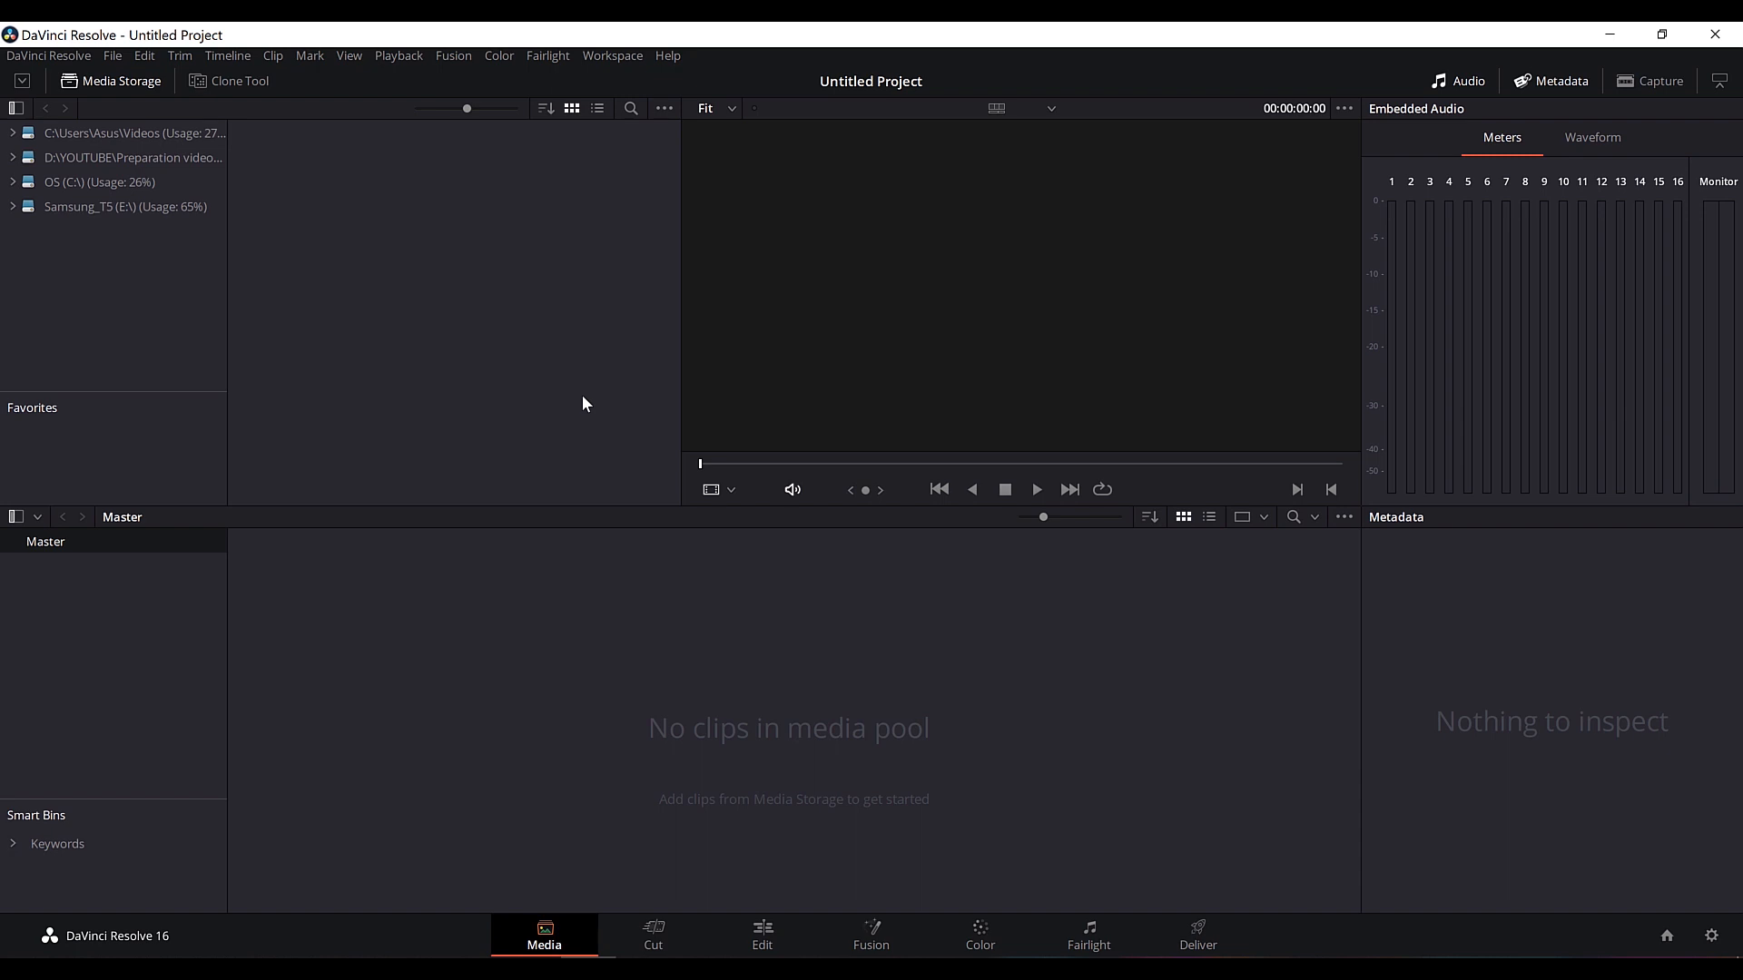
# Open Untitled Project from the Project Manager and switch to the Cut page.
pyautogui.click(125, 56)
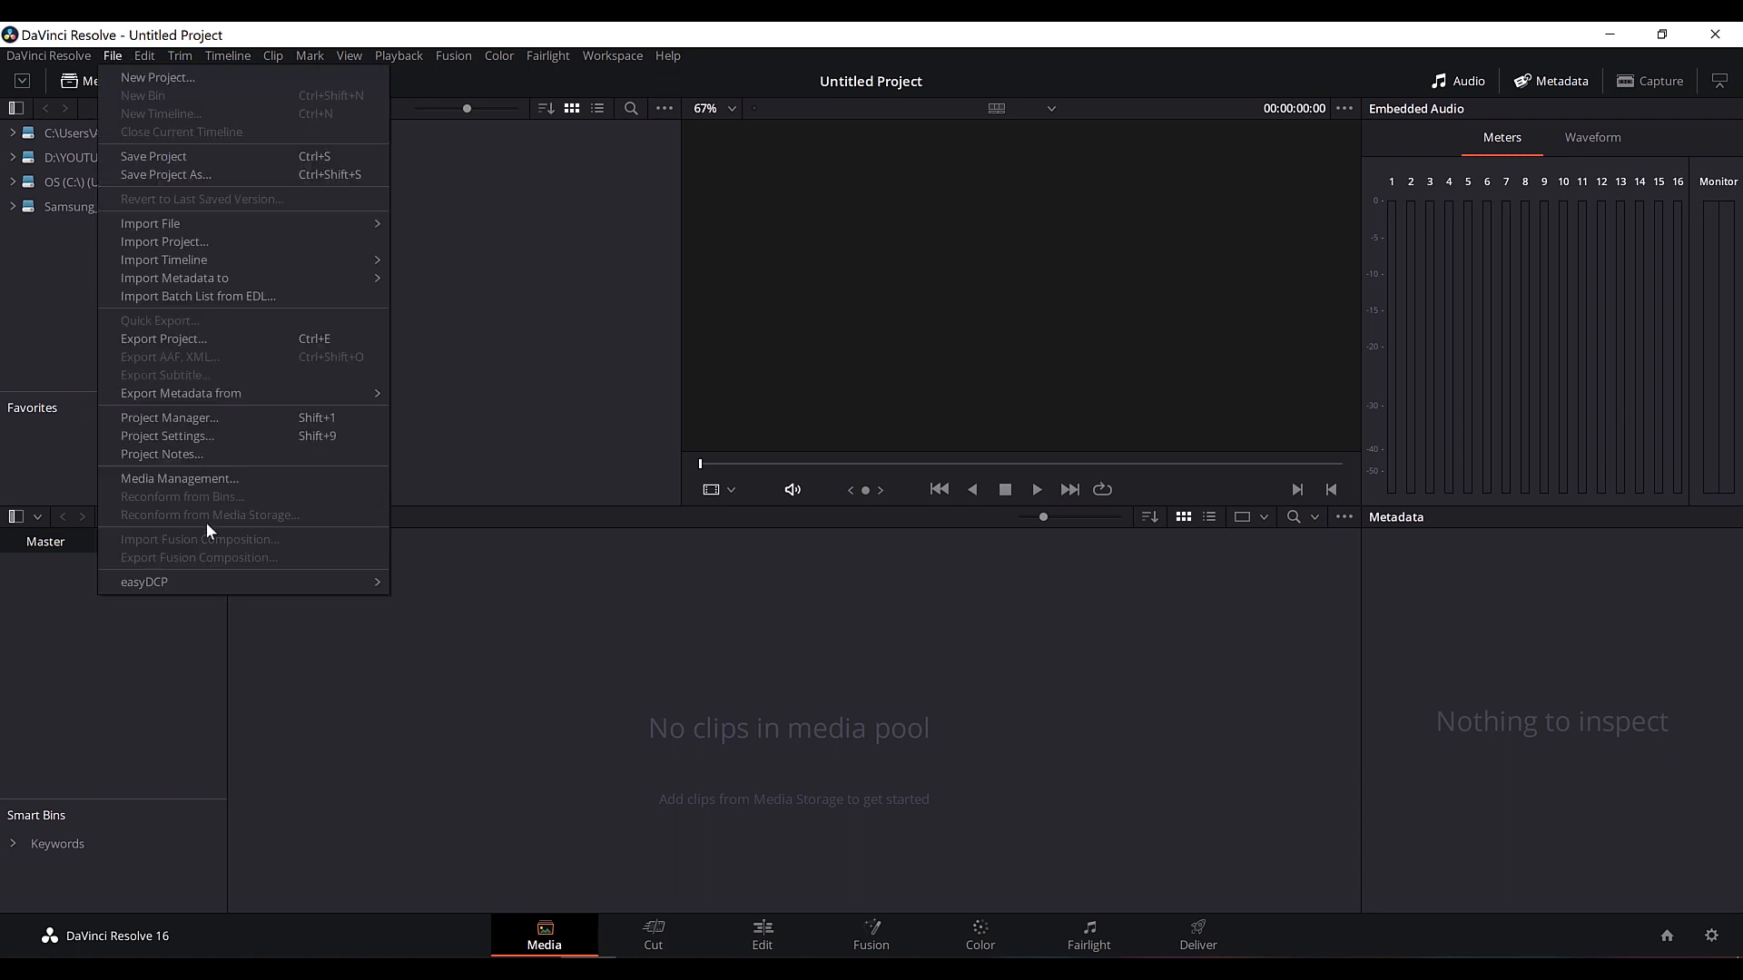
pyautogui.click(198, 419)
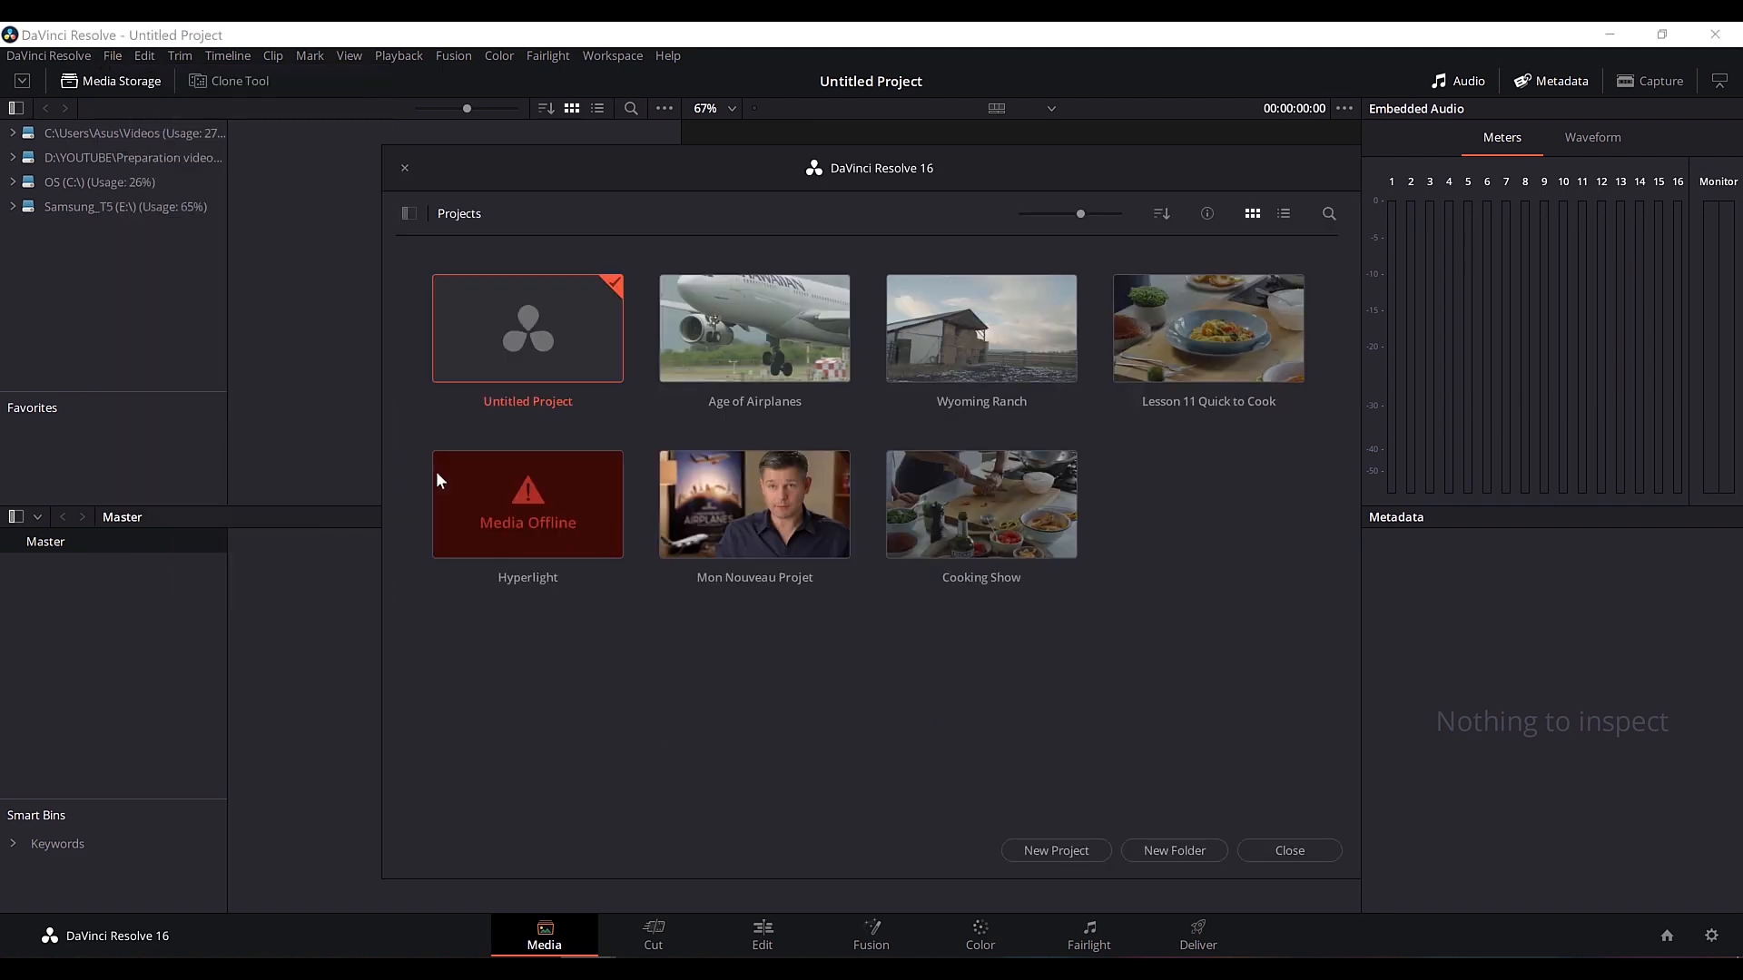
pyautogui.doubleClick(520, 338)
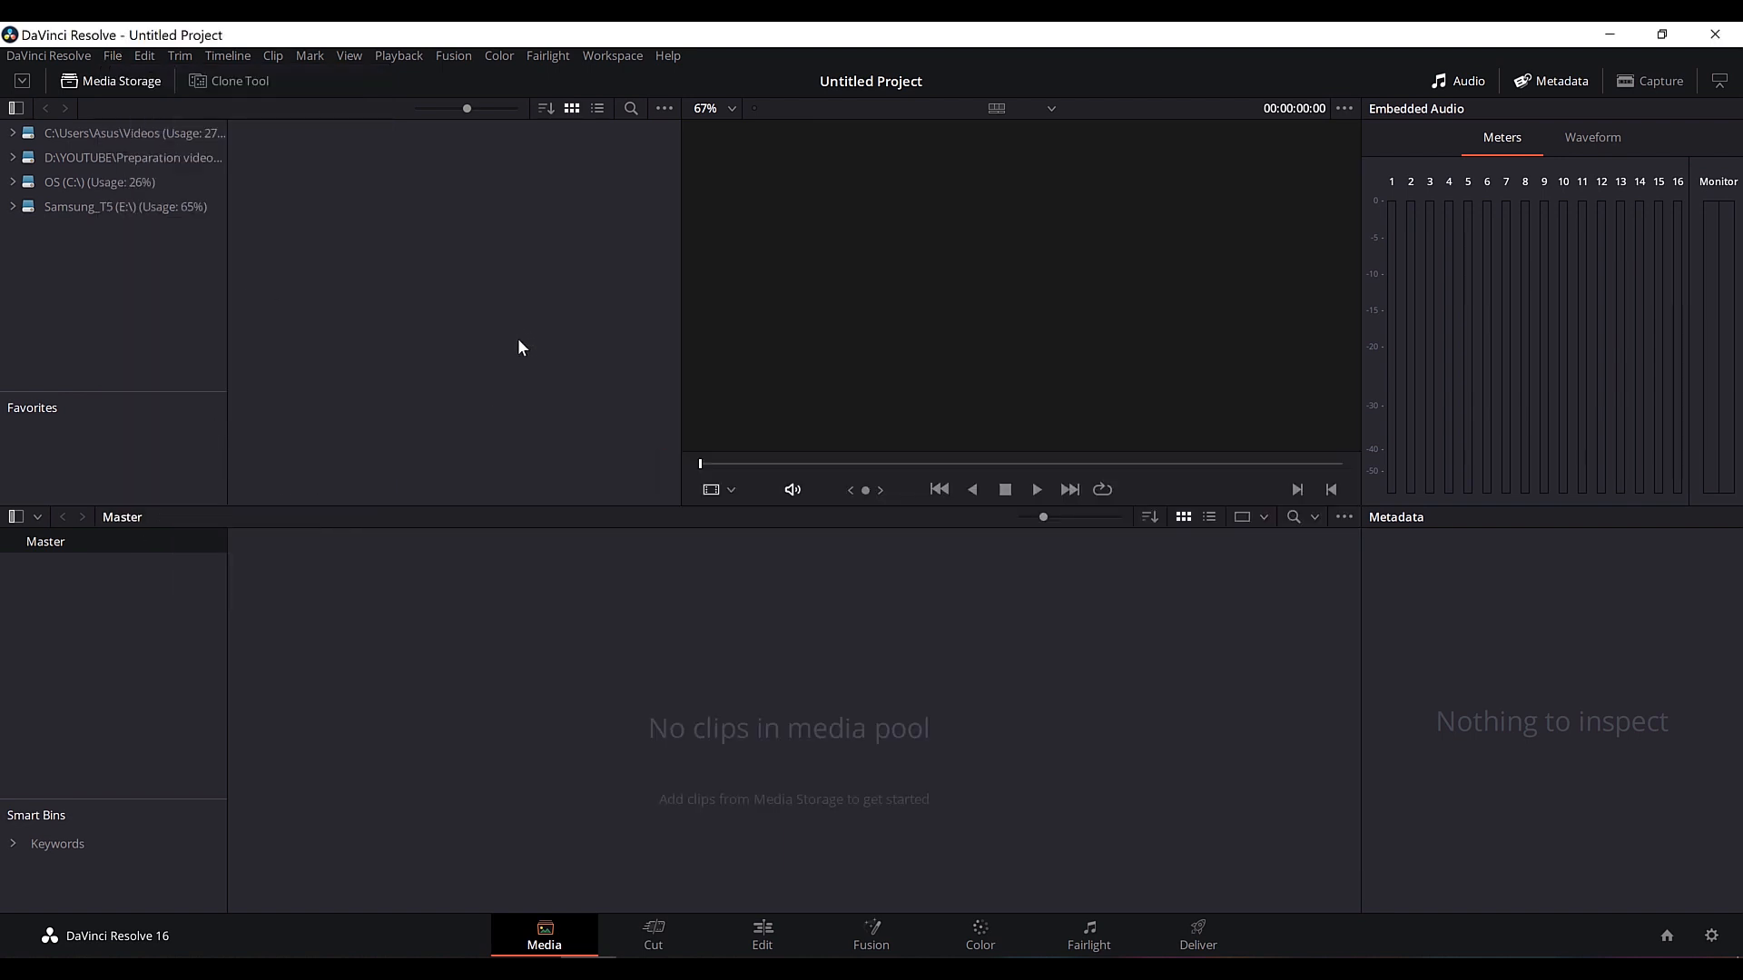
pyautogui.click(657, 928)
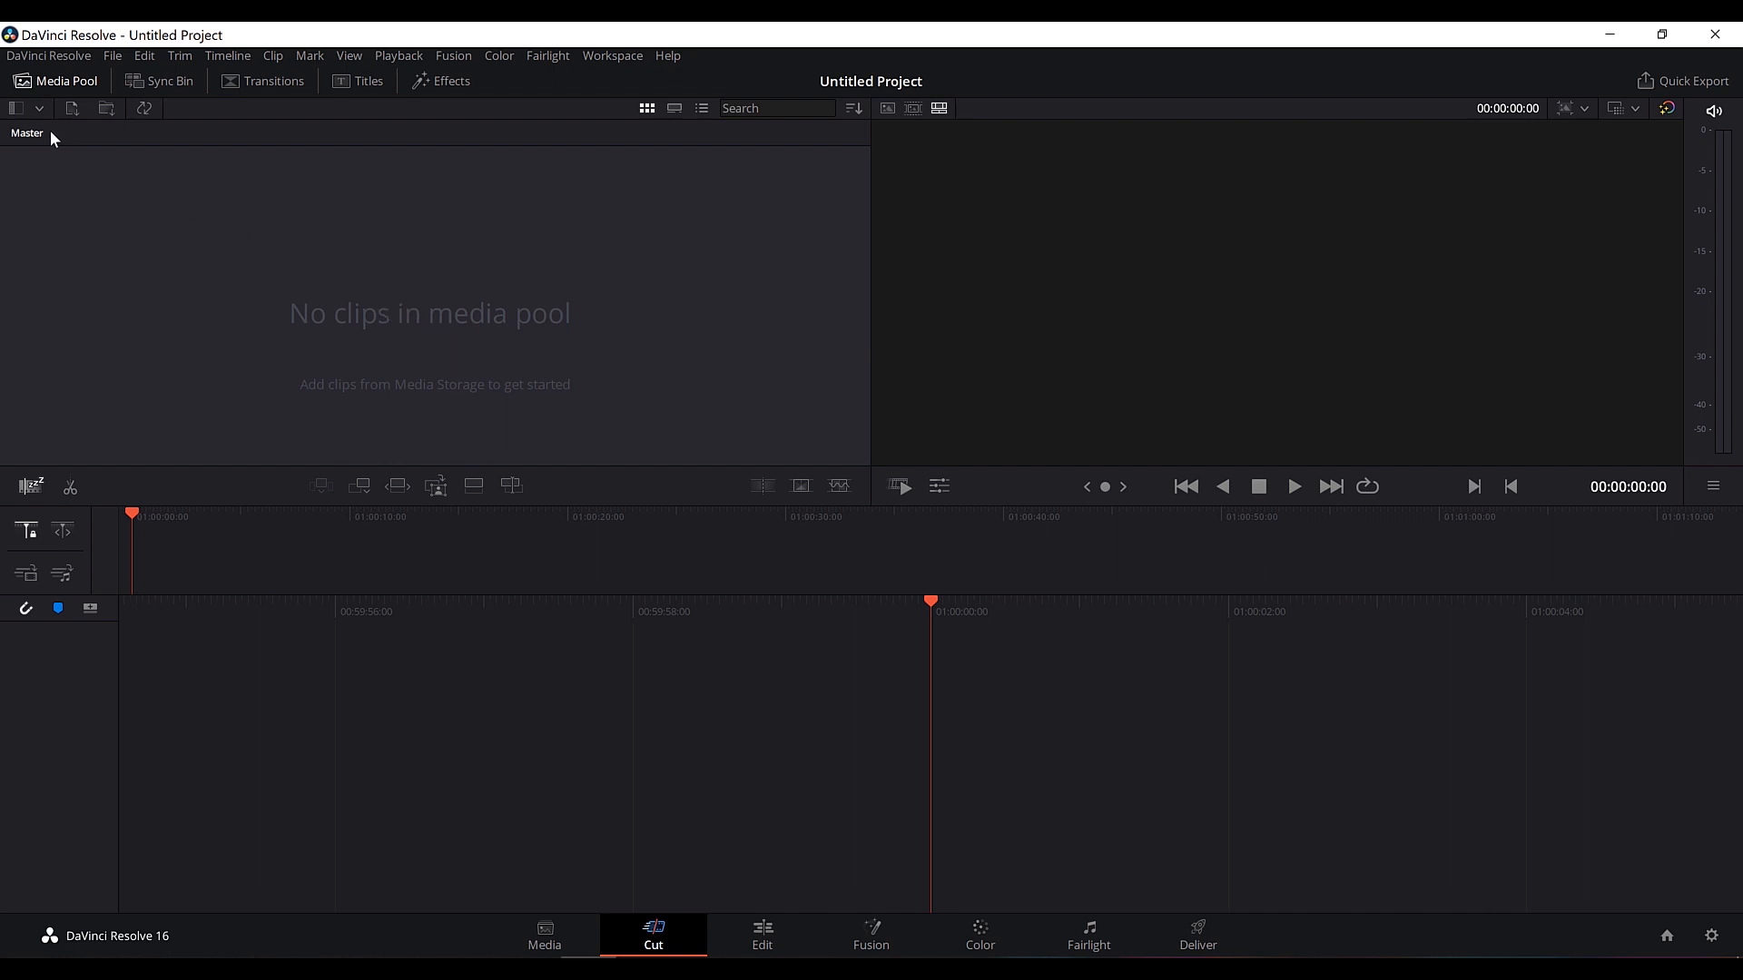
# Import the Quick to Cook folder from R16 Intro Lessons, Lesson 01, matching the timeline frame rate to its clips, and open its bin.
pyautogui.click(104, 109)
pyautogui.click(112, 102)
pyautogui.scroll(-3, 411, 203)
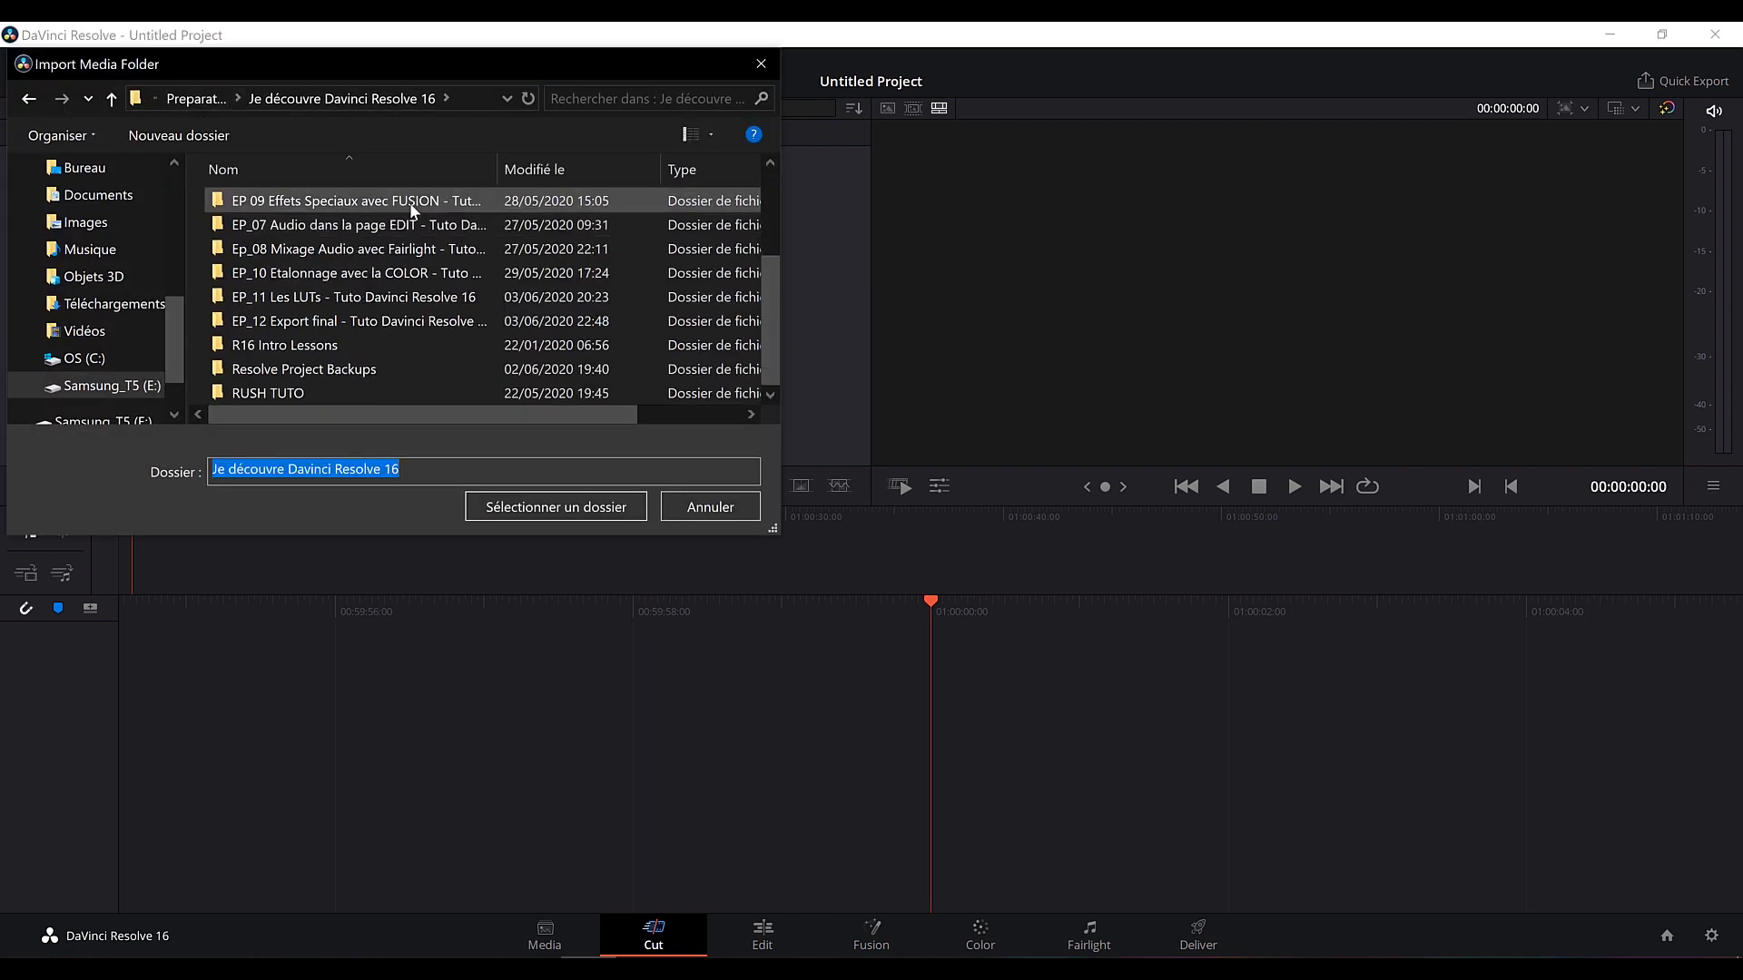
pyautogui.doubleClick(319, 344)
pyautogui.click(306, 207)
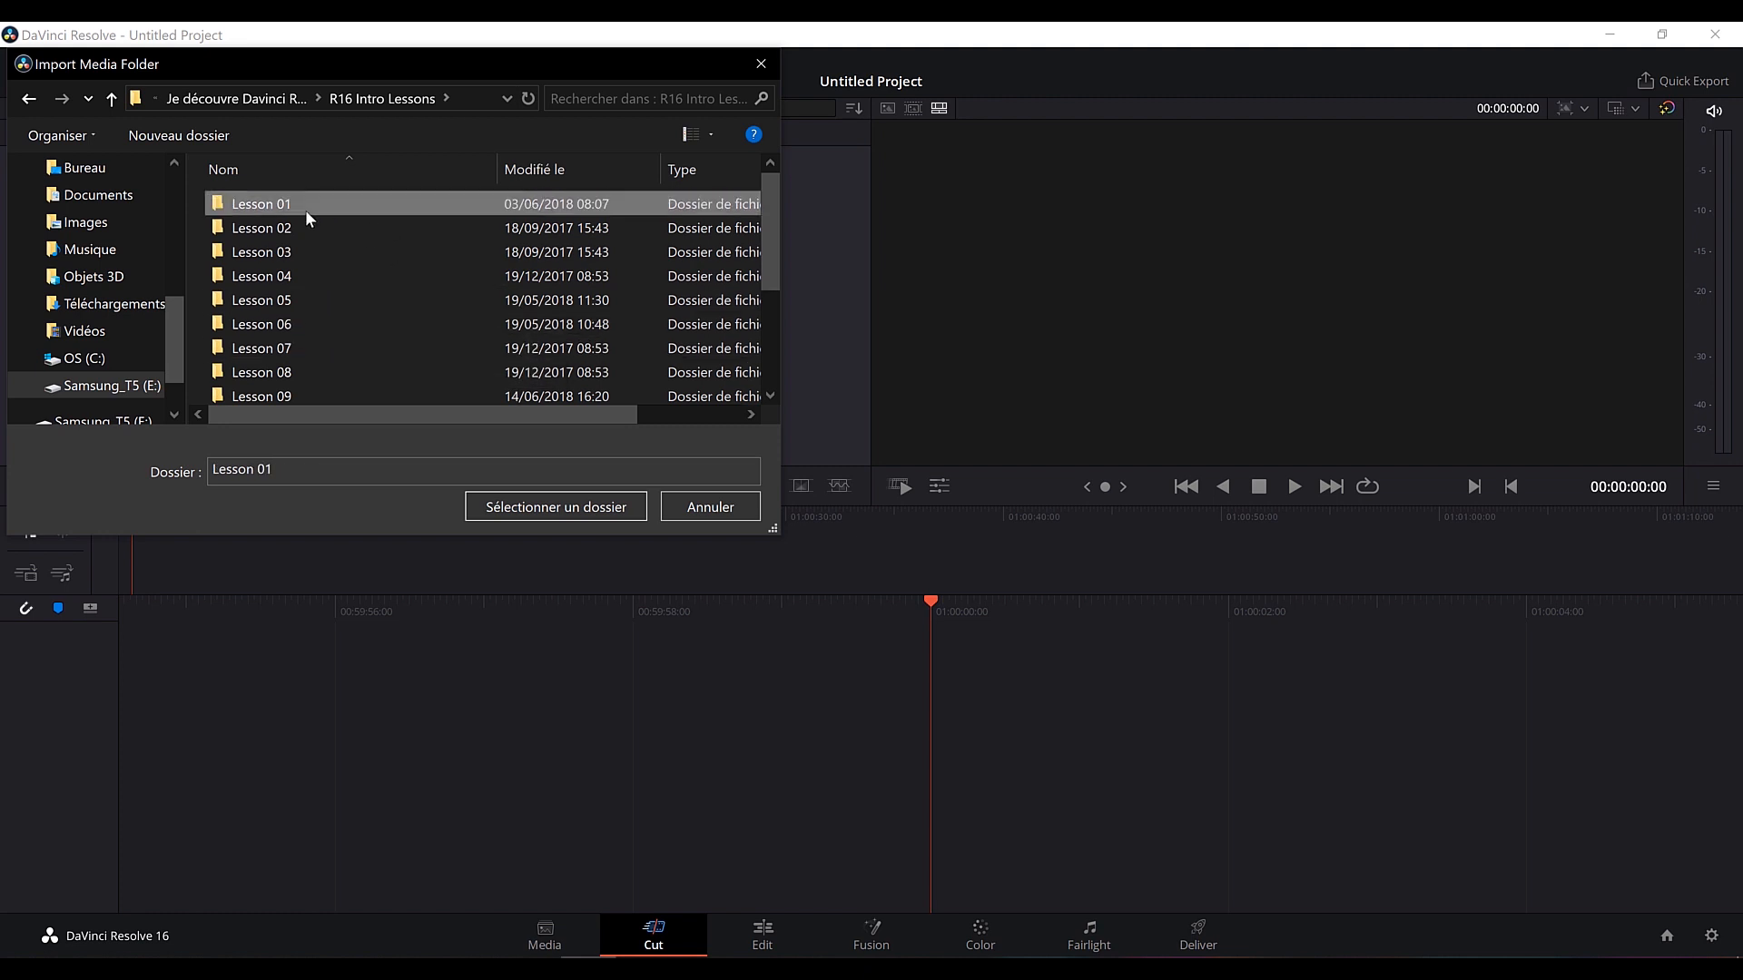
pyautogui.doubleClick(305, 209)
pyautogui.click(291, 209)
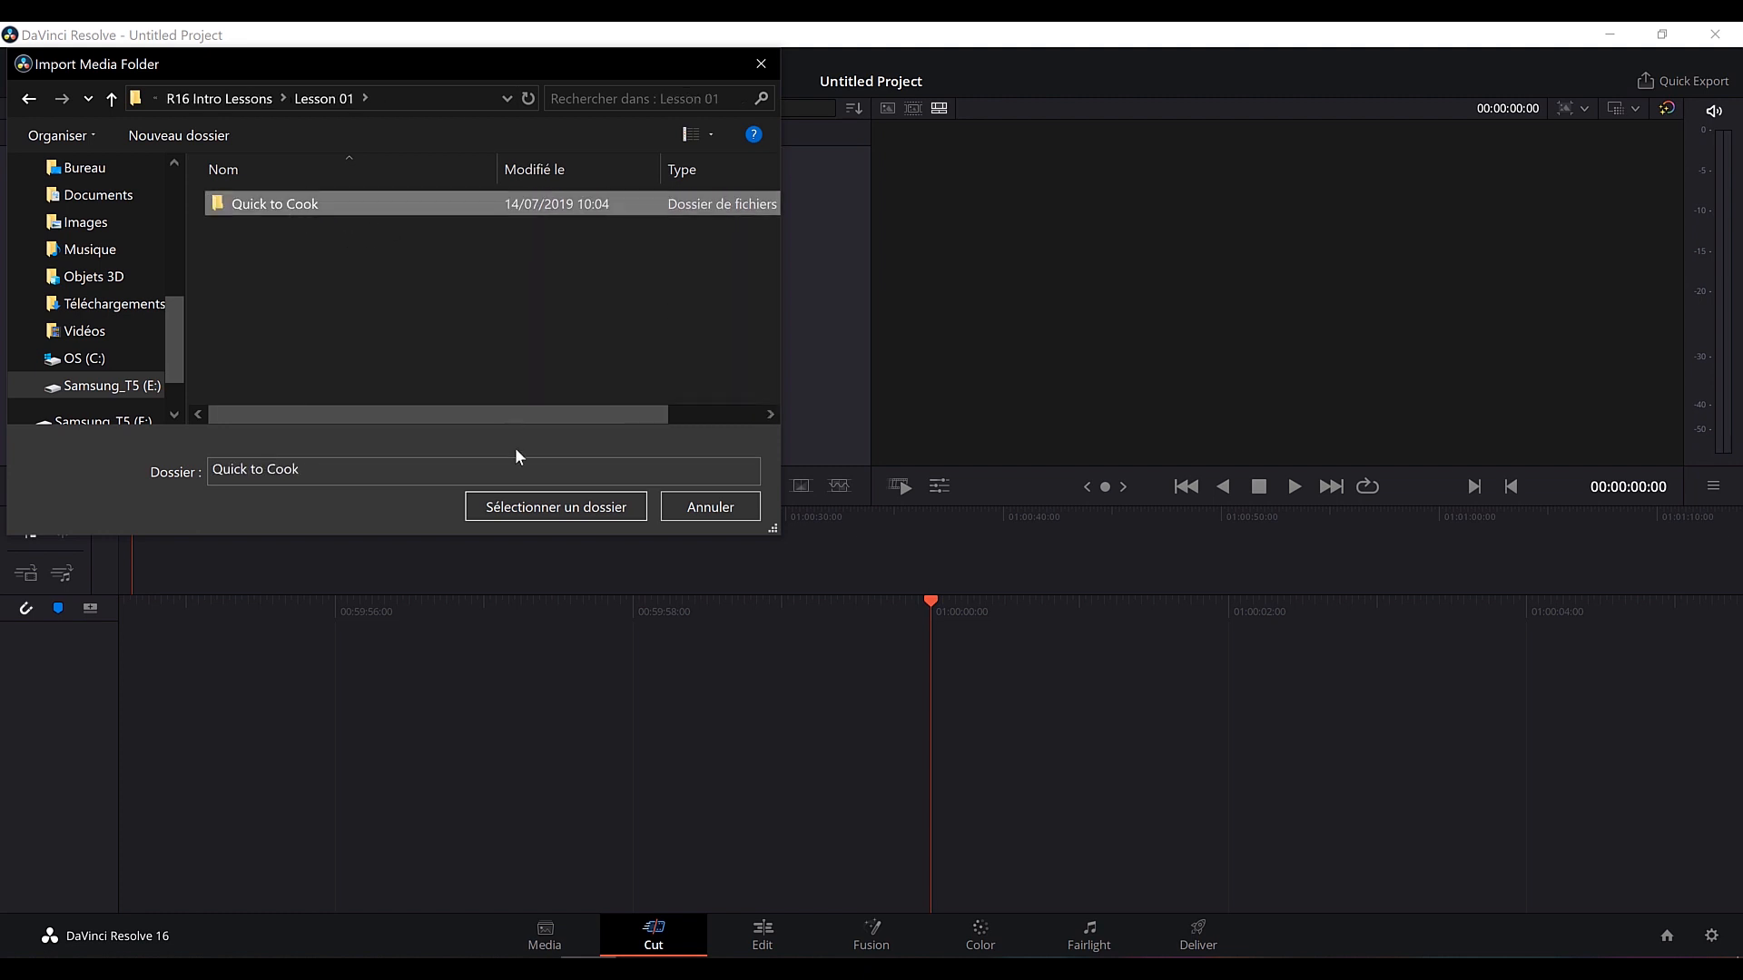
pyautogui.click(556, 508)
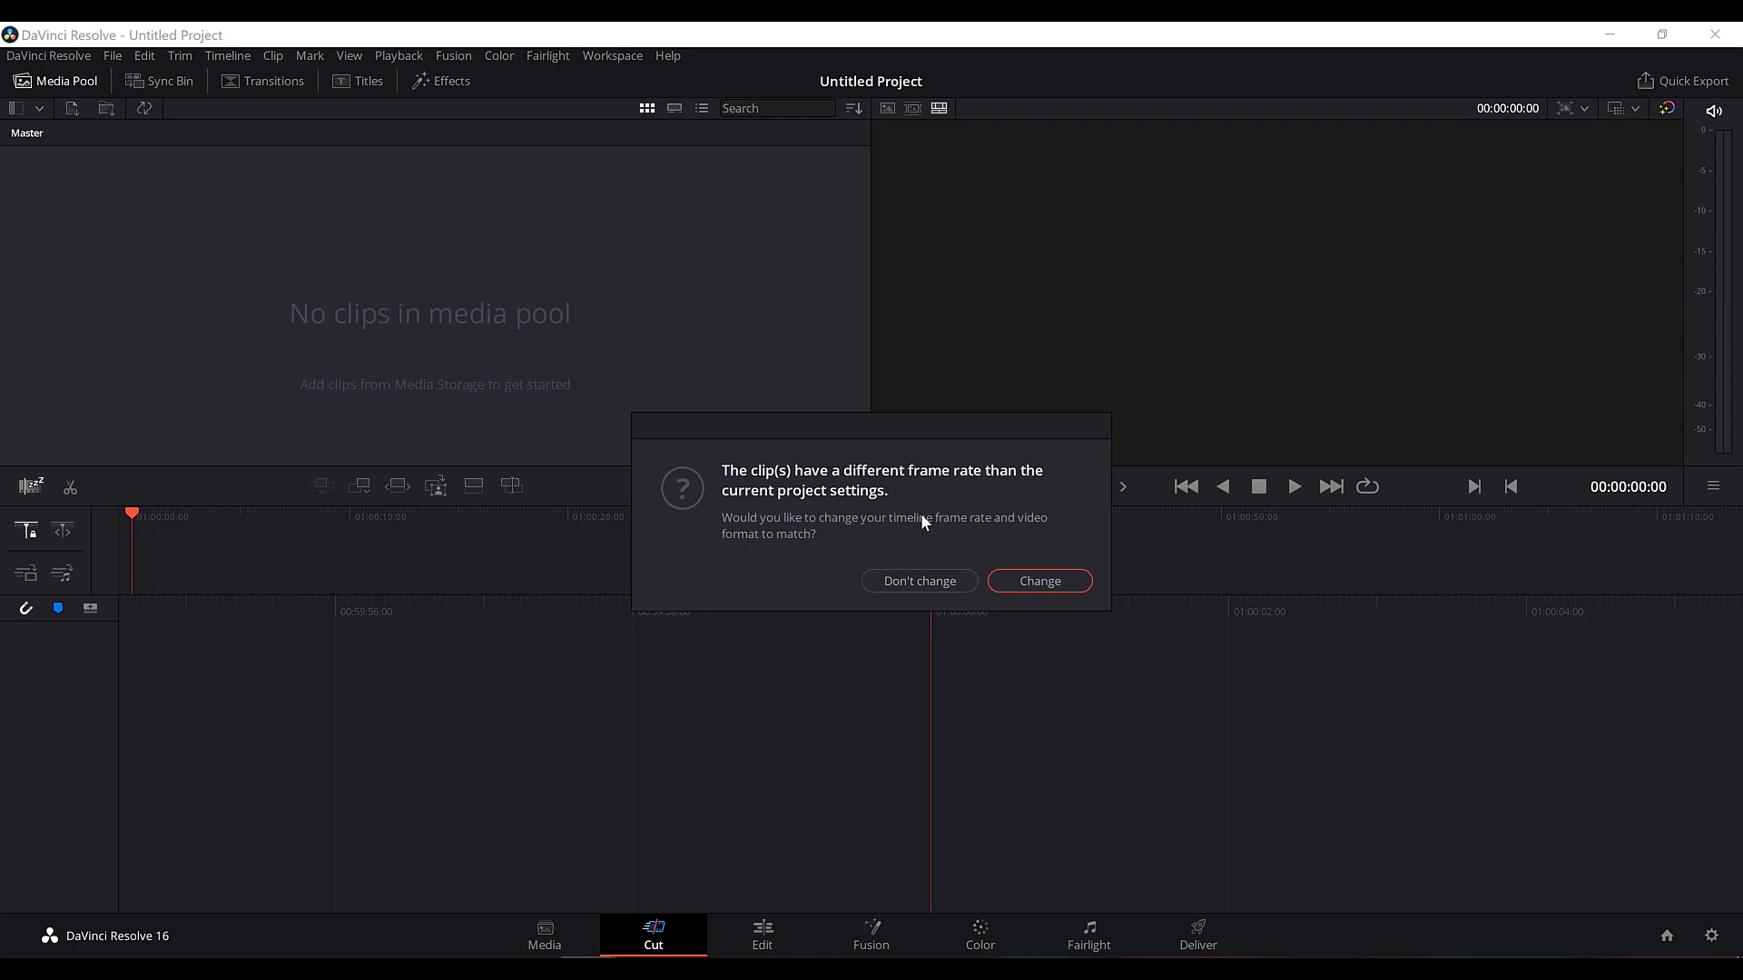
pyautogui.click(1036, 583)
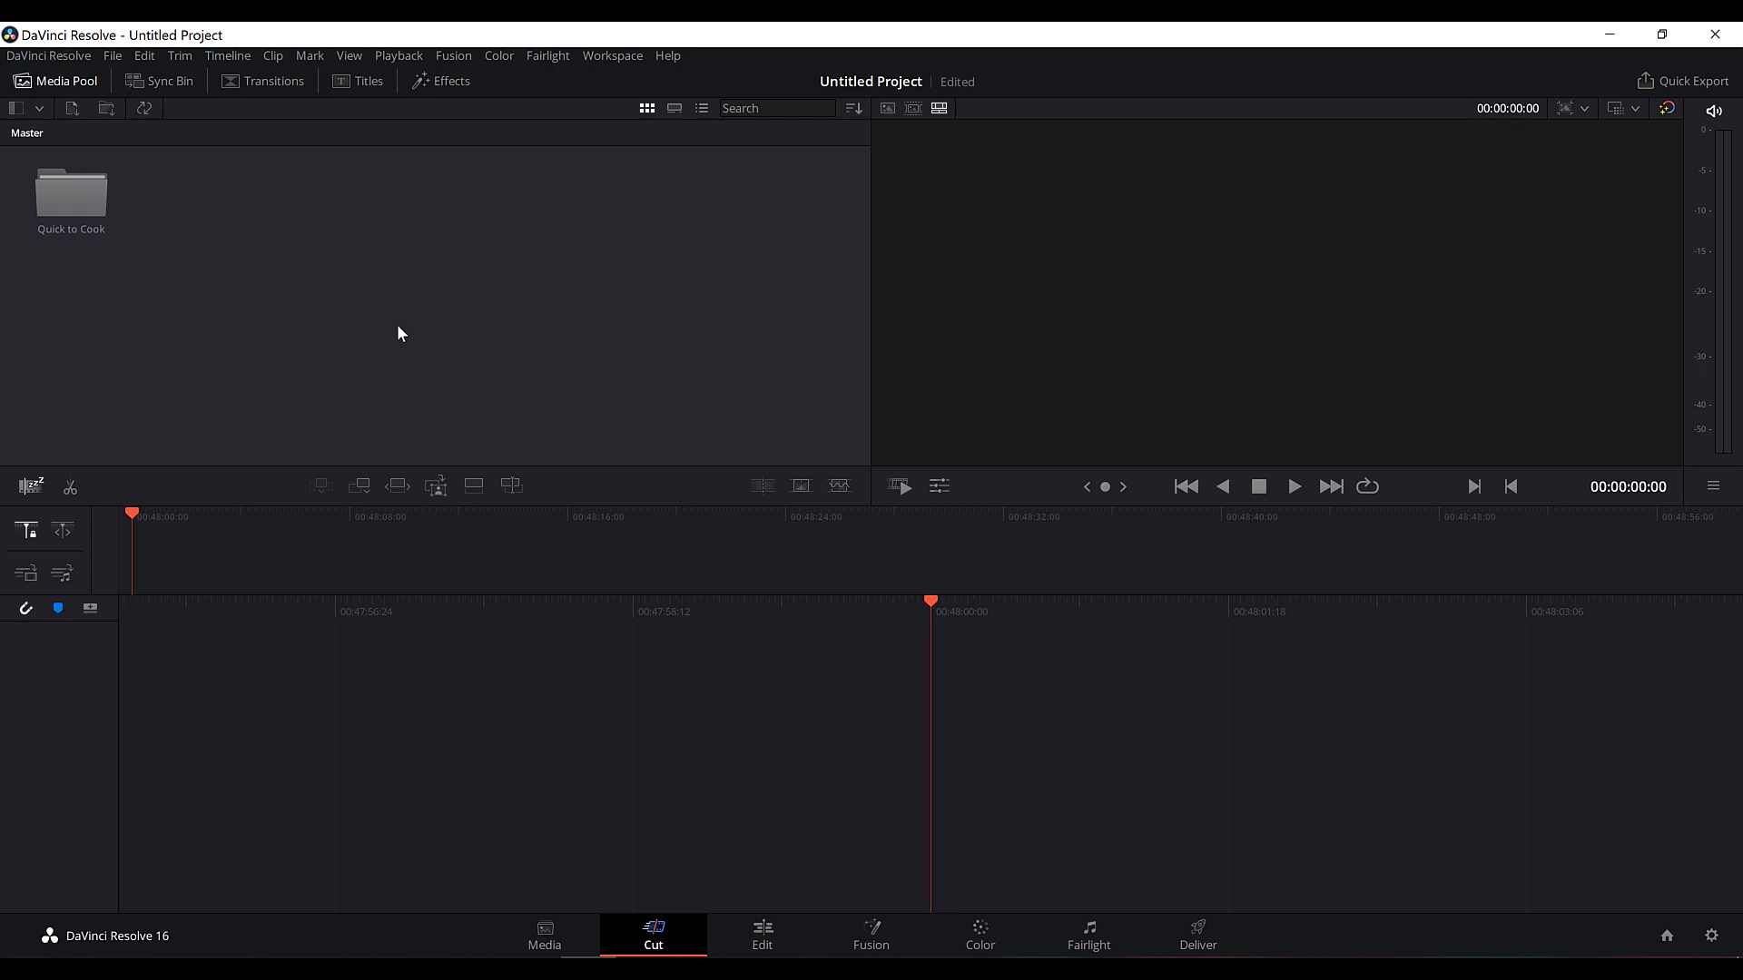
pyautogui.doubleClick(69, 203)
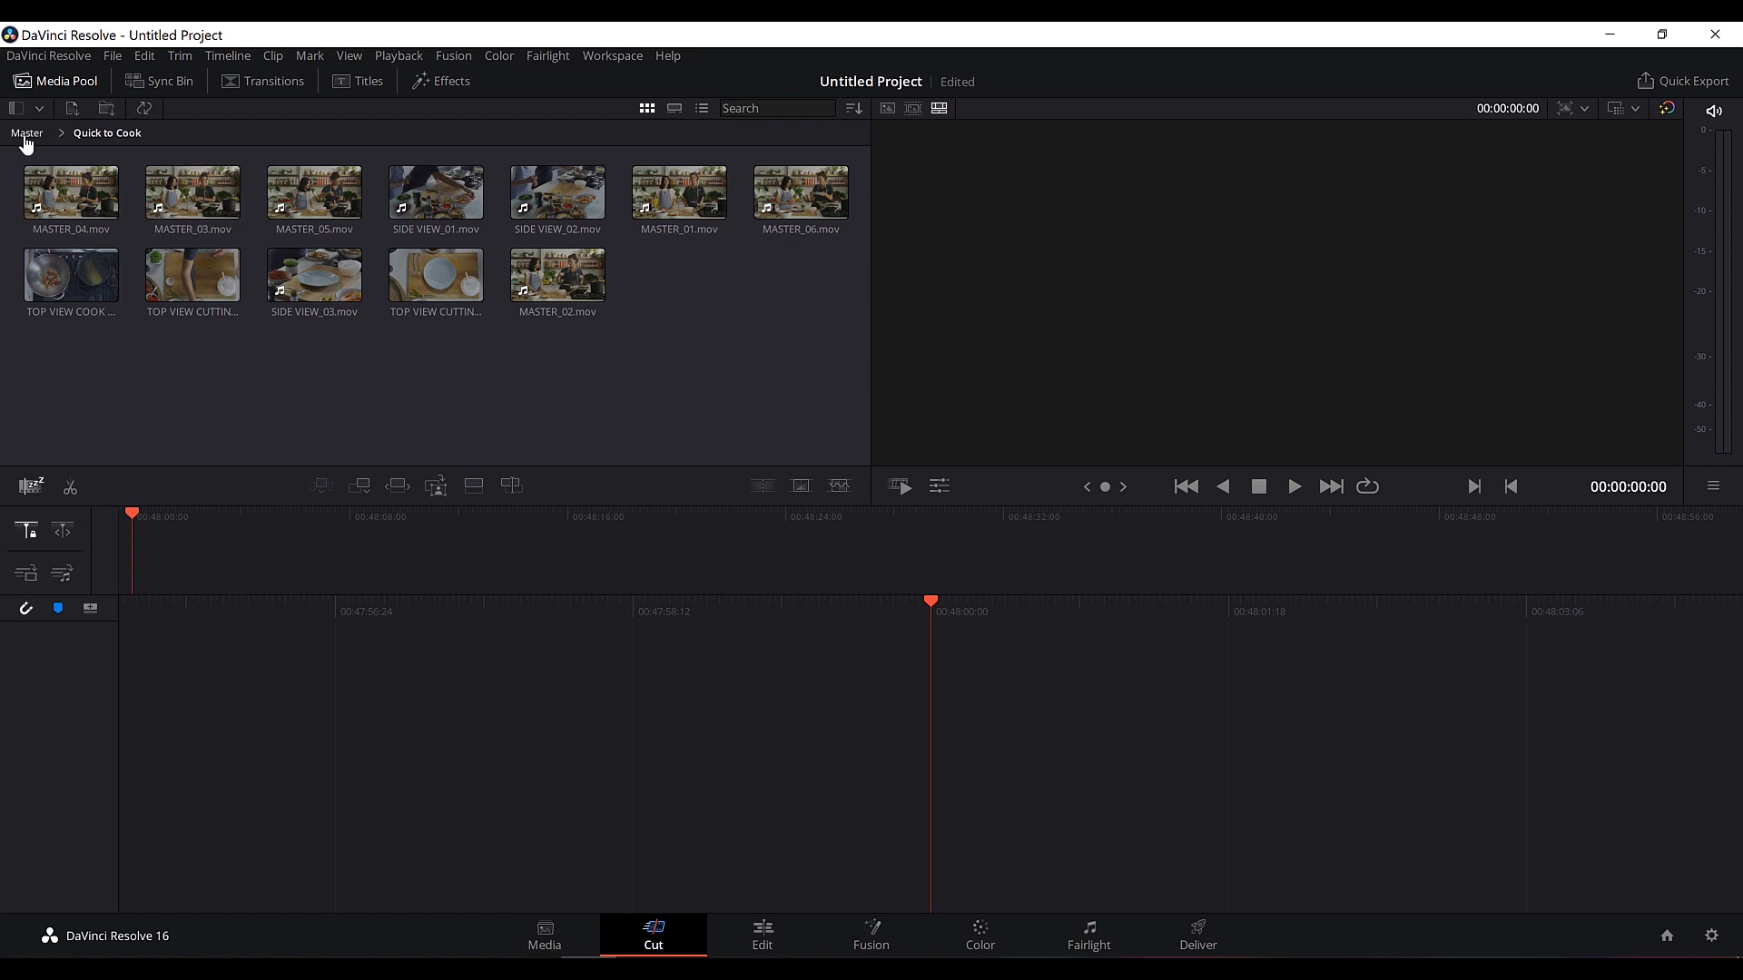
# Add a new bin inside the Quick to Cook bin and delete it again.
pyautogui.rightClick(297, 388)
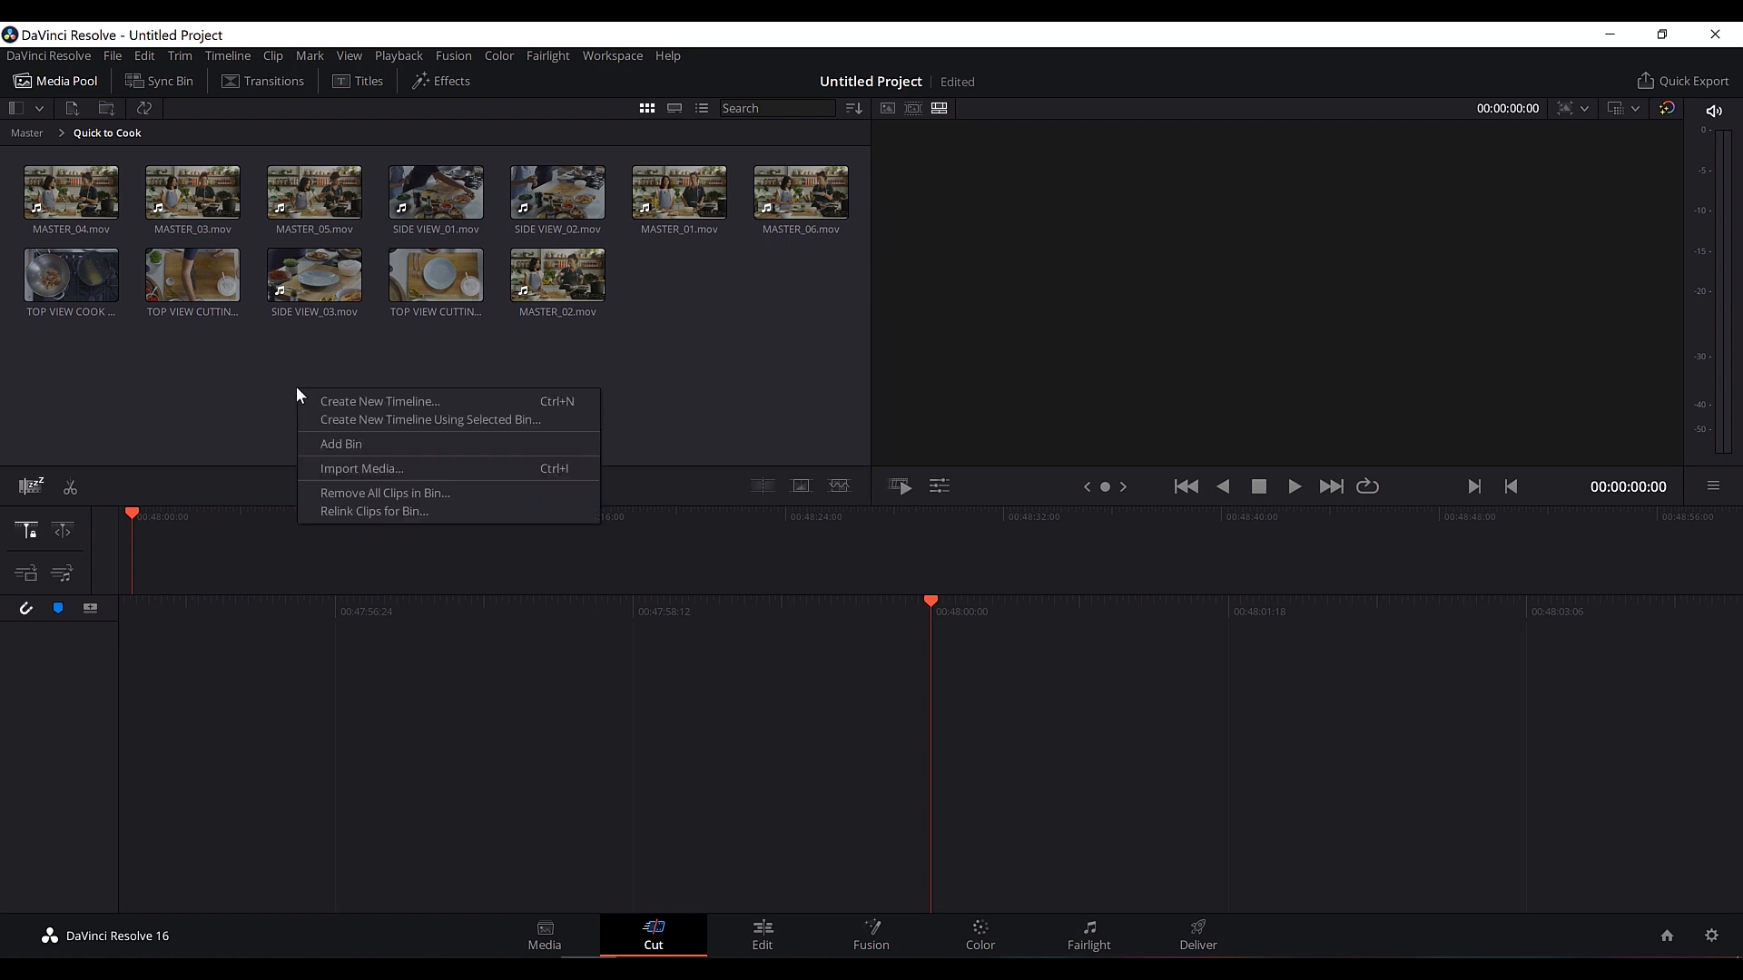
pyautogui.click(350, 444)
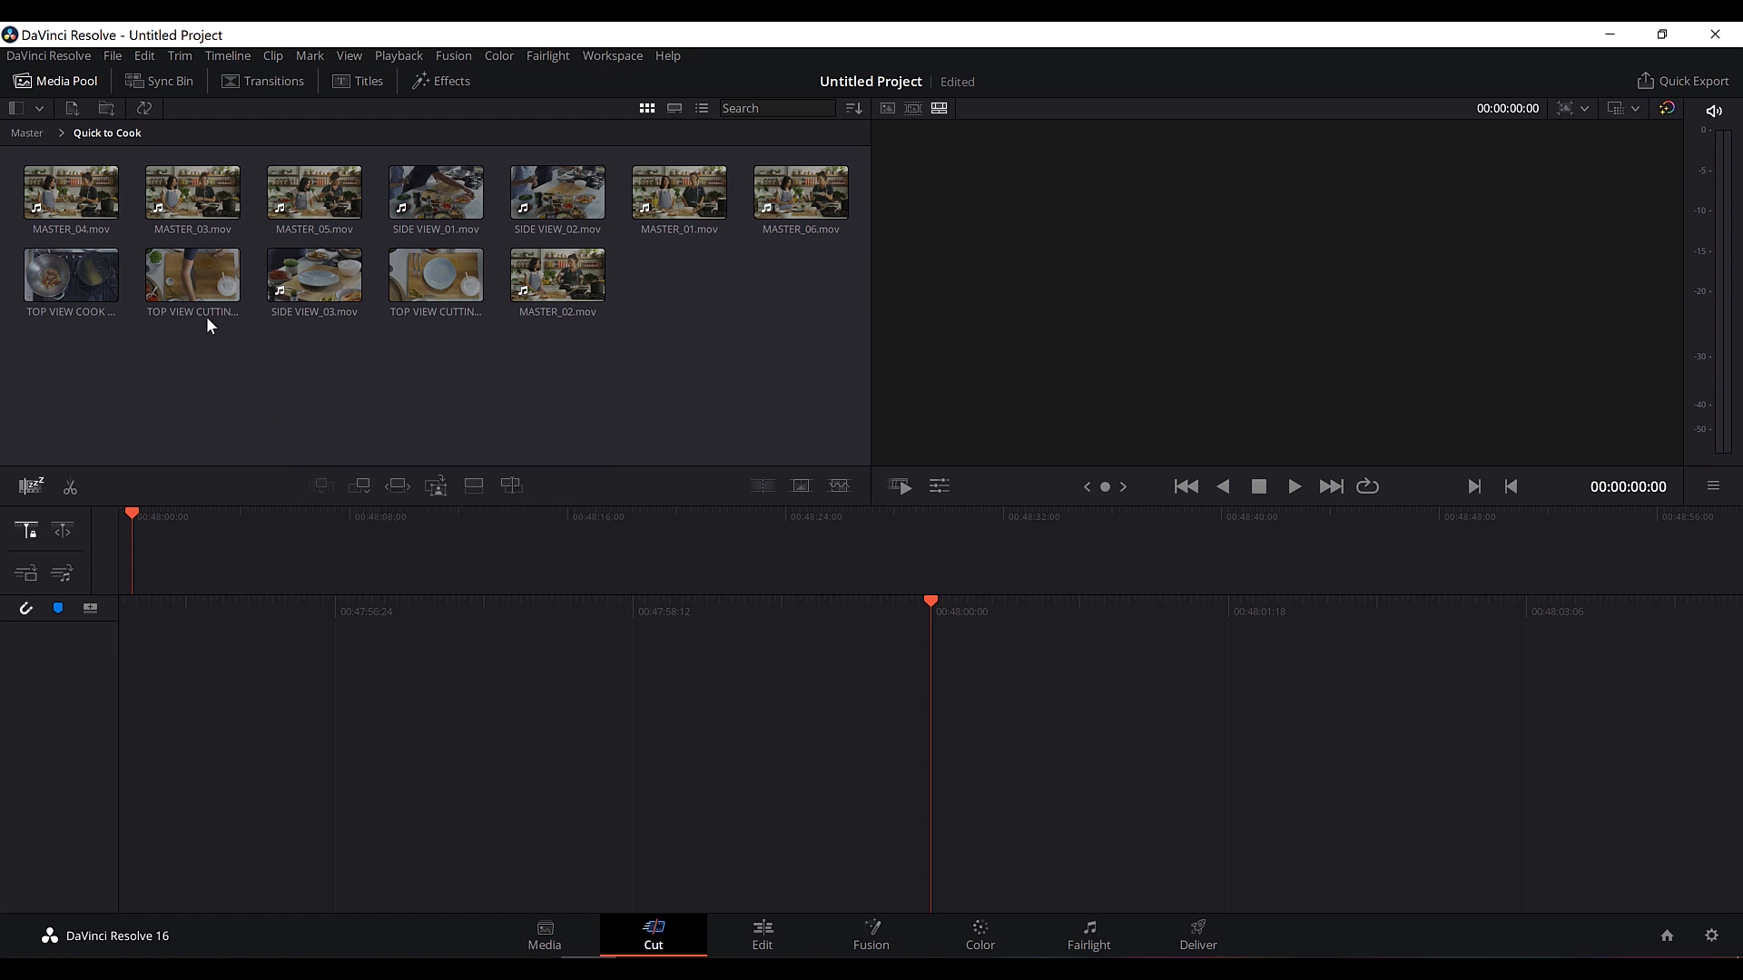
pyautogui.click(40, 108)
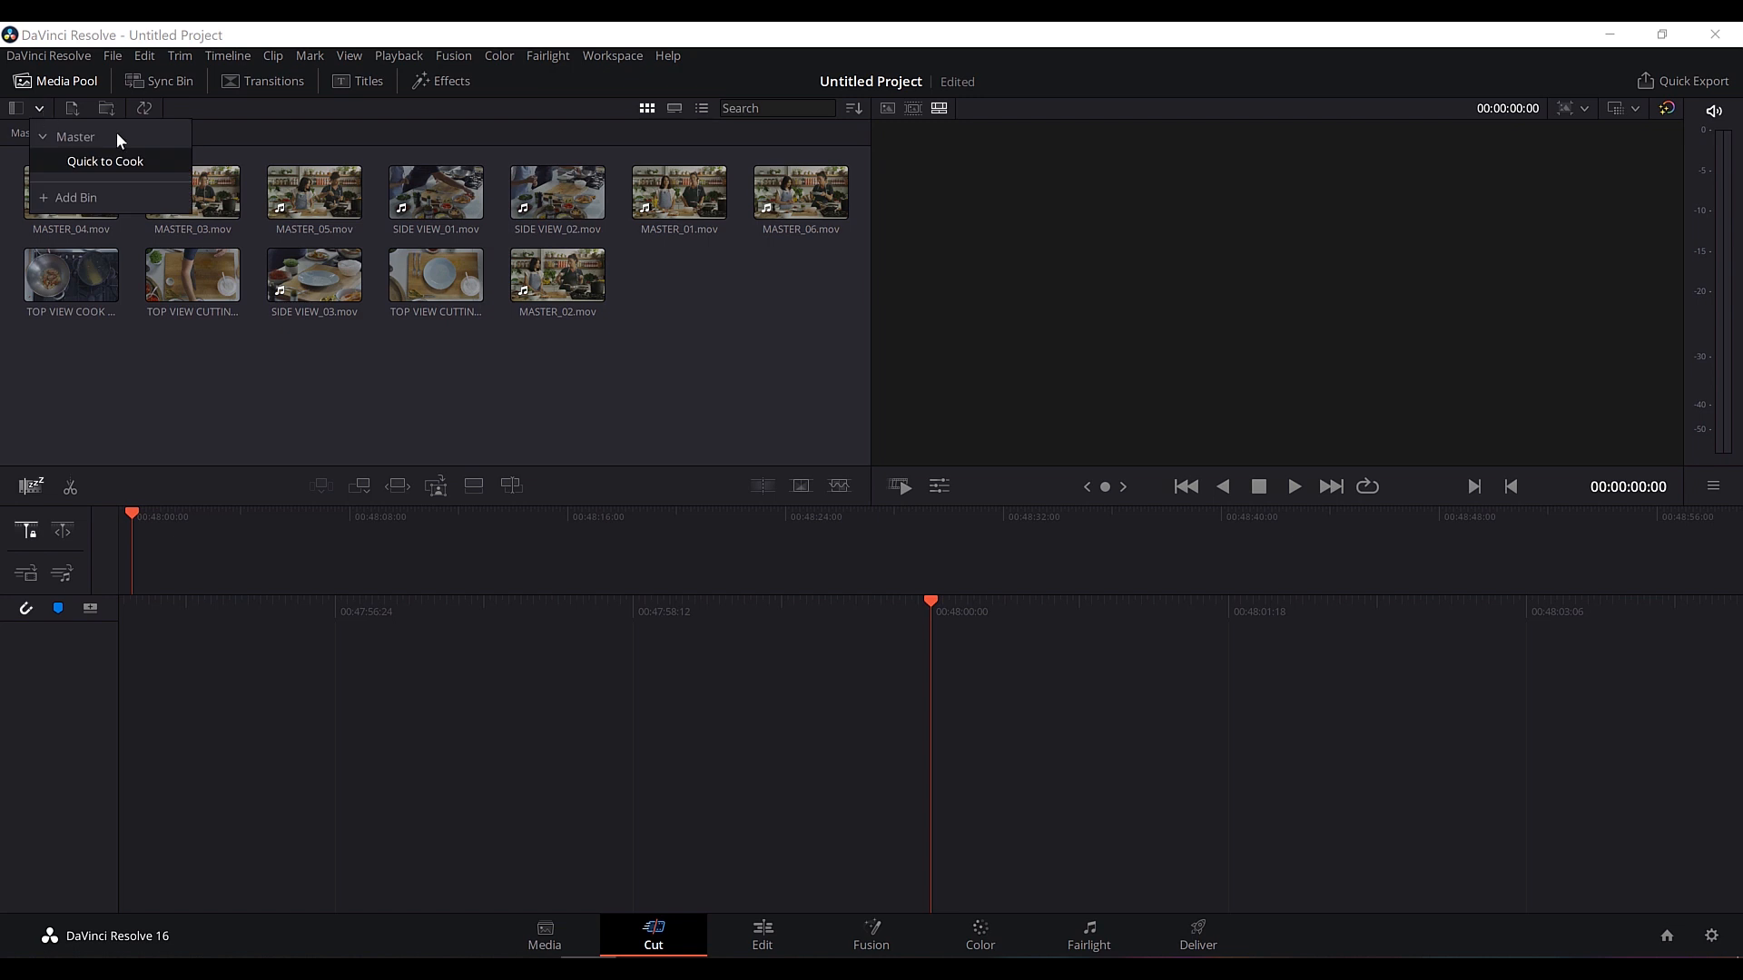
pyautogui.click(106, 196)
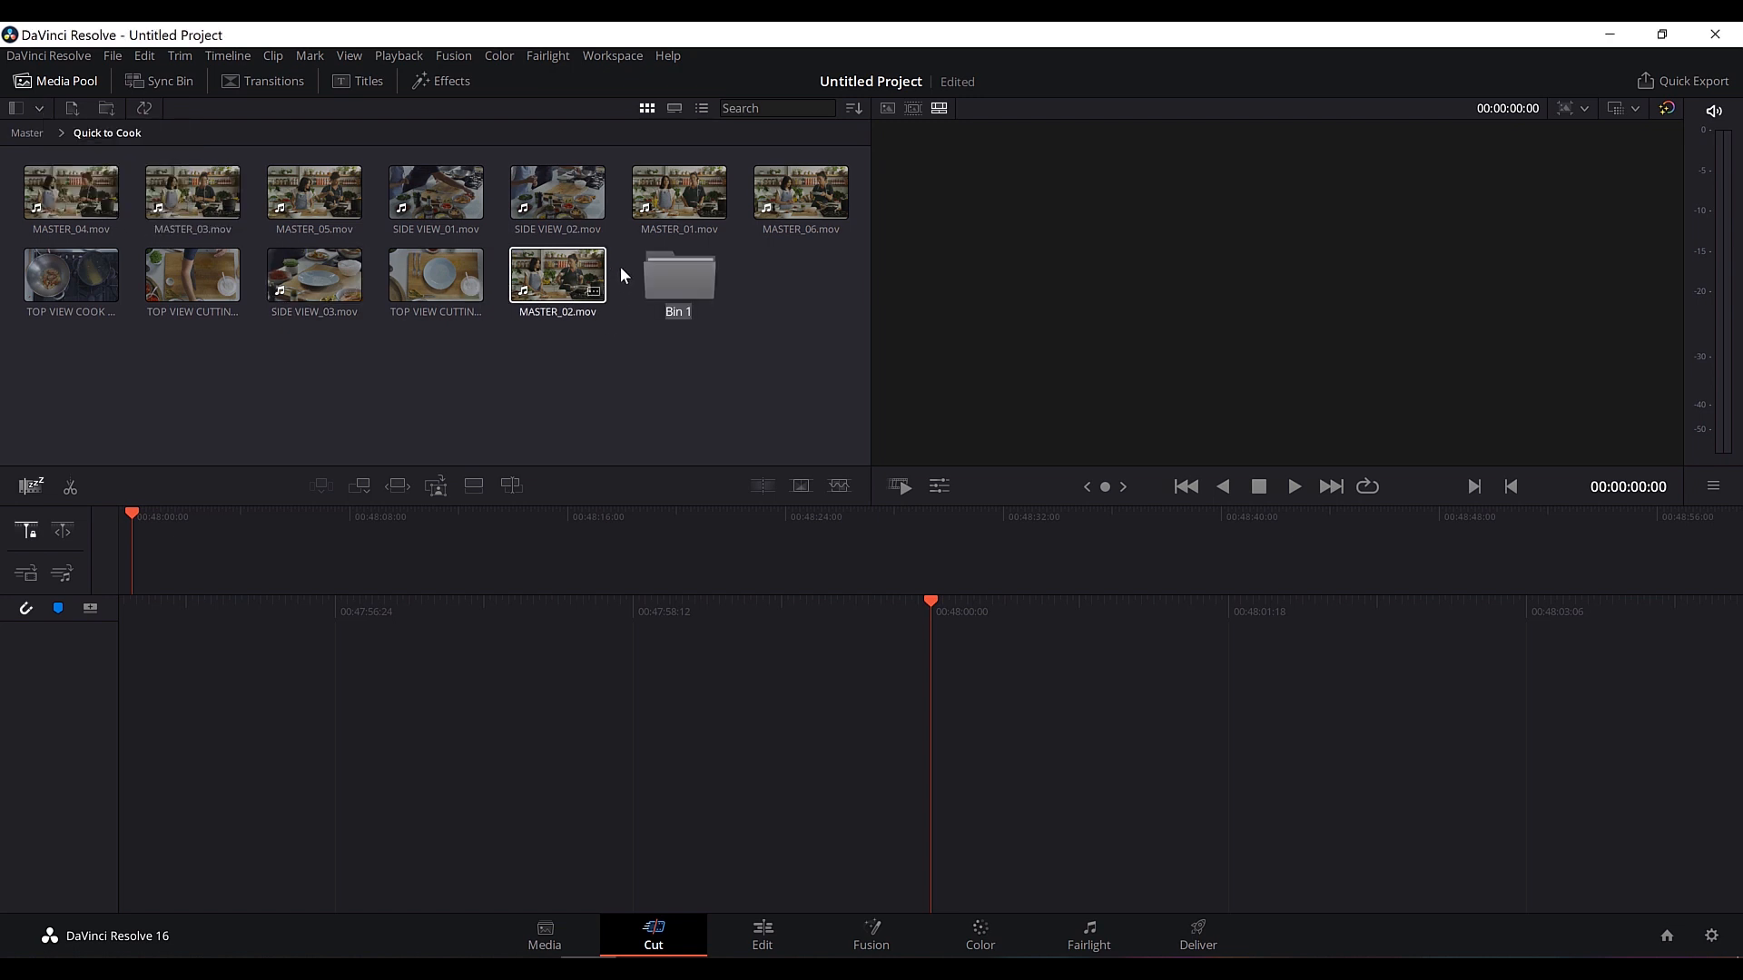
pyautogui.click(737, 347)
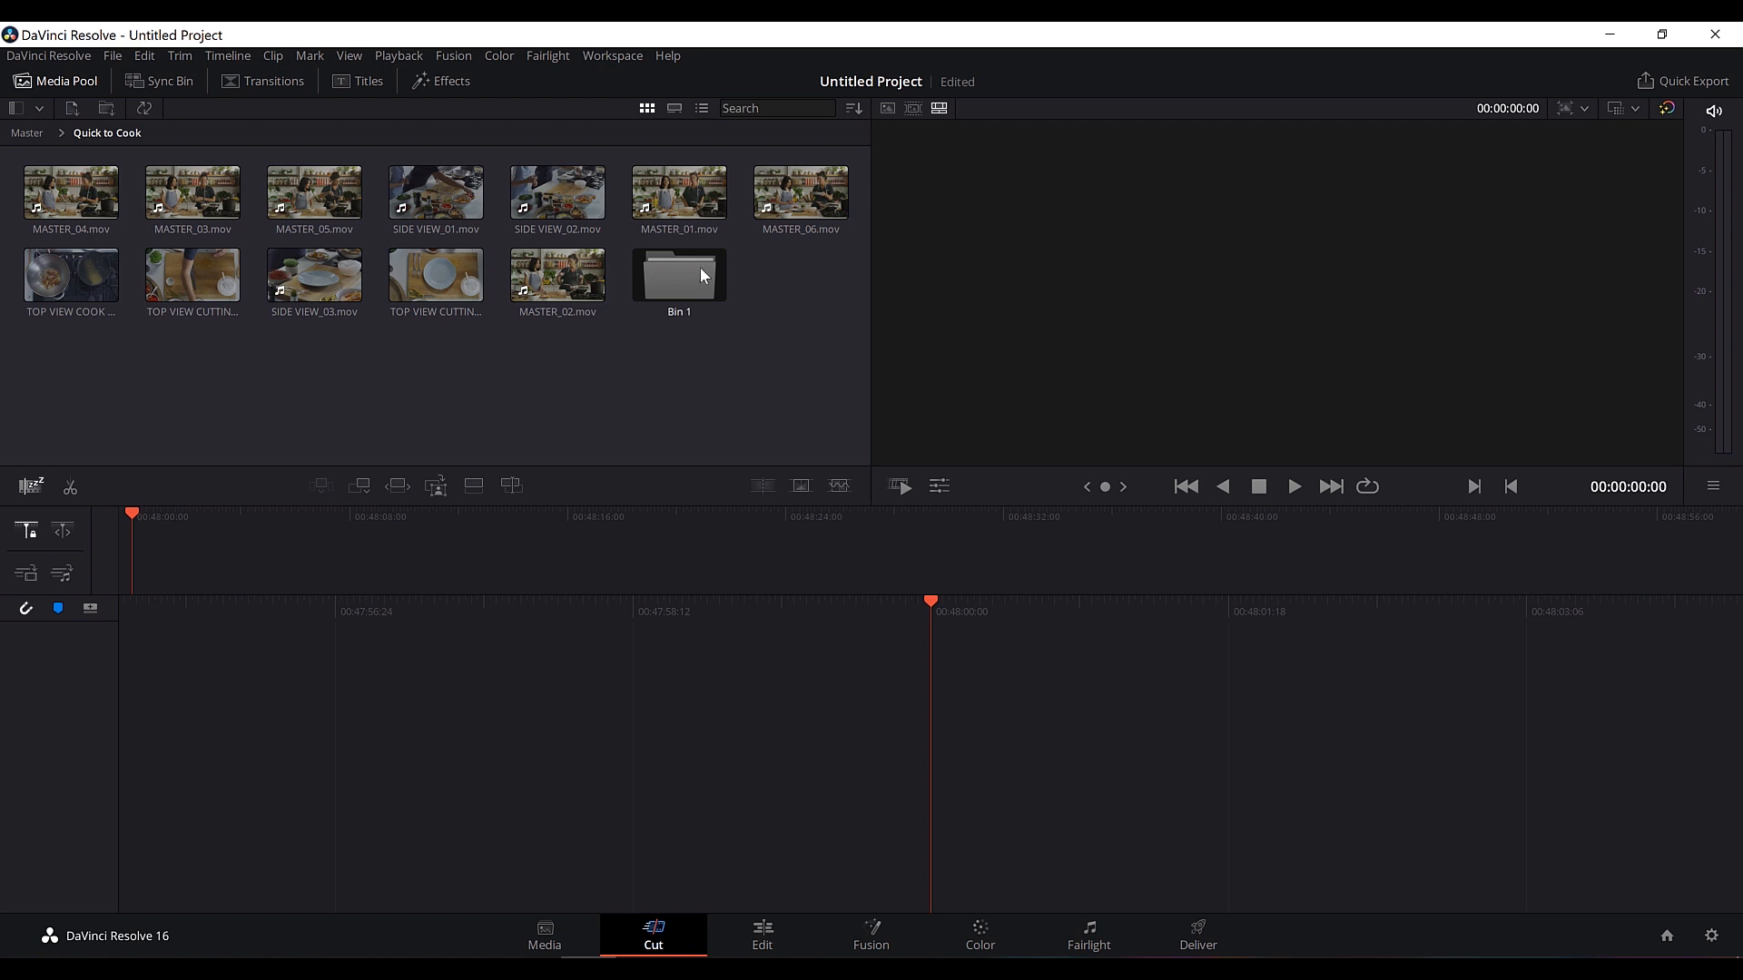
pyautogui.press('Delete')
pyautogui.click(1040, 571)
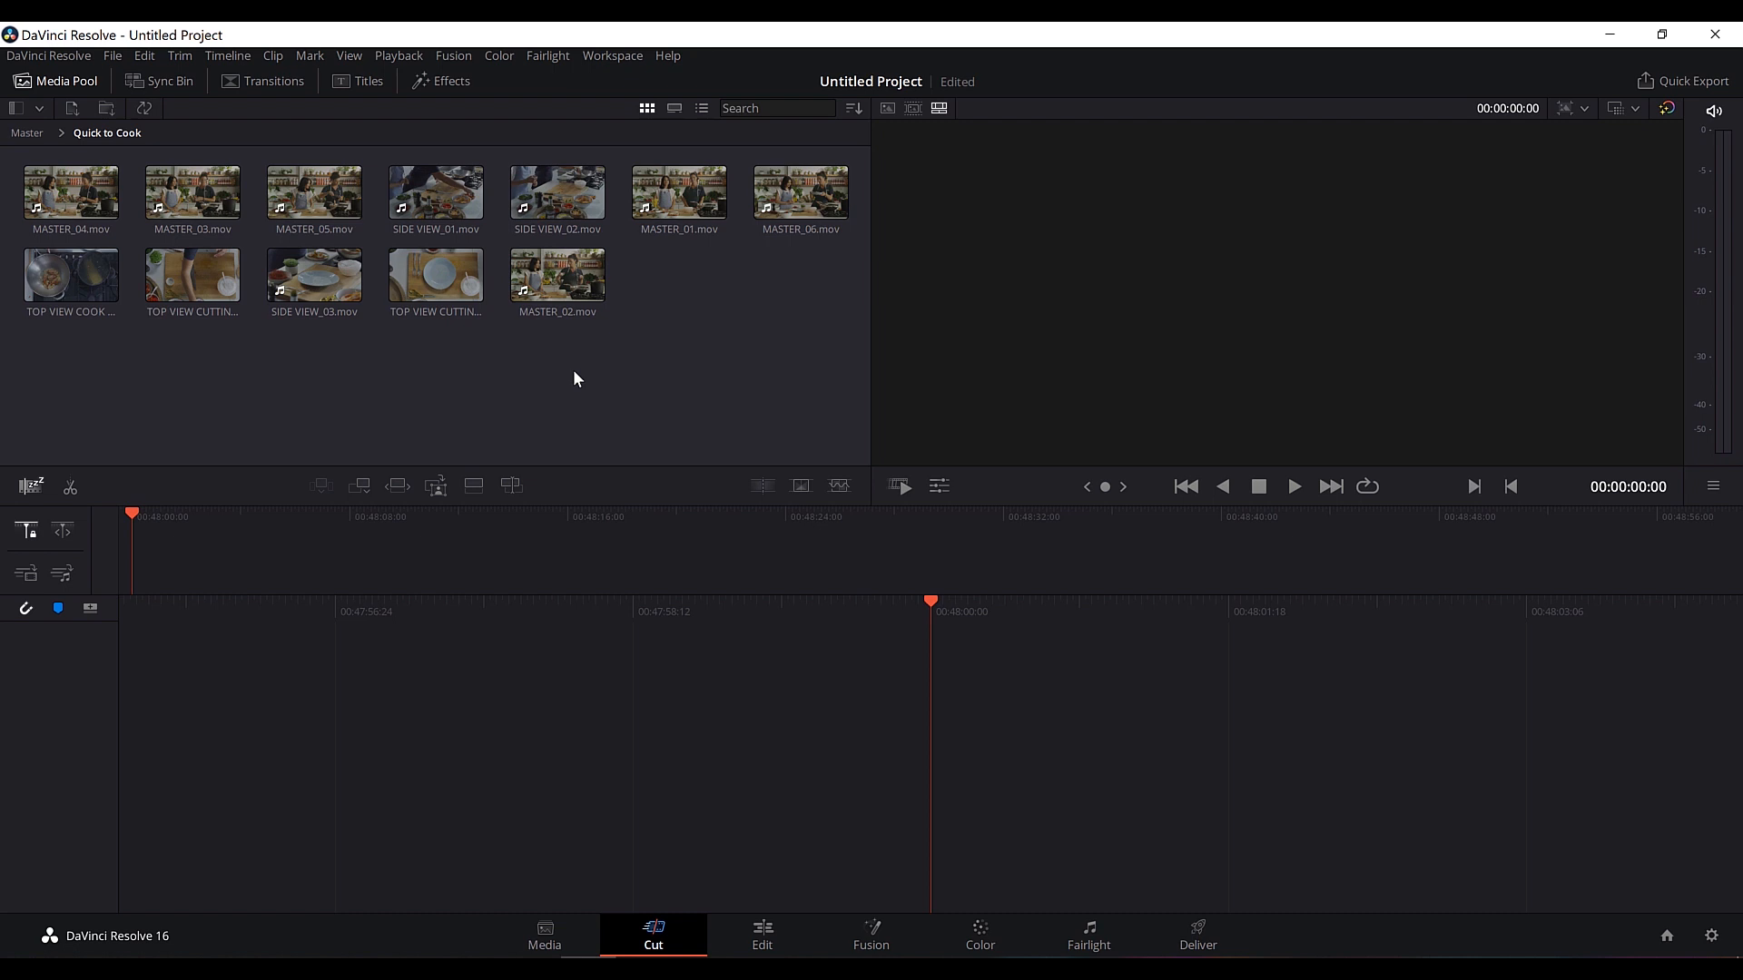
# Sort the Quick to Cook clips by timecode and save the project as Cooking Show_2.
pyautogui.click(854, 108)
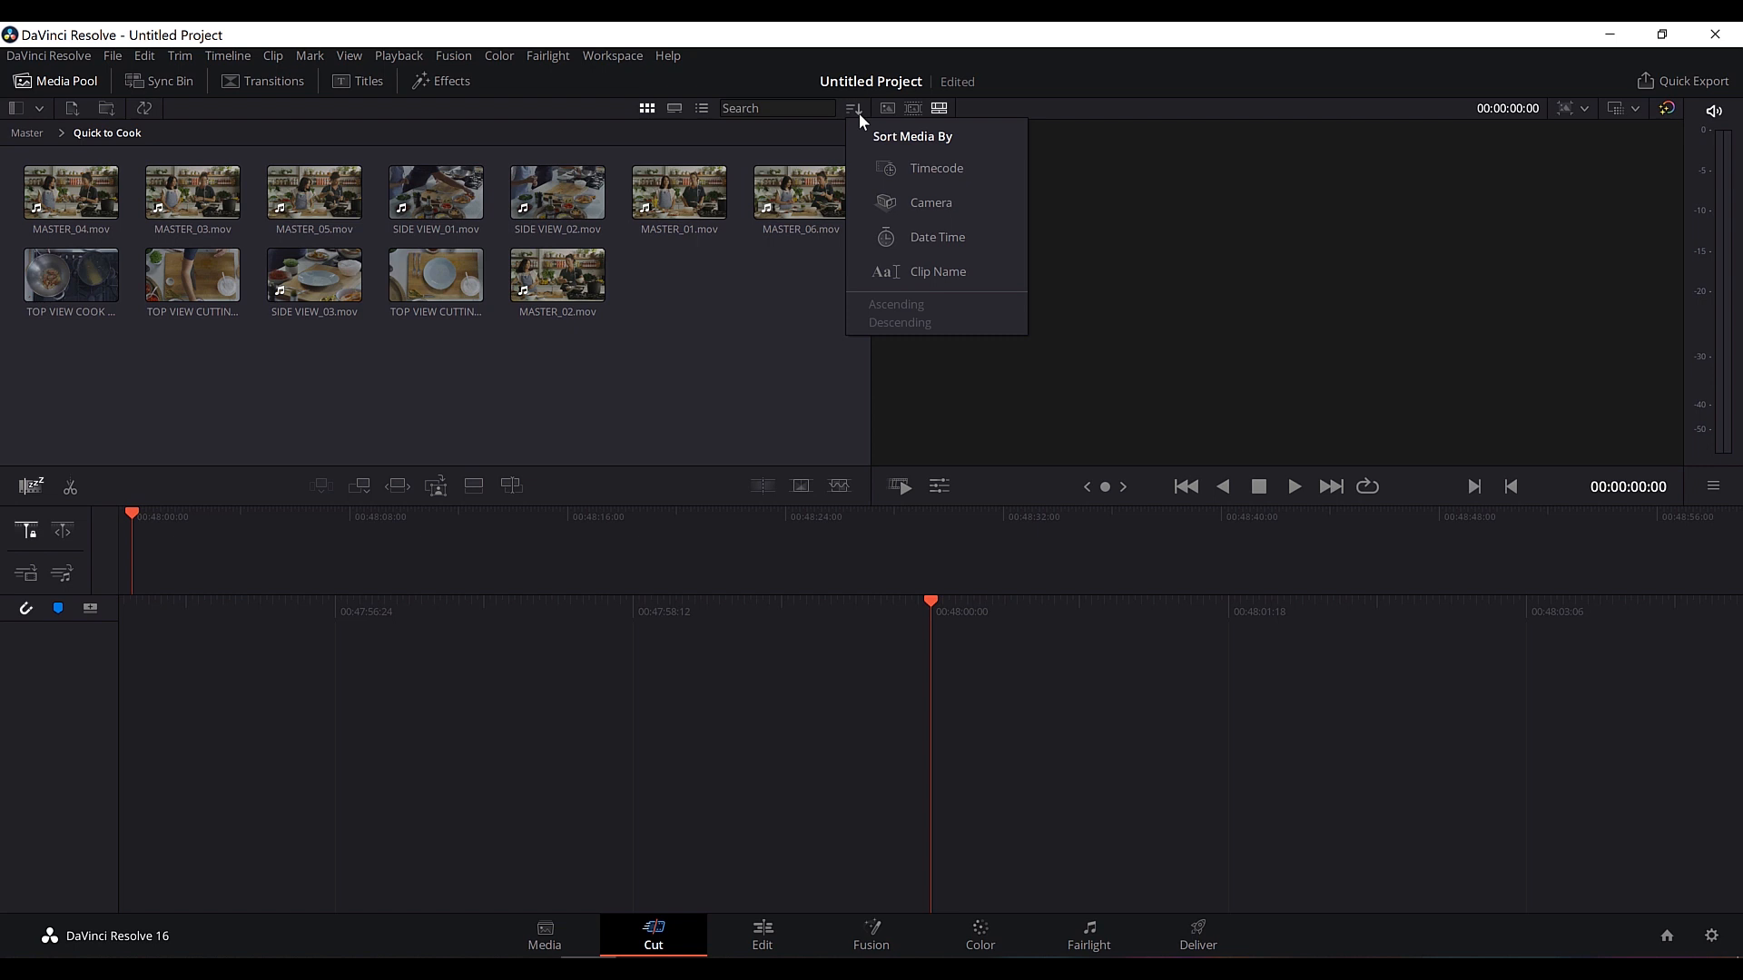
pyautogui.click(935, 168)
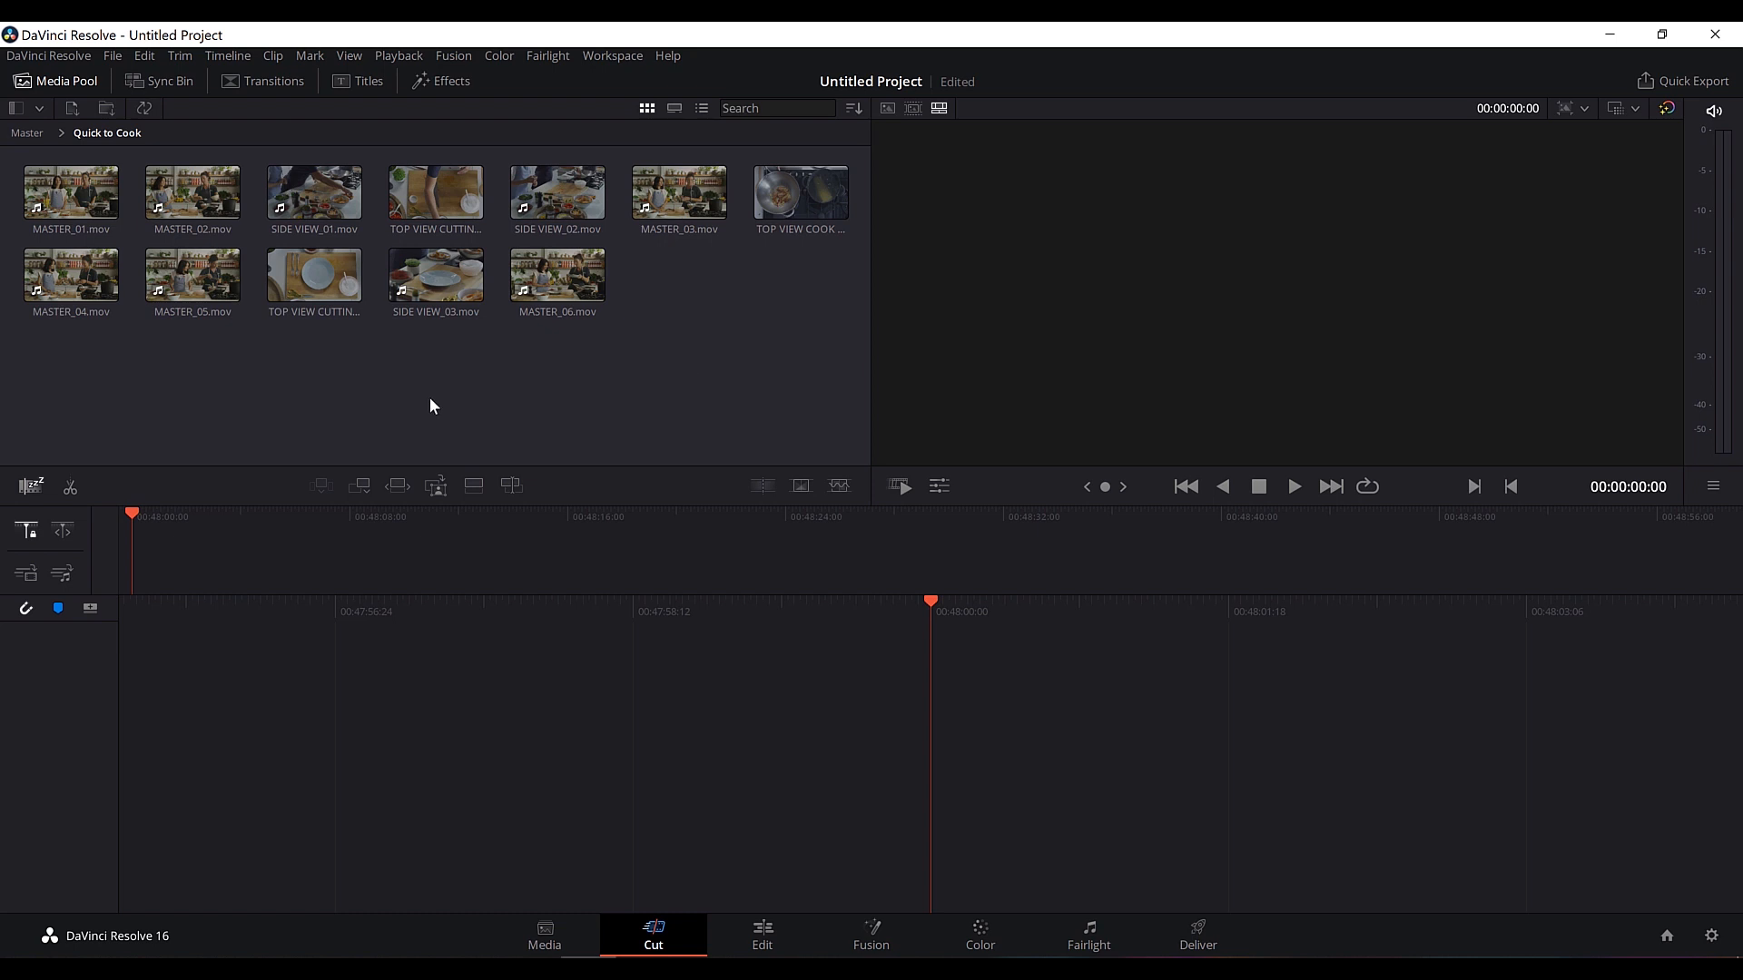
pyautogui.click(120, 58)
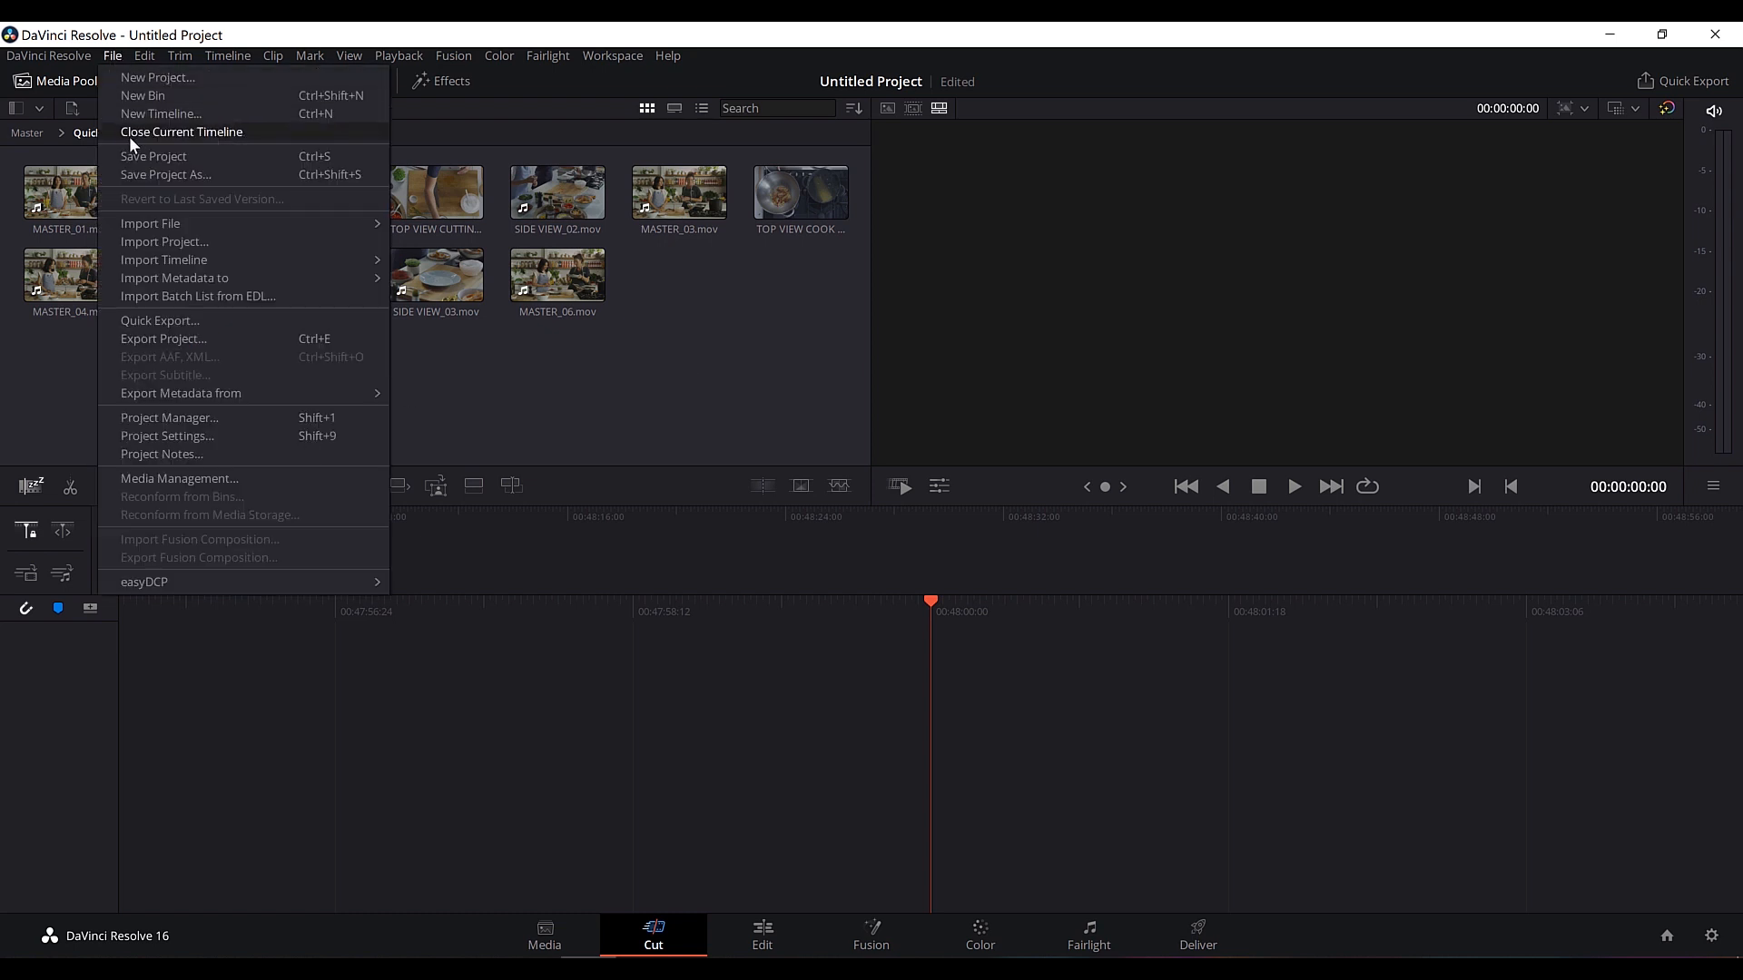
pyautogui.click(160, 156)
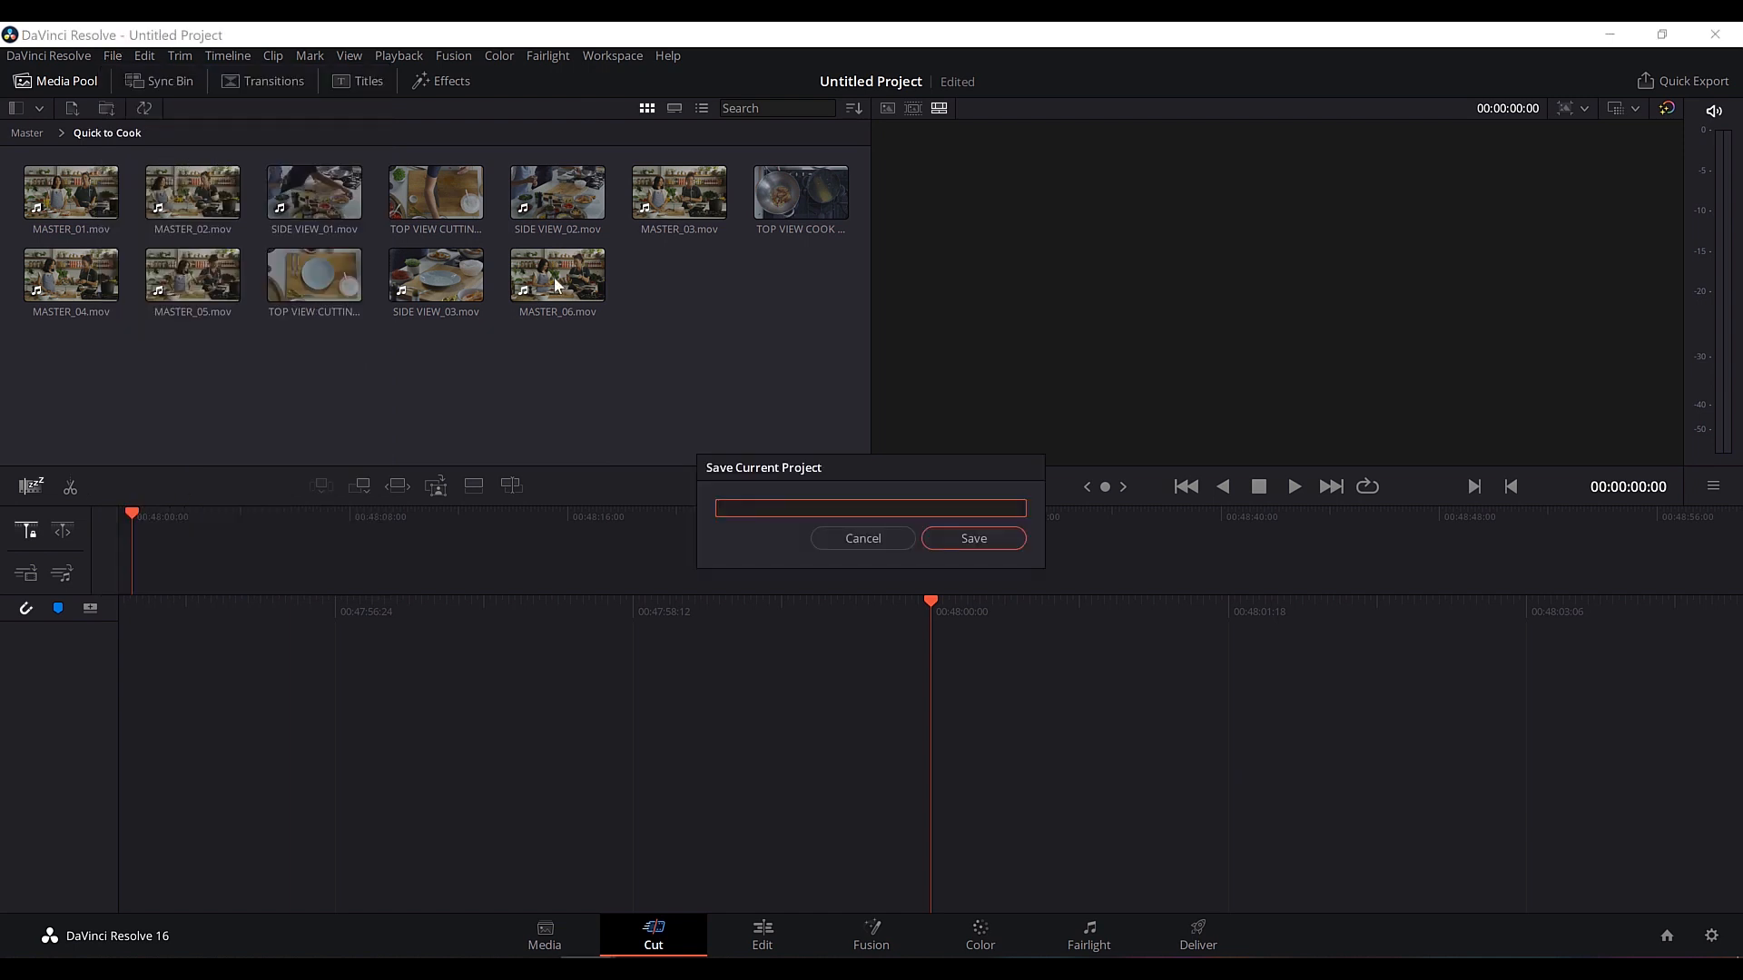
pyautogui.write('Cooking Show_2')
pyautogui.click(969, 543)
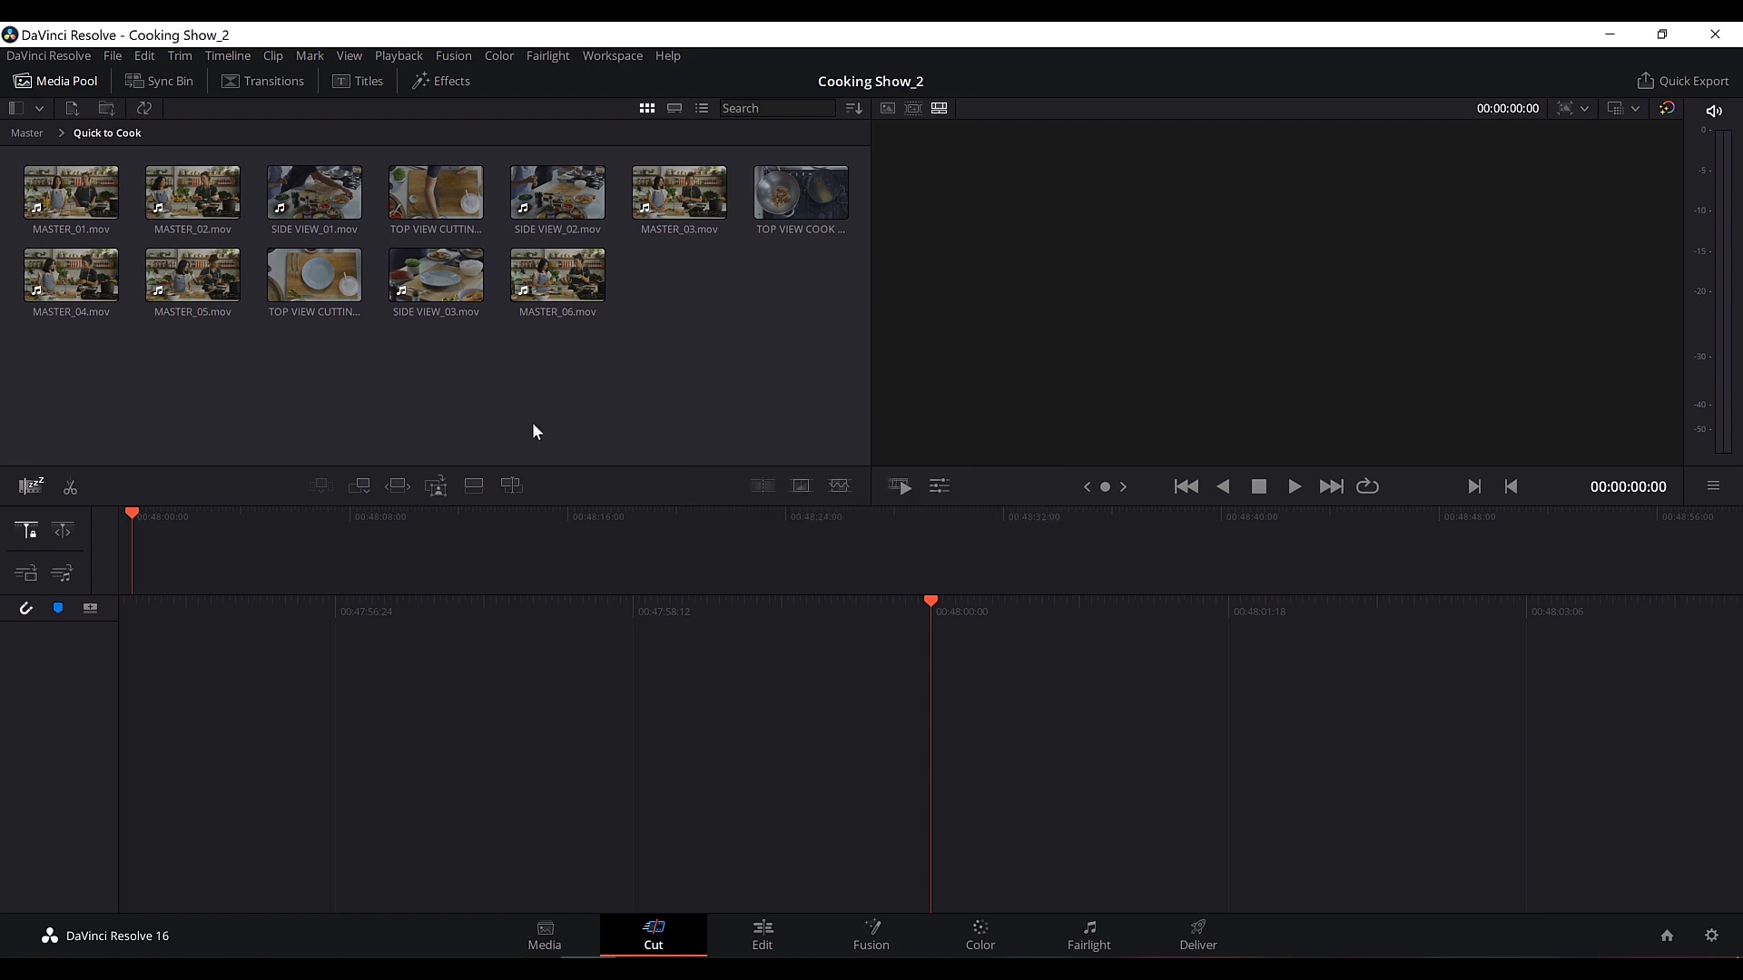
# Load MASTER_01.mov in the source viewer and play parts of it to find where the clip should start.
pyautogui.click(100, 215)
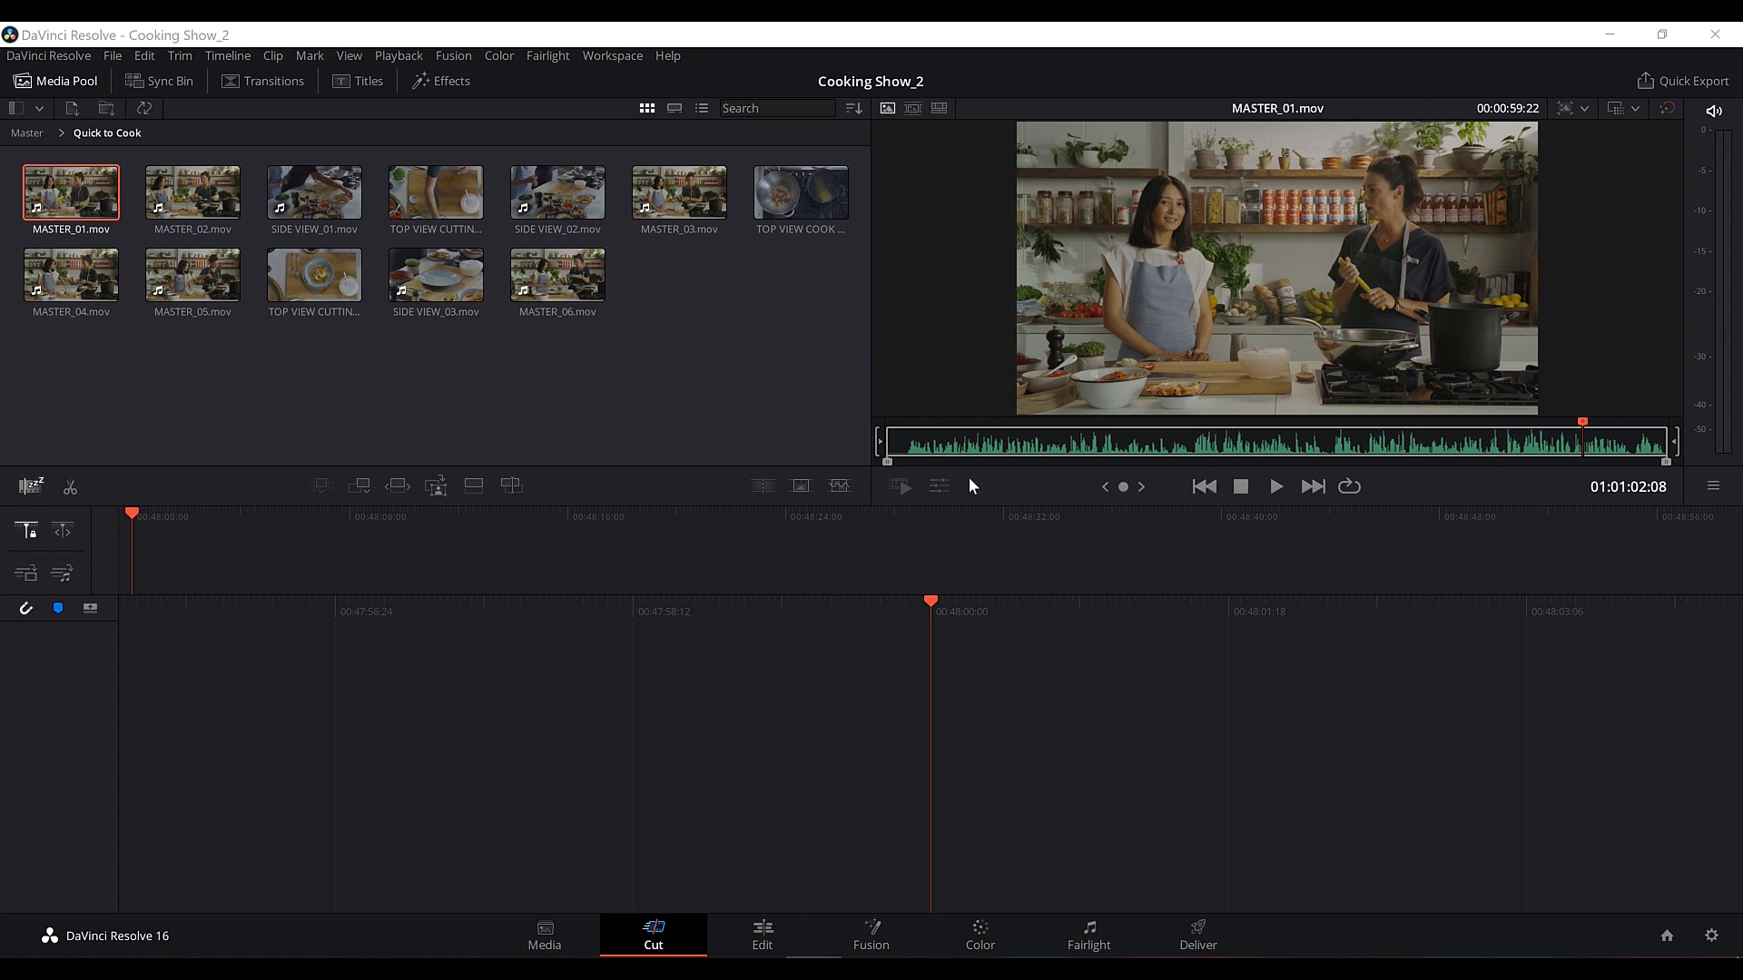
pyautogui.click(929, 447)
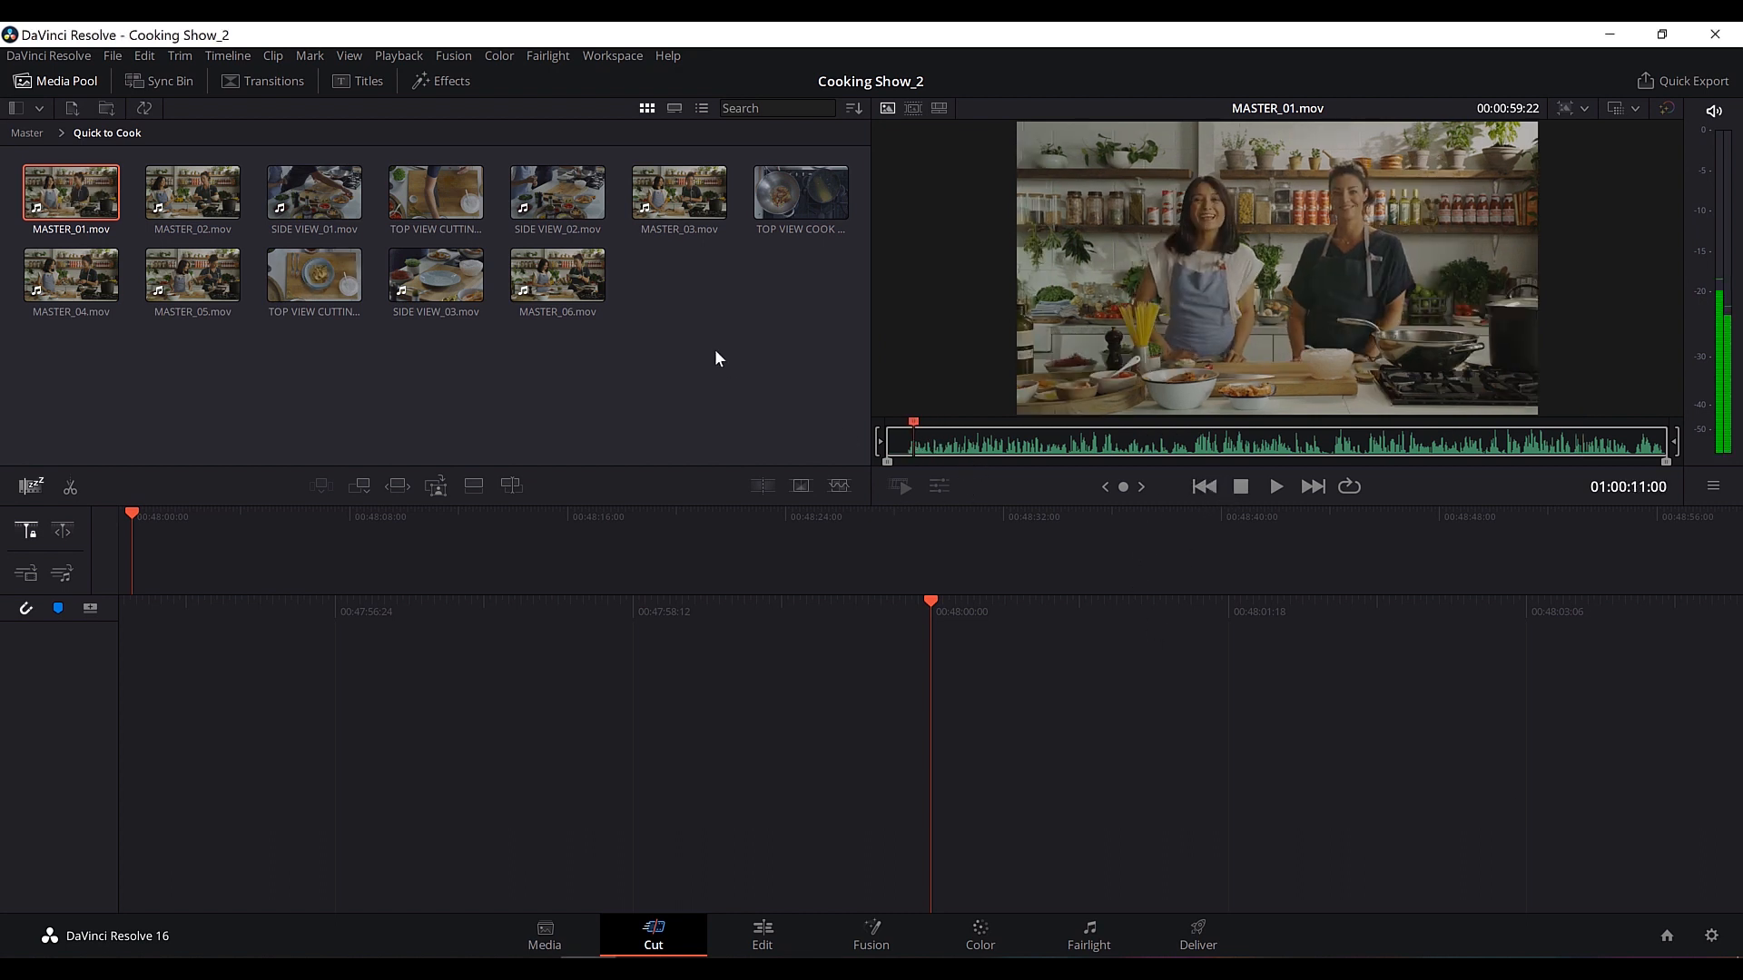
pyautogui.click(1275, 486)
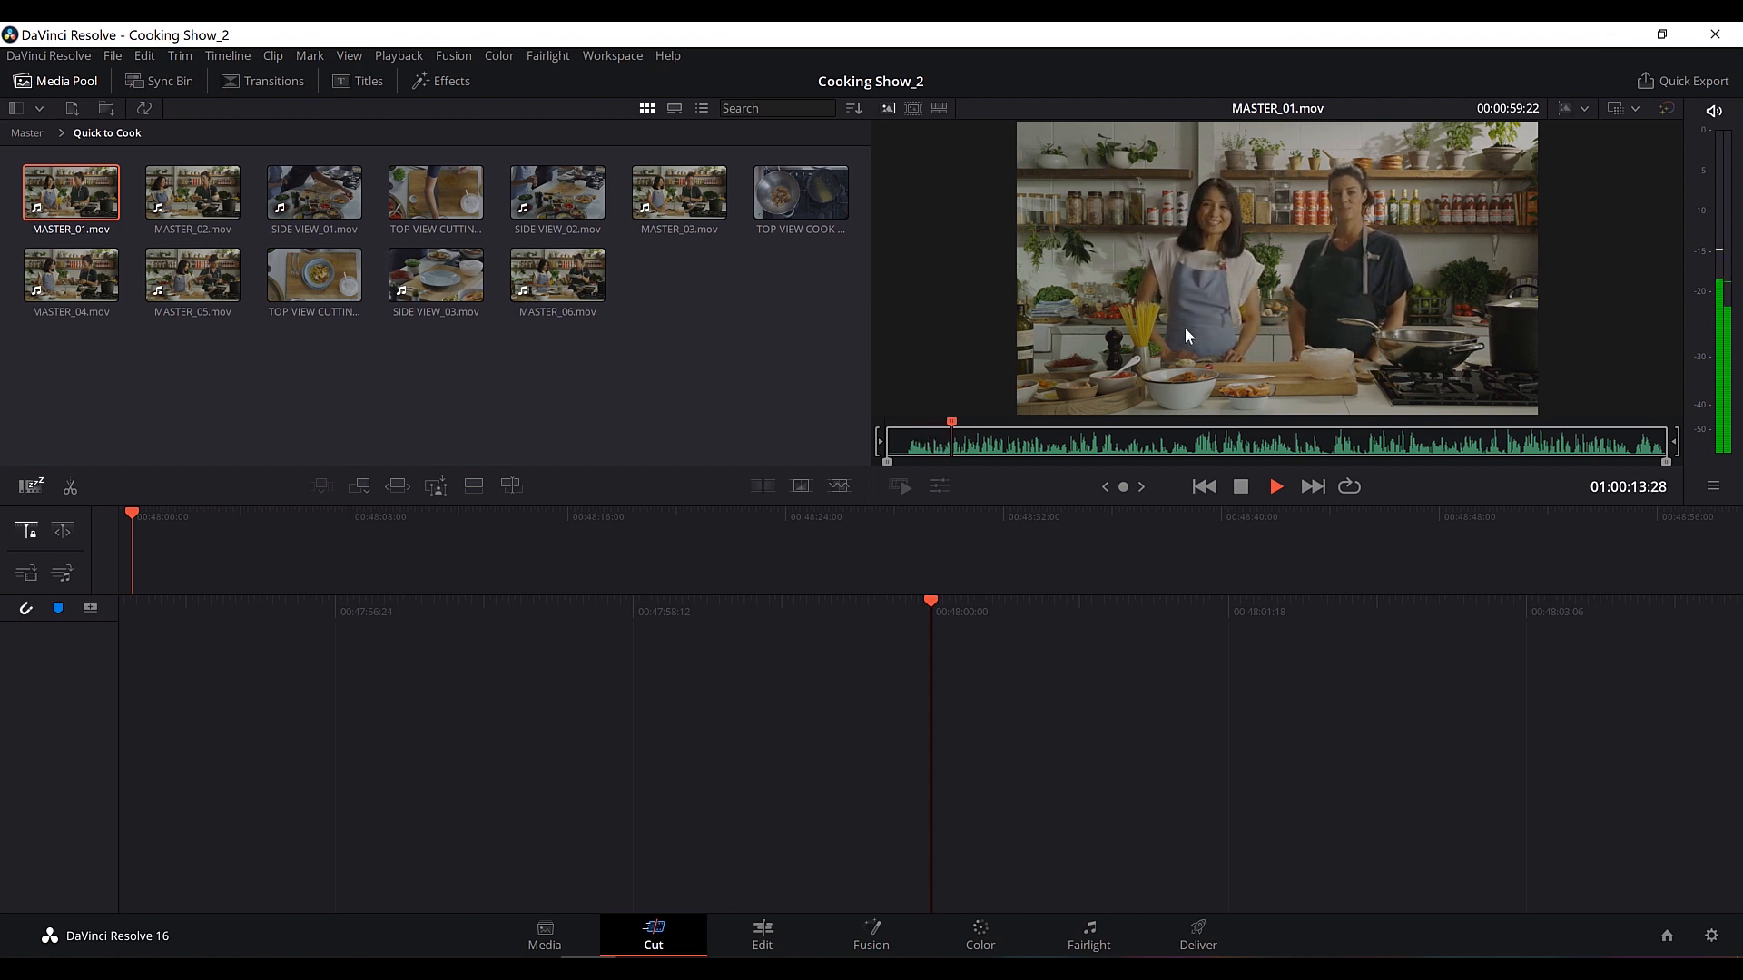
pyautogui.click(1197, 445)
pyautogui.click(1241, 486)
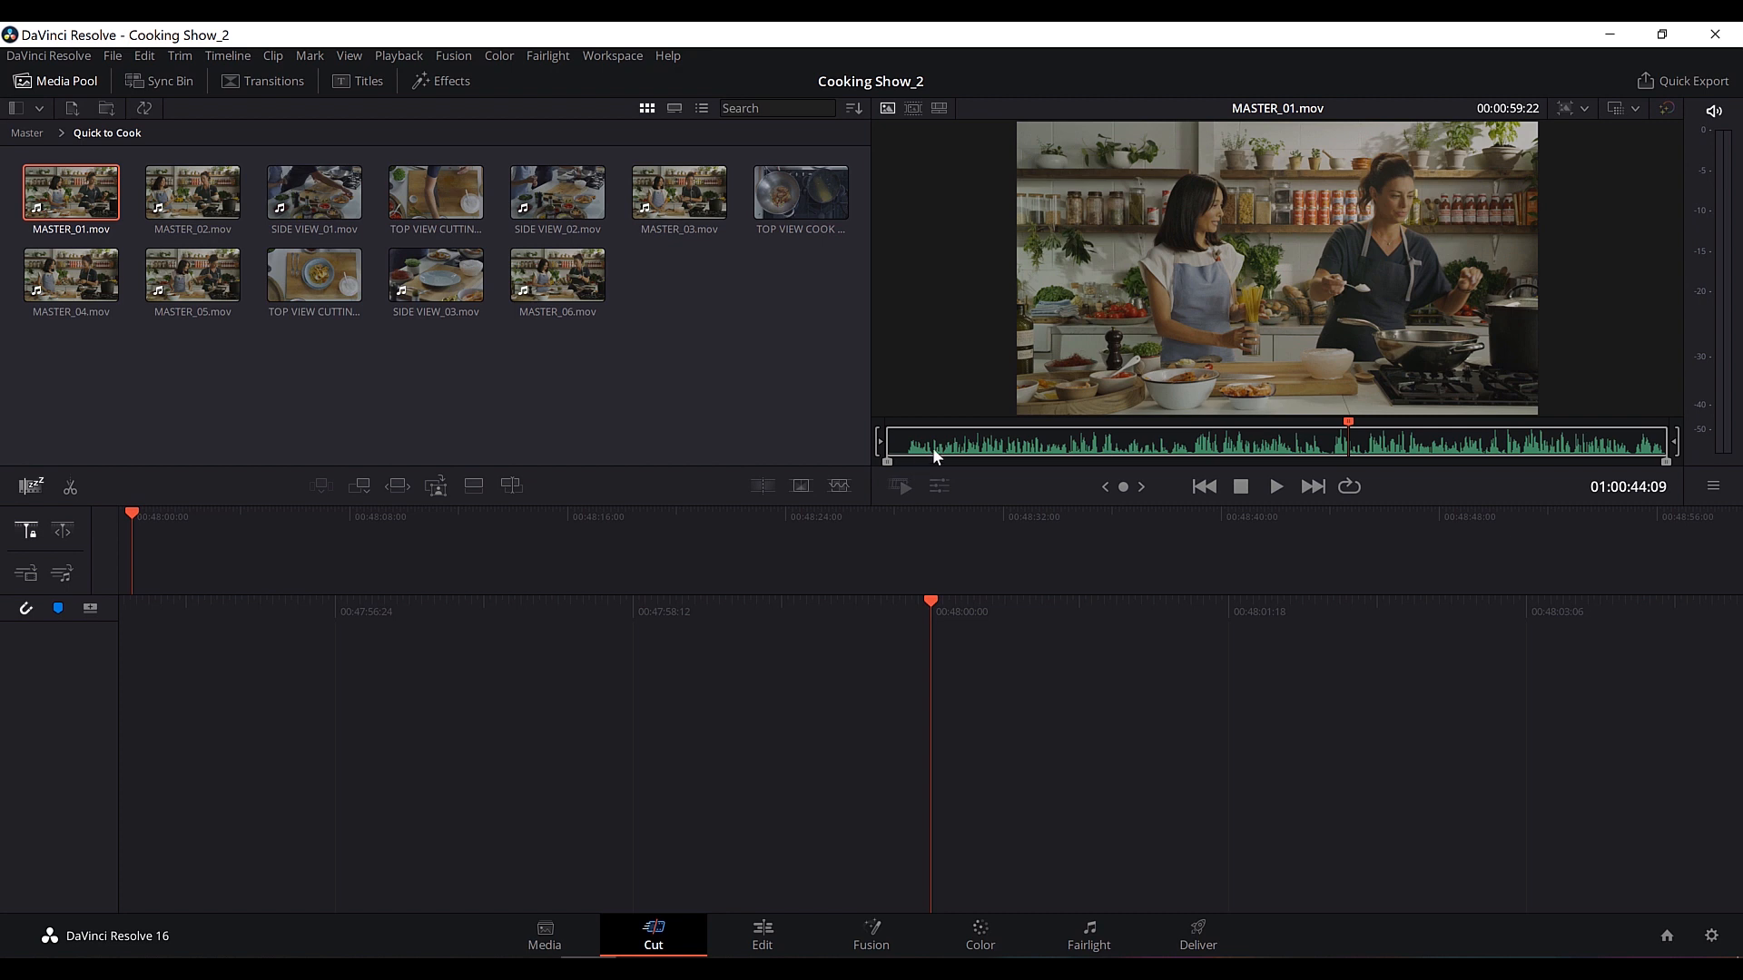
pyautogui.moveTo(906, 445); pyautogui.dragTo(853, 448)
pyautogui.press('space')
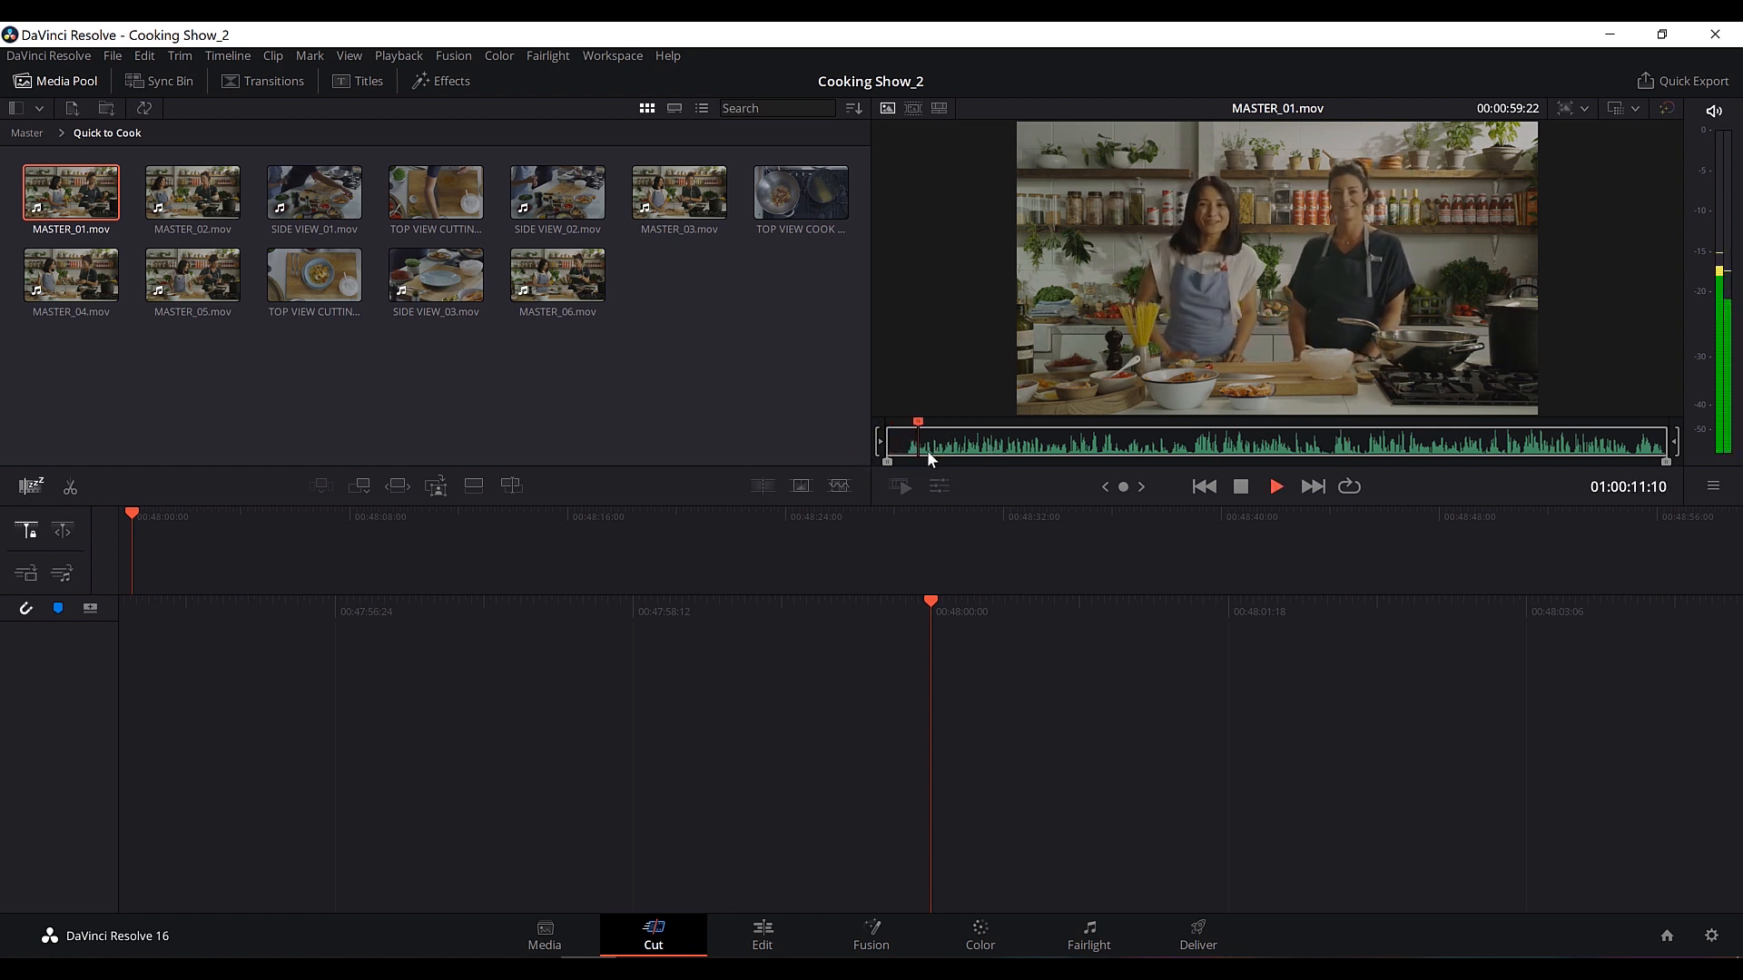
pyautogui.press('space')
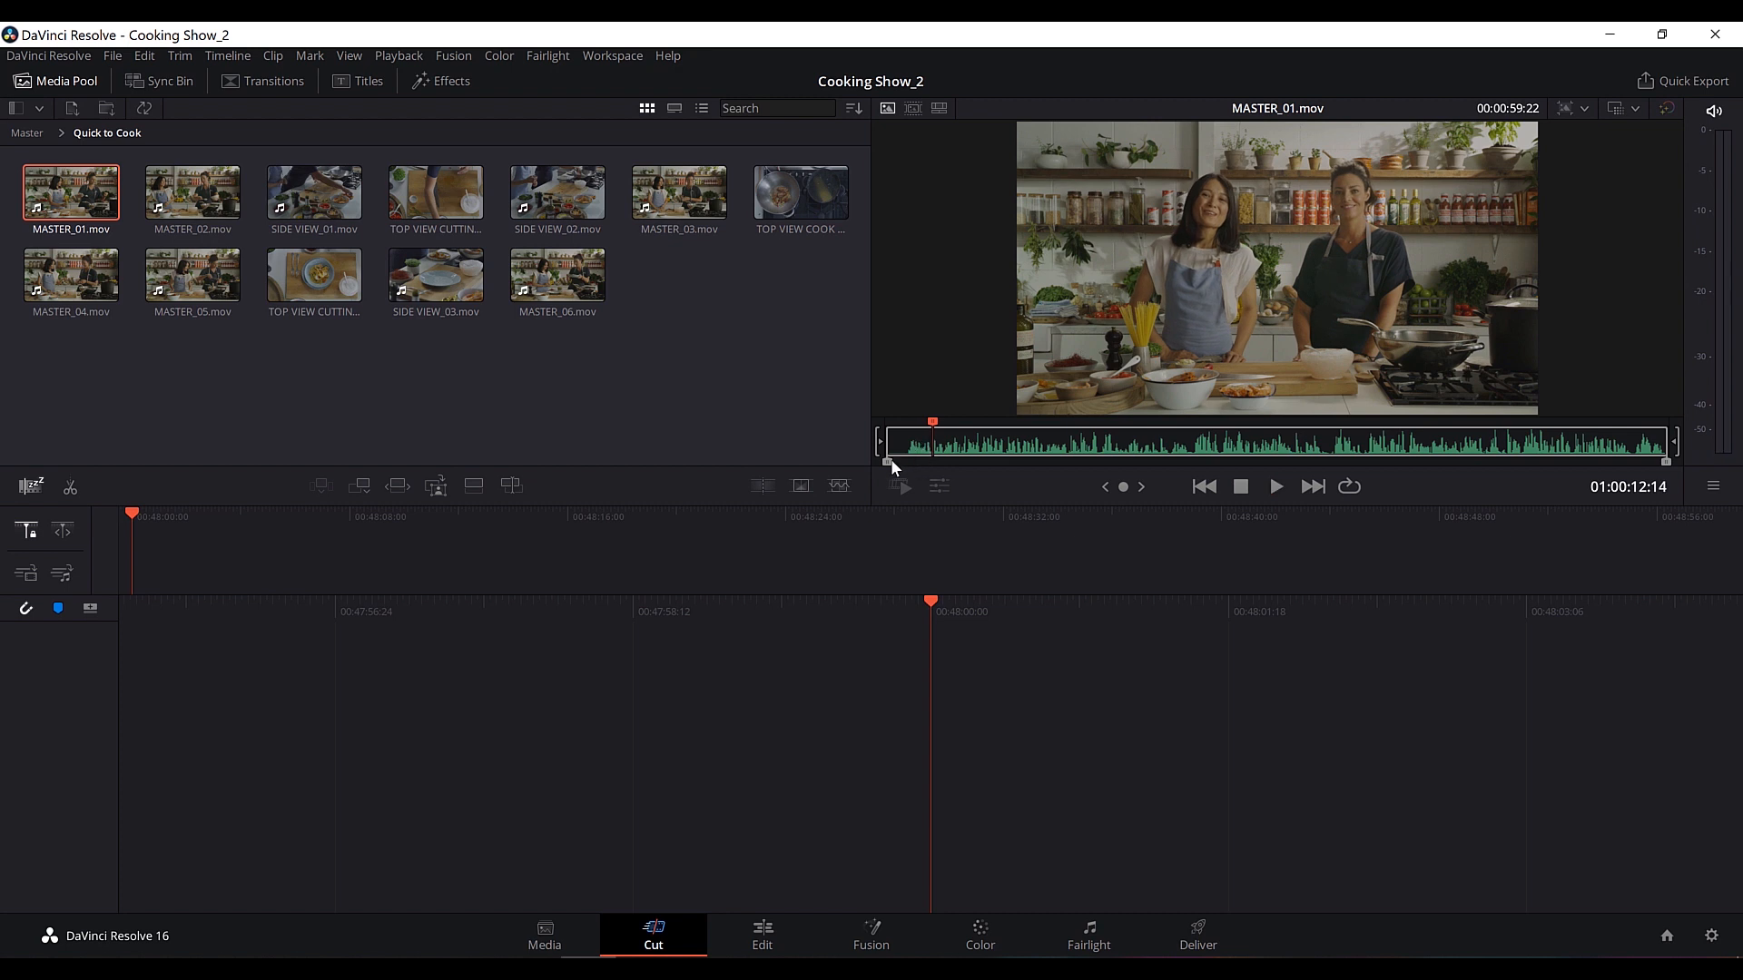
# Move the in point of MASTER_01.mov to just before the speech, leaving a duration of 00:00:58:10, and play the new start.
pyautogui.moveTo(889, 461); pyautogui.dragTo(913, 434)
pyautogui.press('space')
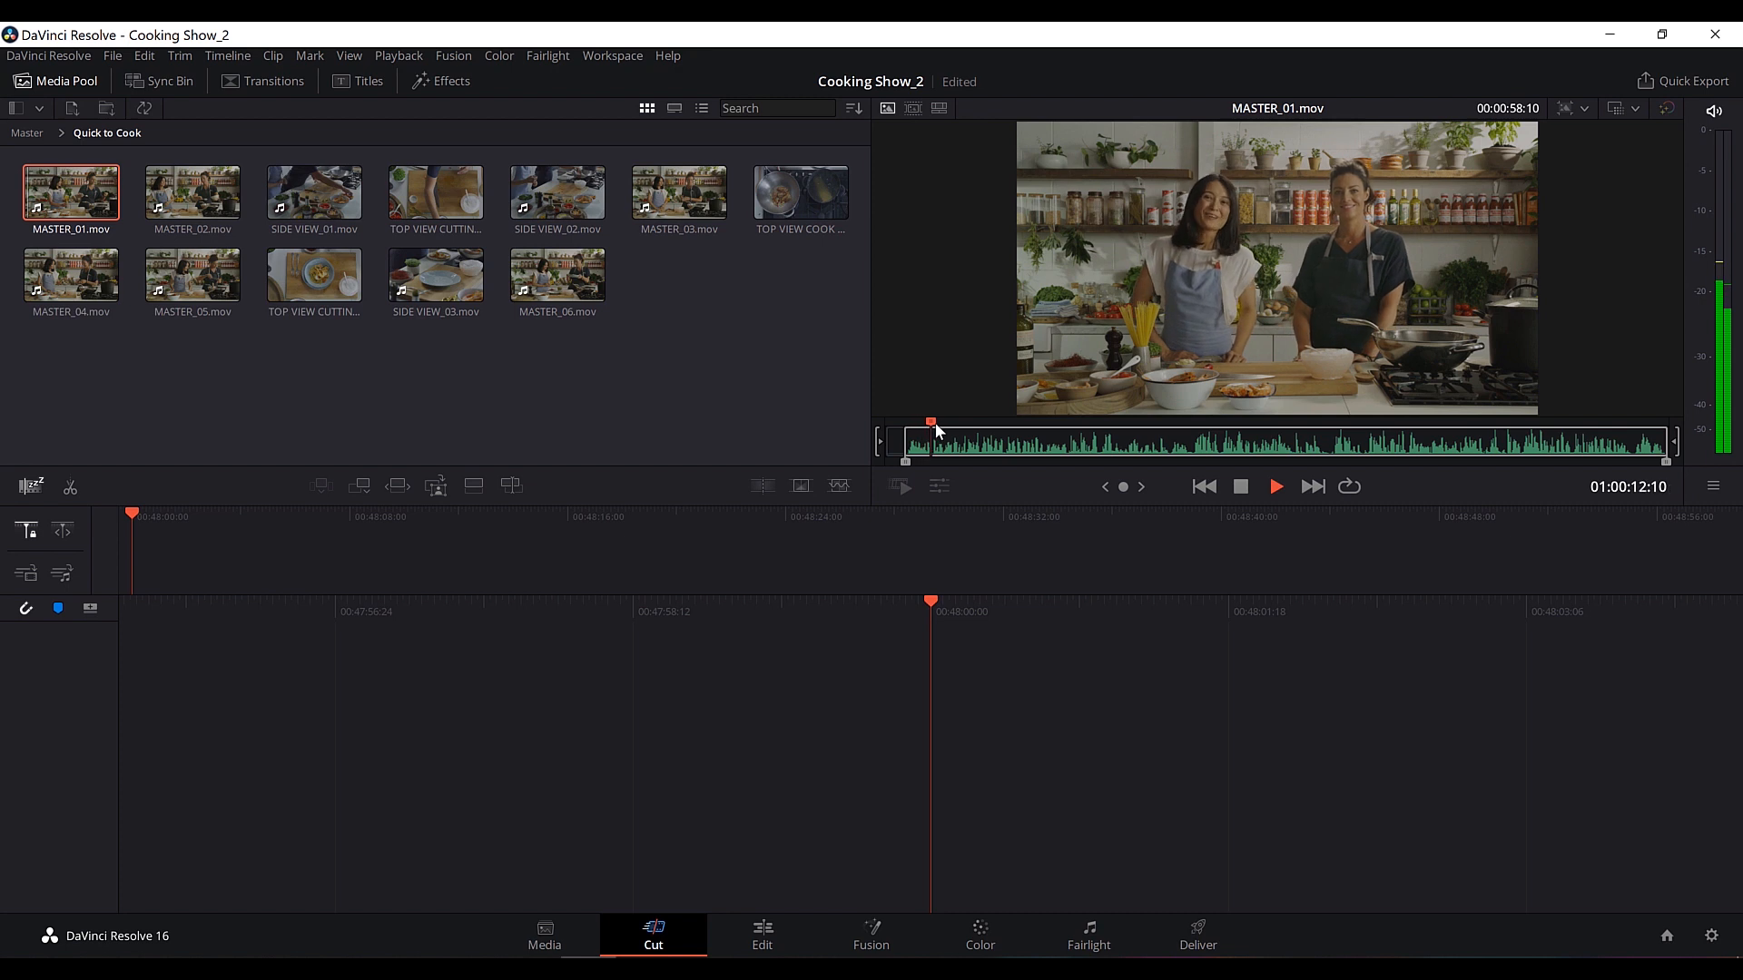
pyautogui.press('space')
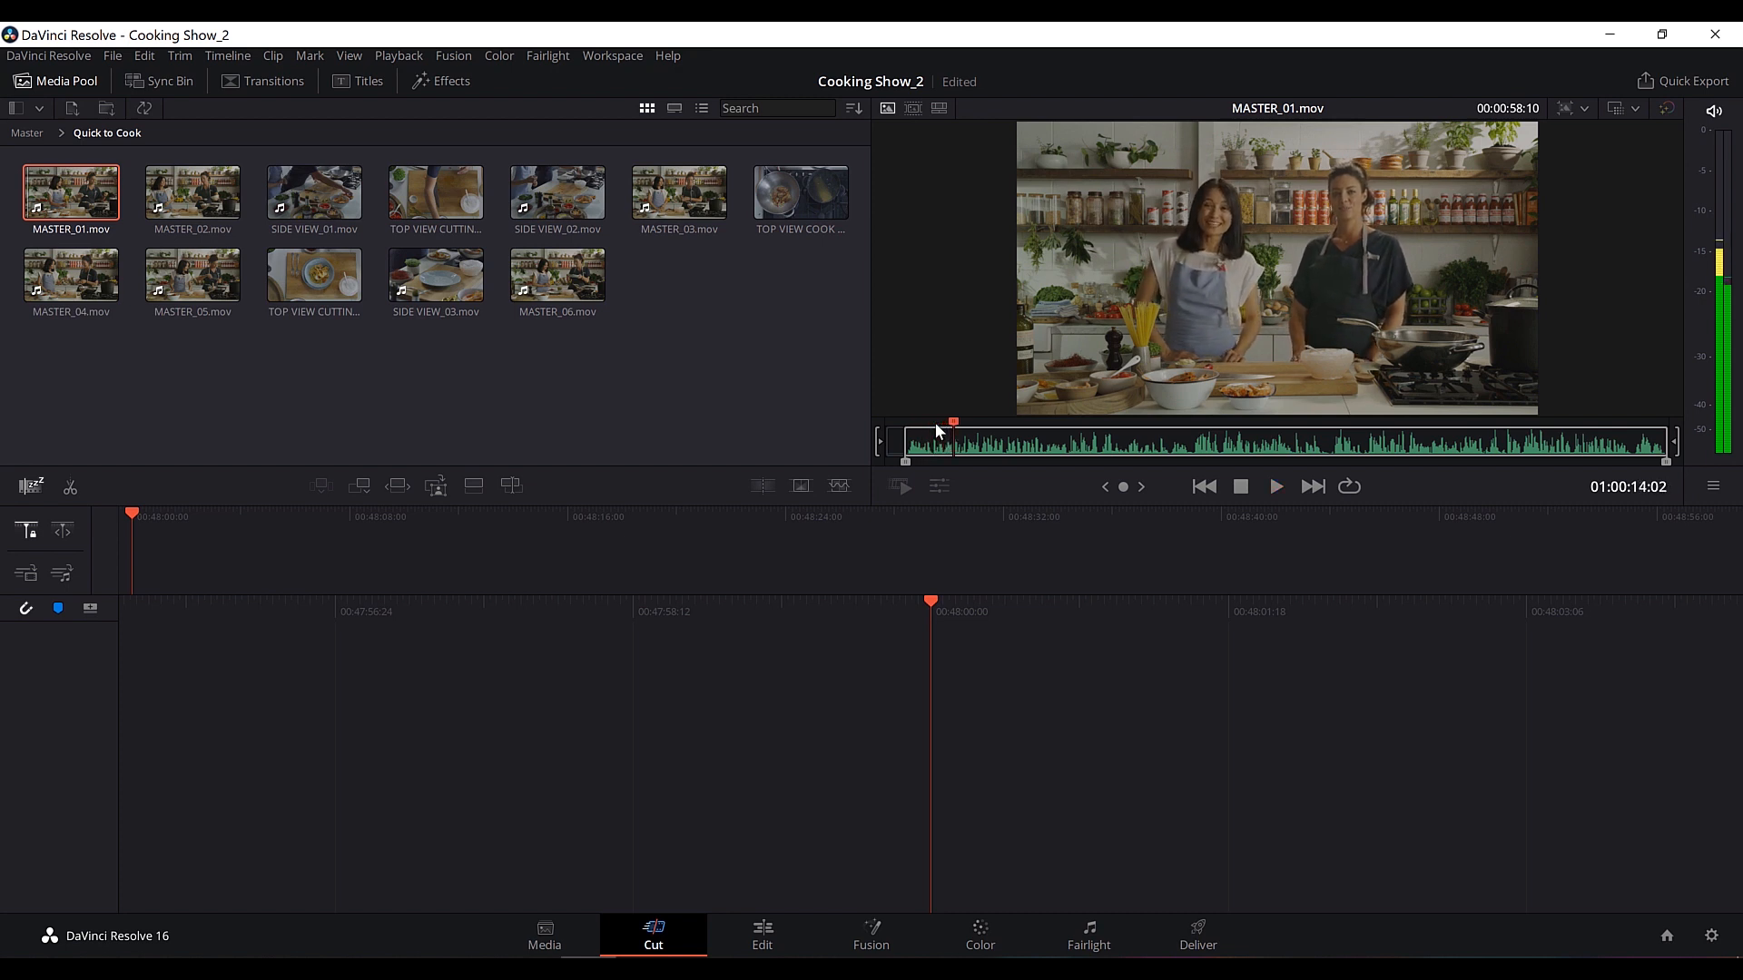
pyautogui.press('Home')
pyautogui.click(904, 451)
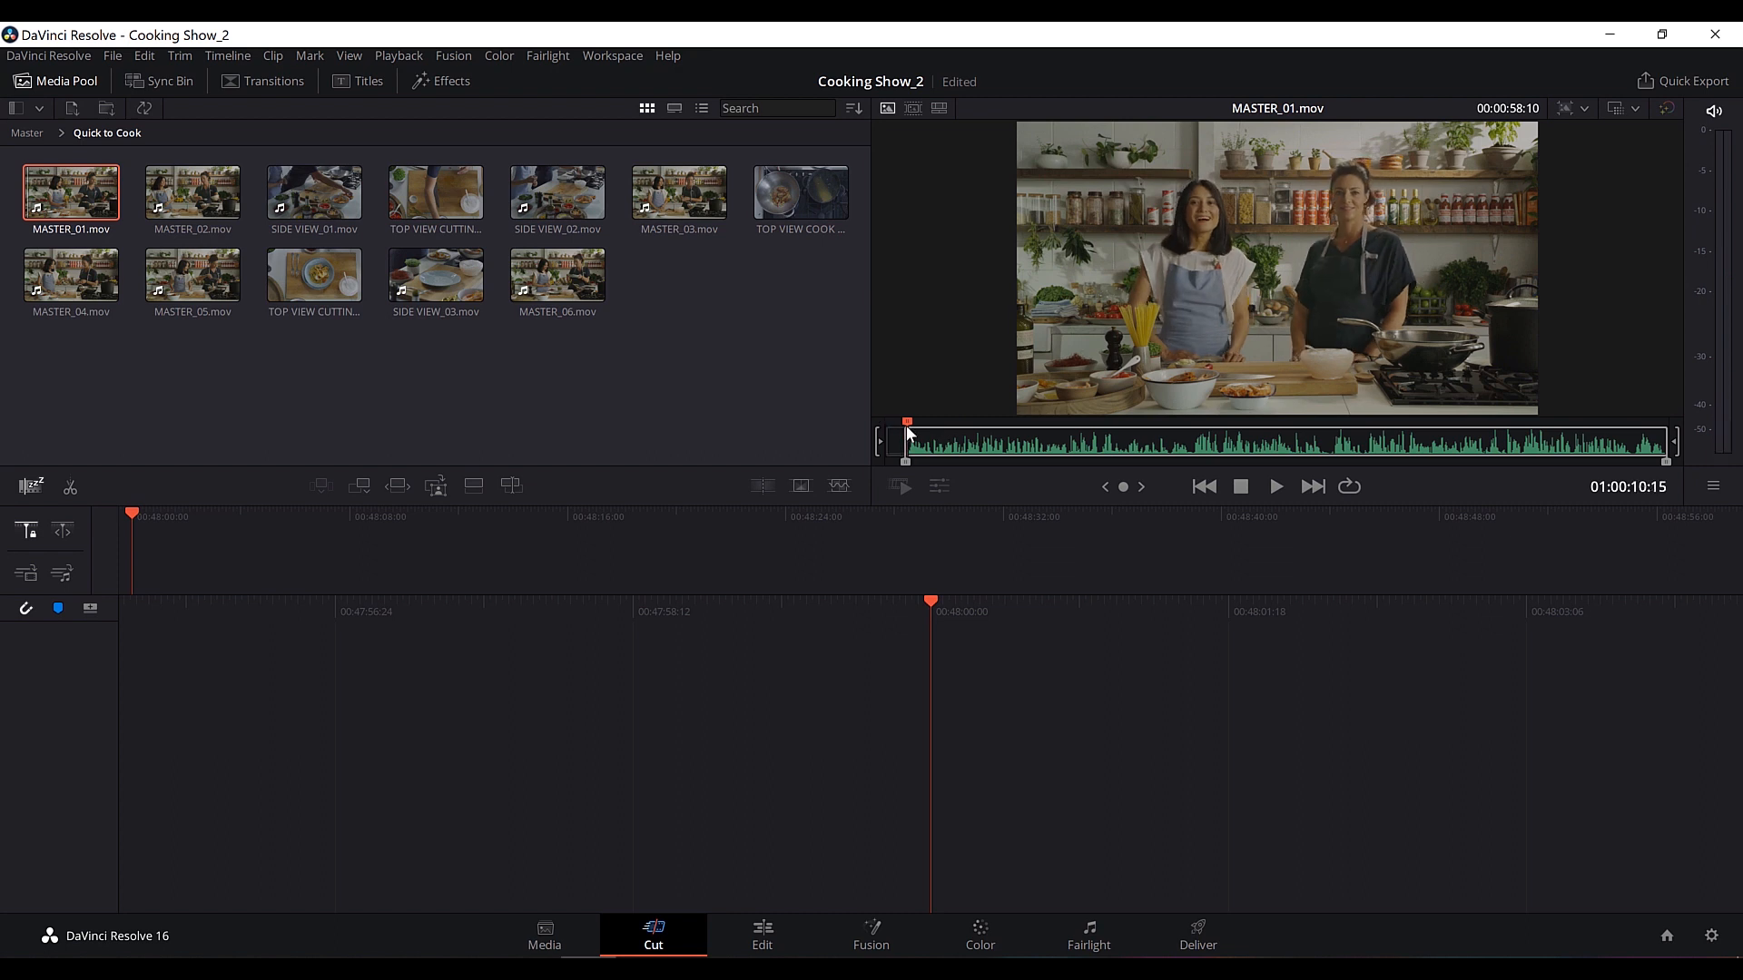
pyautogui.press('space')
pyautogui.press('space')
pyautogui.press('i')
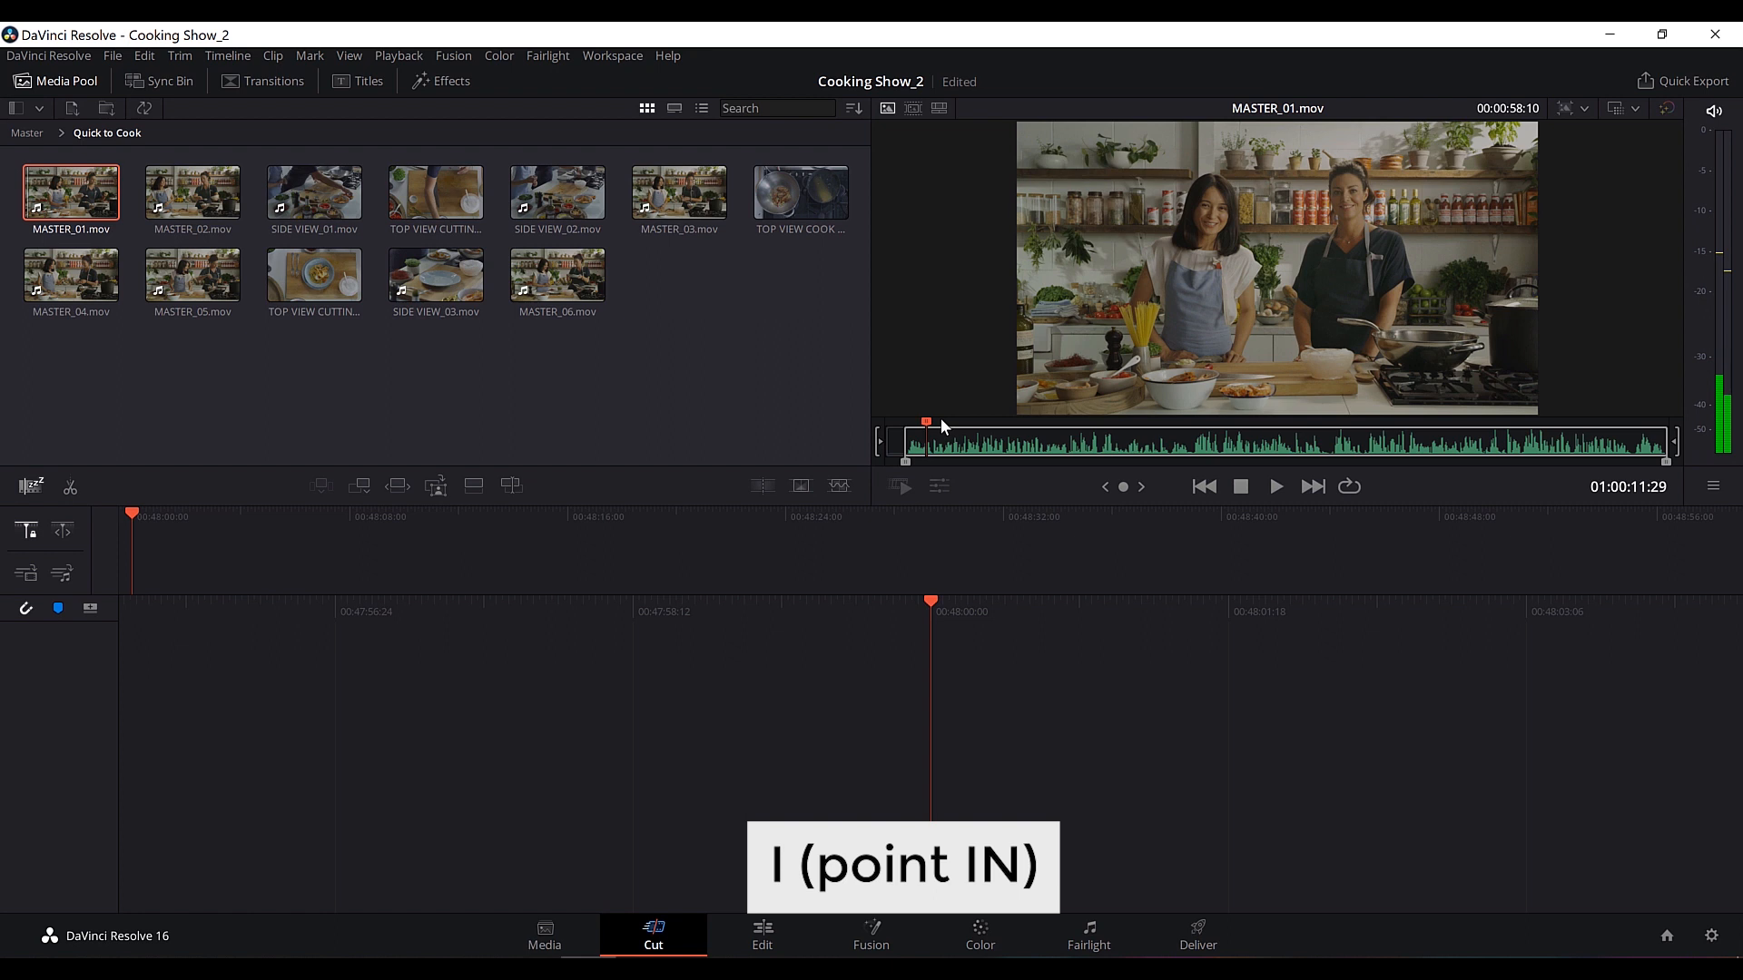
pyautogui.press('o')
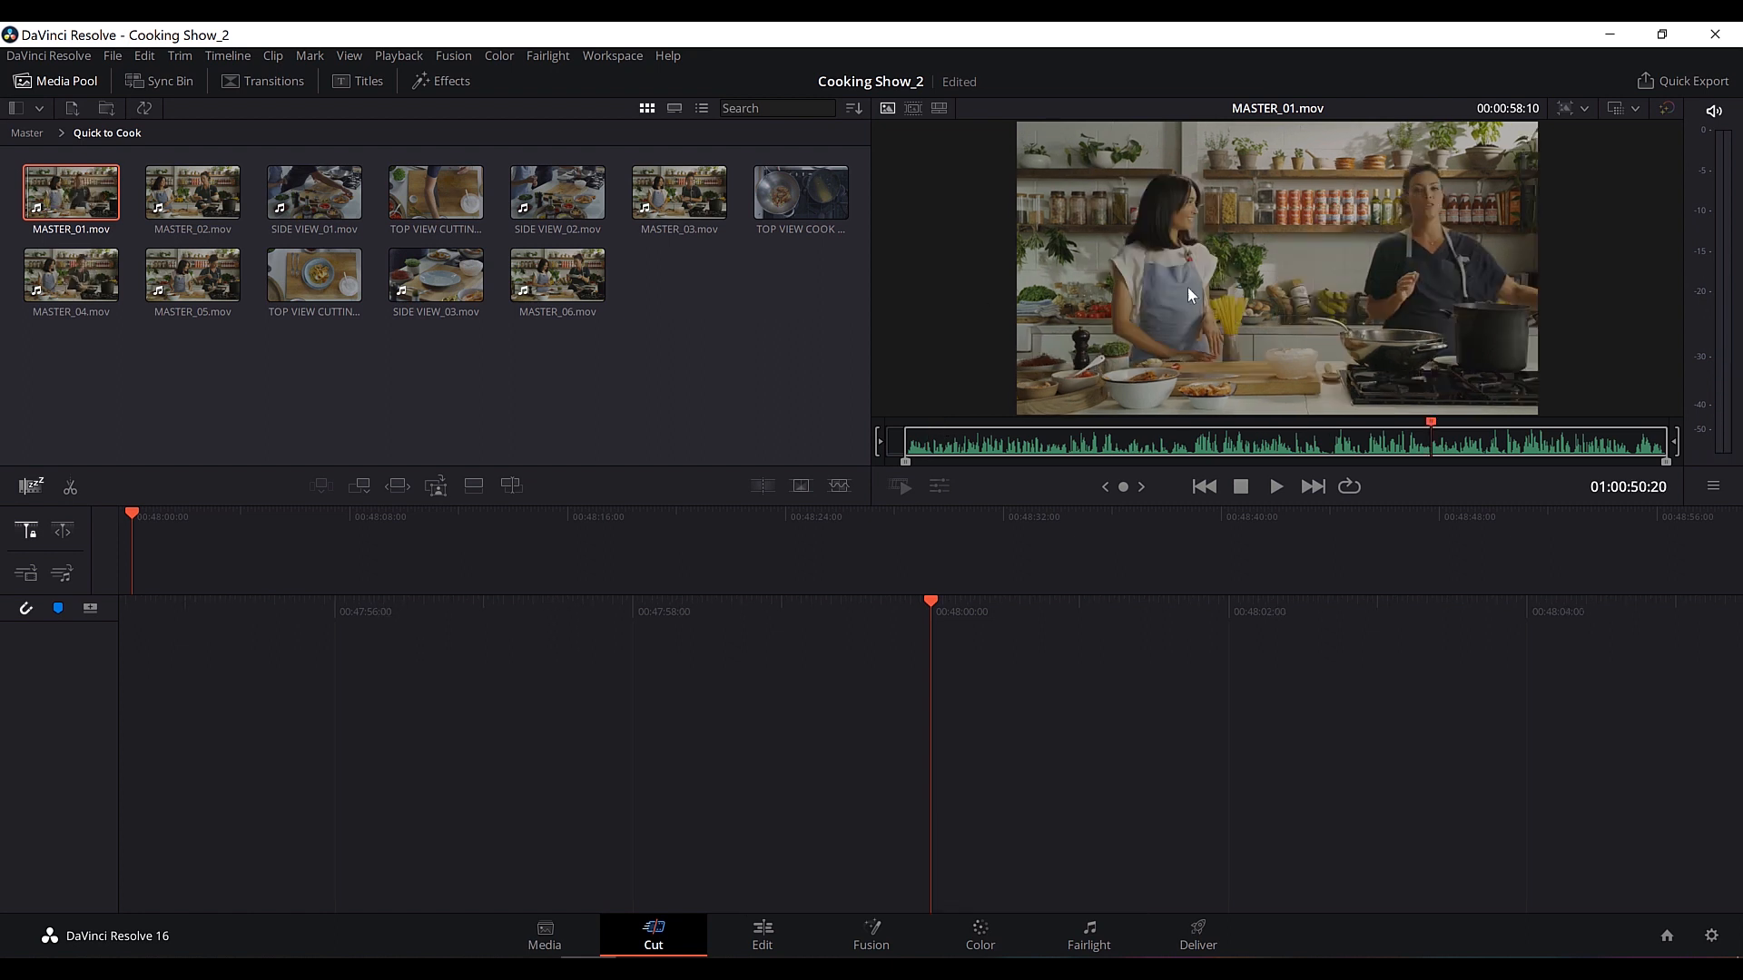
# Place the trimmed MASTER_01.mov in a new timeline, and look at the timeline in the Master bin before returning to Quick to Cook.
pyautogui.moveTo(1187, 289); pyautogui.dragTo(952, 718)
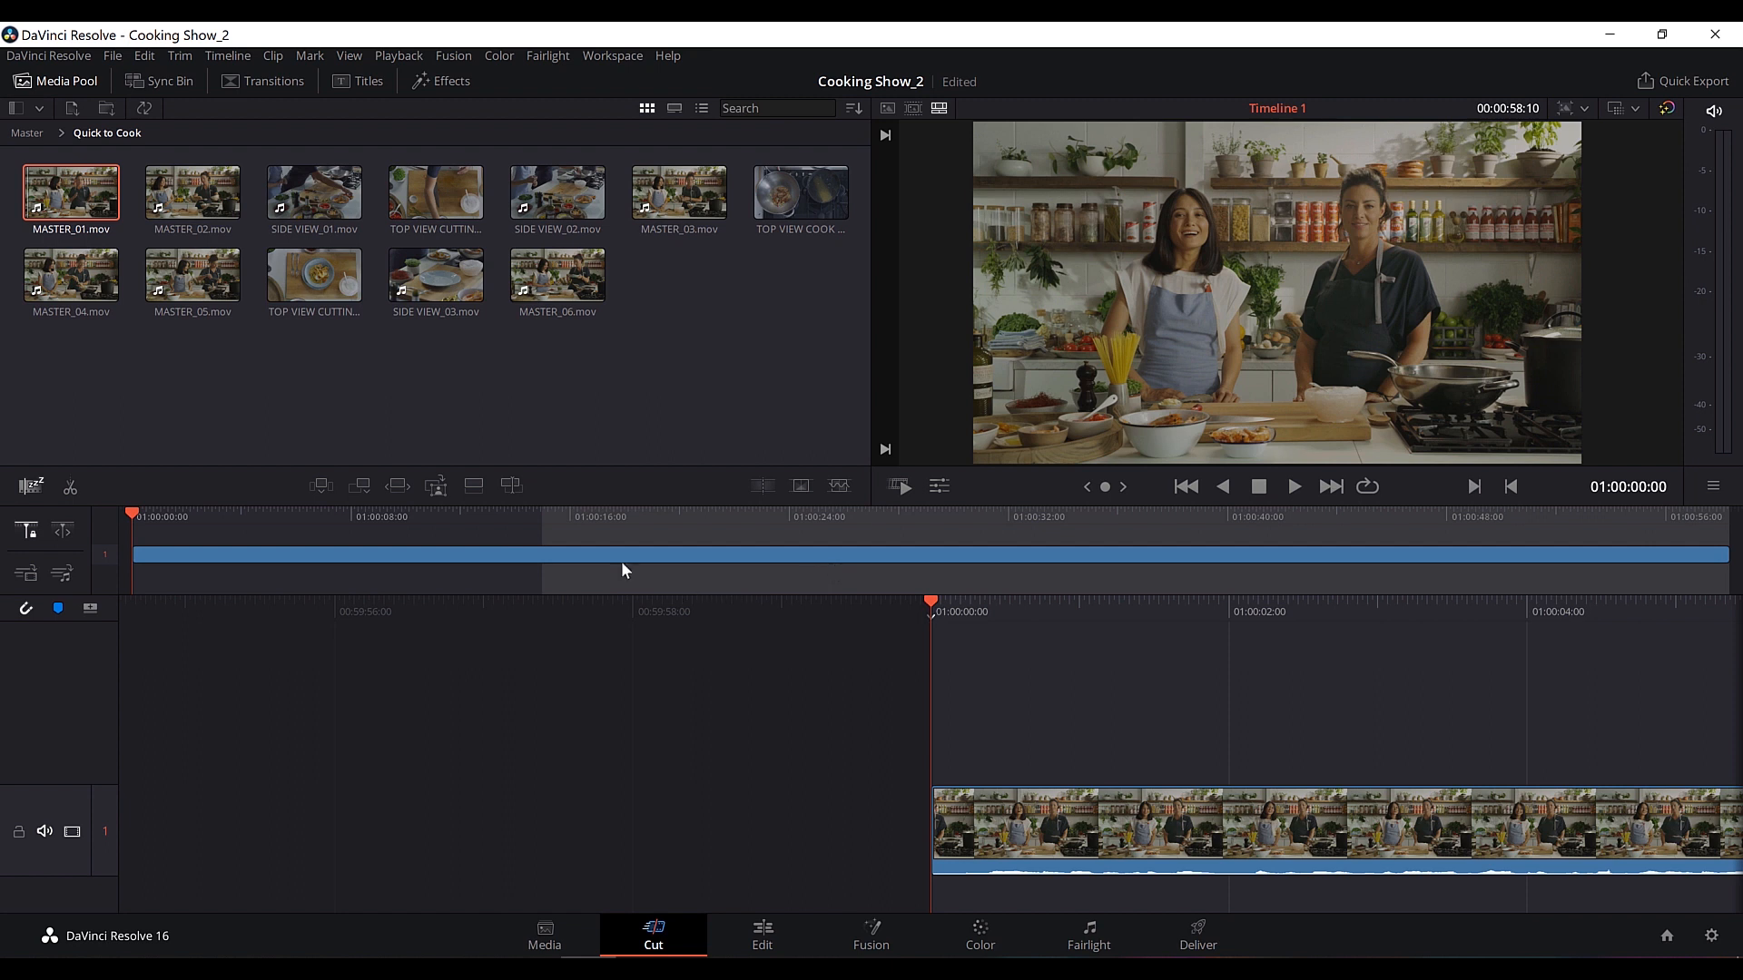
pyautogui.click(25, 133)
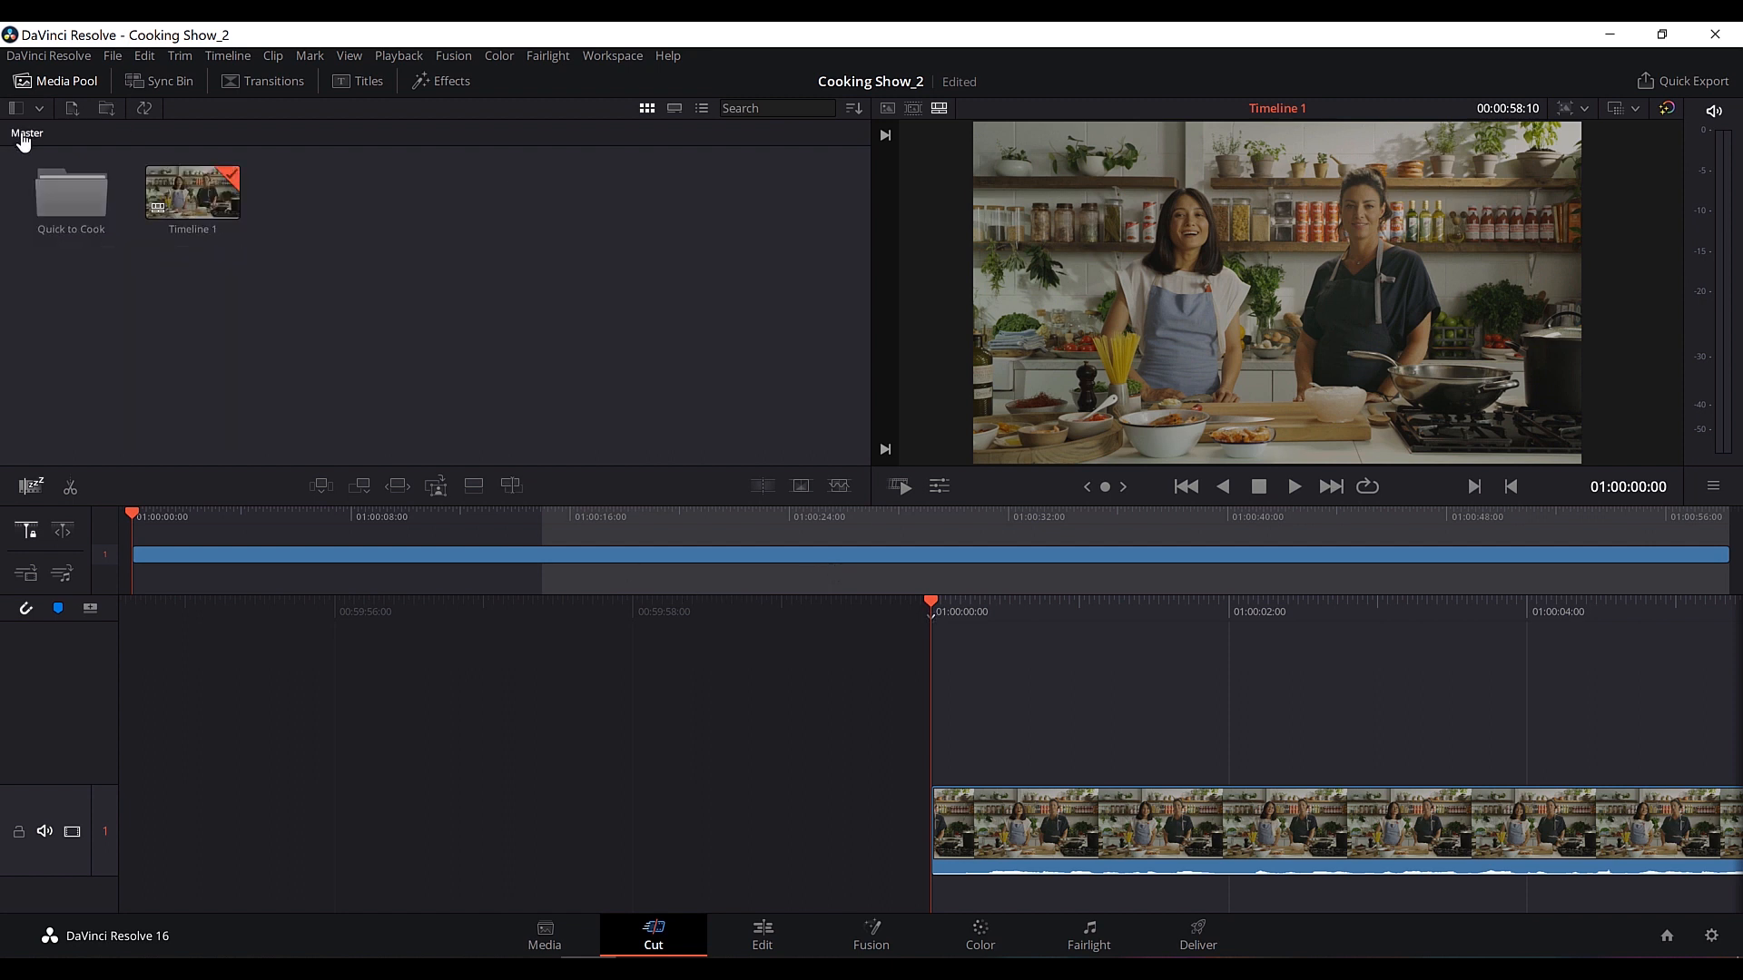
pyautogui.click(190, 191)
pyautogui.doubleClick(100, 204)
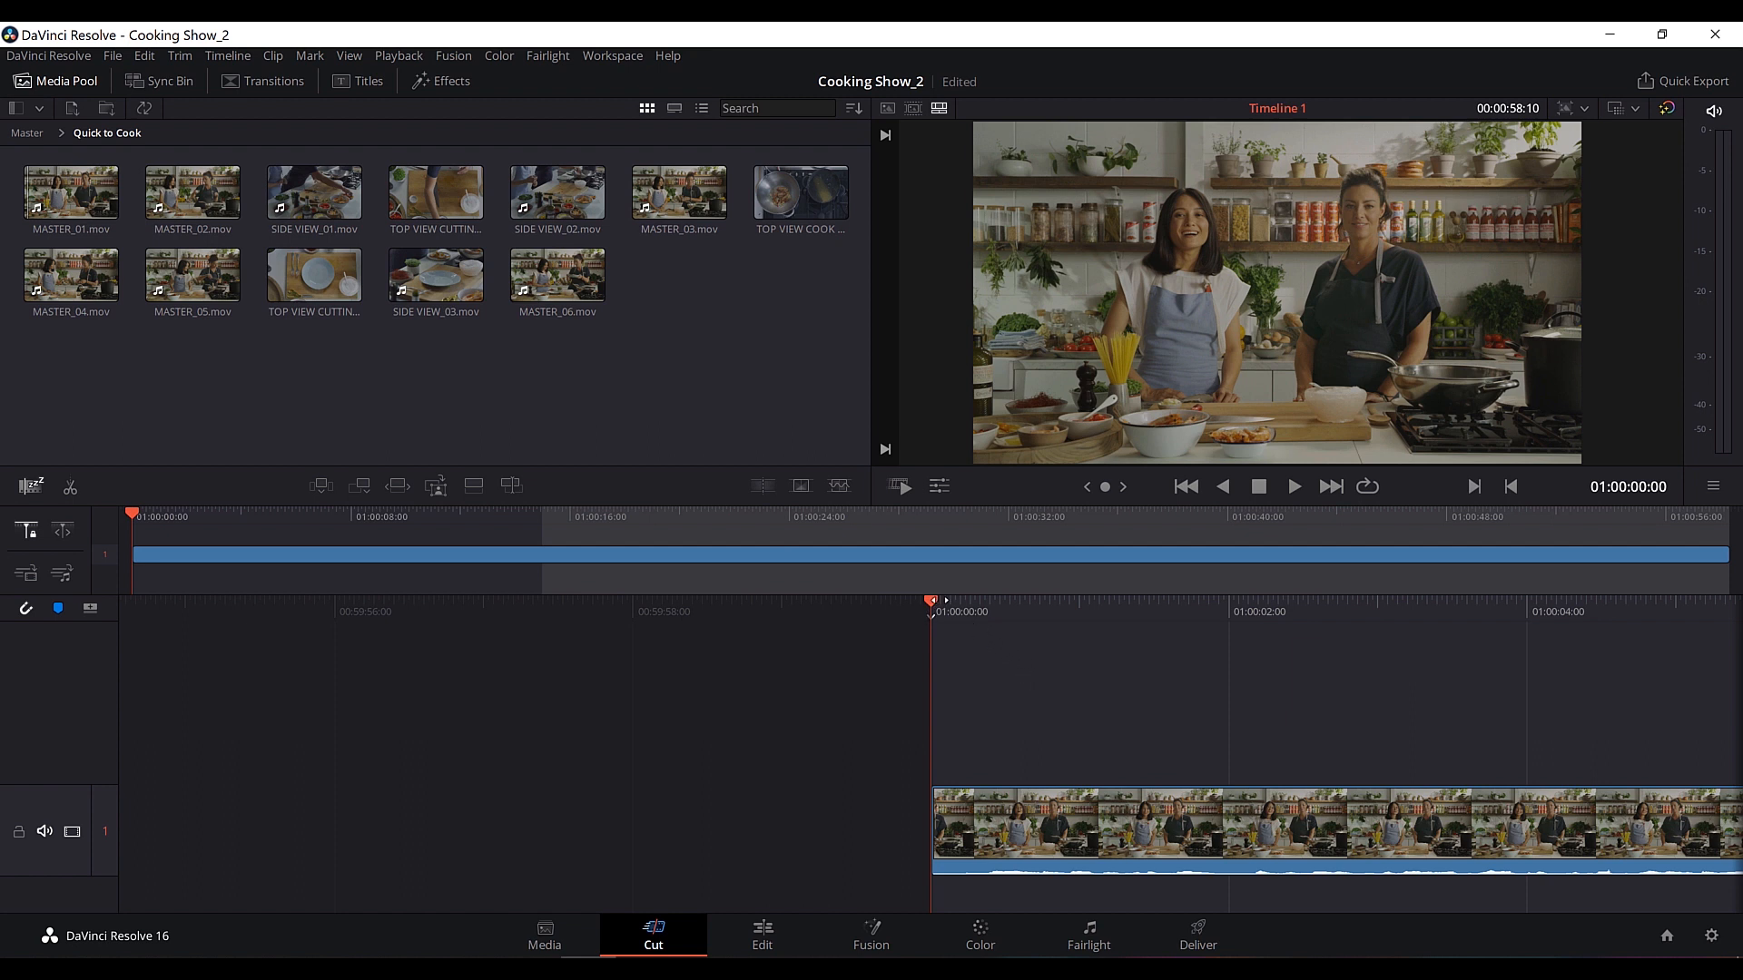
# Play the clip from the start of Timeline 1 and place the playhead at 01:00:20:07.
pyautogui.moveTo(1089, 601); pyautogui.dragTo(524, 634)
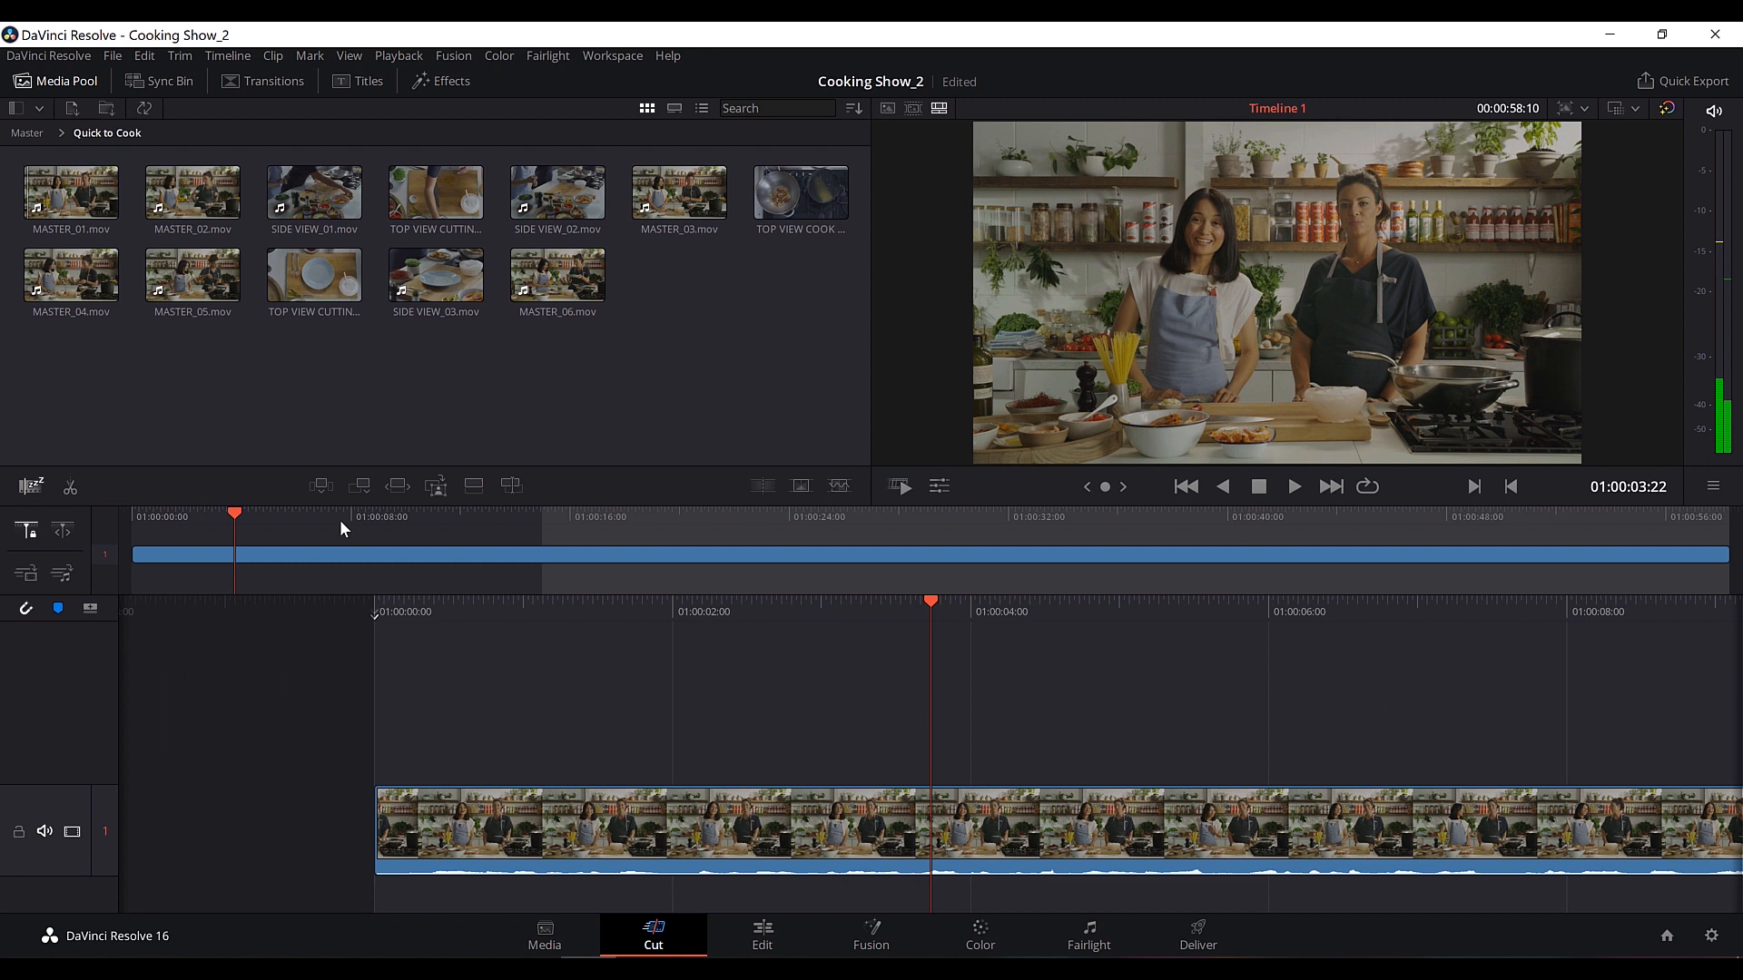
pyautogui.moveTo(314, 516); pyautogui.dragTo(379, 509)
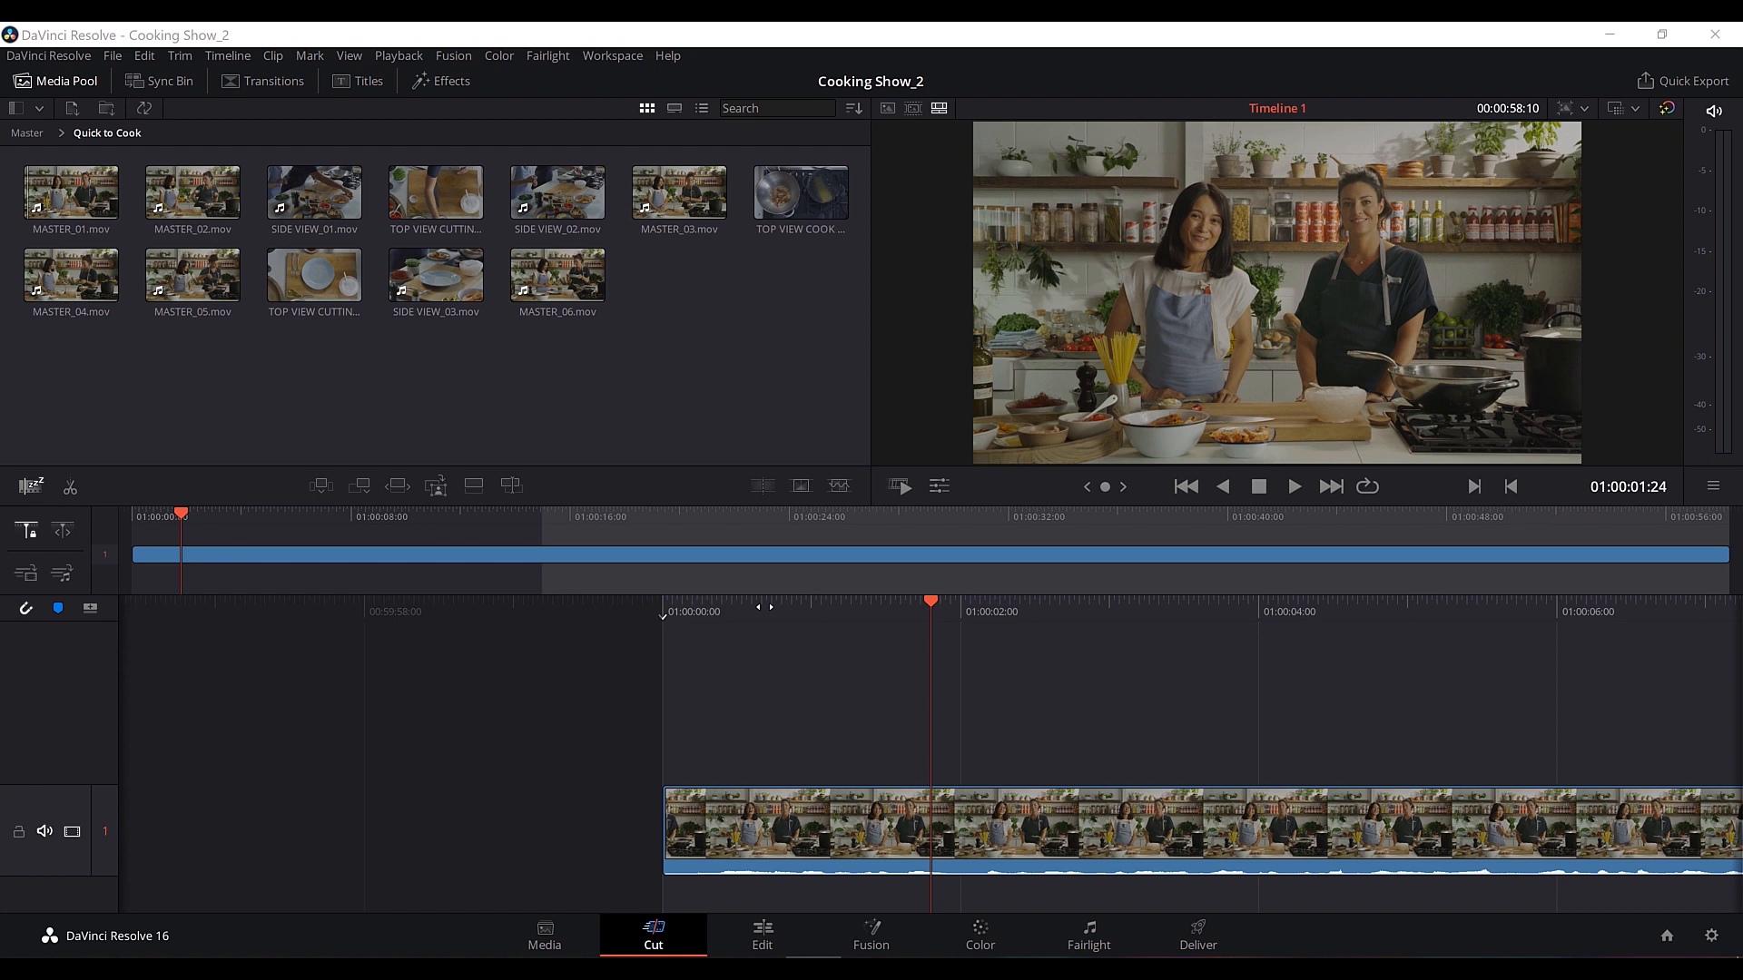
pyautogui.press('space')
pyautogui.press('Home')
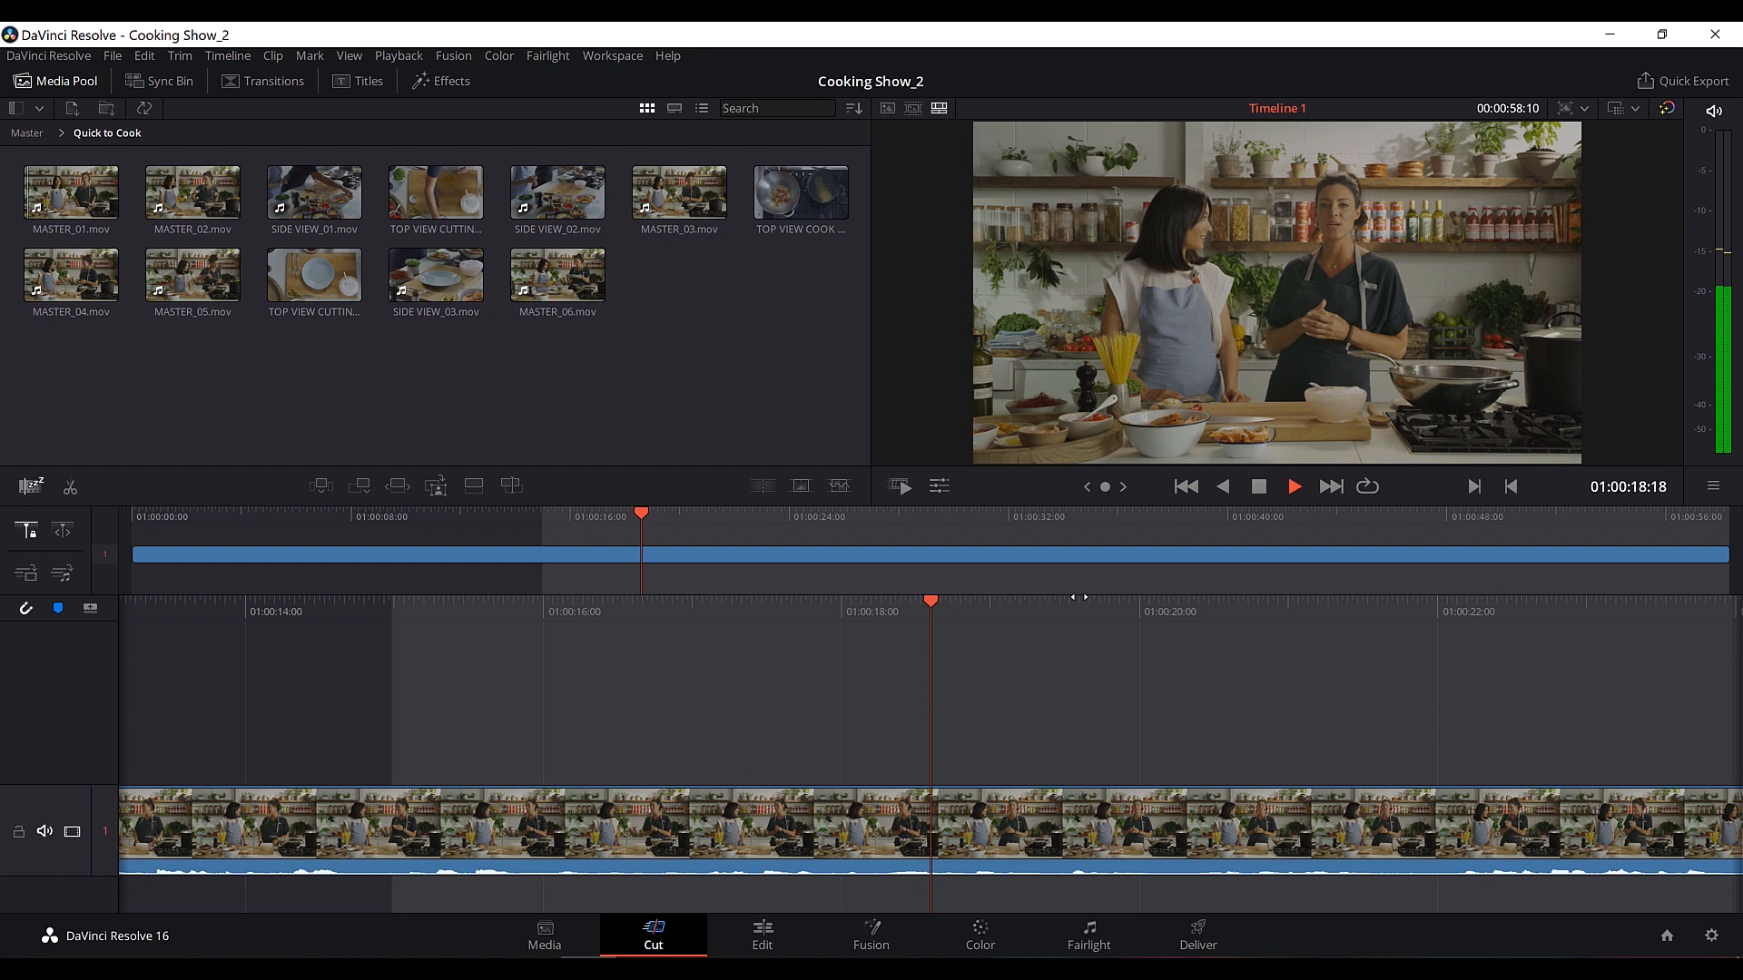
pyautogui.press('space')
pyautogui.moveTo(921, 598); pyautogui.dragTo(972, 595)
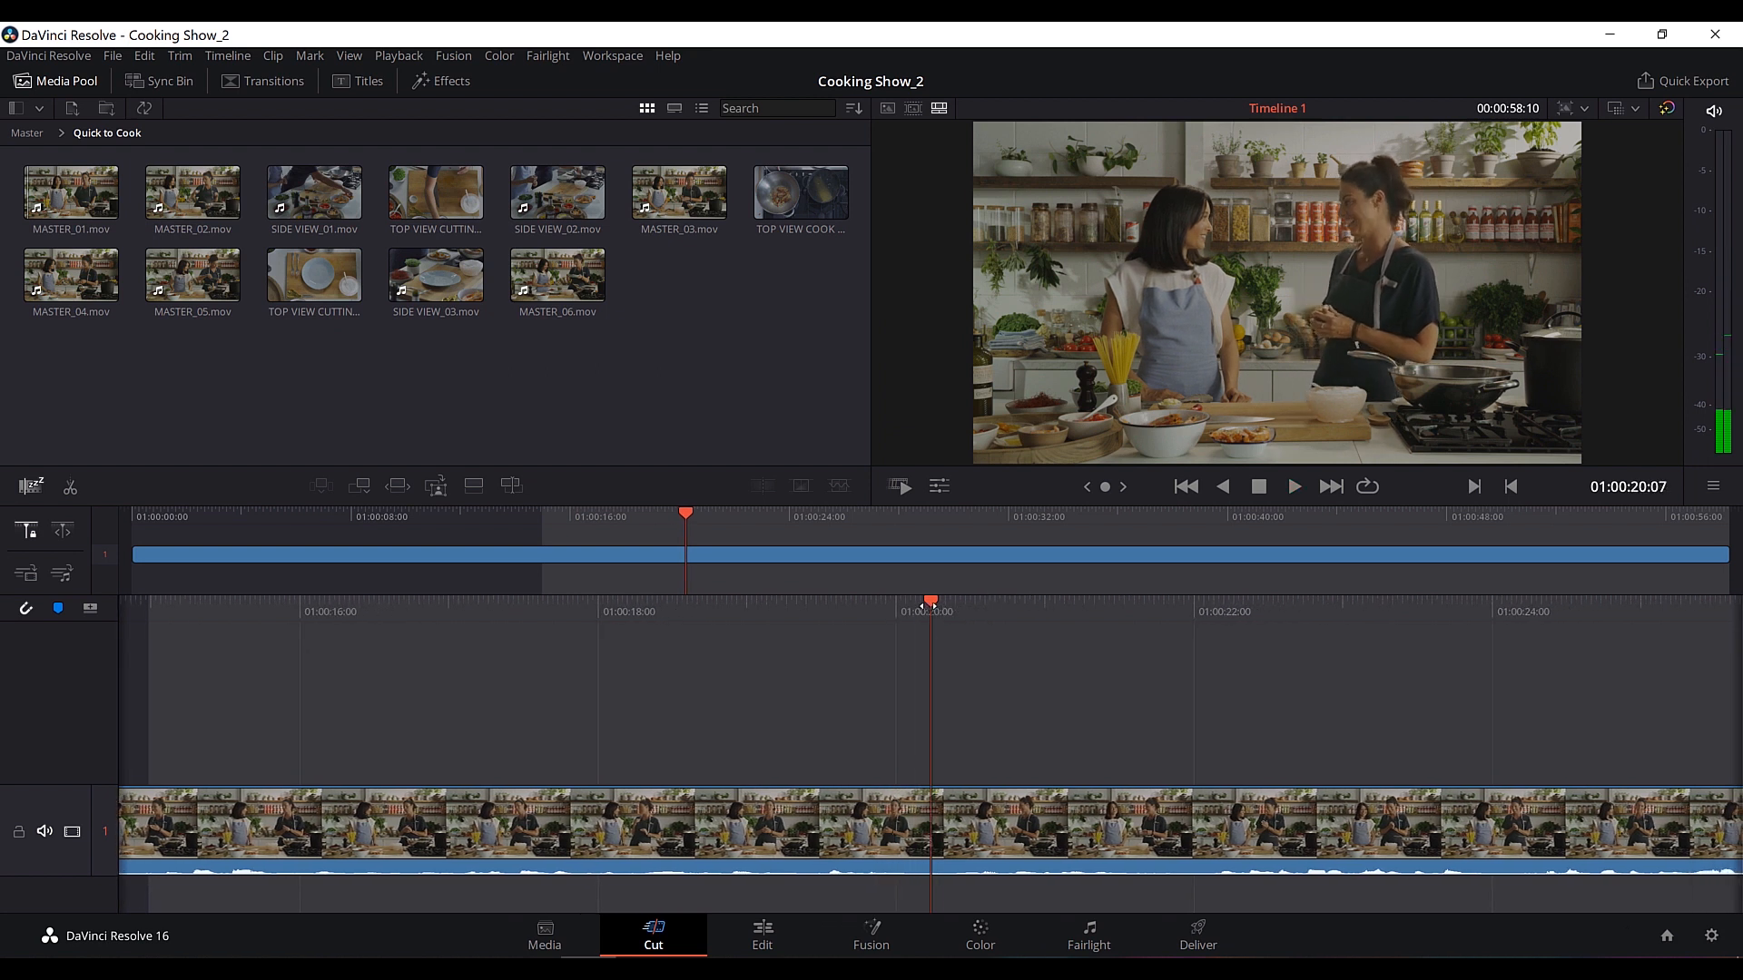
# Split the timeline clip at 01:00:20:07, undo the split, and split the clip again at the same frame.
pyautogui.click(69, 492)
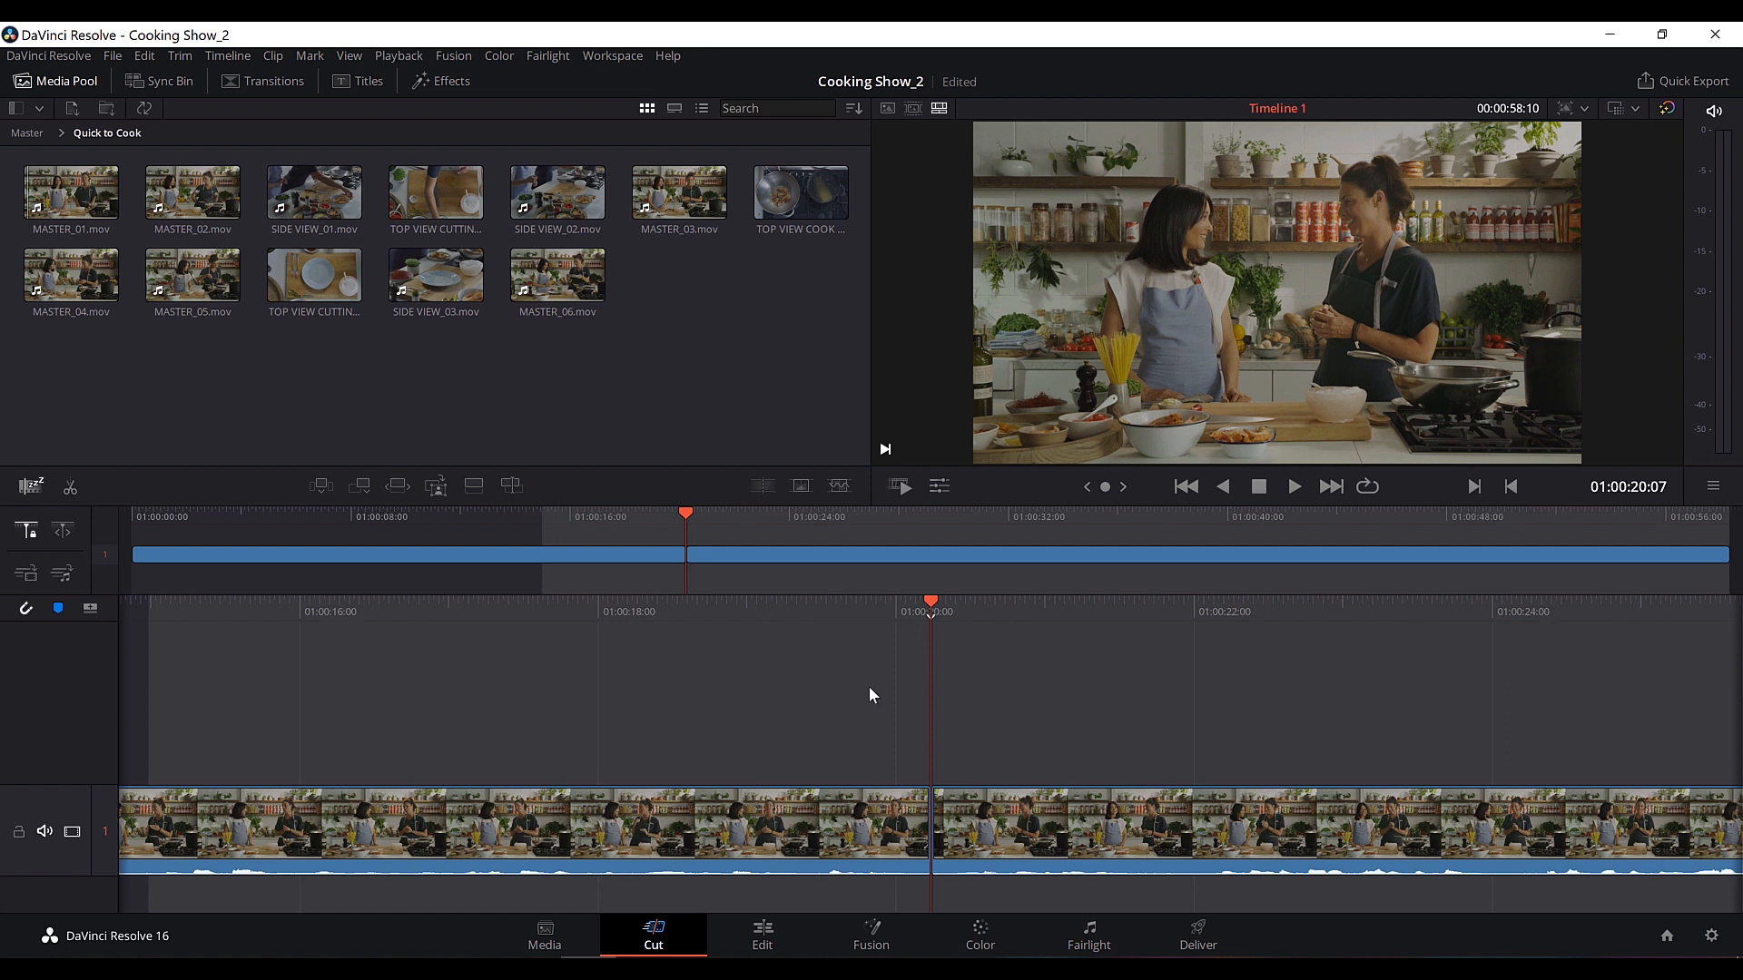
pyautogui.moveTo(974, 597); pyautogui.dragTo(875, 620)
pyautogui.hotkey('ctrl', 'z')
pyautogui.rightClick(931, 820)
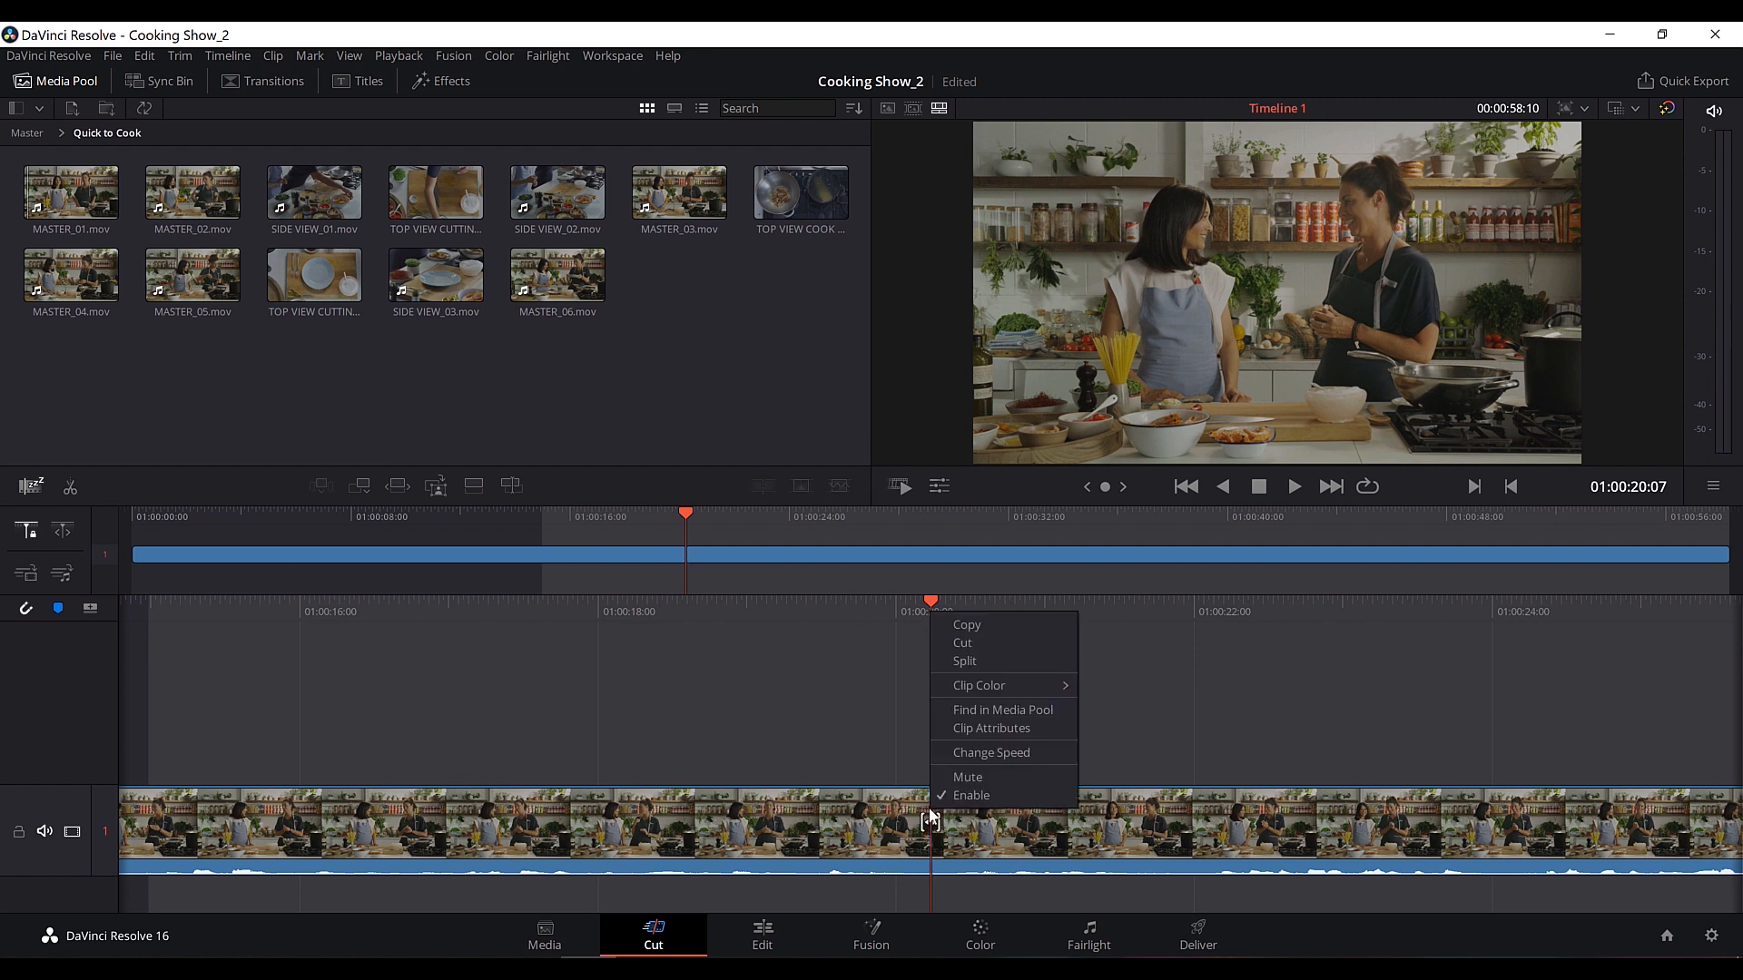
pyautogui.click(961, 661)
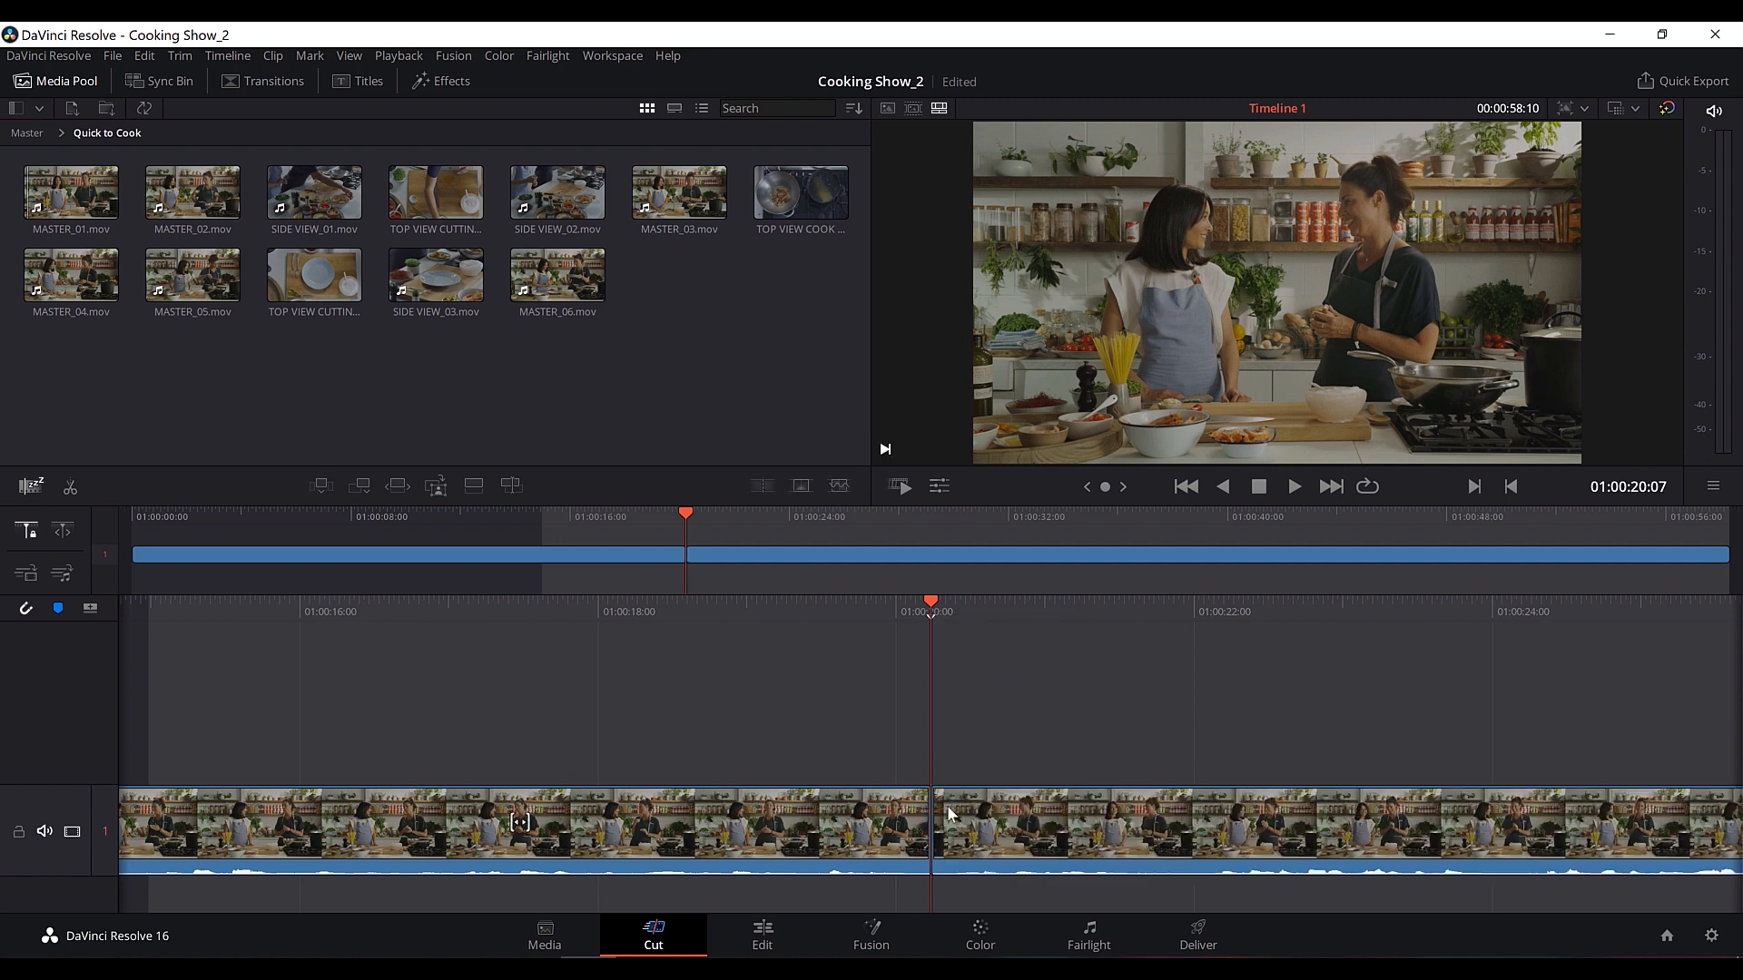
# Play on past the cut, split the clip a second time at 01:00:21:00, and remove that extra split.
pyautogui.press('space')
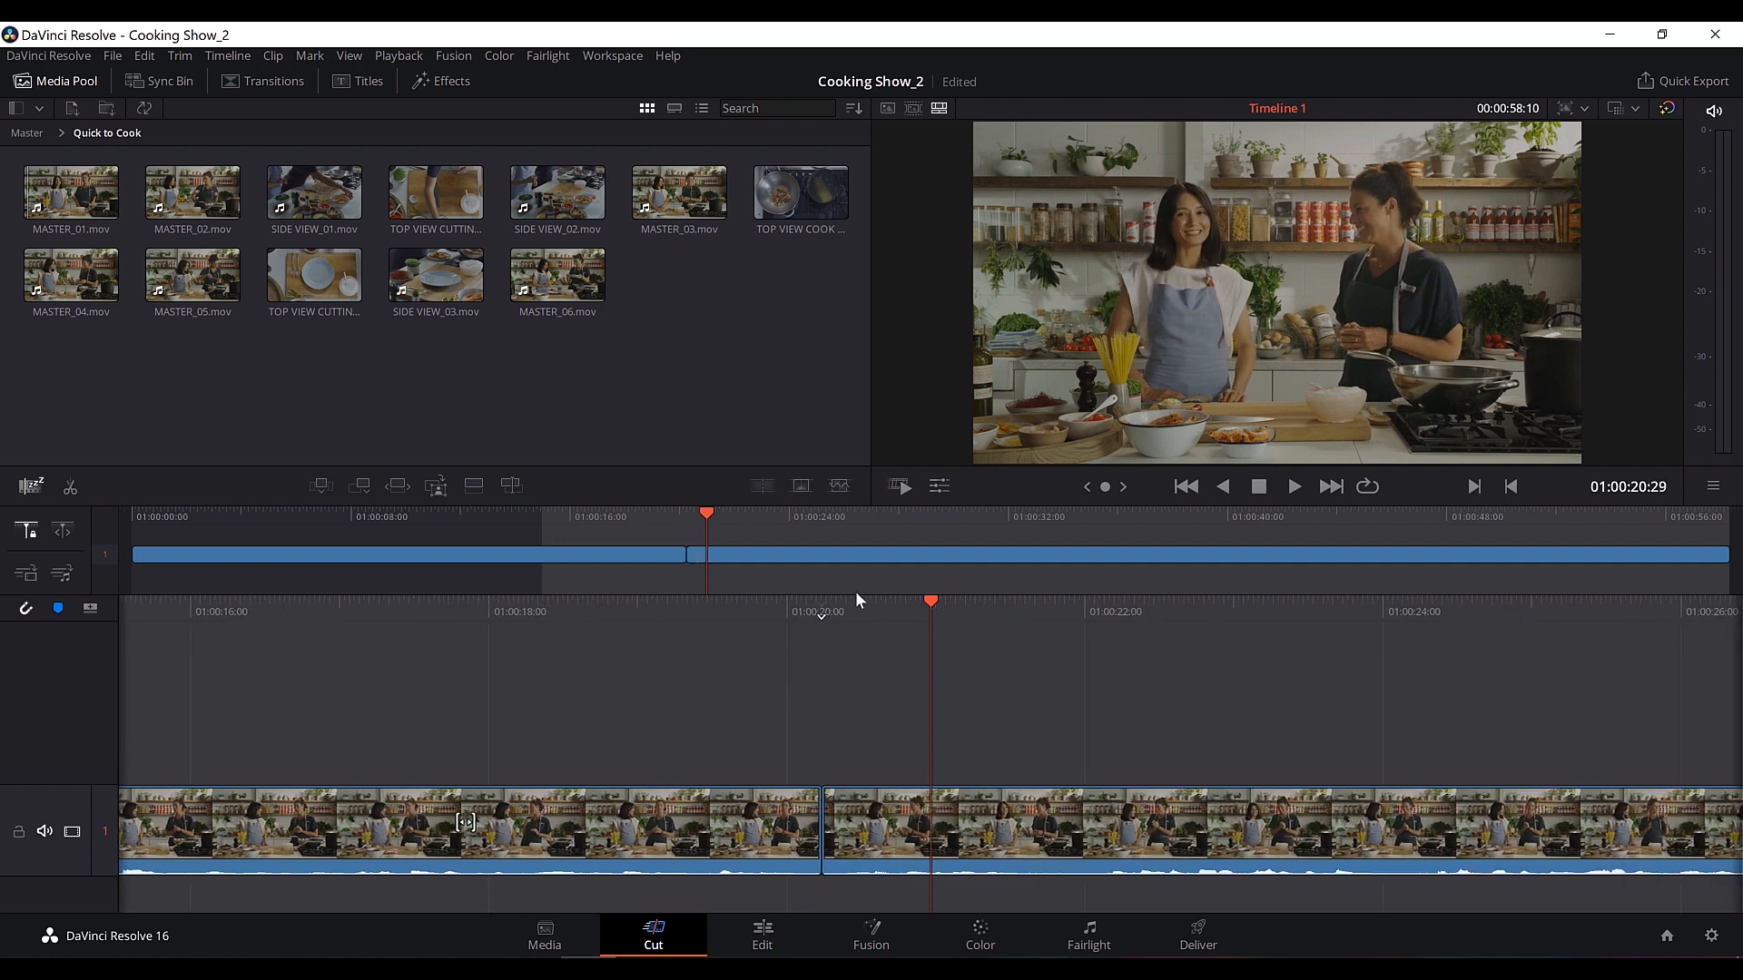
pyautogui.moveTo(940, 602)
pyautogui.moveTo(940, 606)
pyautogui.mouseDown()
pyautogui.moveTo(969, 605)
pyautogui.moveTo(931, 613)
pyautogui.mouseUp()
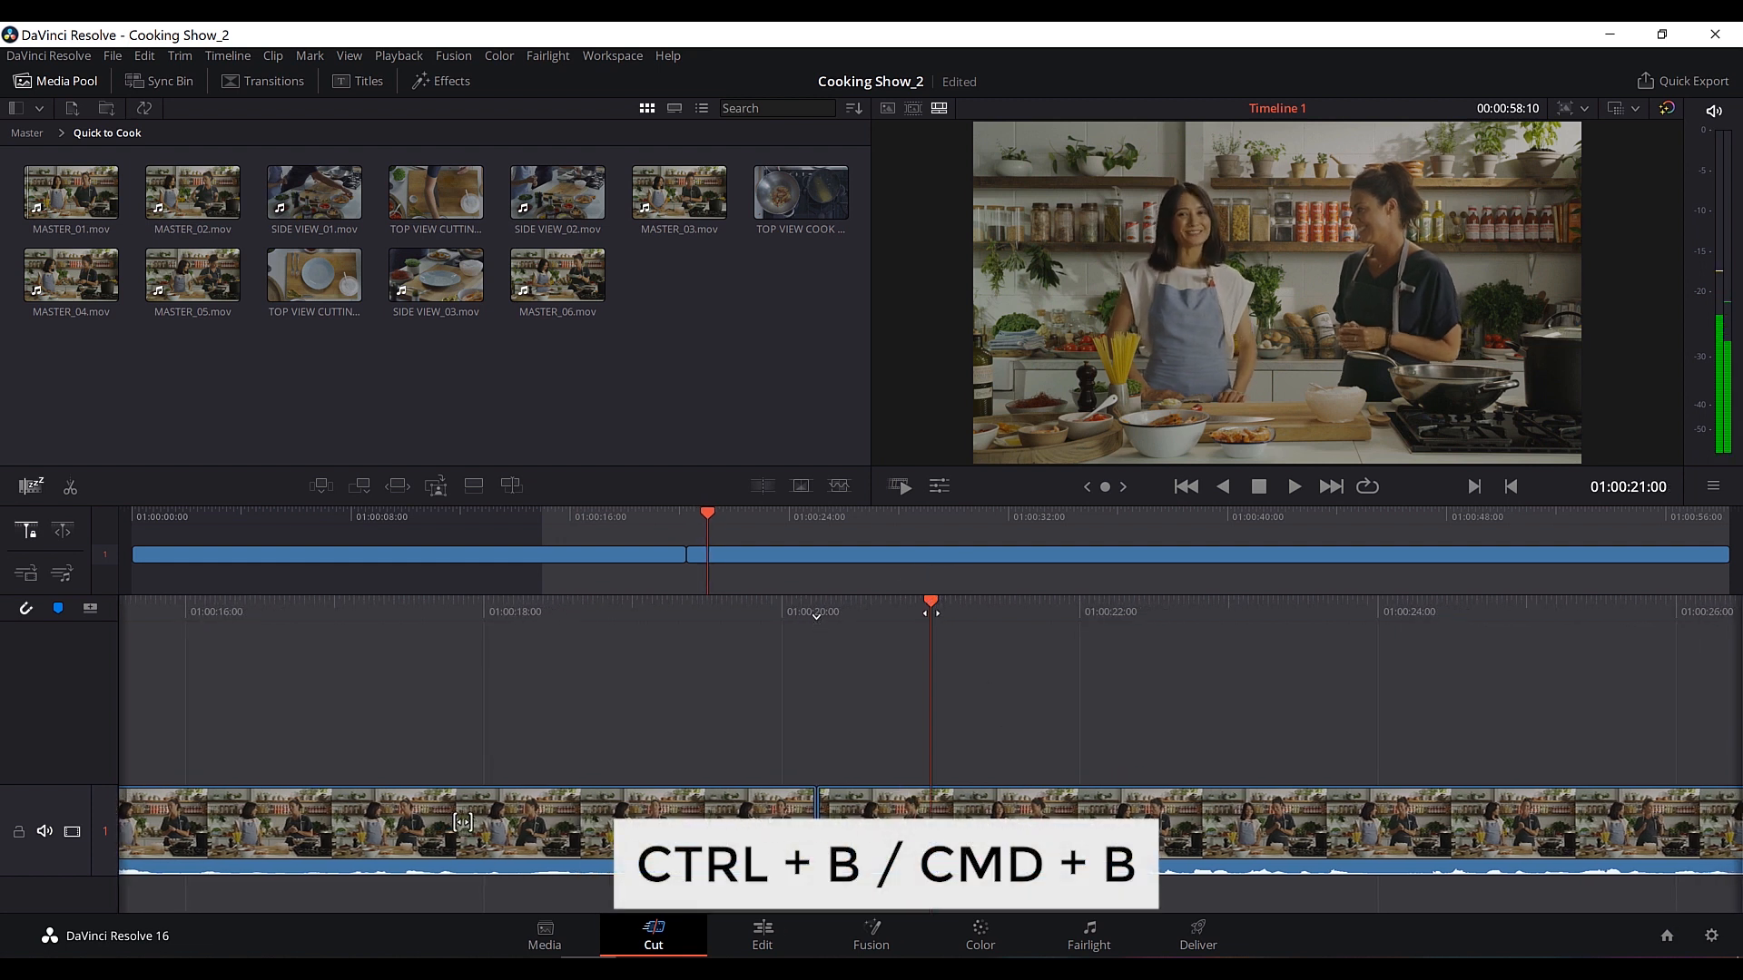
pyautogui.hotkey('ctrl', 'b')
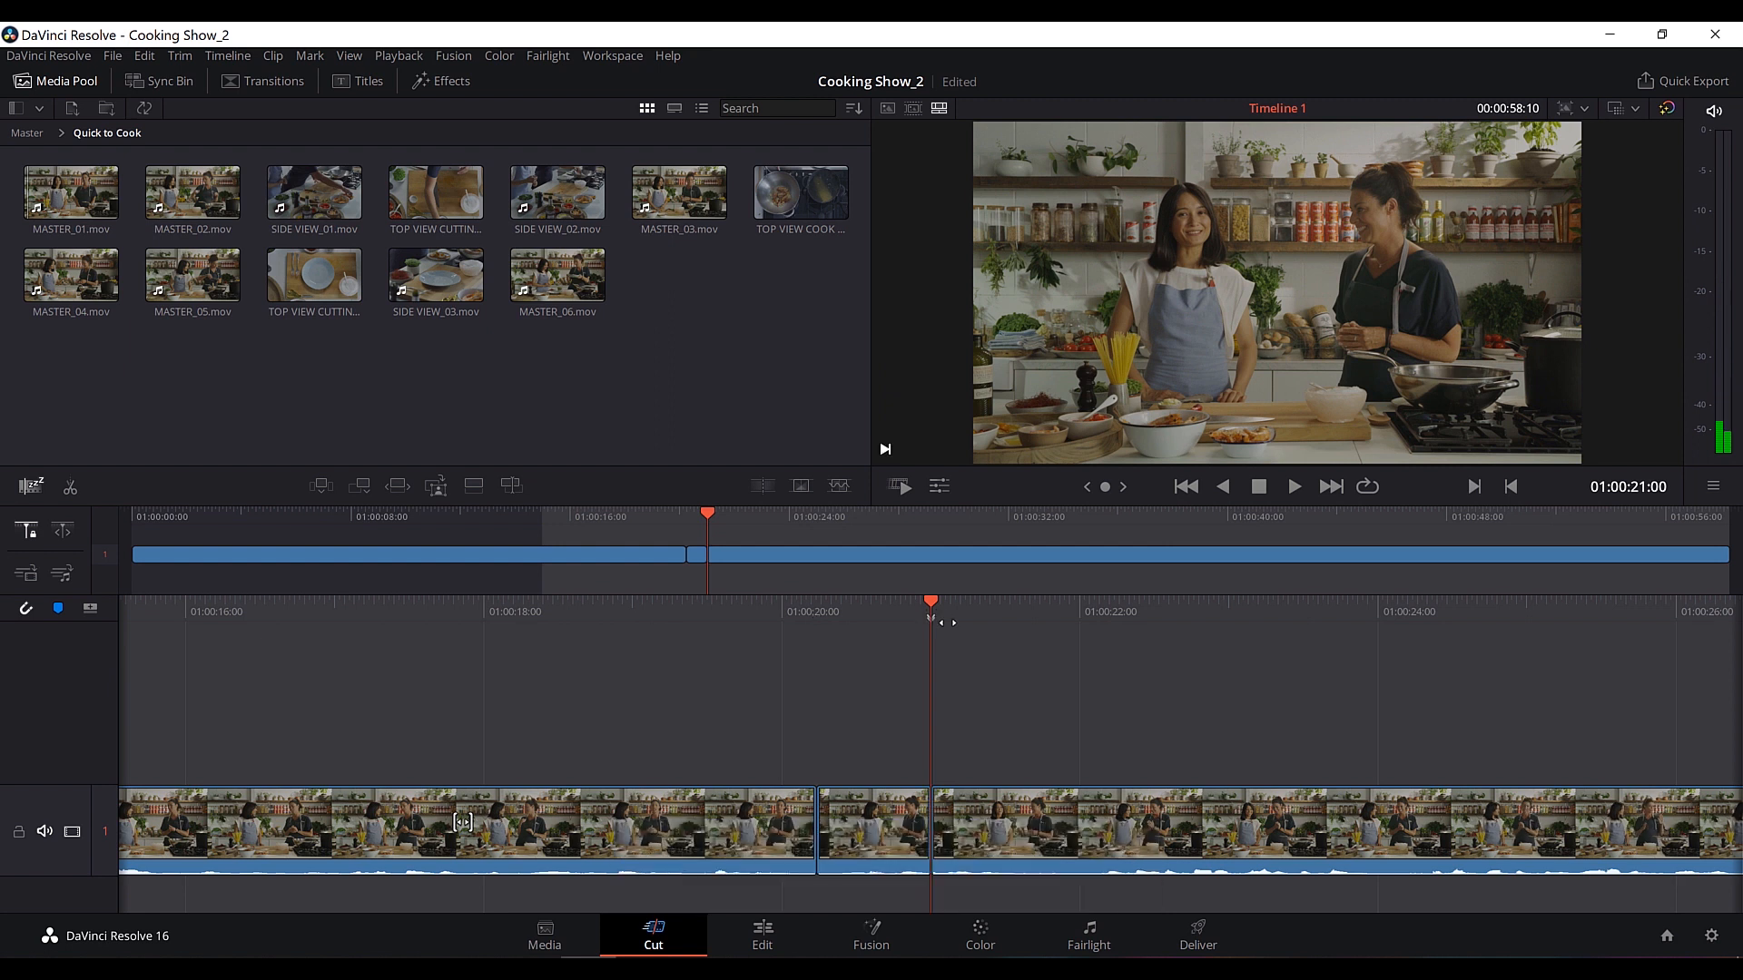
pyautogui.moveTo(1002, 602); pyautogui.dragTo(1087, 599)
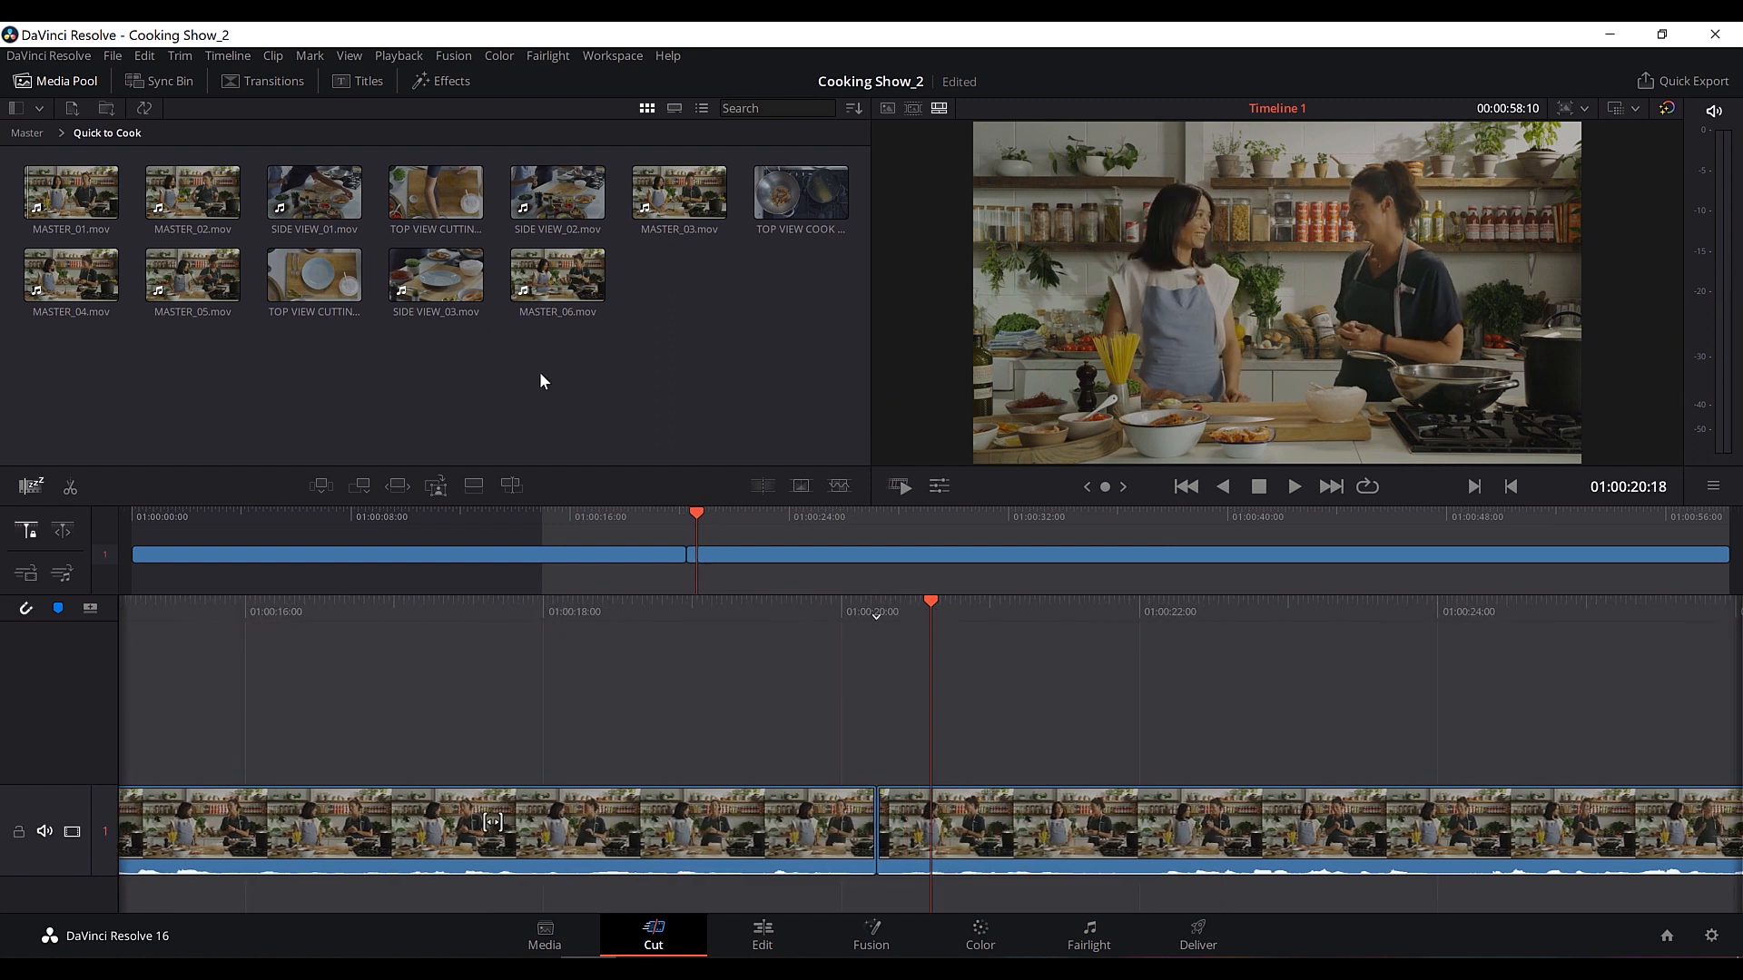
# Review the keyboard customization and its shortcut presets for other editing programs, keeping the DaVinci Resolve layout.
pyautogui.click(52, 56)
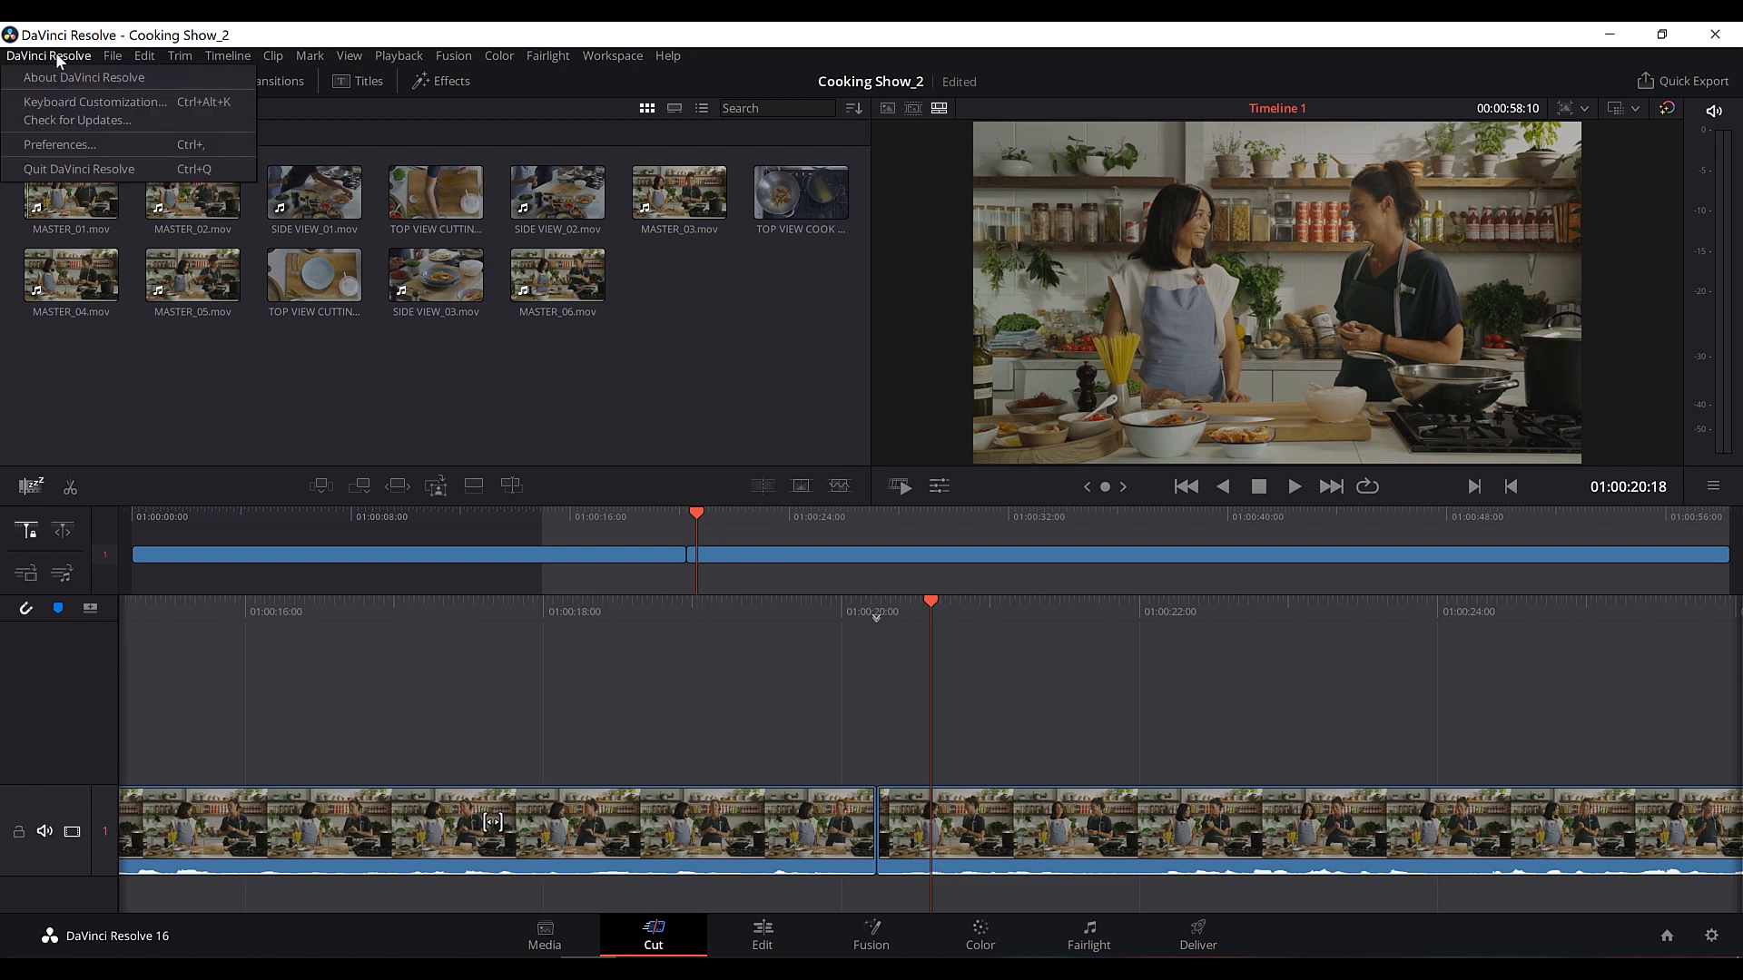
pyautogui.click(67, 101)
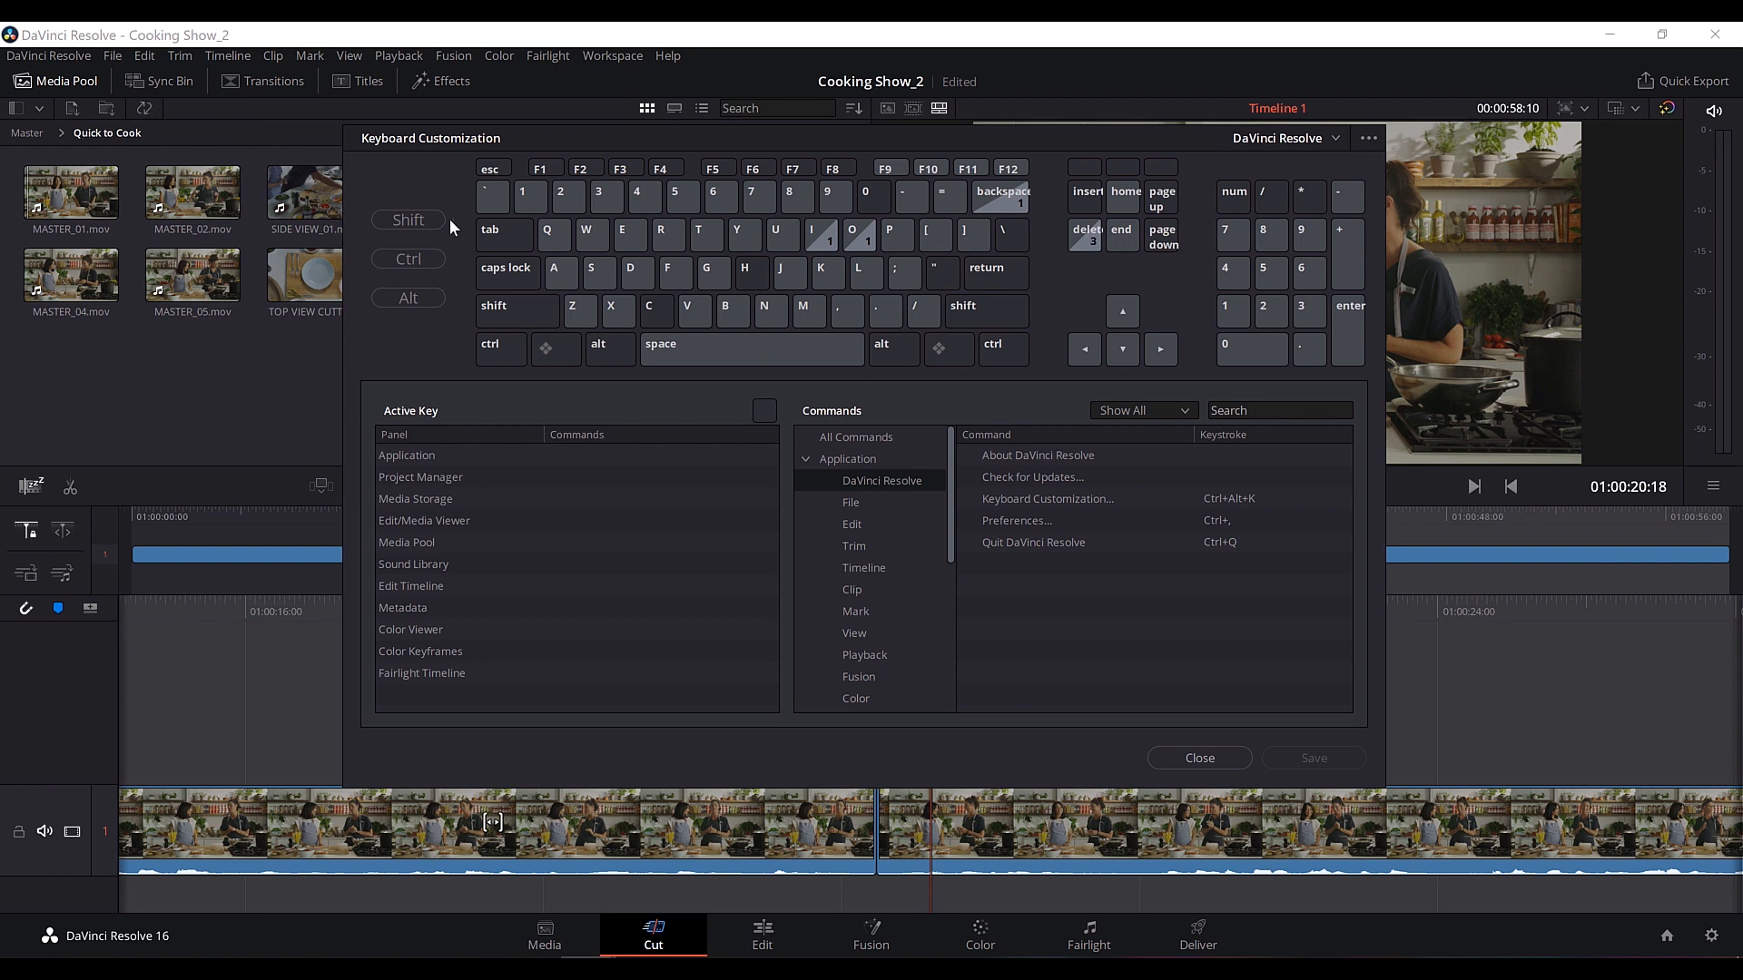
pyautogui.click(1323, 141)
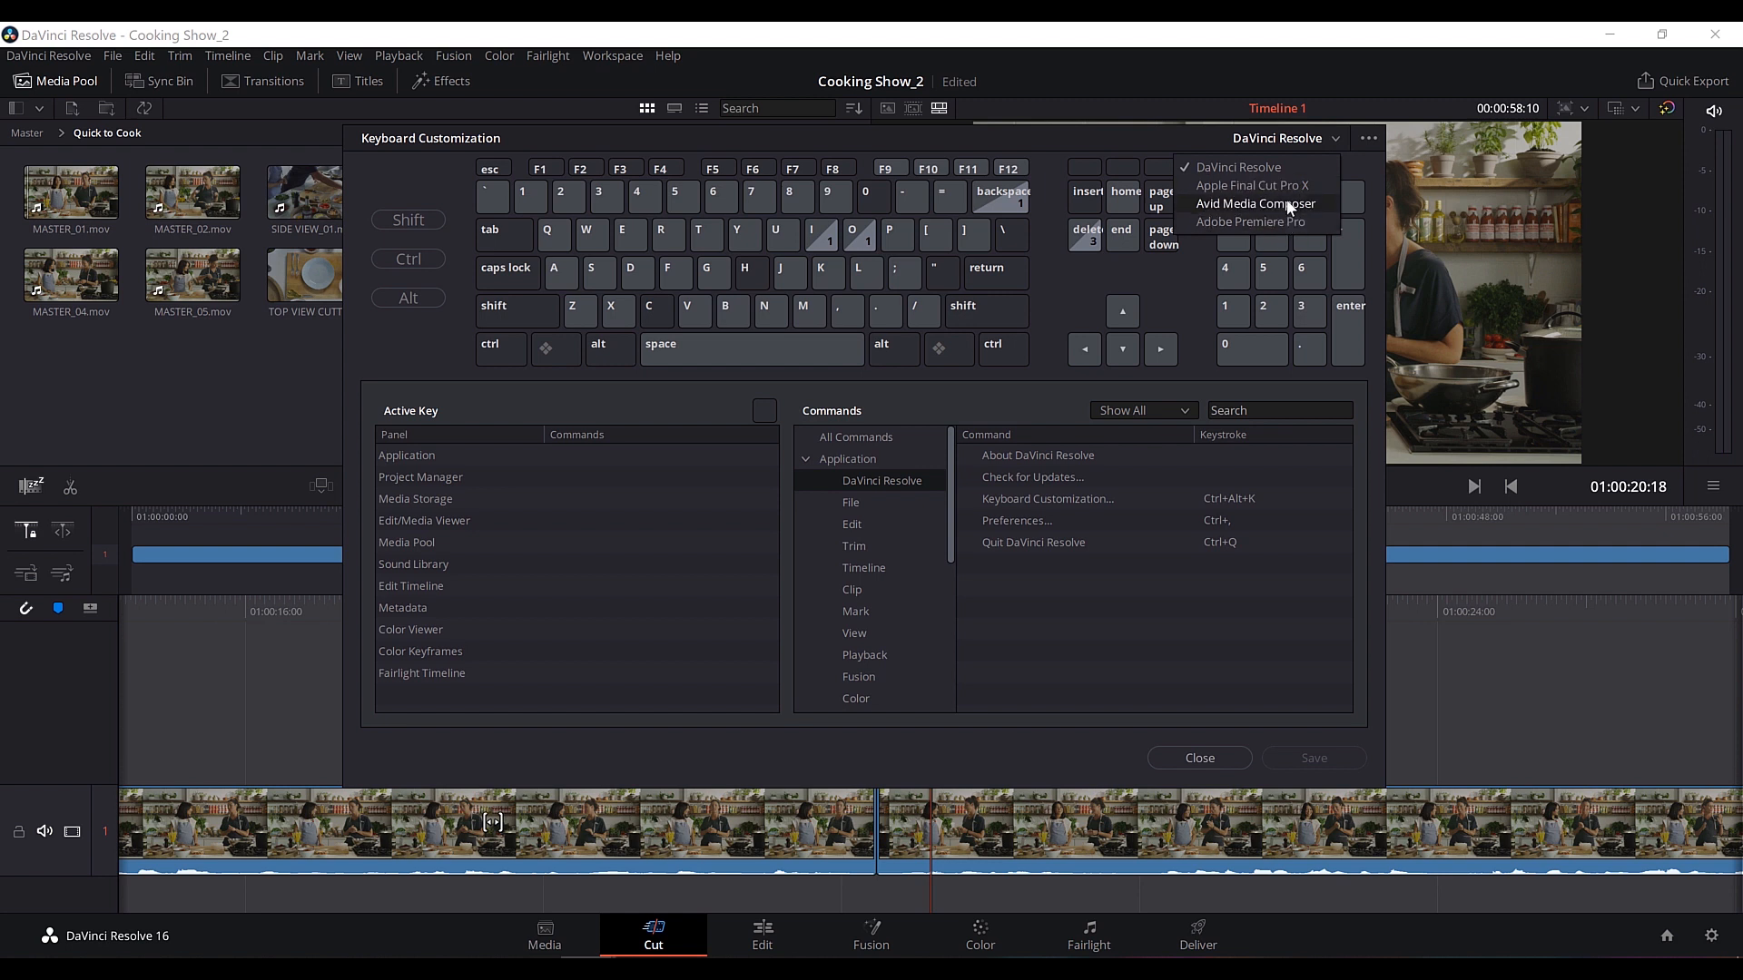
pyautogui.click(1140, 137)
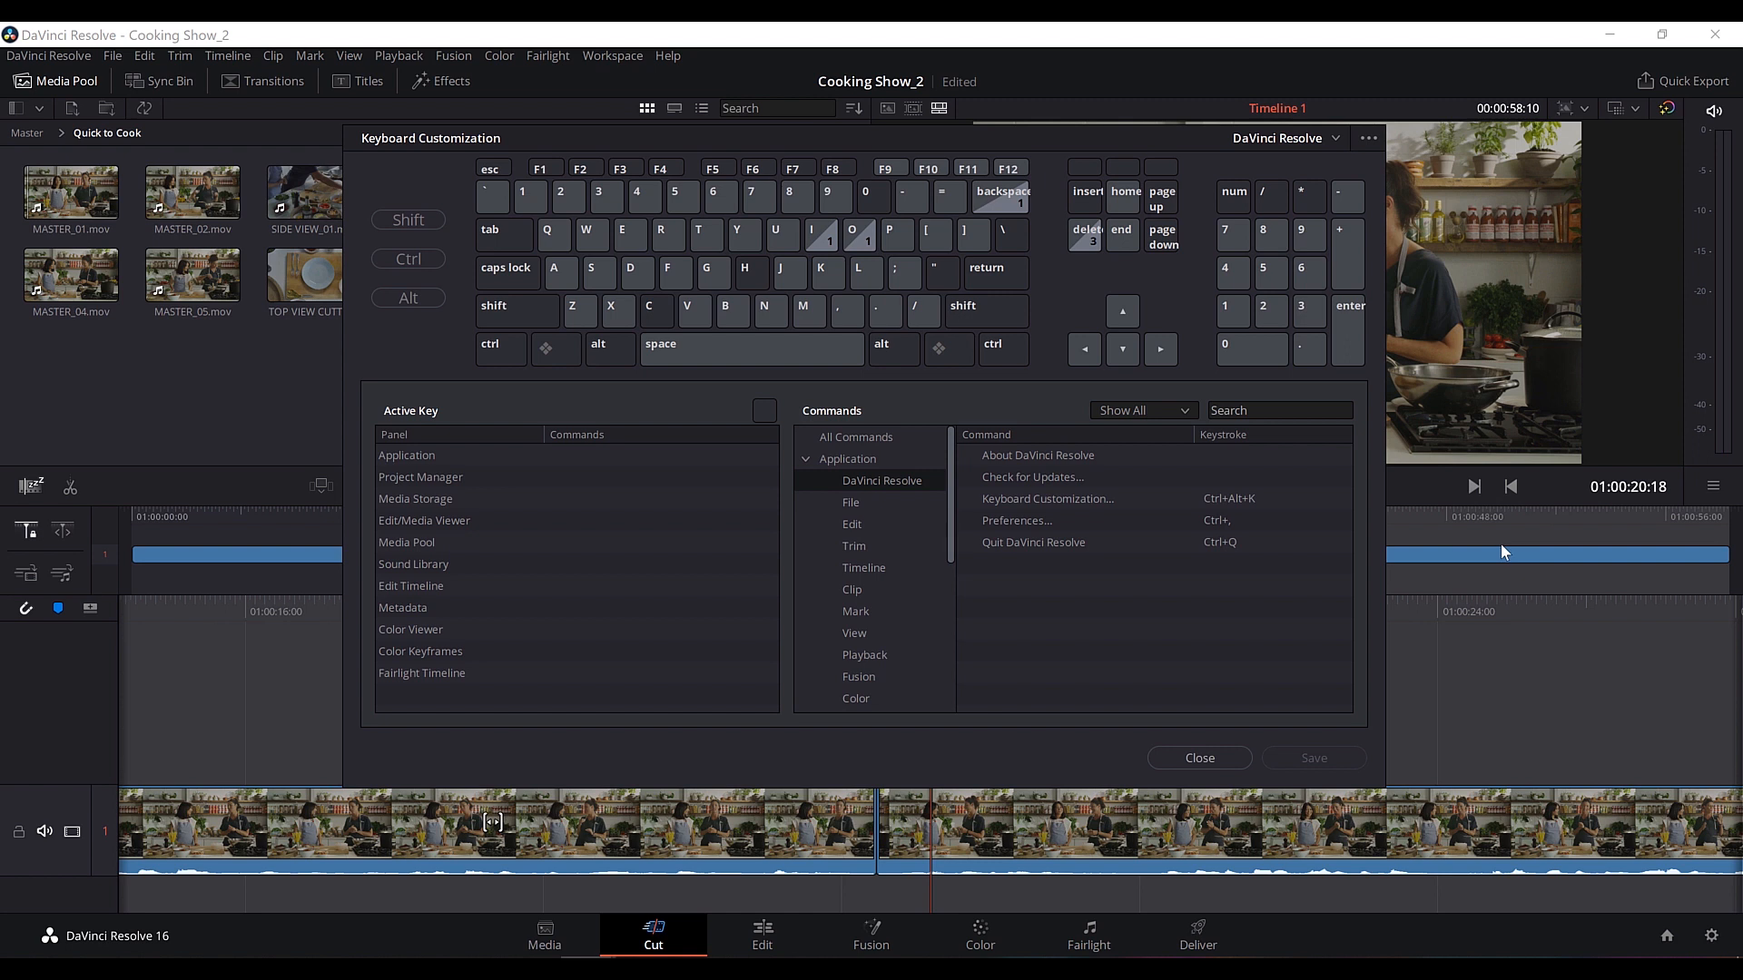
pyautogui.click(1222, 756)
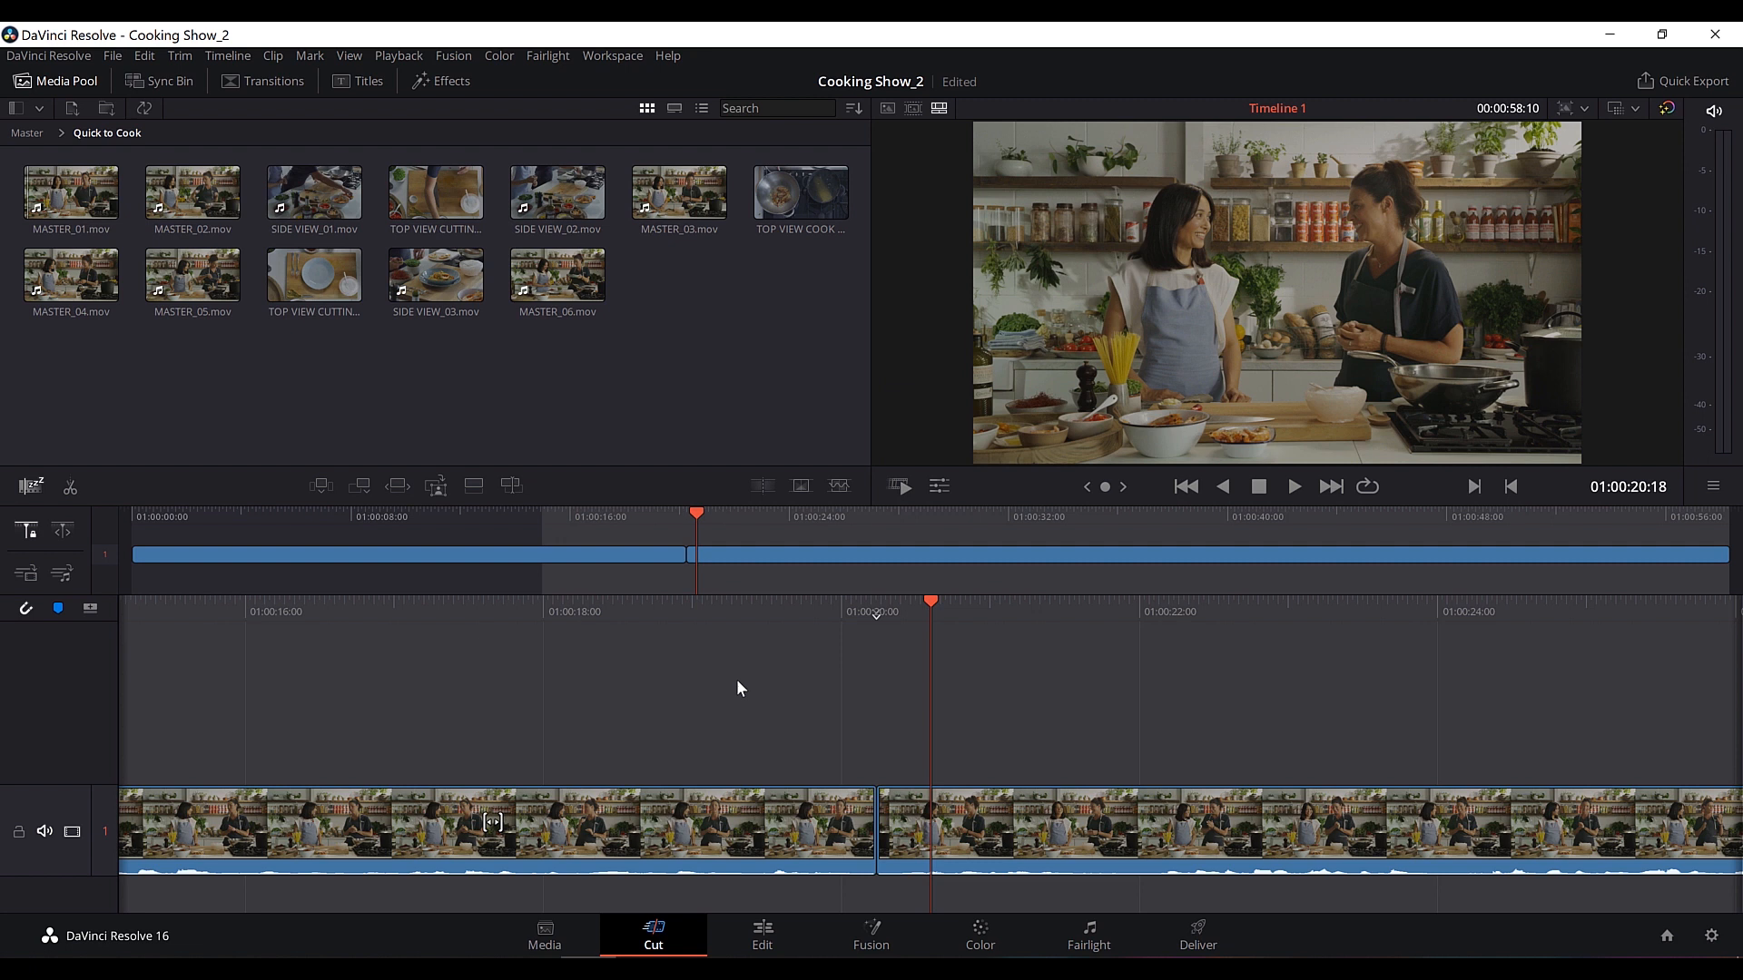
# Delete the part of the clip after the split in Timeline 1 and save the project.
pyautogui.click(973, 797)
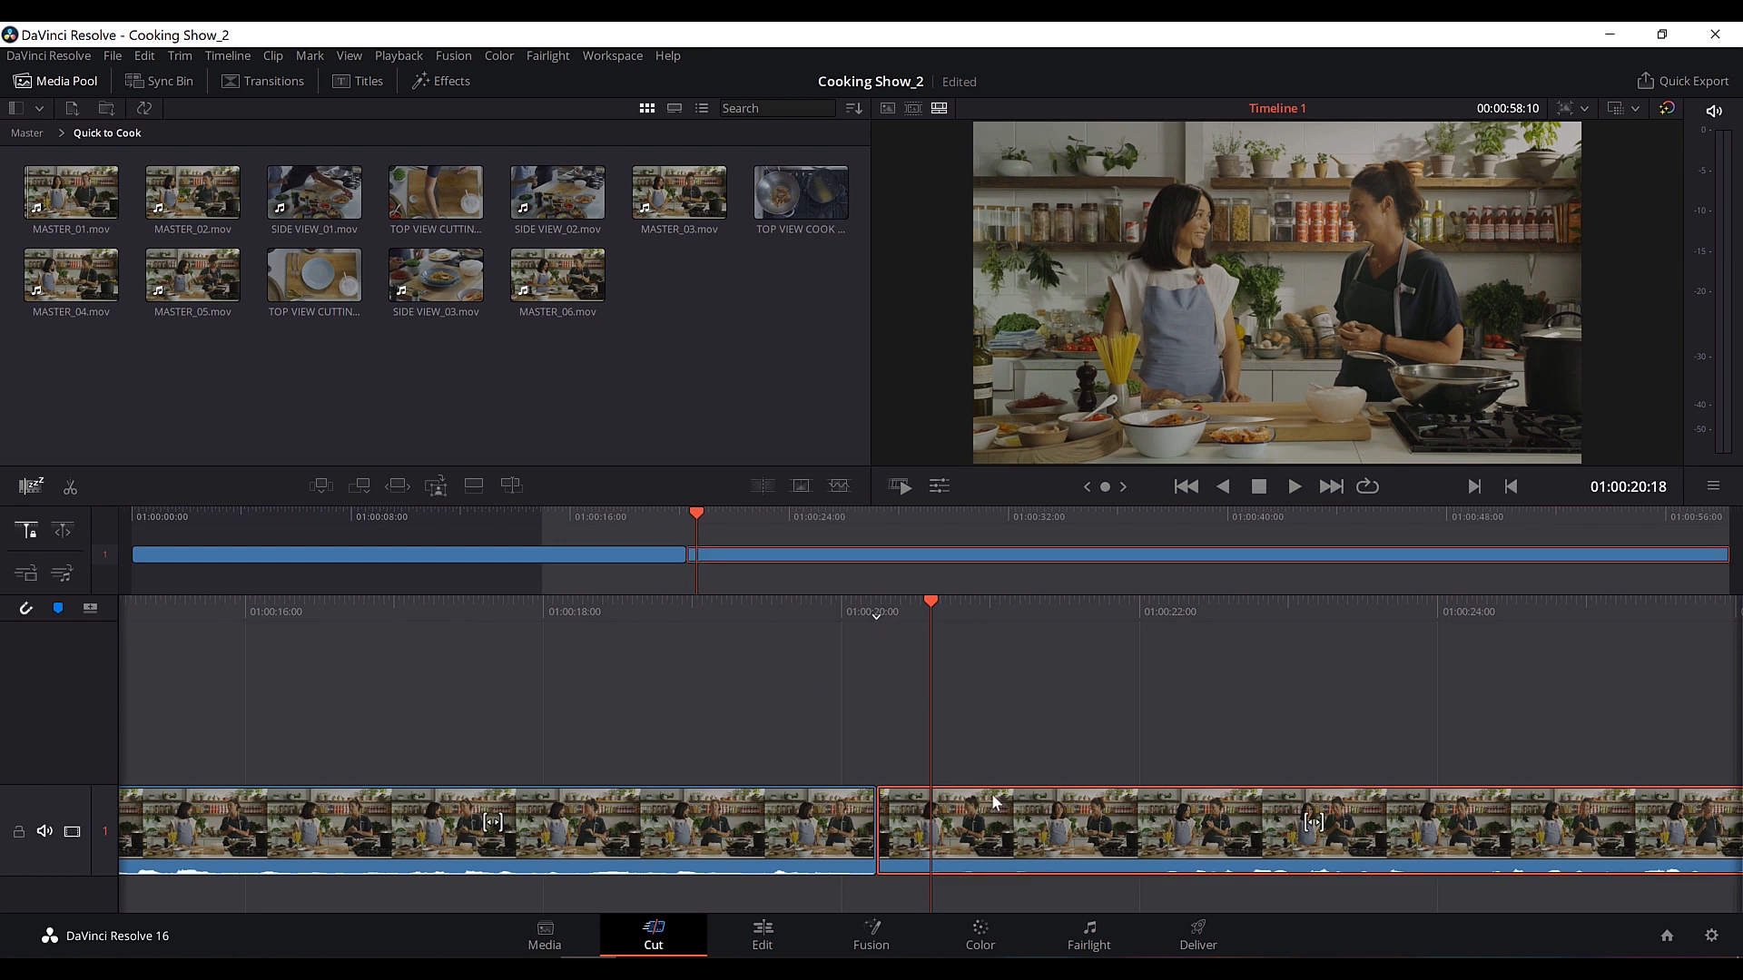
pyautogui.press('Delete')
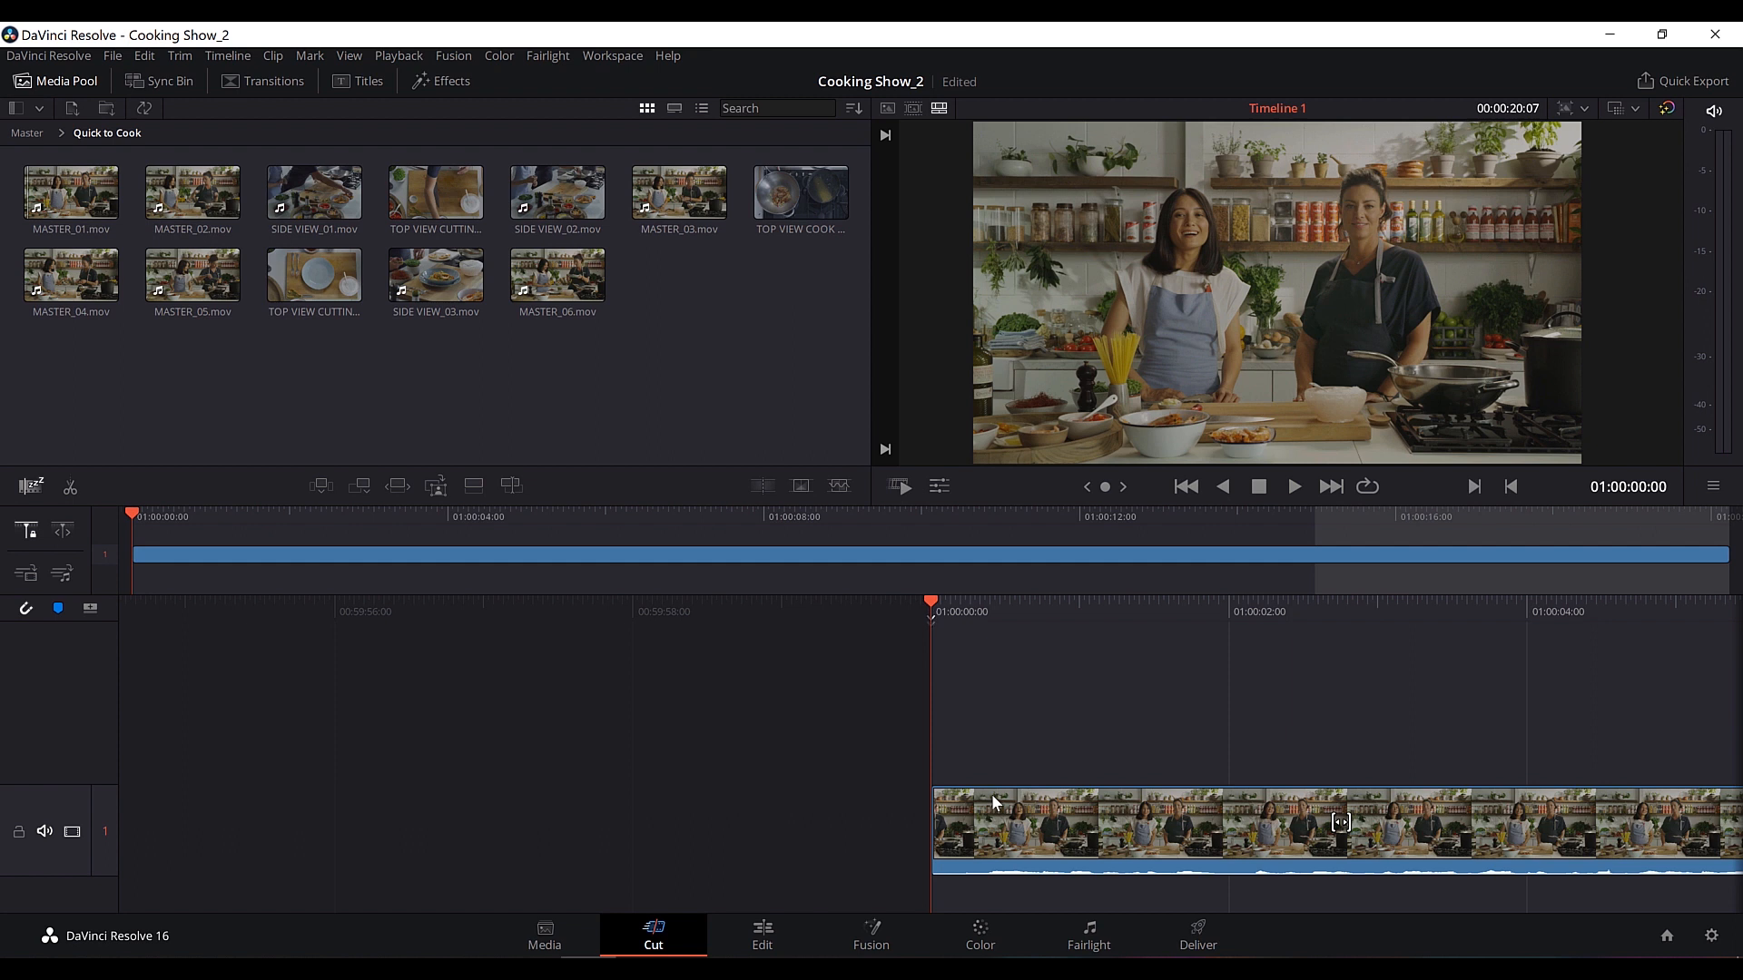
pyautogui.hotkey('ctrl', 's')
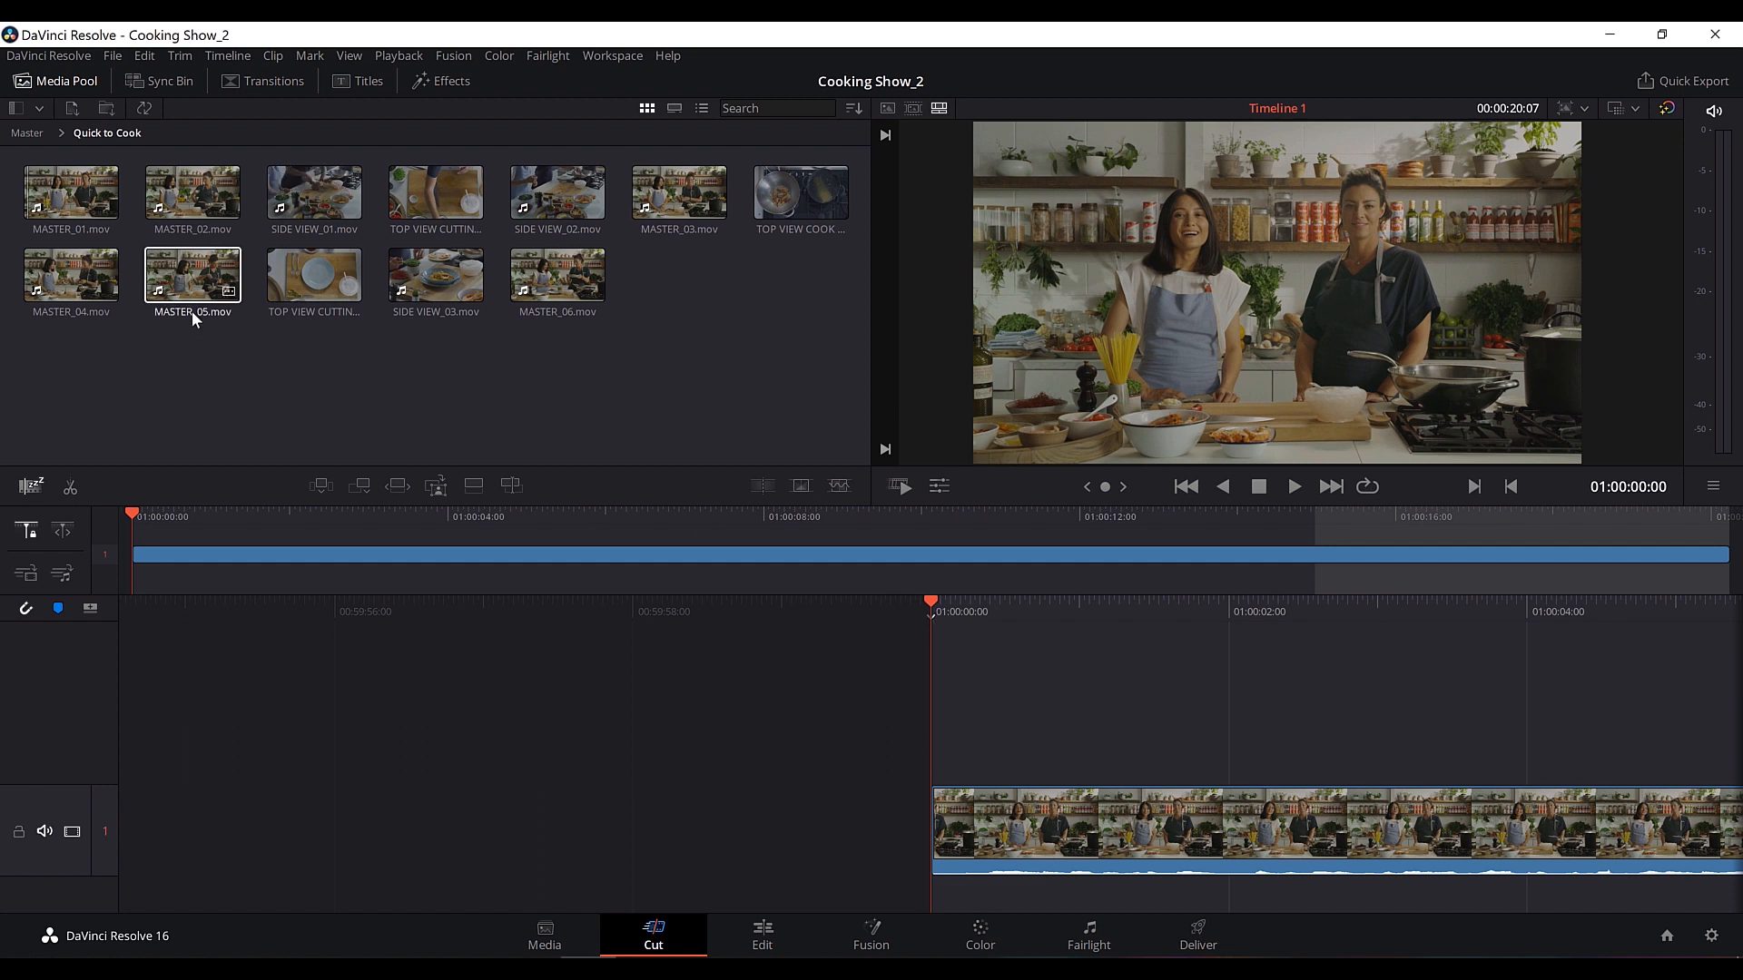
# View MASTER_01.mov on its own, and switch the viewer to the source tape of all Quick to Cook clips and scrub through it.
pyautogui.click(171, 282)
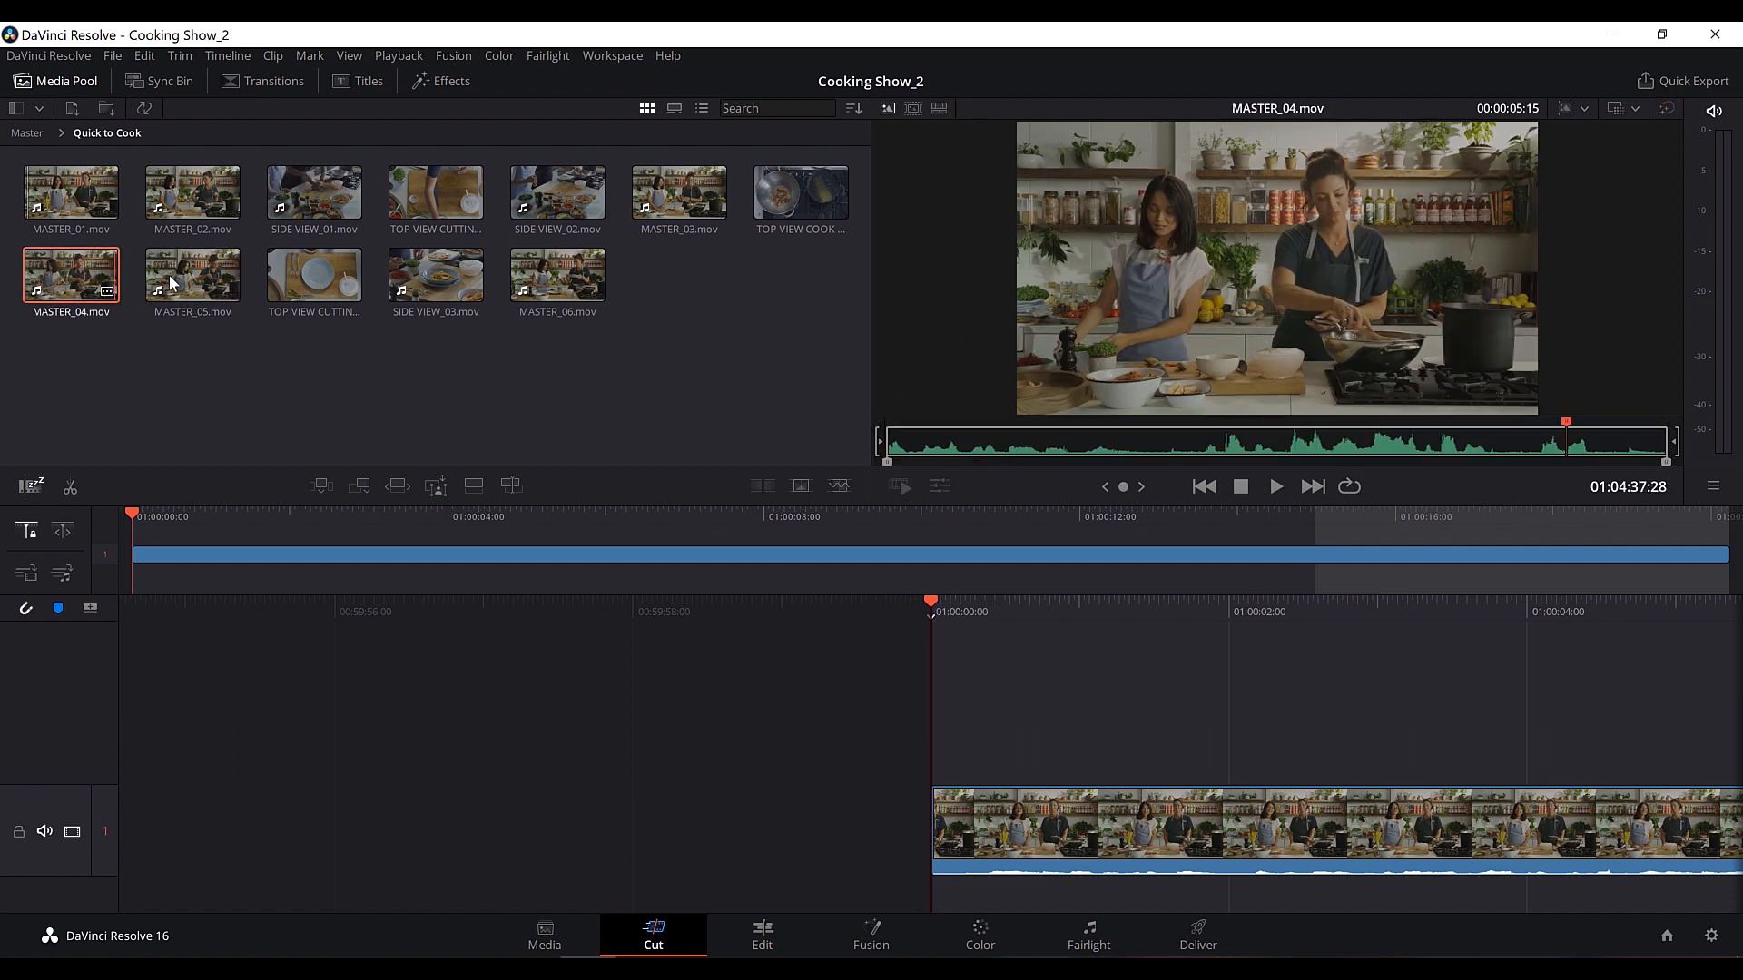
pyautogui.click(74, 195)
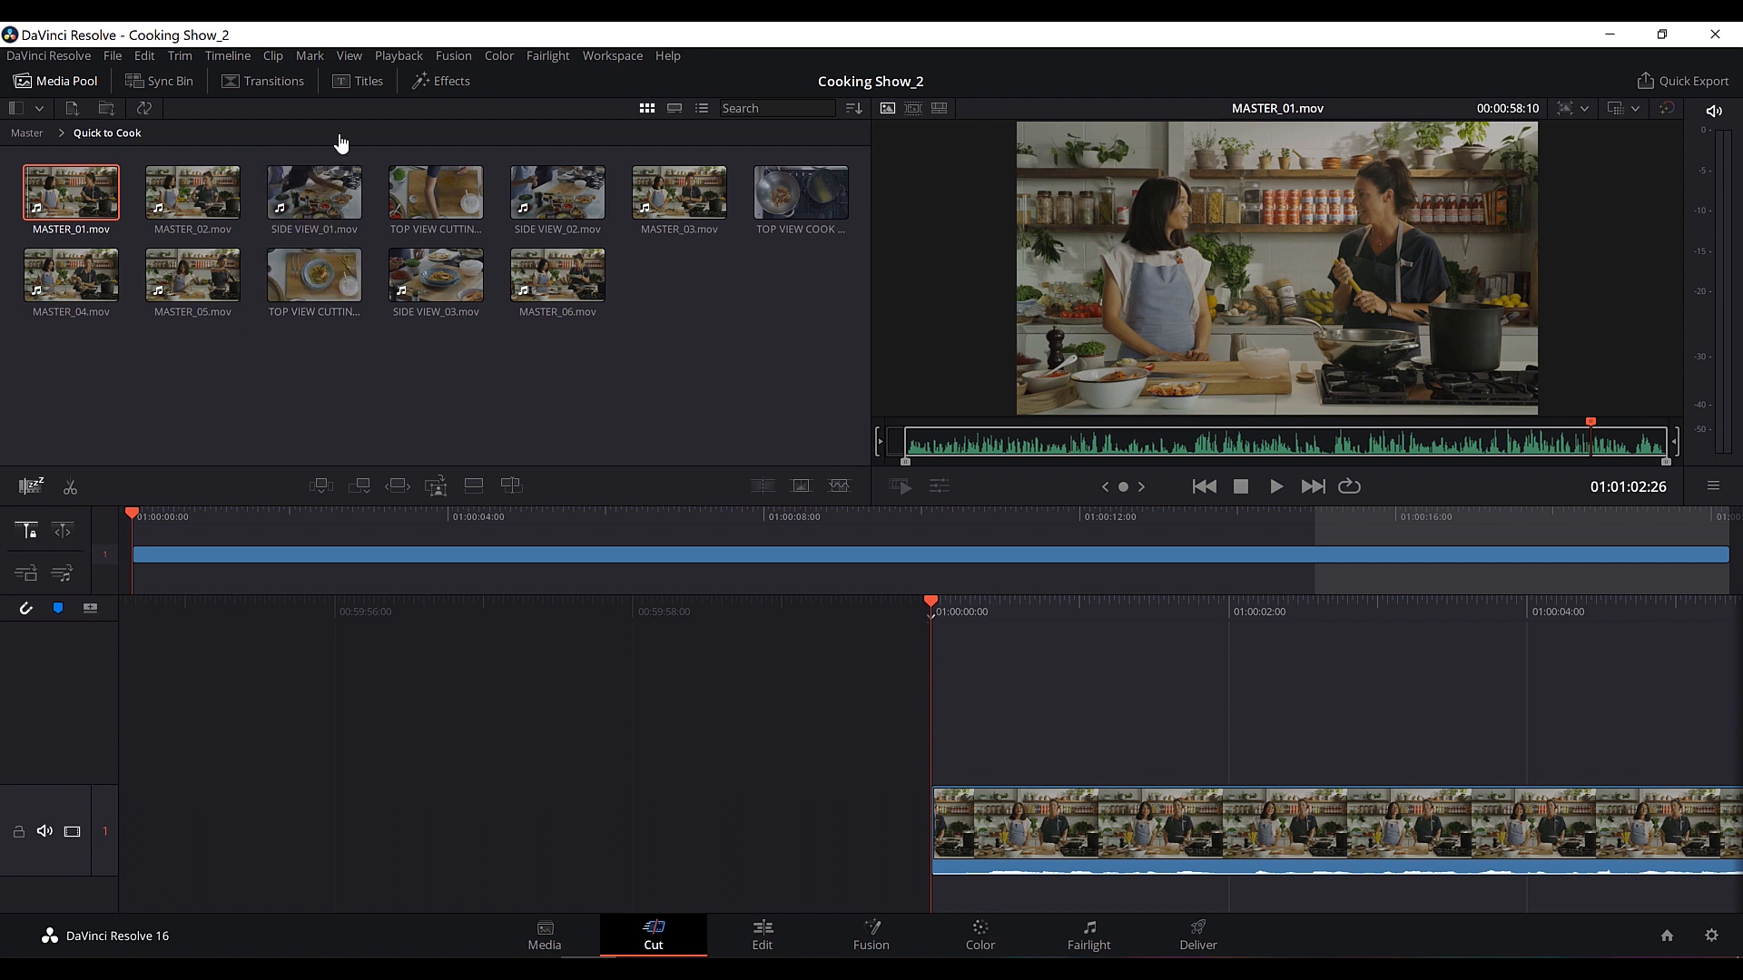
pyautogui.click(912, 108)
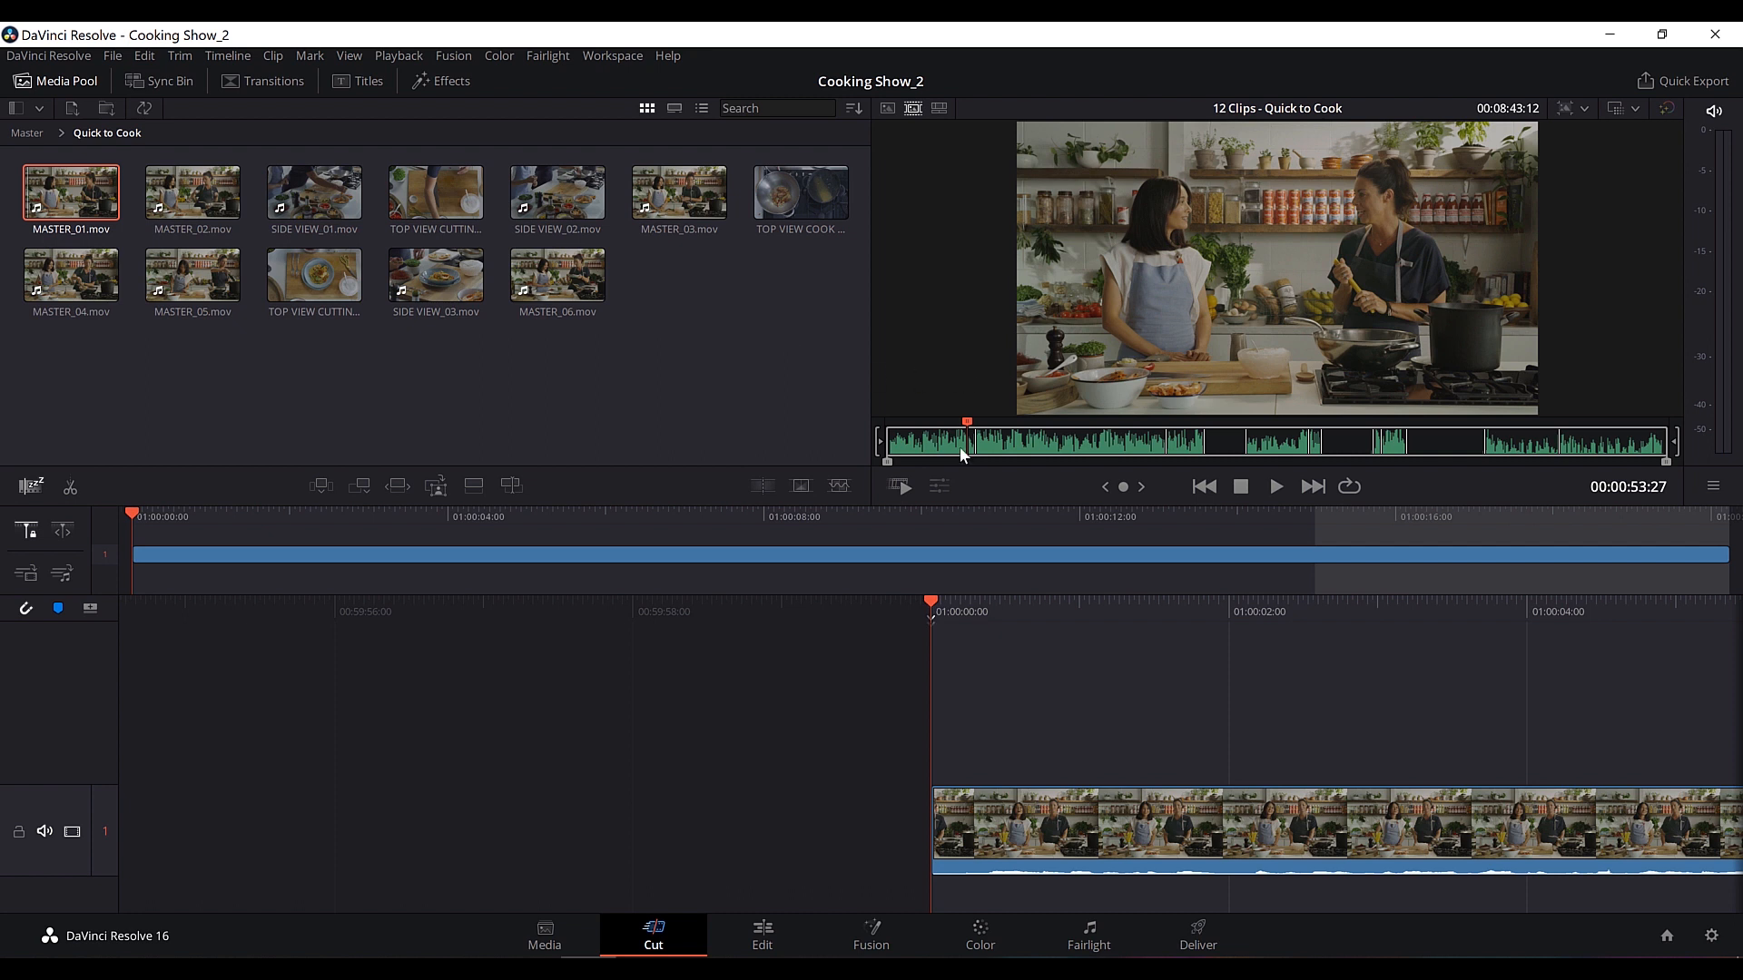
pyautogui.moveTo(980, 431); pyautogui.dragTo(1073, 422)
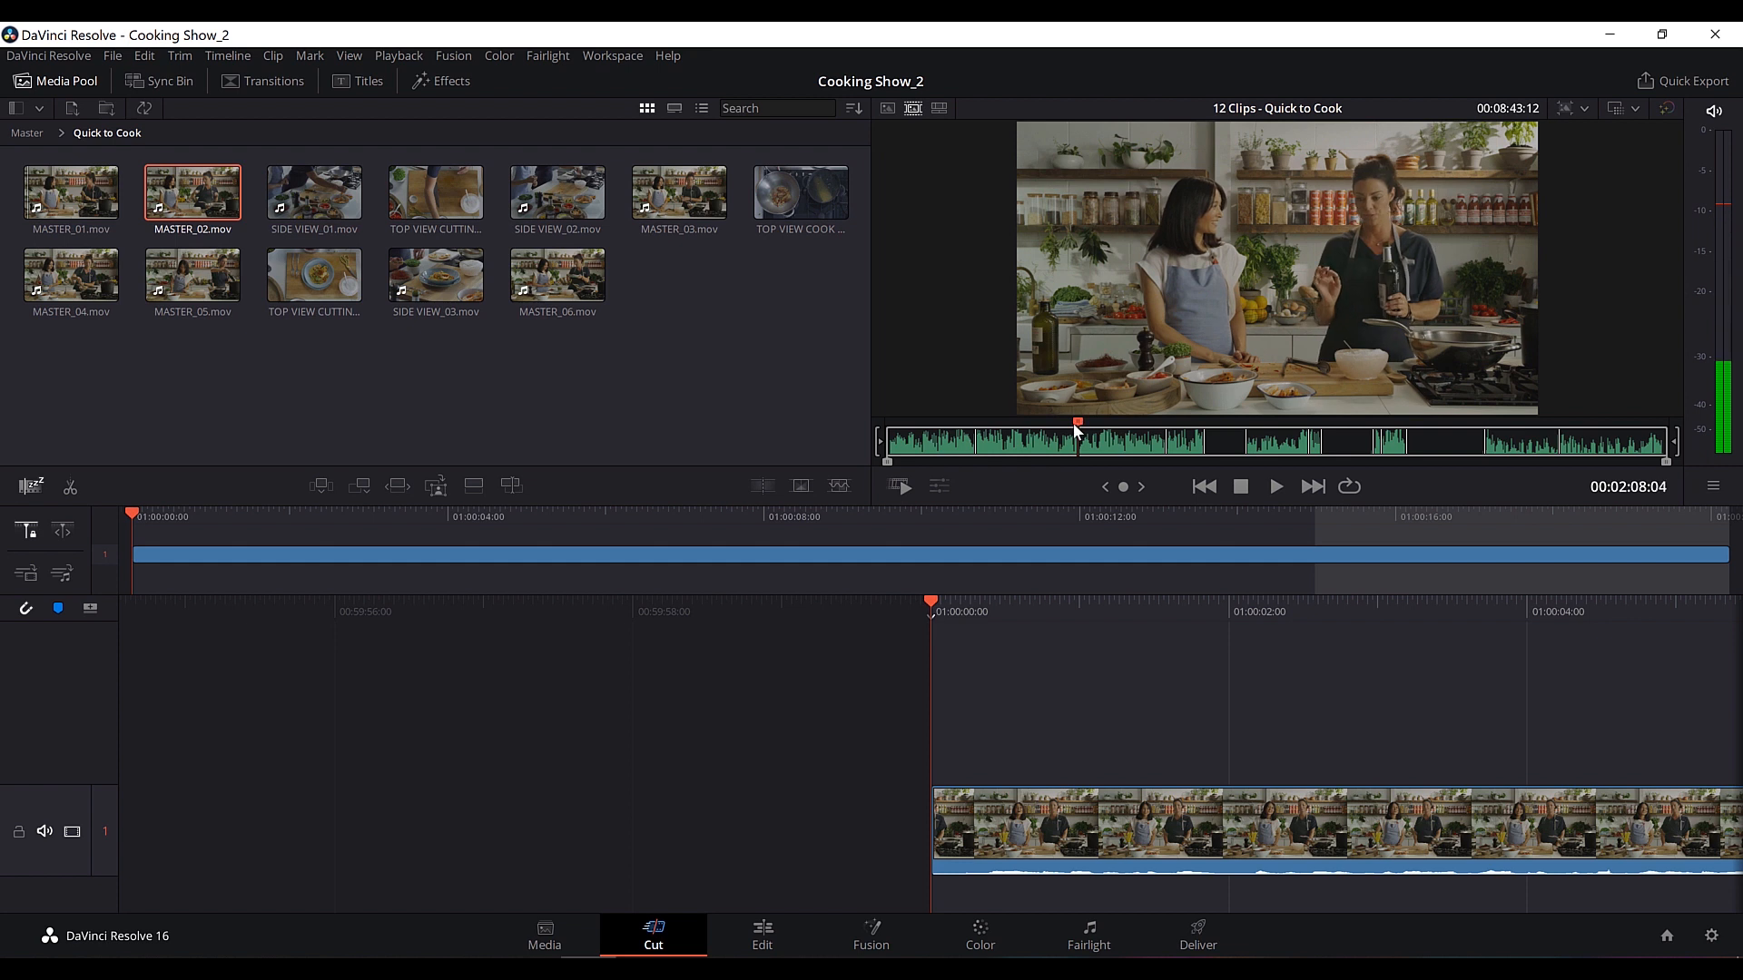
# Step forward and back from clip to clip in the source tape and scrub back into MASTER_01.mov.
pyautogui.press('Home')
pyautogui.press('Down')
pyautogui.press('Down')
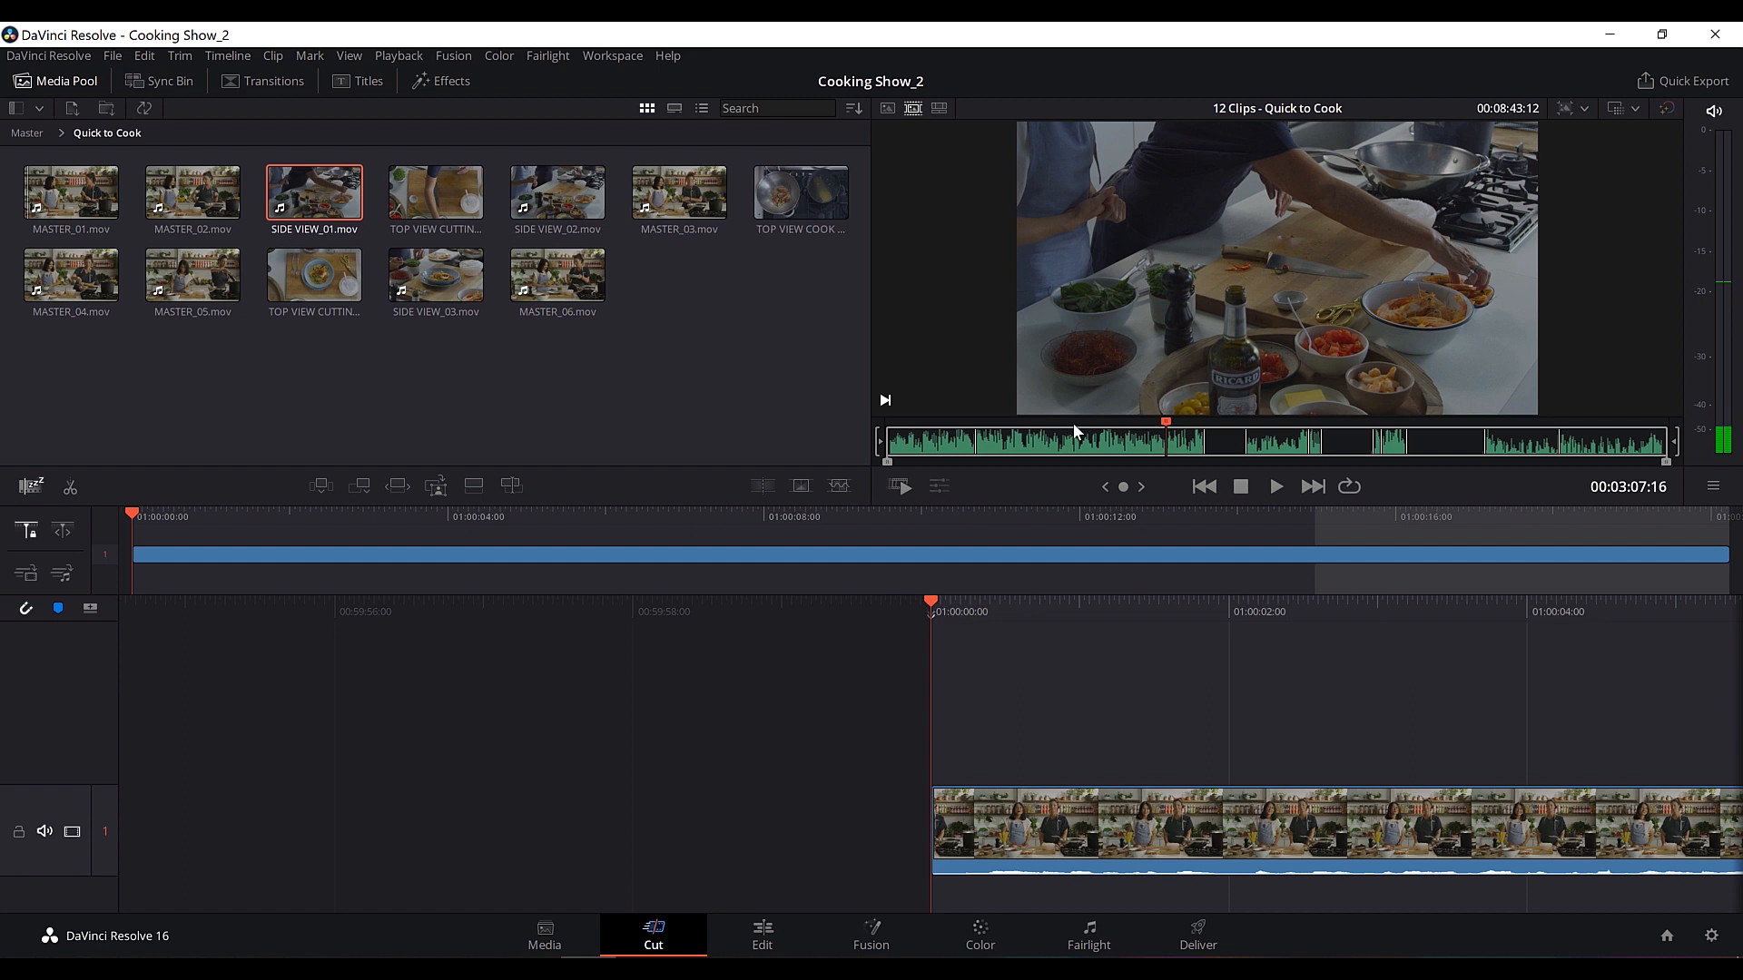
pyautogui.press('Down')
pyautogui.press('Down')
pyautogui.press('Down')
pyautogui.press('Down')
pyautogui.press('Up')
pyautogui.press('Up')
pyautogui.press('Up')
pyautogui.press('Up')
pyautogui.moveTo(1074, 425); pyautogui.dragTo(1052, 439)
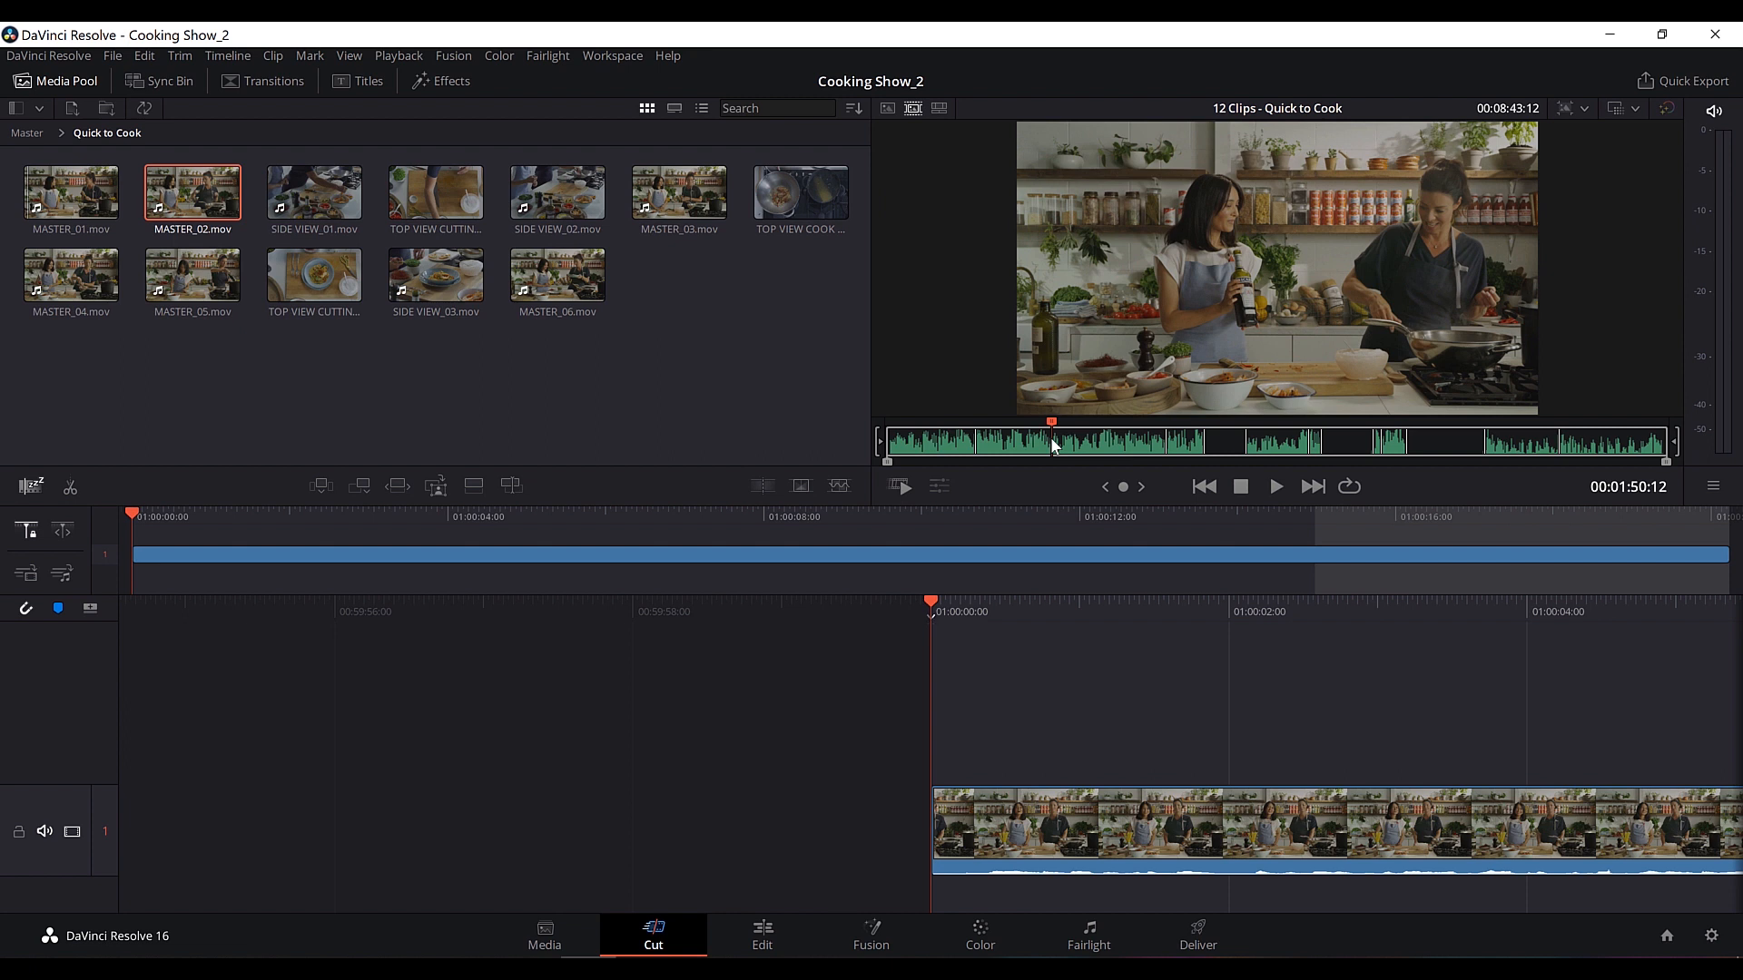
pyautogui.moveTo(1054, 445); pyautogui.dragTo(959, 443)
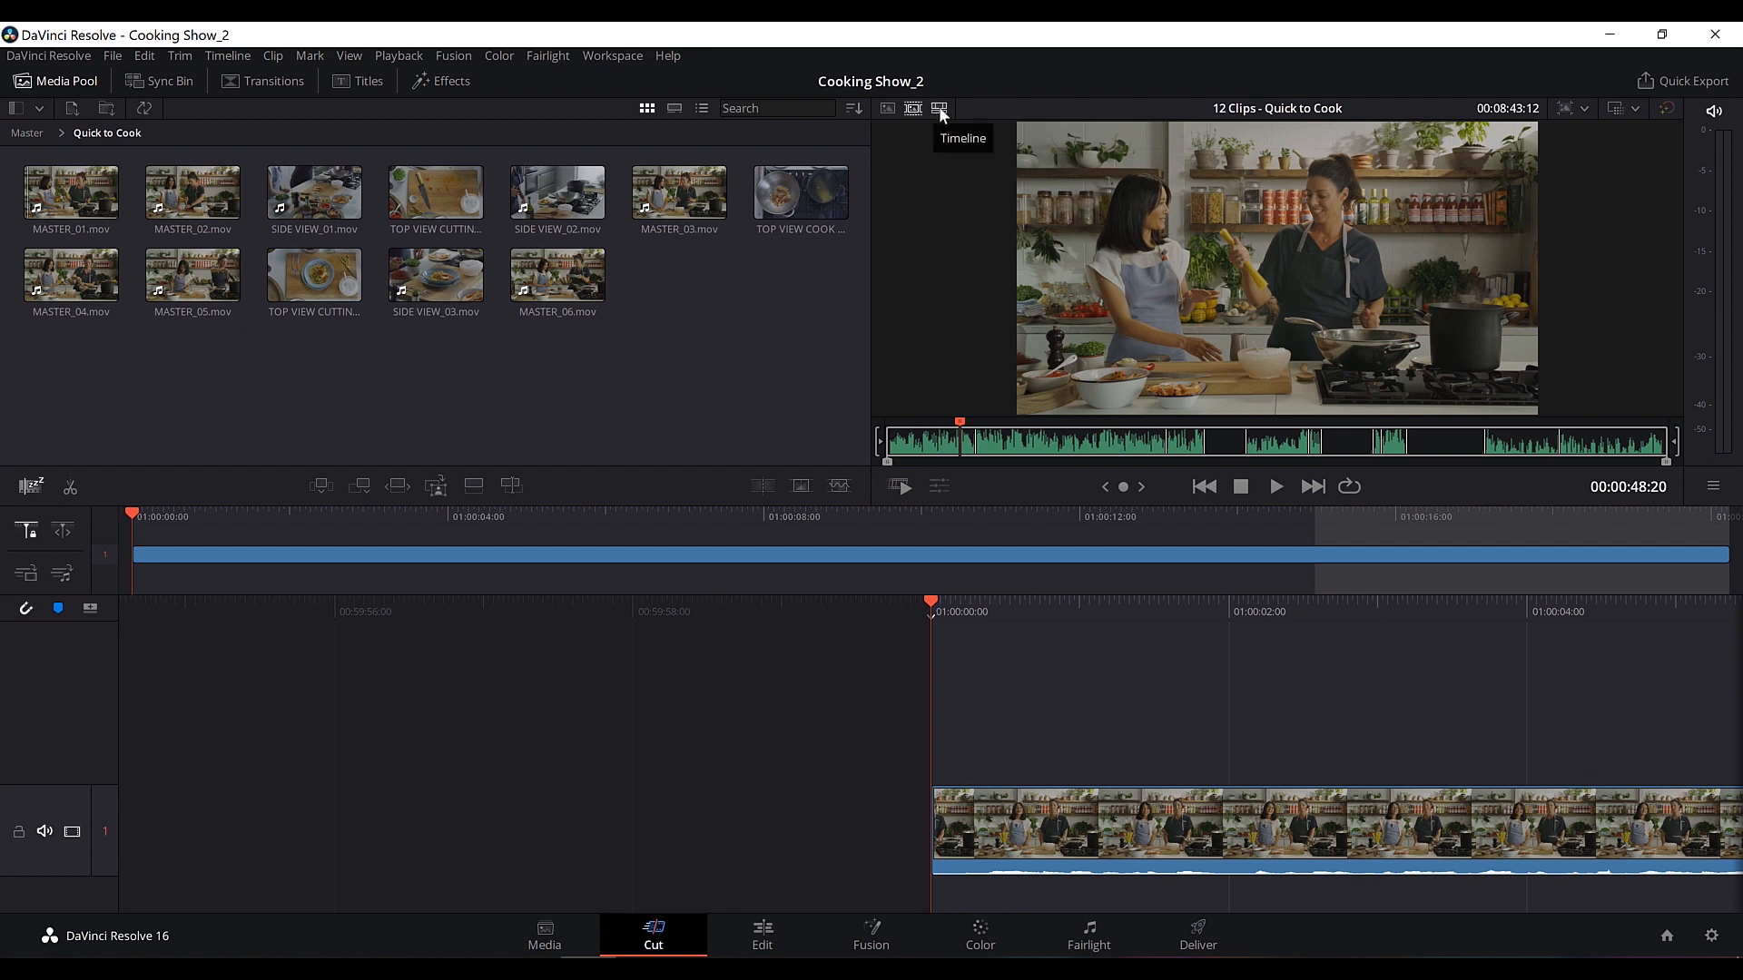
# Show Timeline 1 in the viewer, return to the source tape, and scrub back to 00:00:16:14.
pyautogui.click(981, 529)
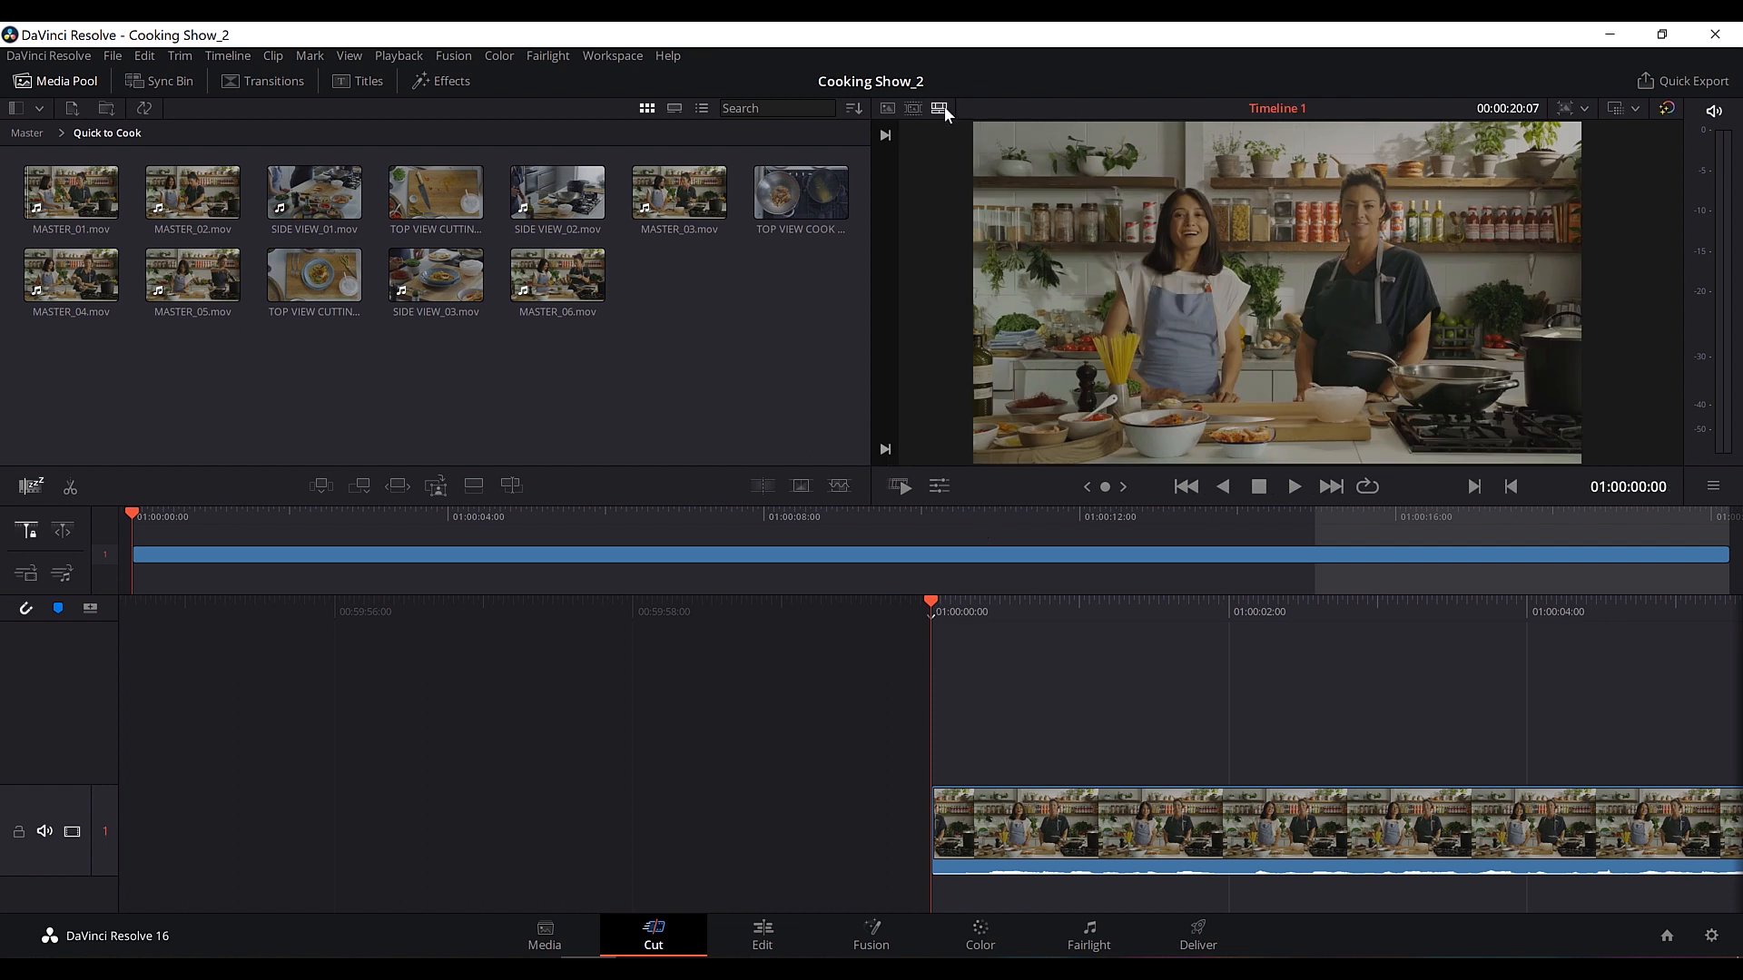
pyautogui.click(918, 110)
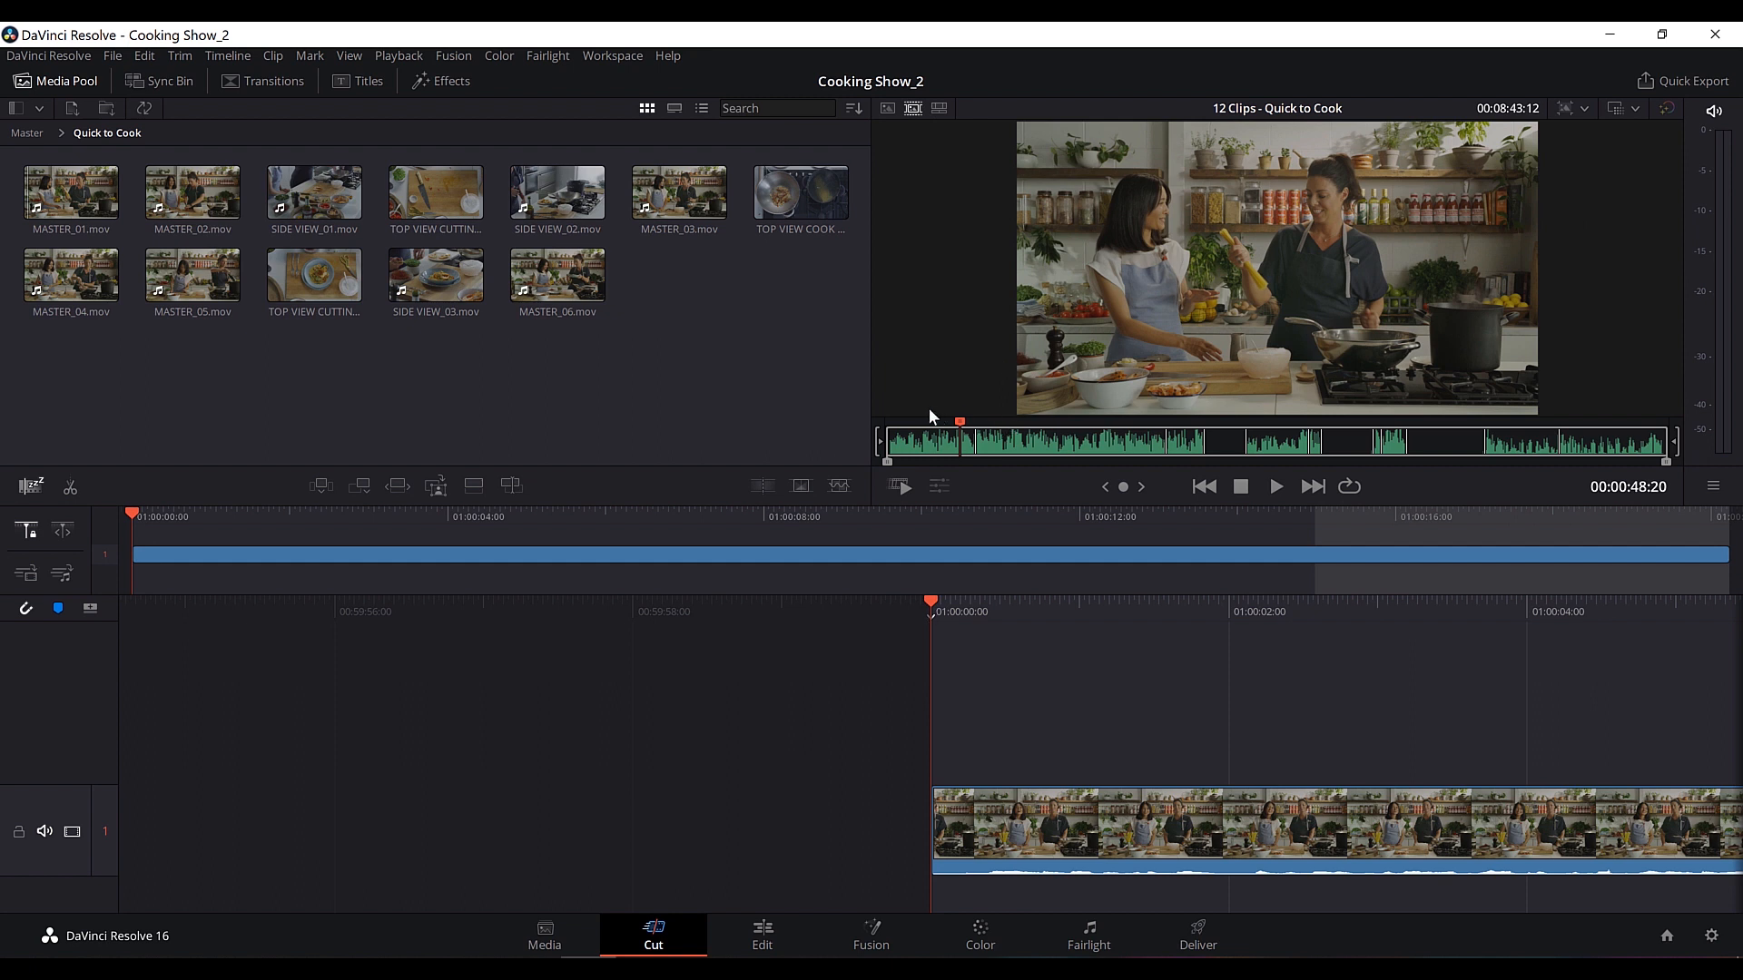
pyautogui.moveTo(955, 437); pyautogui.dragTo(911, 447)
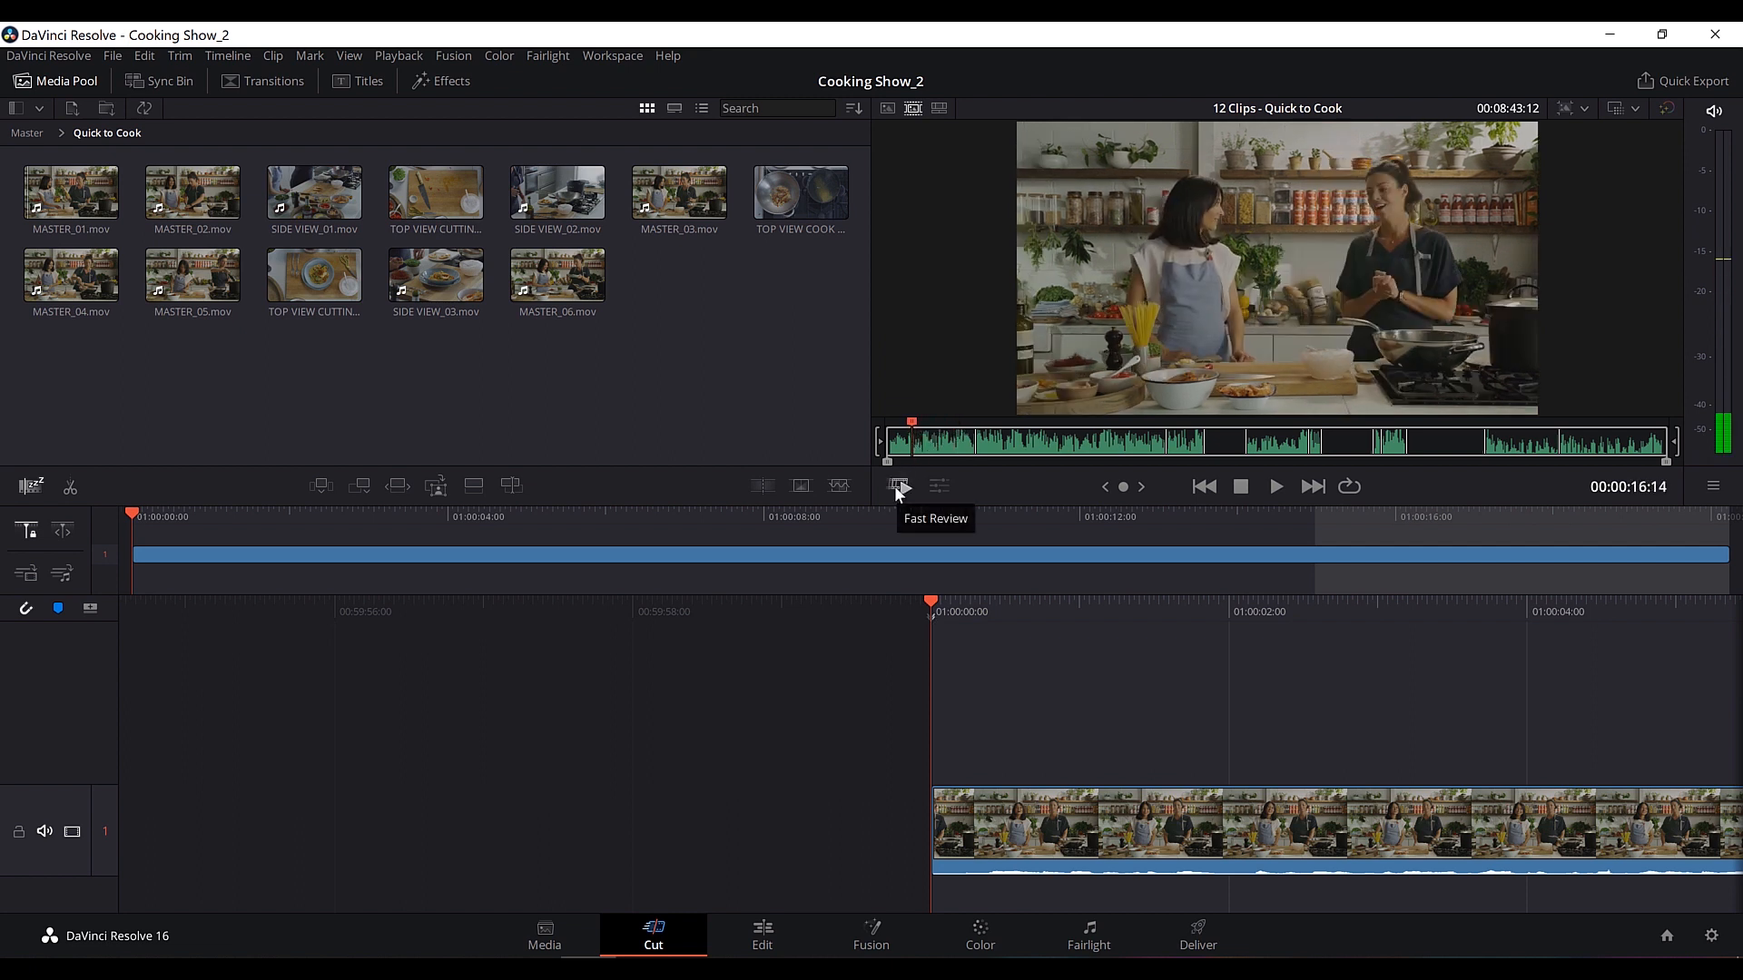
# Run Fast Review over the source tape, and play it again from 00:00:37:25.
pyautogui.click(897, 488)
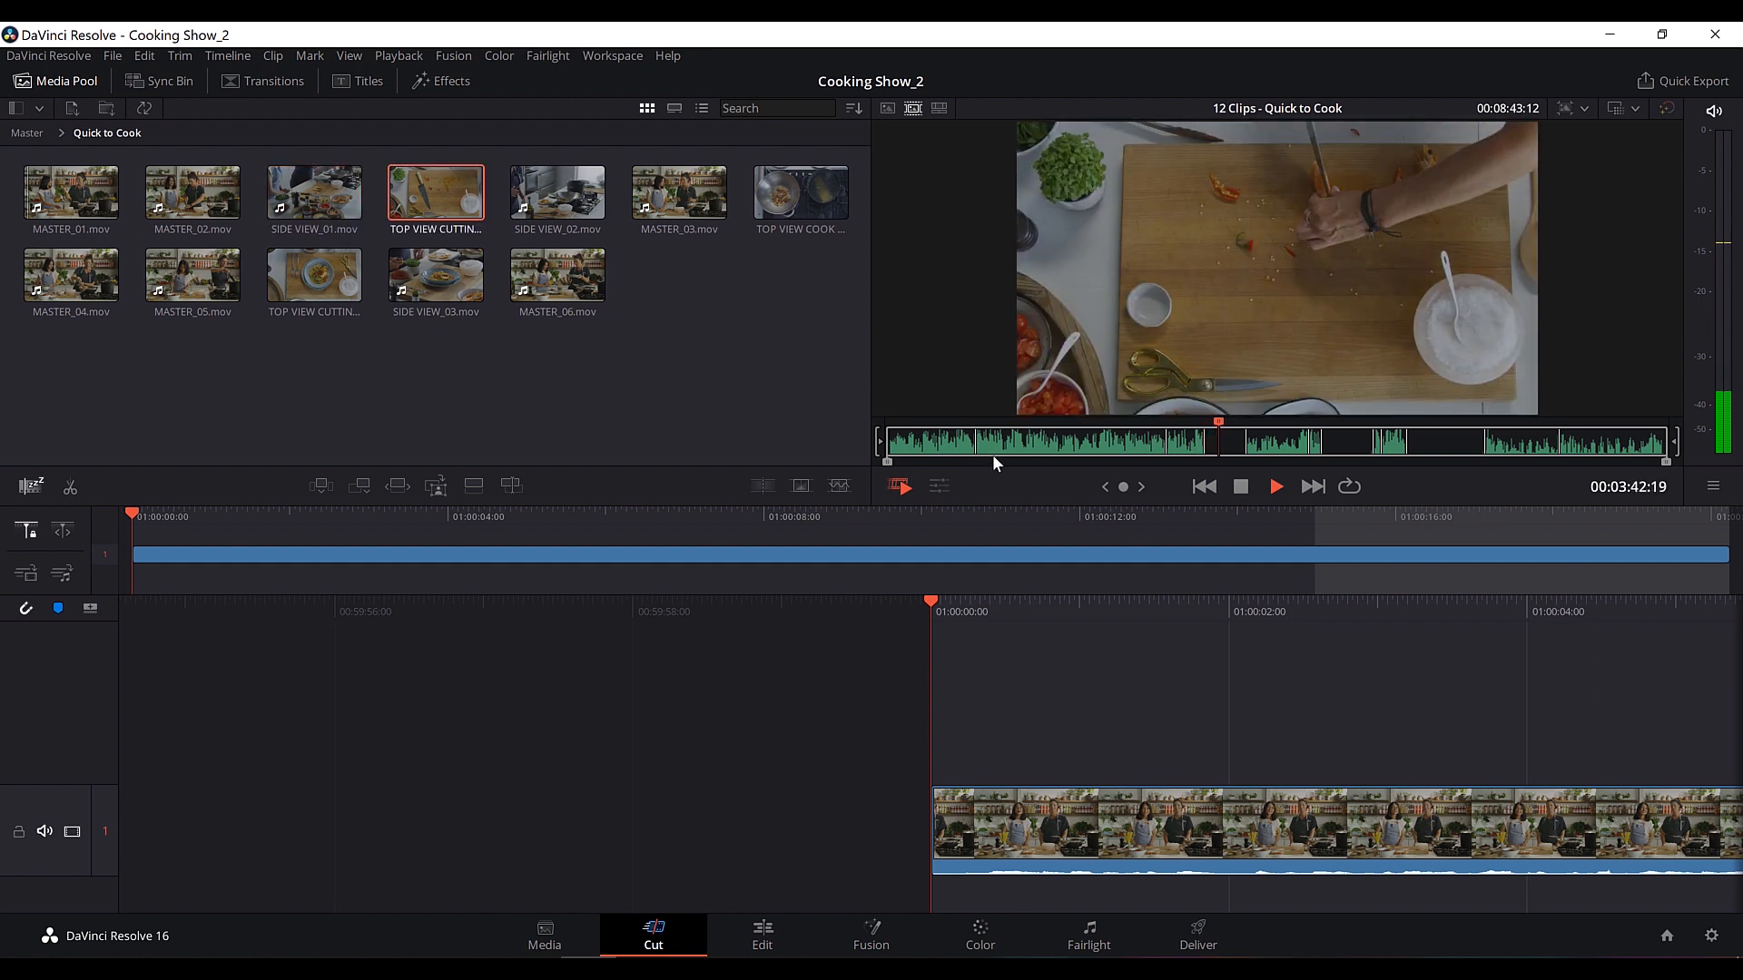
pyautogui.click(943, 442)
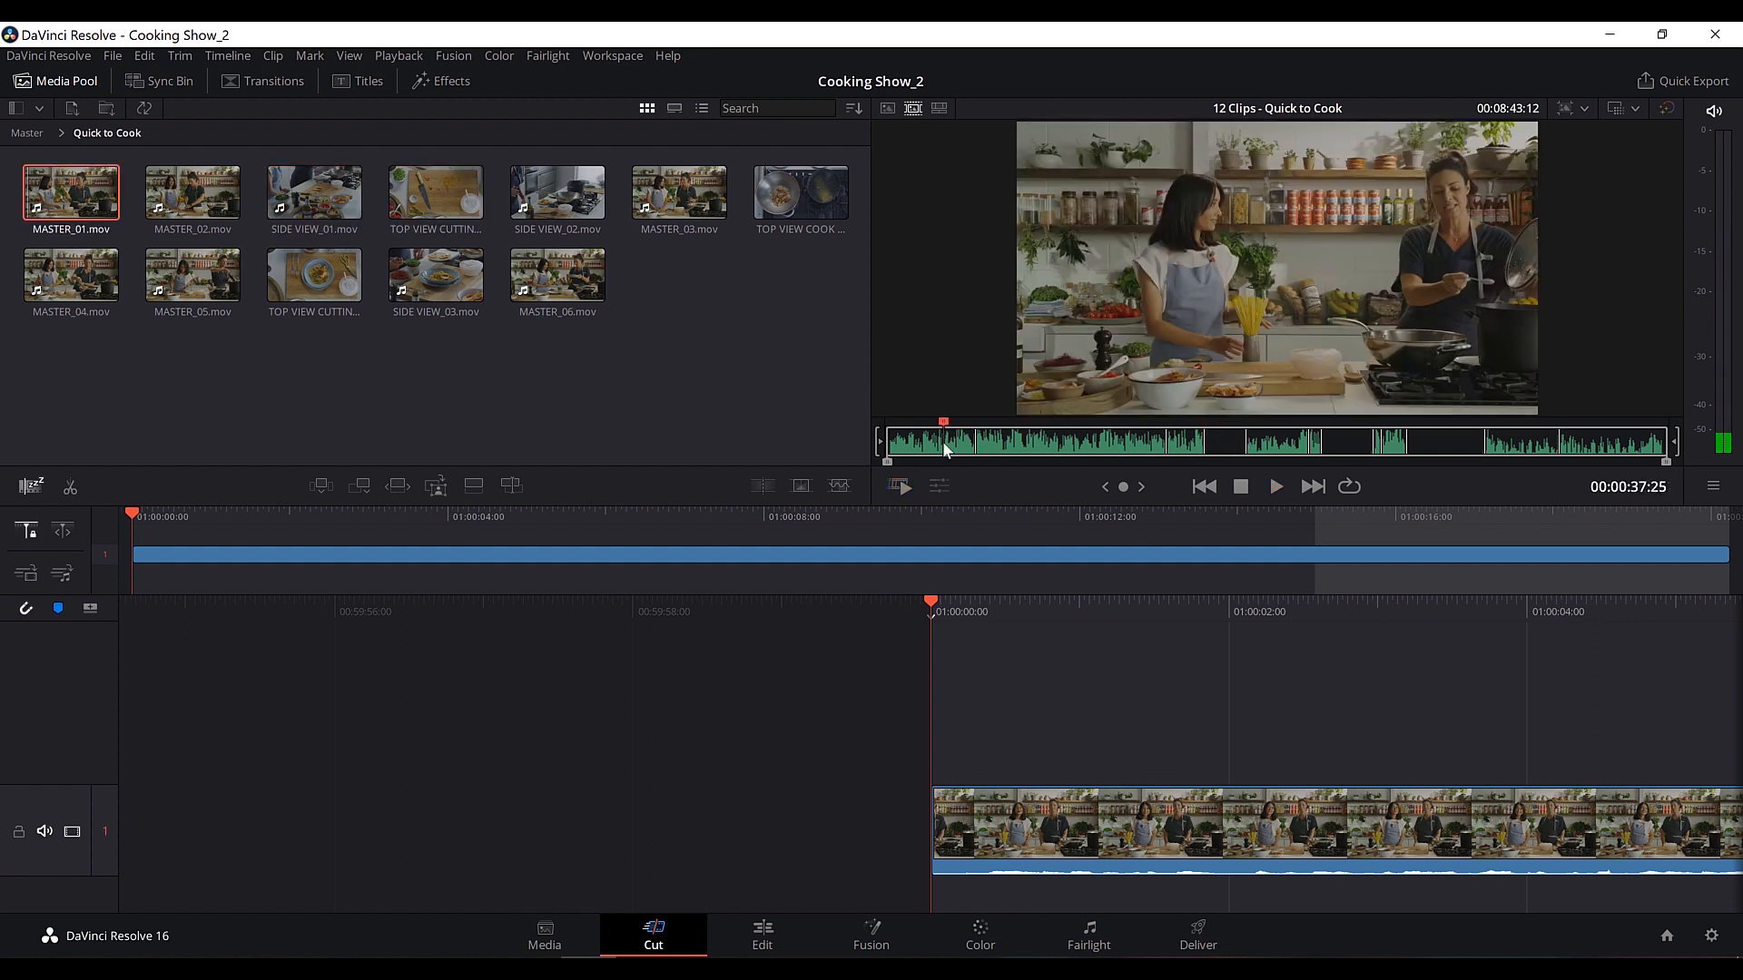
pyautogui.press('l')
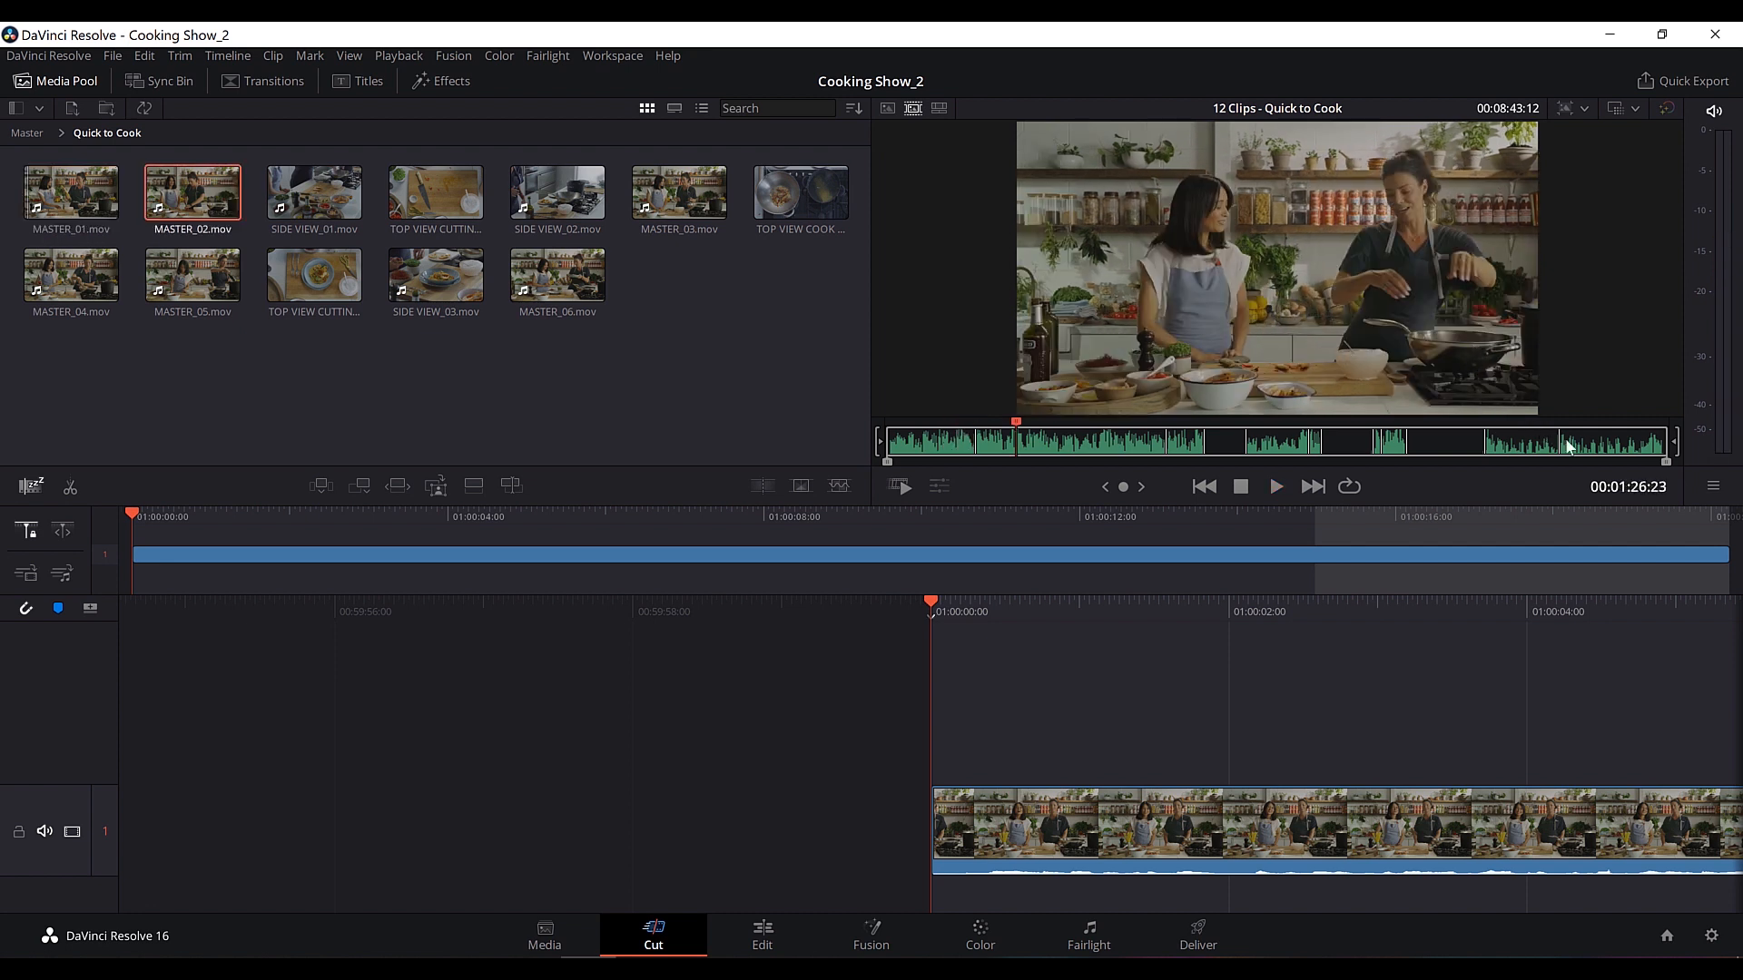
# Mark the closing section of MASTER_06.mov in the source tape with an in point at 00:08:20:00 and an out point at 00:08:42:15.
pyautogui.click(1568, 444)
pyautogui.moveTo(1569, 445); pyautogui.dragTo(1631, 428)
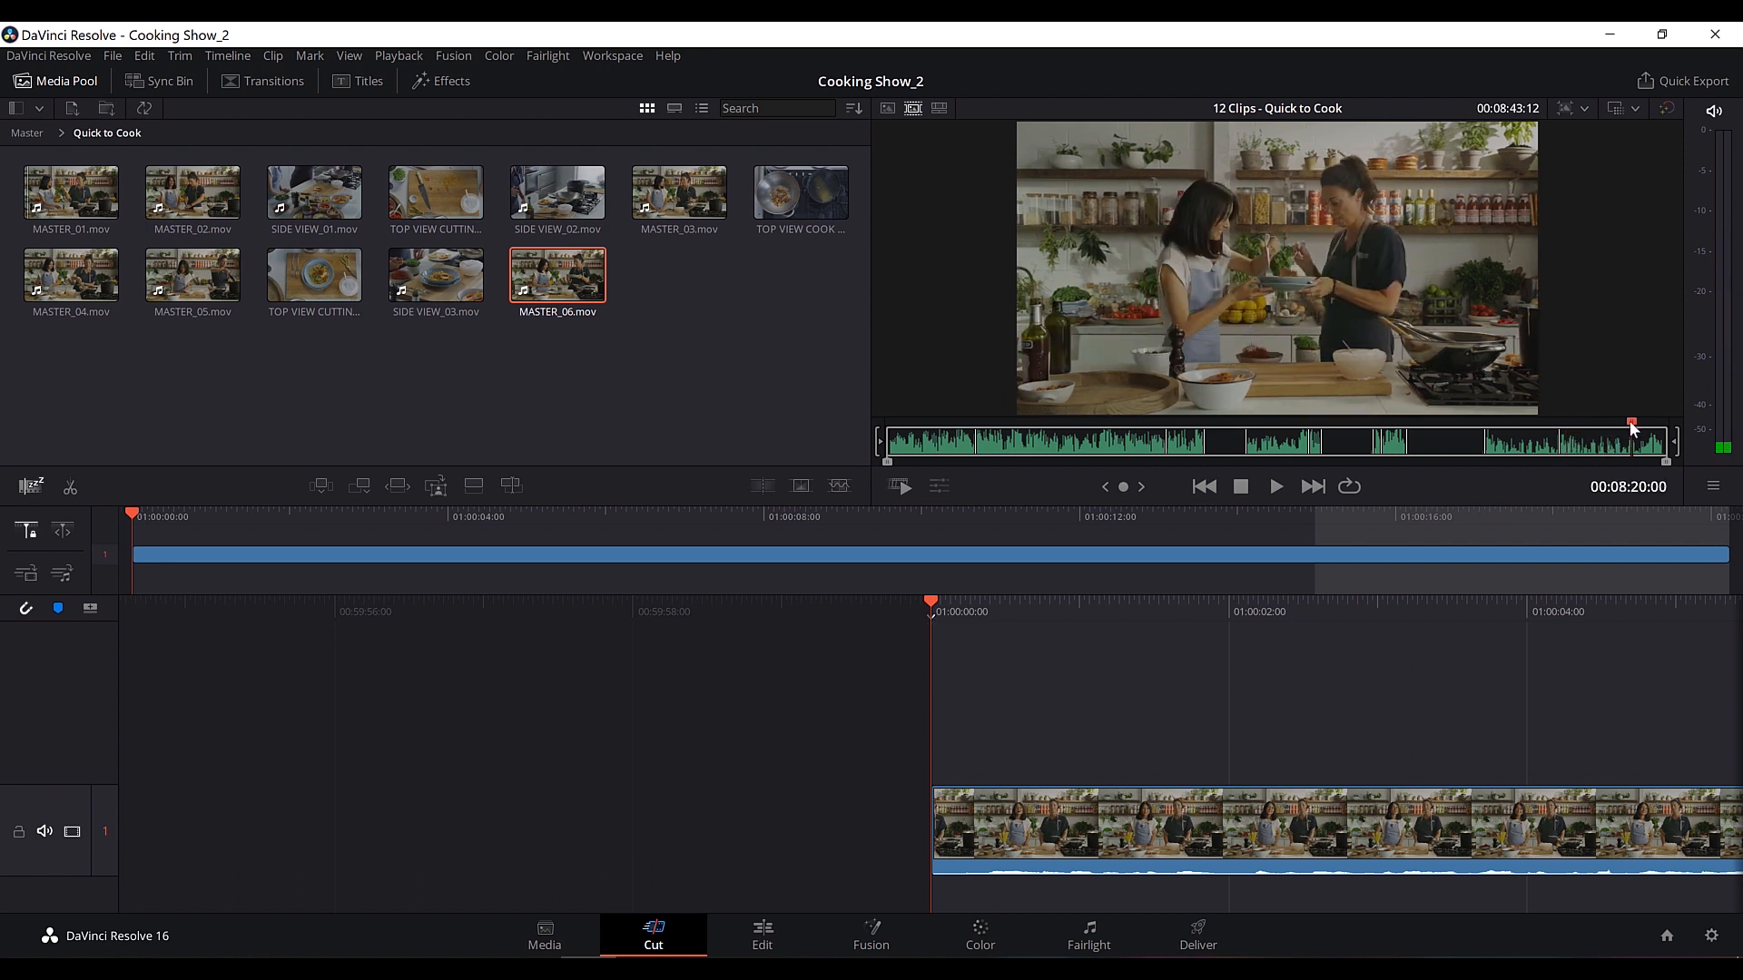
pyautogui.press('i')
pyautogui.press('space')
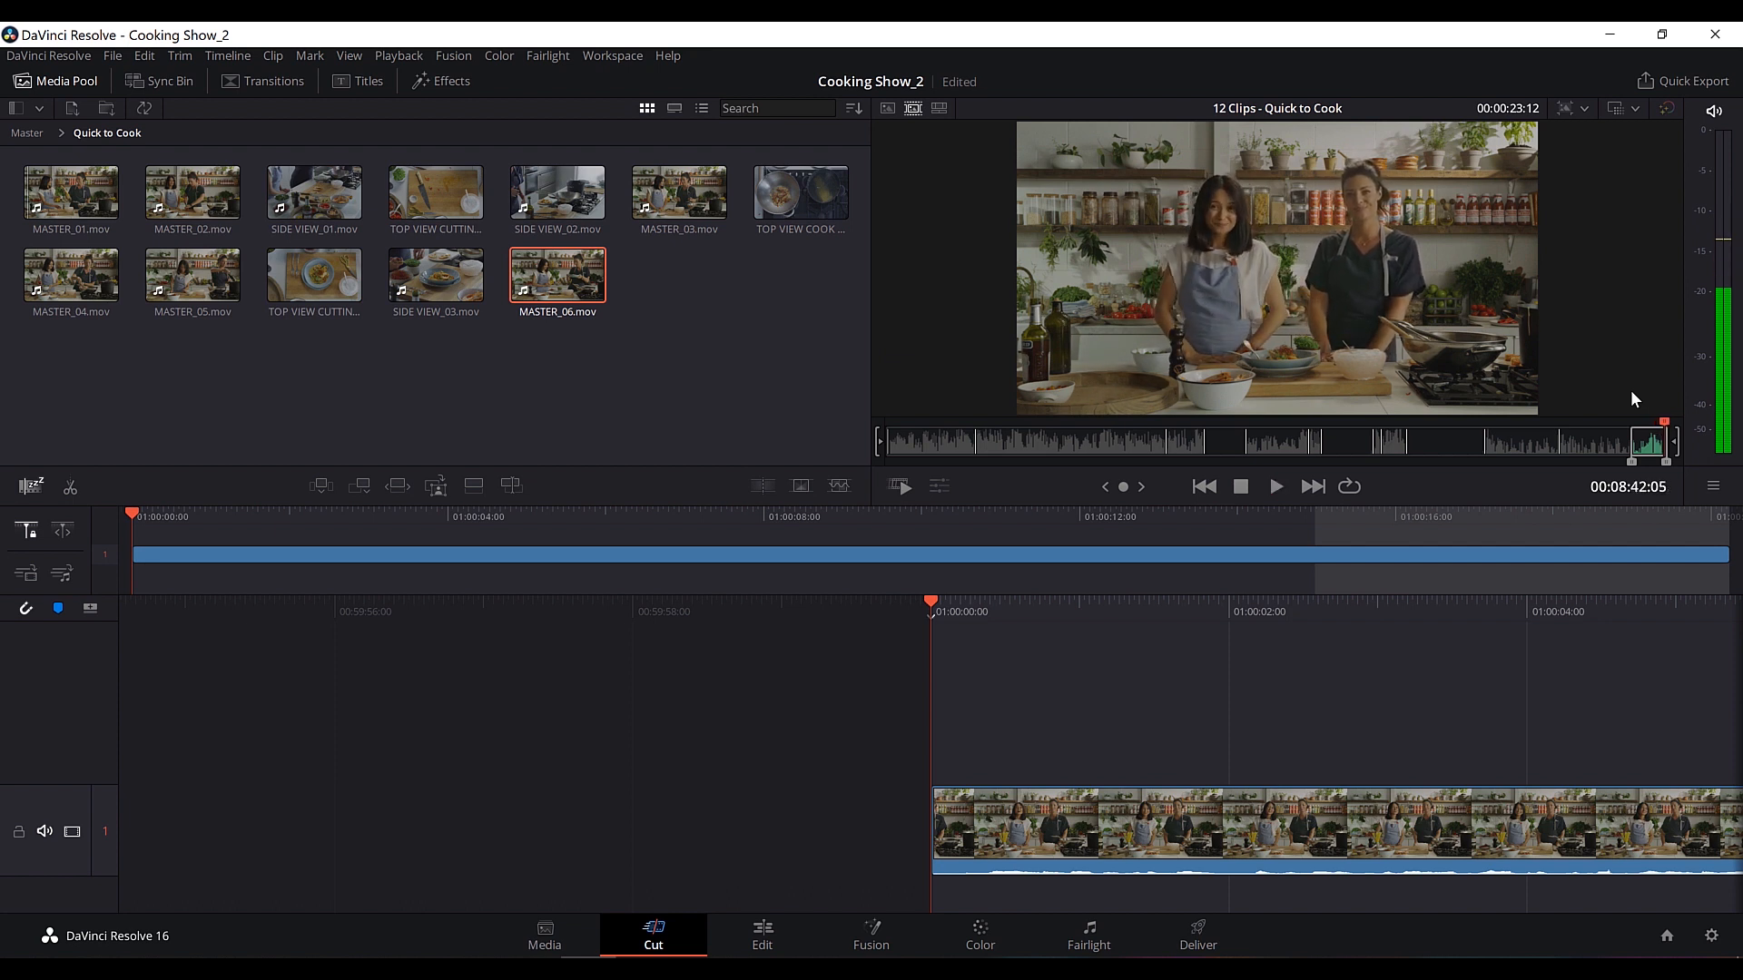
pyautogui.press('o')
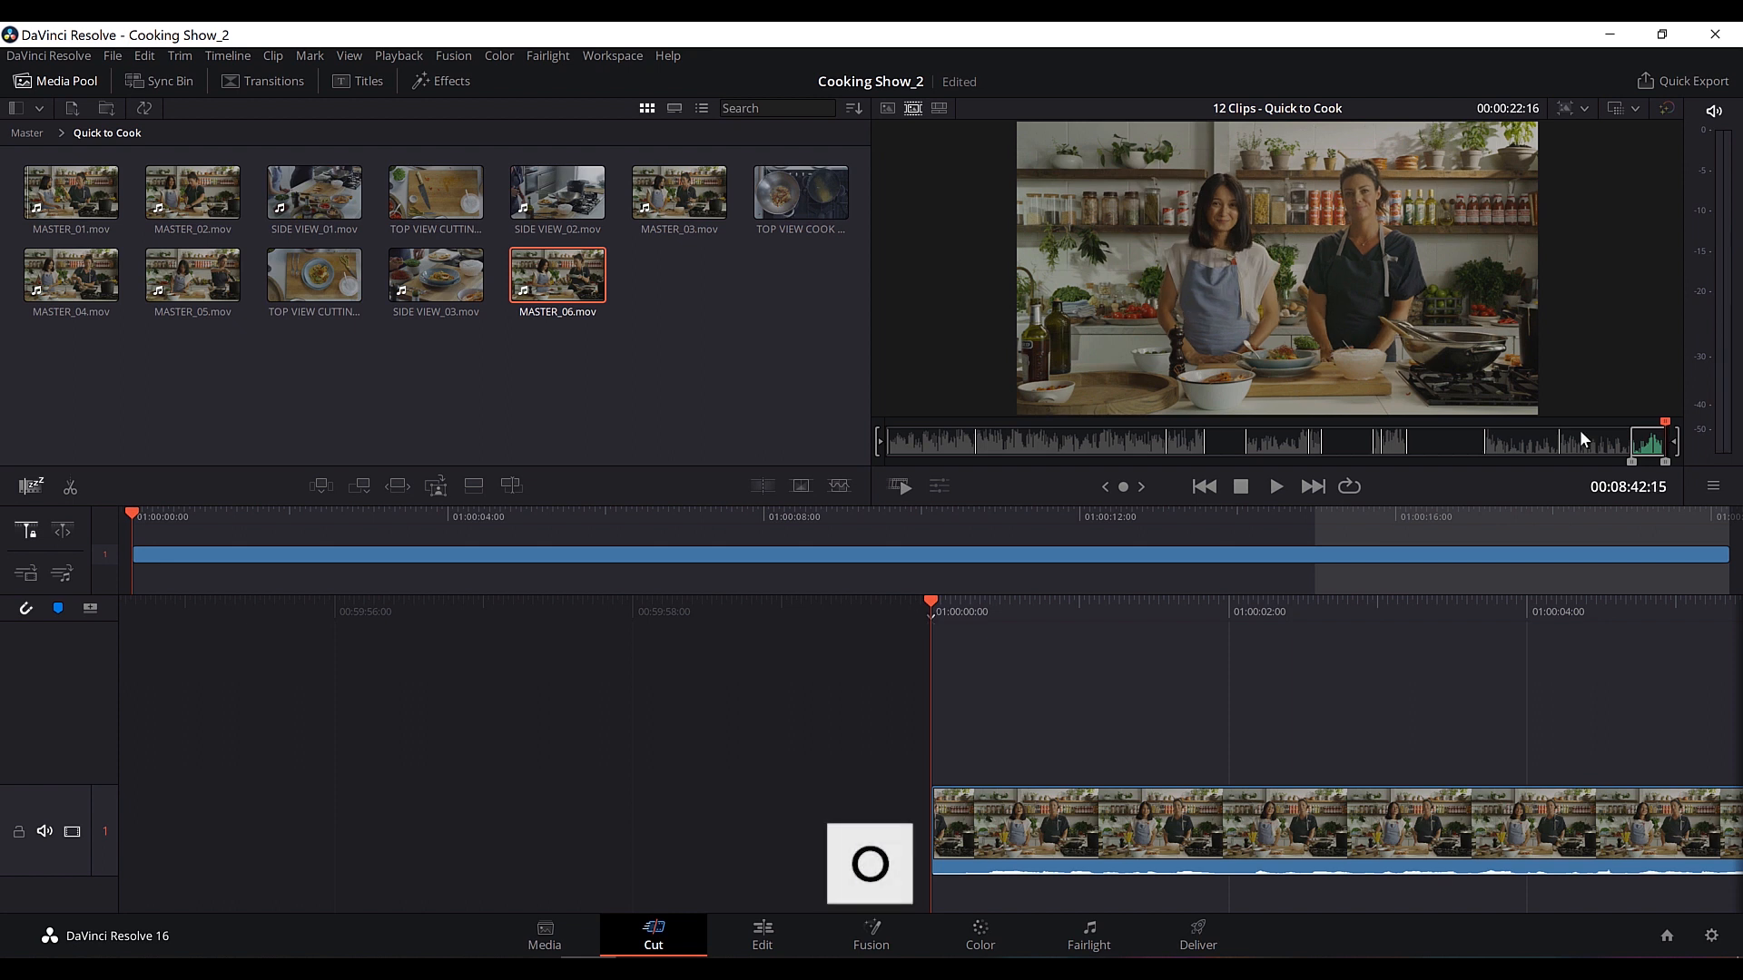
# Append the marked closing section to the end of Timeline 1 and scrub the timeline to 01:00:19:20, just before the join.
pyautogui.click(753, 402)
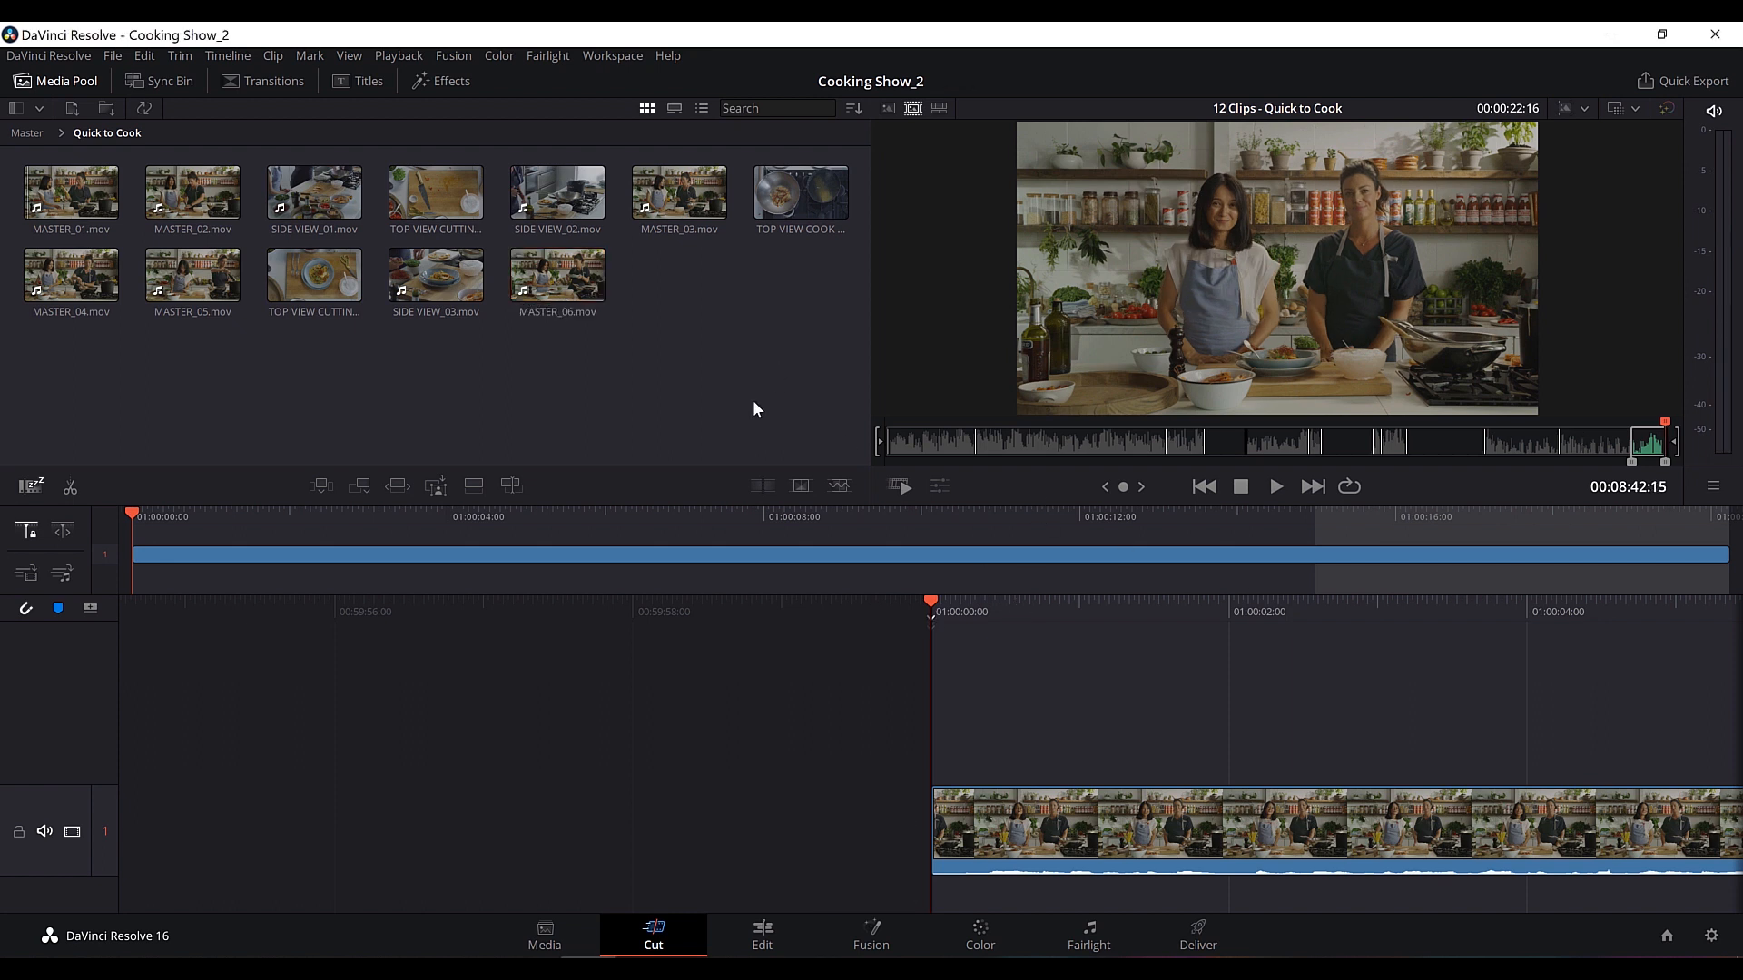
pyautogui.click(363, 490)
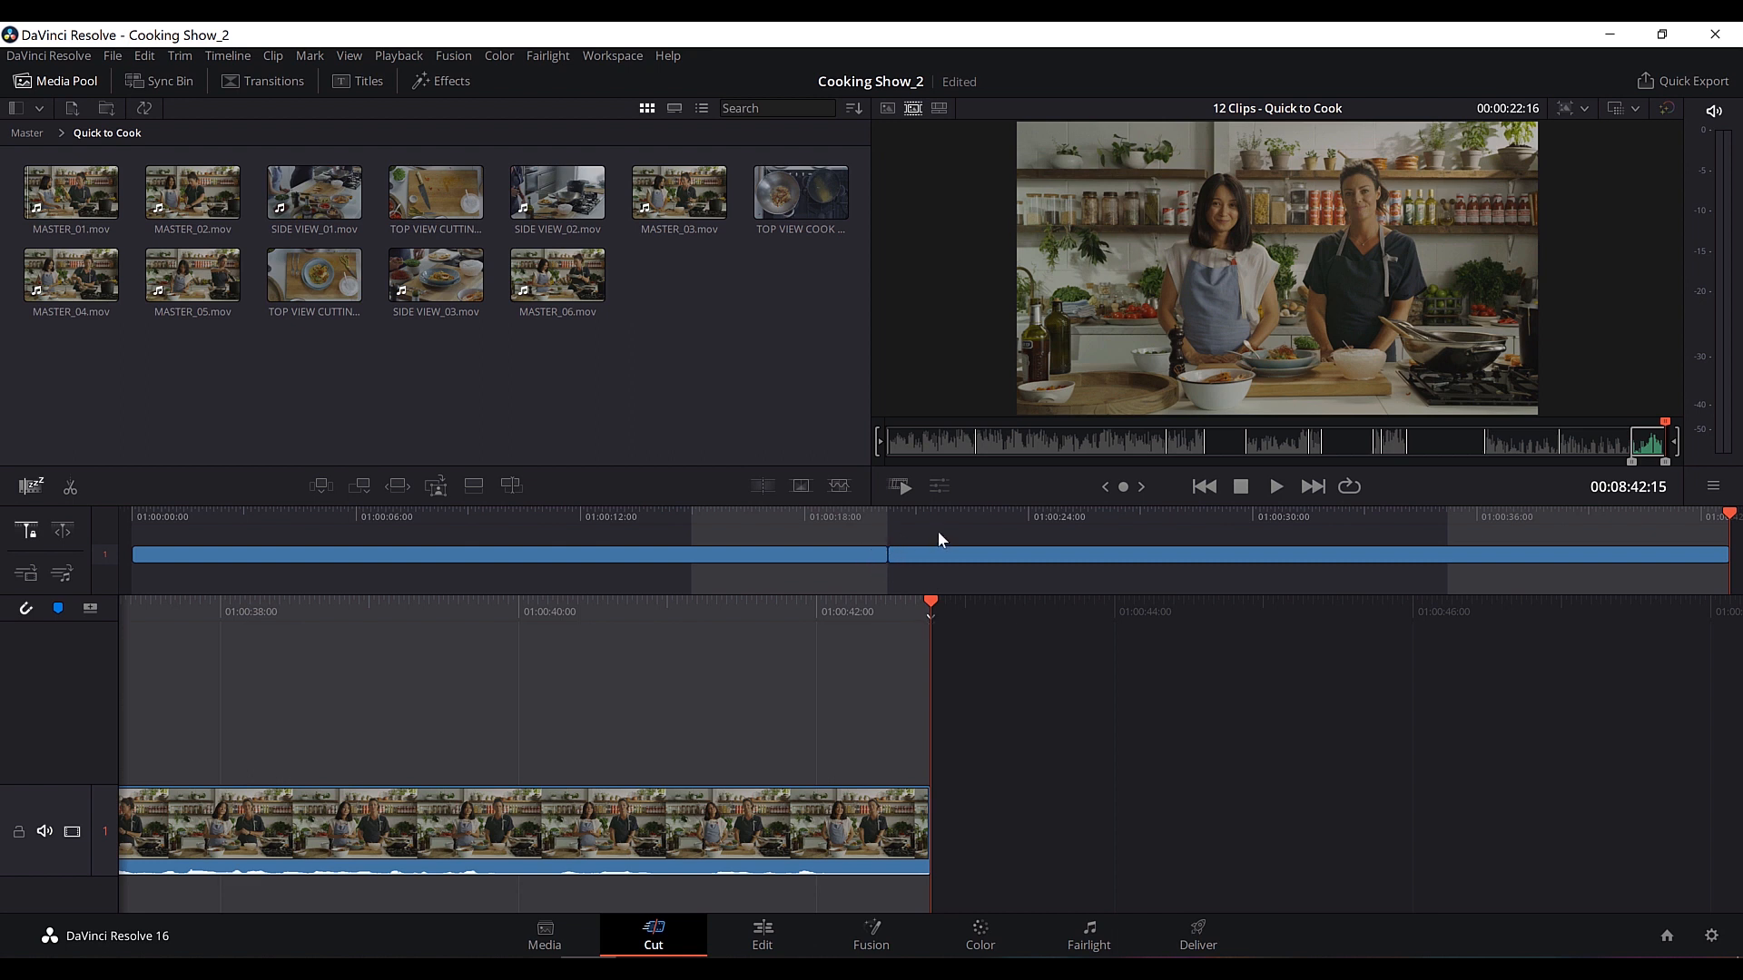
pyautogui.press('q')
pyautogui.moveTo(915, 532); pyautogui.dragTo(867, 514)
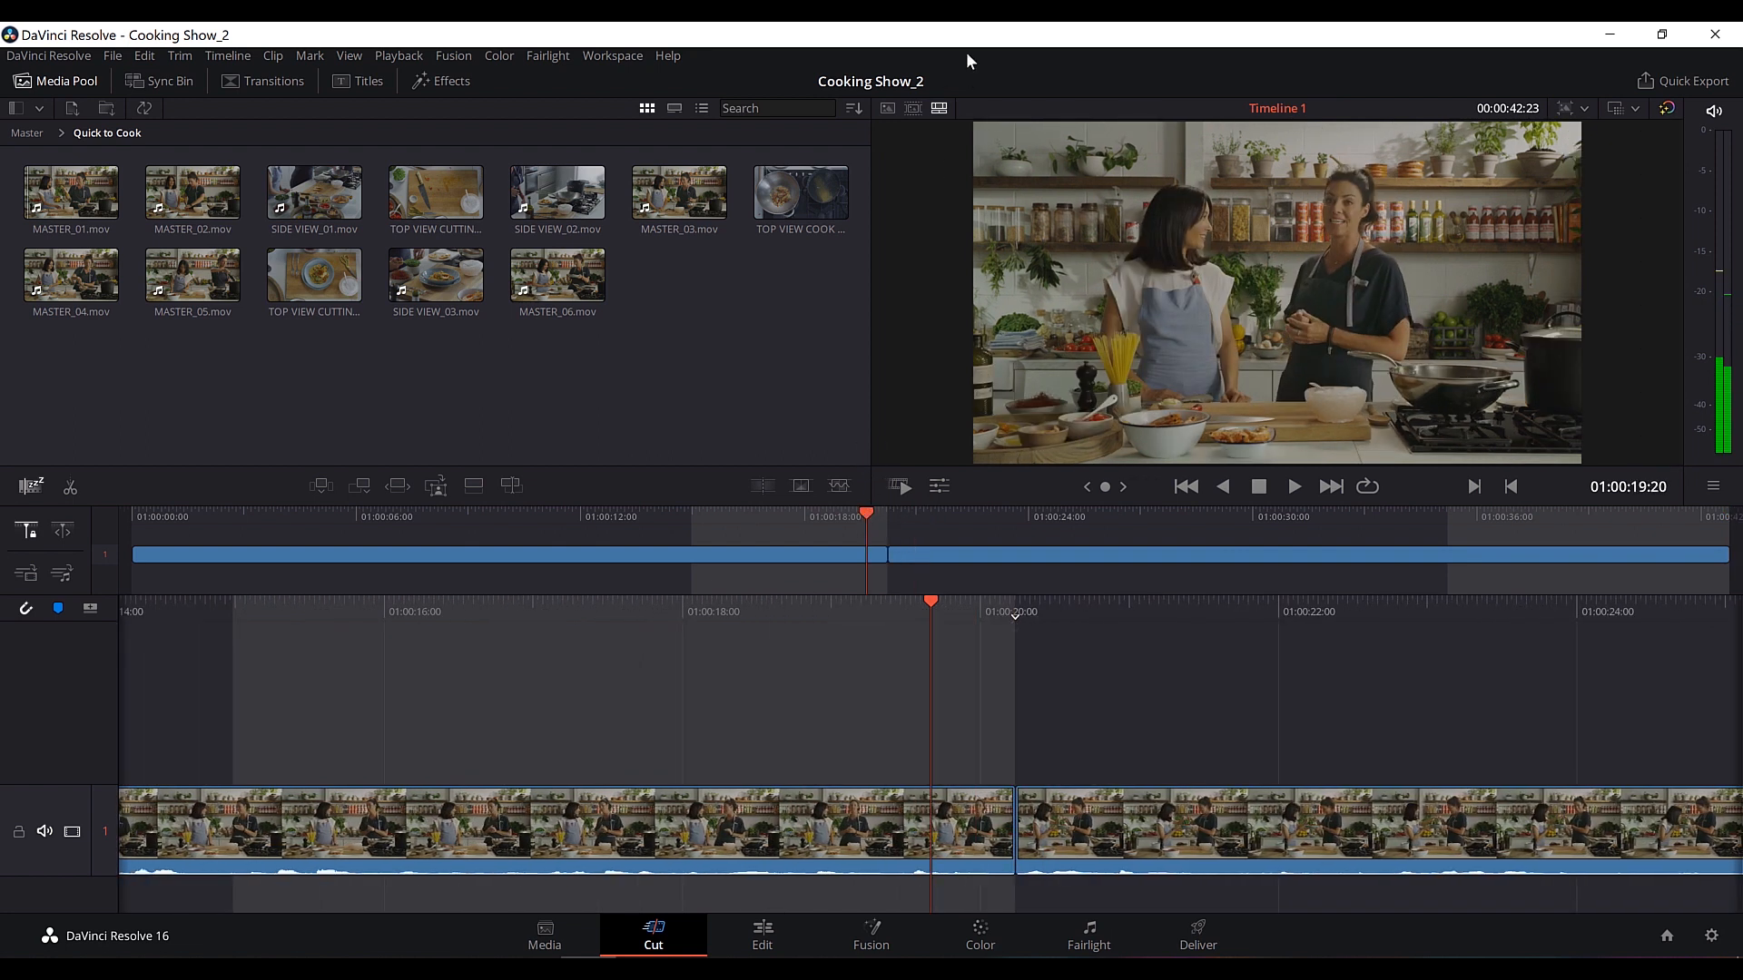
# Return to the source tape, mark an in point at 00:00:48:15 in MASTER_01.mov, and adjust that in point with the trim view.
pyautogui.click(915, 108)
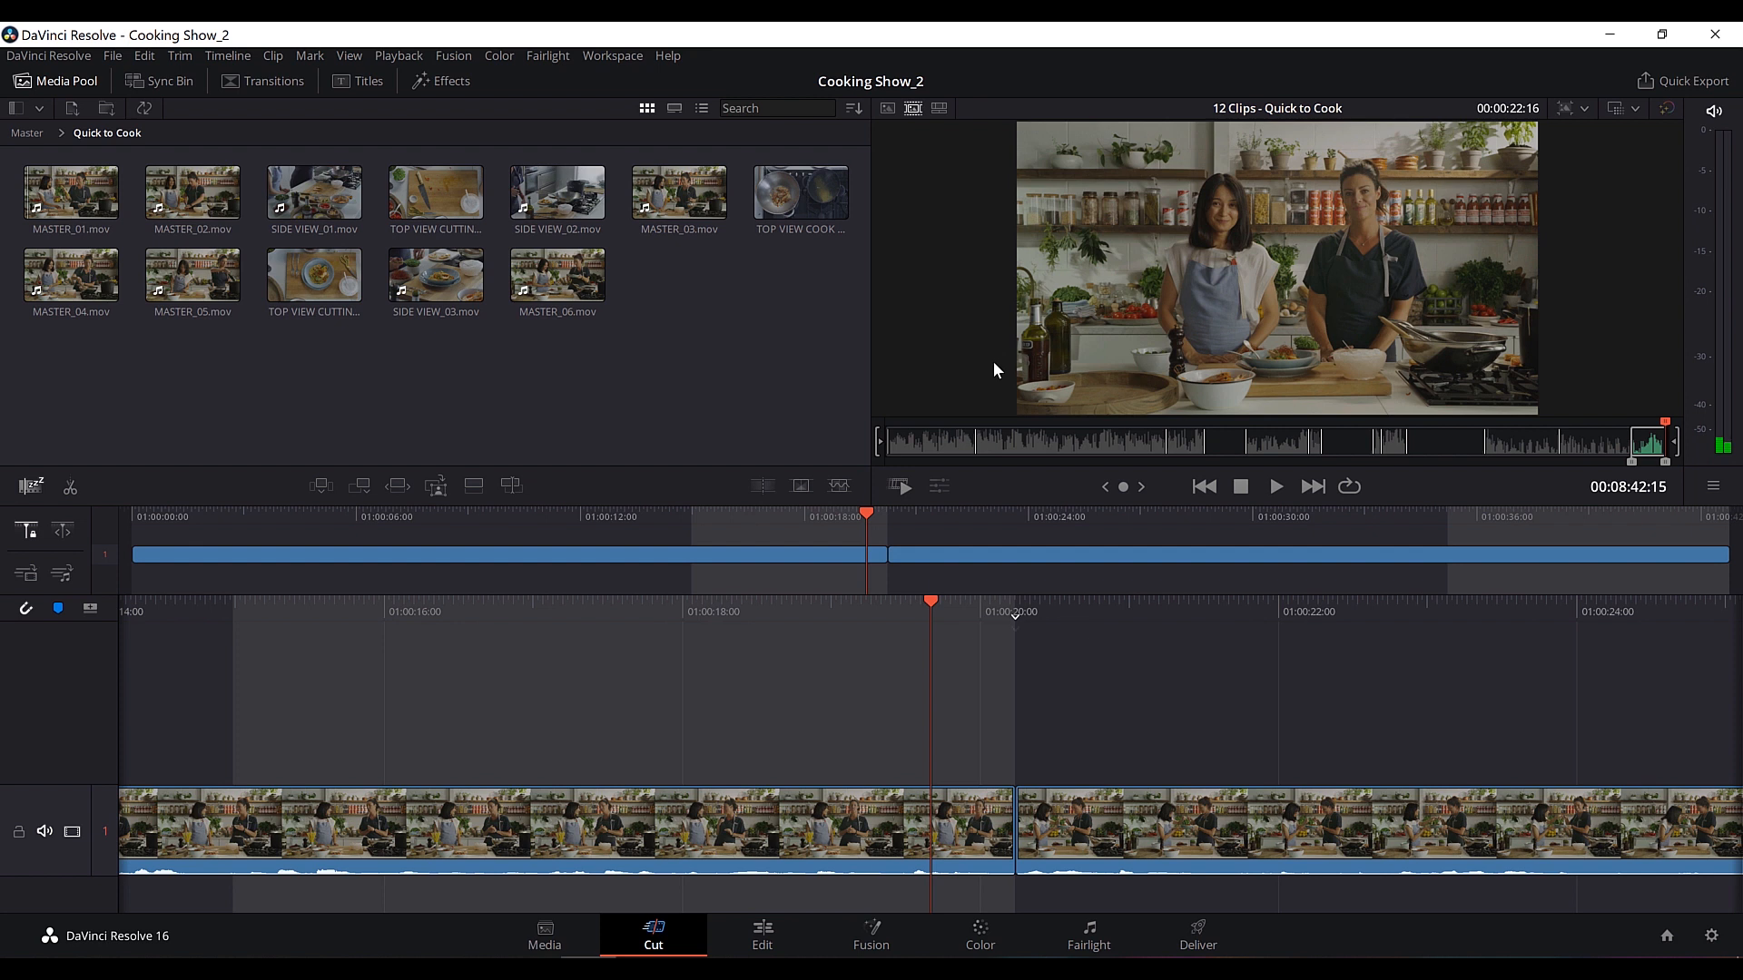
pyautogui.click(956, 429)
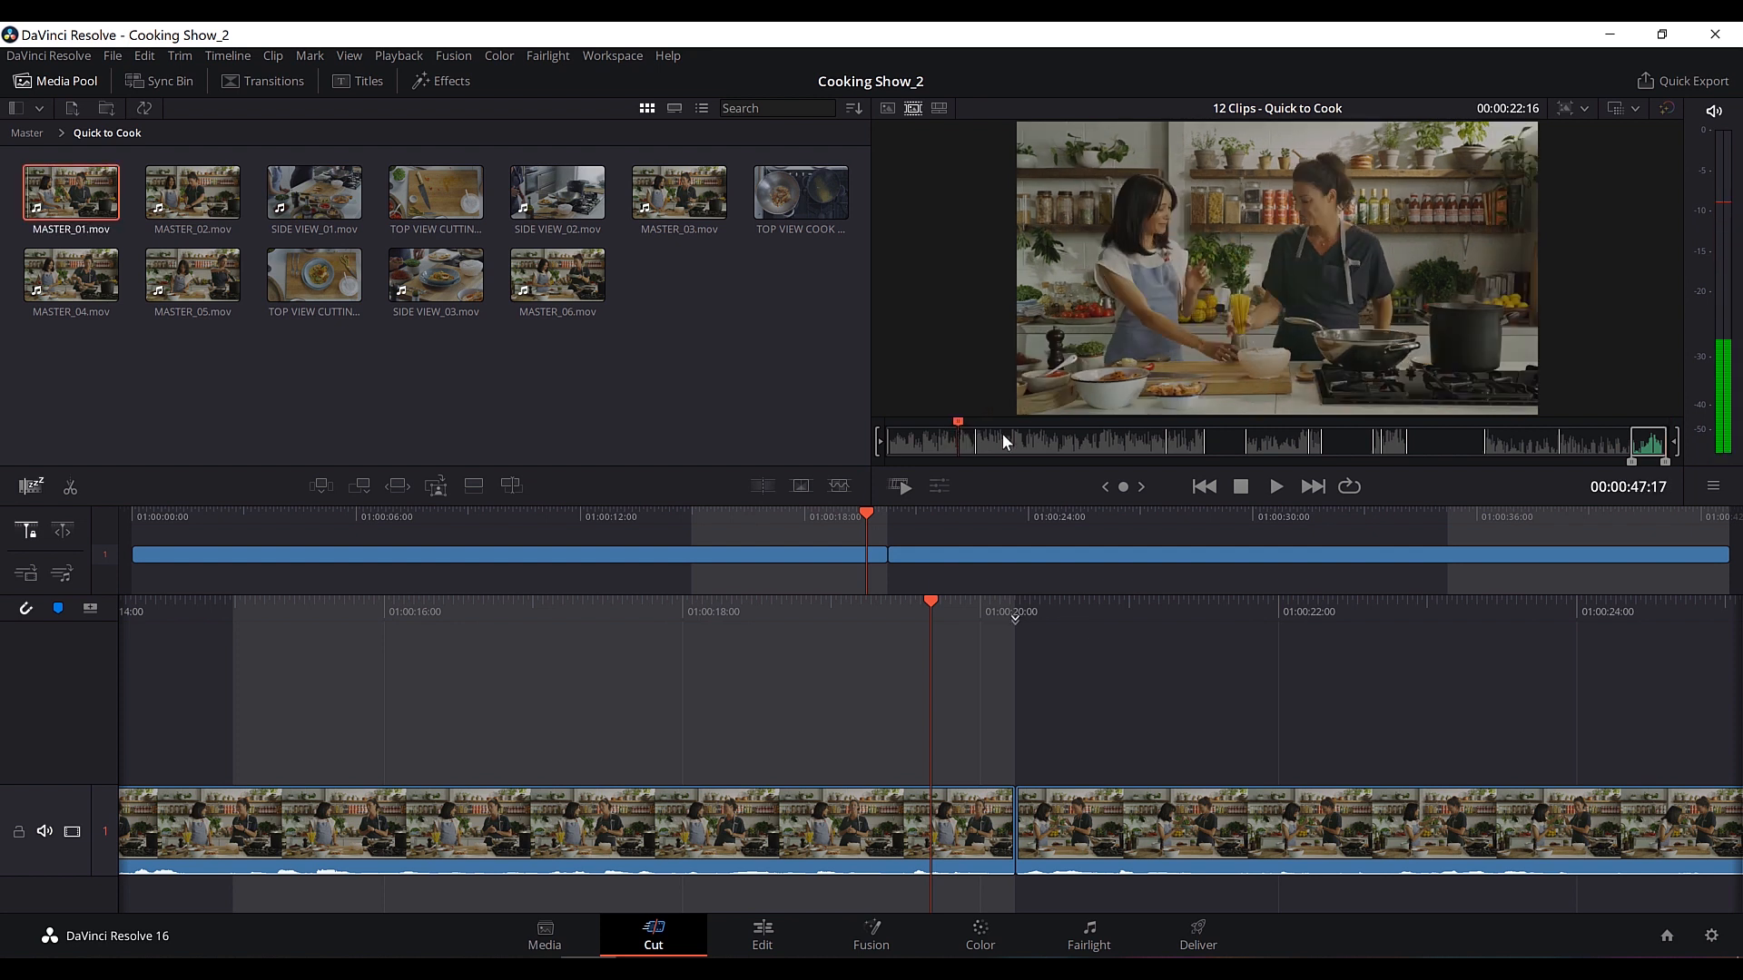
pyautogui.press('i')
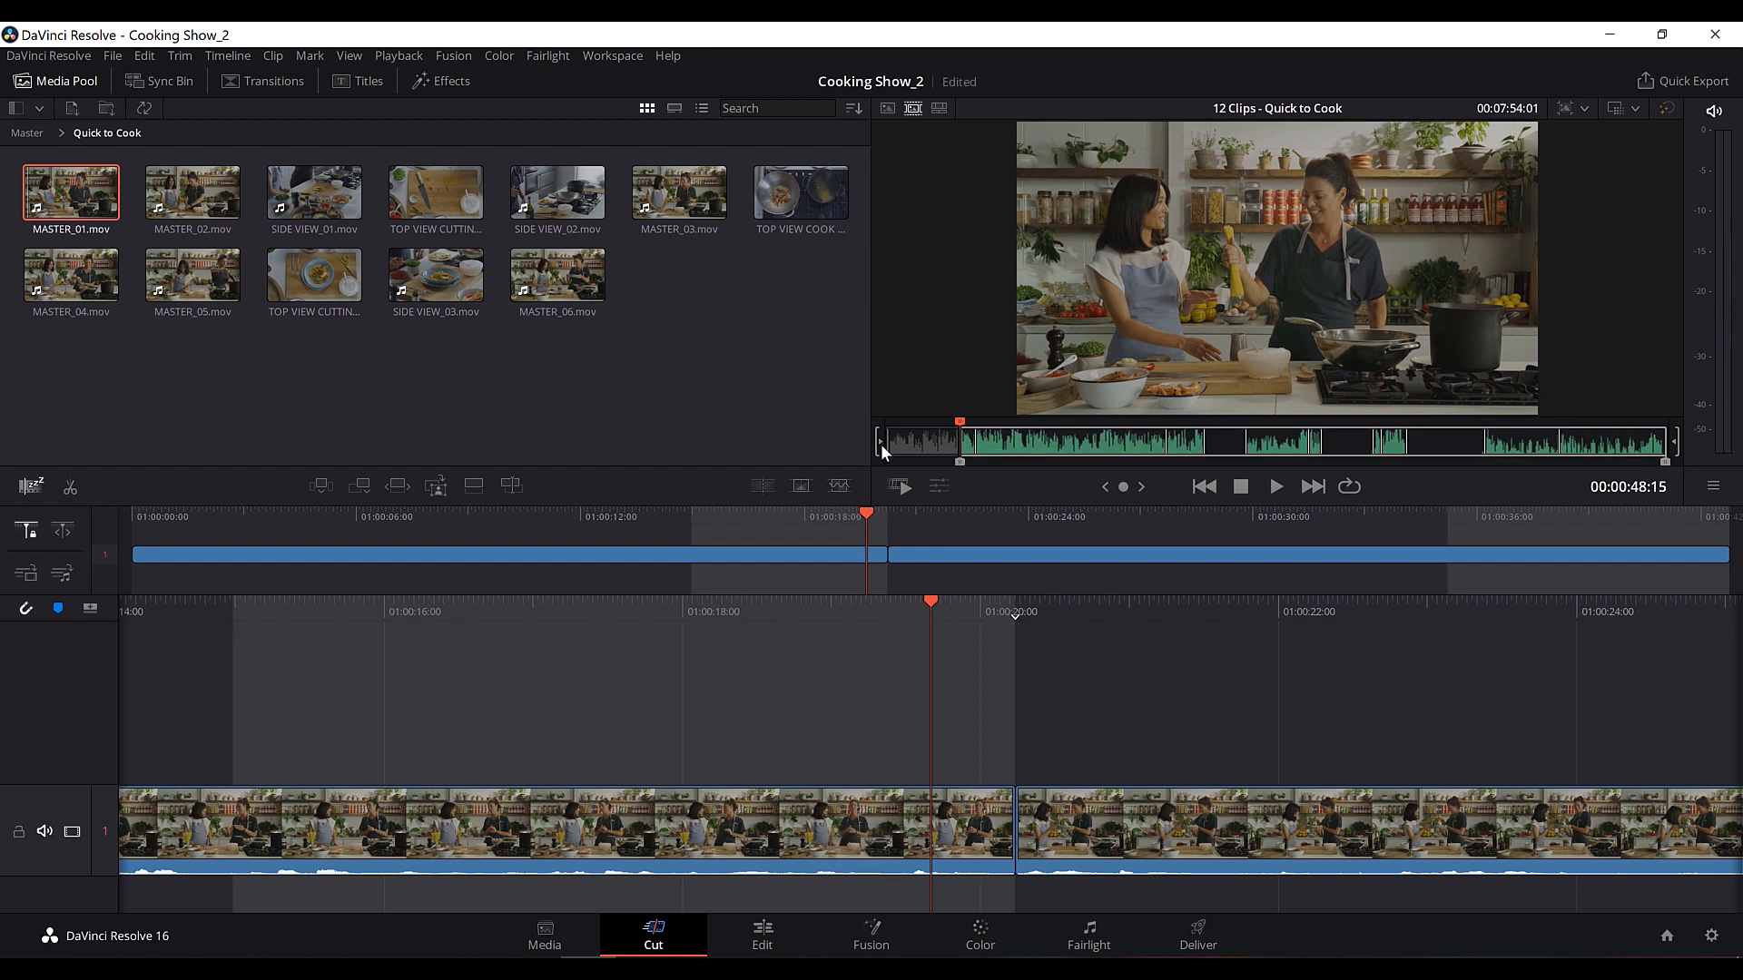
pyautogui.moveTo(876, 443)
pyautogui.mouseDown()
pyautogui.moveTo(893, 443)
pyautogui.moveTo(878, 447)
pyautogui.mouseUp()
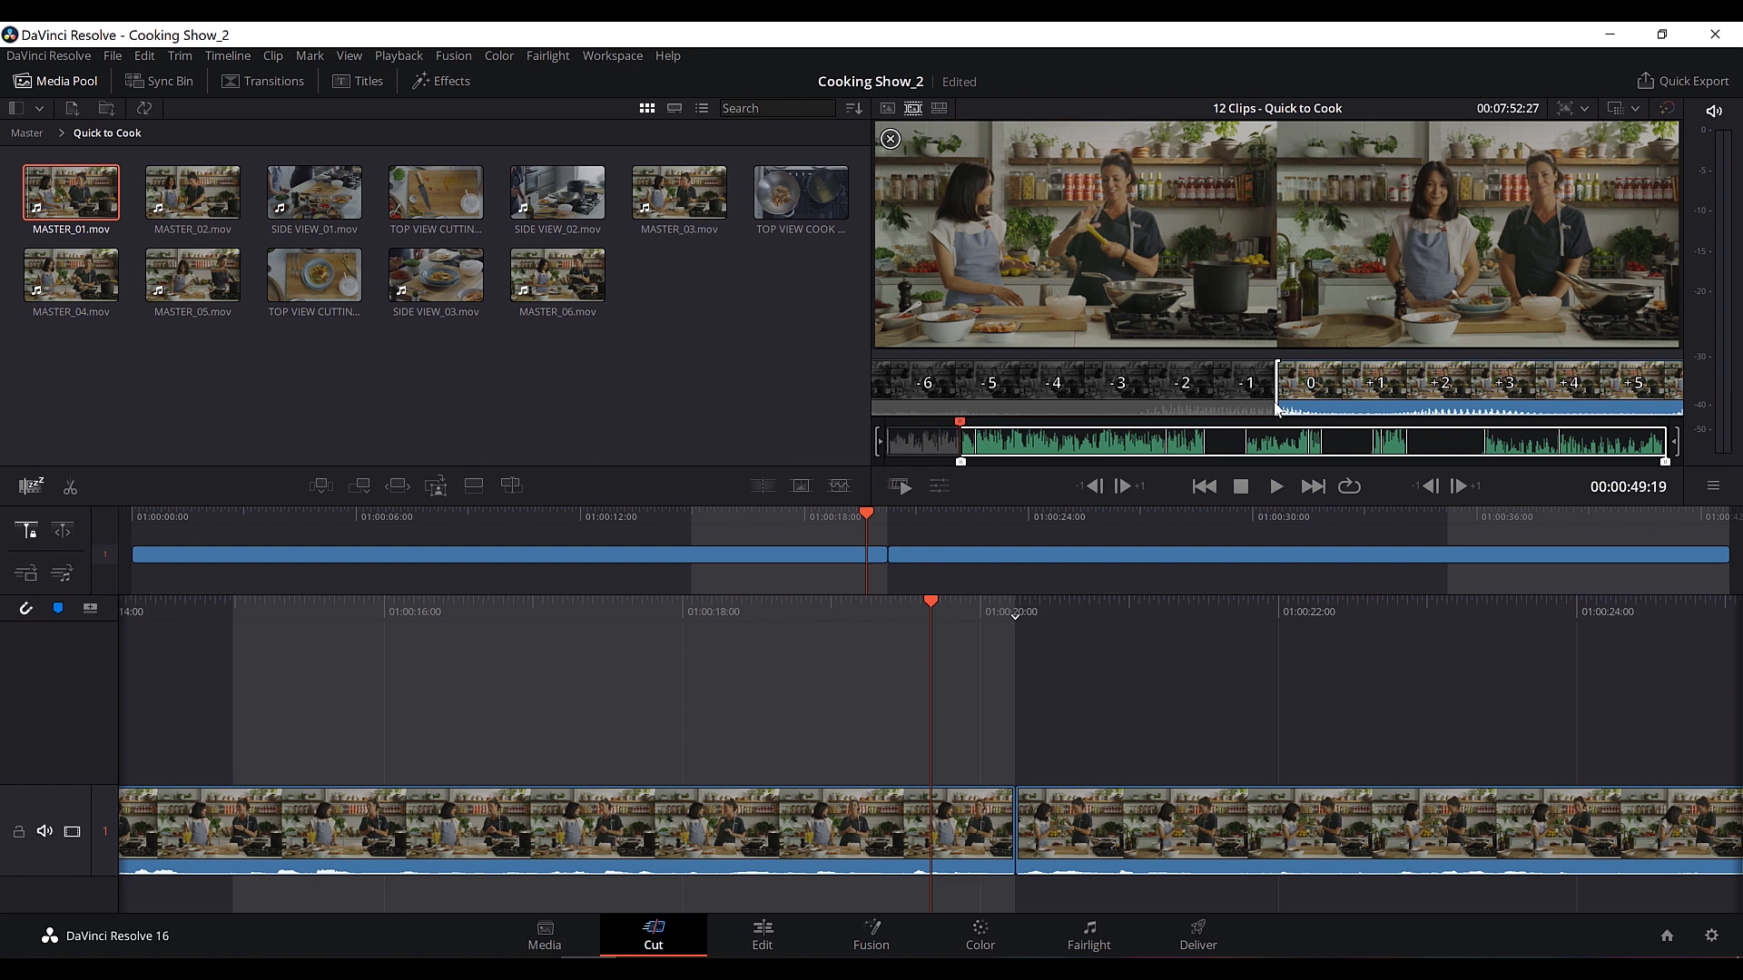
# Scrub the source tape to 00:01:55:09, jump back to the in point, and play the footage from there.
pyautogui.click(1055, 430)
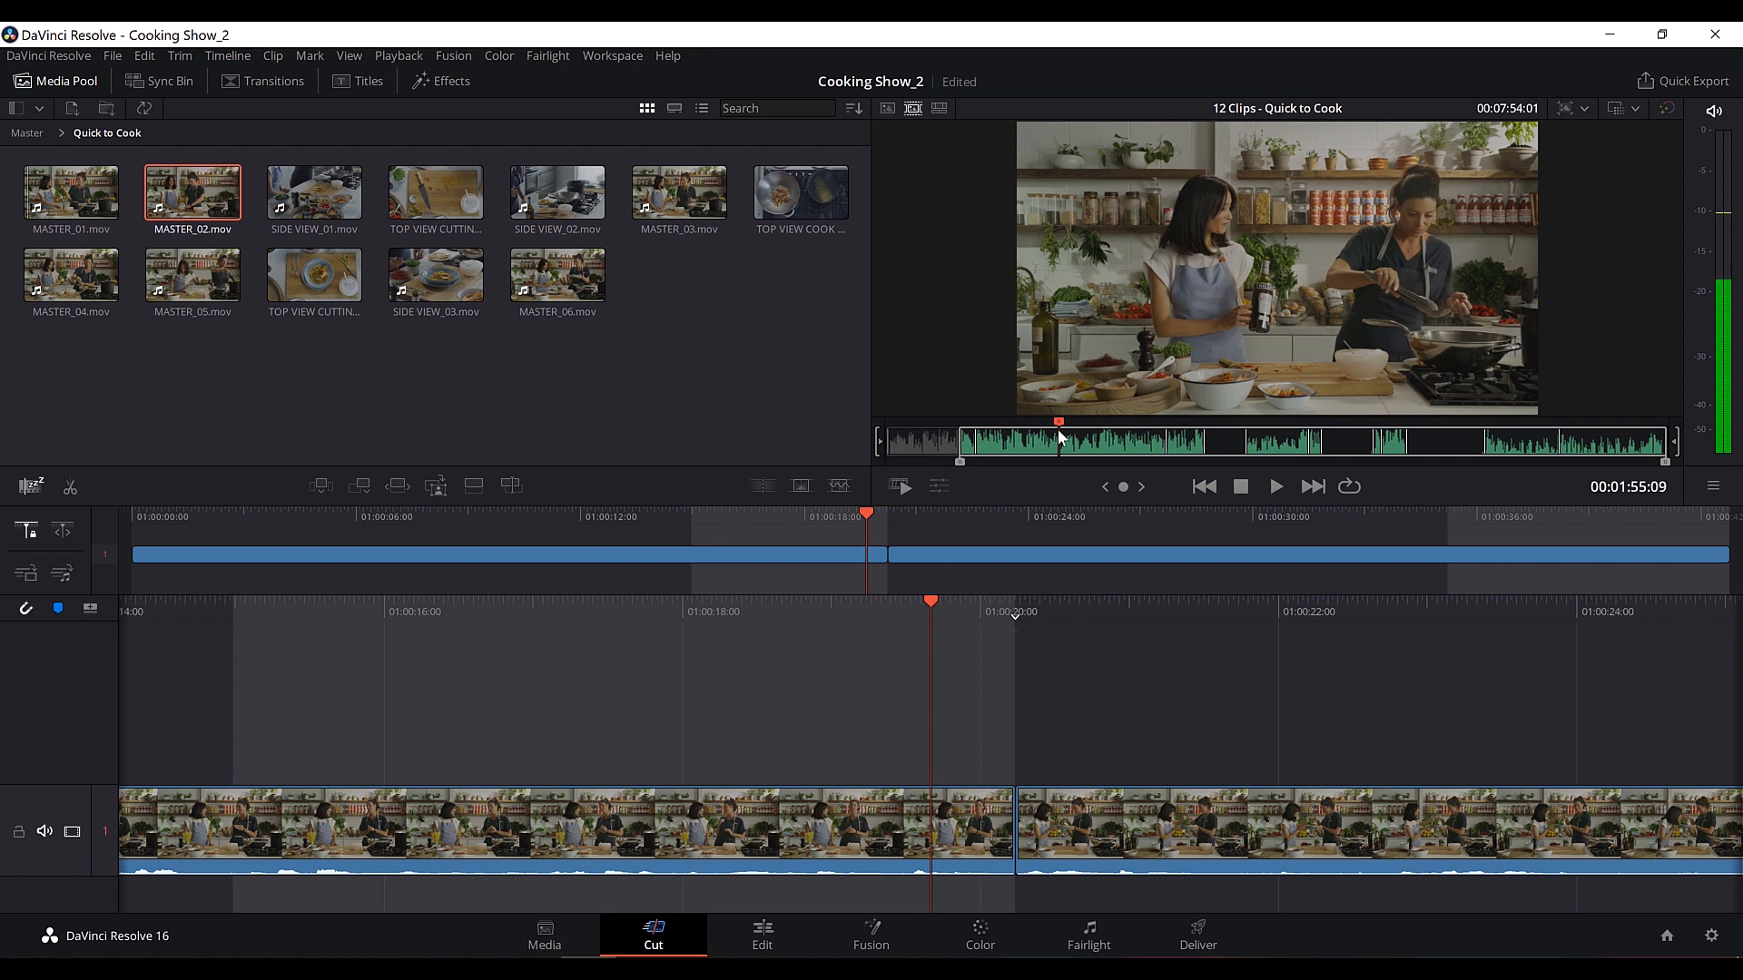
pyautogui.hotkey('shift', 'i')
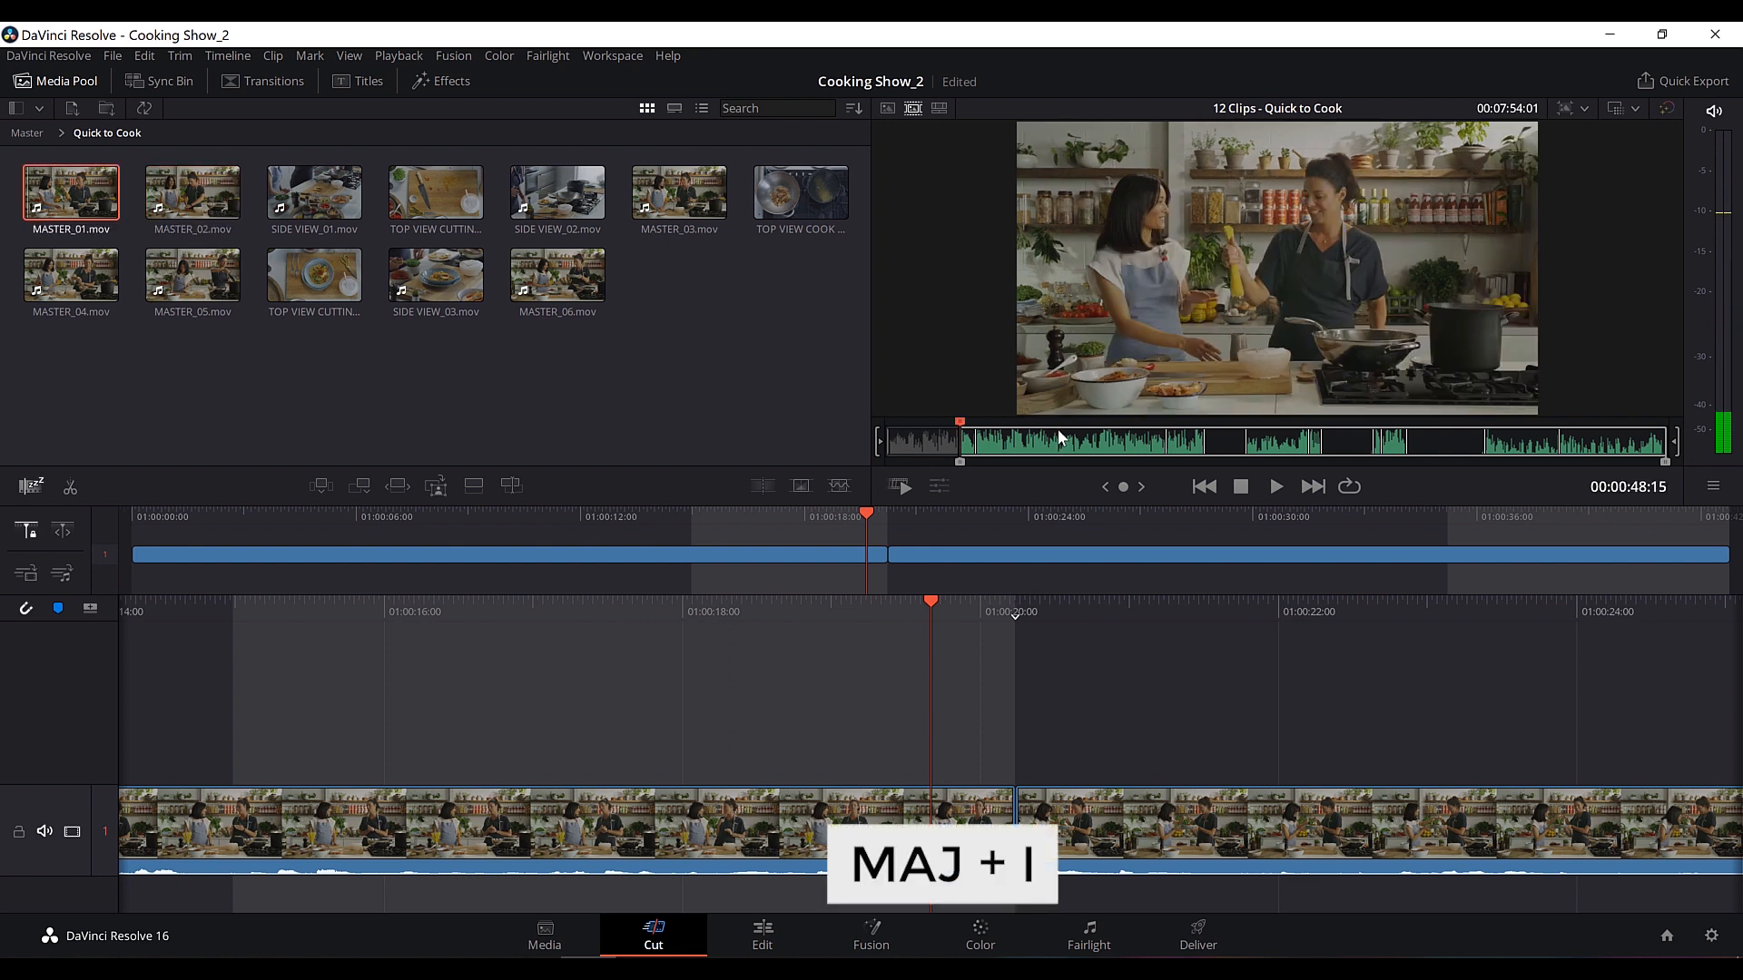
pyautogui.press('space')
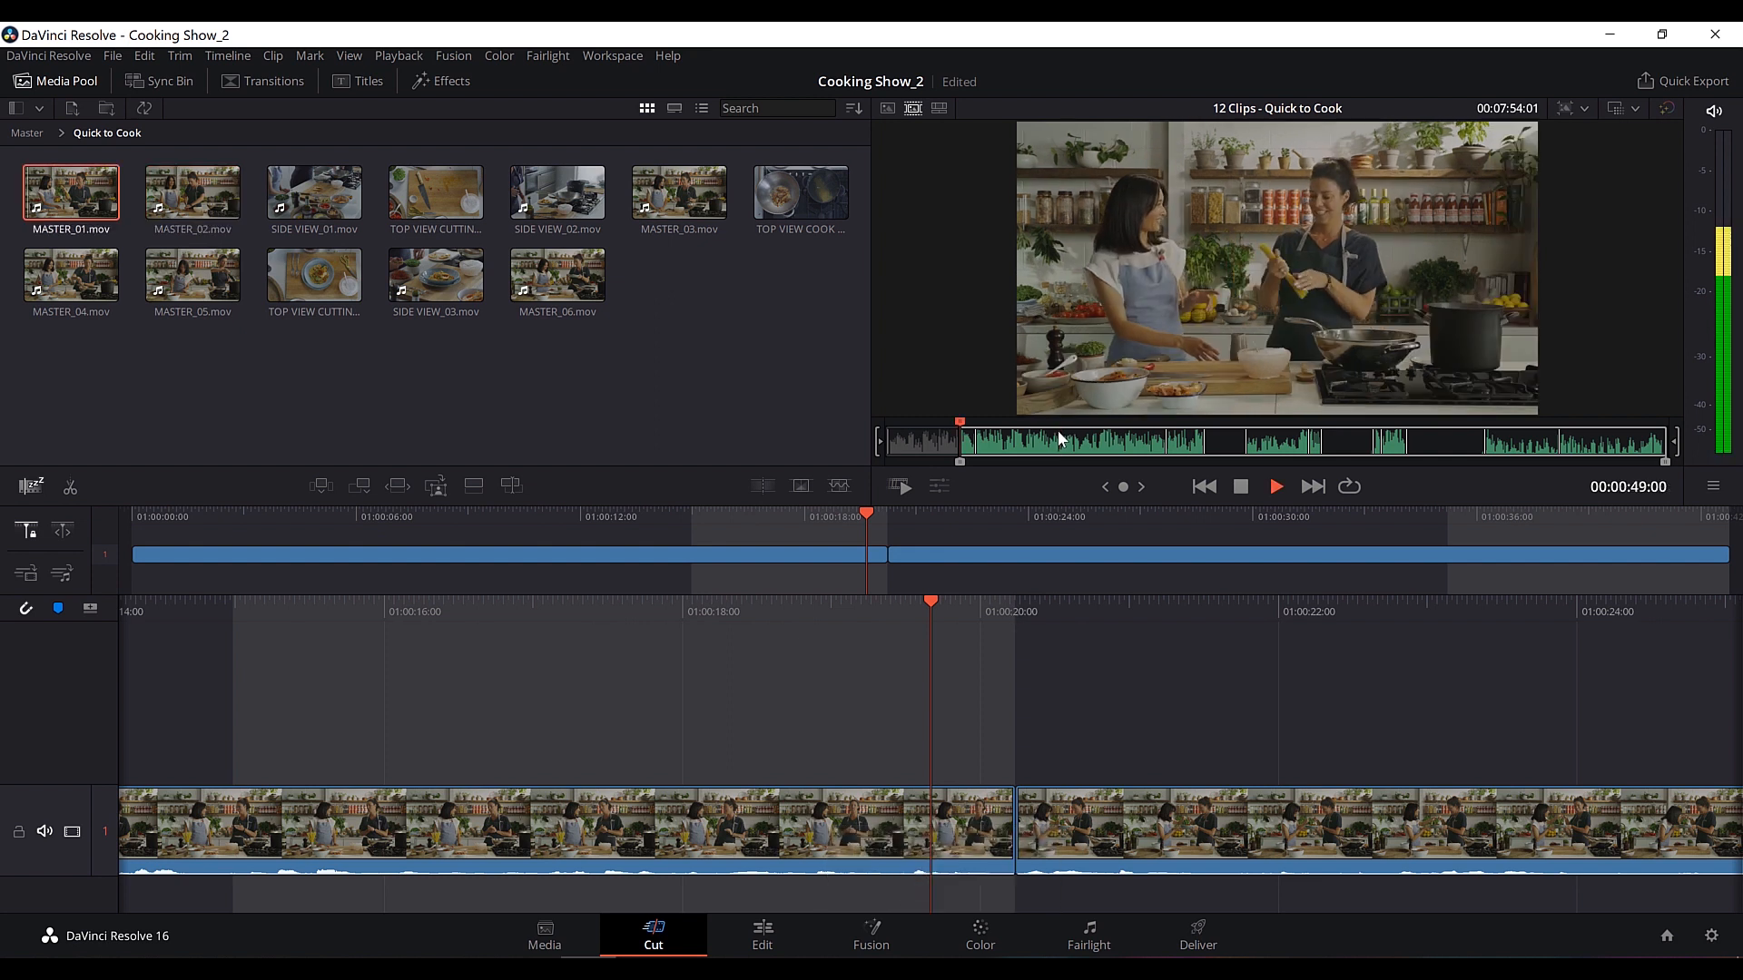
pyautogui.press('space')
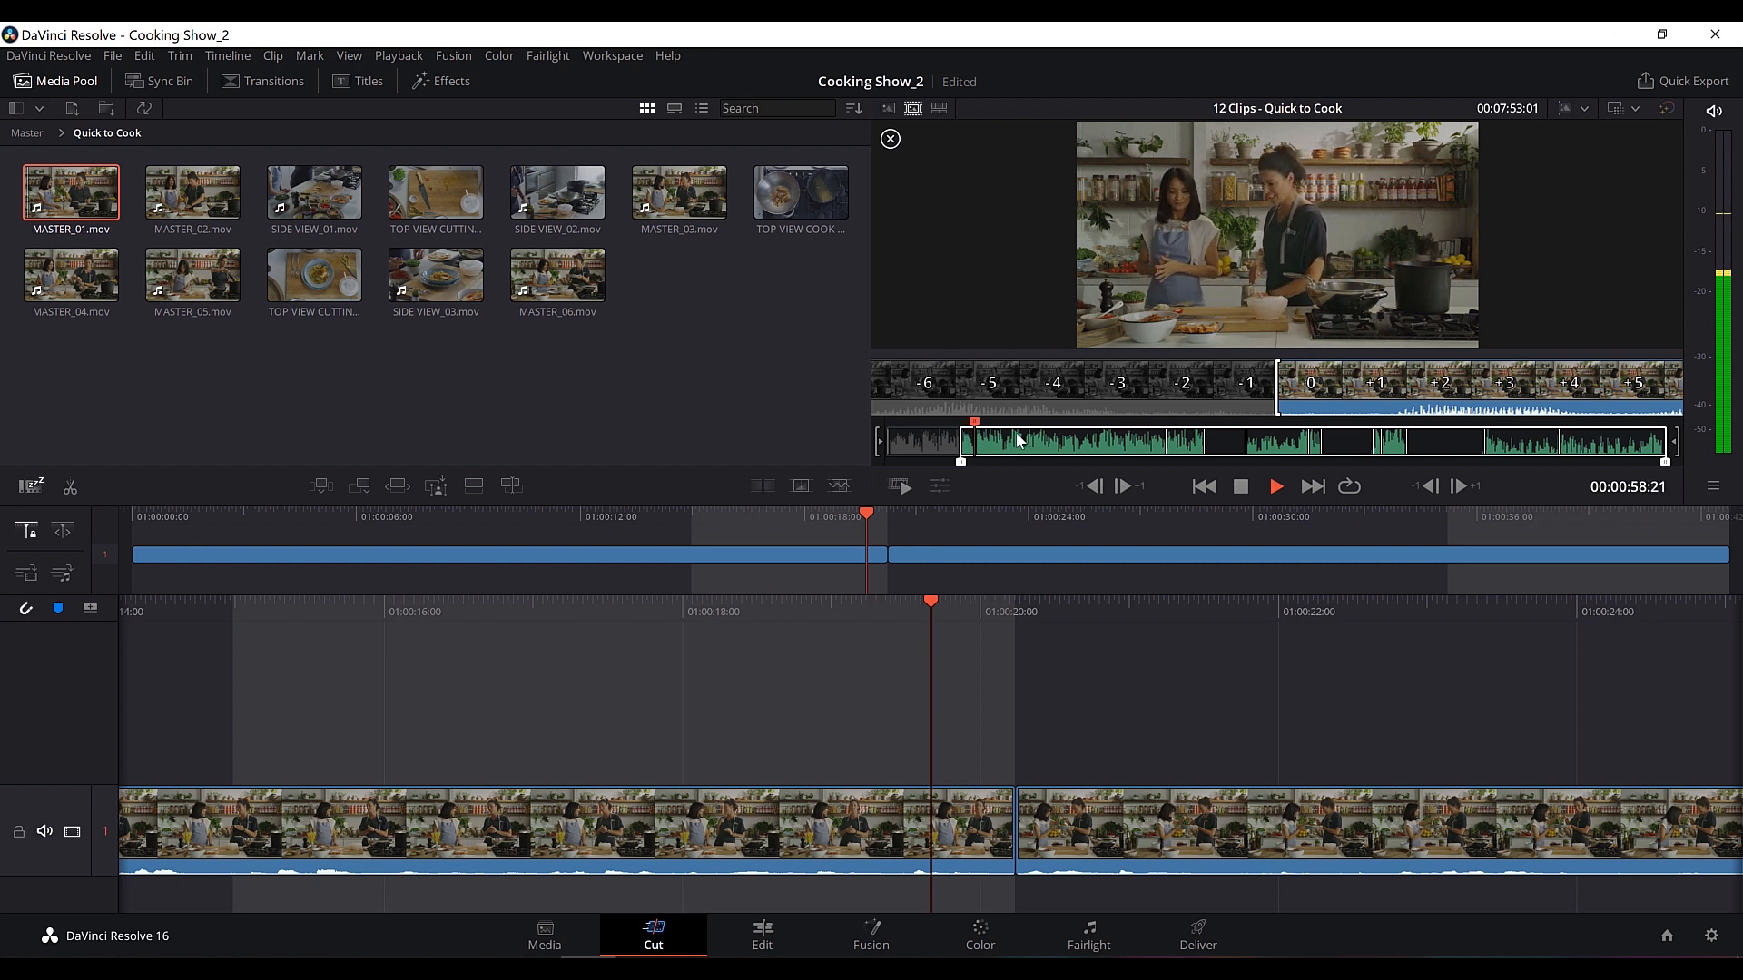
# Mark an out point at 00:00:59:20 in MASTER_01.mov and trim it back to make the selection 00:00:09:28 long.
pyautogui.press('space')
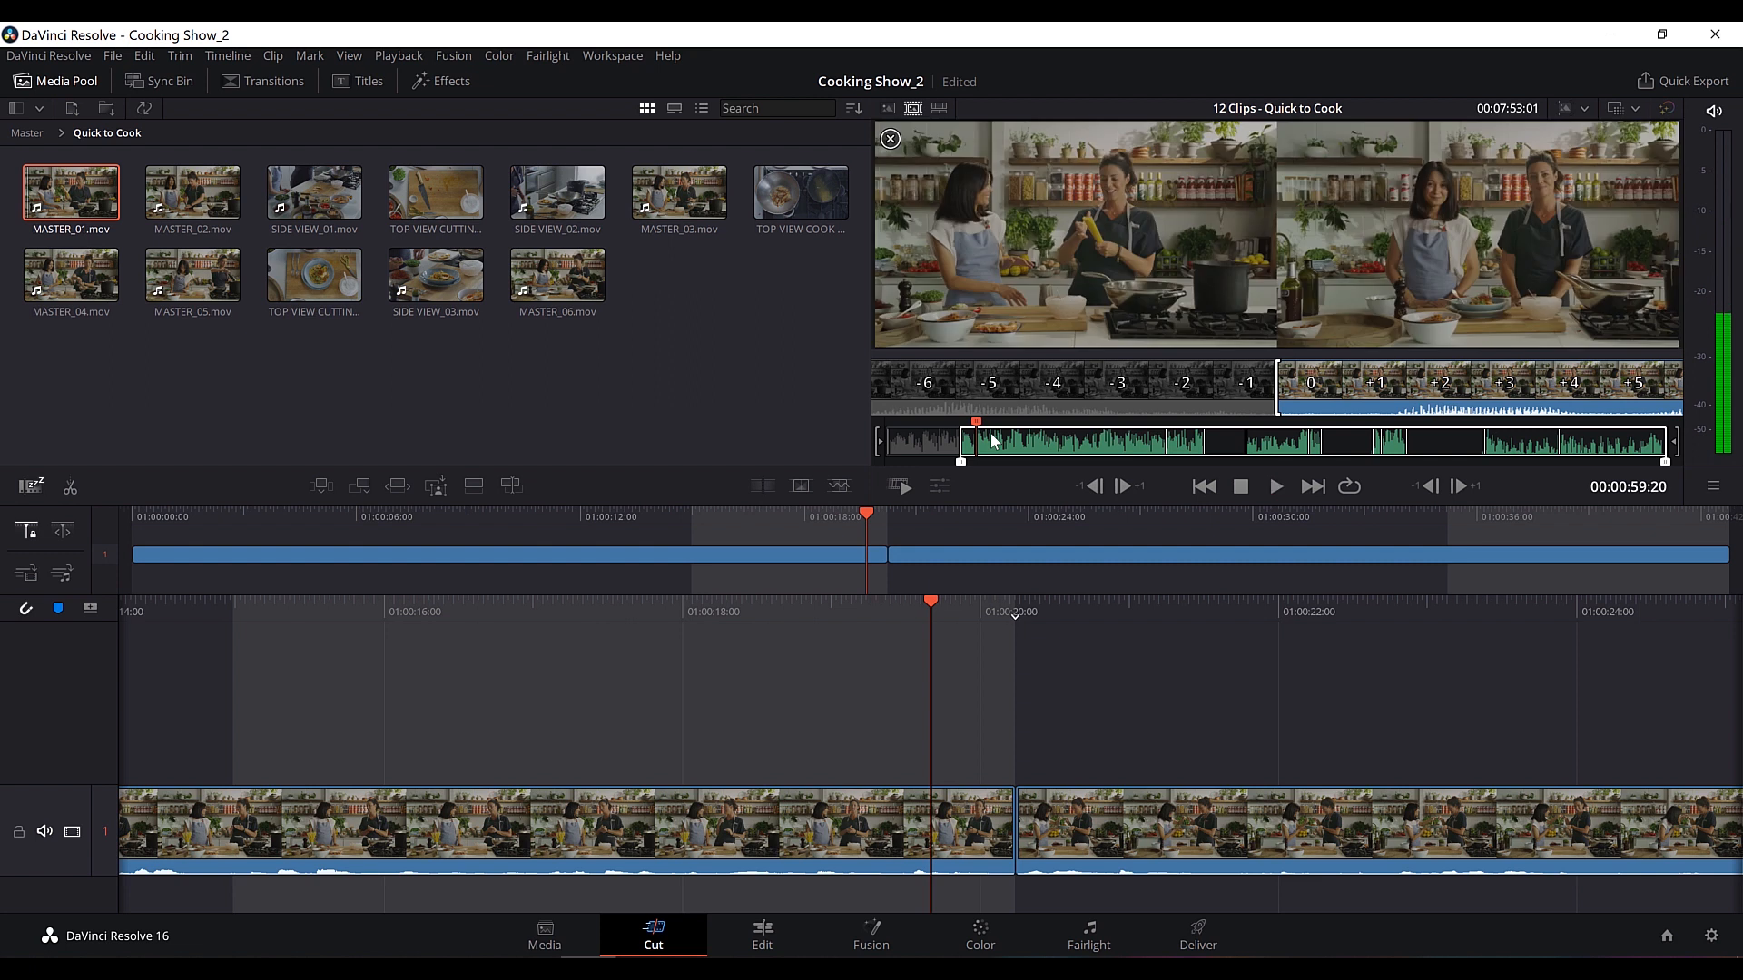
pyautogui.press('o')
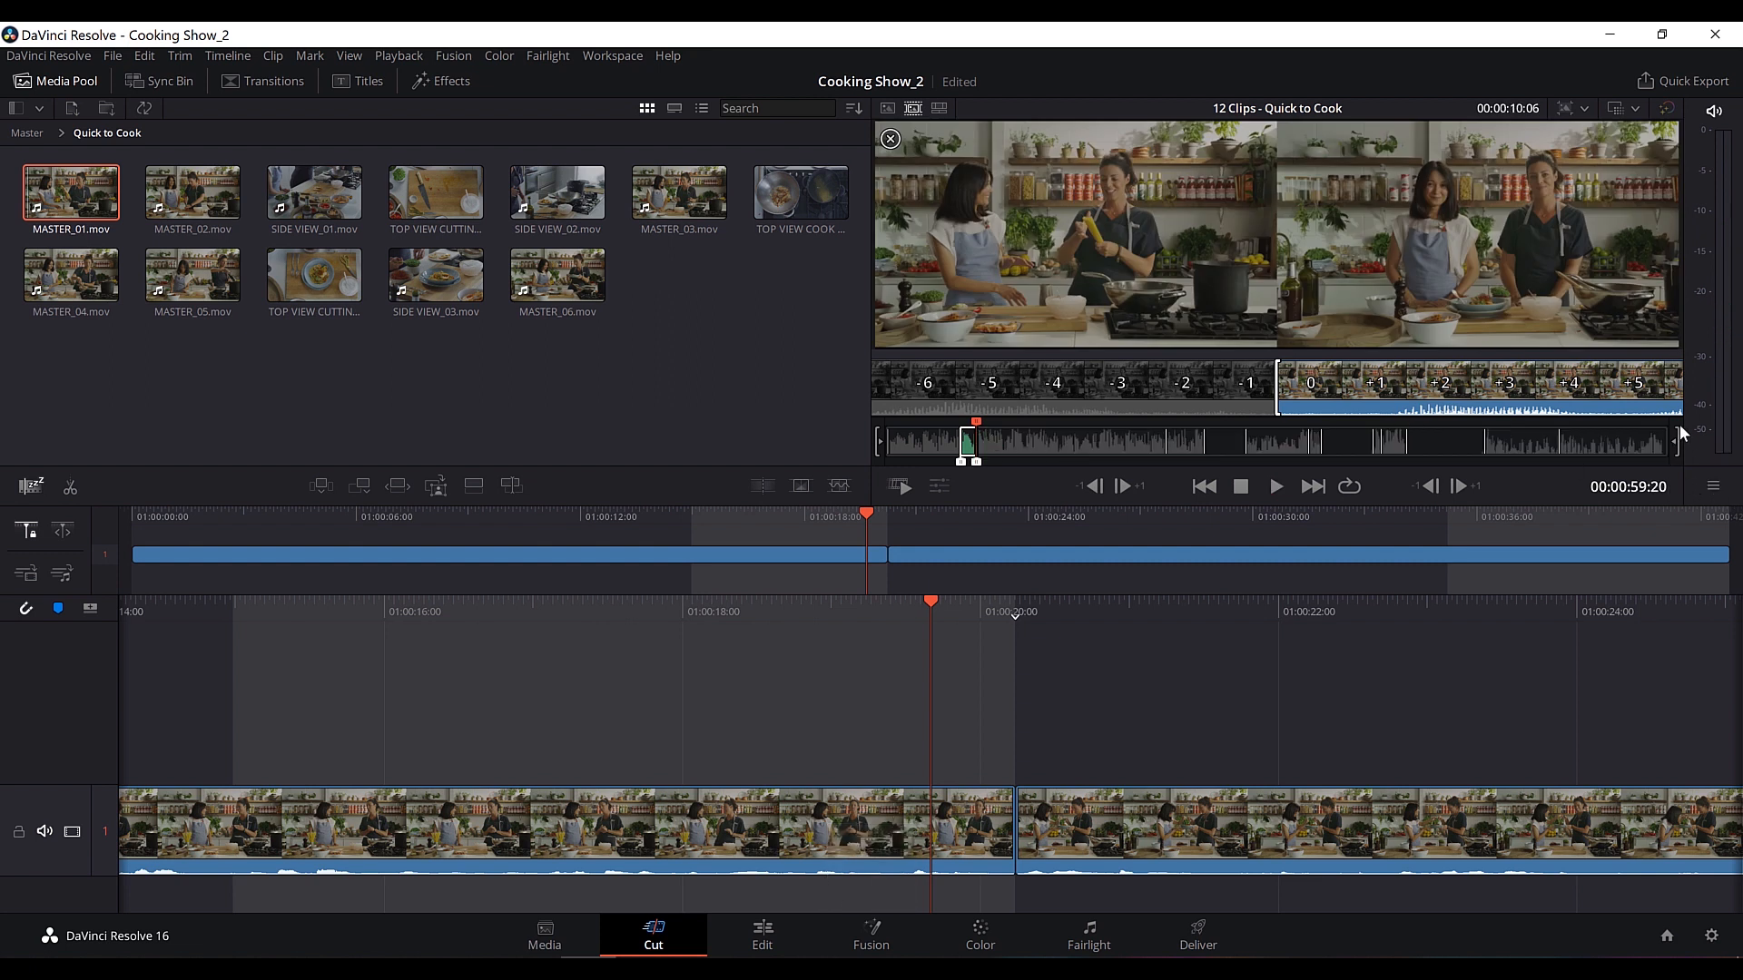
pyautogui.moveTo(1676, 443); pyautogui.dragTo(1607, 443)
pyautogui.moveTo(976, 442); pyautogui.dragTo(987, 440)
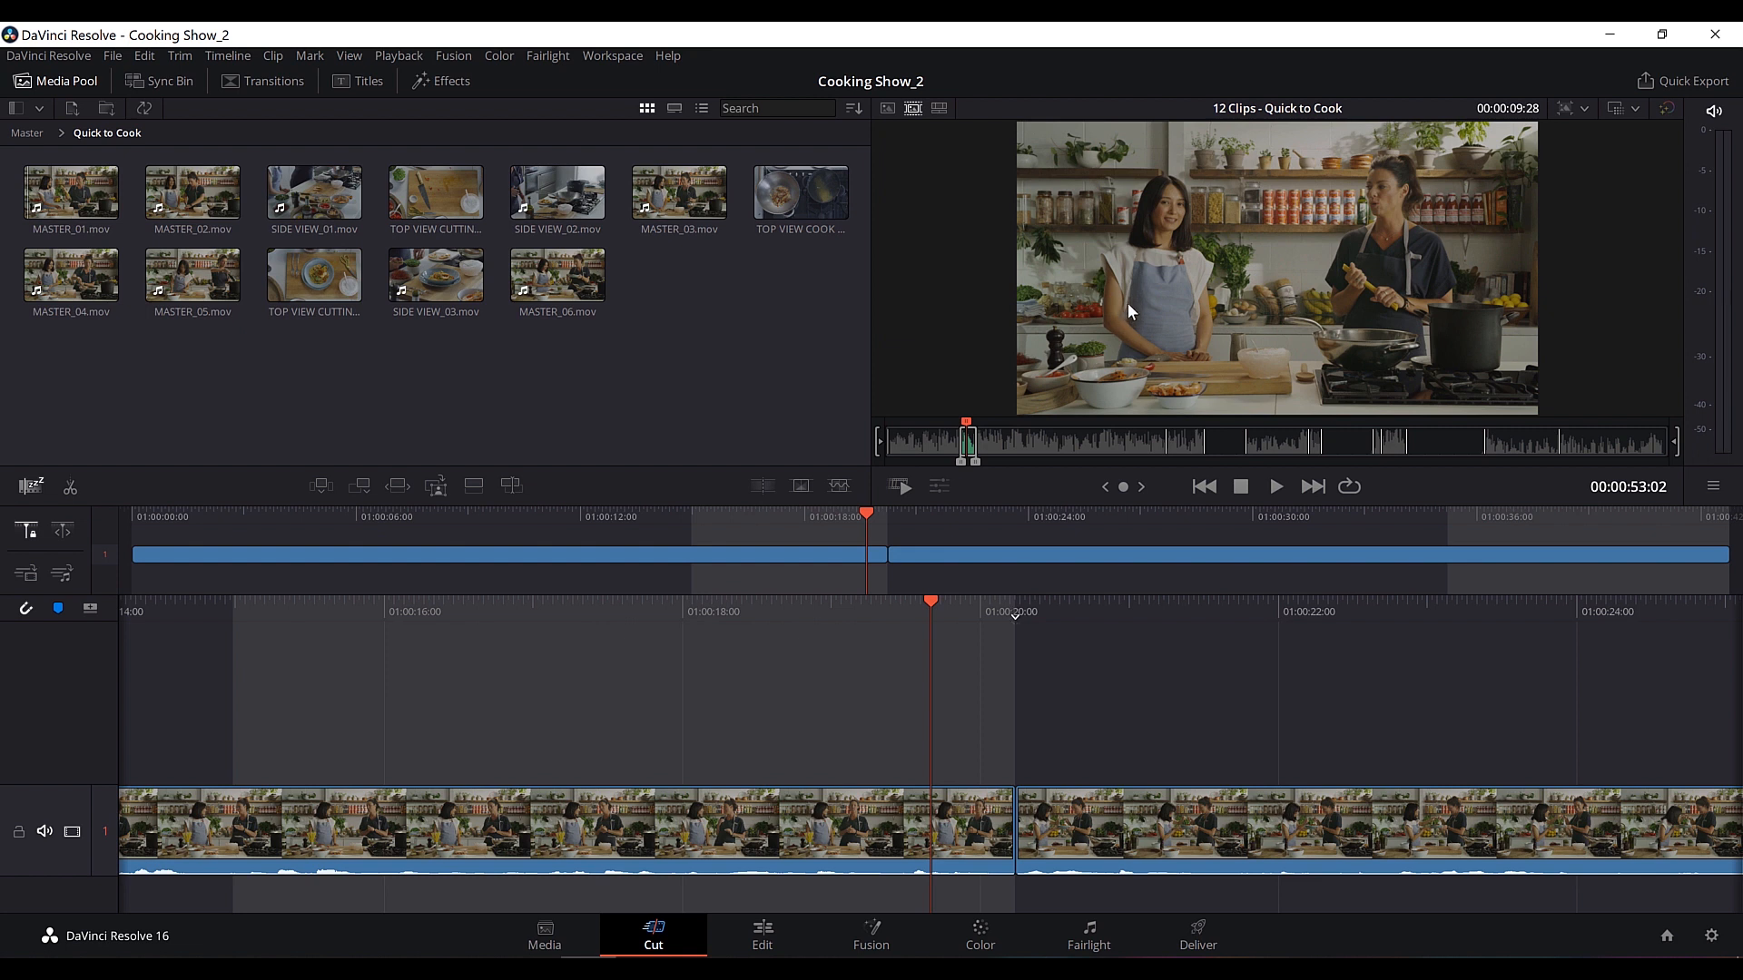
# Smart-insert the marked MASTER_01.mov section between the two clips in Timeline 1 and review the first join at 01:00:20:07.
pyautogui.moveTo(1127, 304); pyautogui.dragTo(953, 467)
pyautogui.press('F9')
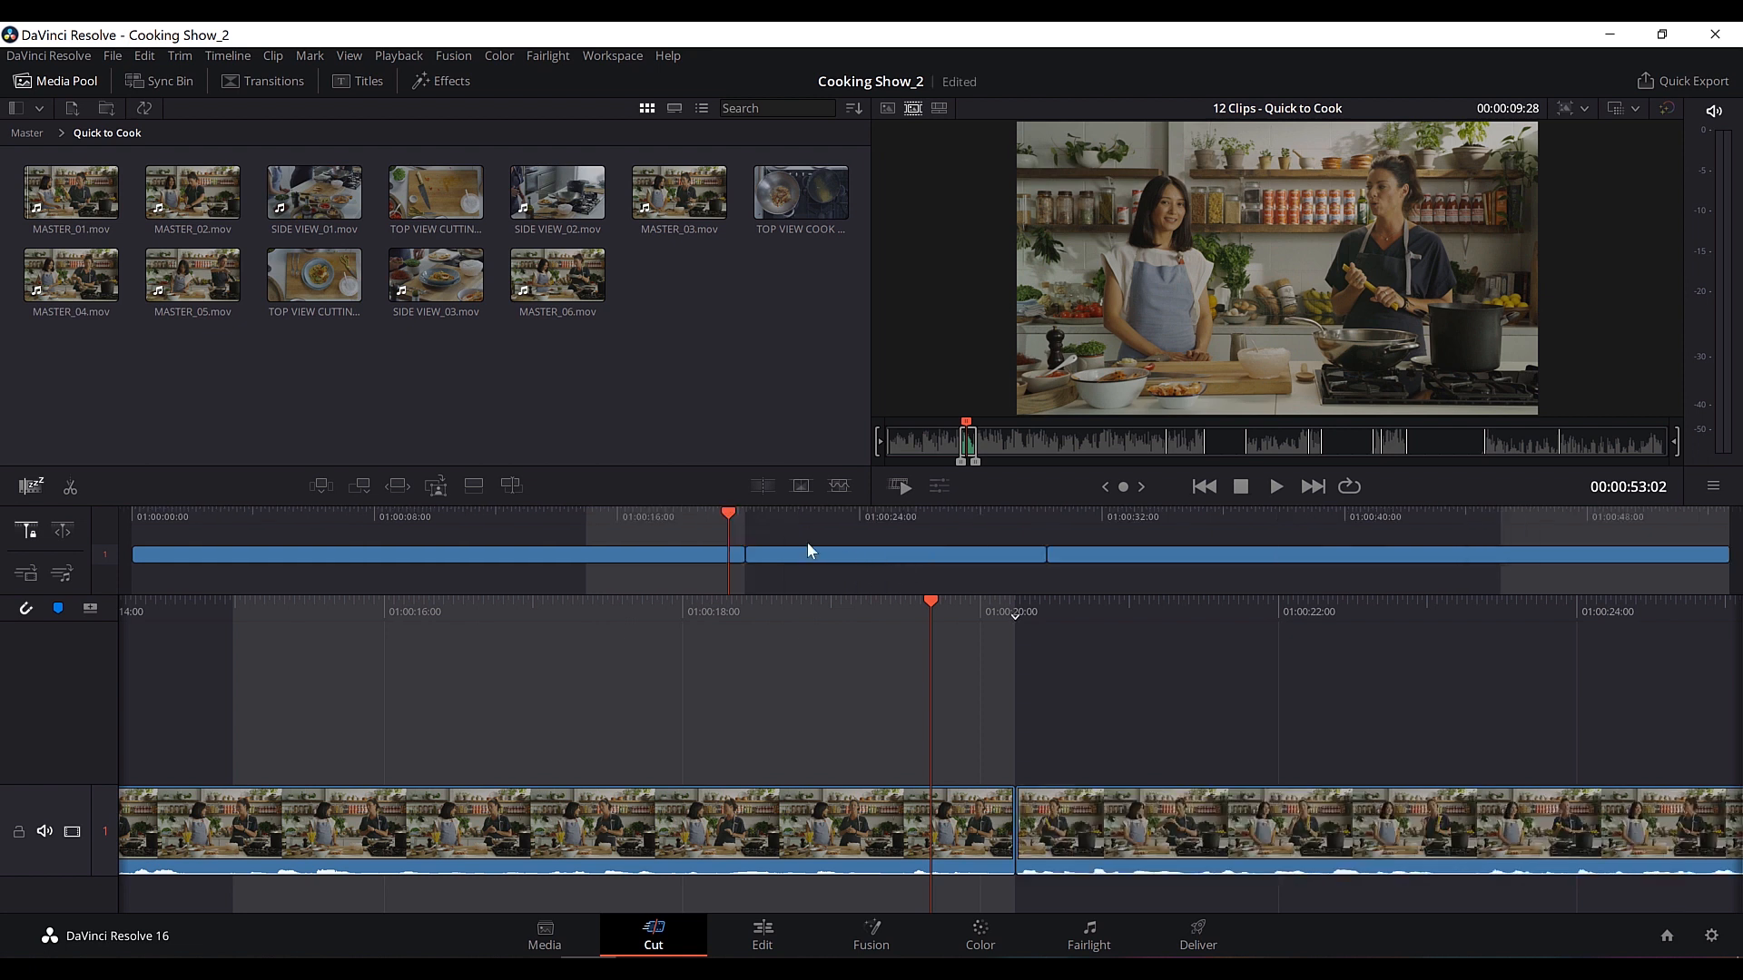
pyautogui.moveTo(730, 519); pyautogui.dragTo(738, 521)
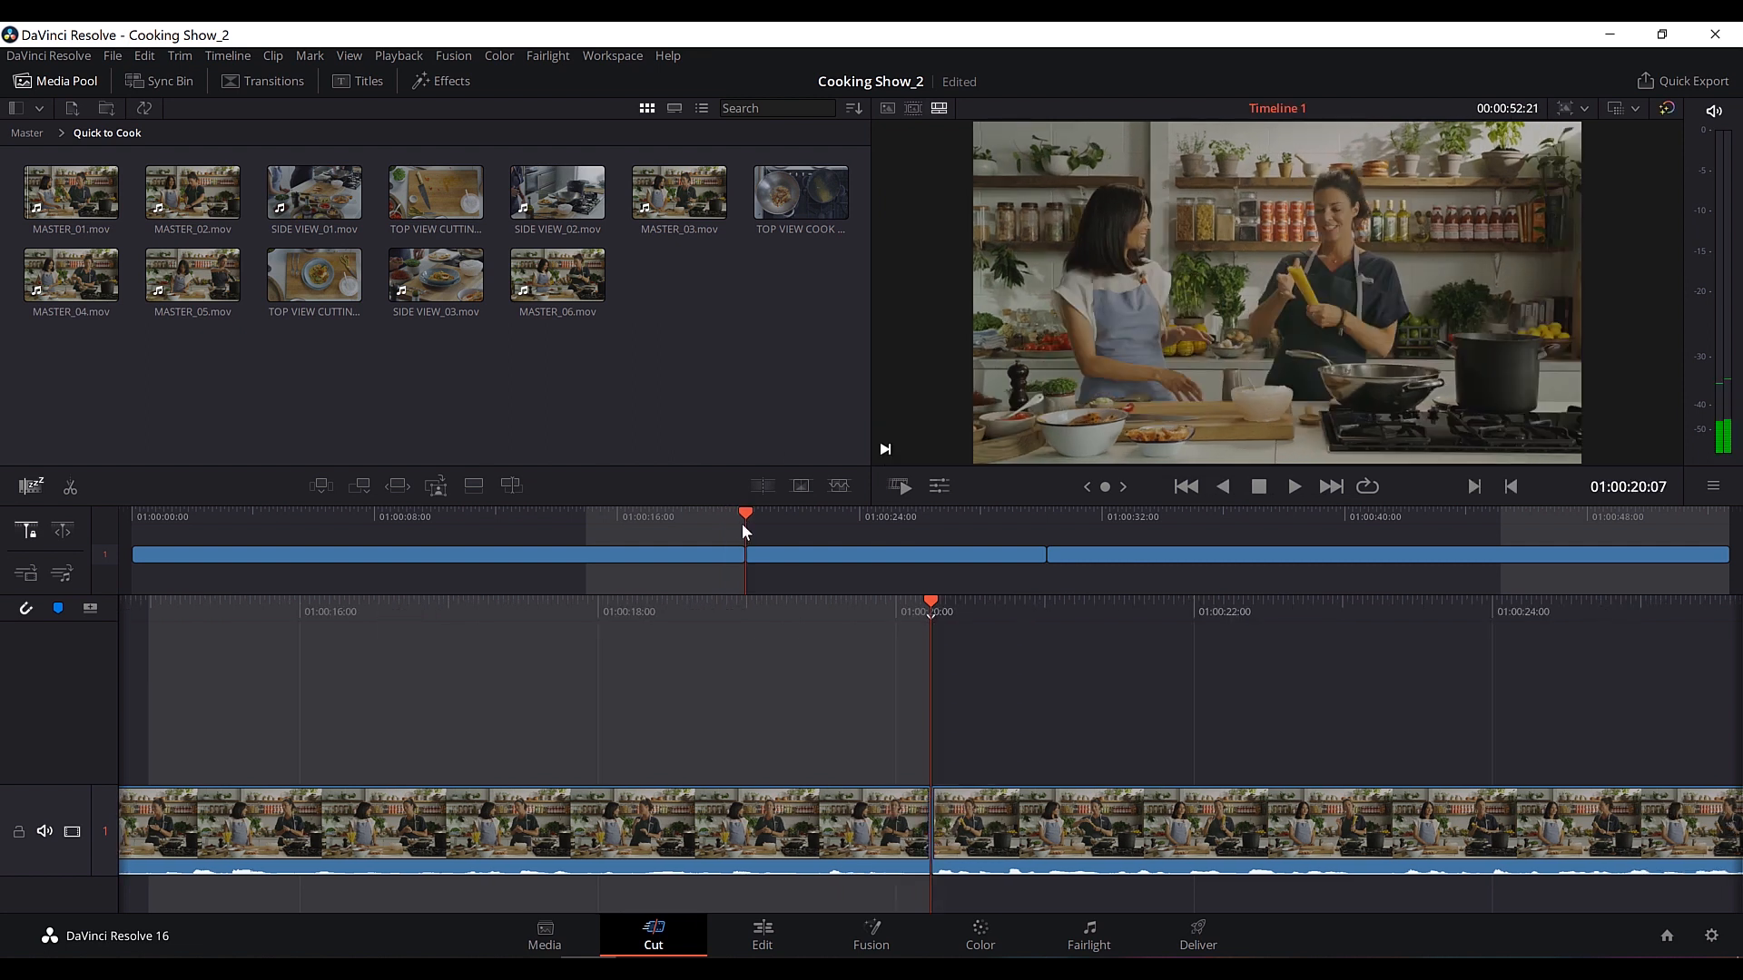
pyautogui.press('space')
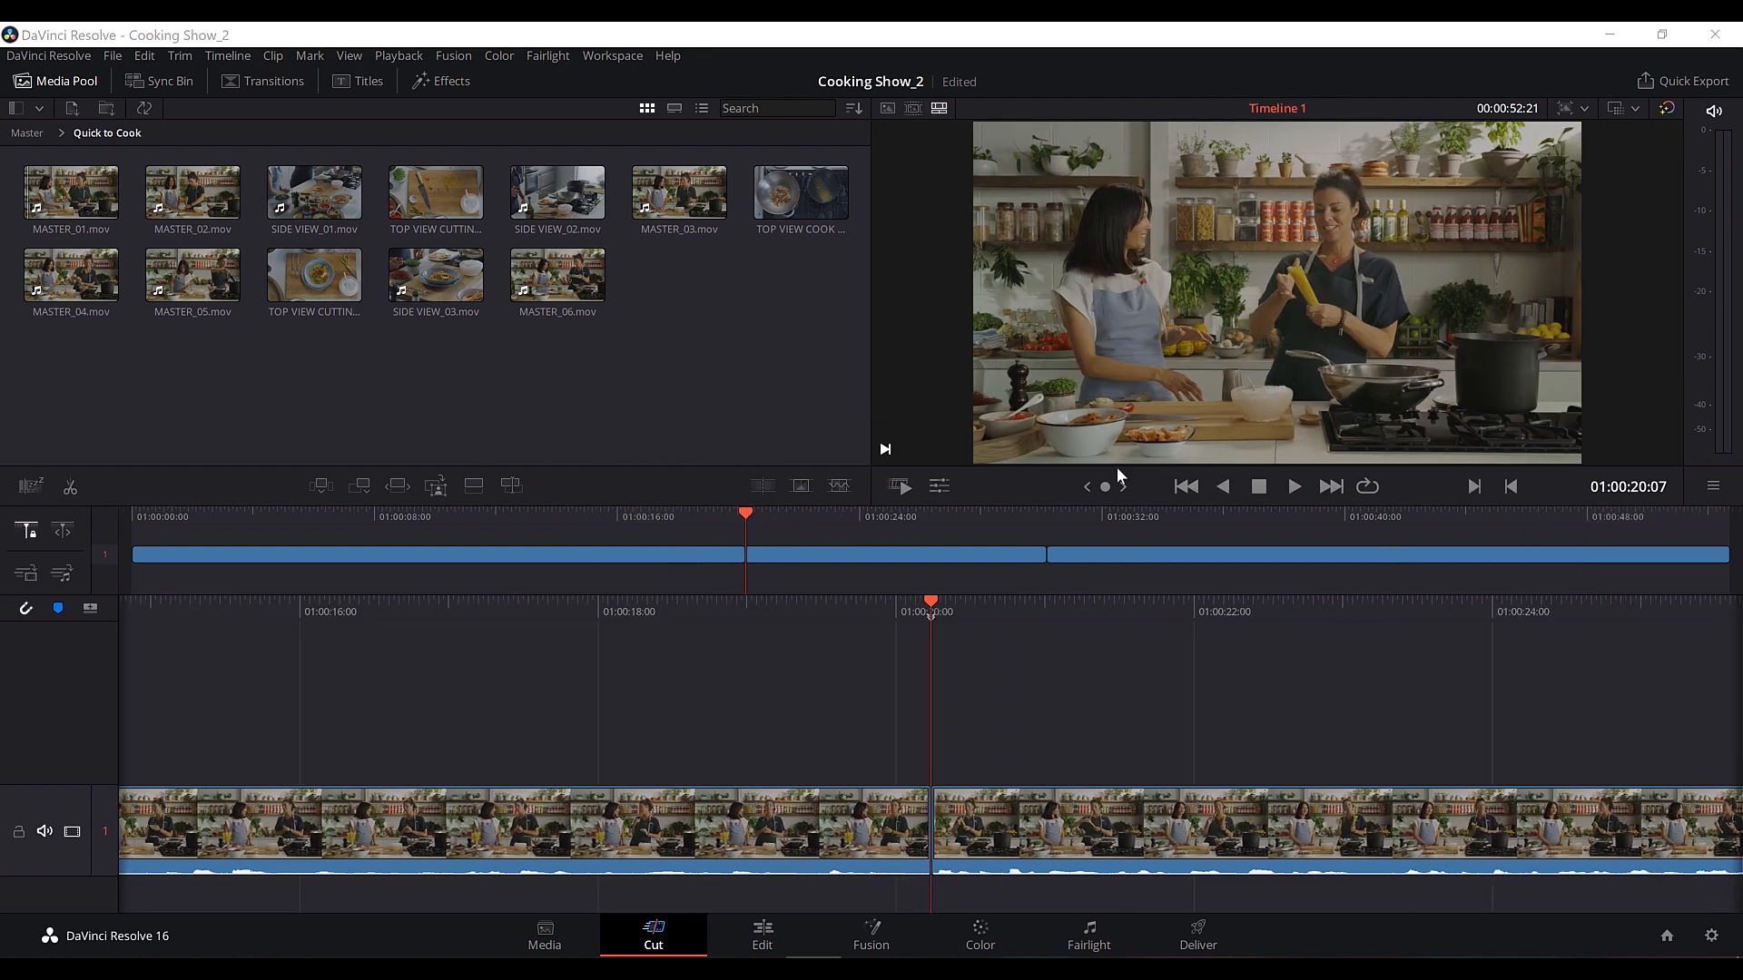
# Return to the source tape and mark the flambé section of MASTER_02.mov from 00:02:19:09 to 00:02:27:12.
pyautogui.click(933, 108)
pyautogui.moveTo(1034, 429); pyautogui.dragTo(1120, 486)
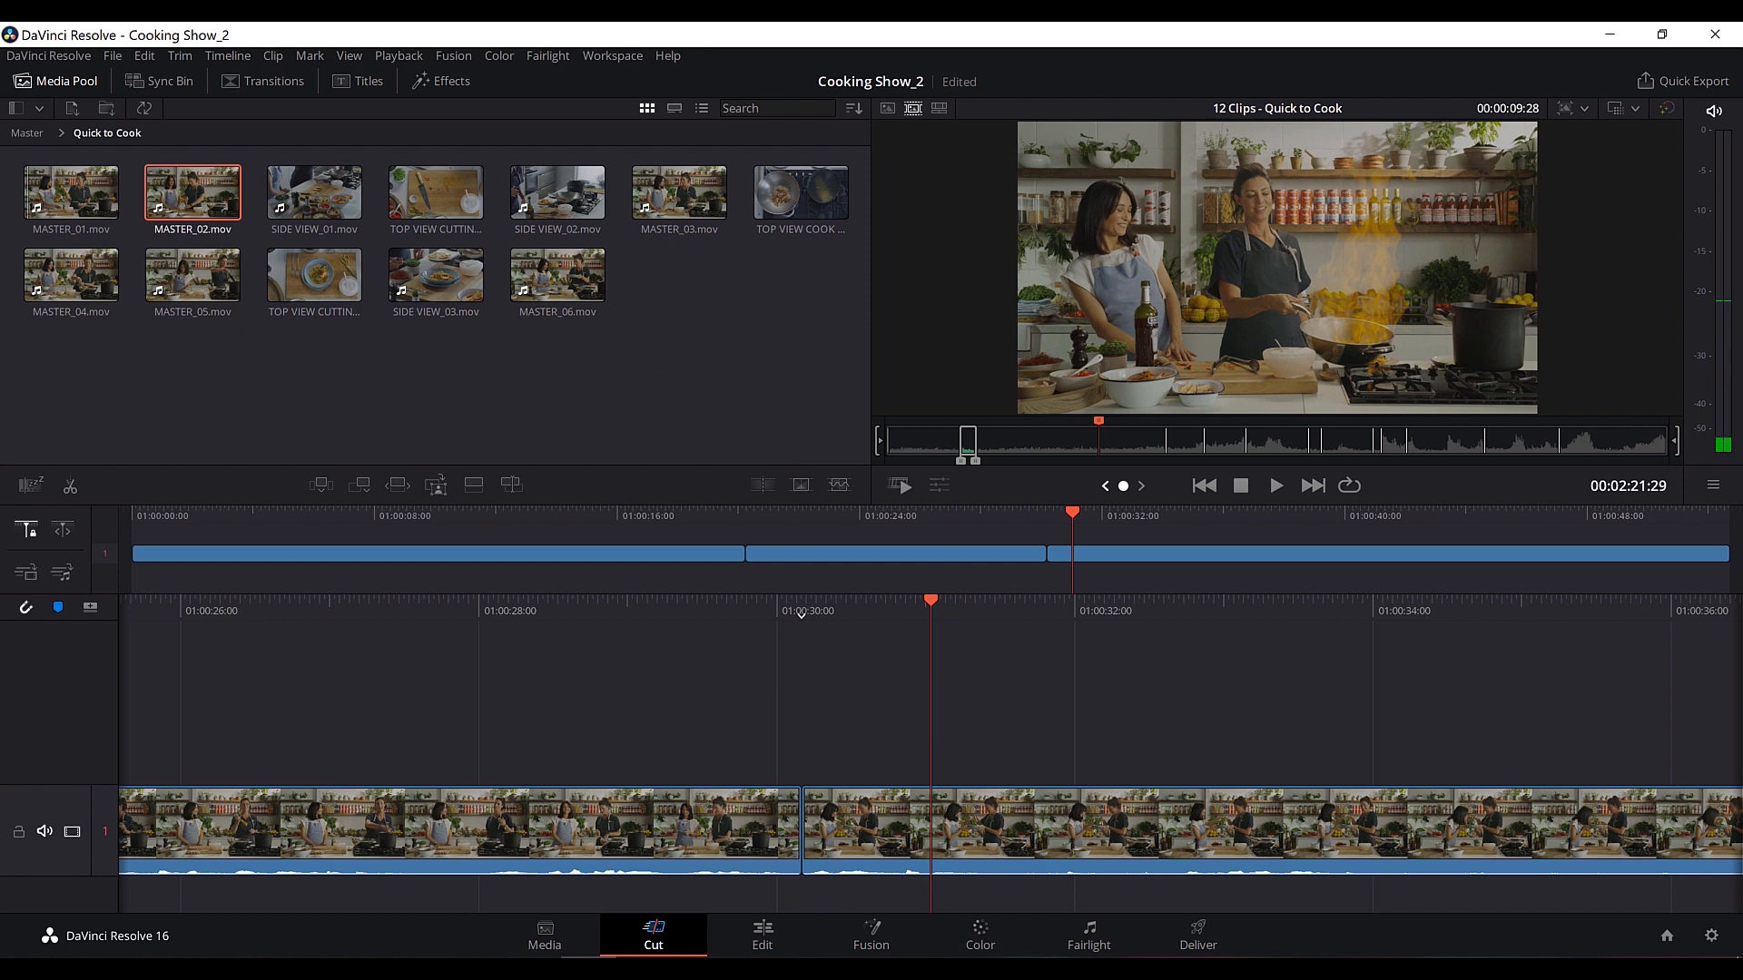
pyautogui.moveTo(1120, 486); pyautogui.dragTo(1123, 486)
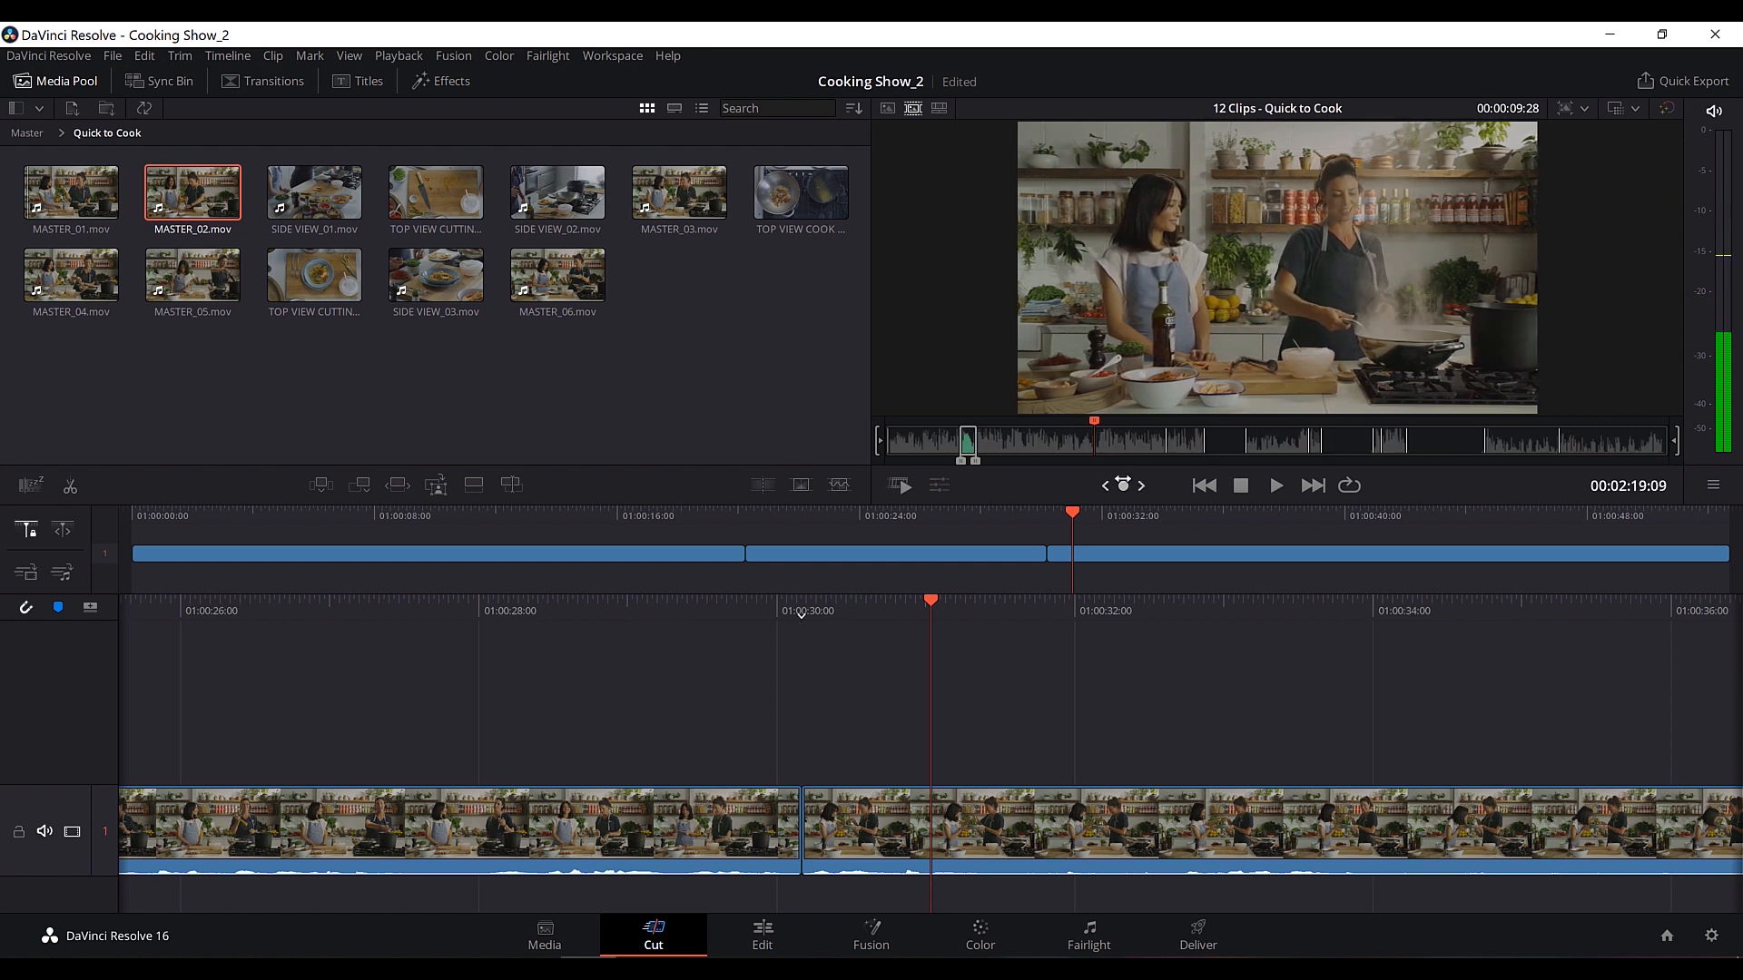
pyautogui.press('i')
pyautogui.press('i')
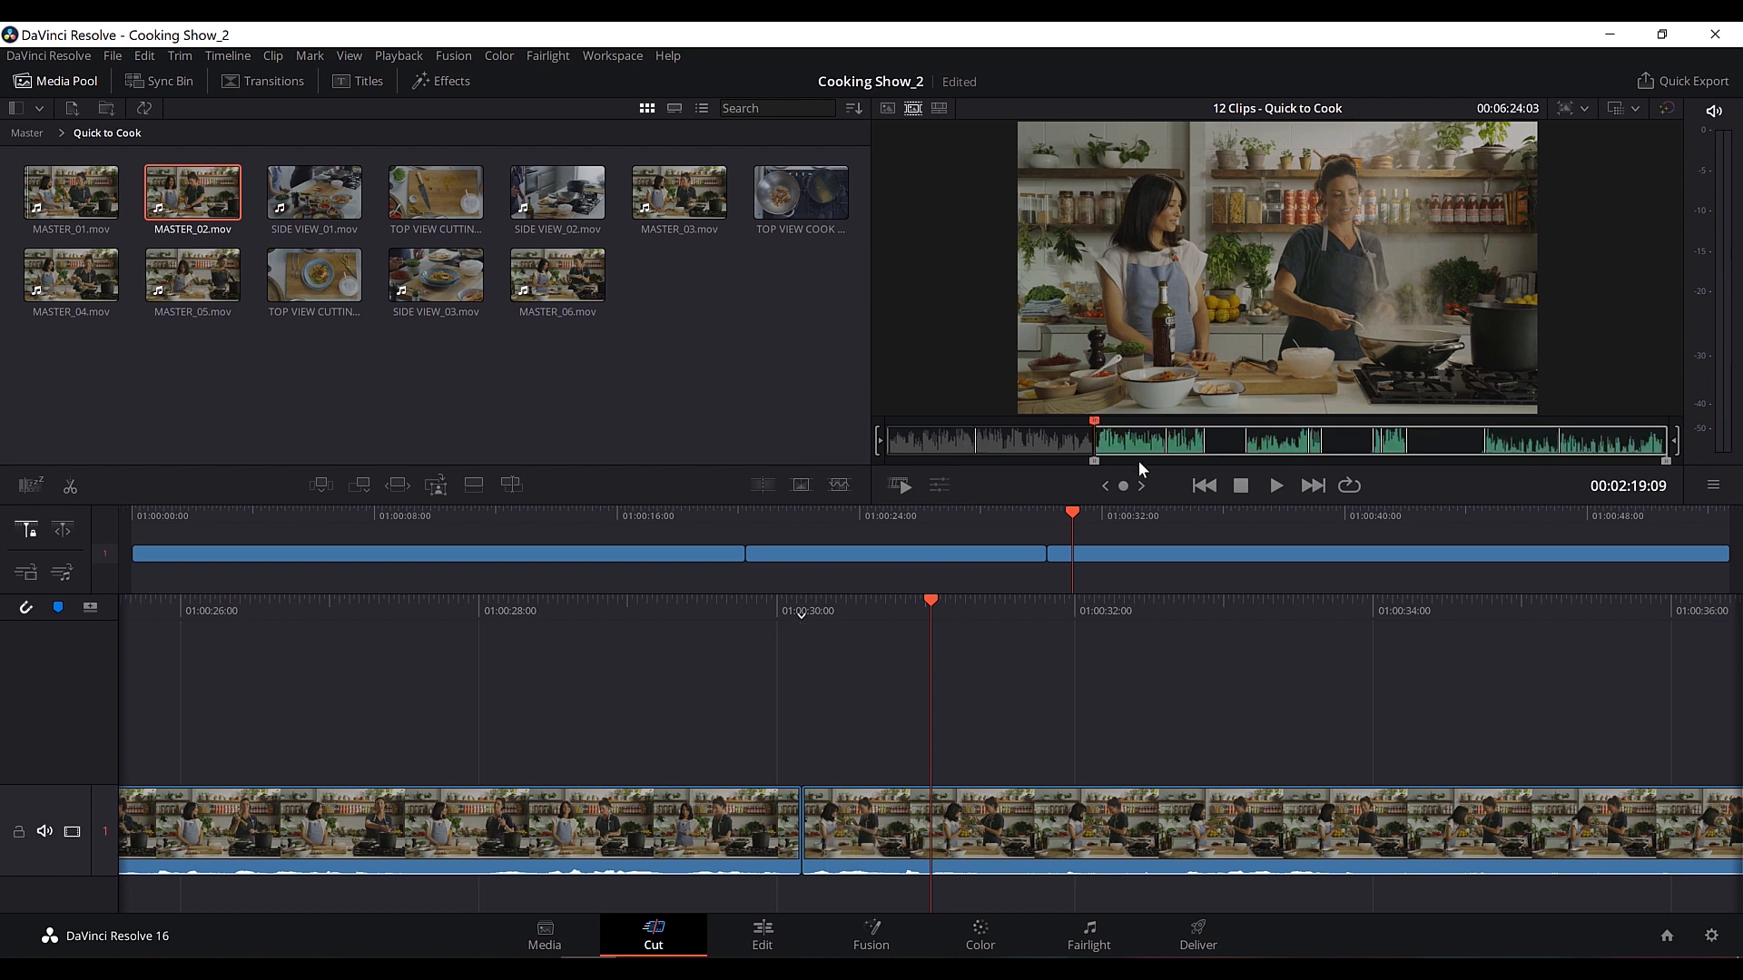
pyautogui.moveTo(1129, 485); pyautogui.dragTo(1118, 485)
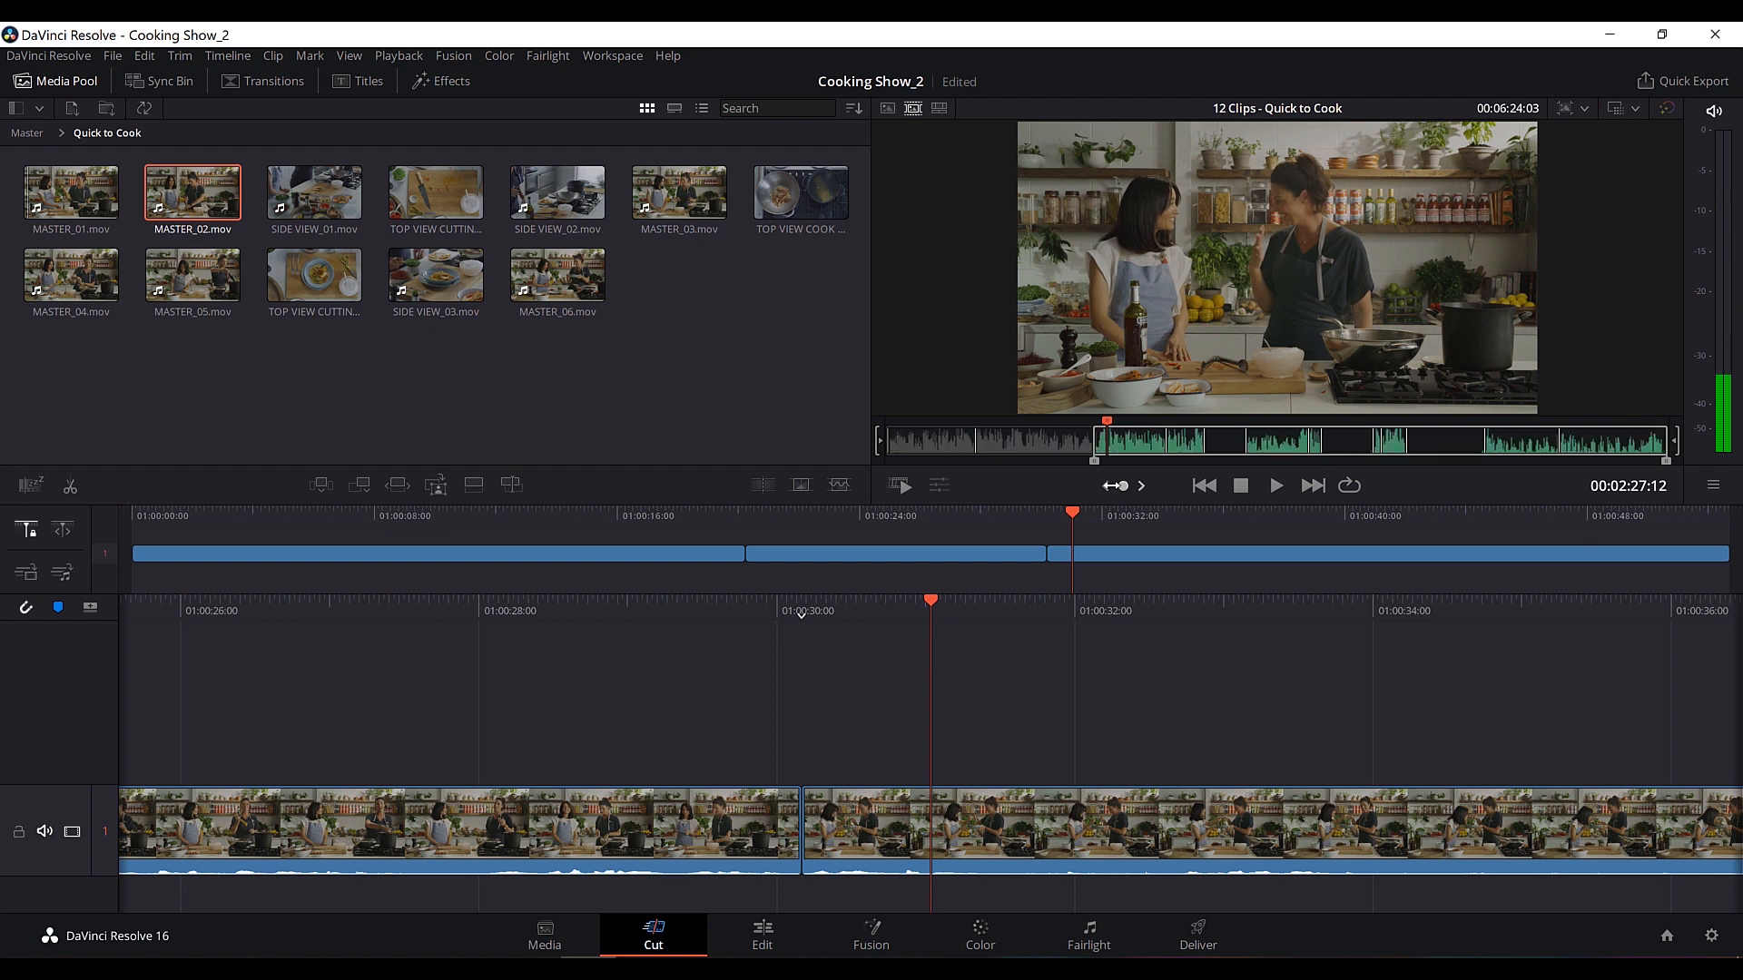
pyautogui.press('o')
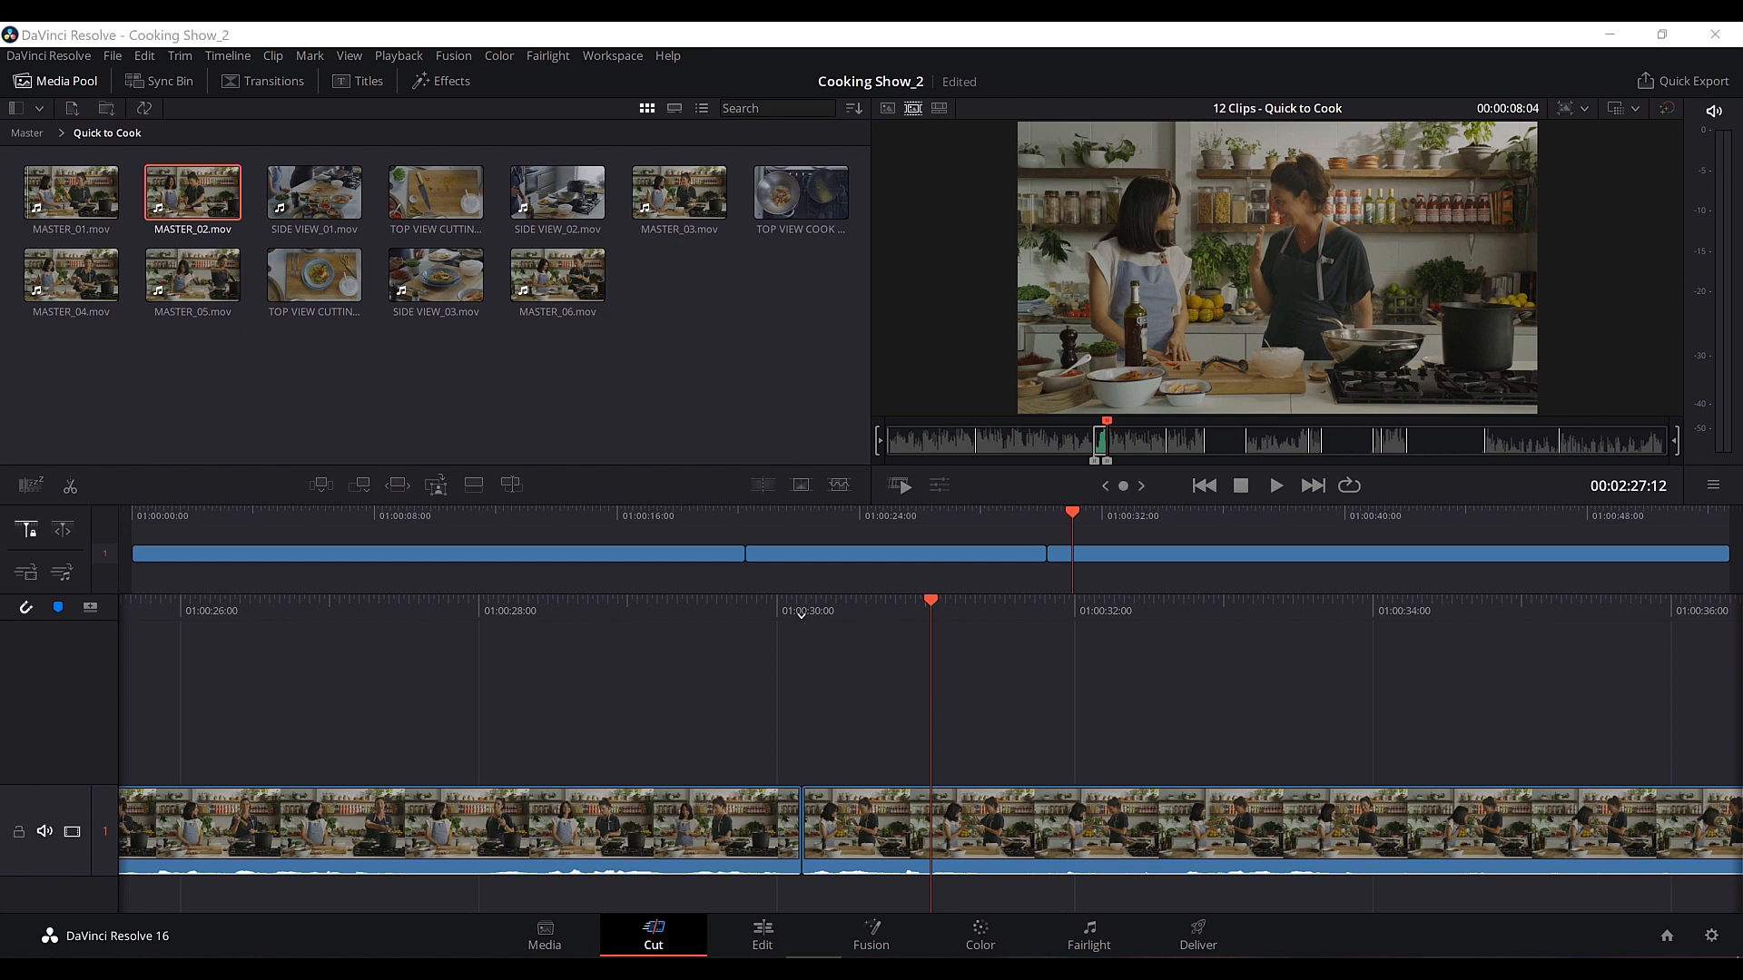
# Place the timeline playhead at 01:00:30:23, return to the source tape, and smart-insert the marked MASTER_02.mov section at the nearest join.
pyautogui.click(726, 395)
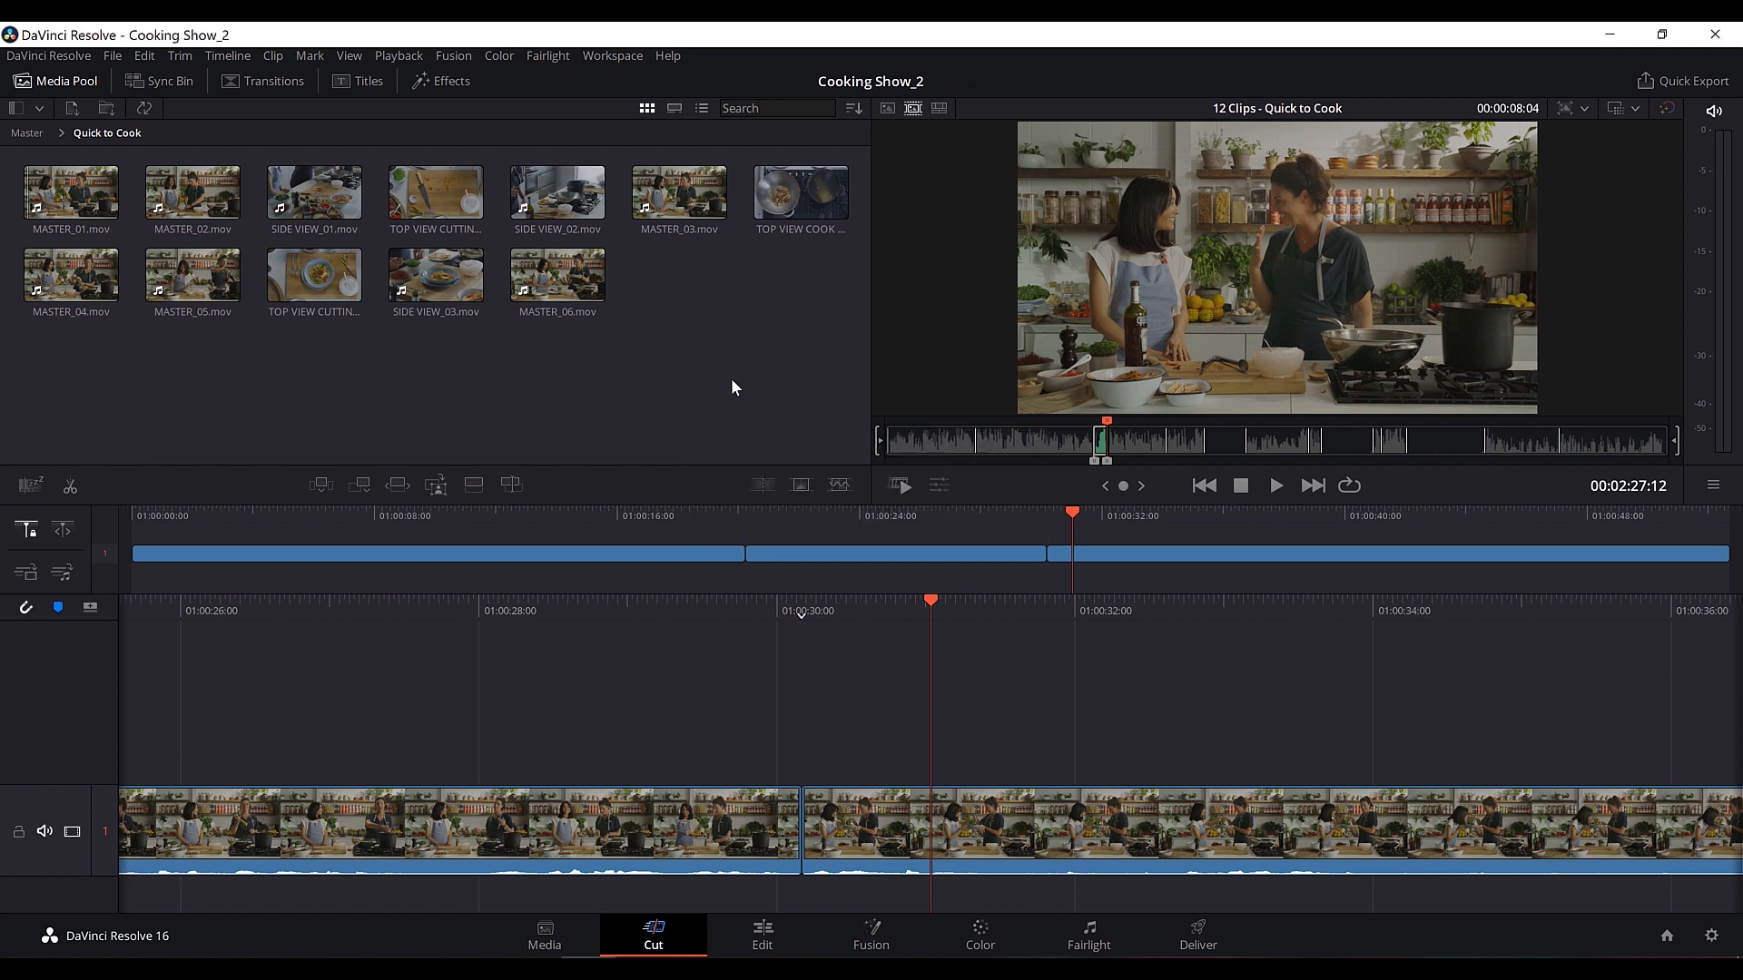
pyautogui.click(1066, 513)
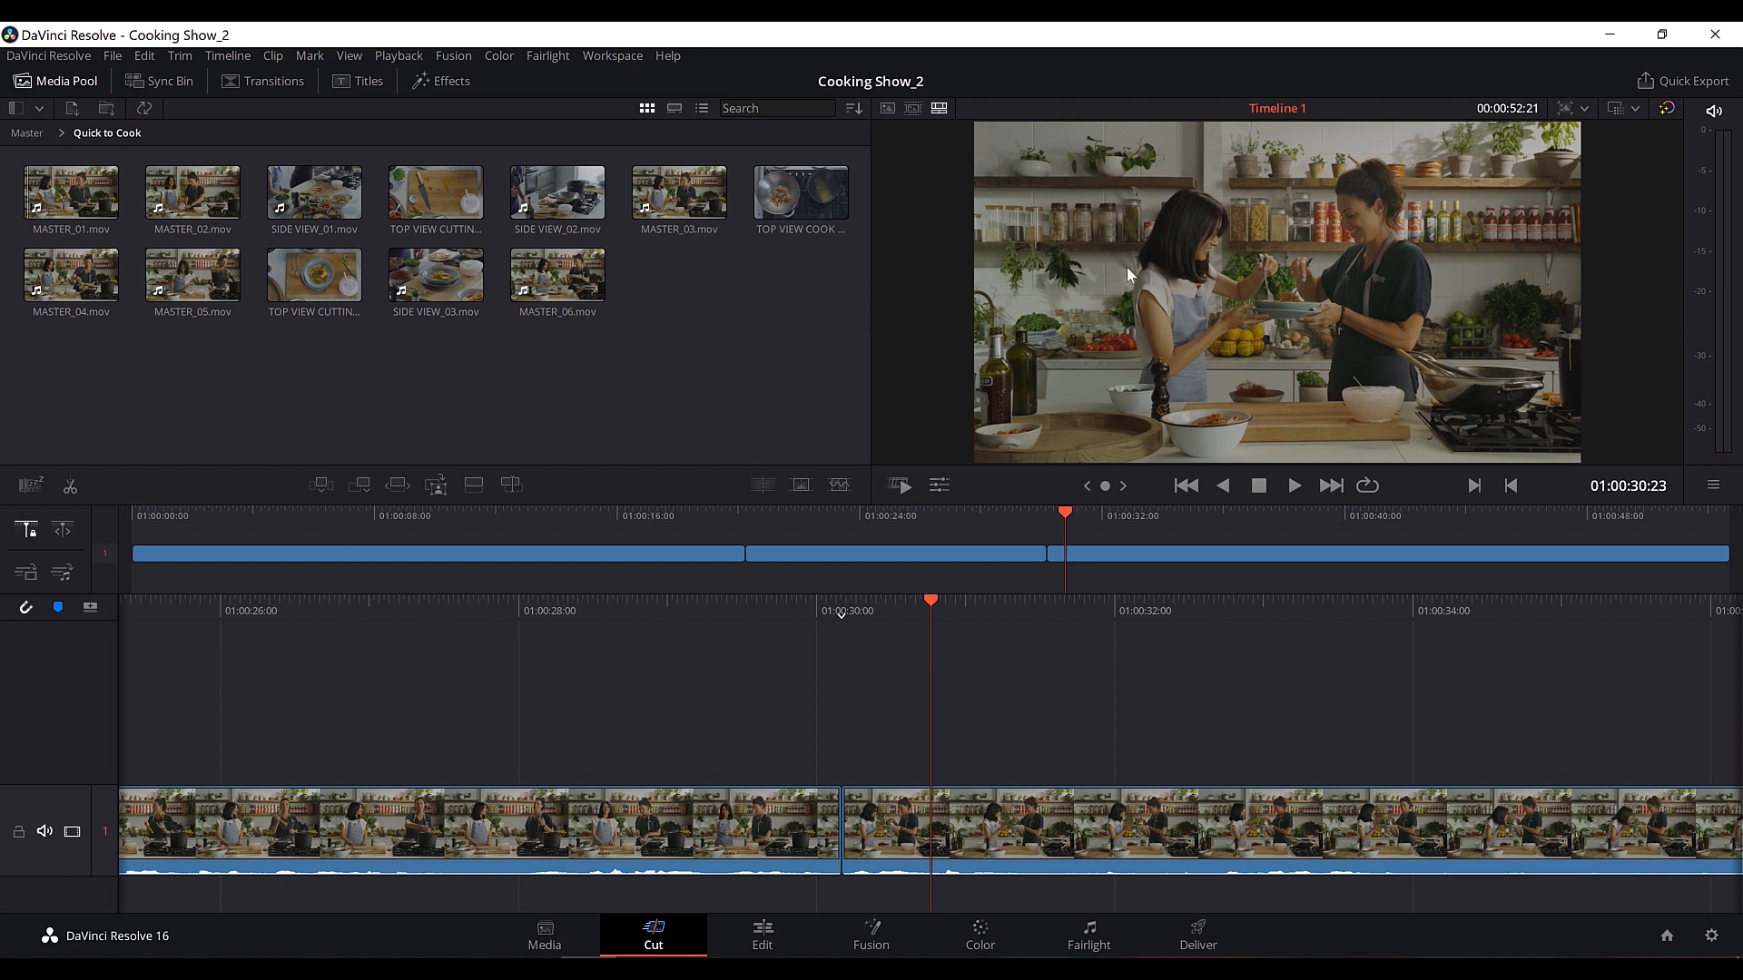
pyautogui.click(913, 109)
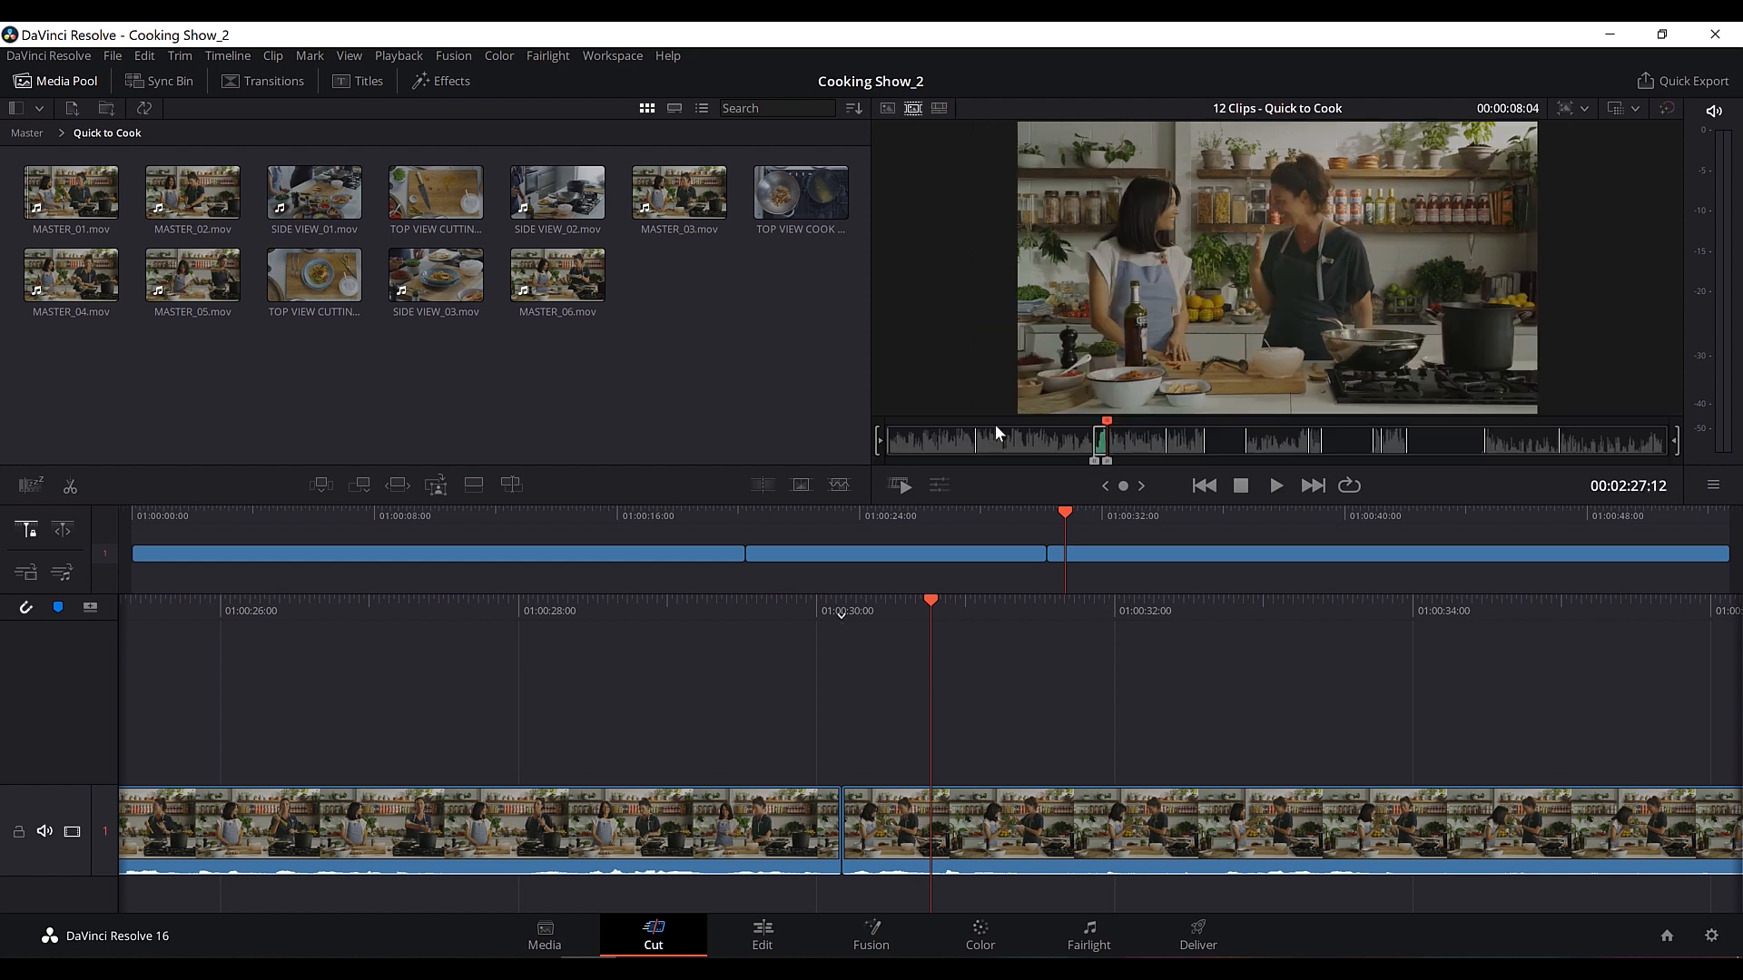
pyautogui.click(323, 487)
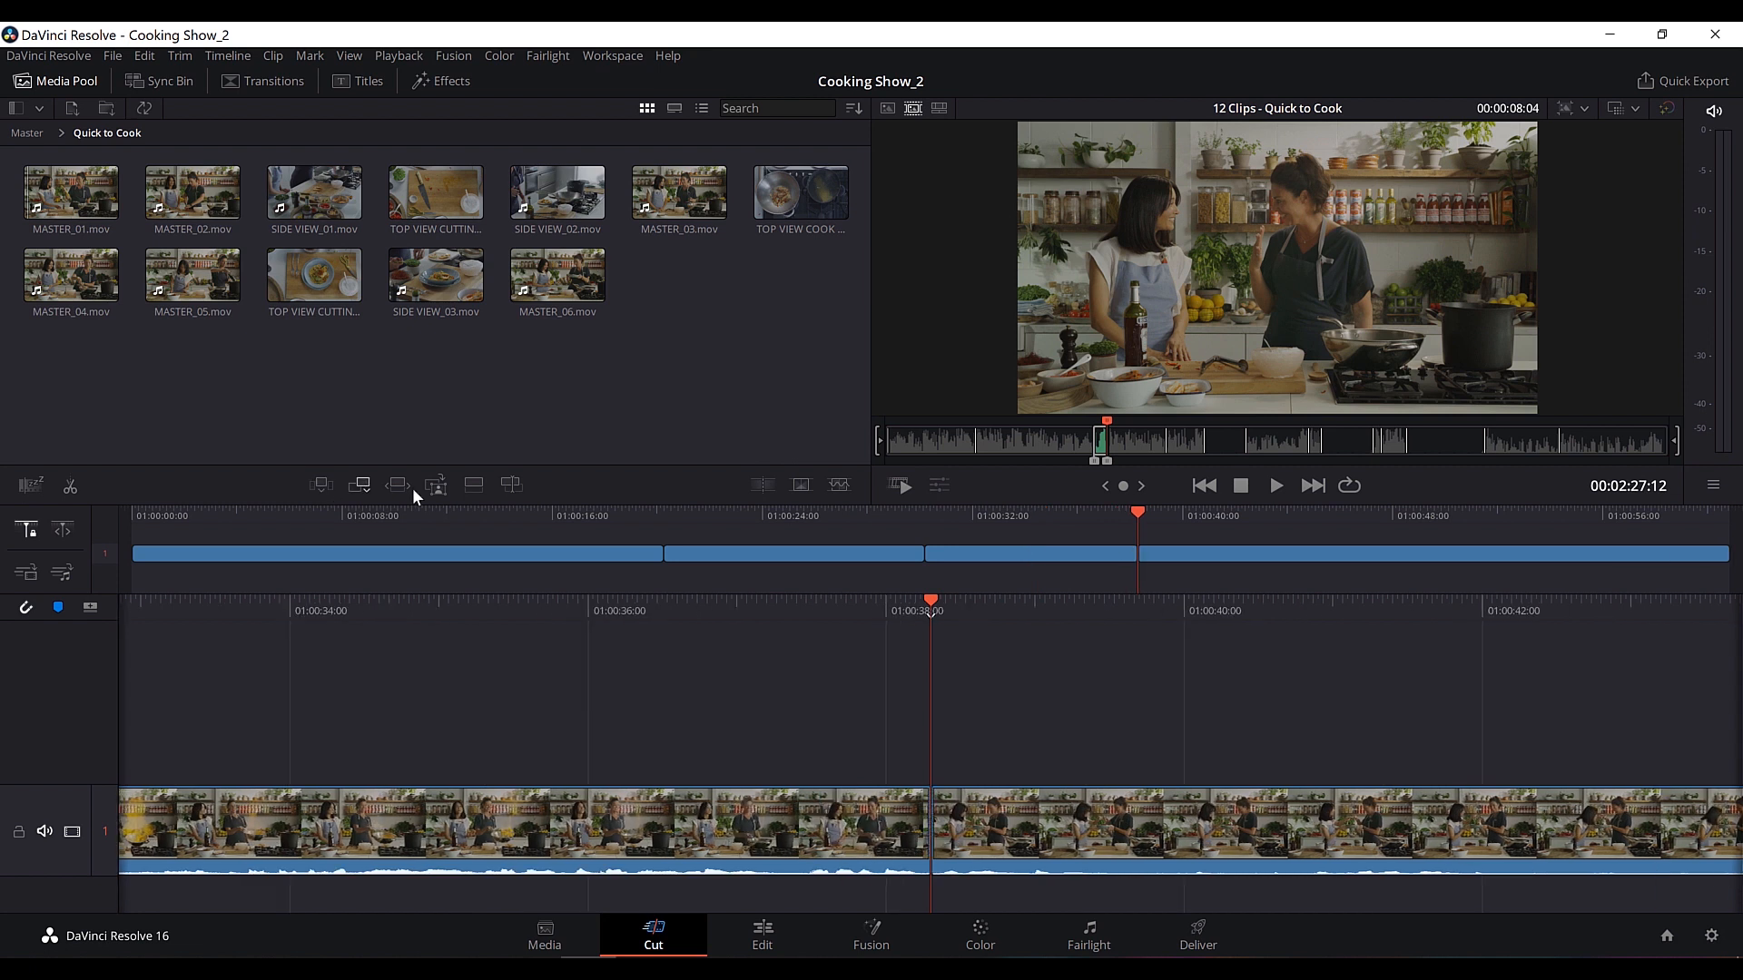
# Play Timeline 1 across the end of the inserted MASTER_02.mov clip and move back to 01:00:32:04.
pyautogui.moveTo(1103, 540); pyautogui.dragTo(881, 540)
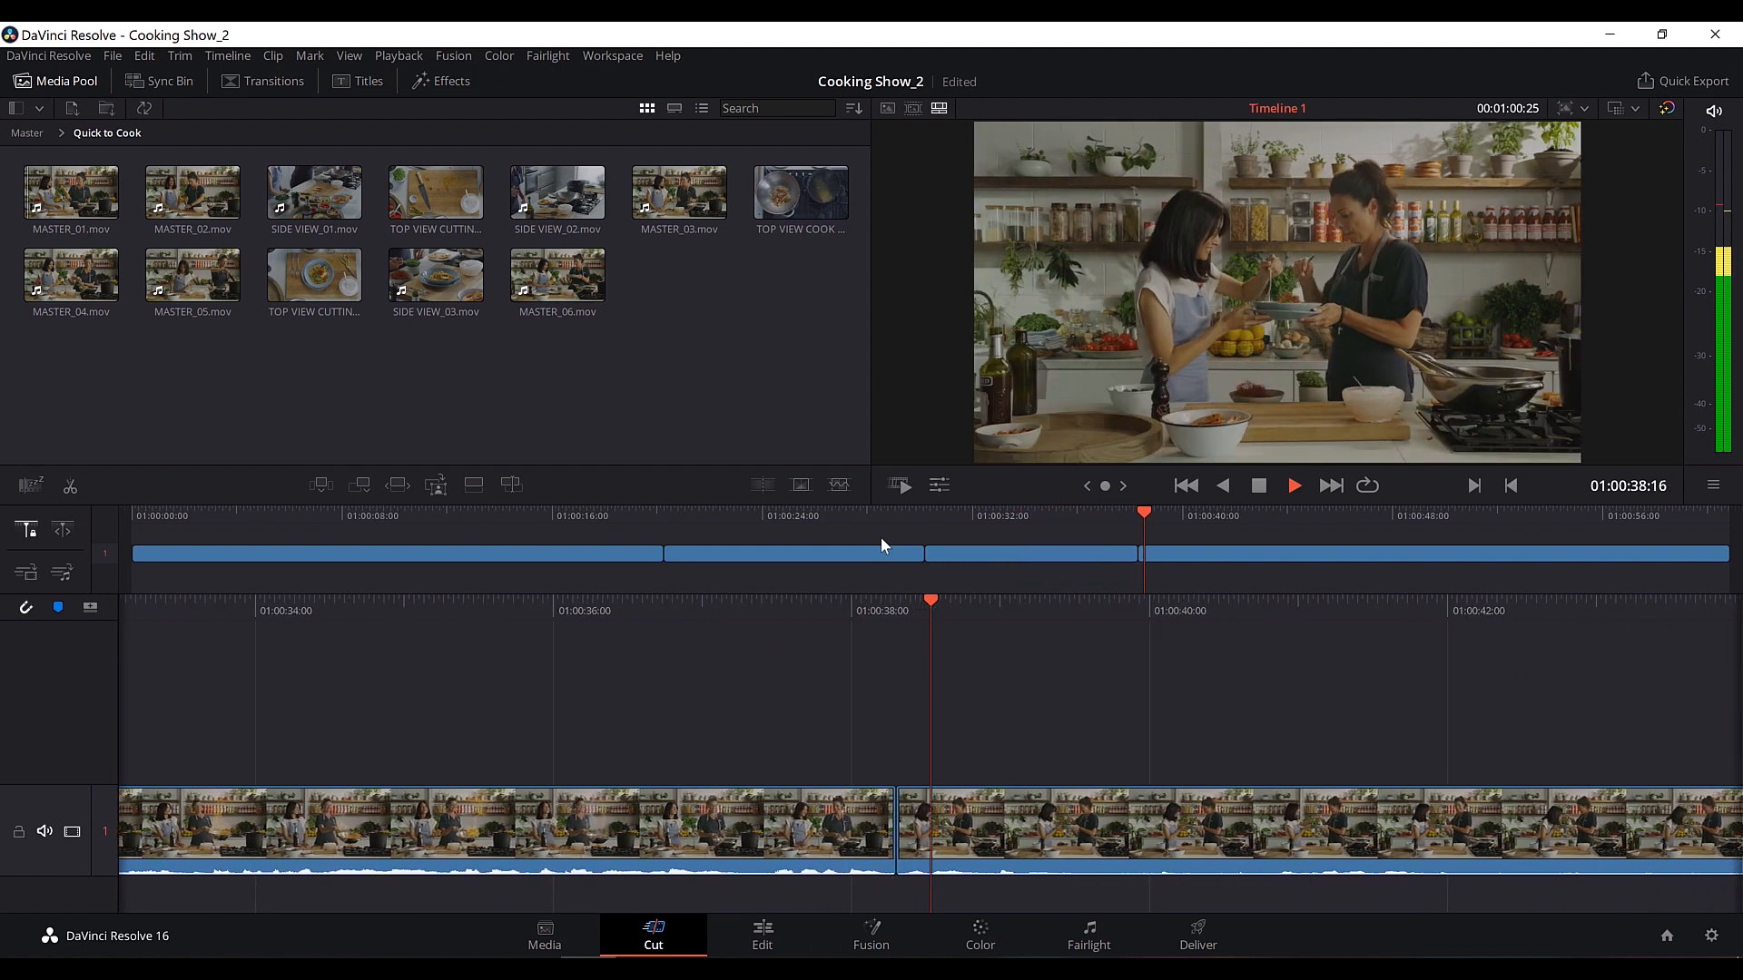
pyautogui.press('space')
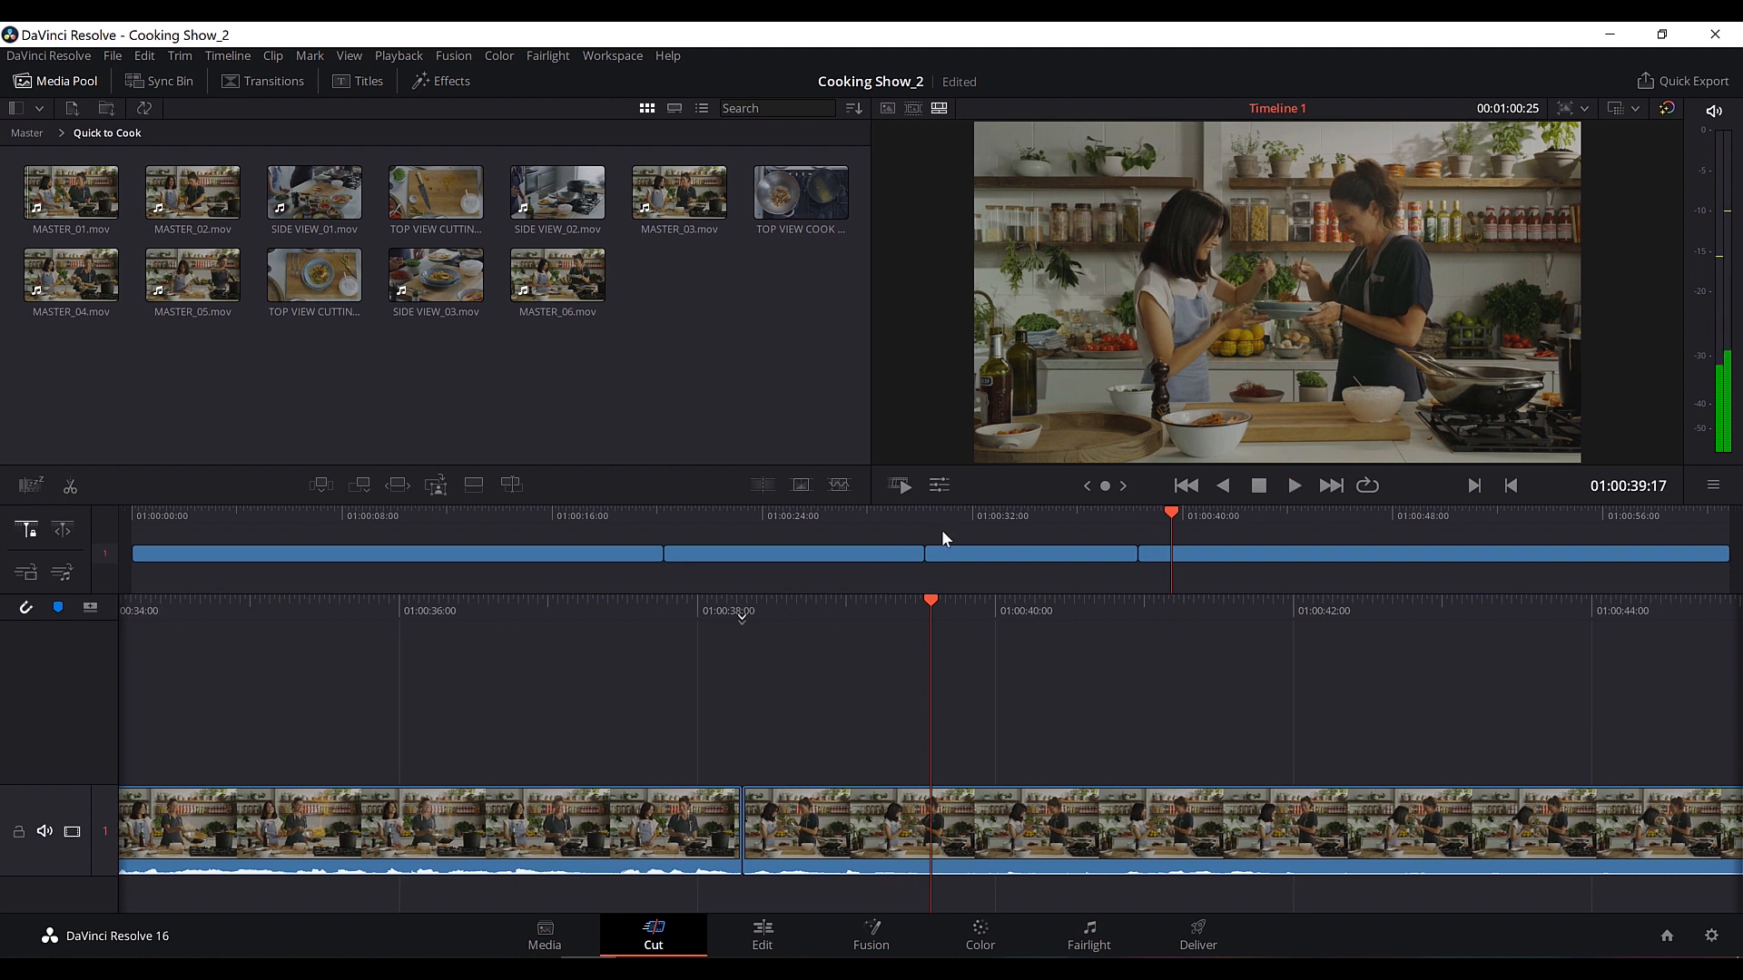
pyautogui.click(976, 522)
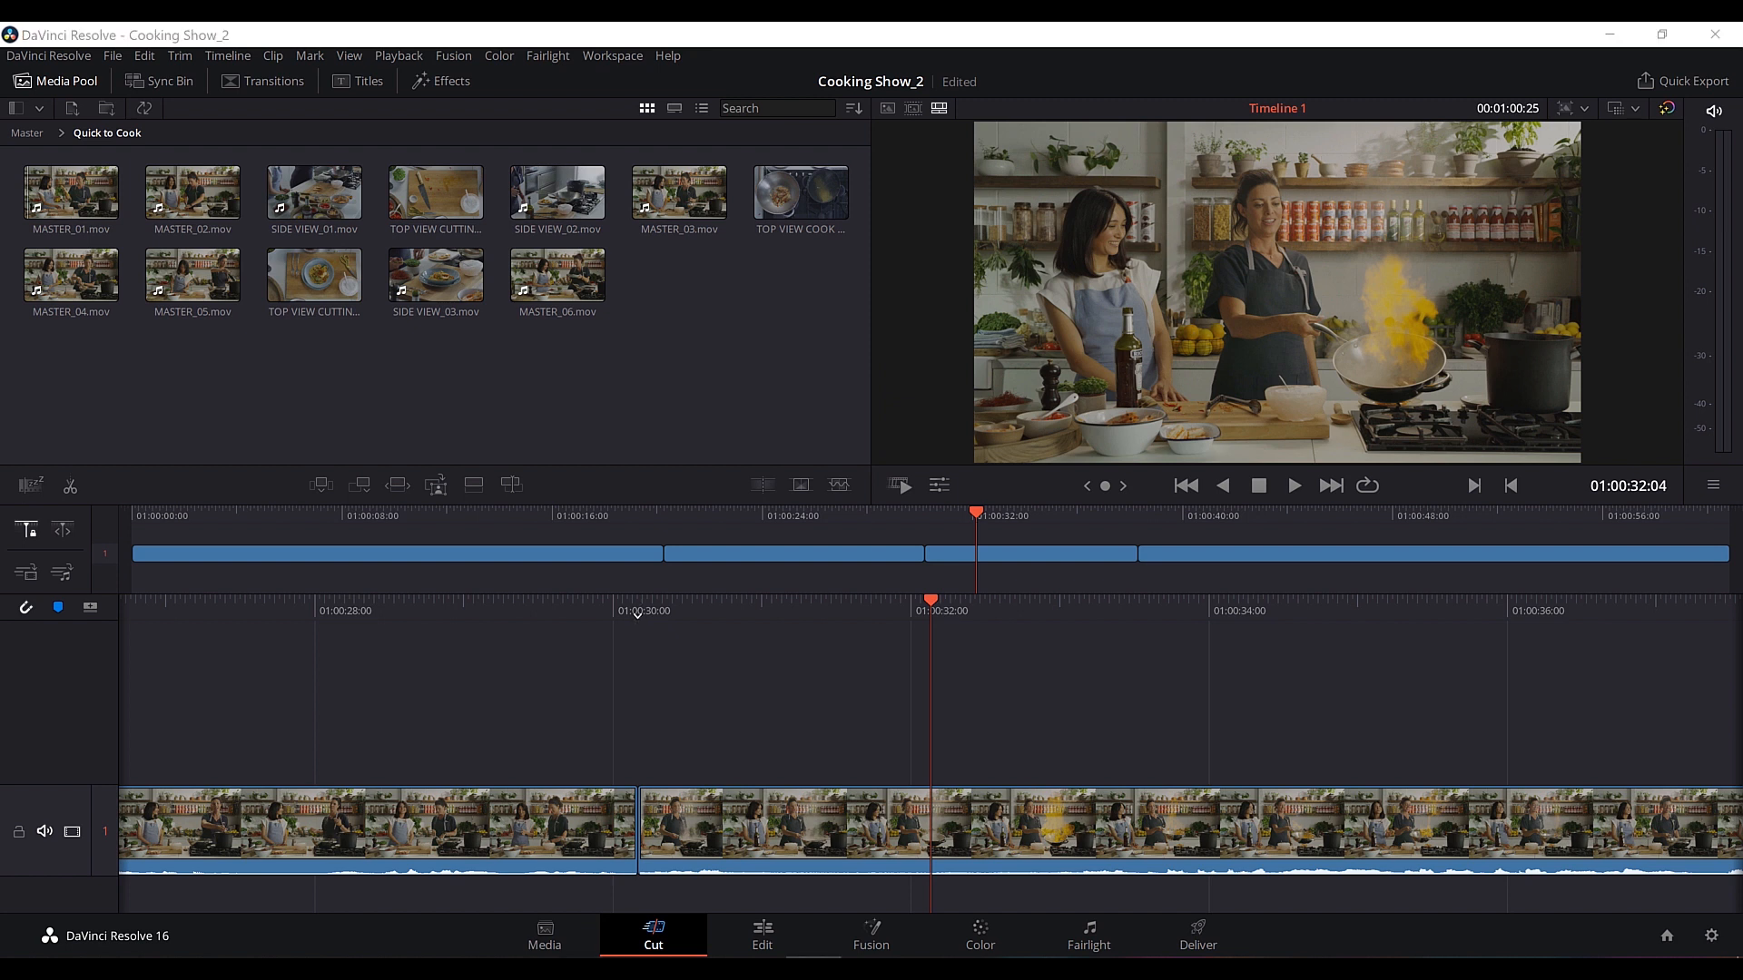
# Scrub Timeline 1 back to 01:00:31:11 and on to 01:00:31:00 within the inserted flambé clip.
pyautogui.click(798, 626)
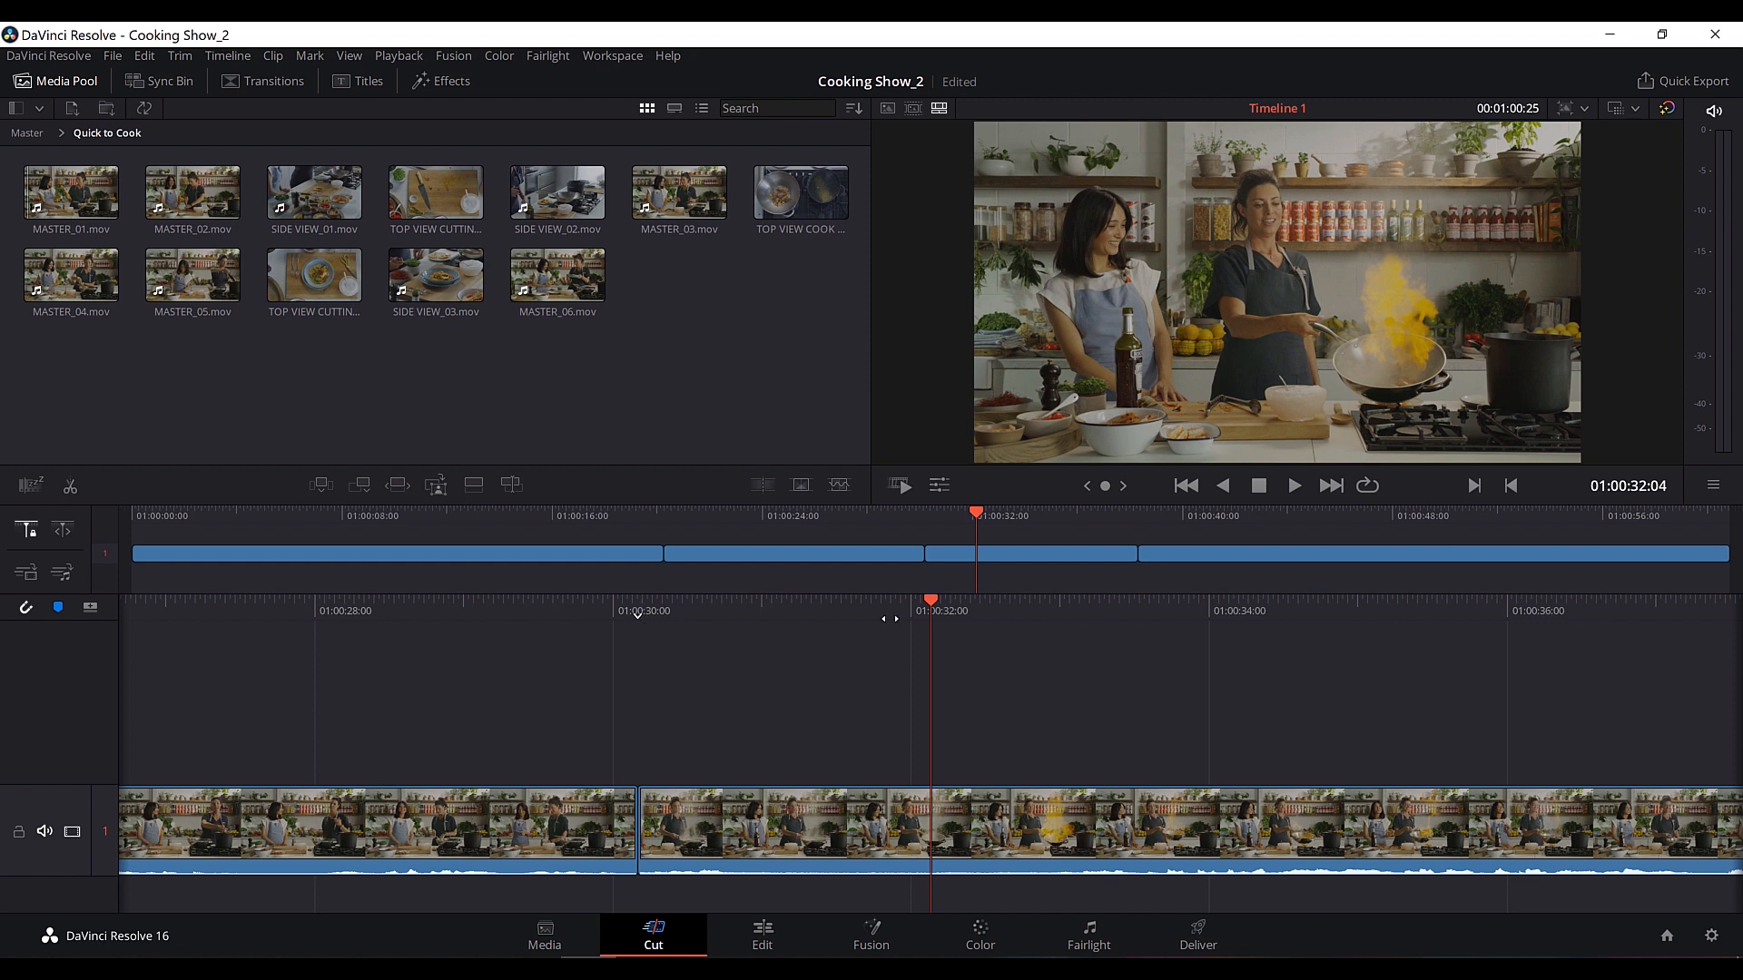
pyautogui.moveTo(897, 603); pyautogui.dragTo(1011, 604)
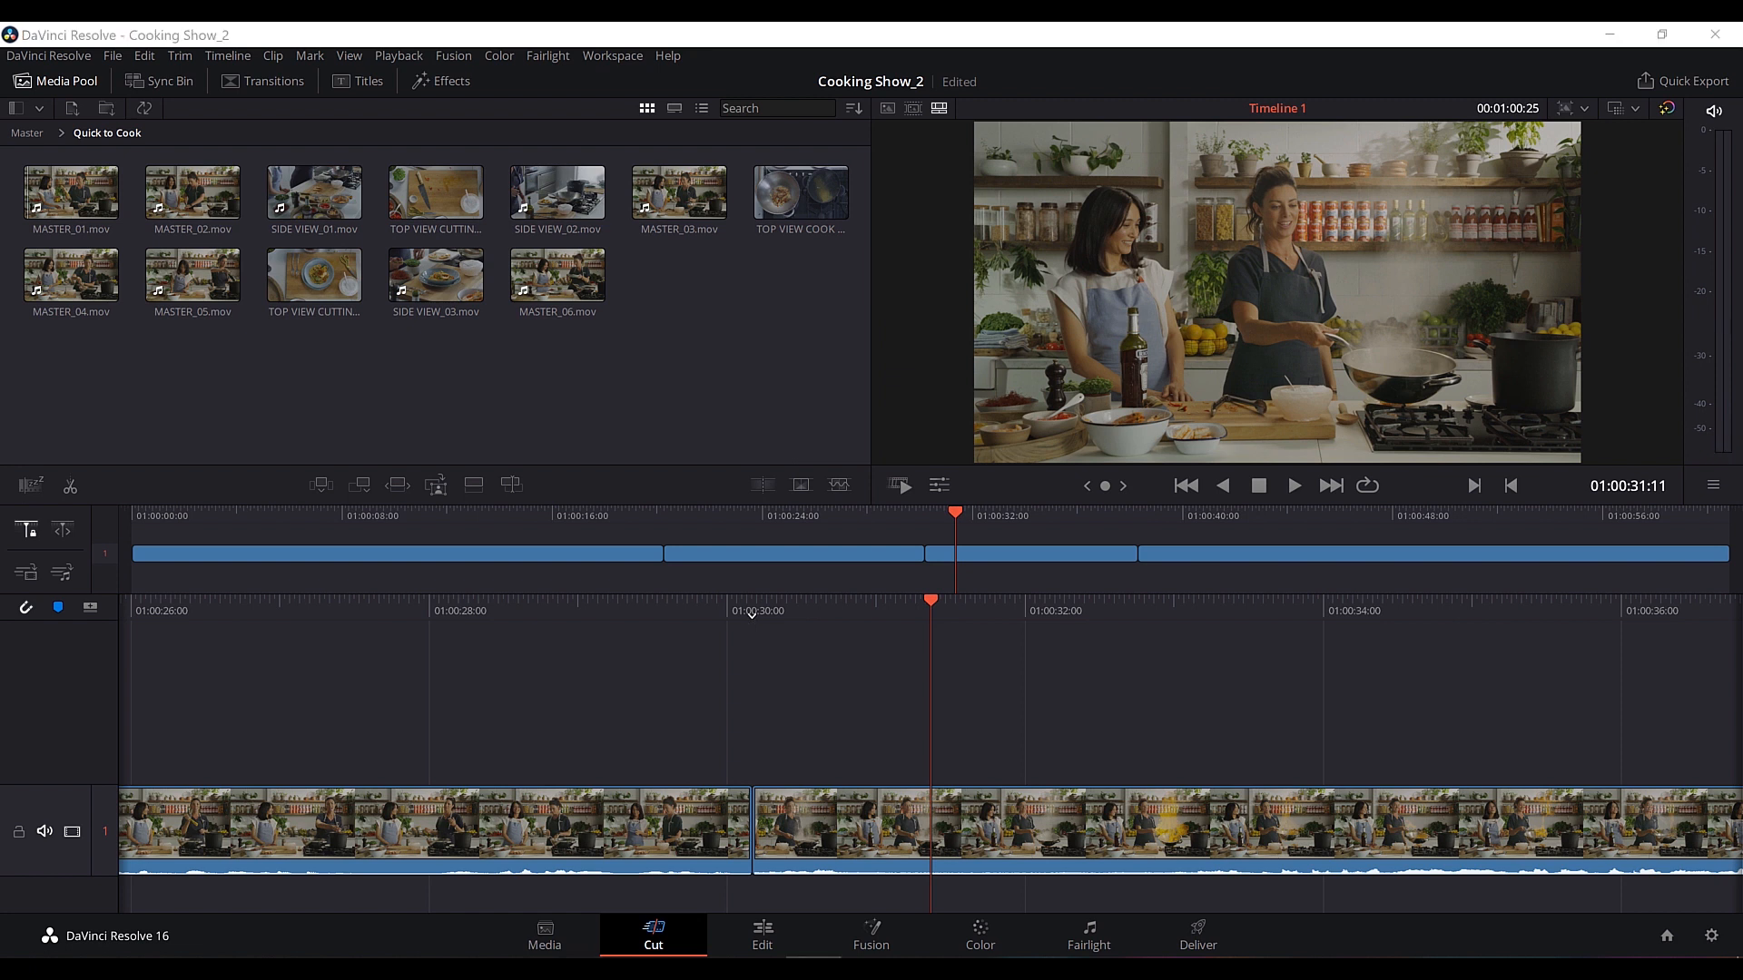
pyautogui.click(798, 325)
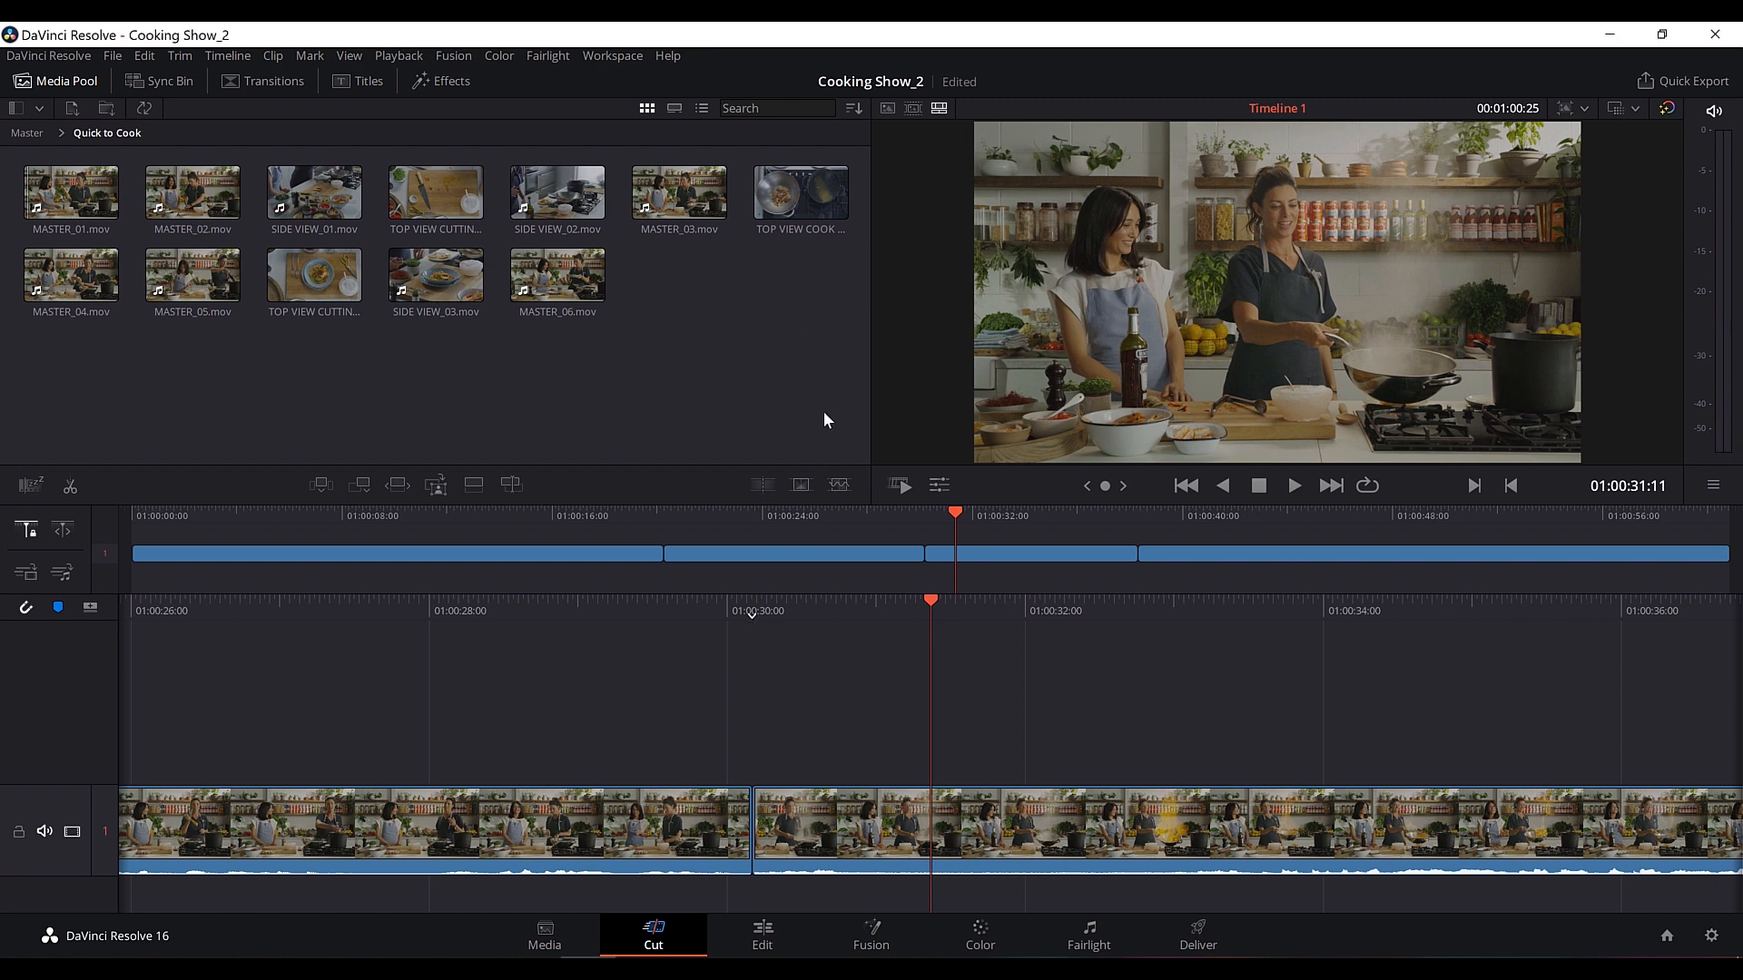
pyautogui.press('j')
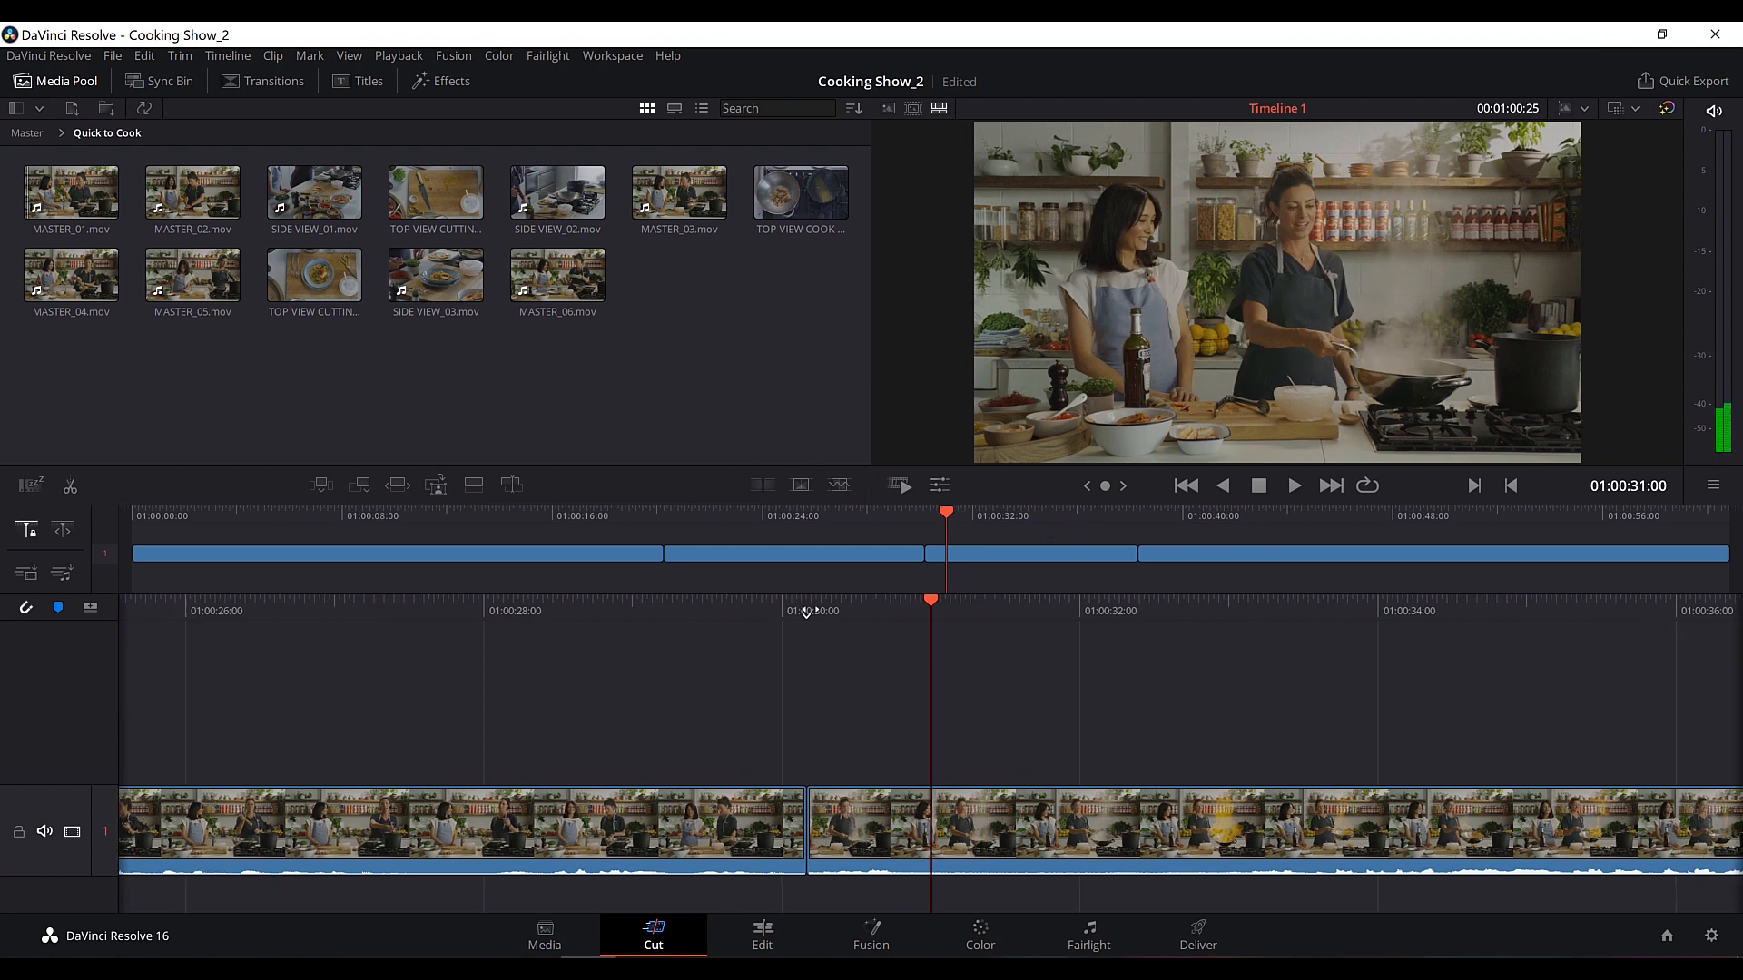
# Return to the source tape and set an in point in SIDE VIEW_01.mov at 00:03:12:07.
pyautogui.click(914, 110)
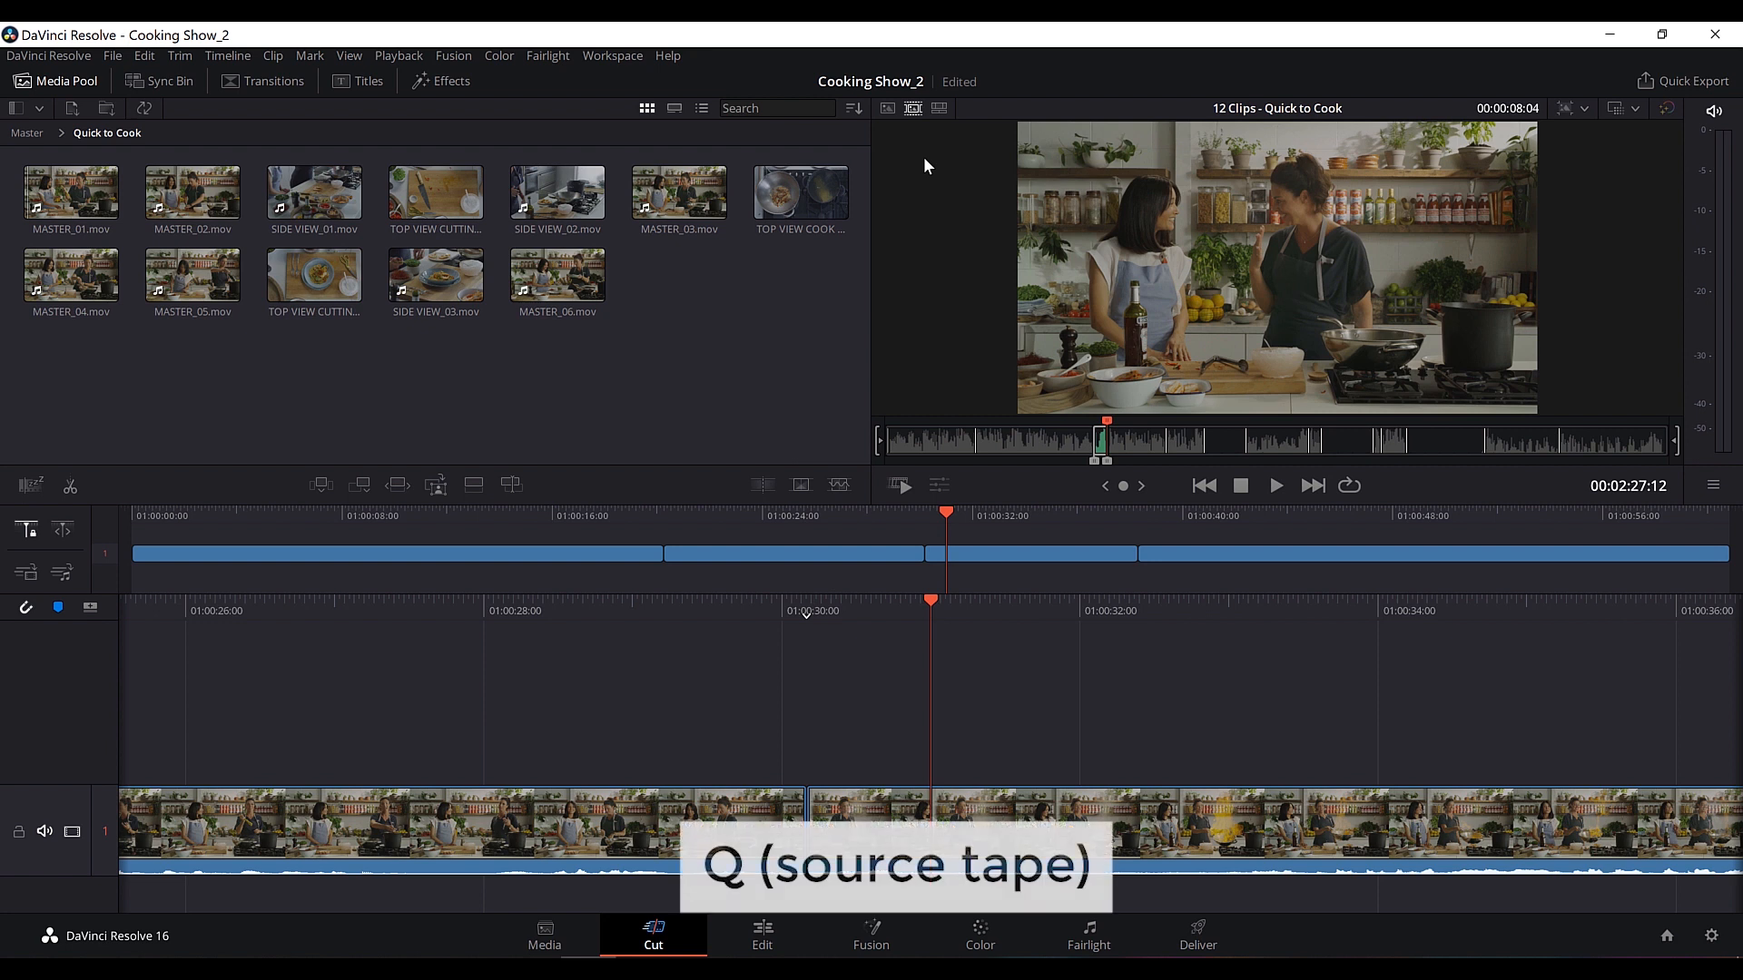
pyautogui.moveTo(1081, 423); pyautogui.dragTo(1184, 423)
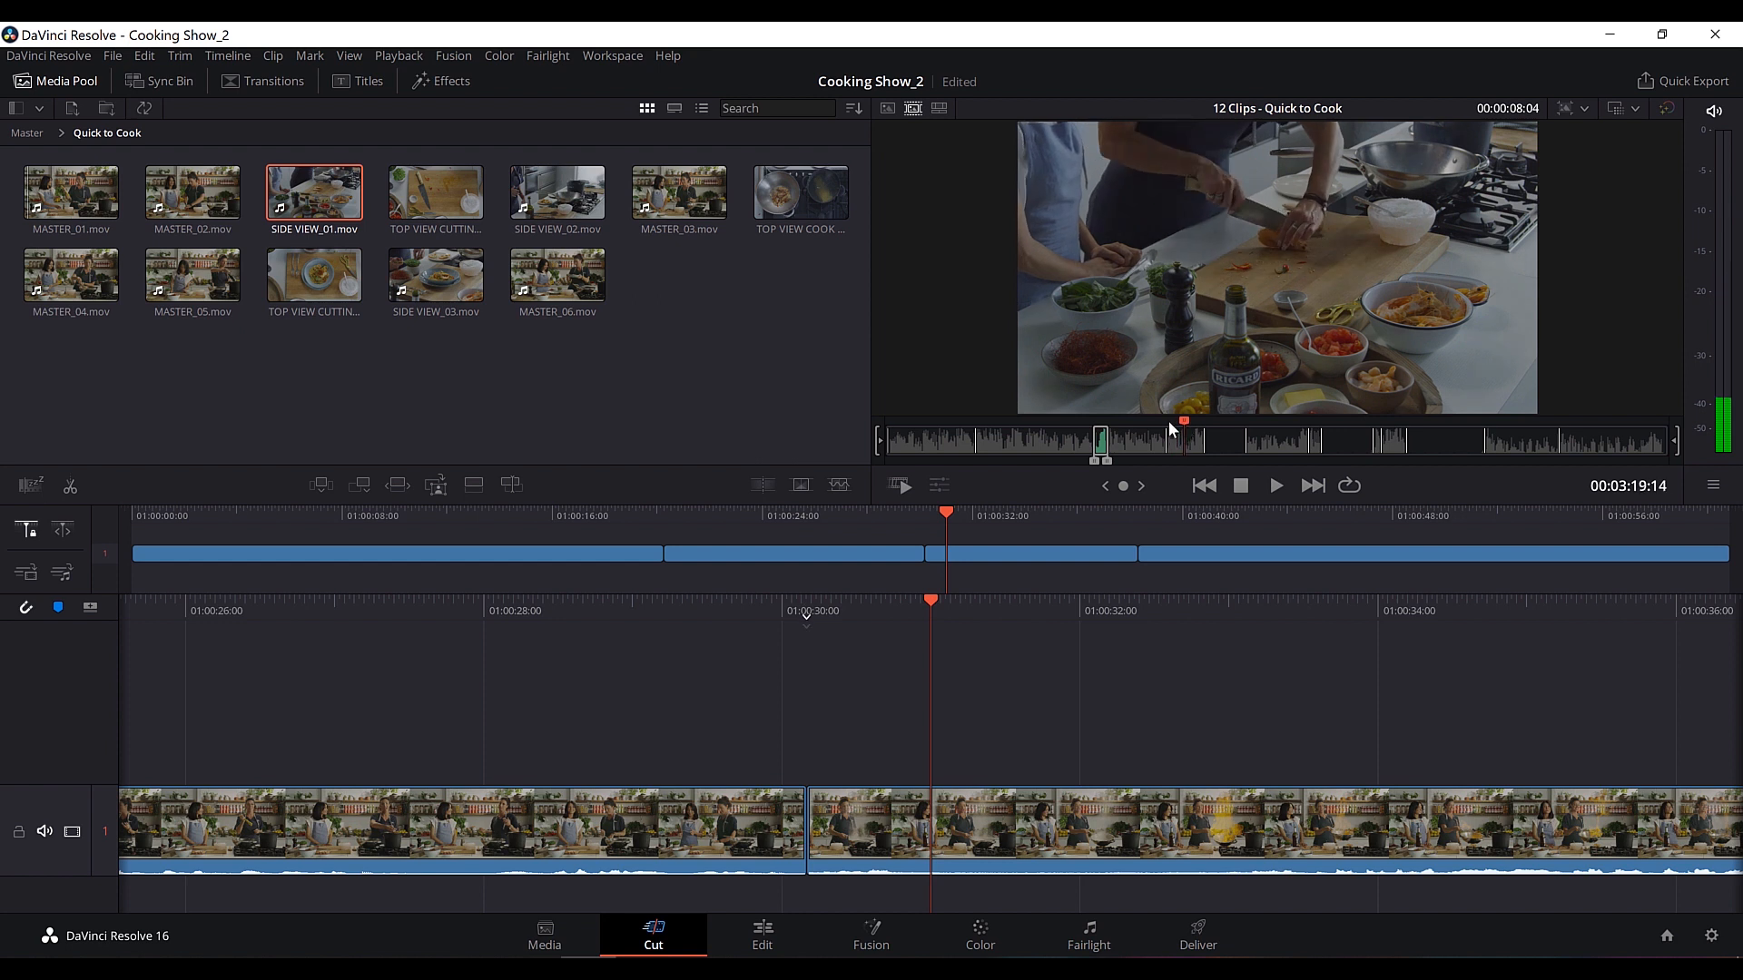
pyautogui.click(1106, 486)
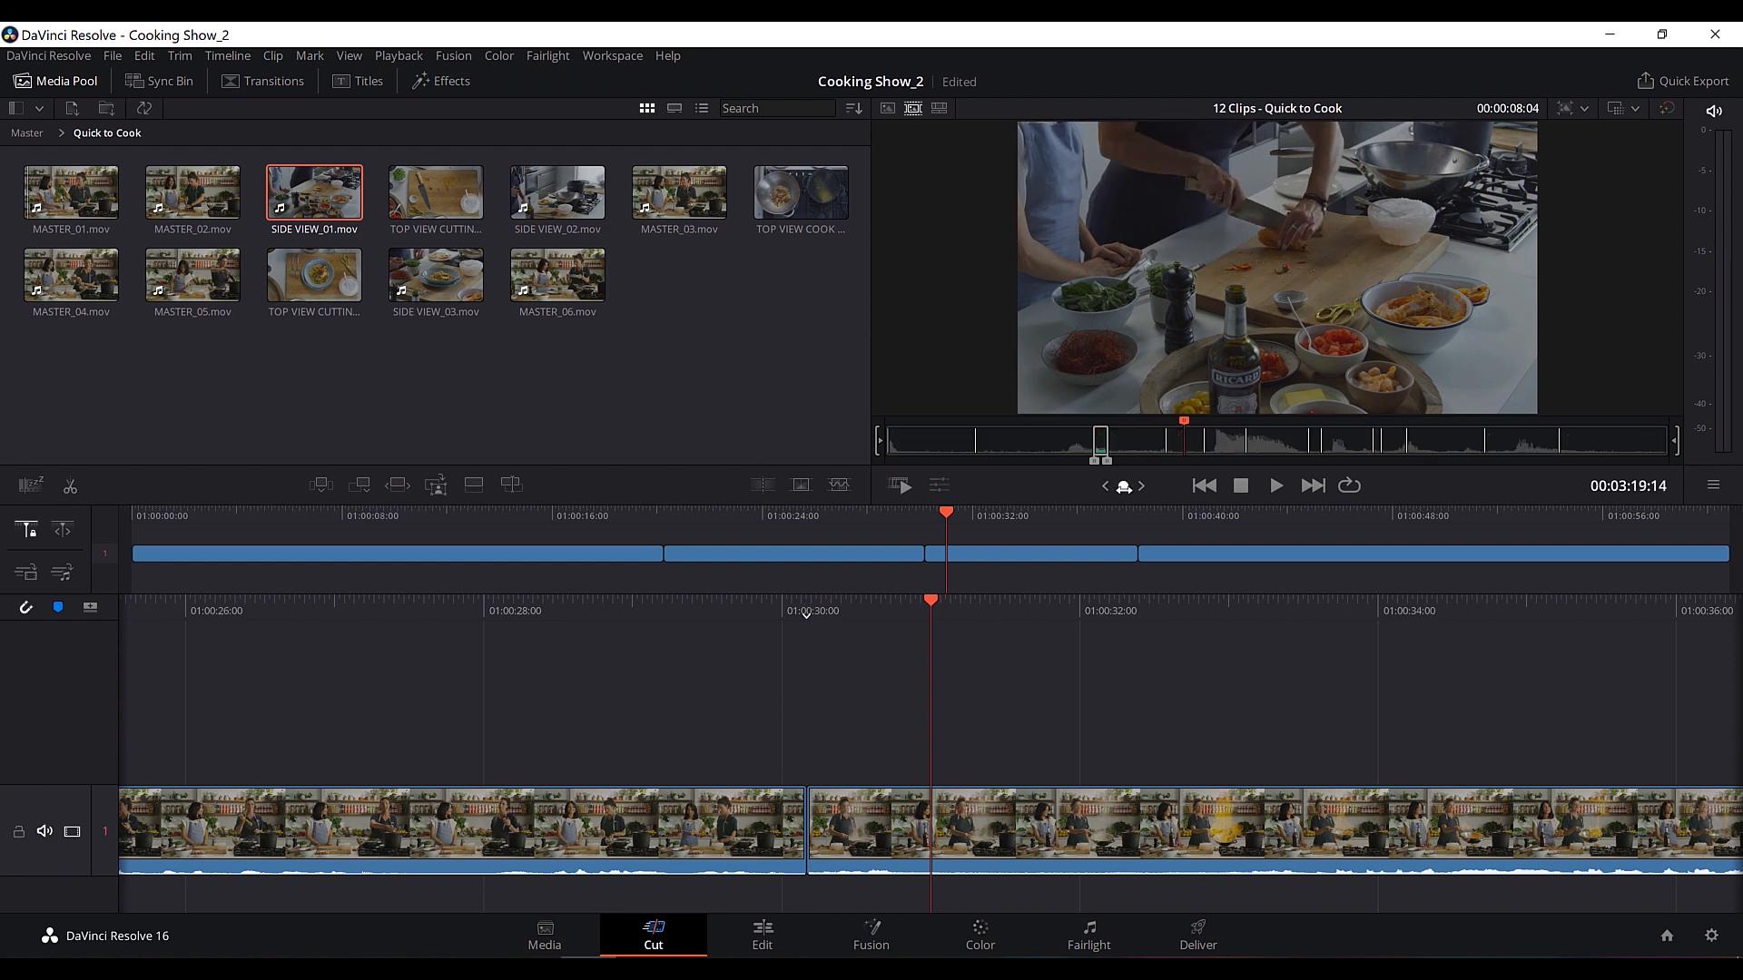
pyautogui.moveTo(1123, 486); pyautogui.dragTo(1049, 486)
pyautogui.press('i')
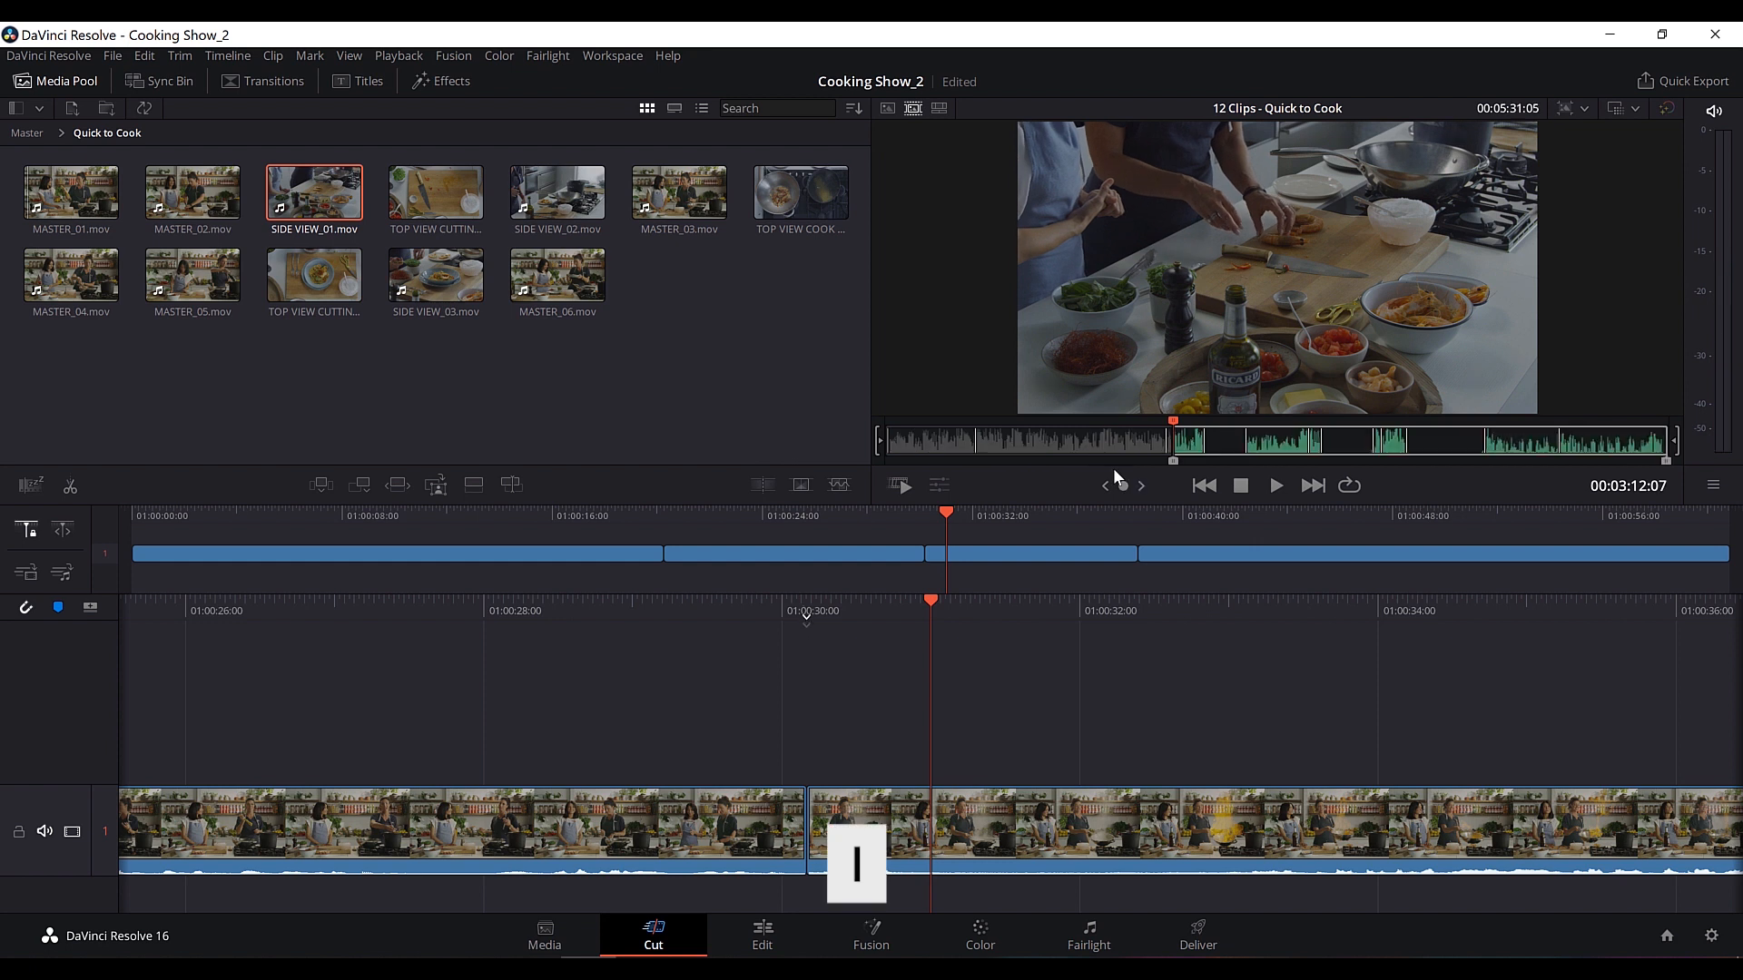
# Set the out point in SIDE VIEW_01.mov at 00:03:28:17 and smart-insert the marked section at the join before the flambé clip.
pyautogui.press('space')
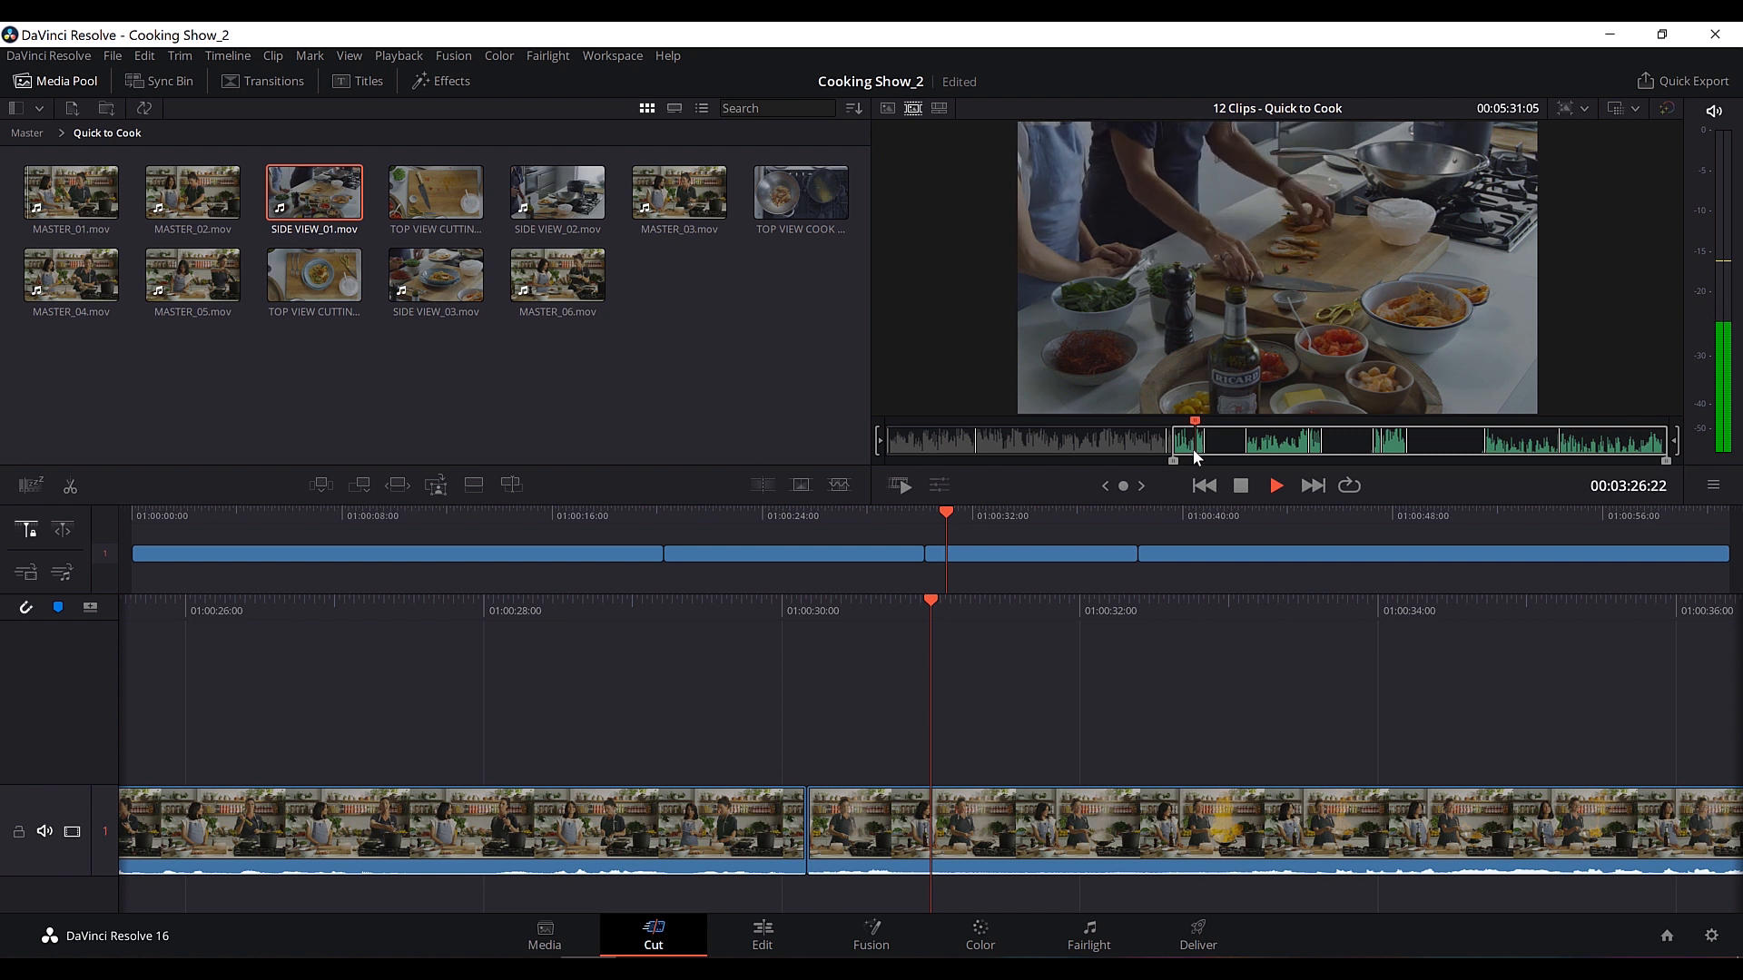
pyautogui.press('space')
pyautogui.moveTo(1130, 485); pyautogui.dragTo(1139, 486)
pyautogui.press('o')
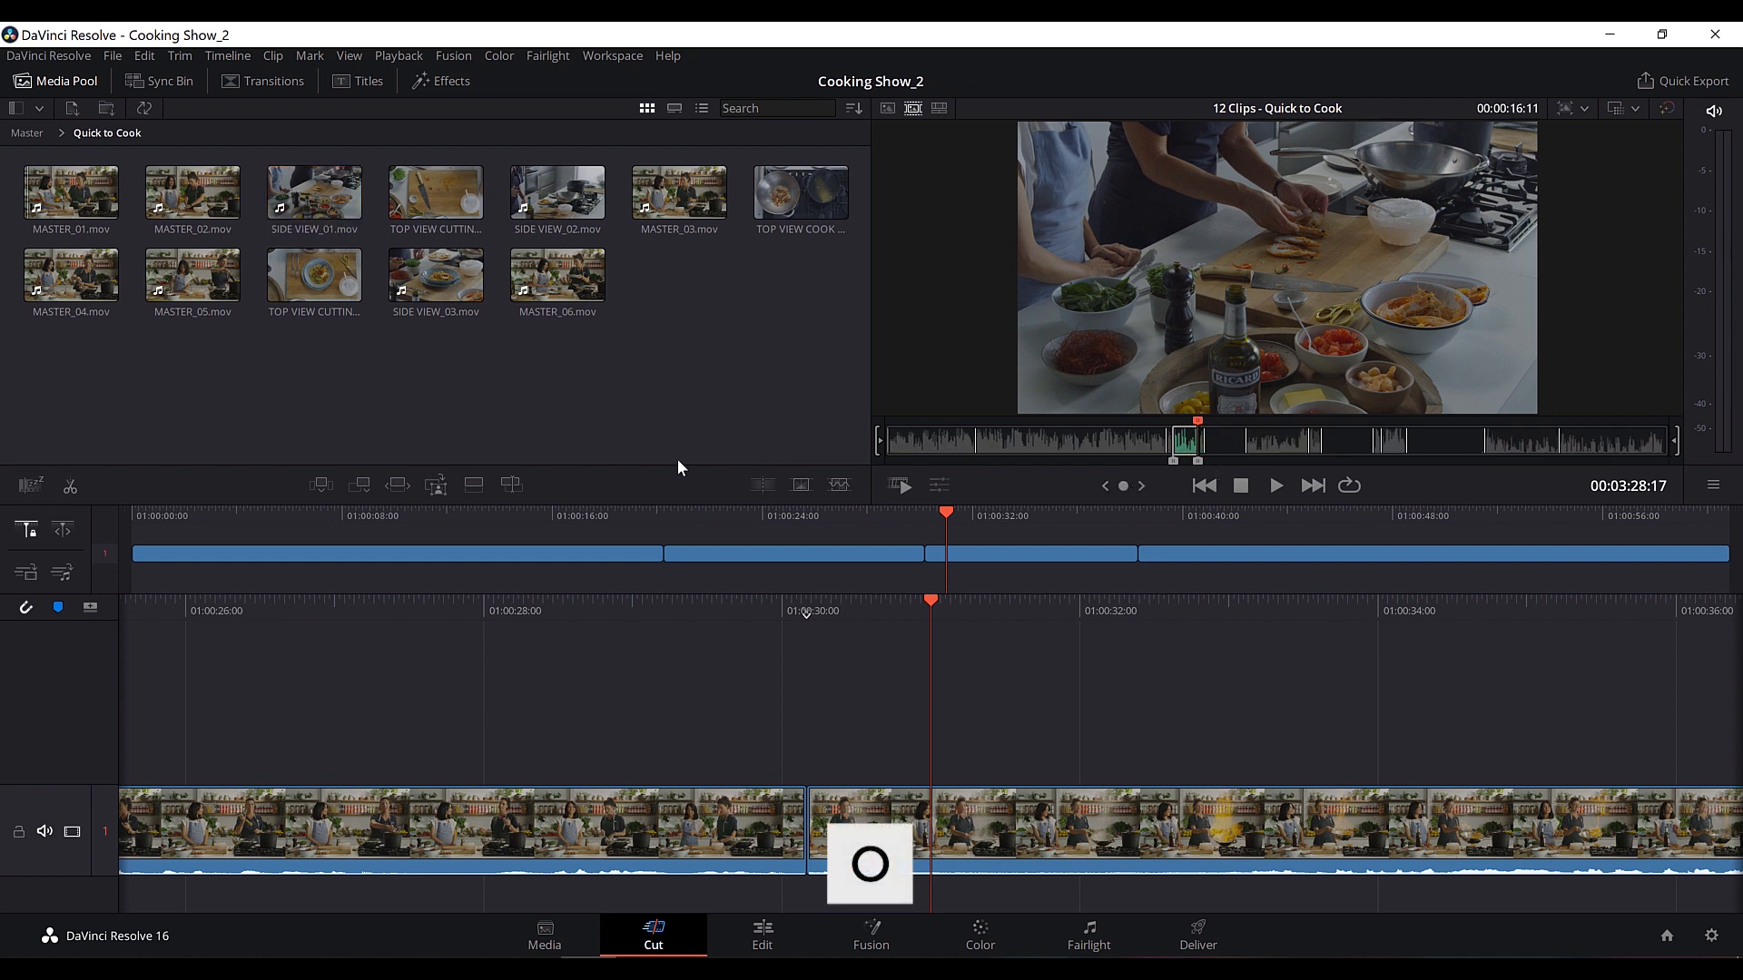
pyautogui.click(313, 485)
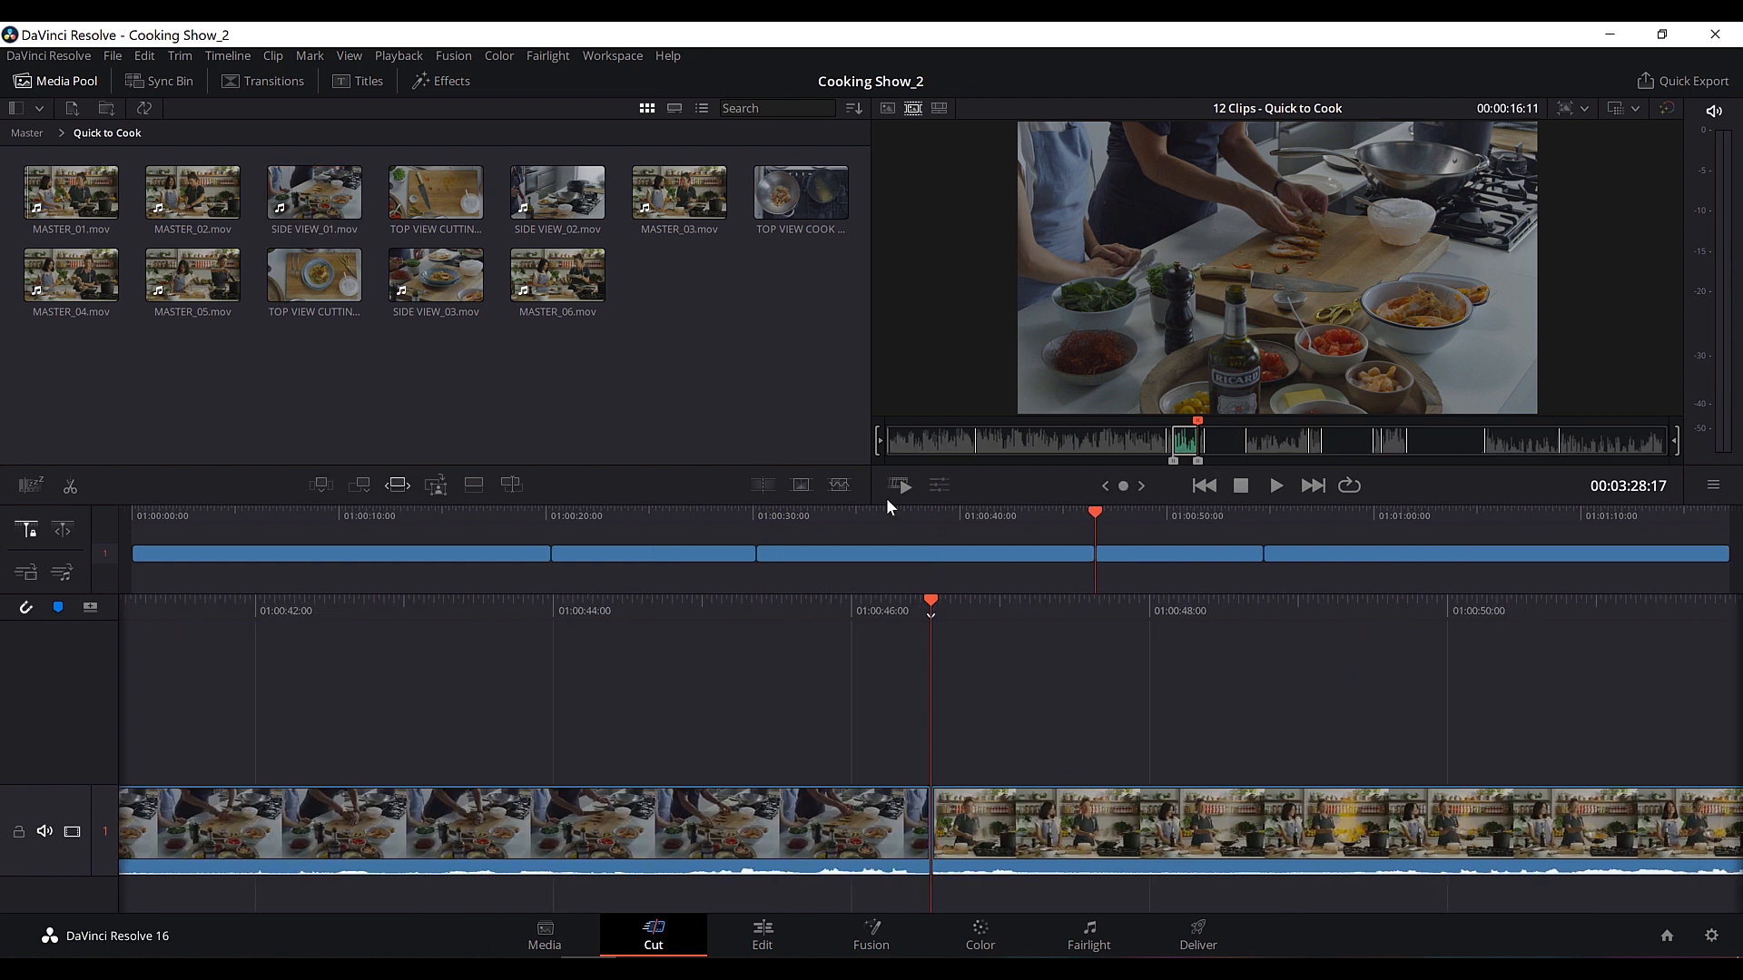
# Review Timeline 1 up to 01:00:50:20 and analyze its edits for boring clips longer than 15 seconds and jump cuts shorter than 5 frames.
pyautogui.moveTo(1097, 516); pyautogui.dragTo(537, 537)
pyautogui.press('space')
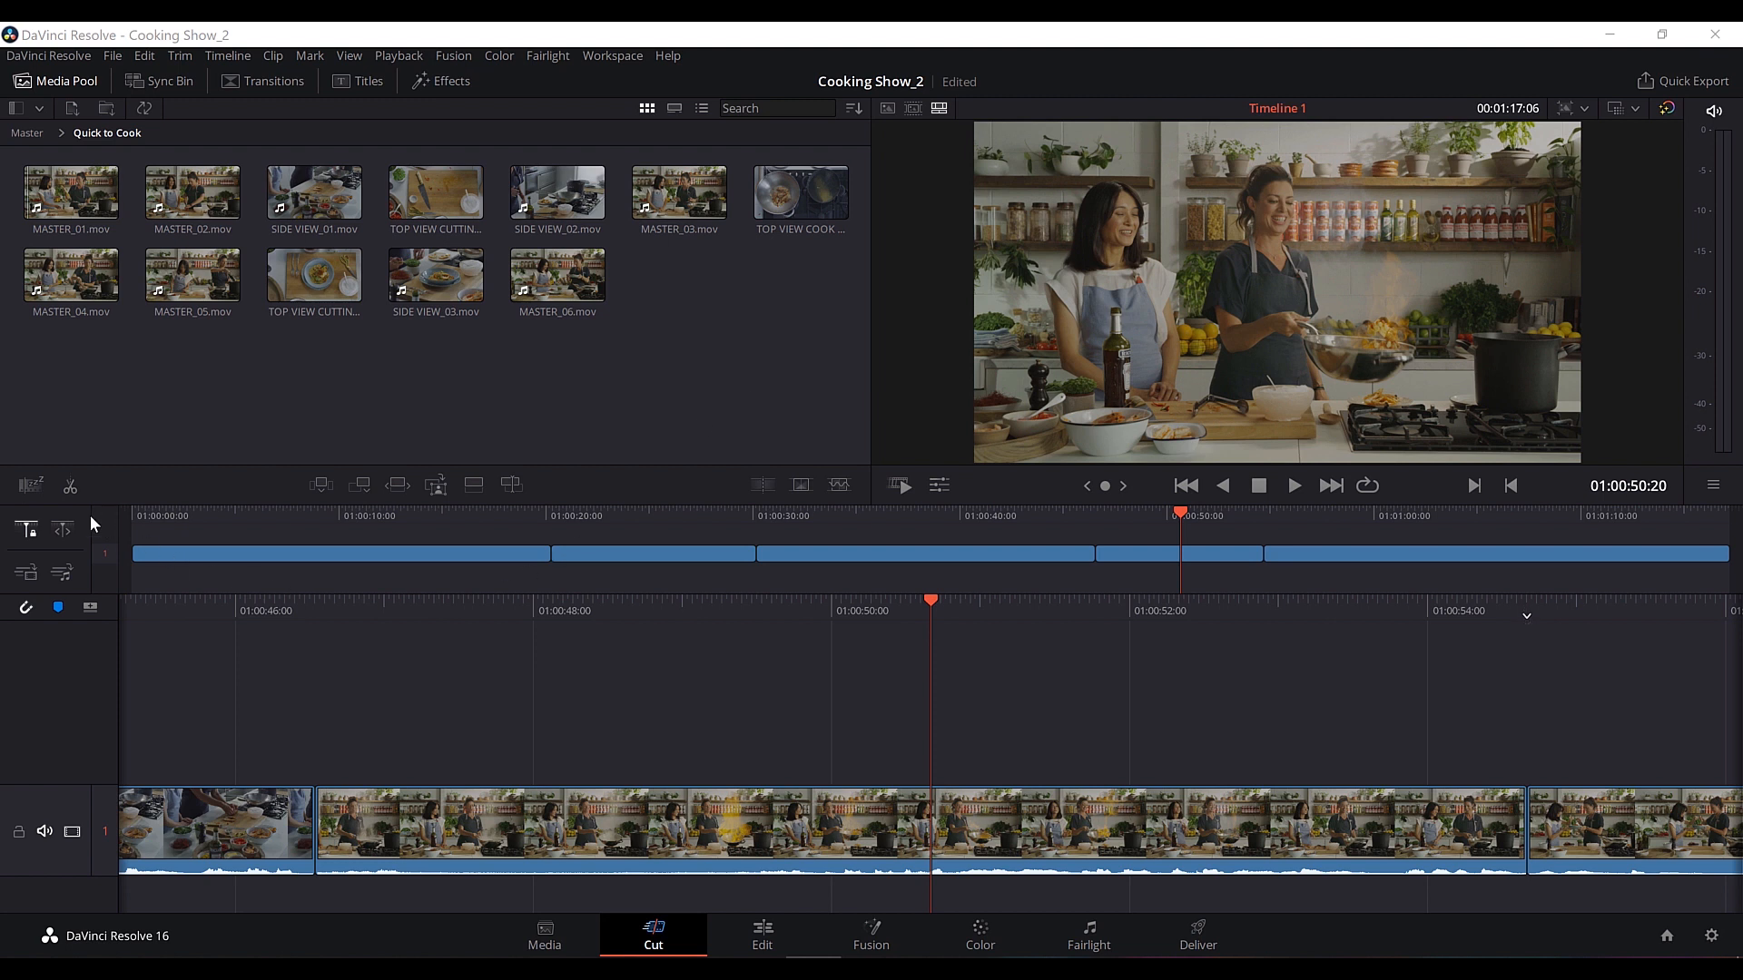
pyautogui.click(33, 485)
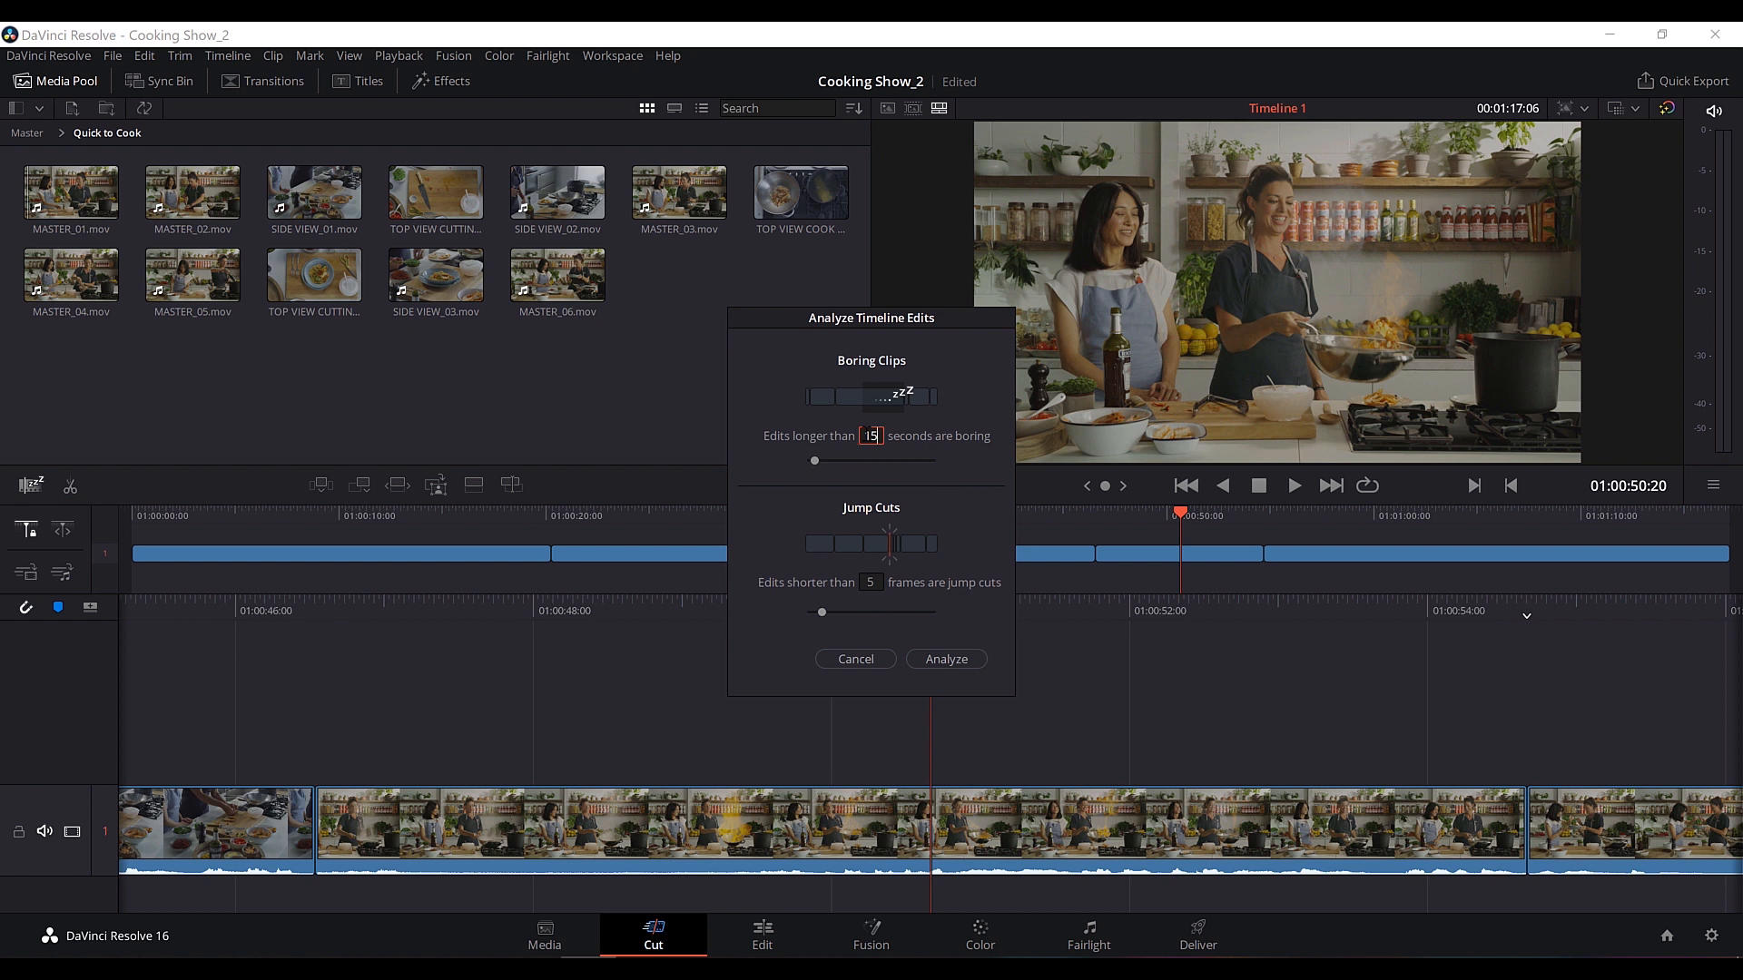
pyautogui.moveTo(812, 458); pyautogui.dragTo(991, 448)
pyautogui.click(947, 660)
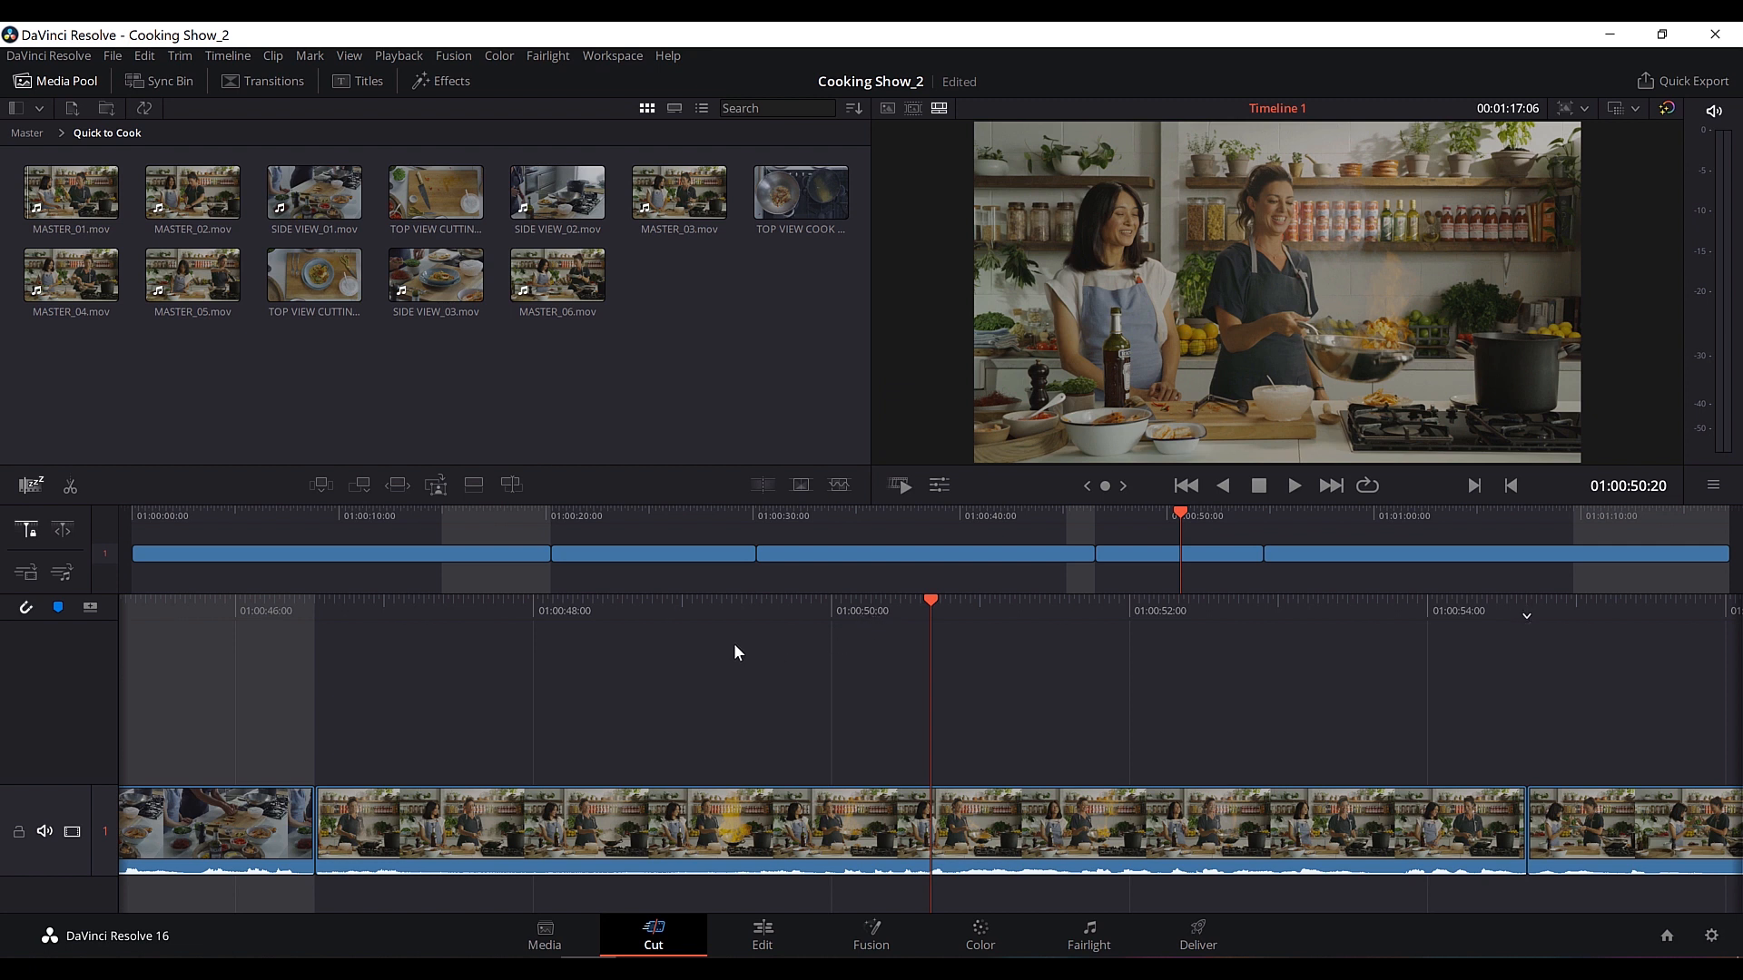
# Play the flagged part of the opening clip, place the playhead at 01:00:09:19, and add a close-up of the shot above it.
pyautogui.moveTo(294, 518); pyautogui.dragTo(111, 534)
pyautogui.press('space')
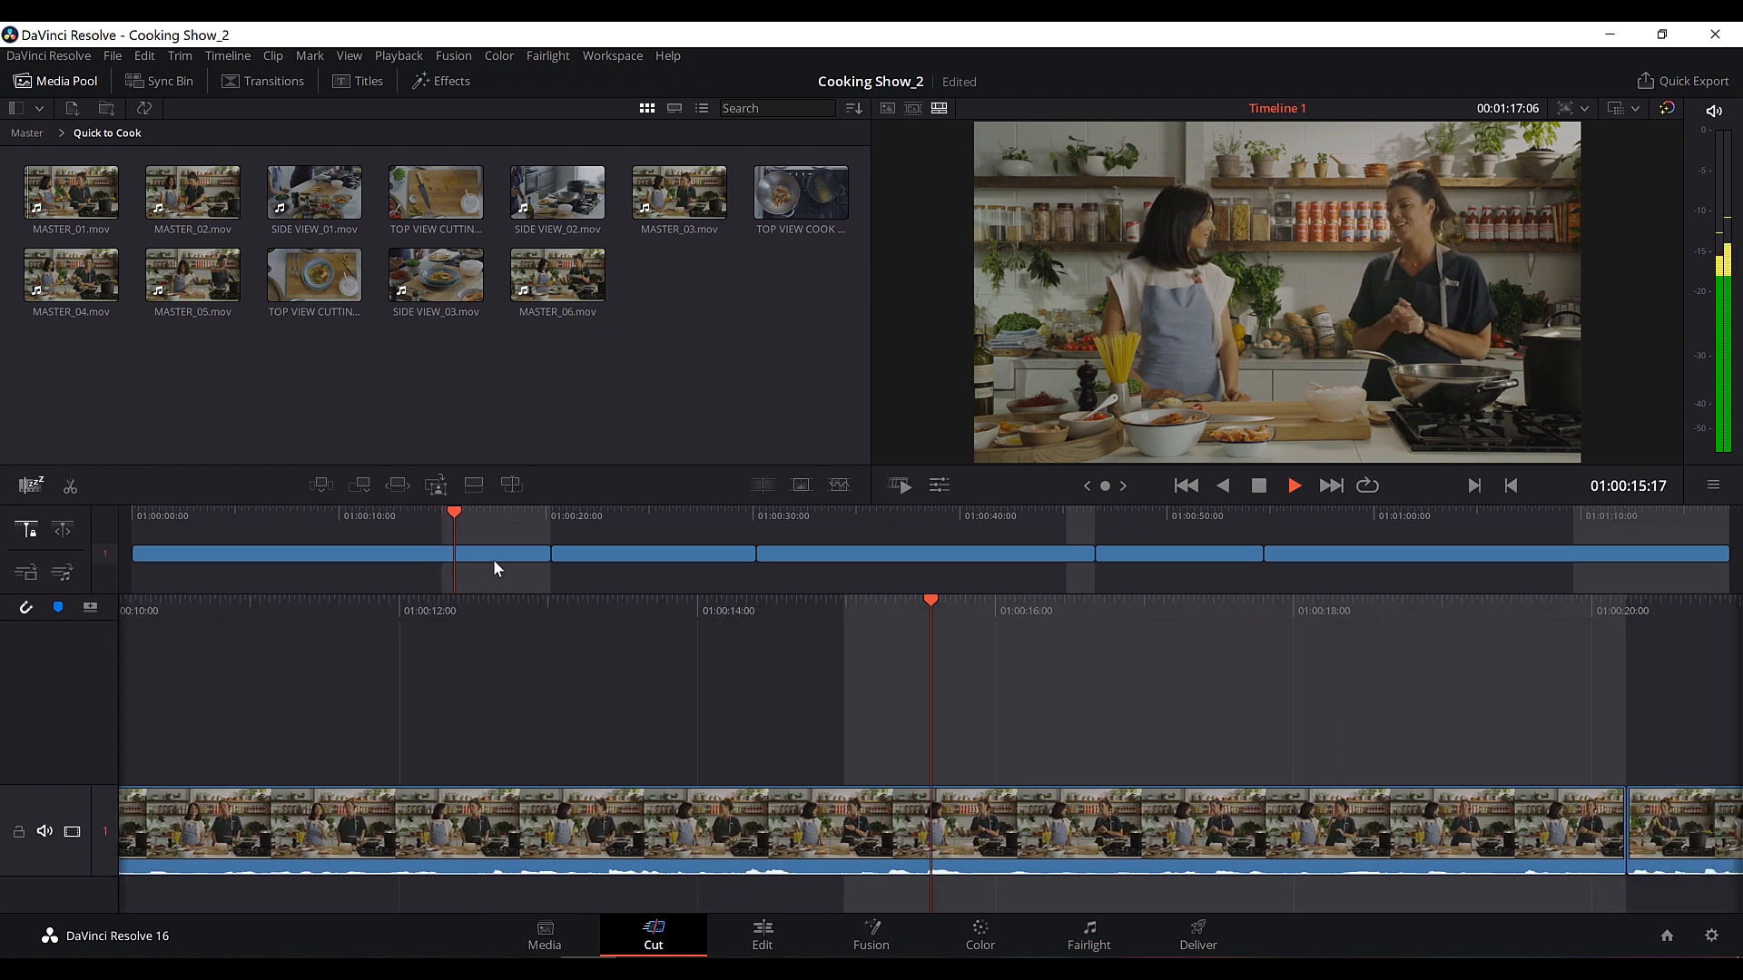
pyautogui.click(310, 515)
pyautogui.press('space')
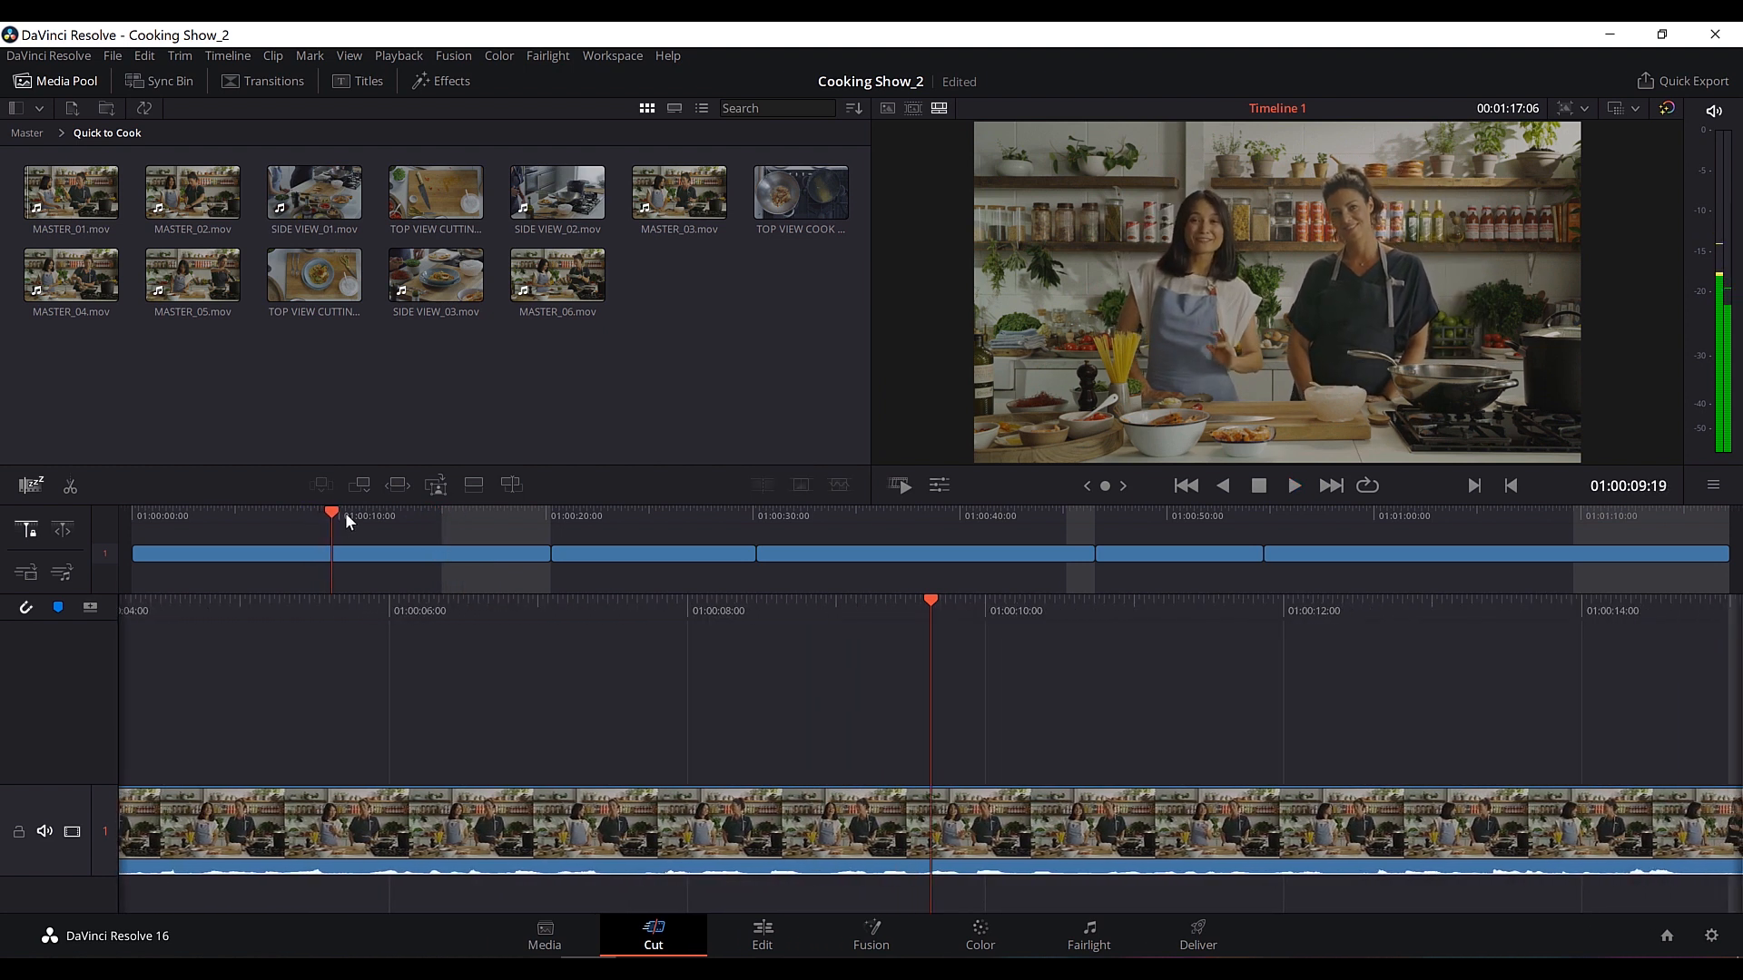
pyautogui.click(436, 486)
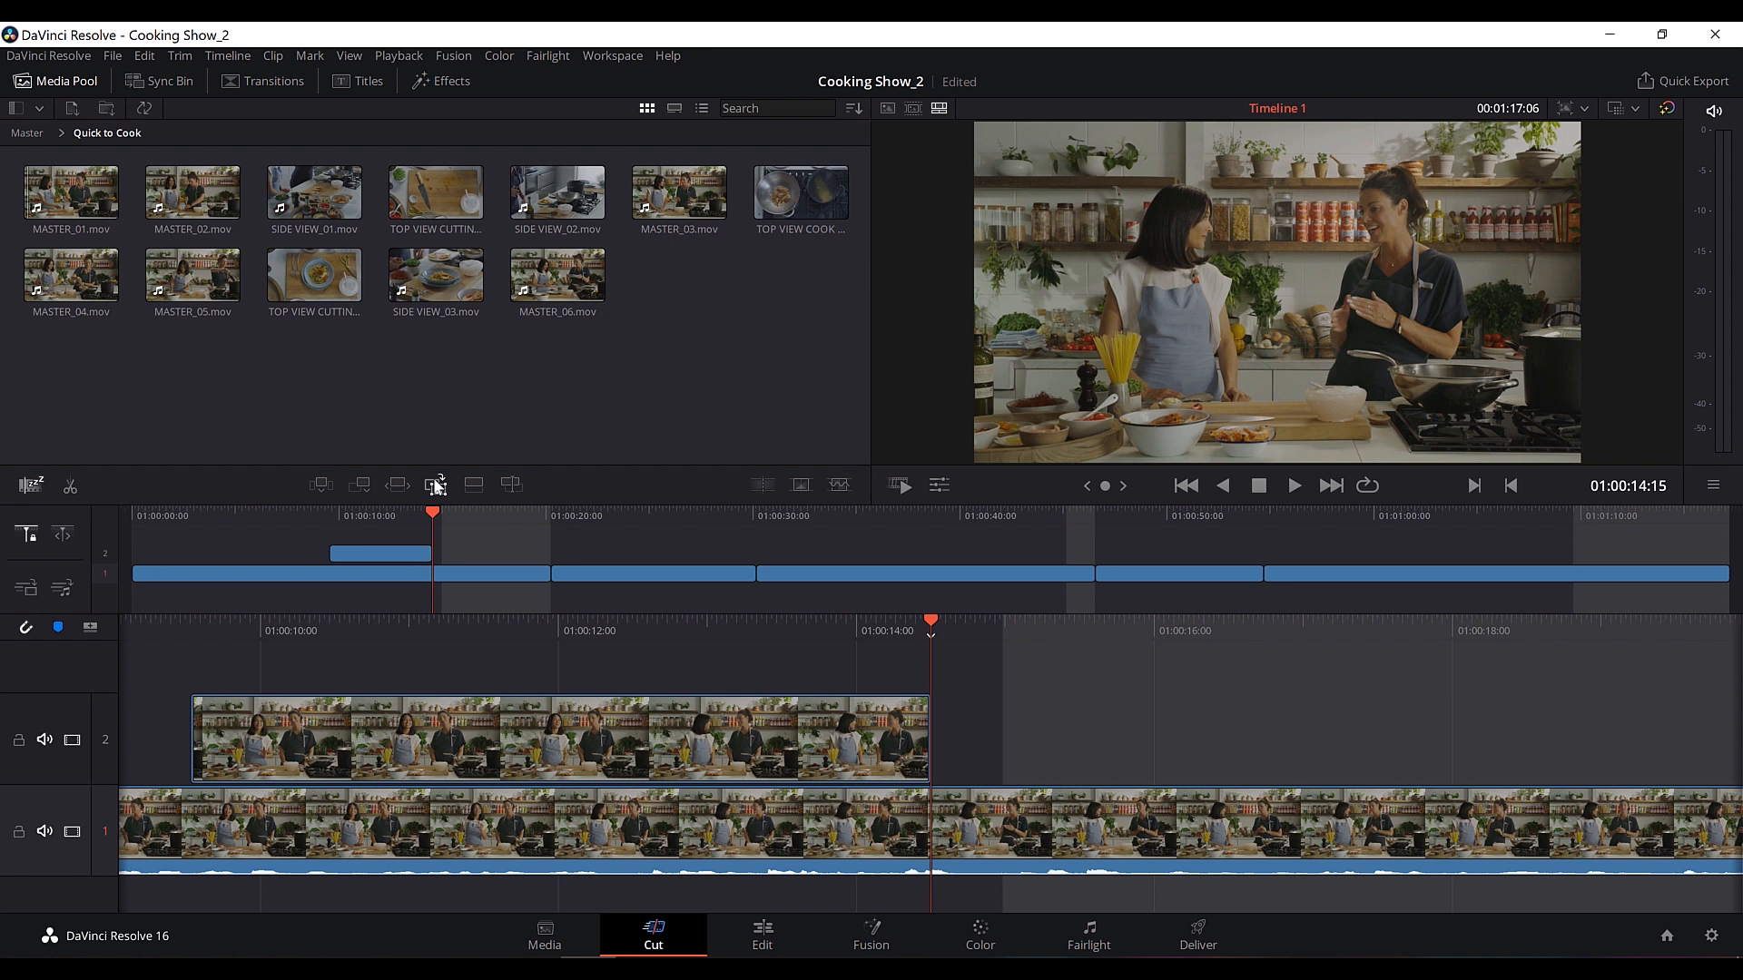
# Play Timeline 1 through the added close-up and return to 01:00:13:05 within it.
pyautogui.click(303, 513)
pyautogui.press('space')
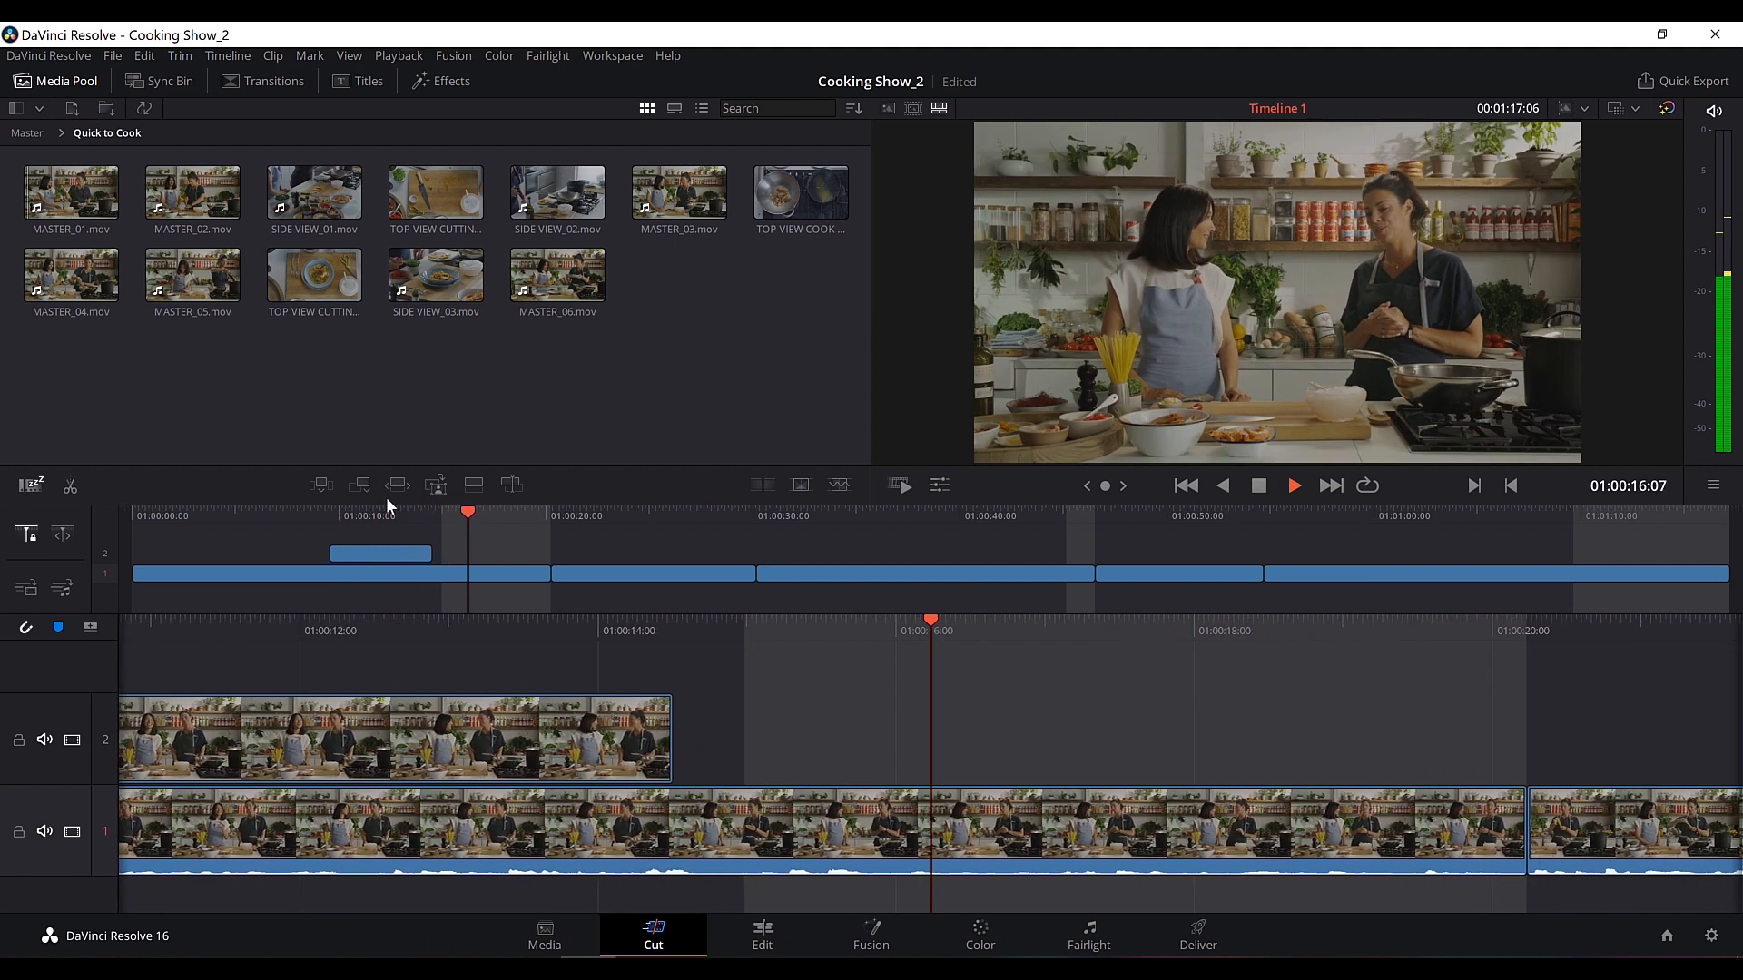
pyautogui.click(393, 512)
pyautogui.press('space')
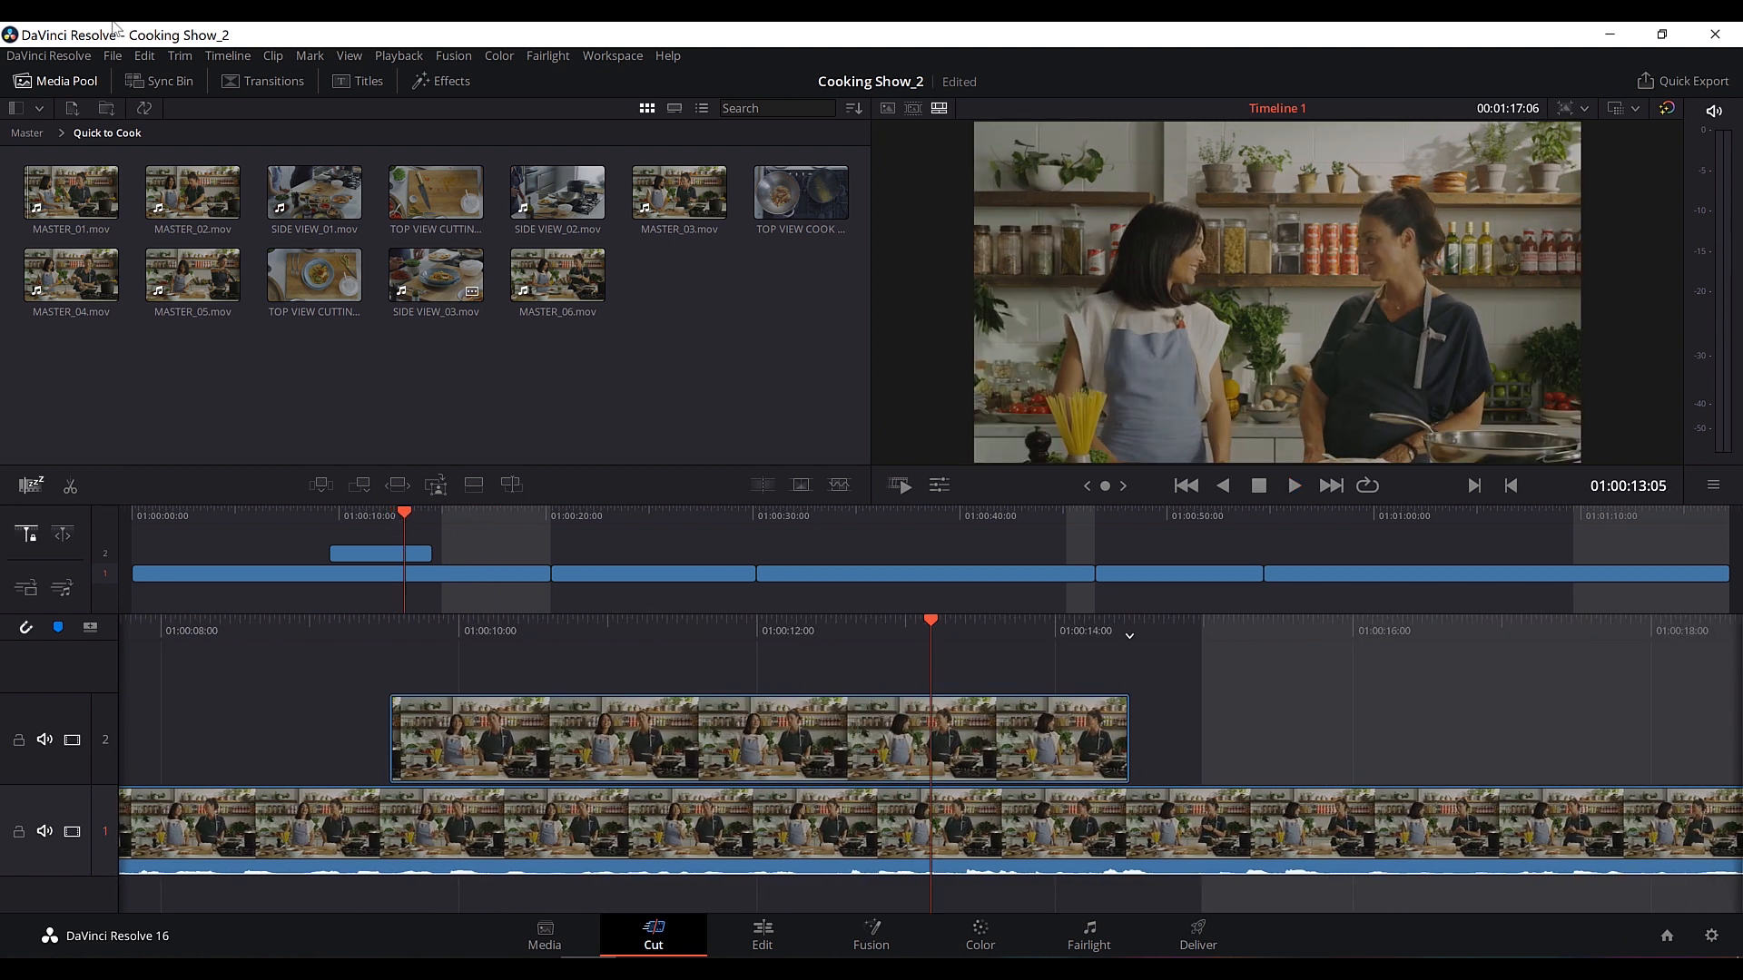
# Examine the standard durations in the user editing preferences and close the preferences without saving.
pyautogui.click(78, 54)
pyautogui.click(76, 143)
pyautogui.click(910, 195)
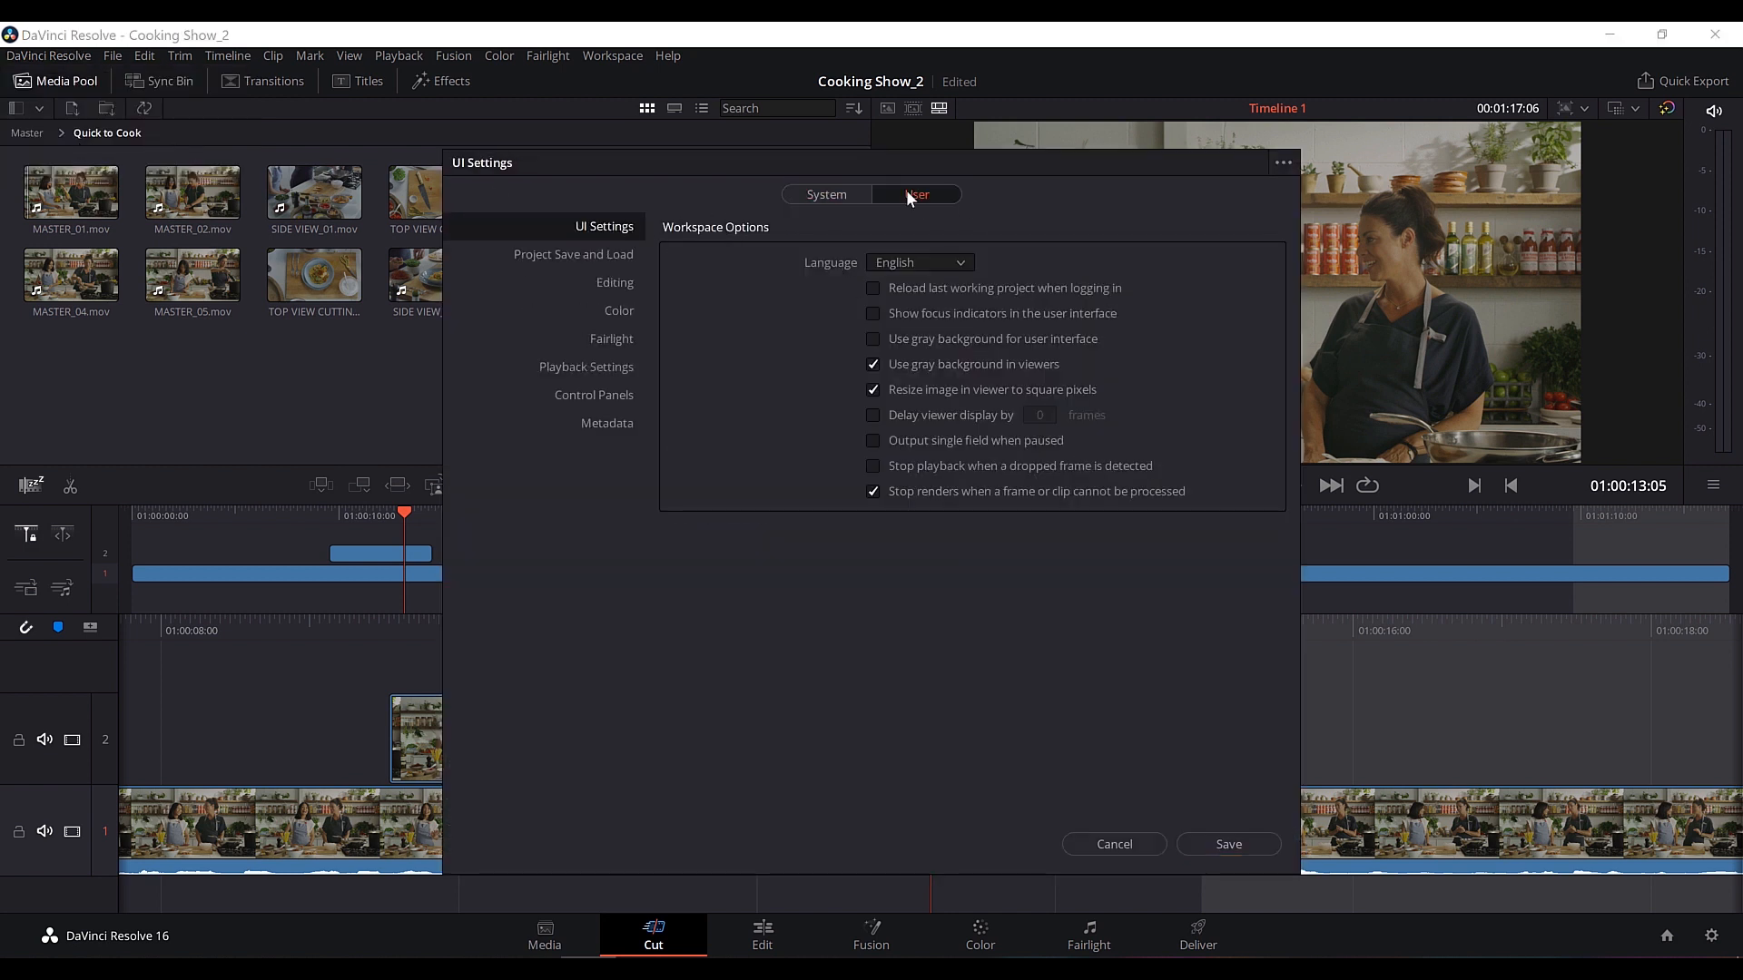
pyautogui.click(628, 282)
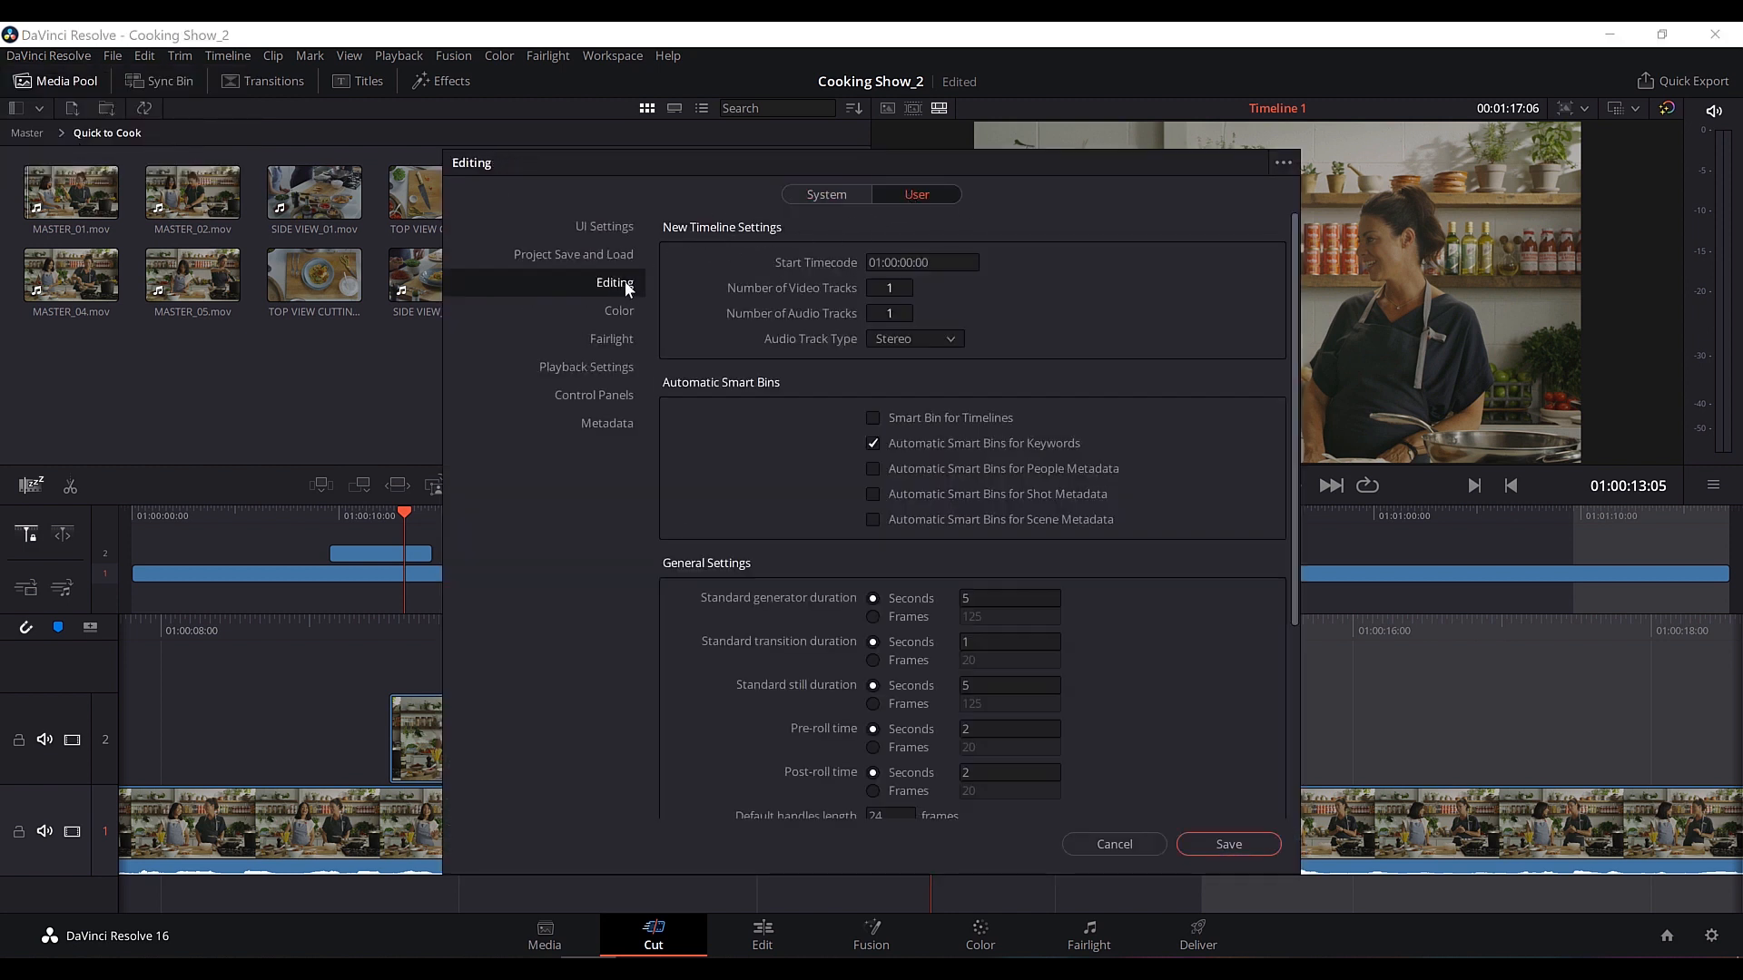
pyautogui.scroll(-1, 1213, 490)
pyautogui.scroll(-3, 1213, 490)
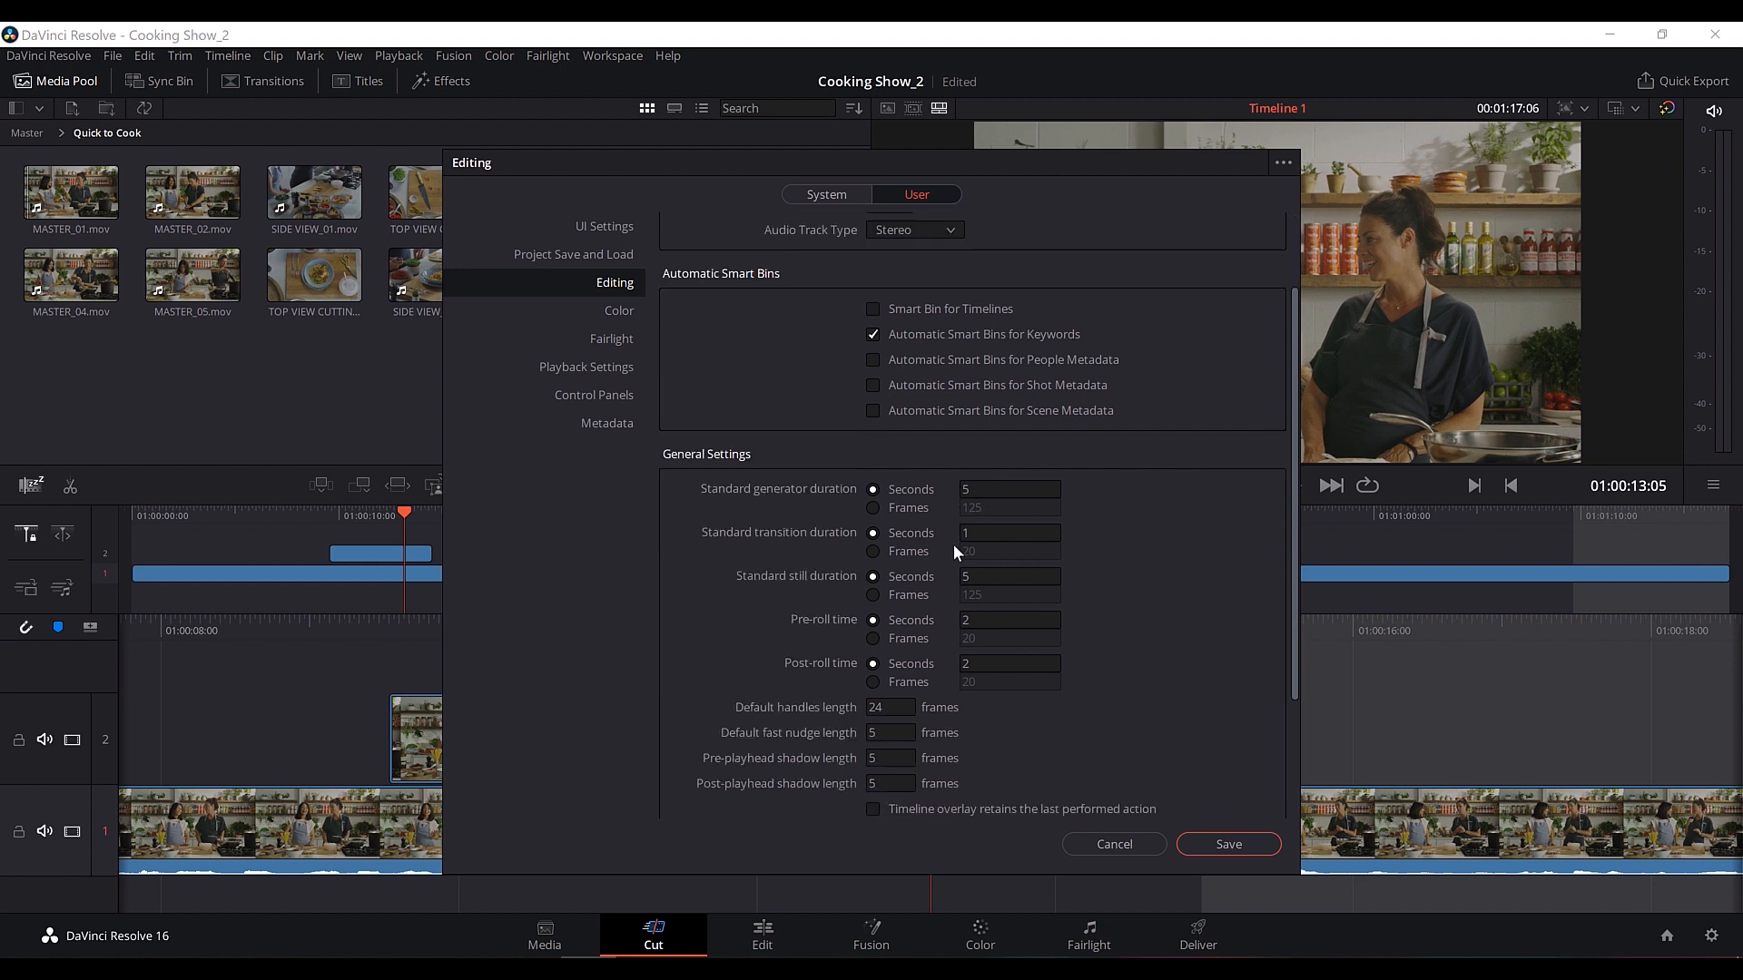
pyautogui.click(1096, 843)
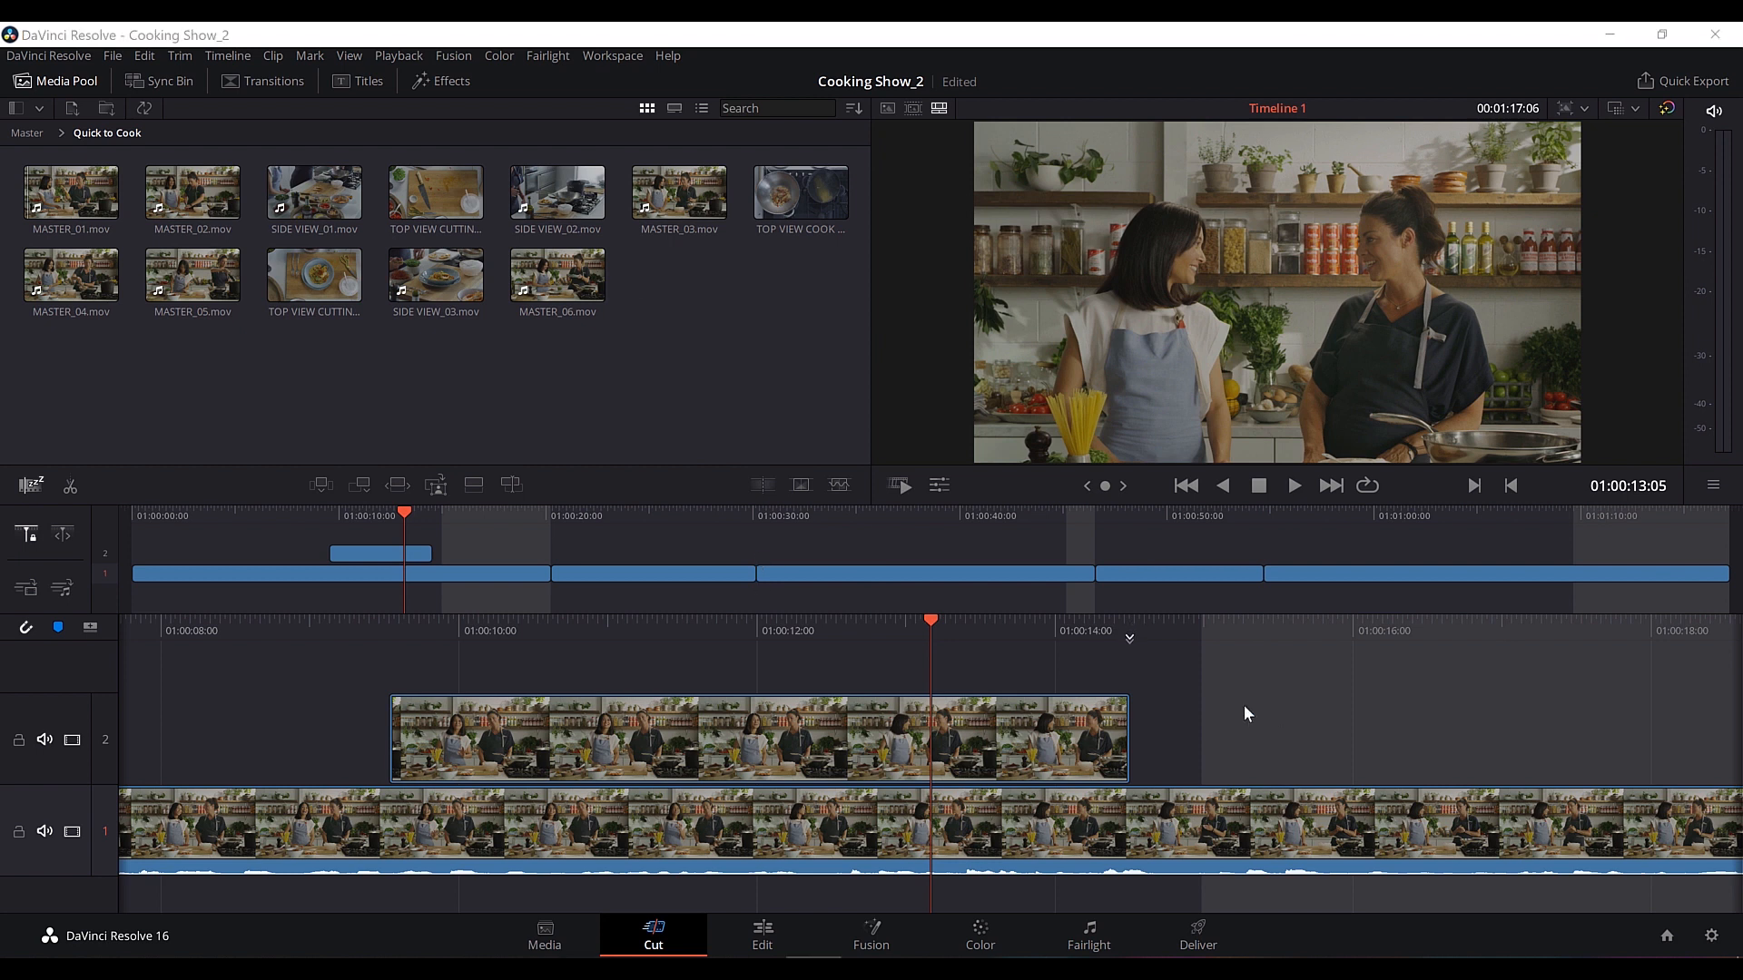
# Mark Timeline 1 from the end of the close-up at 01:00:14:15 to the end of the opening clip at 01:00:20:07.
pyautogui.press('space')
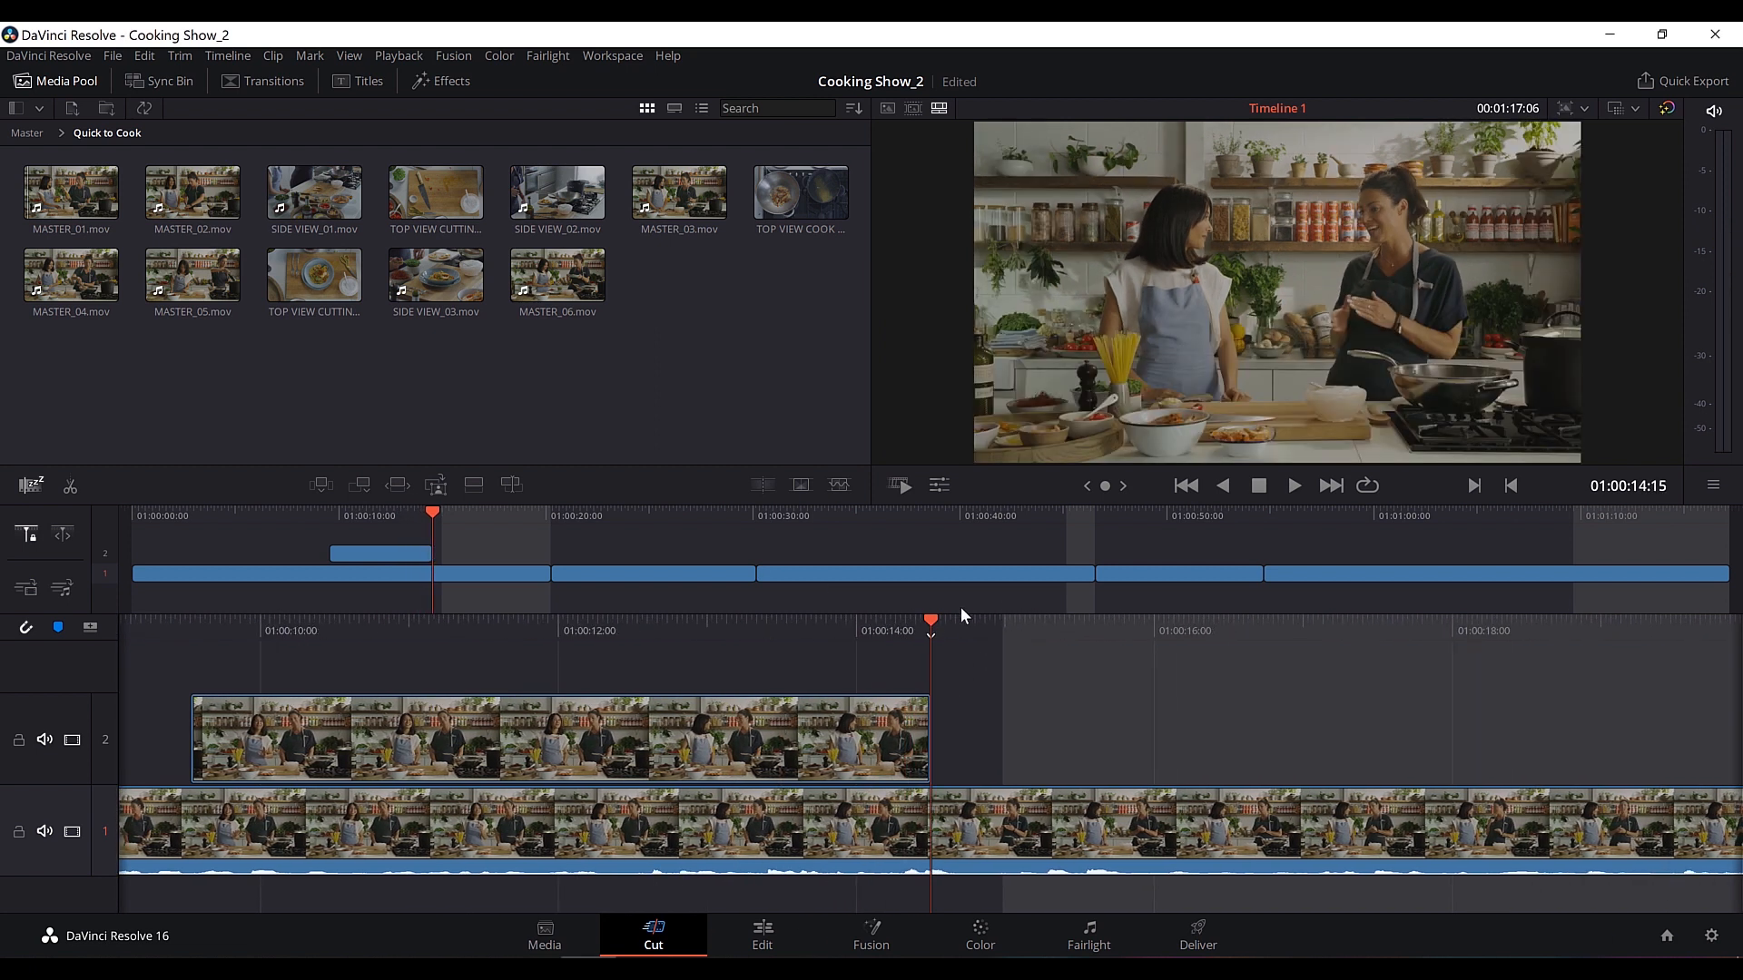
pyautogui.press('i')
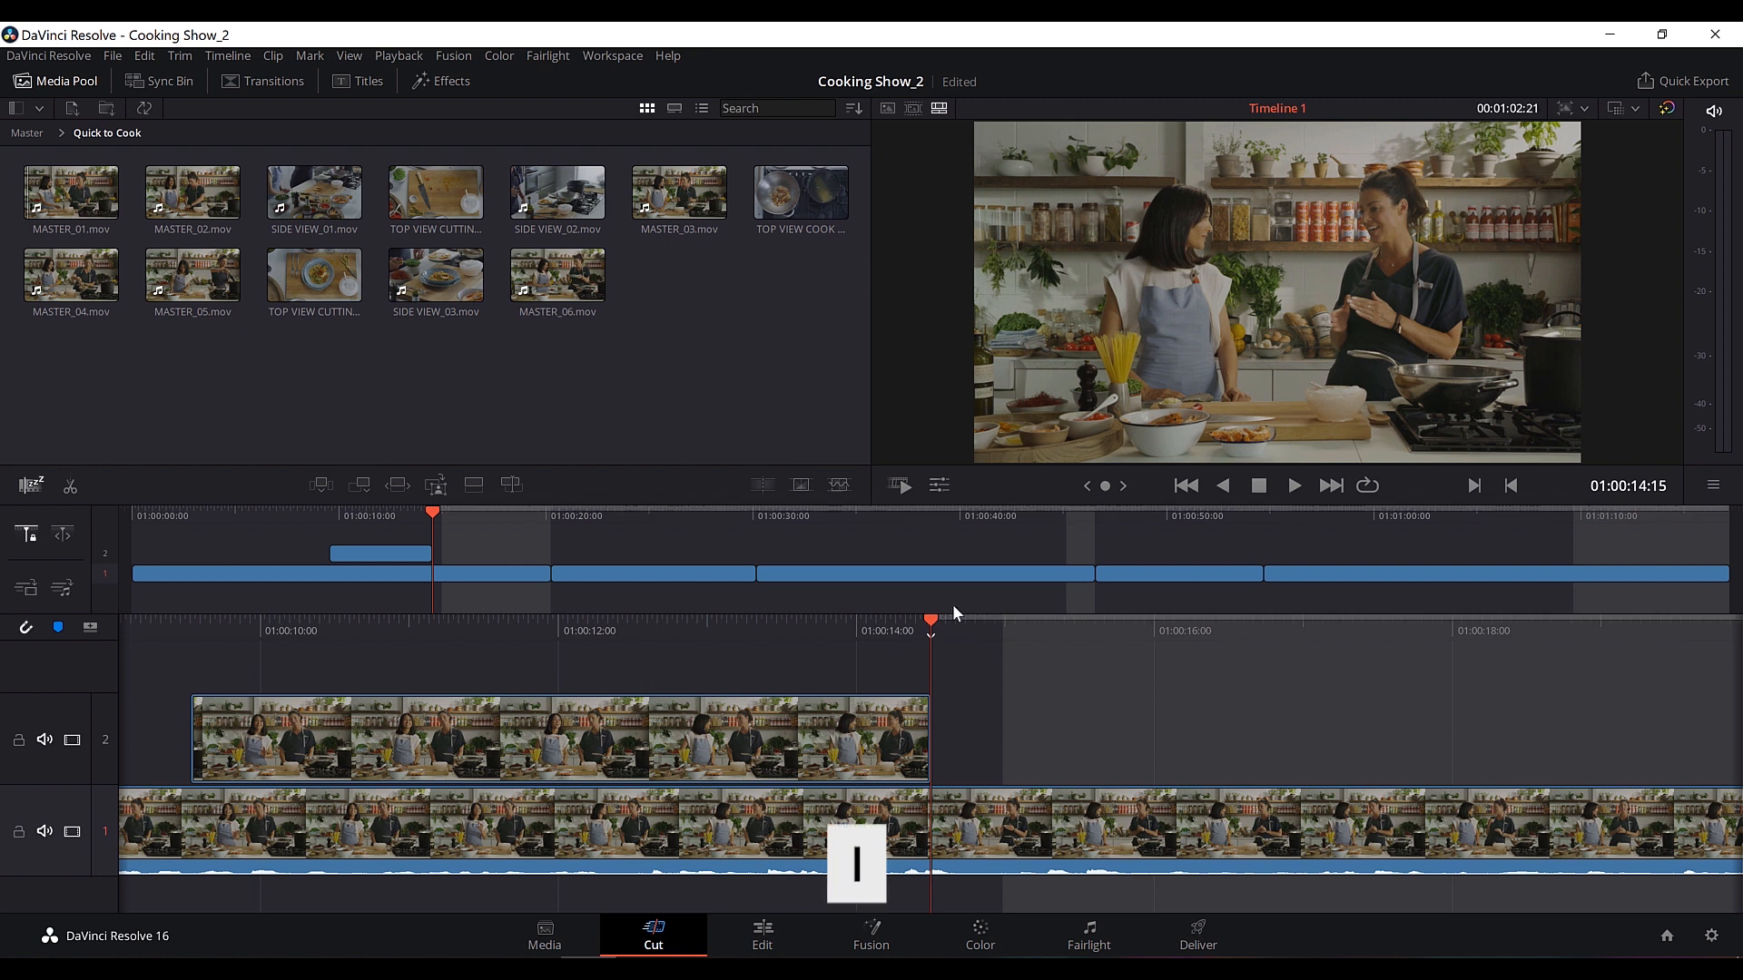
pyautogui.moveTo(519, 514); pyautogui.dragTo(537, 512)
pyautogui.press('o')
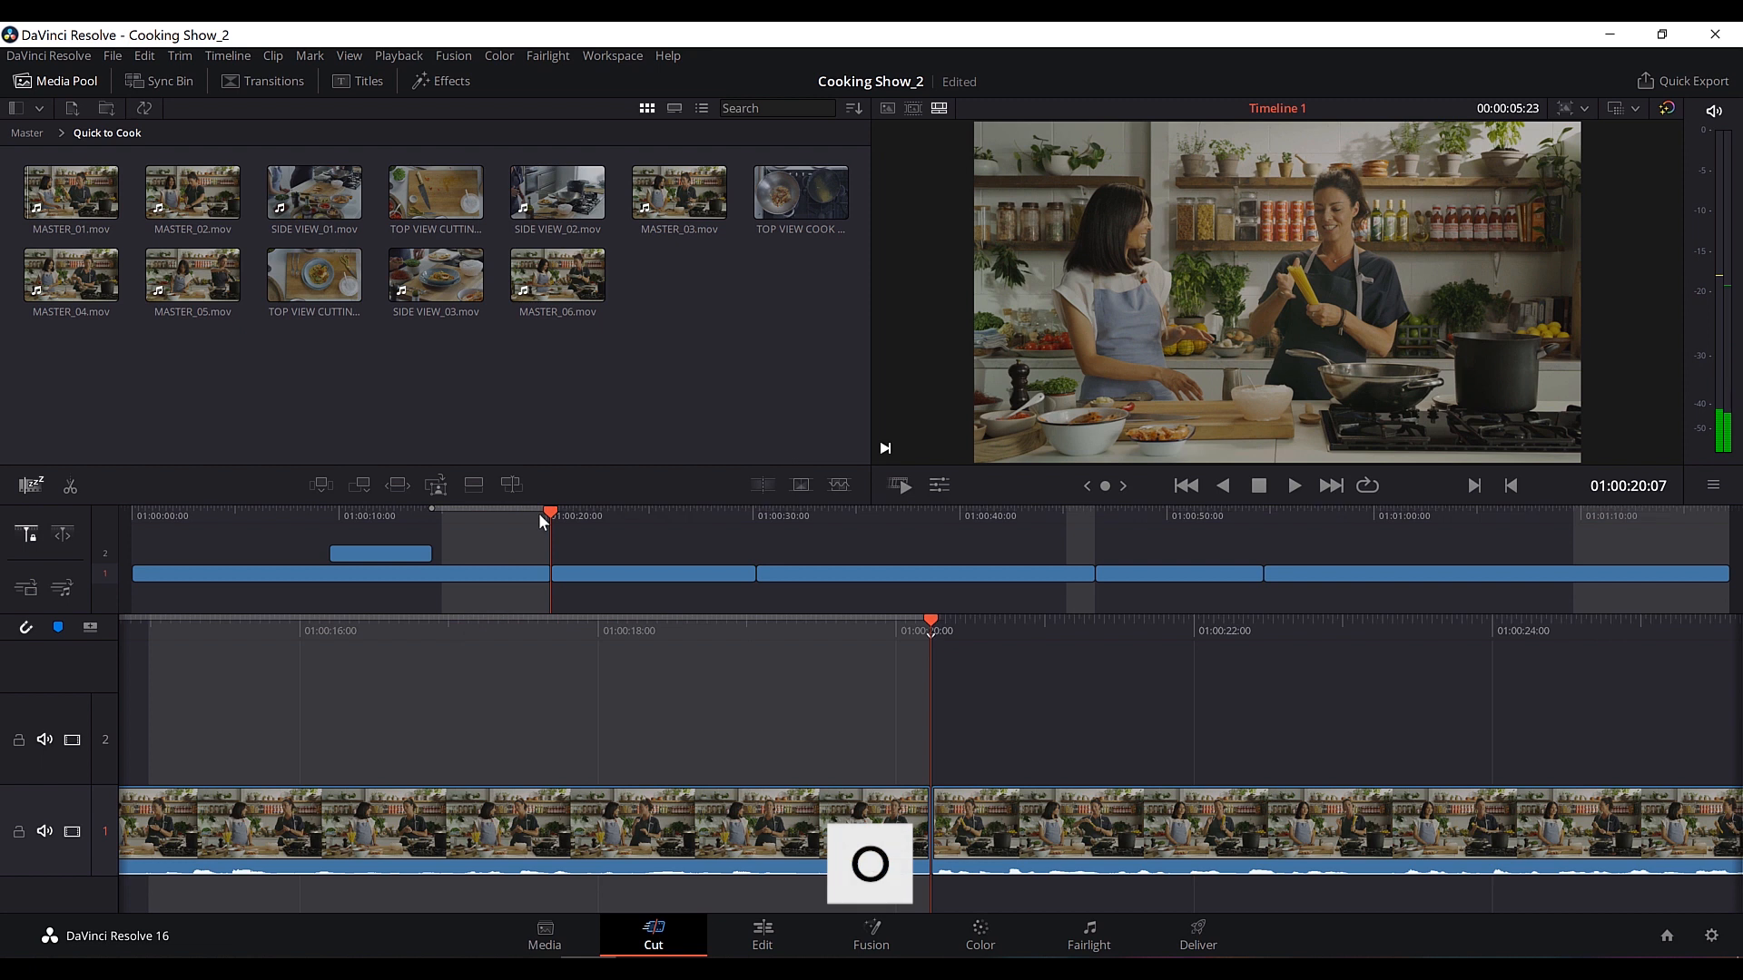
pyautogui.click(487, 519)
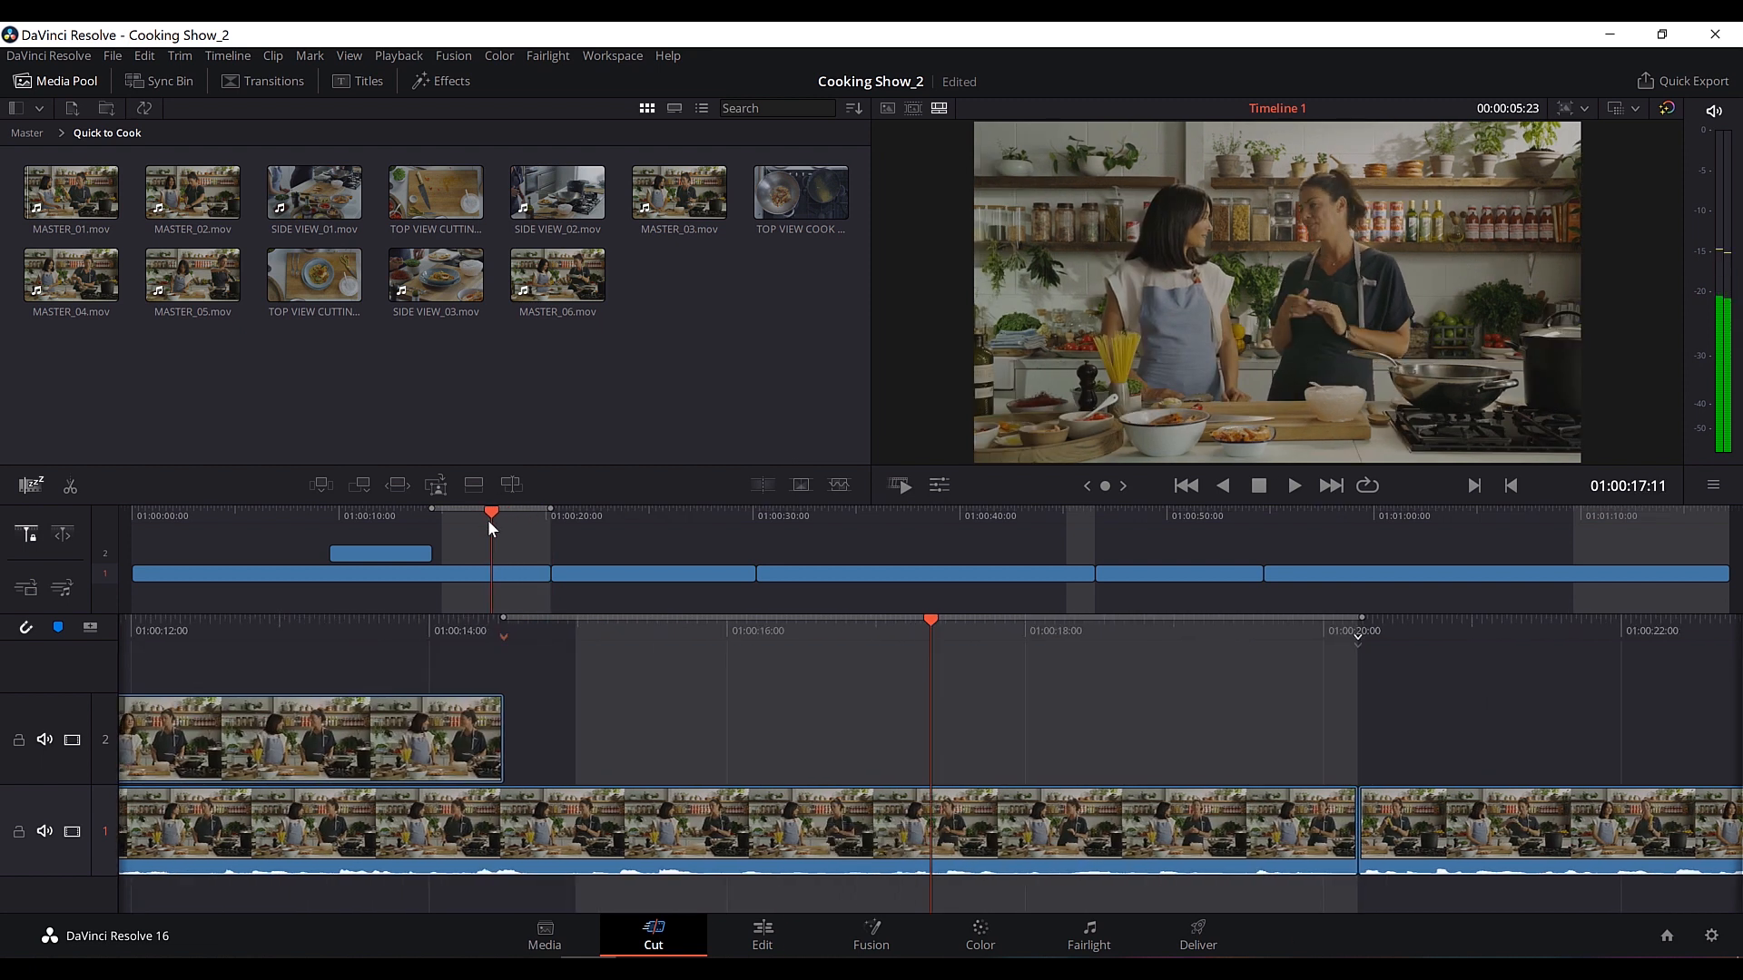
# Set a source tape in point at 00:06:29:11 in the plated-dish top view clip and place it on top of the marked timeline range.
pyautogui.click(913, 108)
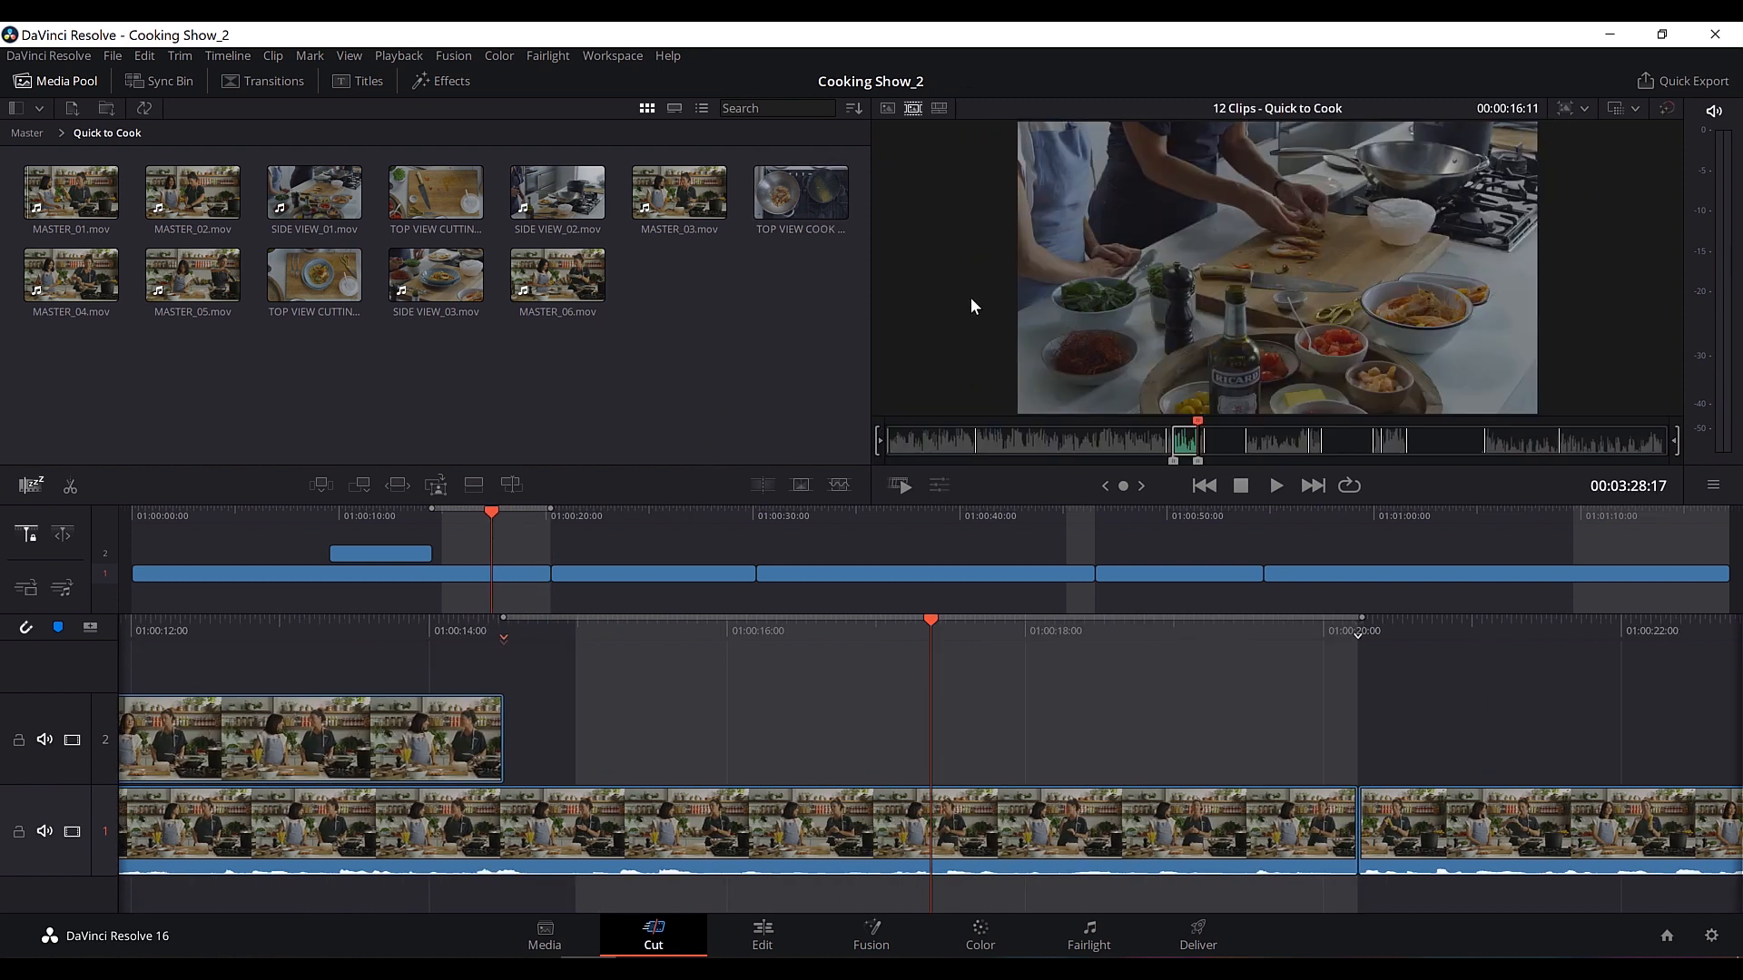
pyautogui.click(1441, 427)
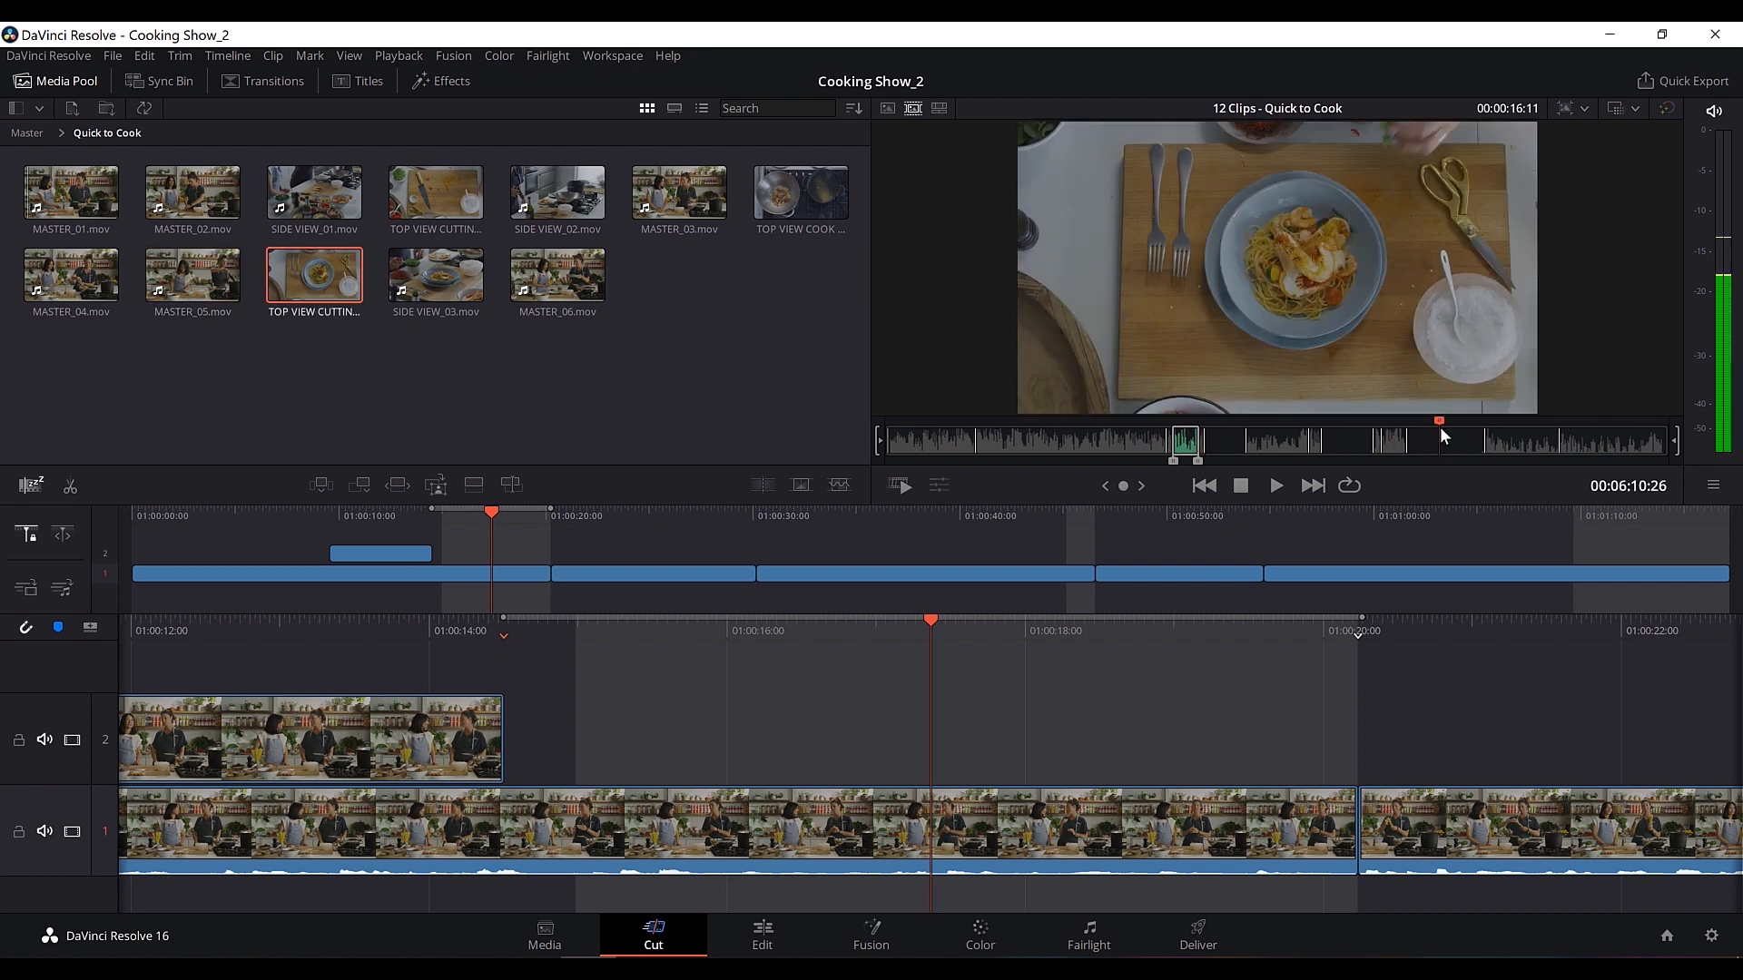
pyautogui.moveTo(1448, 440); pyautogui.dragTo(1465, 444)
pyautogui.press('i')
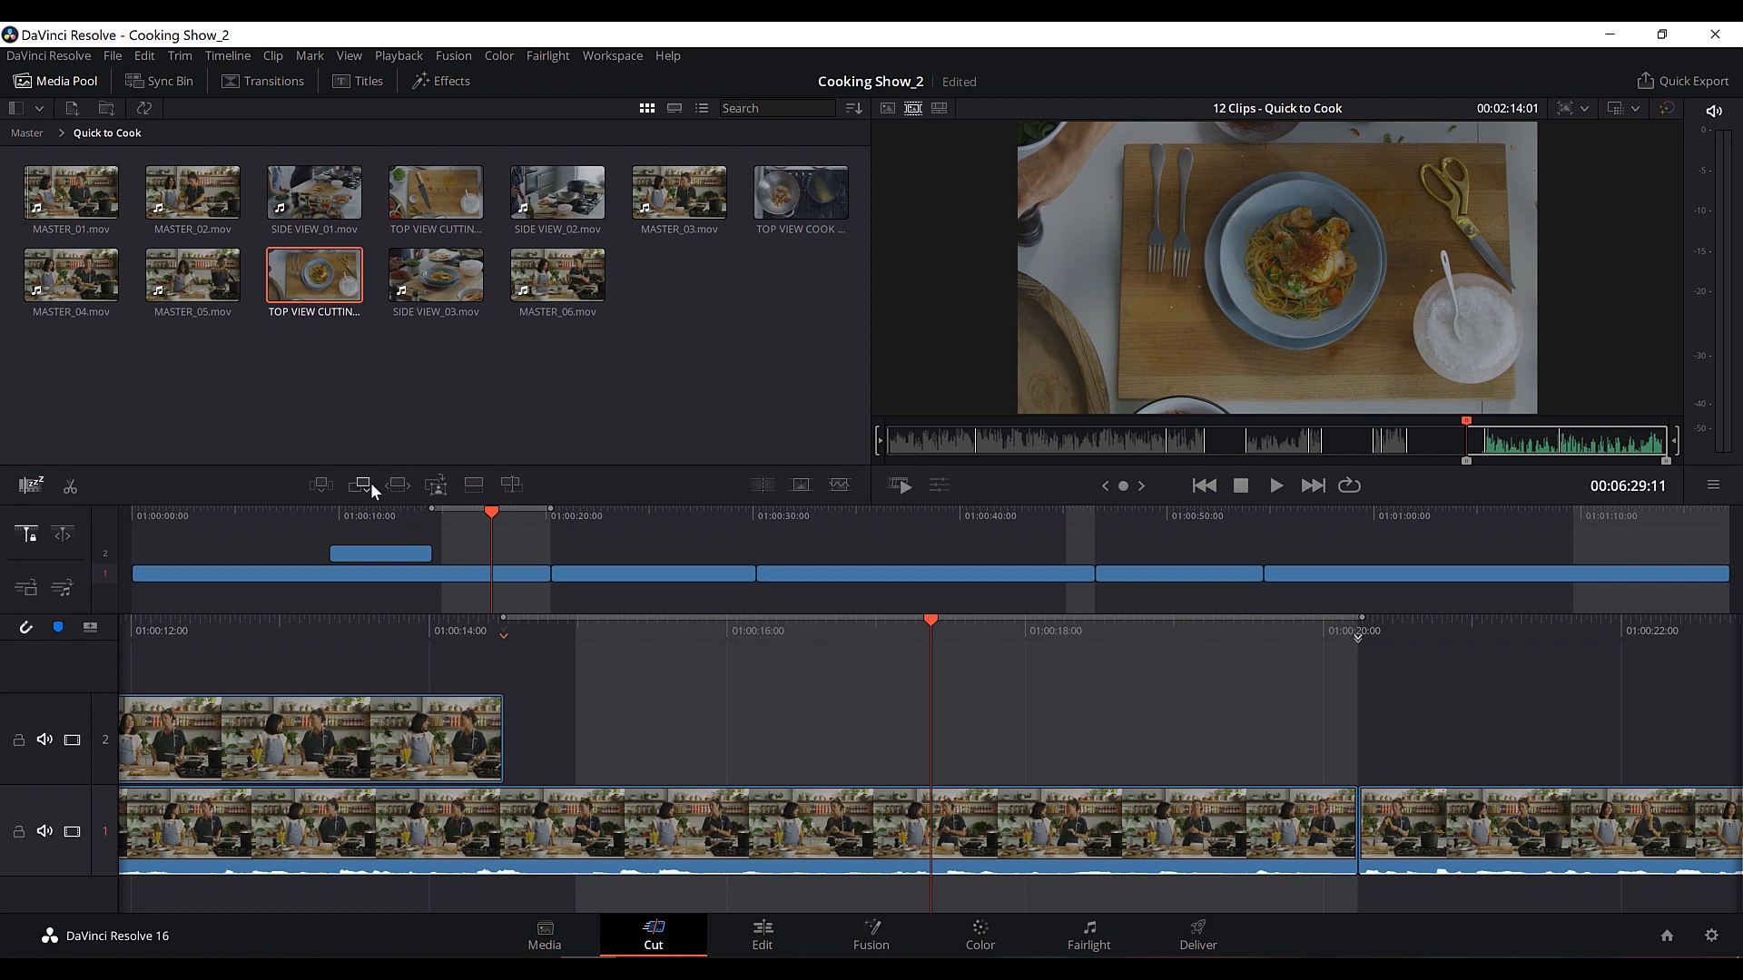
pyautogui.click(479, 487)
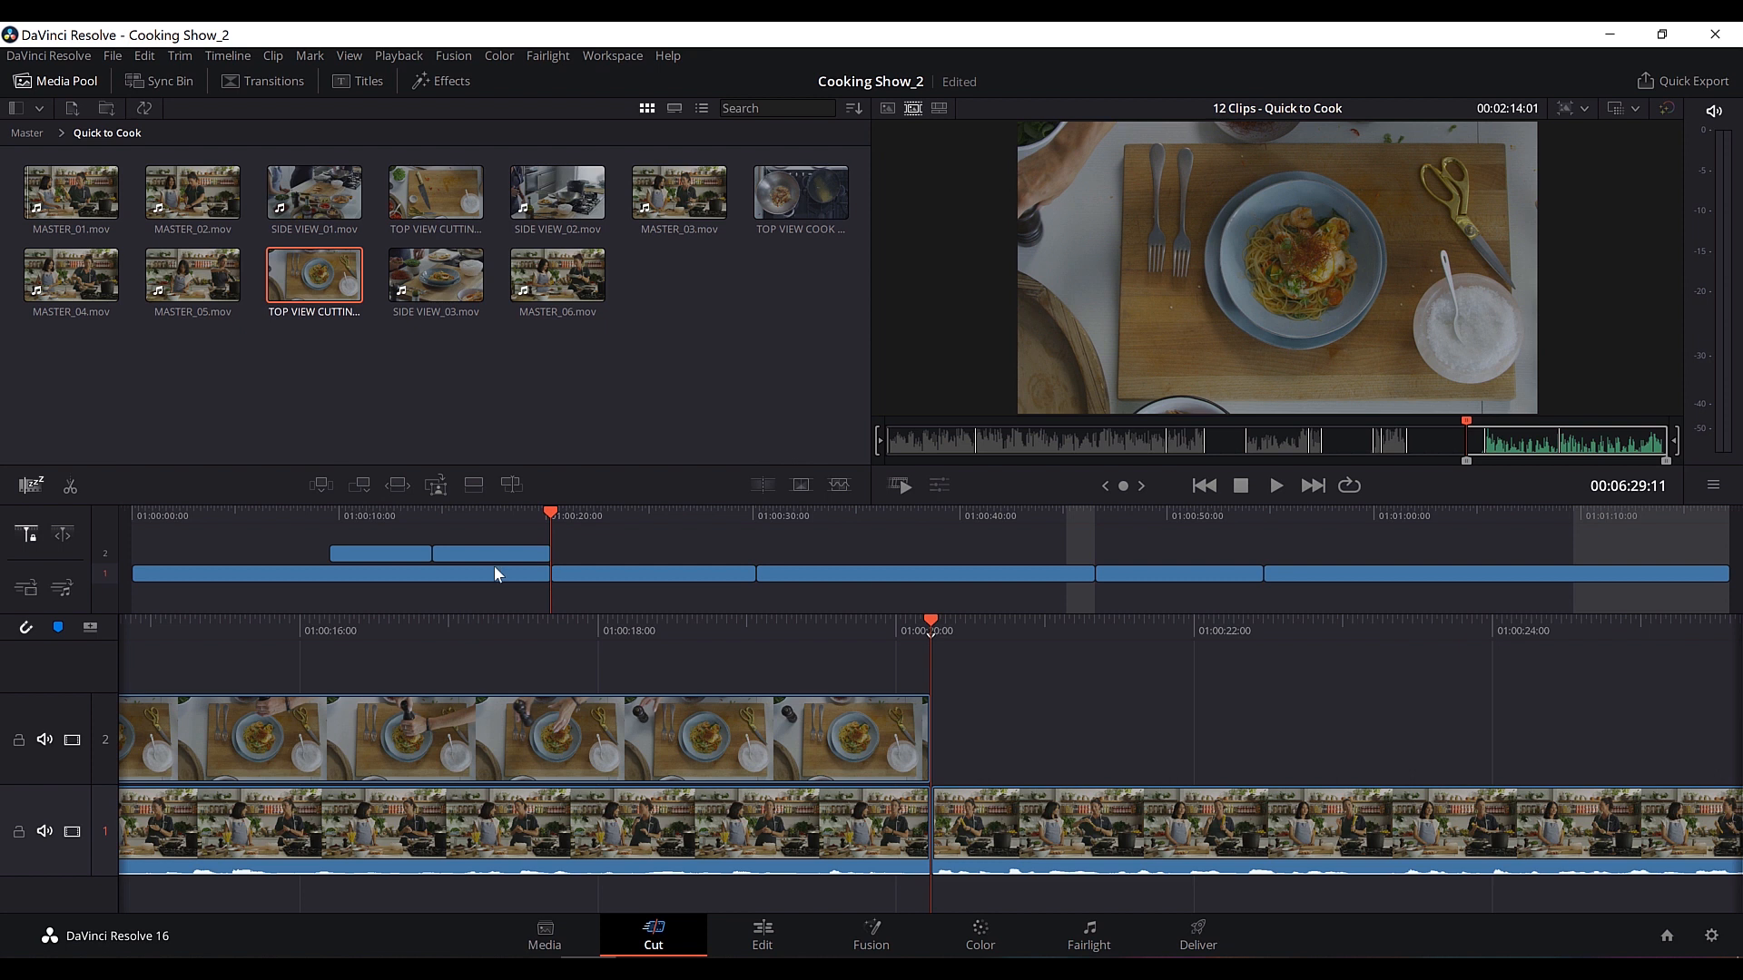
# Play Timeline 1 from 01:00:03:07 through both overlay clips to 01:00:23:11, and the start of the last clip up to 01:00:59:12.
pyautogui.moveTo(516, 510); pyautogui.dragTo(198, 525)
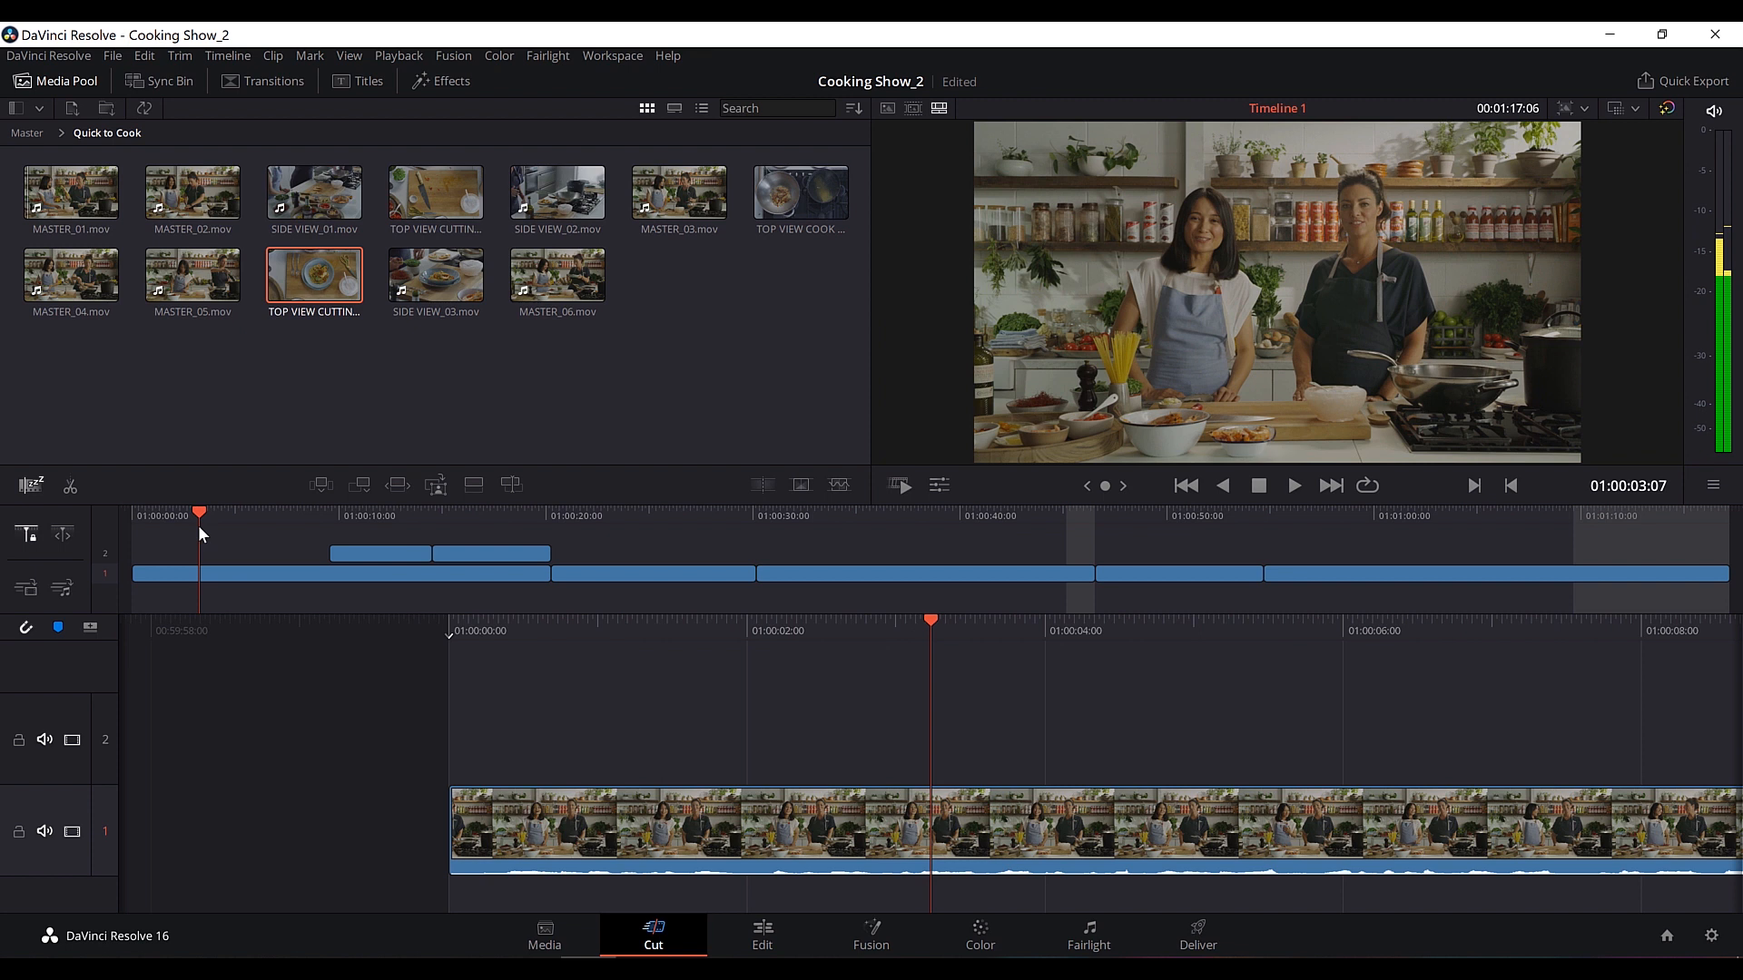
pyautogui.press('space')
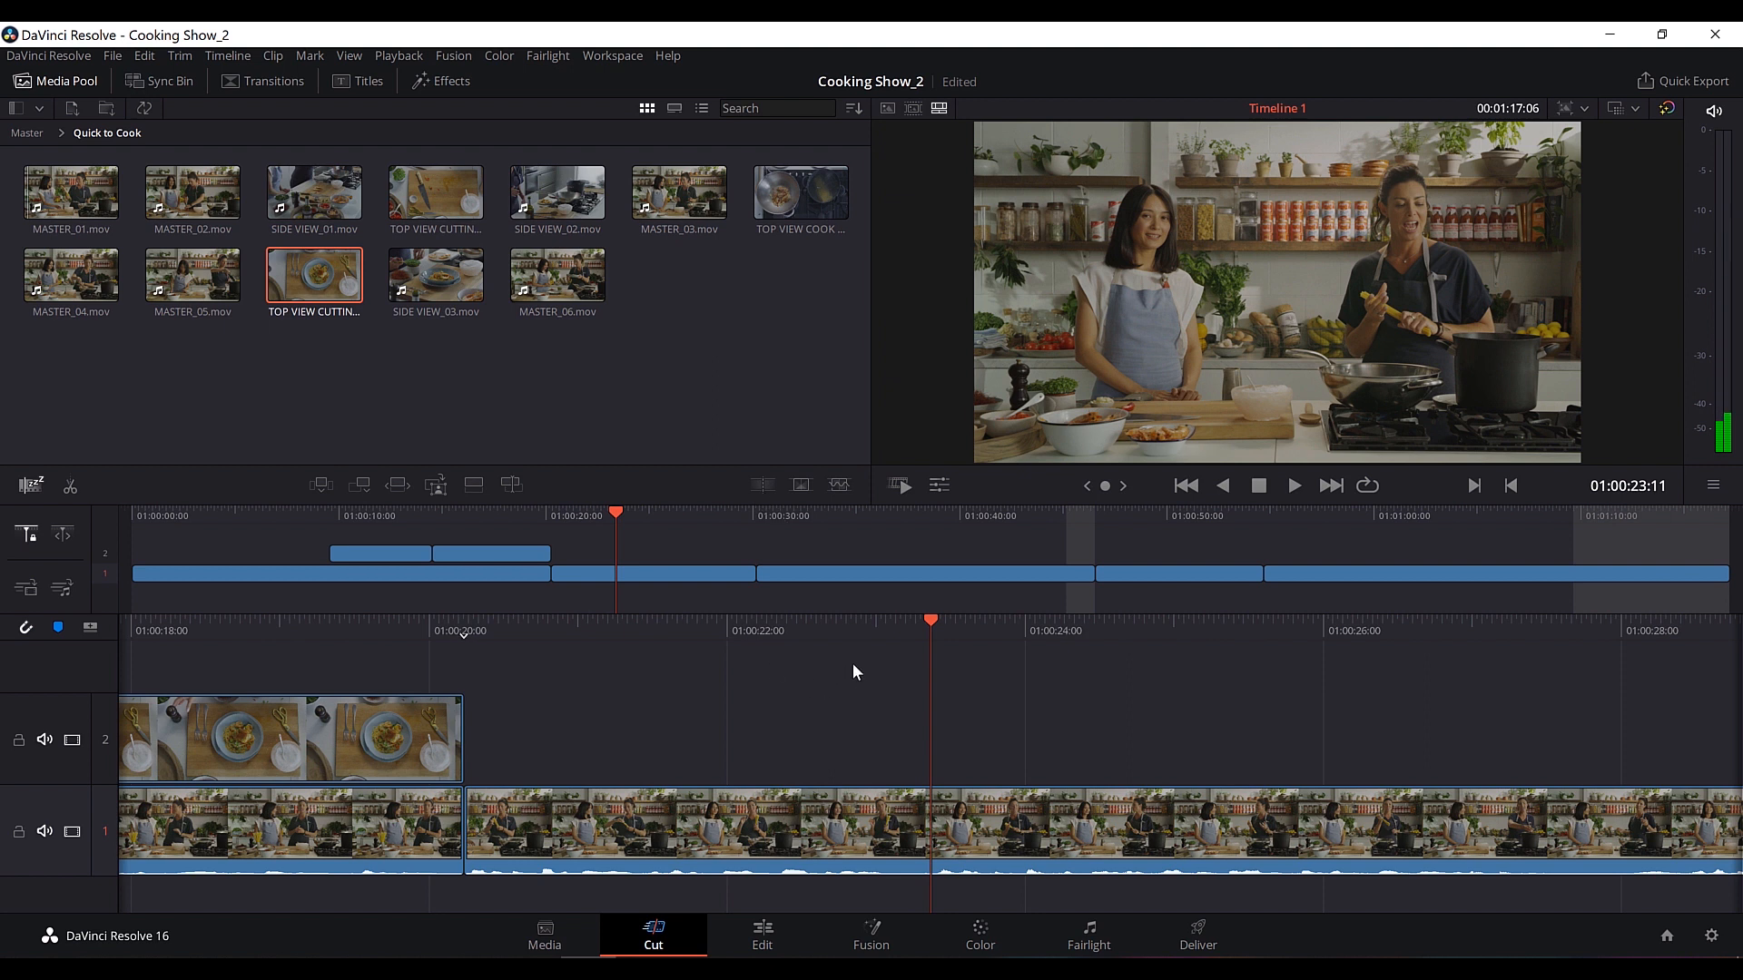
pyautogui.moveTo(1345, 517); pyautogui.dragTo(1276, 521)
pyautogui.press('space')
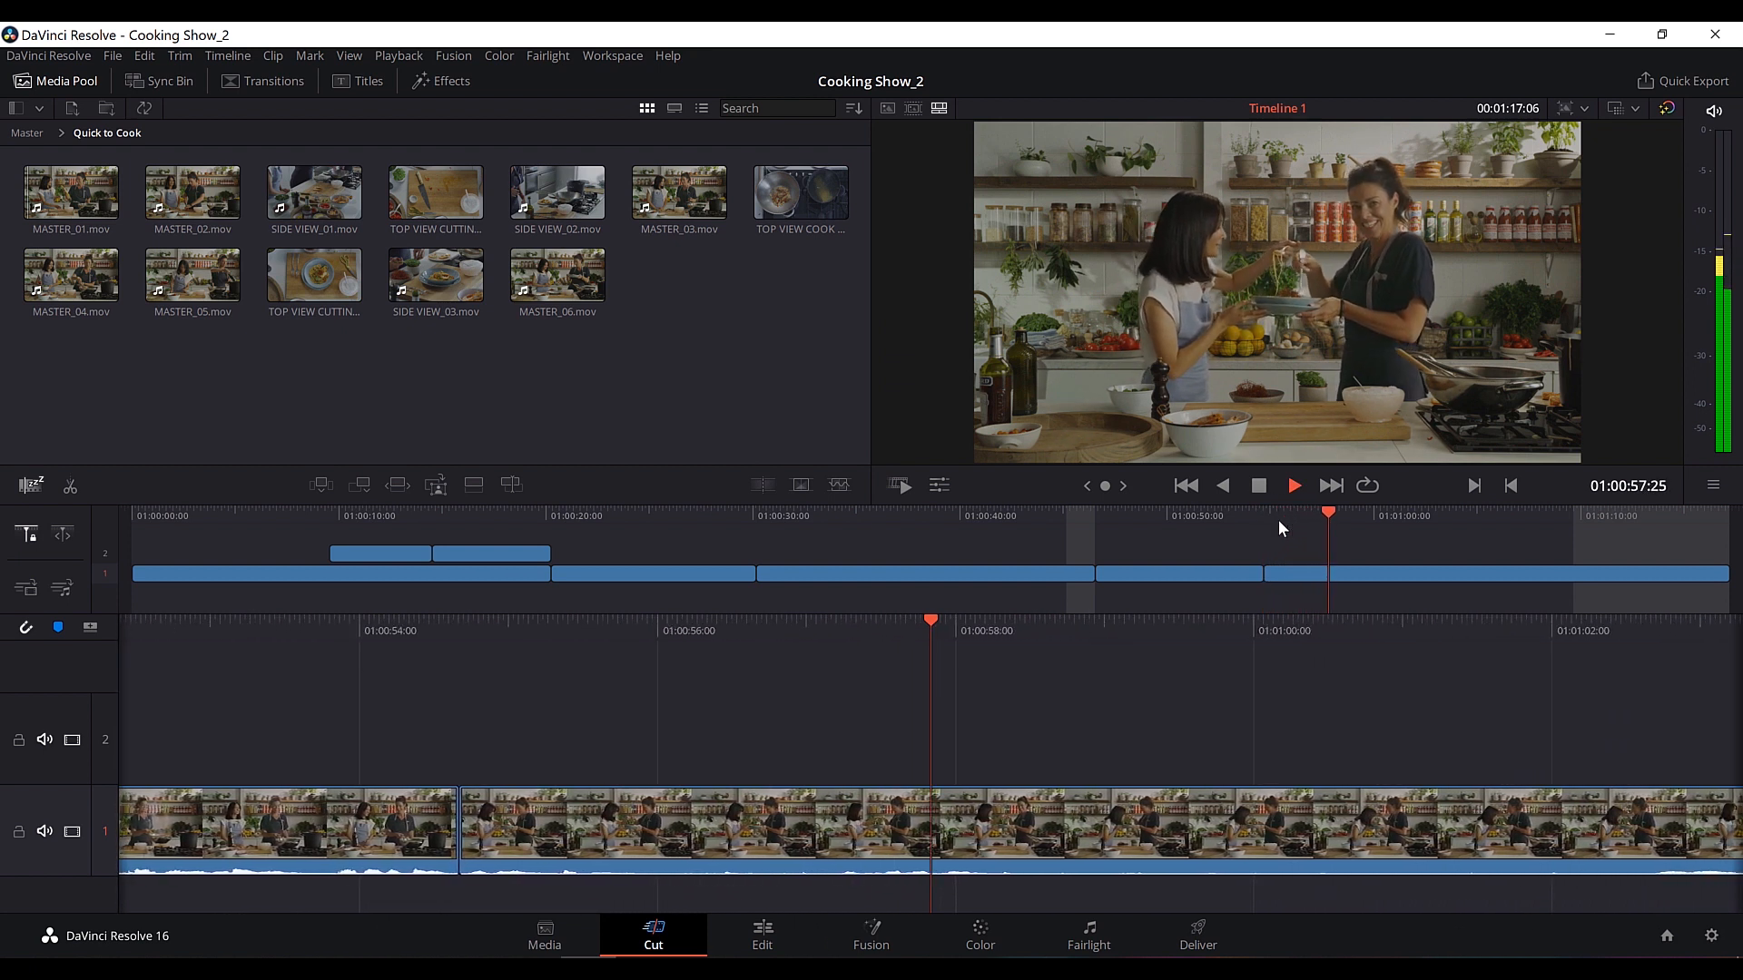
pyautogui.press('space')
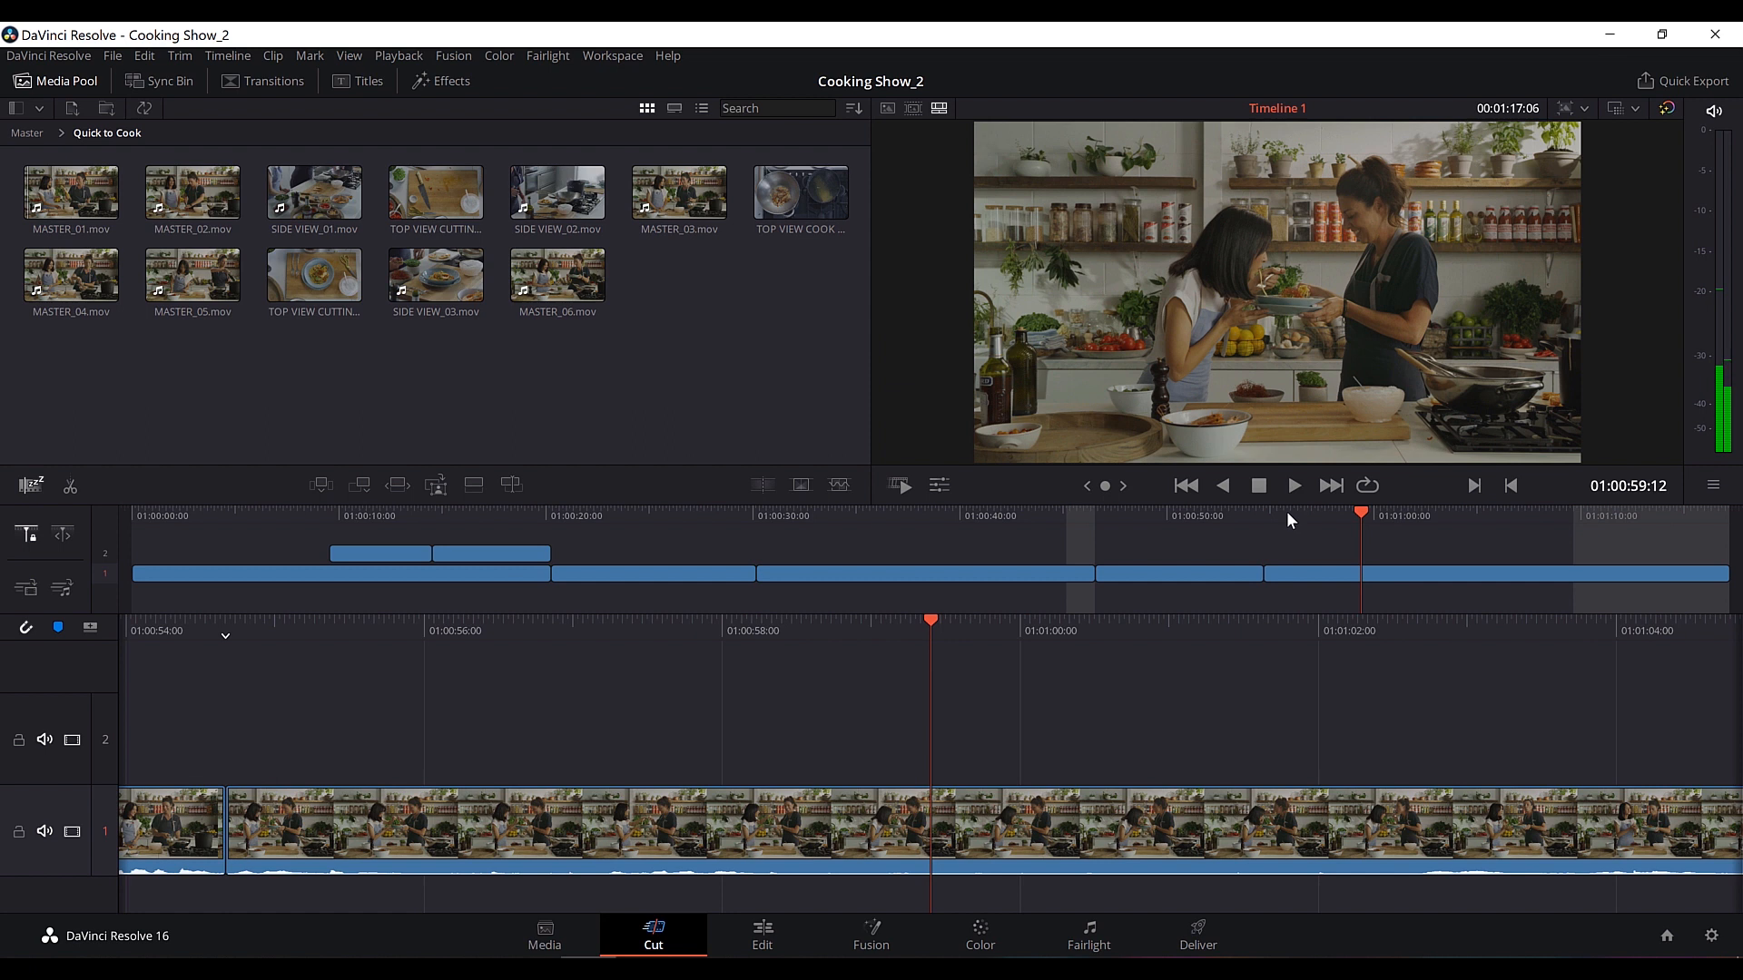
# Split the last clip of Timeline 1 shortly after 01:01:00:00 and move the playhead back to 01:00:56:12.
pyautogui.moveTo(1361, 515); pyautogui.dragTo(1421, 537)
pyautogui.click(70, 490)
pyautogui.moveTo(1409, 505); pyautogui.dragTo(1299, 532)
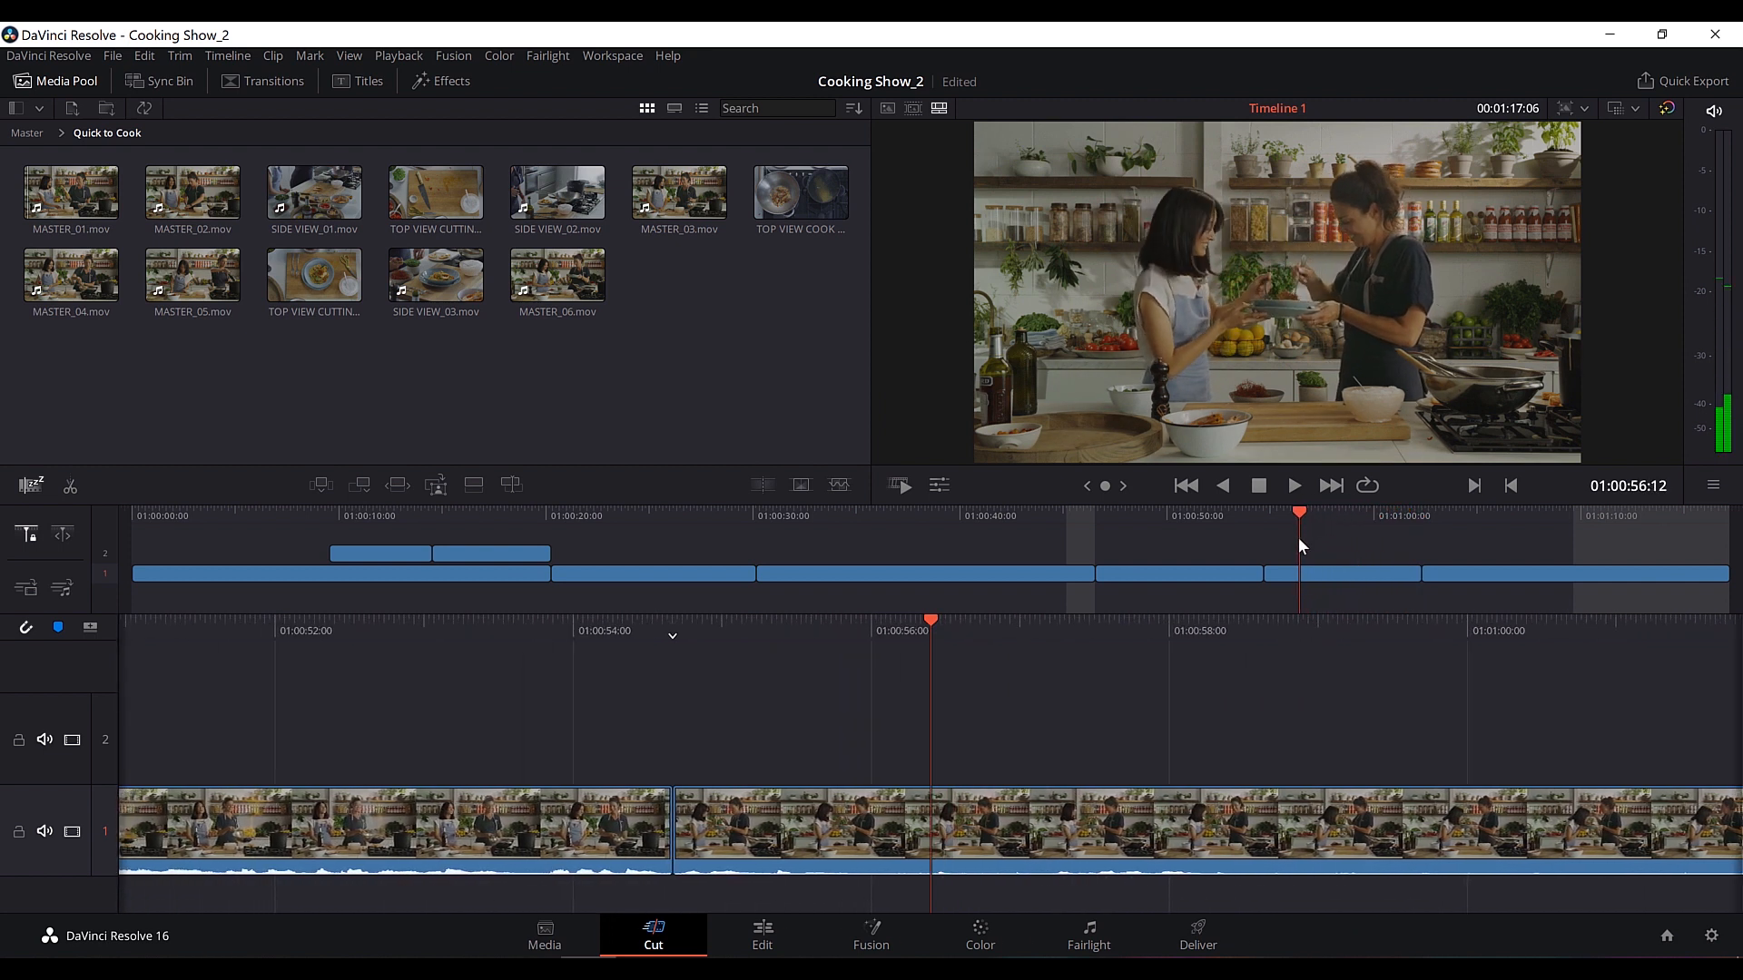
# Set a source tape in point at 00:06:41:18, the start of the SIDE VIEW_03.mov clip.
pyautogui.click(913, 108)
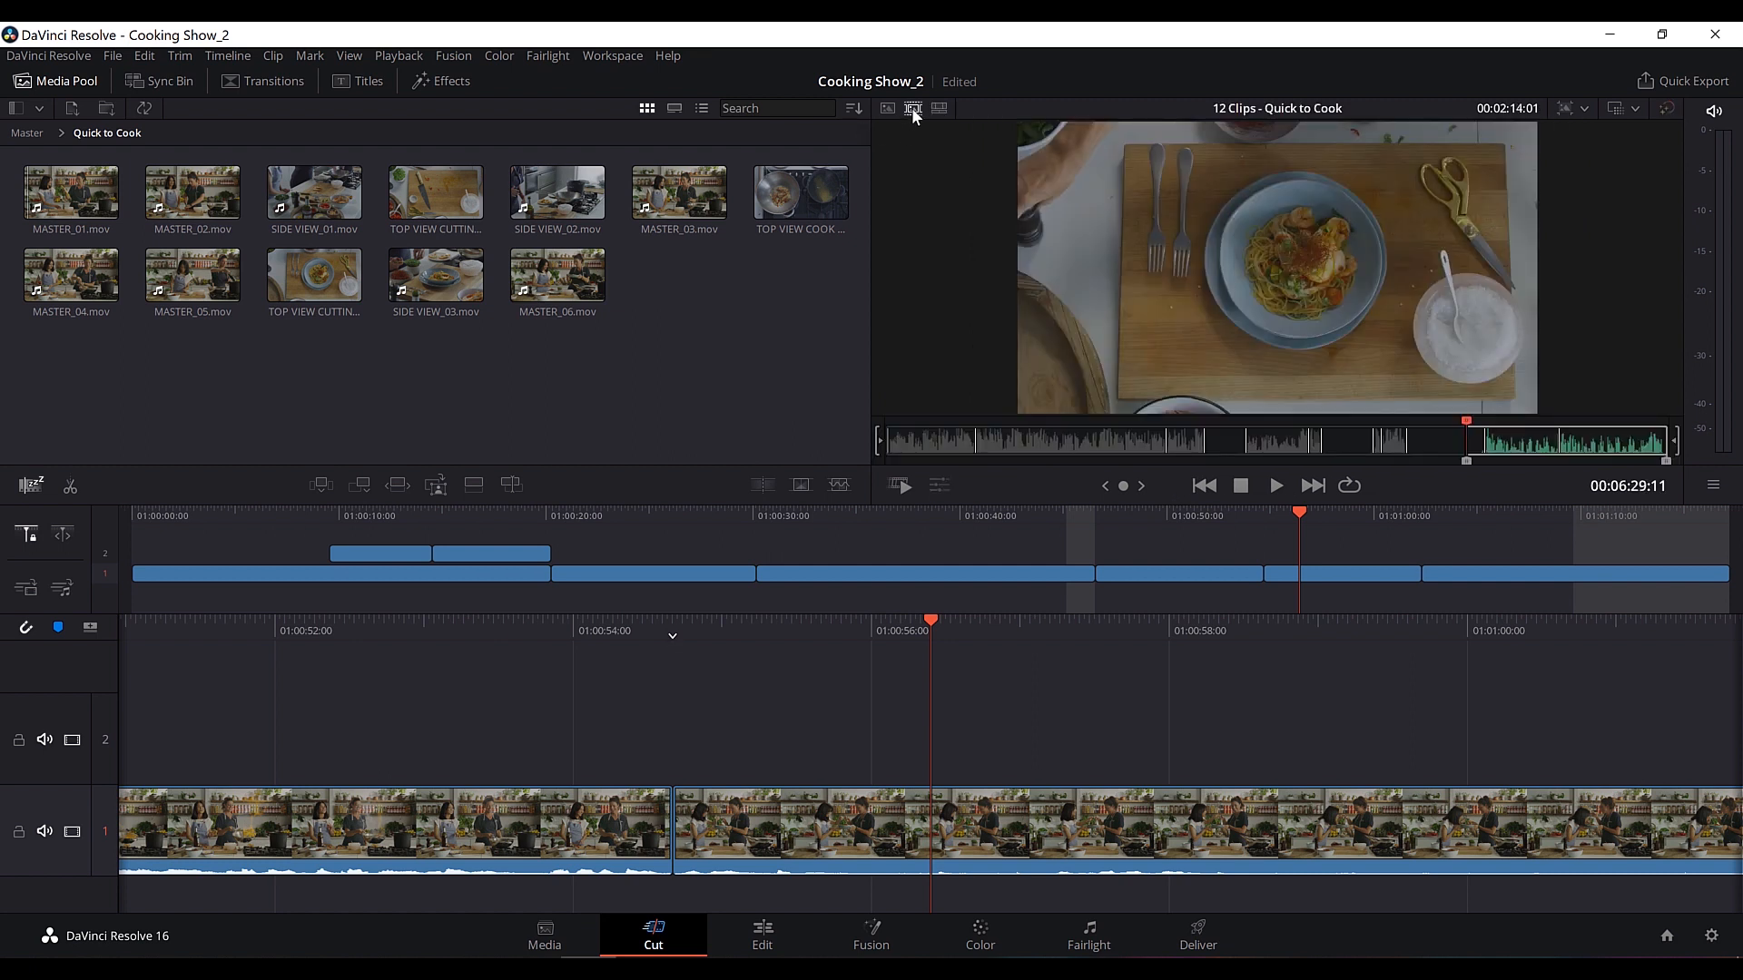
pyautogui.click(1310, 486)
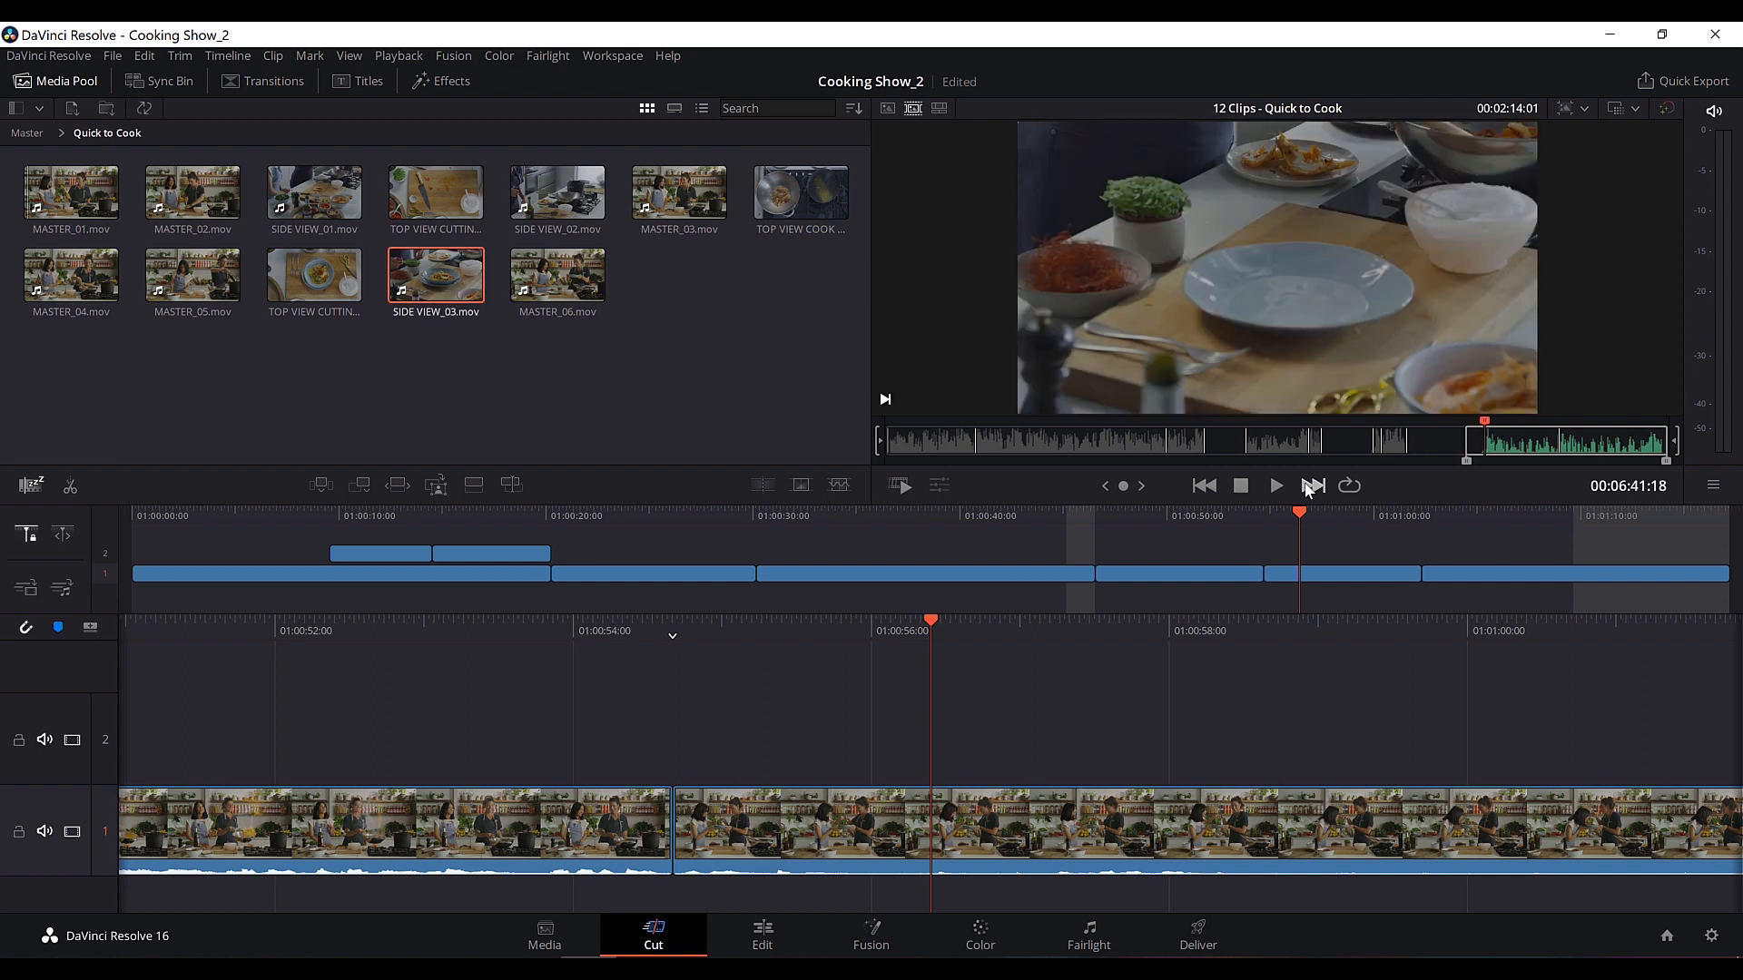
pyautogui.click(1204, 485)
pyautogui.click(1204, 486)
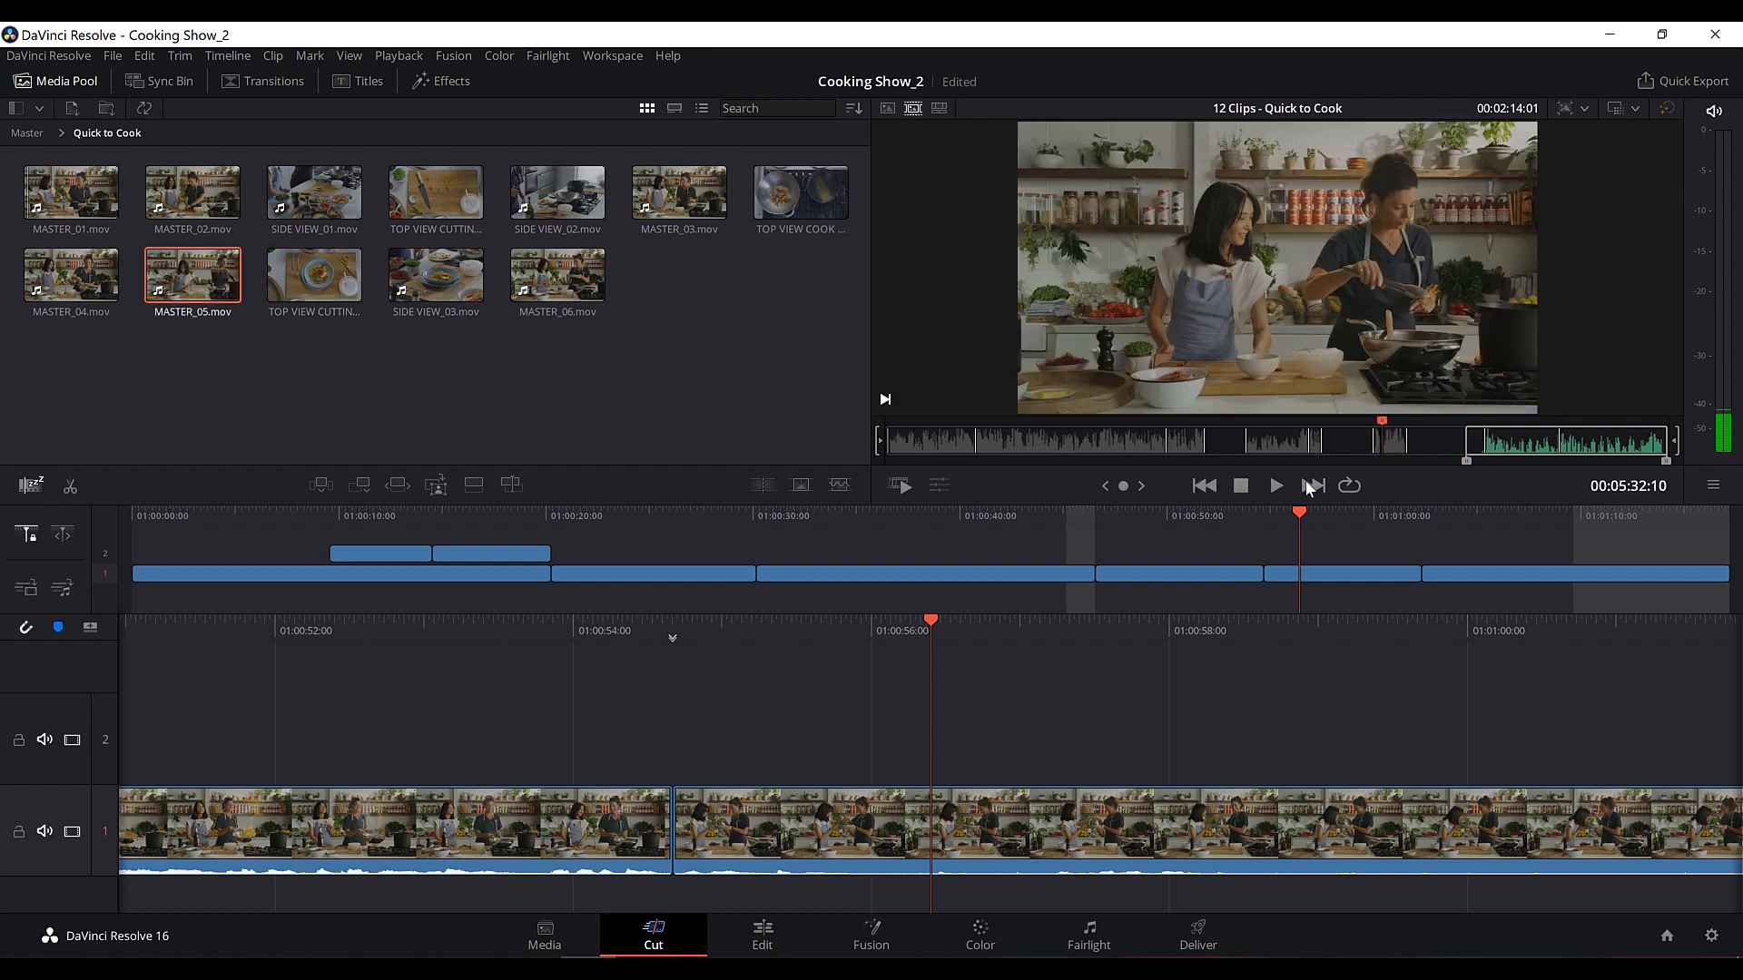
pyautogui.click(1310, 487)
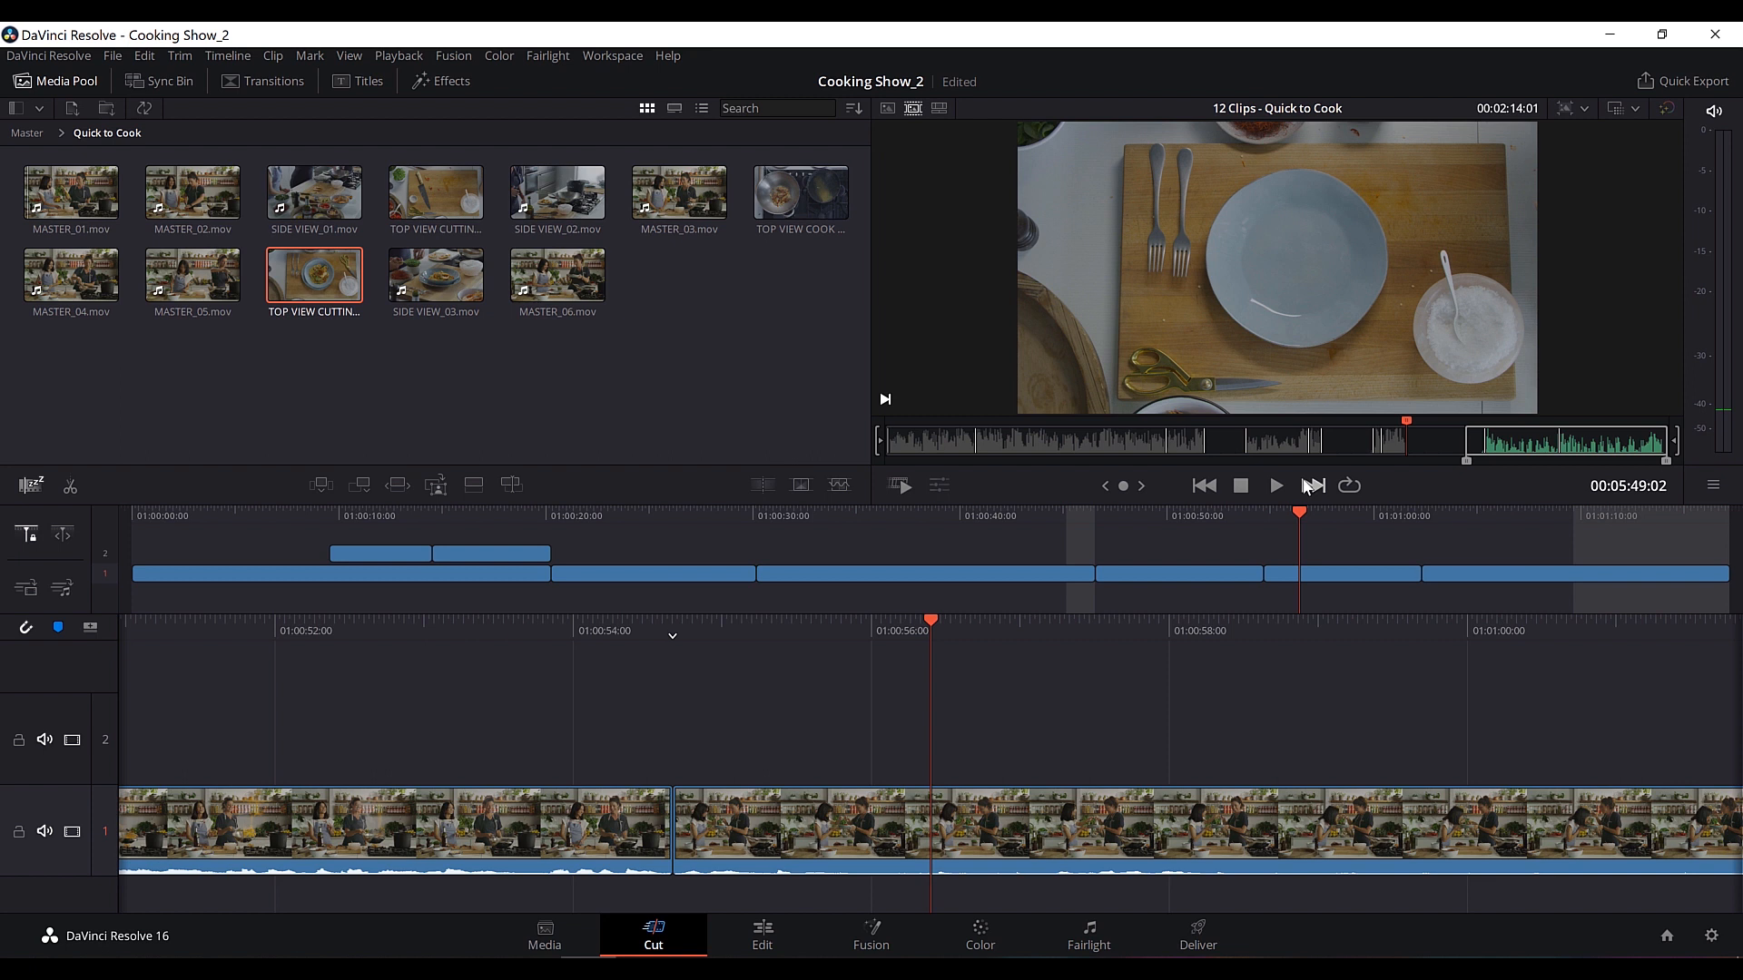
pyautogui.click(1309, 487)
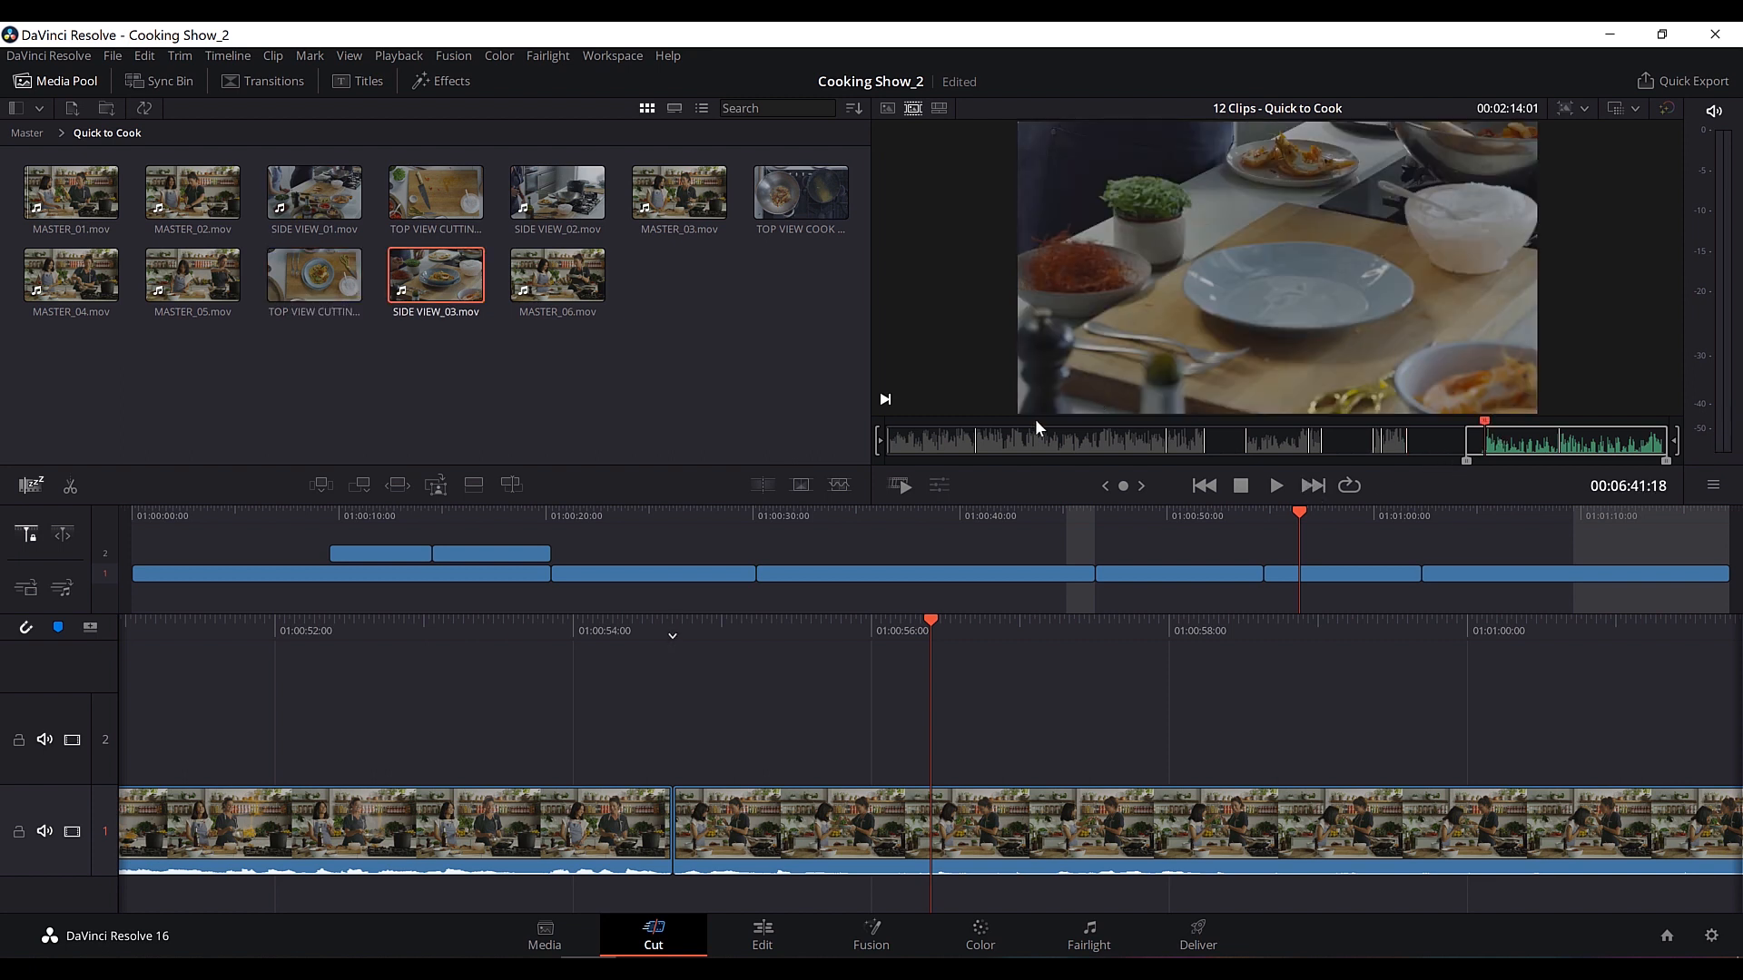
pyautogui.press('i')
# End the source range at 00:06:52:27 for an 11:10 duration and ripple overwrite the Timeline 1 clip under the playhead with it.
pyautogui.click(1505, 427)
pyautogui.press('space')
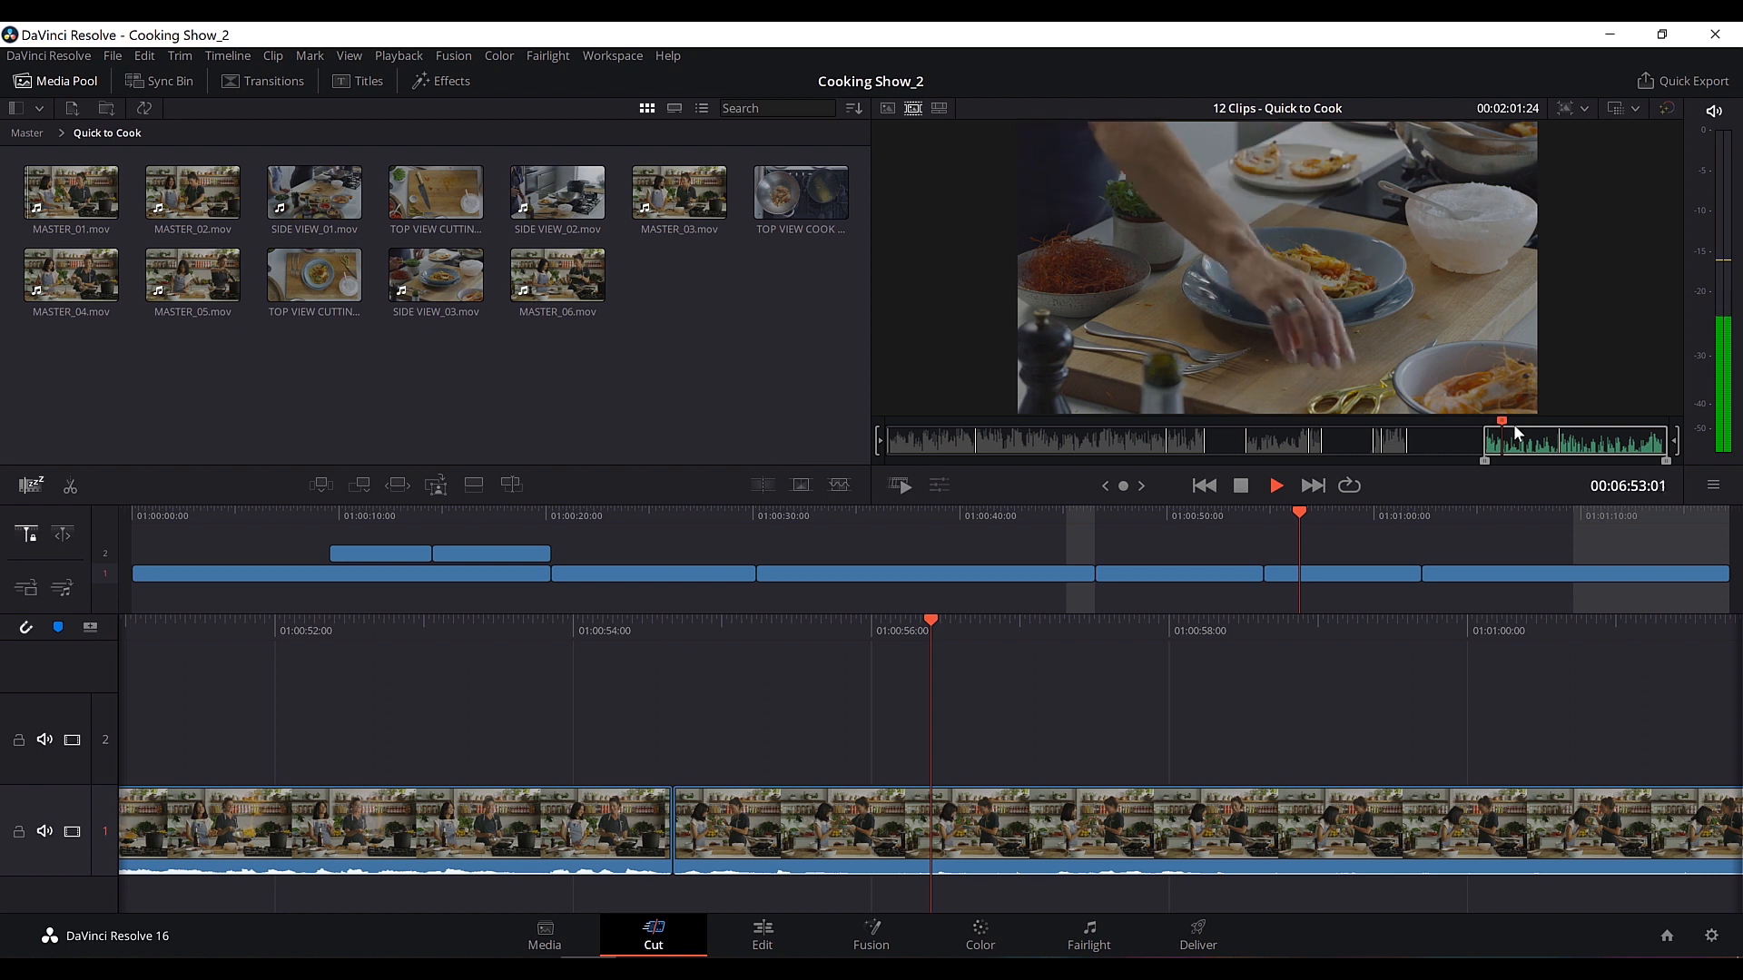
pyautogui.press('o')
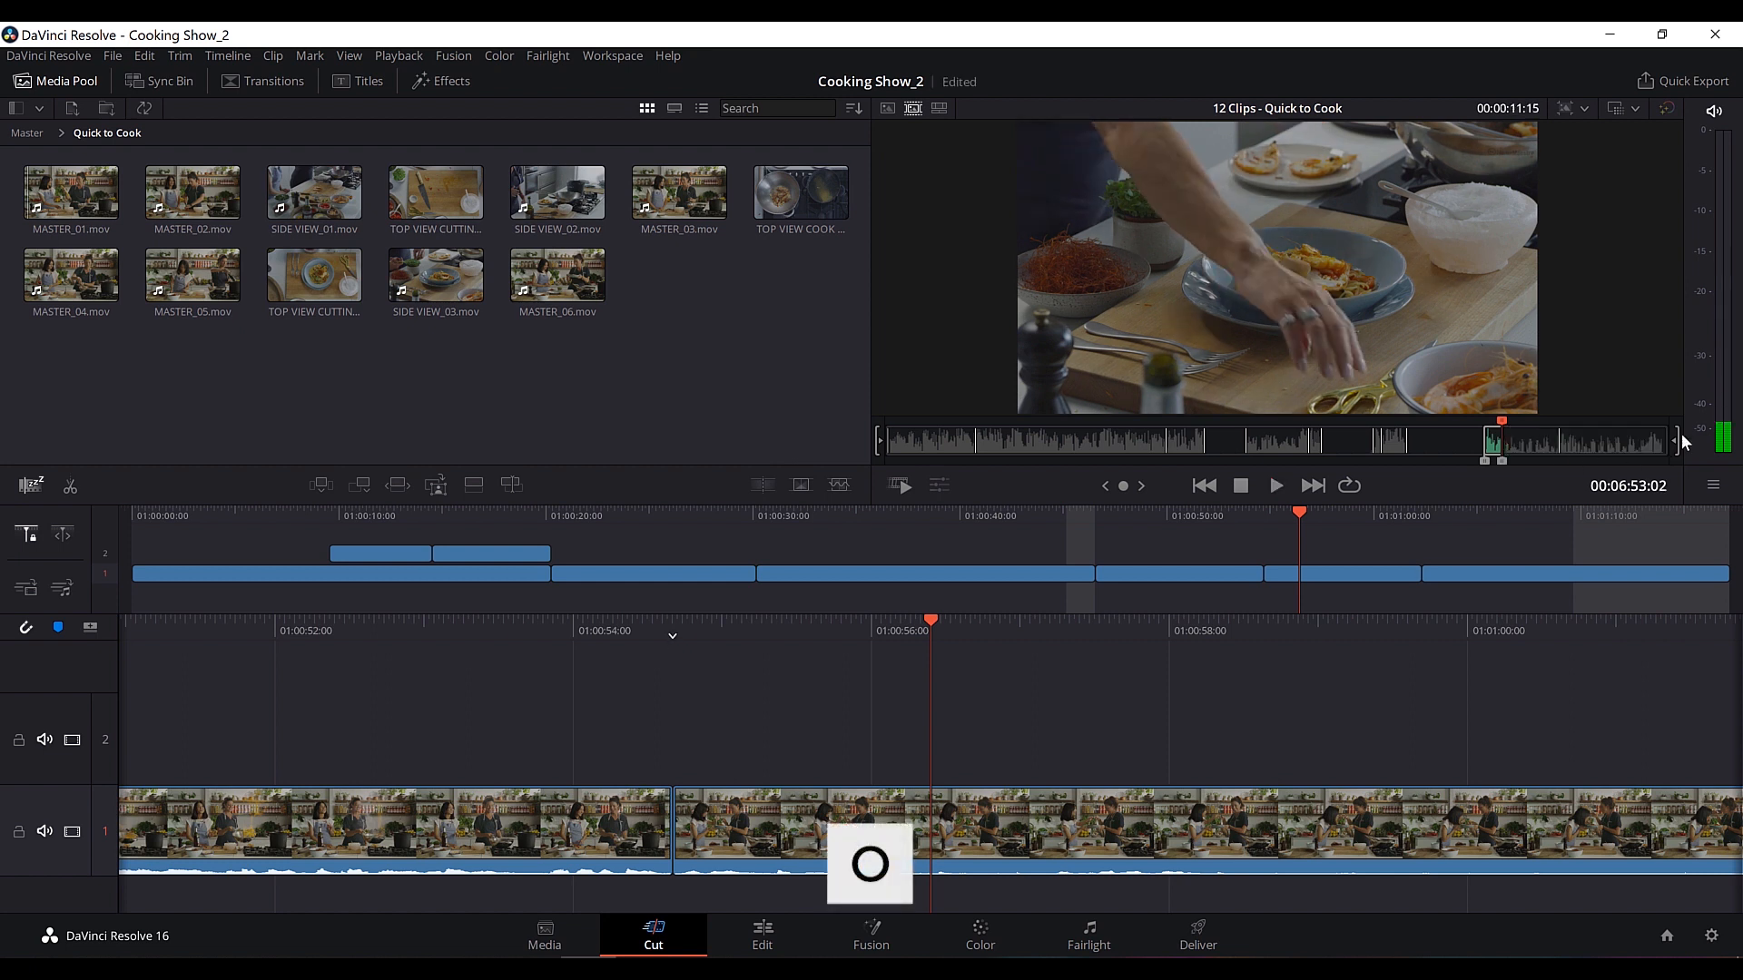
pyautogui.moveTo(1676, 441); pyautogui.dragTo(1638, 441)
pyautogui.moveTo(272, 467); pyautogui.dragTo(1160, 473)
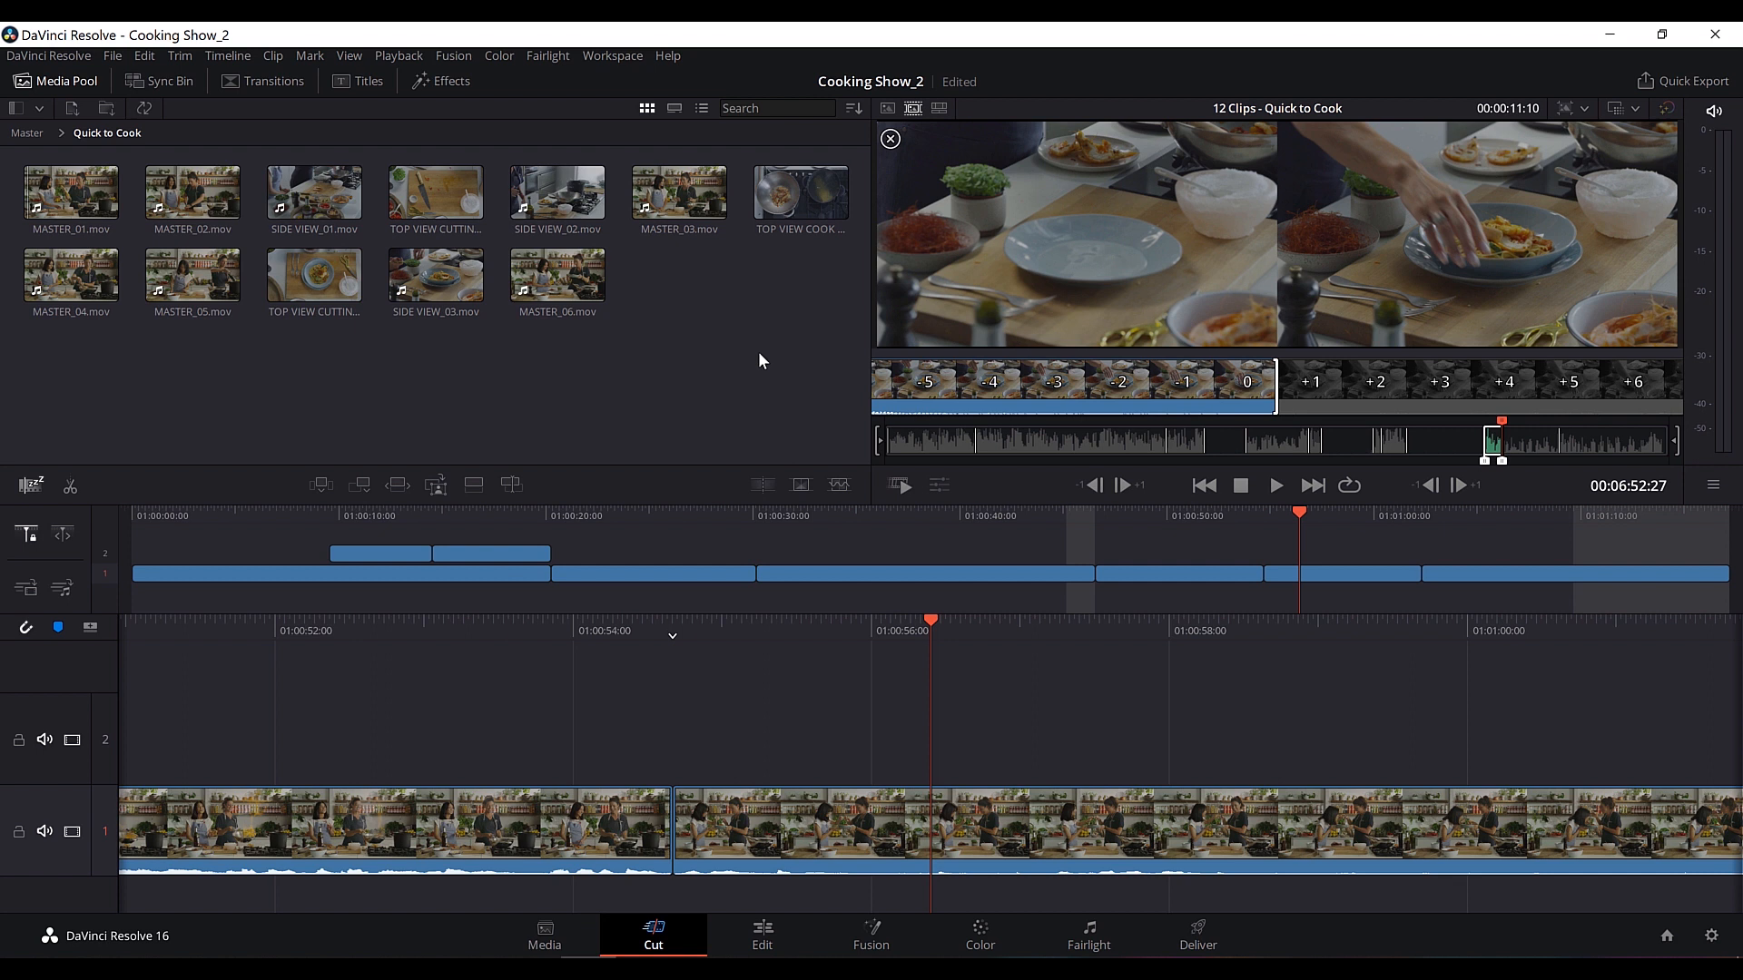
pyautogui.click(399, 486)
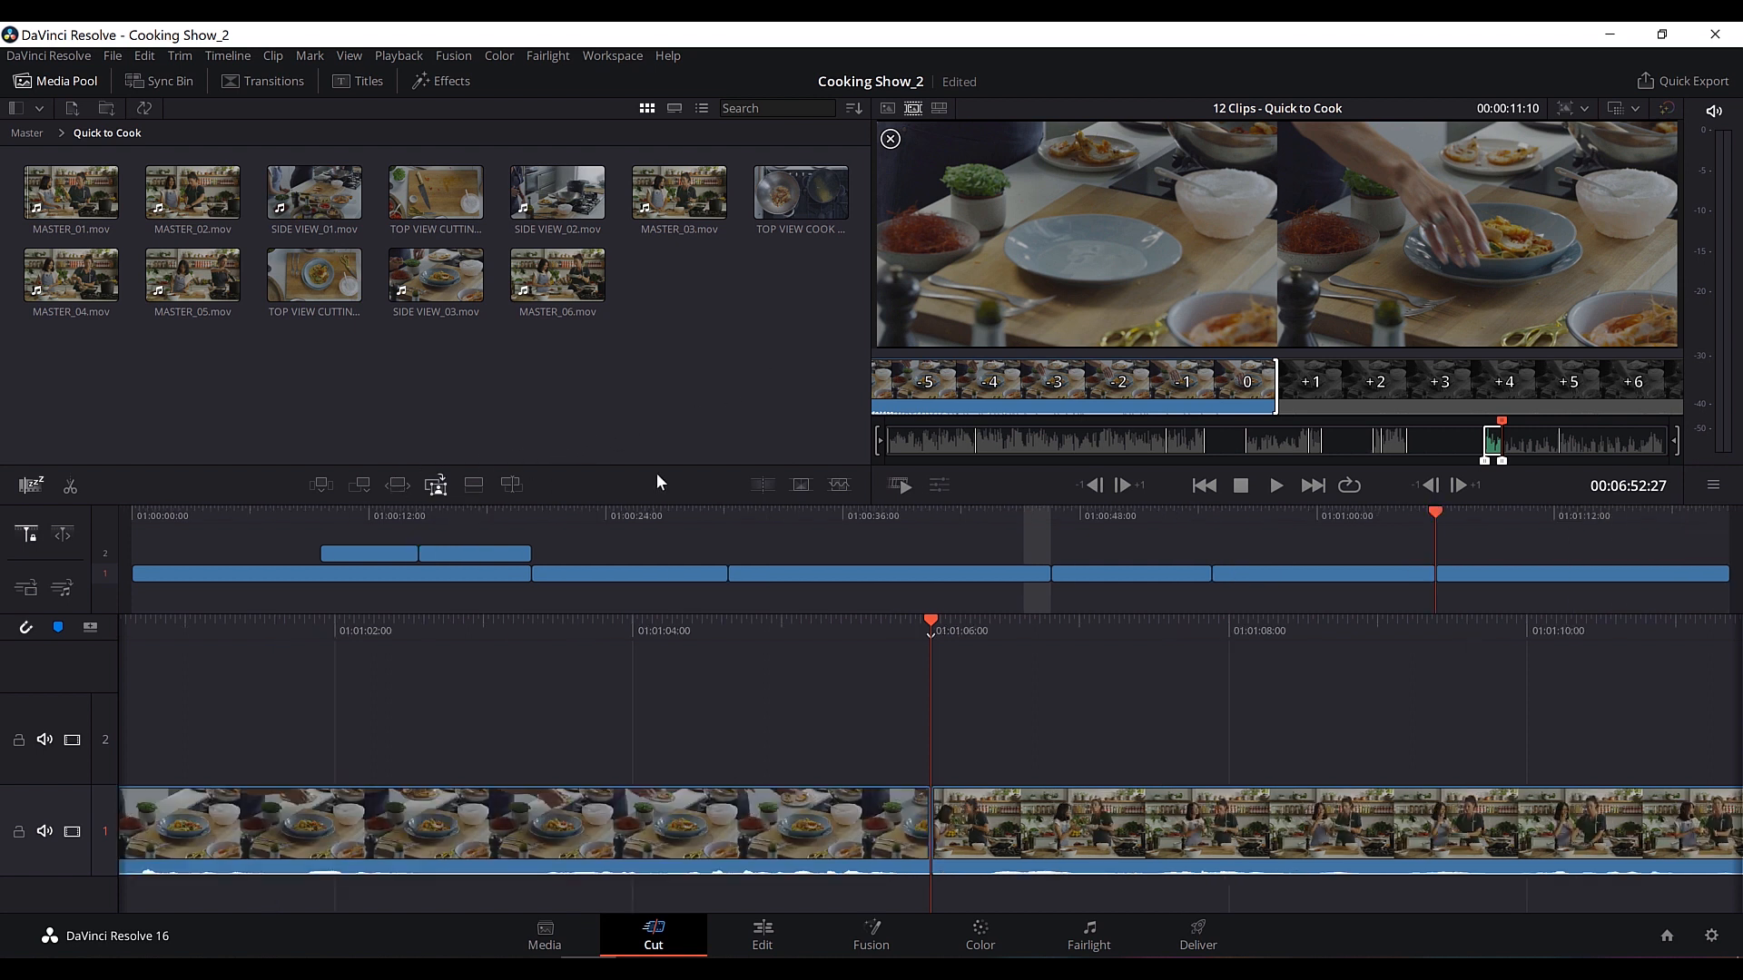
# Play Timeline 1 from before the edit at 01:00:54:12 into the replaced side view clip, up to 01:00:58:08.
pyautogui.click(1383, 536)
pyautogui.press('Up')
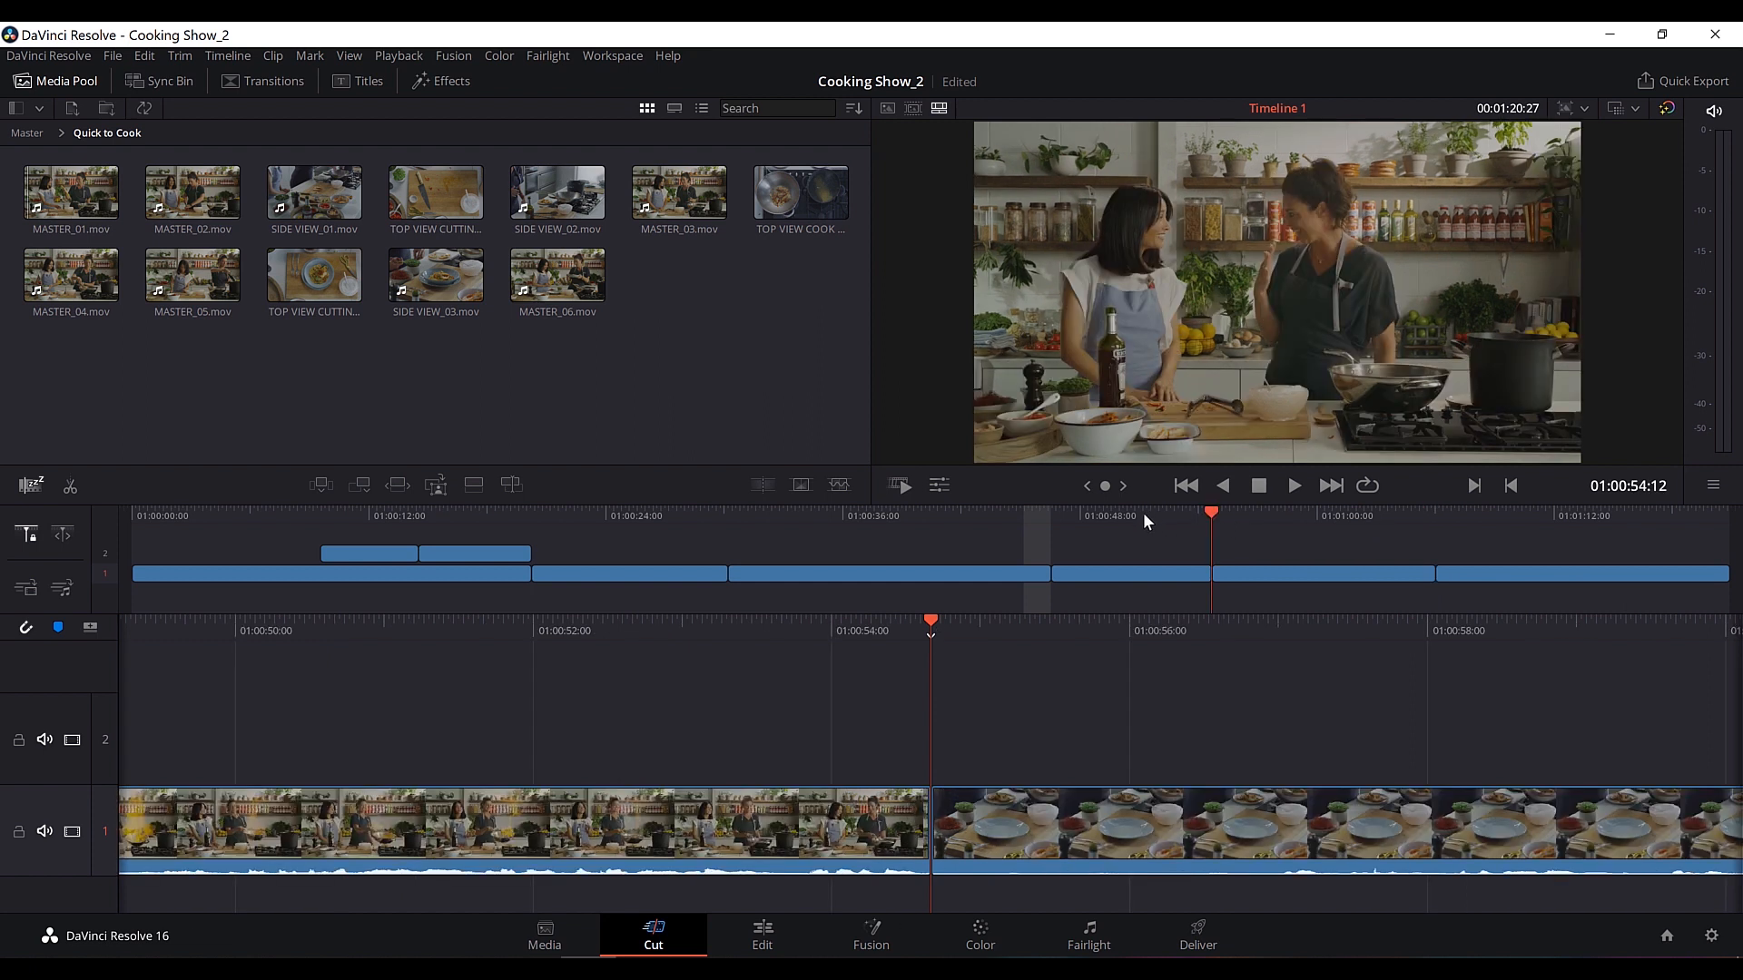
pyautogui.click(1144, 514)
pyautogui.press('space')
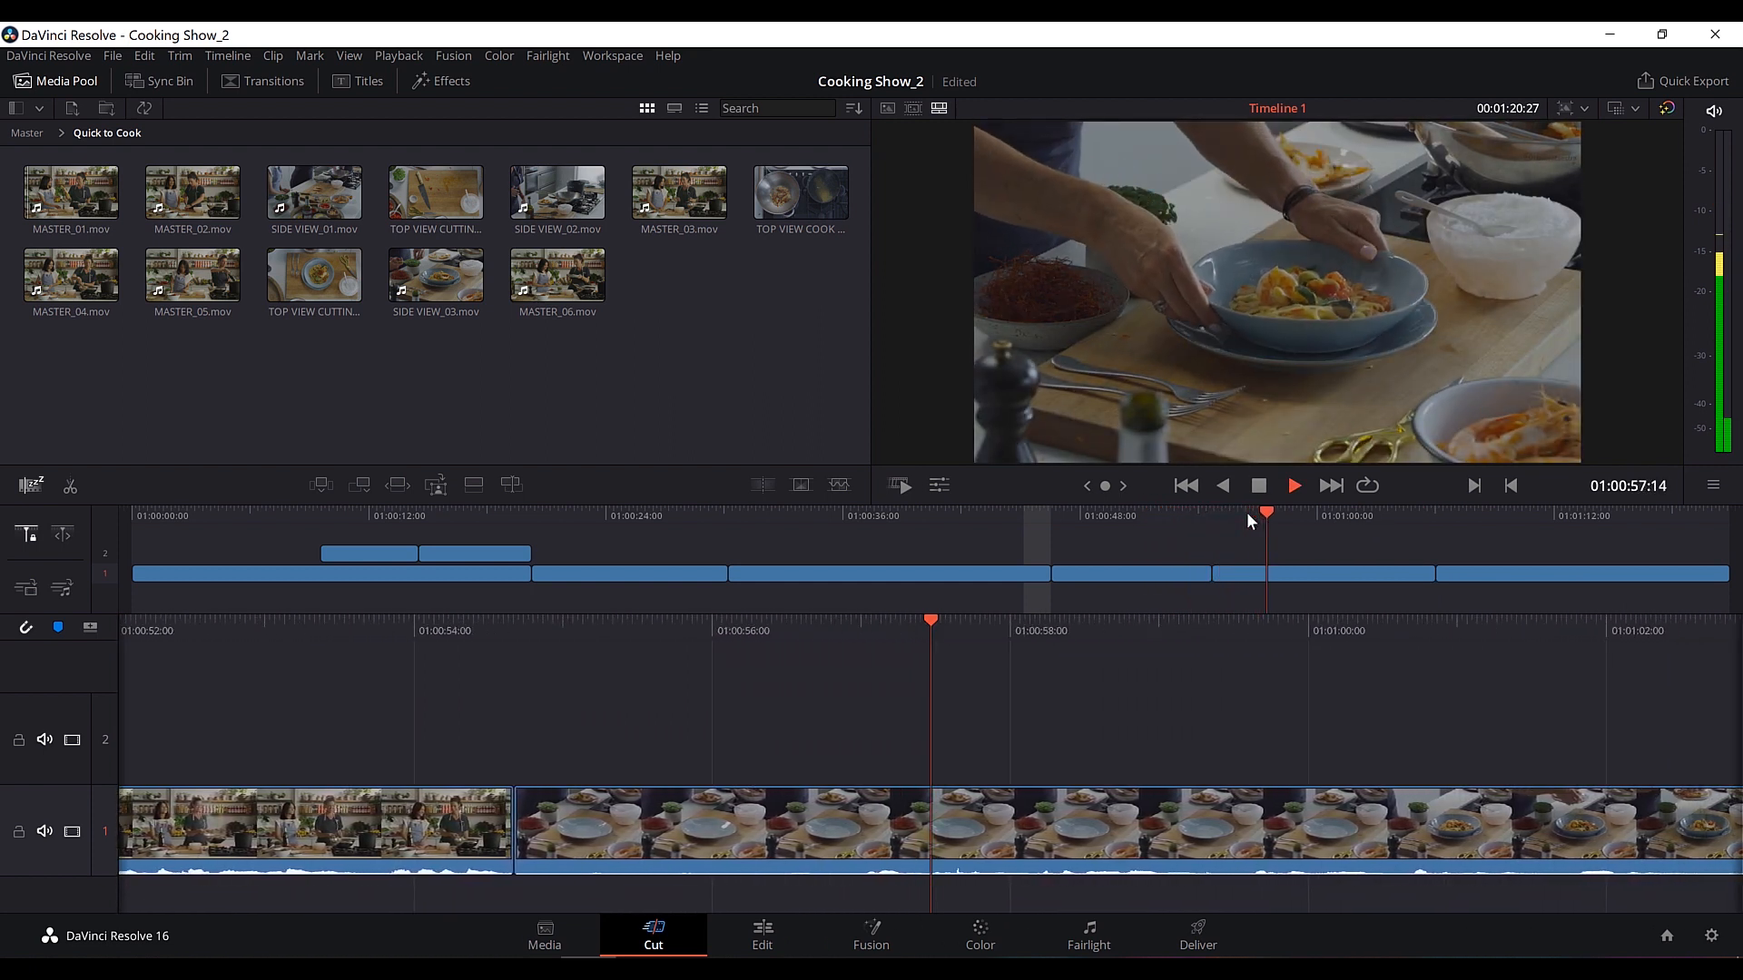
pyautogui.press('space')
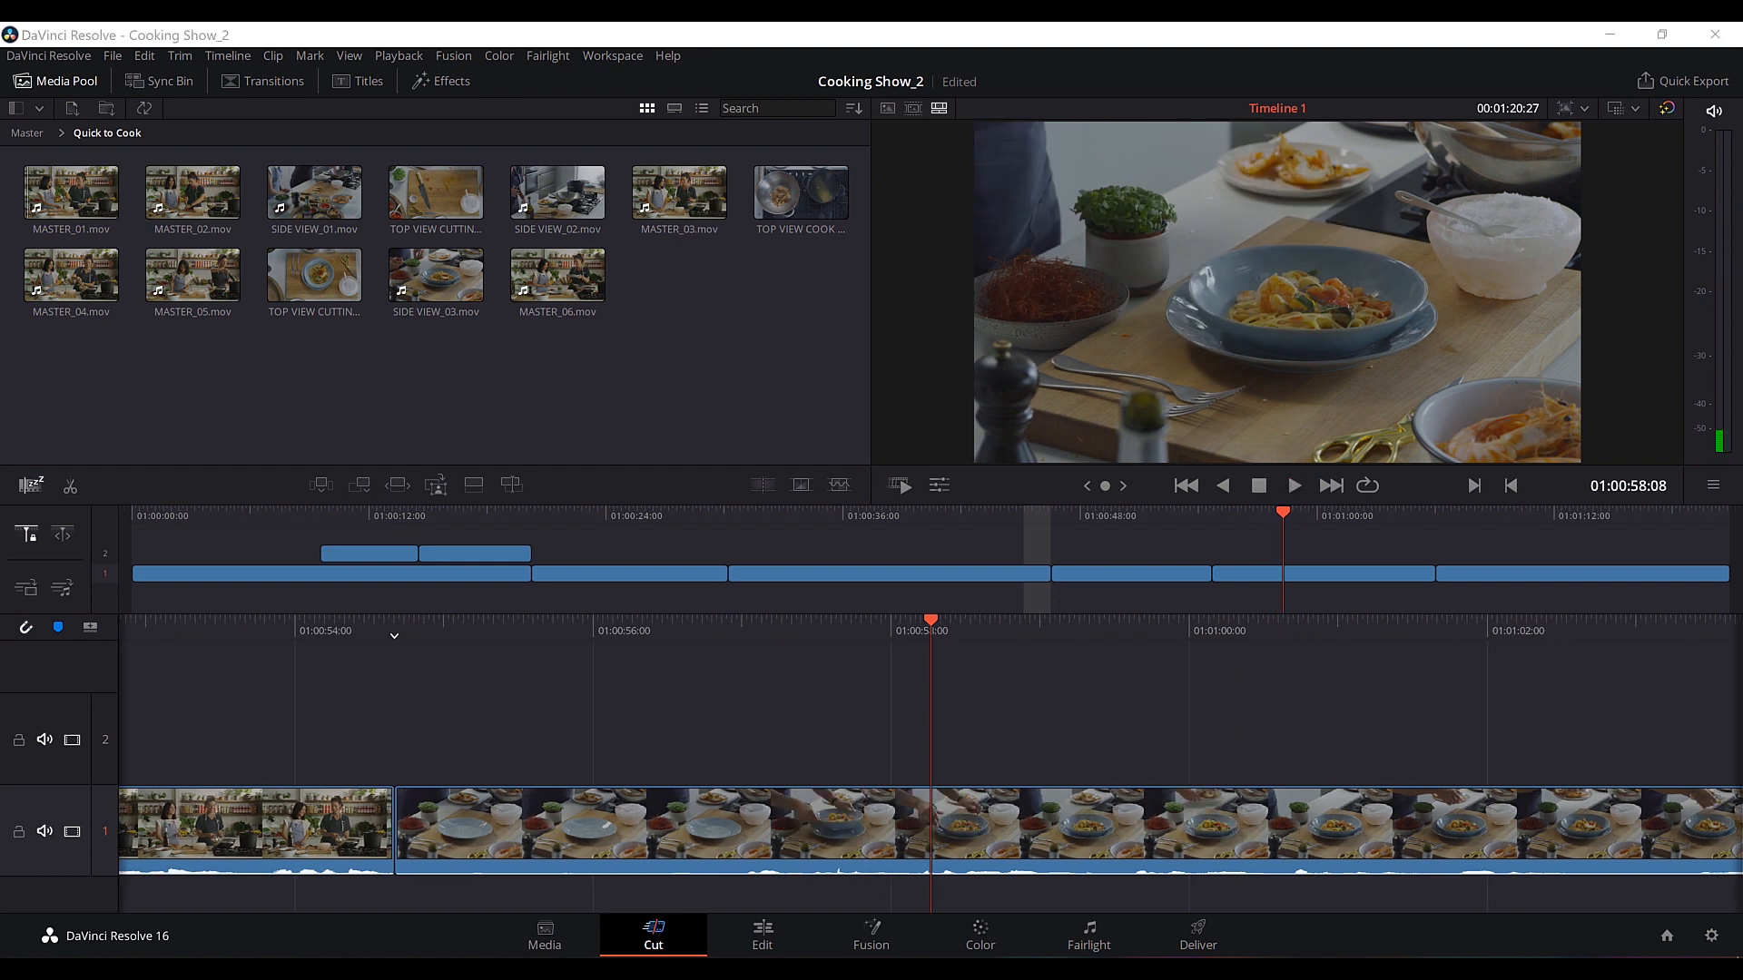
# Go to the side view clip at 01:00:43:13, show its synced angles in the Sync Bin and play them around that point.
pyautogui.moveTo(1278, 519); pyautogui.dragTo(988, 531)
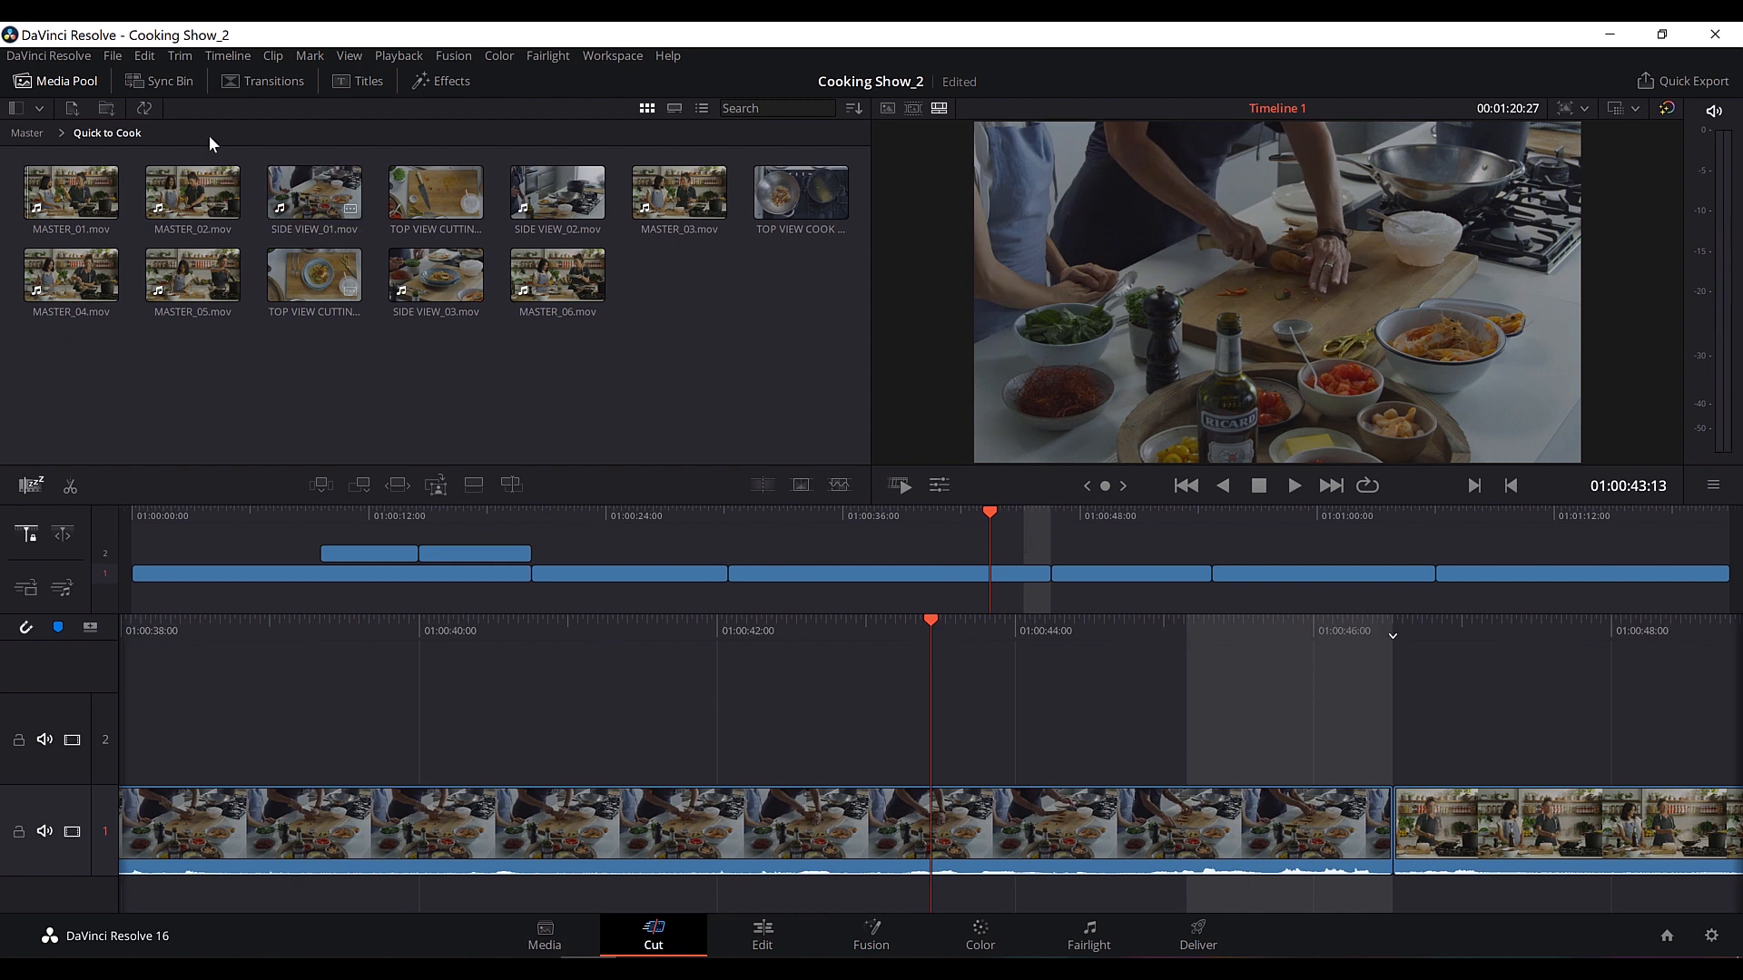
pyautogui.click(180, 81)
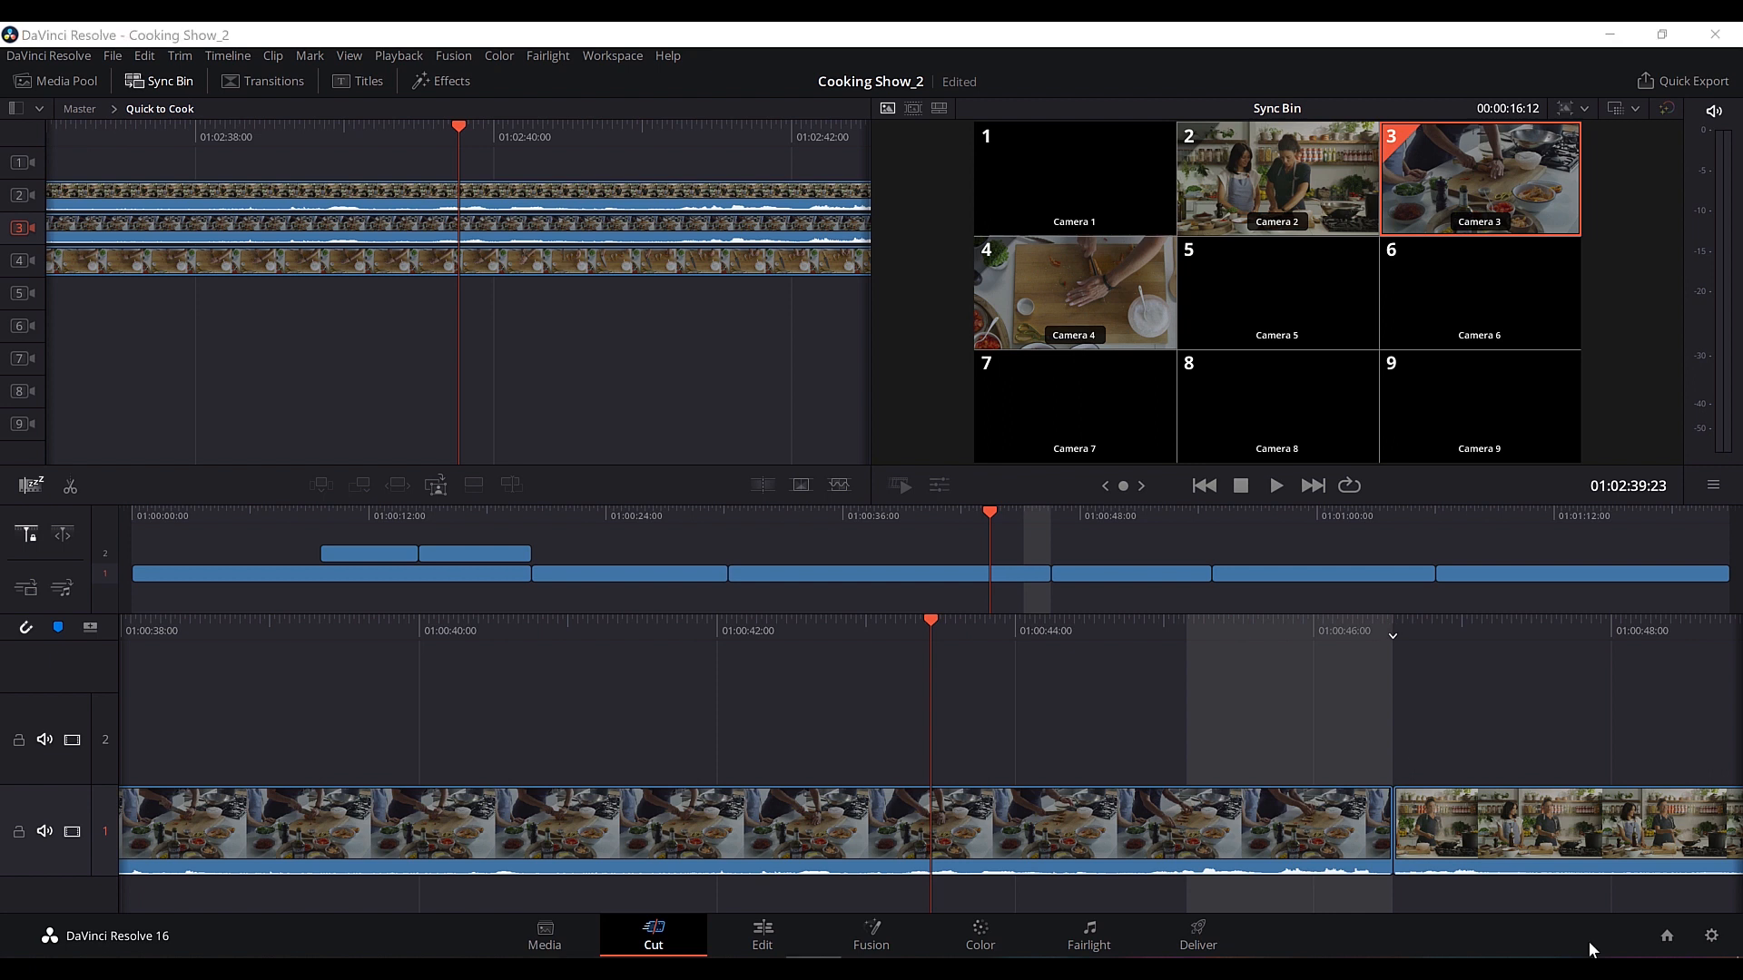
pyautogui.moveTo(440, 128); pyautogui.dragTo(1055, 169)
pyautogui.press('space')
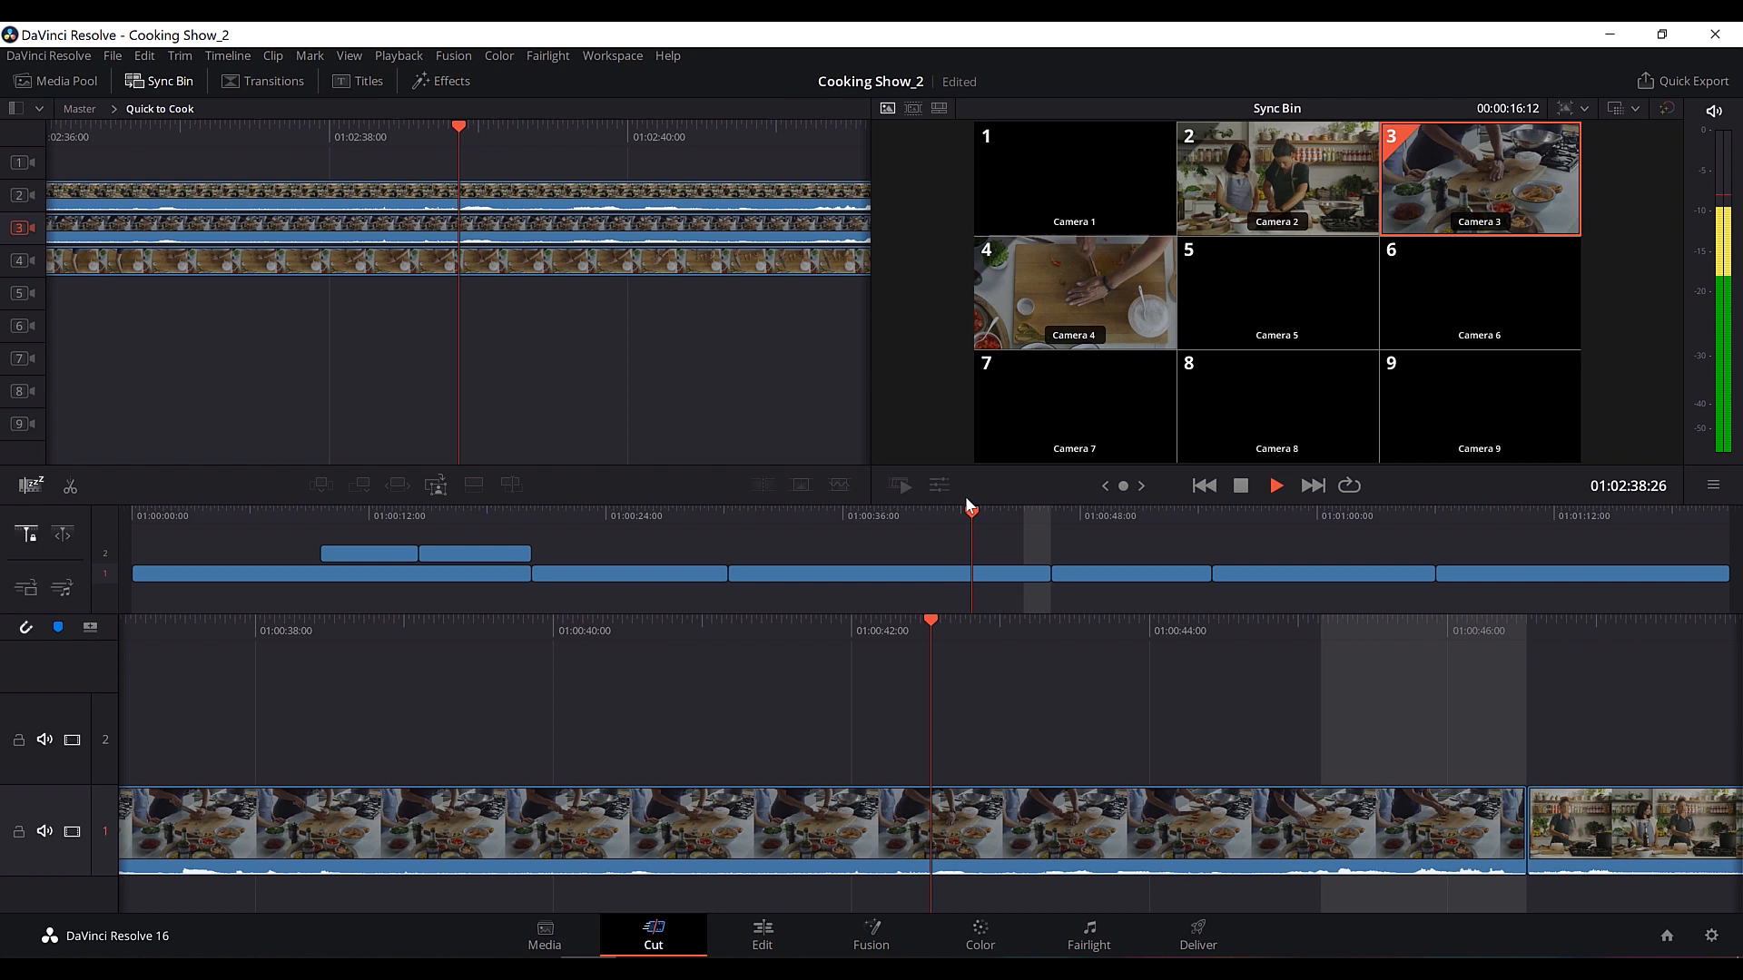
pyautogui.press('space')
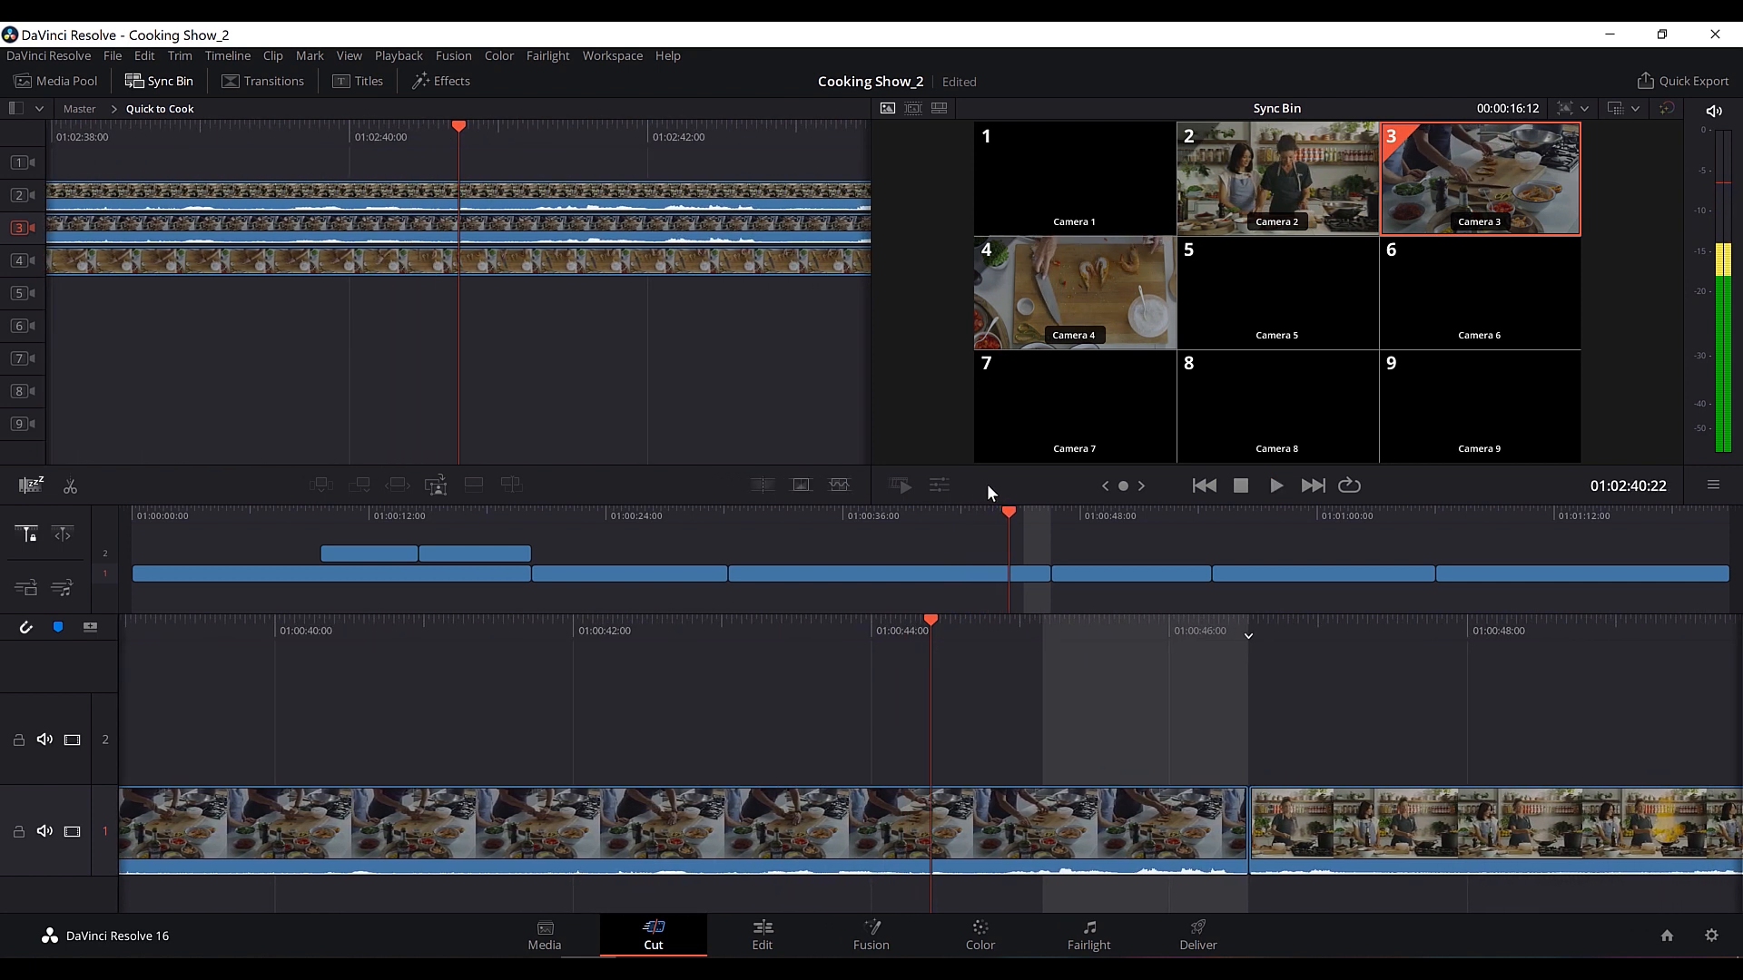
# Preview the Camera 2 angle and the Camera 4 angle on their own, returning to the multi-camera view after each.
pyautogui.click(1304, 182)
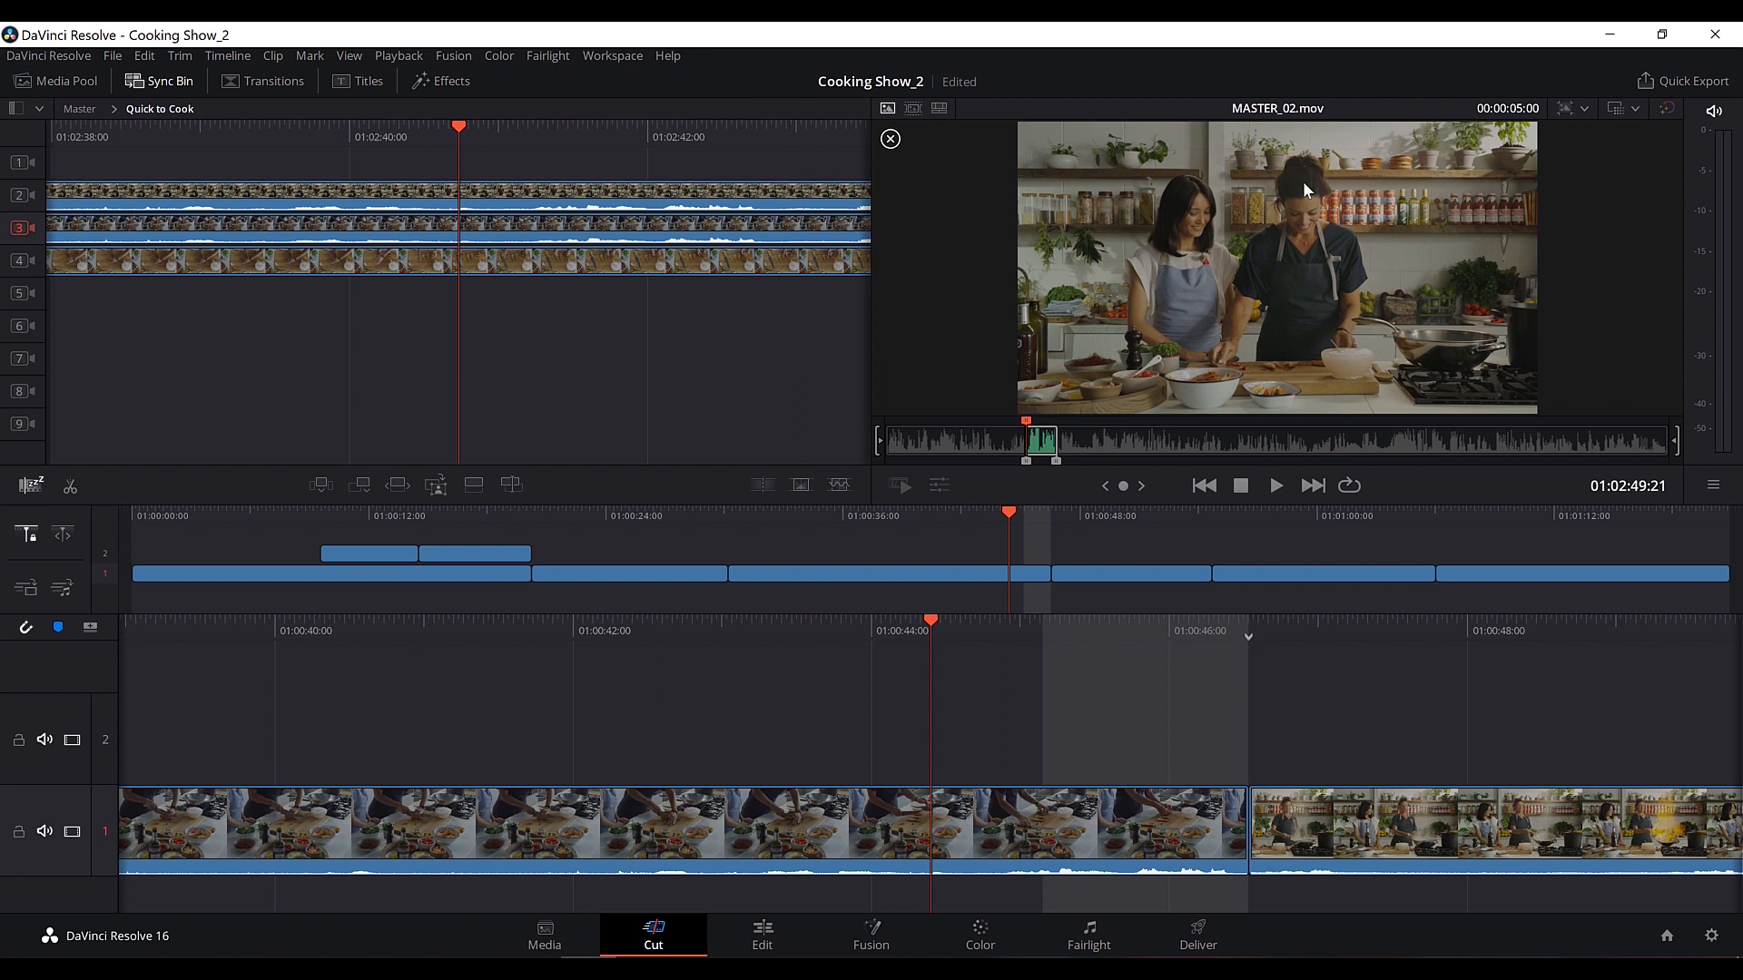
pyautogui.click(889, 138)
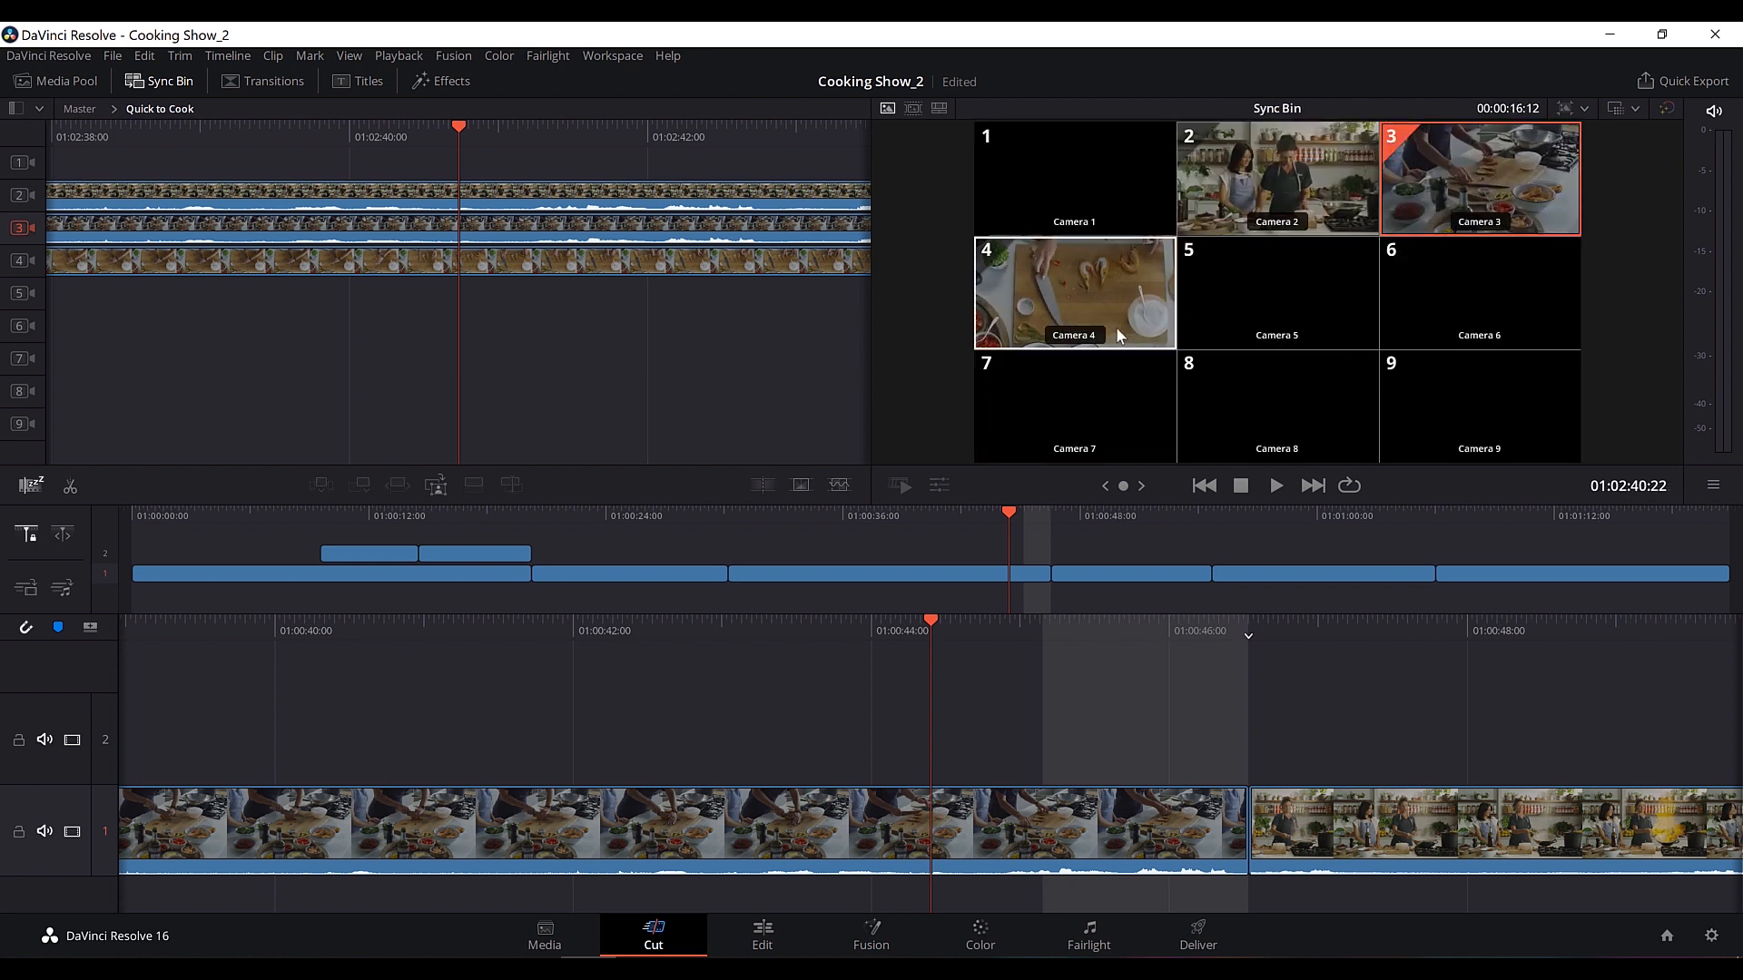
pyautogui.click(1091, 303)
pyautogui.click(891, 139)
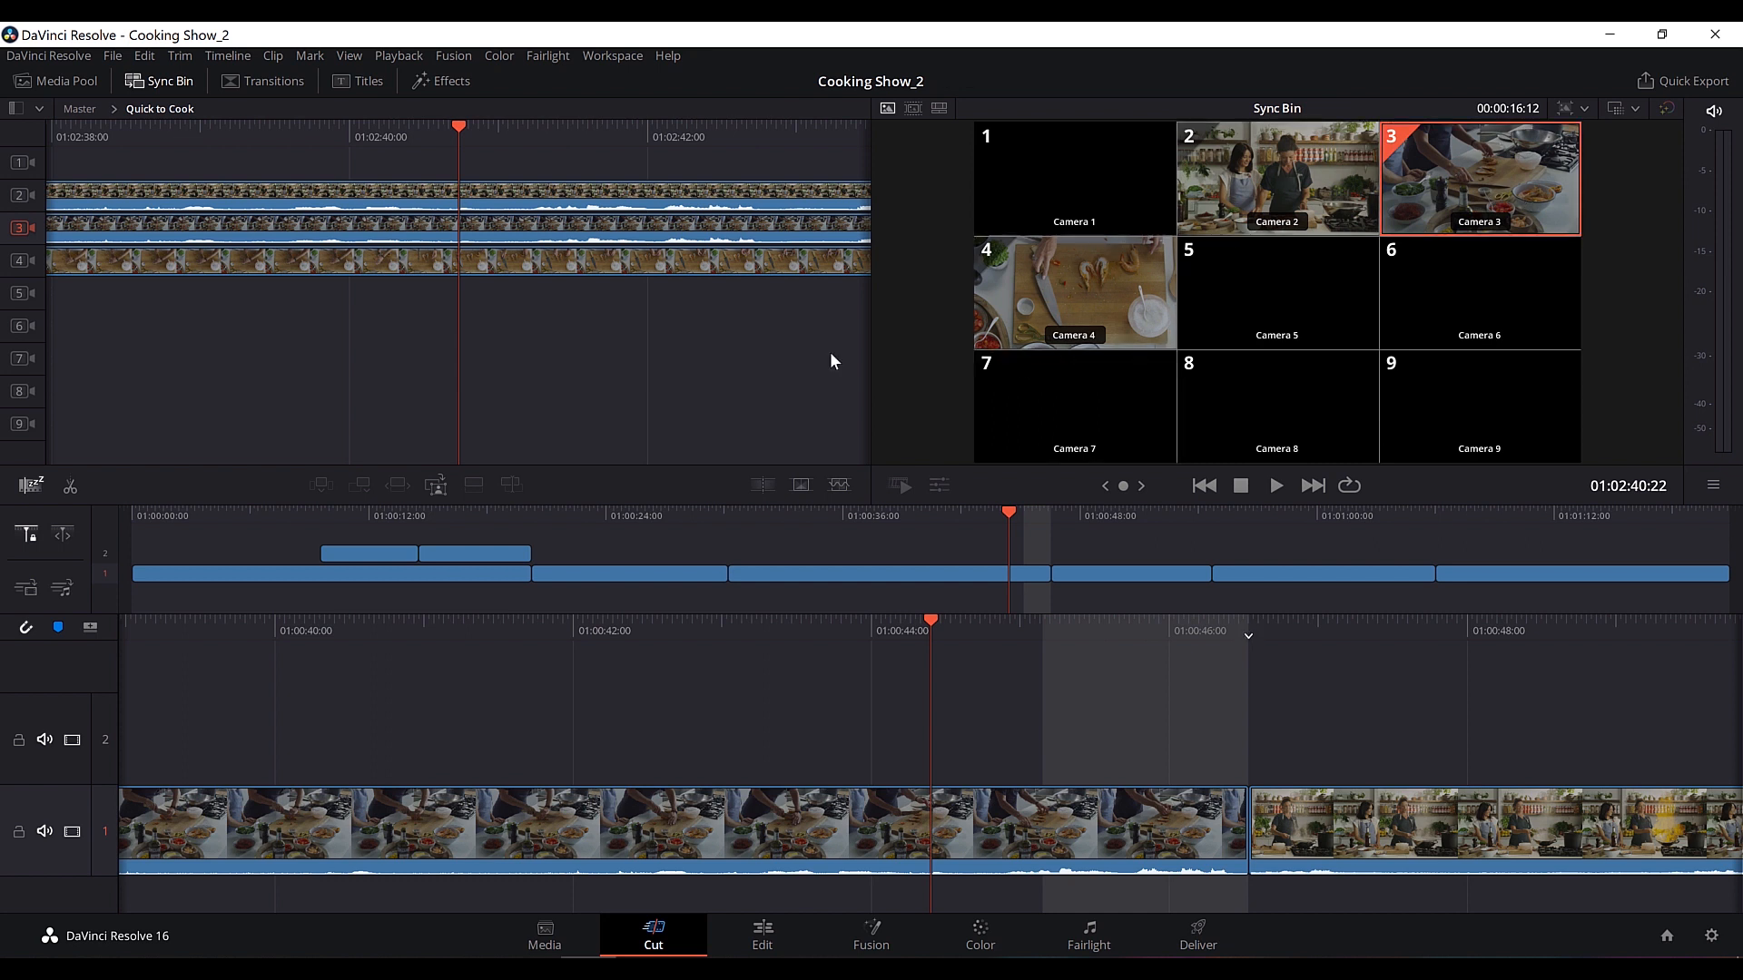
# Source overwrite five seconds of the Sync Bin's Camera 2 angle above the side view clip, starting at about 01:00:35:15.
pyautogui.moveTo(968, 525); pyautogui.dragTo(864, 509)
pyautogui.press('space')
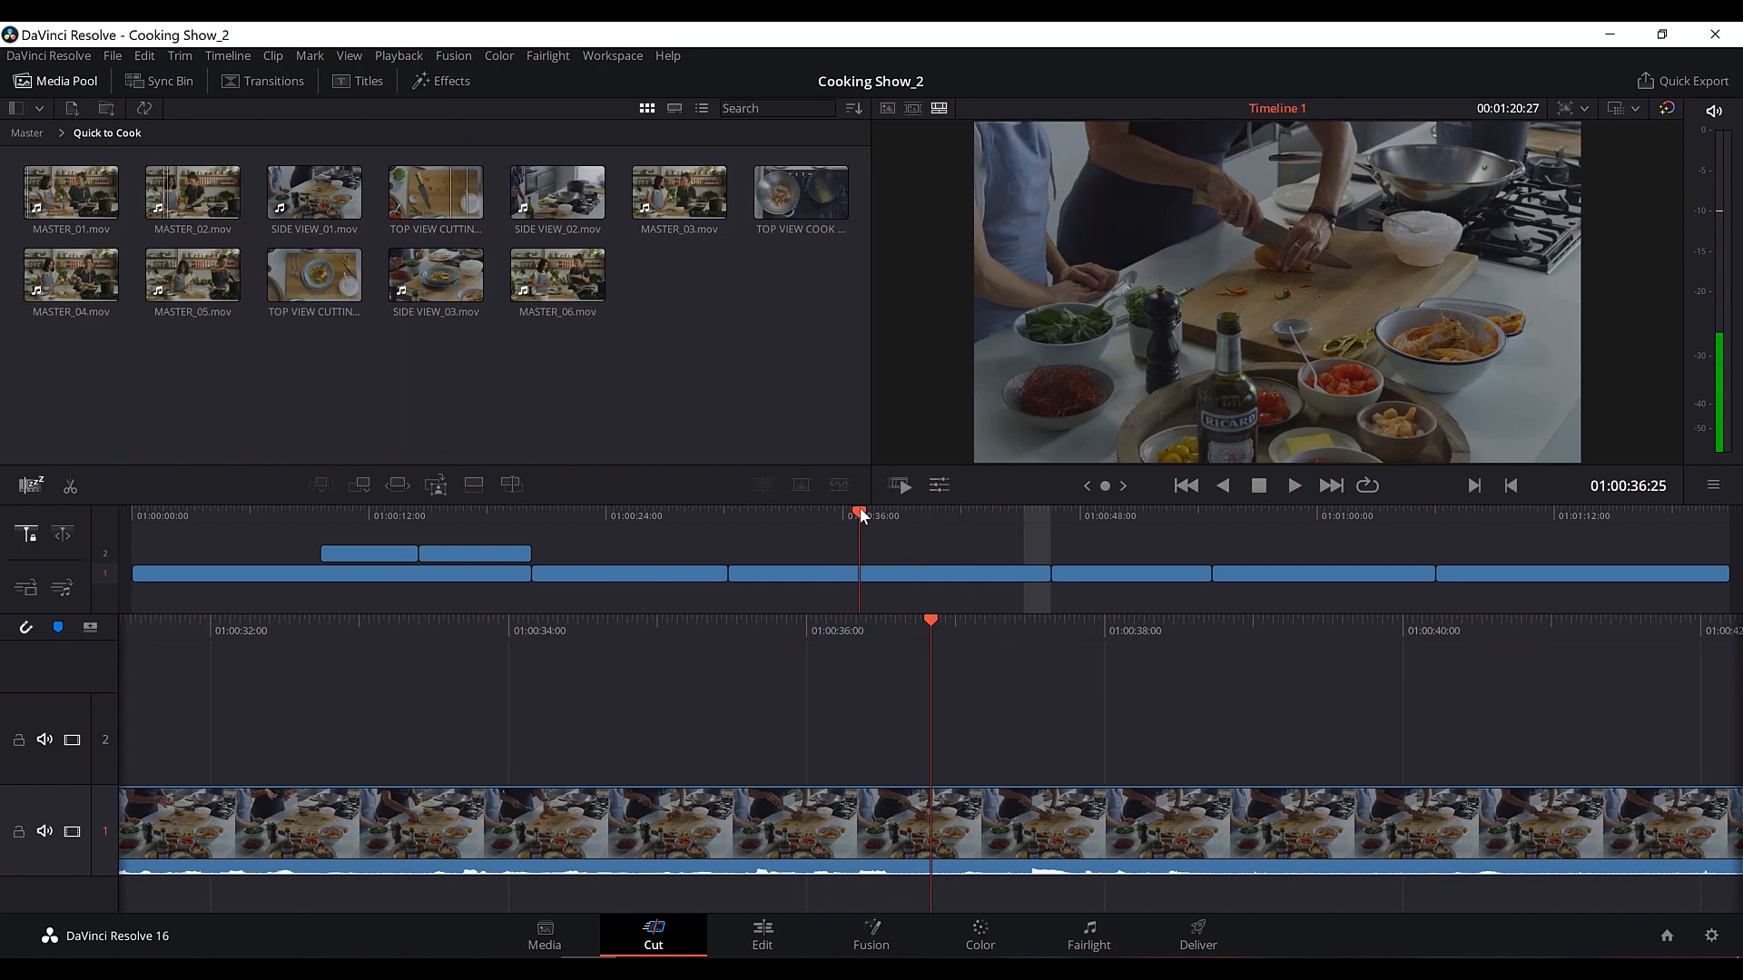
pyautogui.click(776, 366)
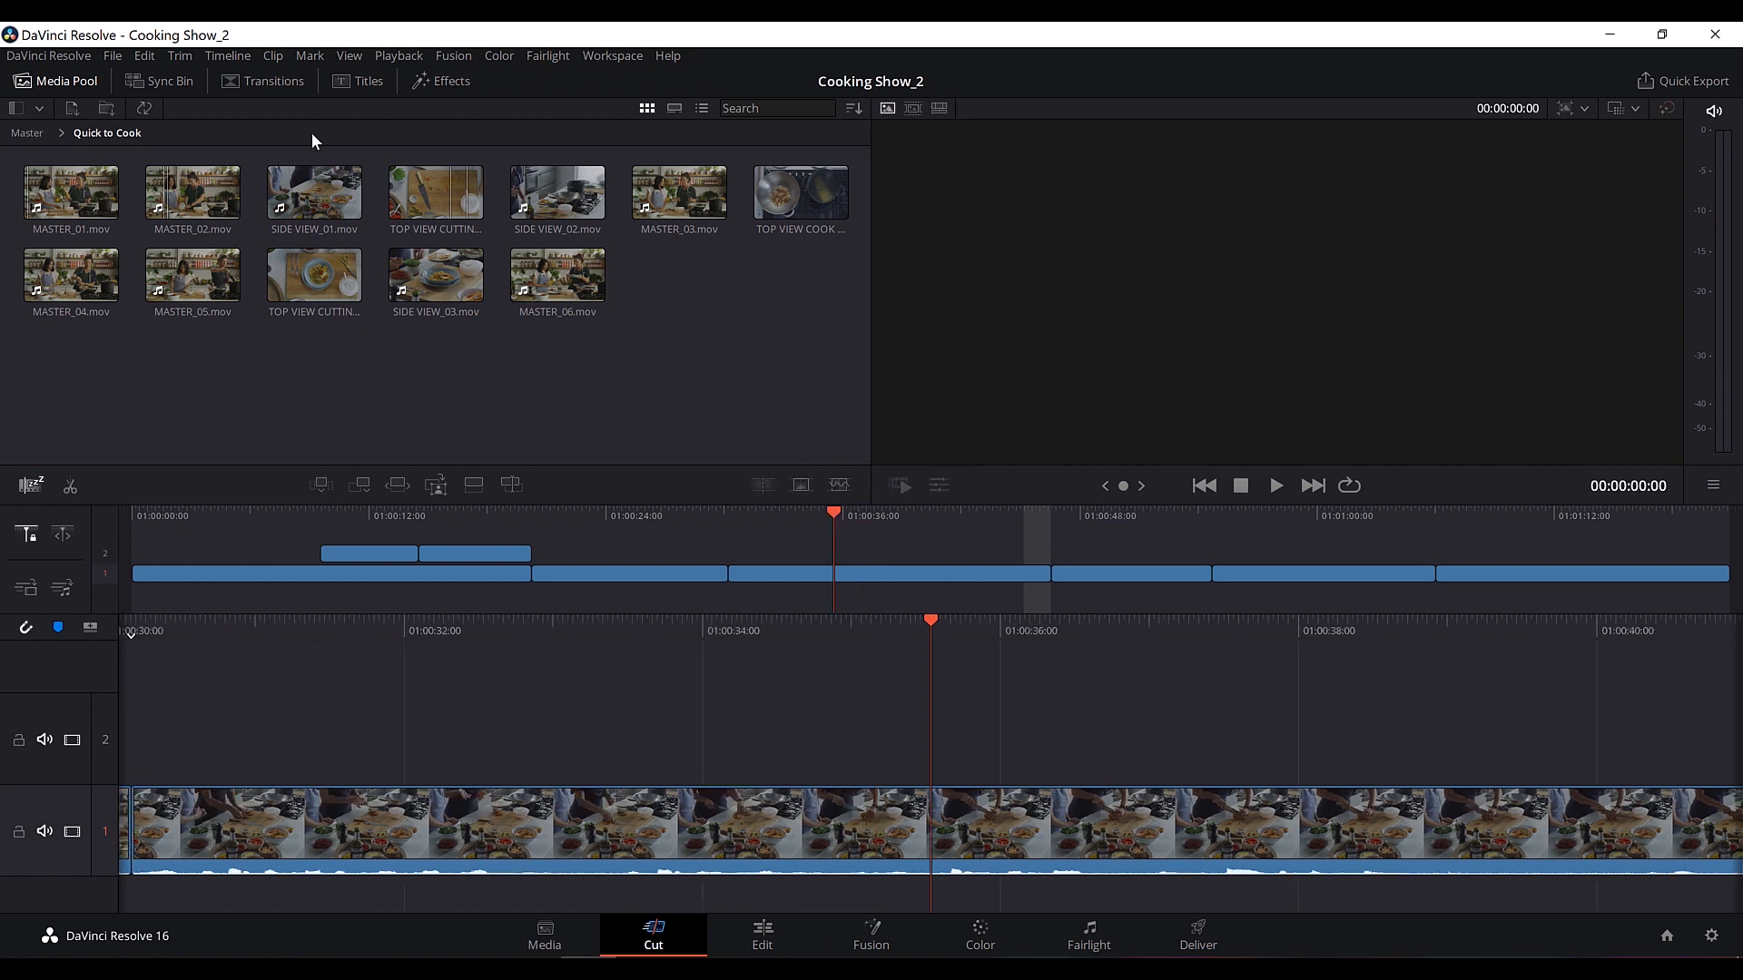
pyautogui.click(165, 78)
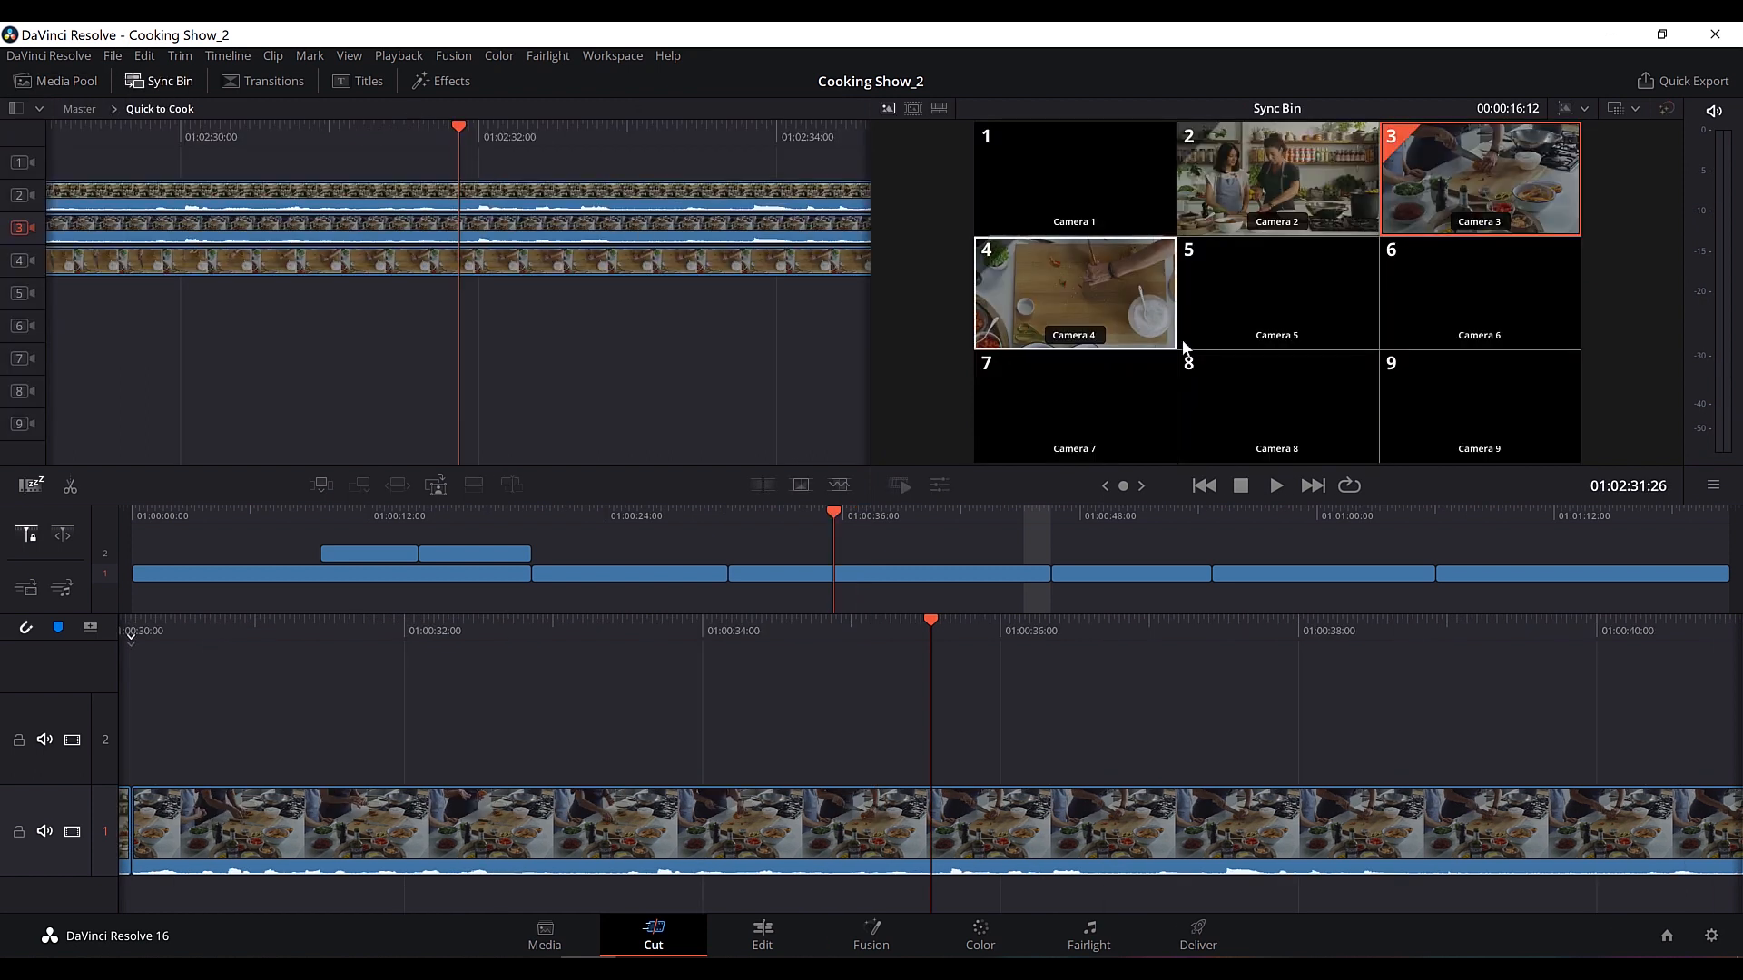
pyautogui.click(1261, 197)
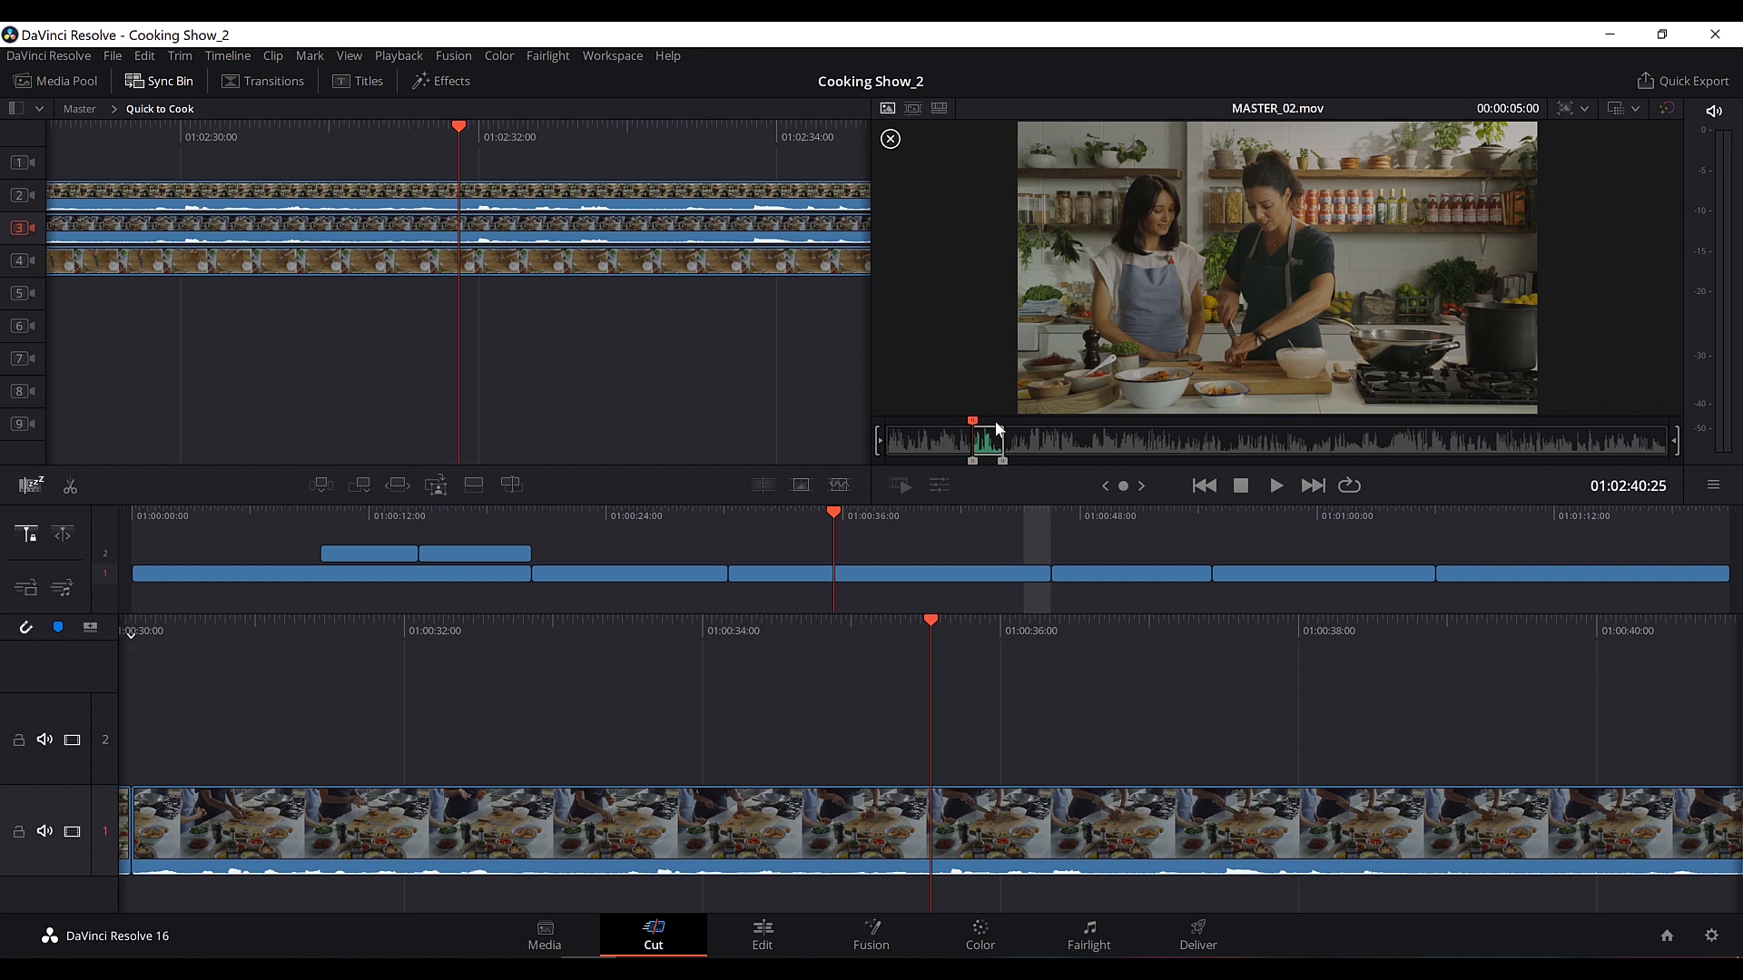
pyautogui.click(507, 487)
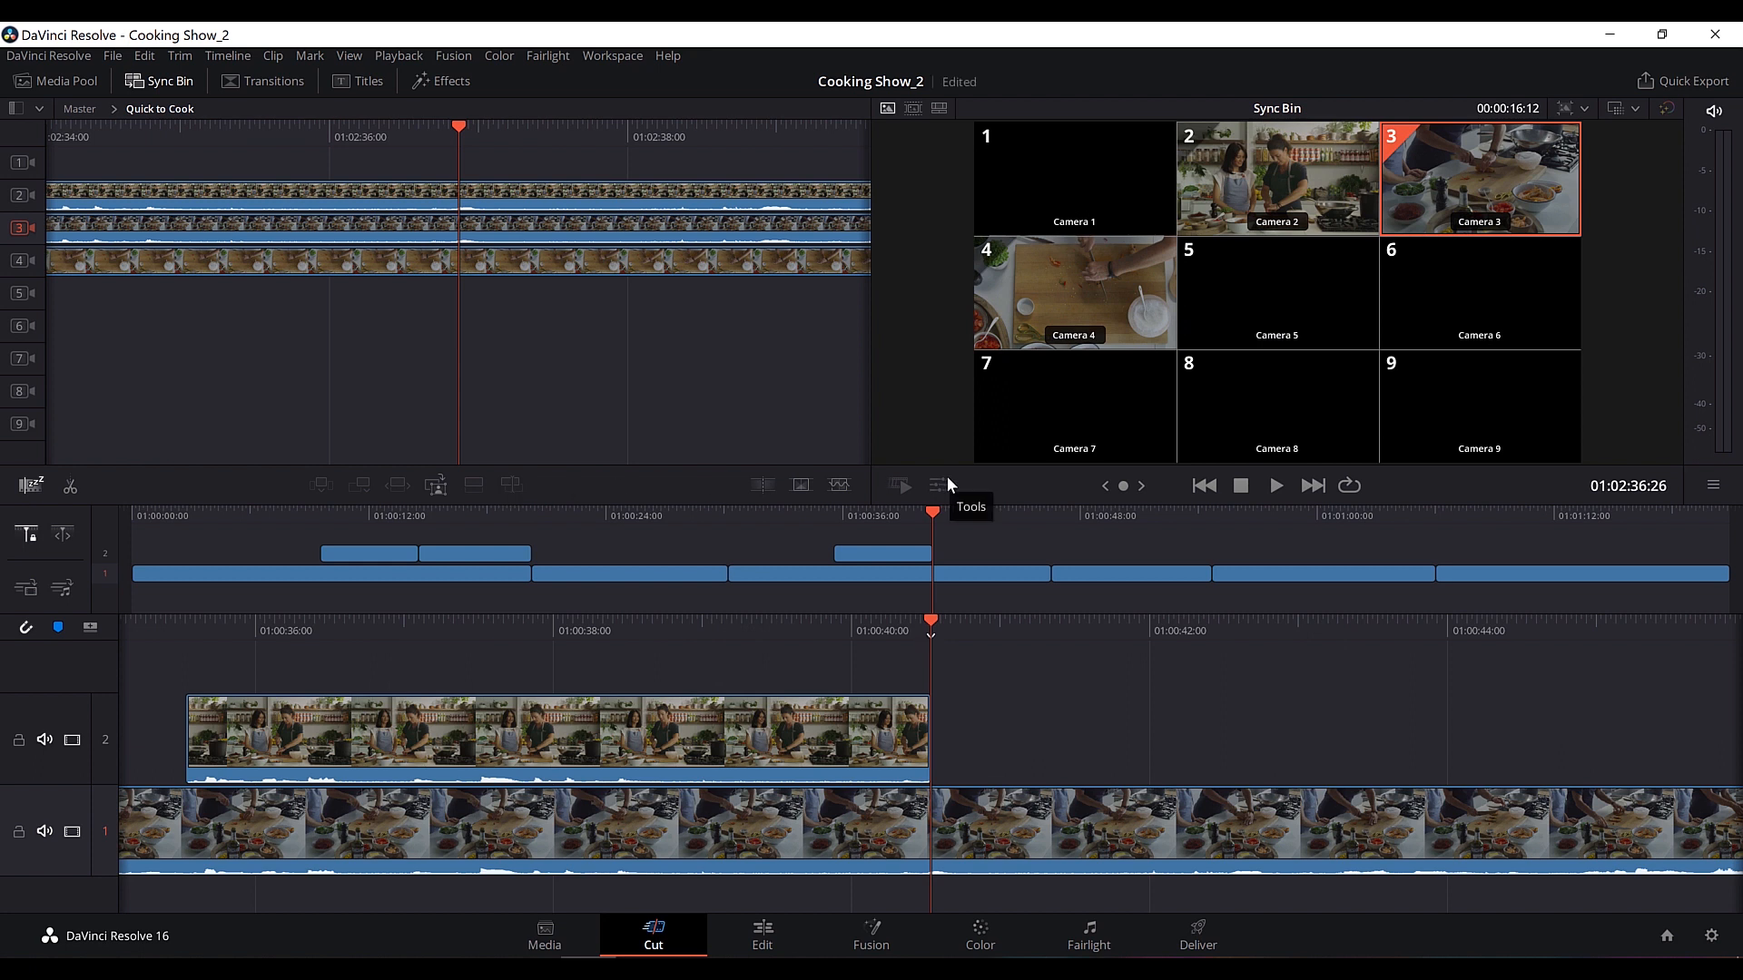
# Play the new Camera 2 overlay in Timeline 1 and park the playhead at its end at 01:00:40:16.
pyautogui.click(831, 505)
pyautogui.press('space')
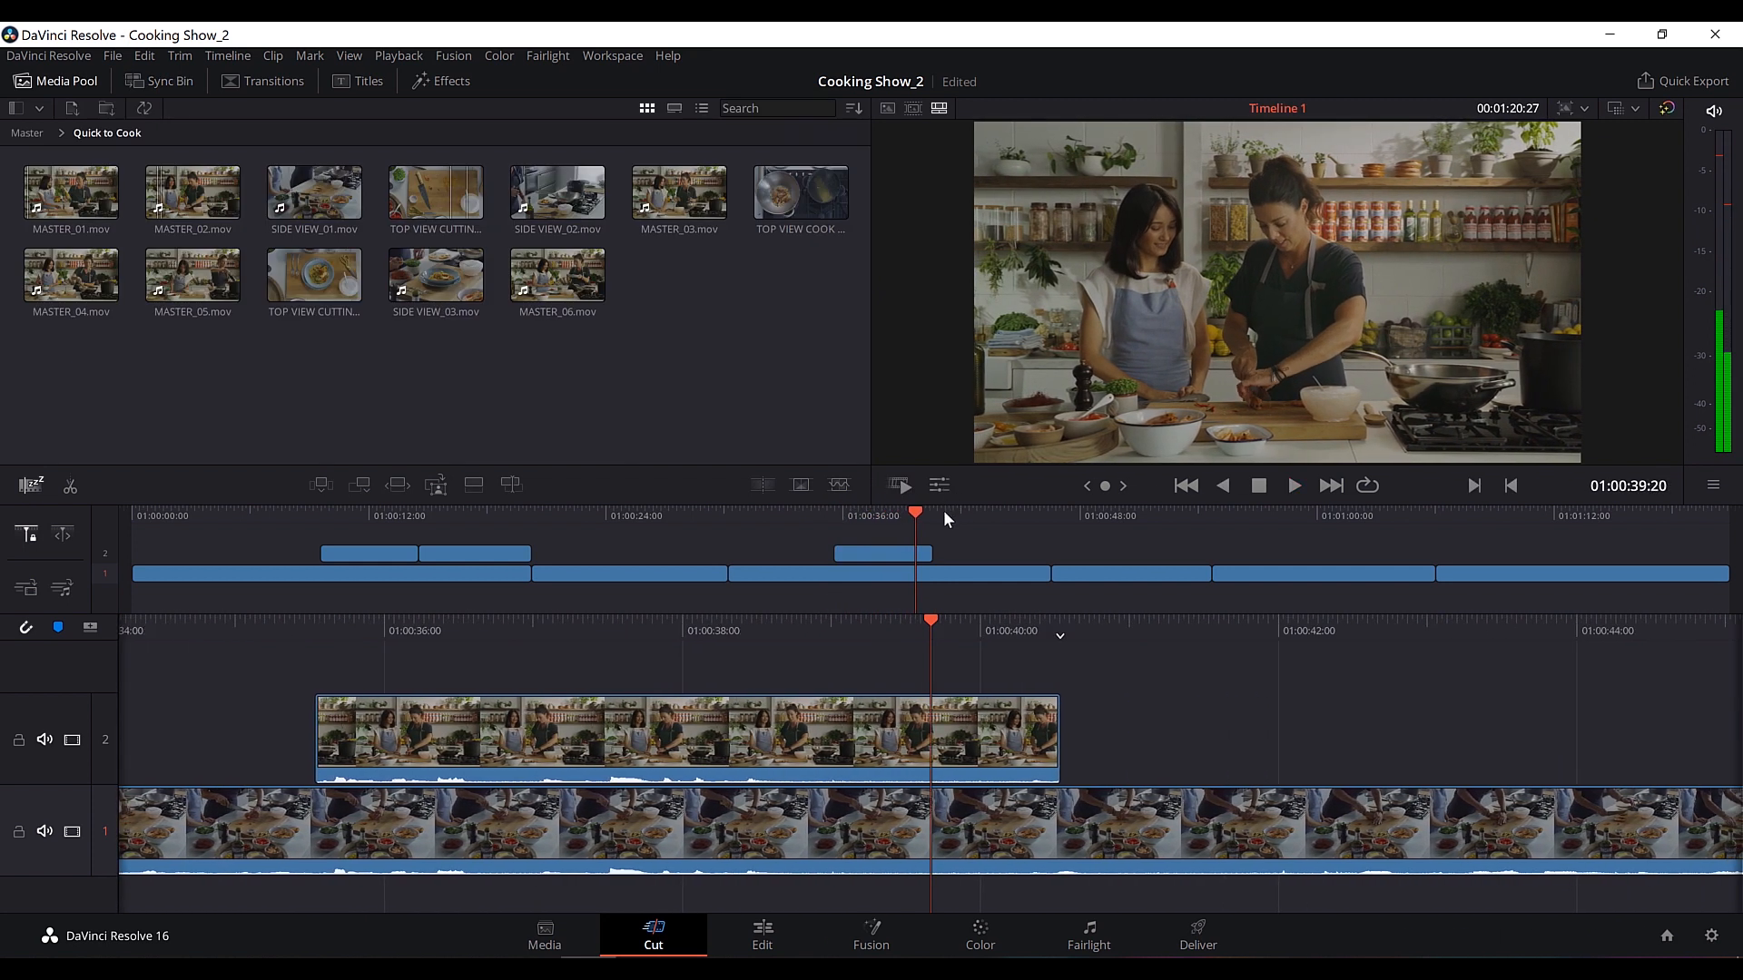
pyautogui.click(939, 510)
pyautogui.moveTo(938, 510)
pyautogui.mouseDown()
pyautogui.moveTo(955, 513)
pyautogui.moveTo(934, 509)
pyautogui.mouseUp()
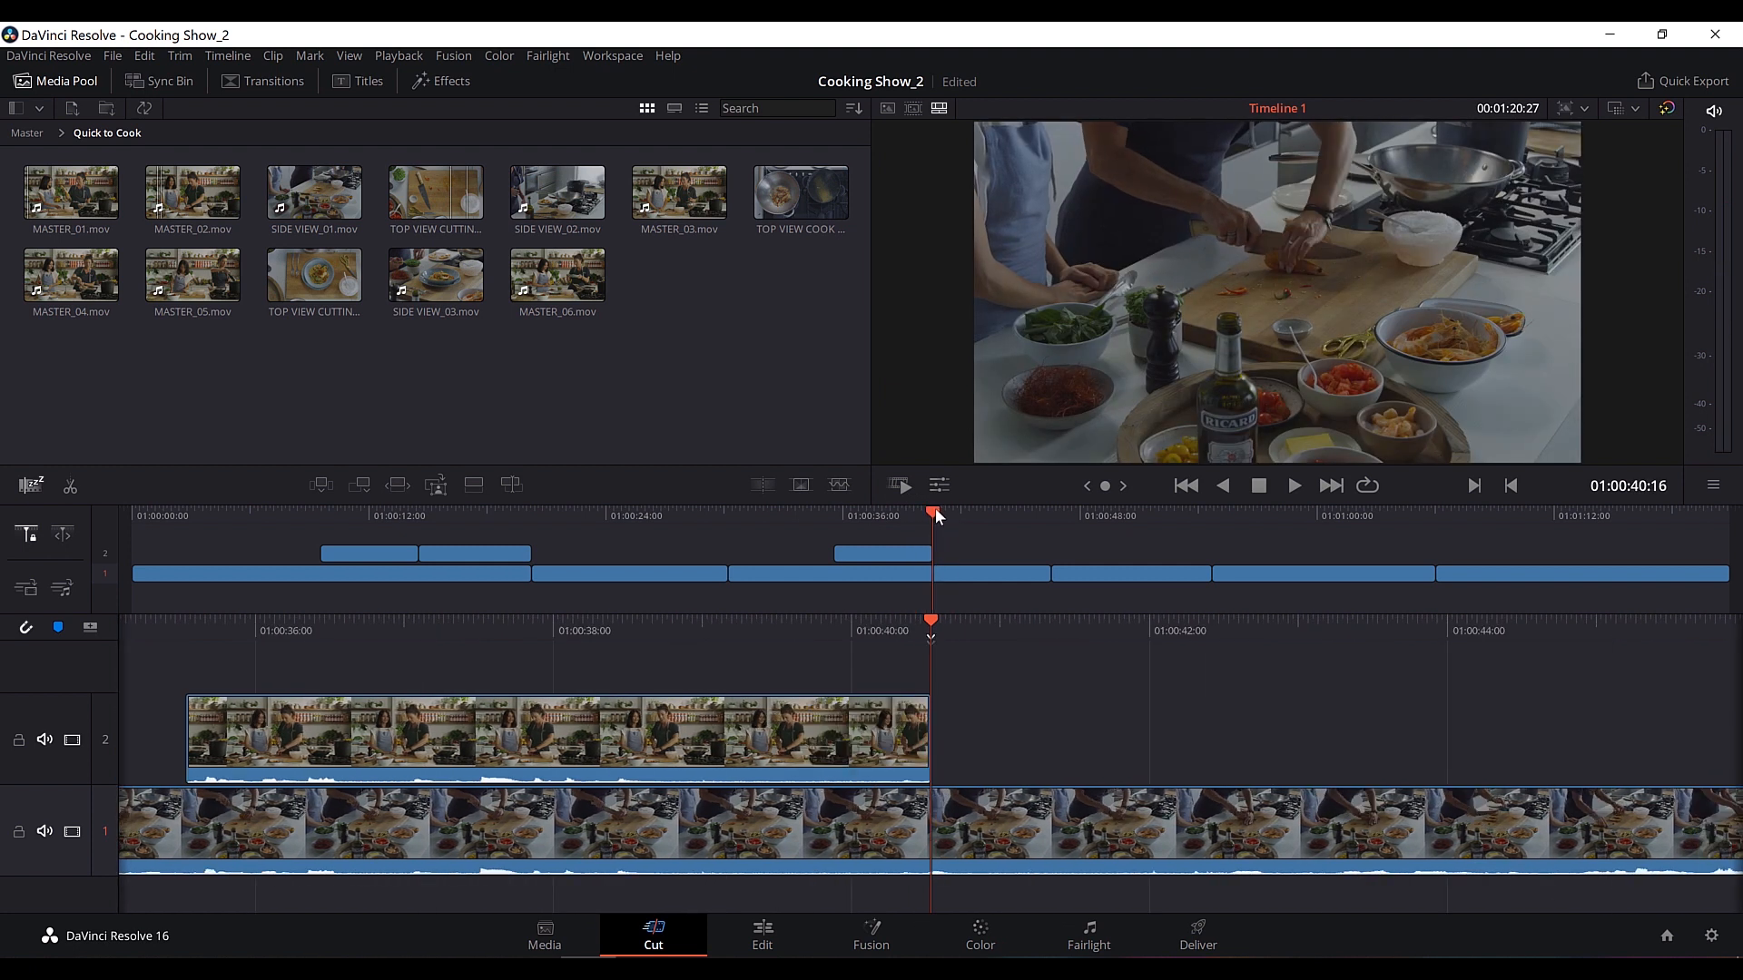
# Extend the Sync Bin's Camera 4 range to 00:00:06:00 and source overwrite it above the side view clip, following the Camera 2 overlay.
pyautogui.click(158, 80)
pyautogui.click(1093, 274)
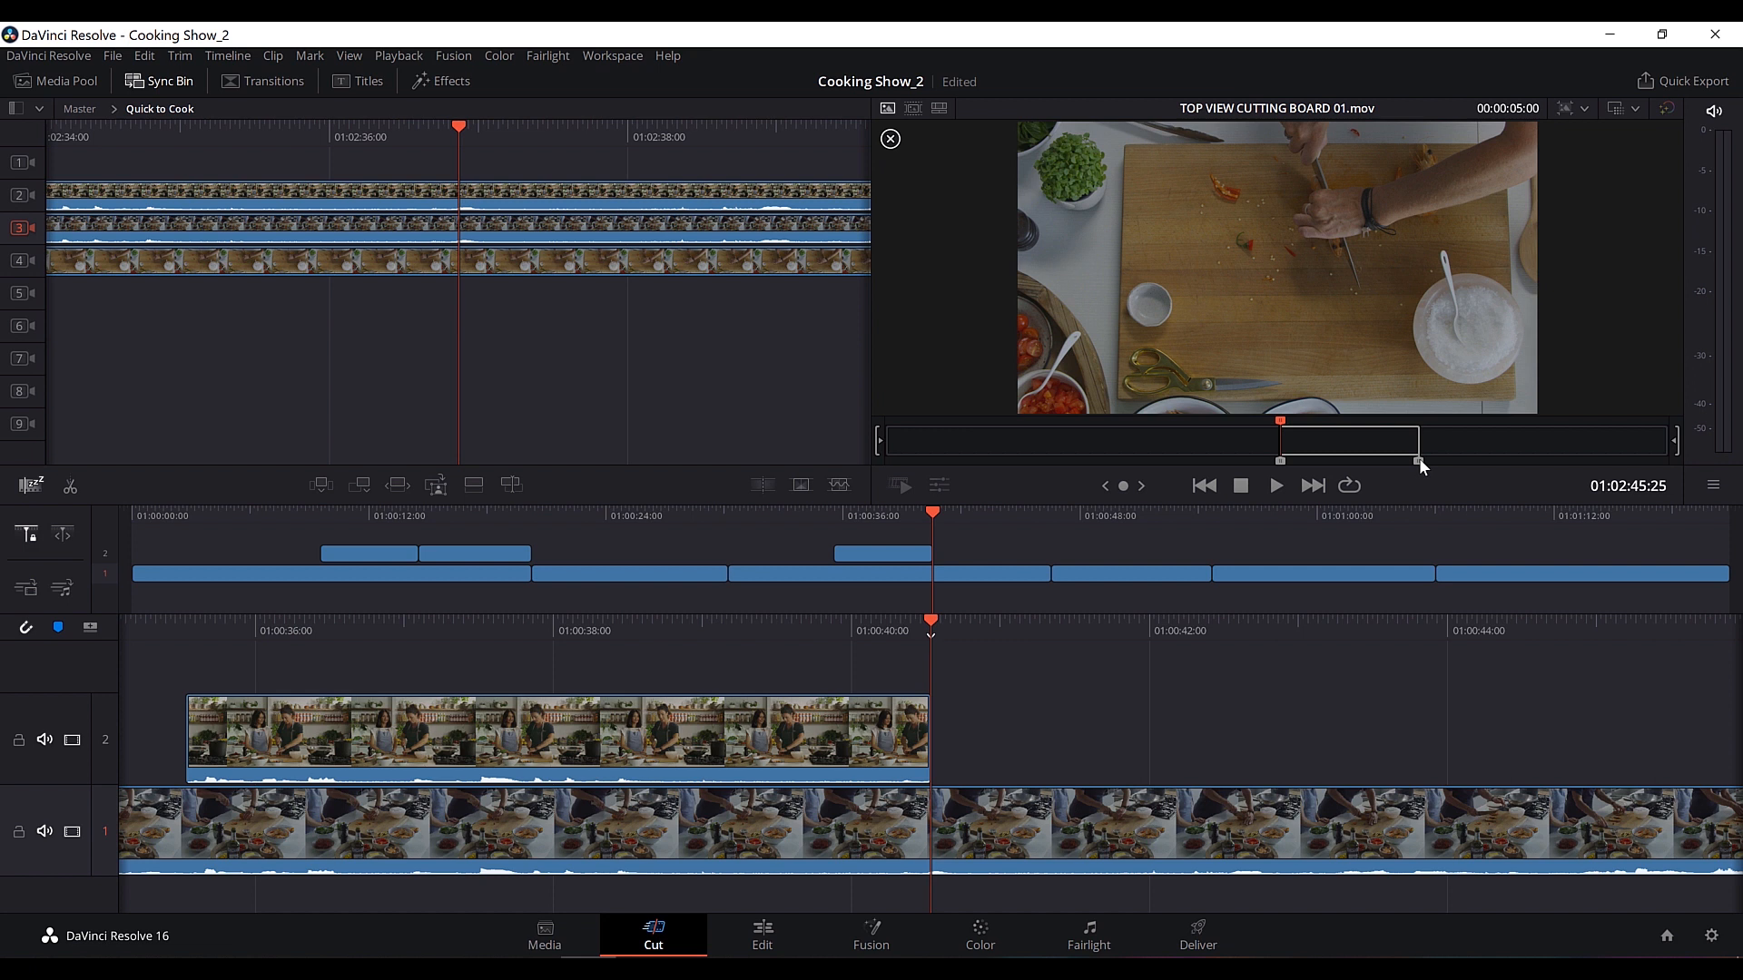
pyautogui.click(1674, 438)
pyautogui.moveTo(1417, 441)
pyautogui.mouseDown()
pyautogui.moveTo(1323, 442)
pyautogui.moveTo(1449, 441)
pyautogui.mouseUp()
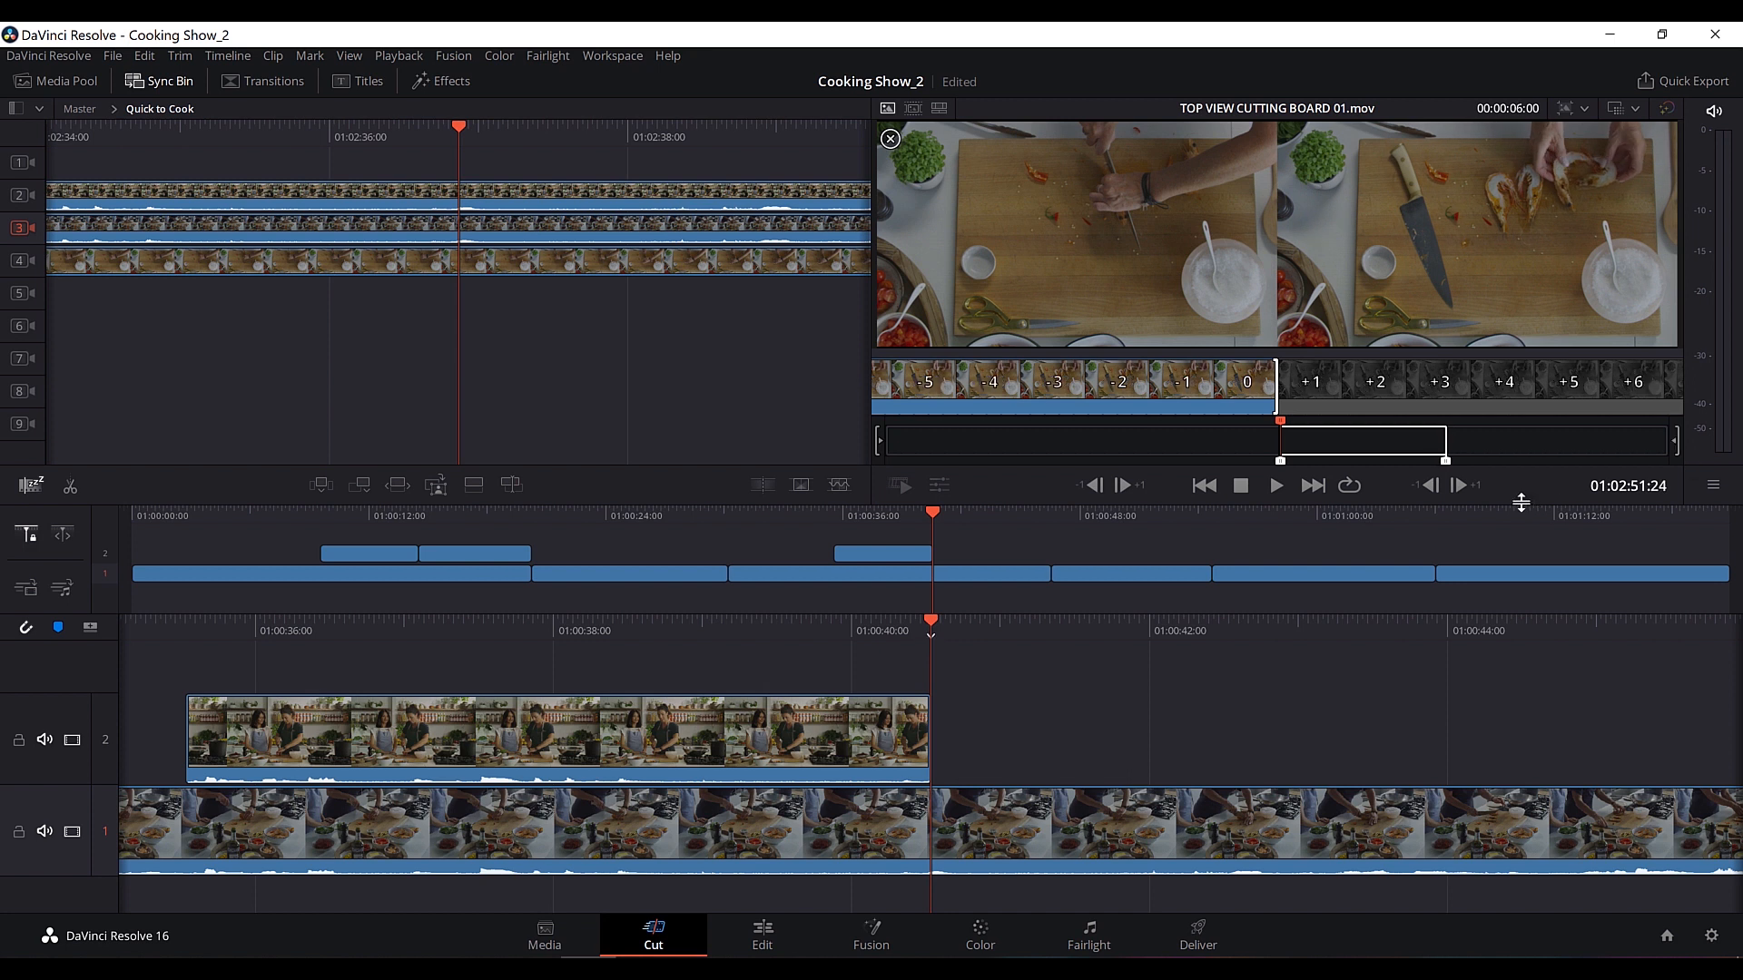
pyautogui.click(505, 488)
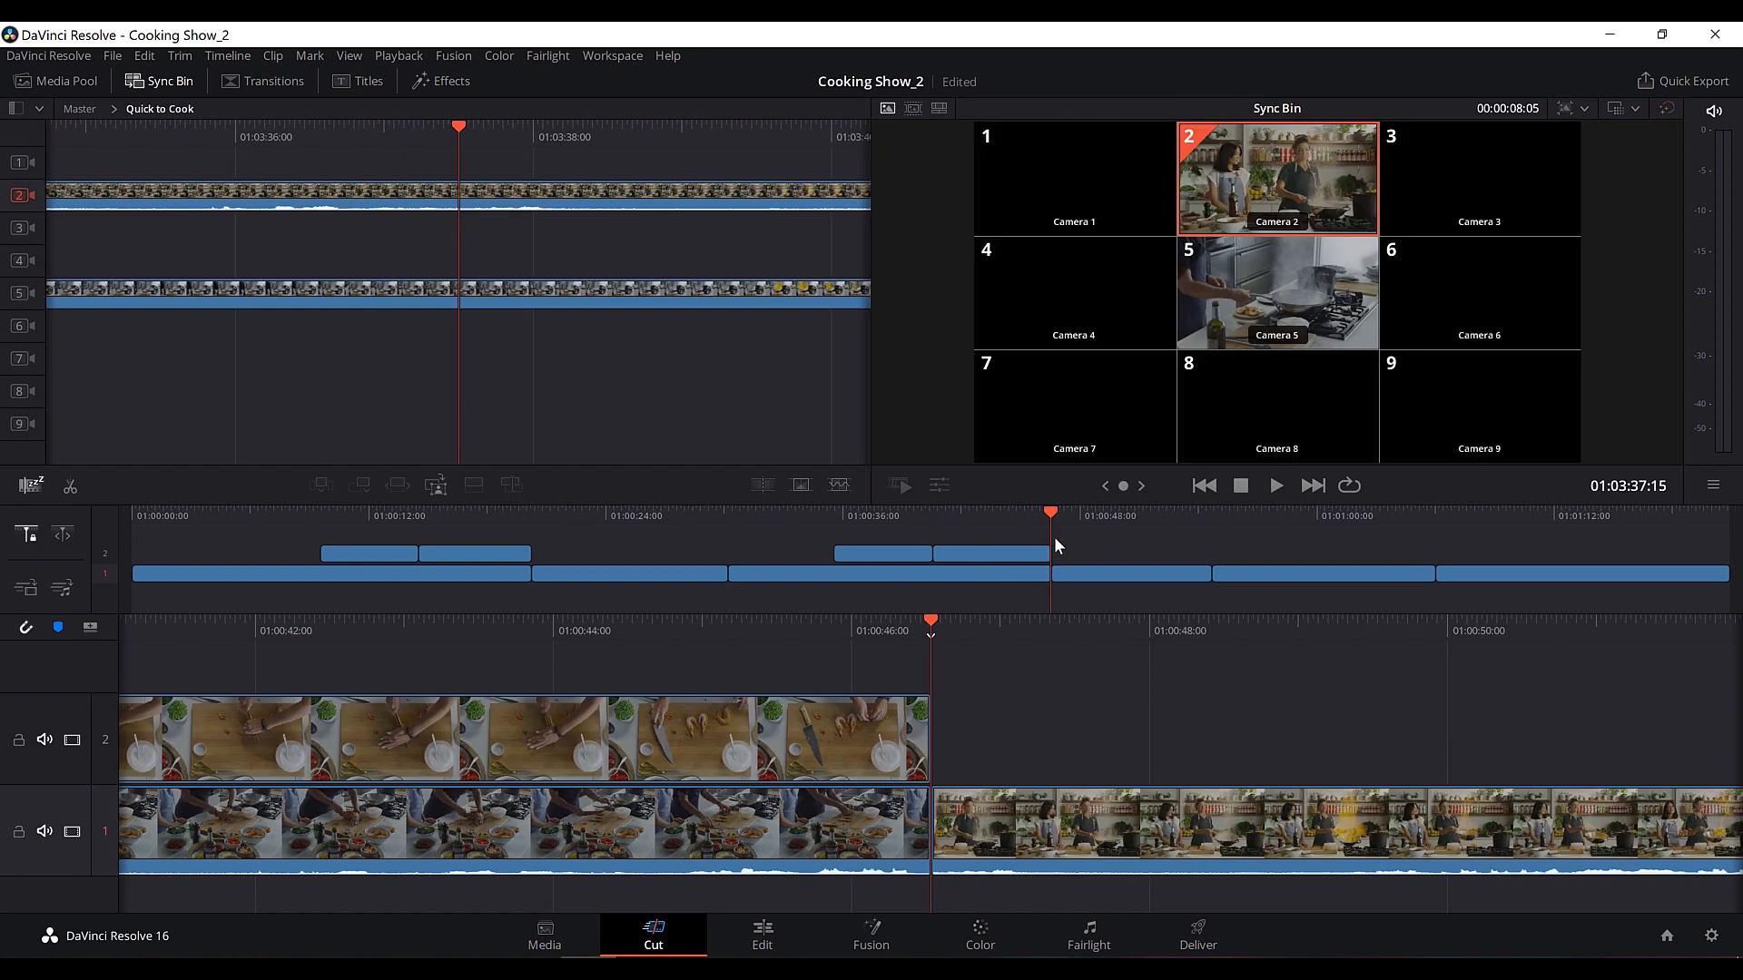
# Check the Camera 4 overlay at 01:00:44:05 in the timeline viewer, and compare the source tape, source clip and timeline viewers.
pyautogui.moveTo(1030, 516); pyautogui.dragTo(1004, 514)
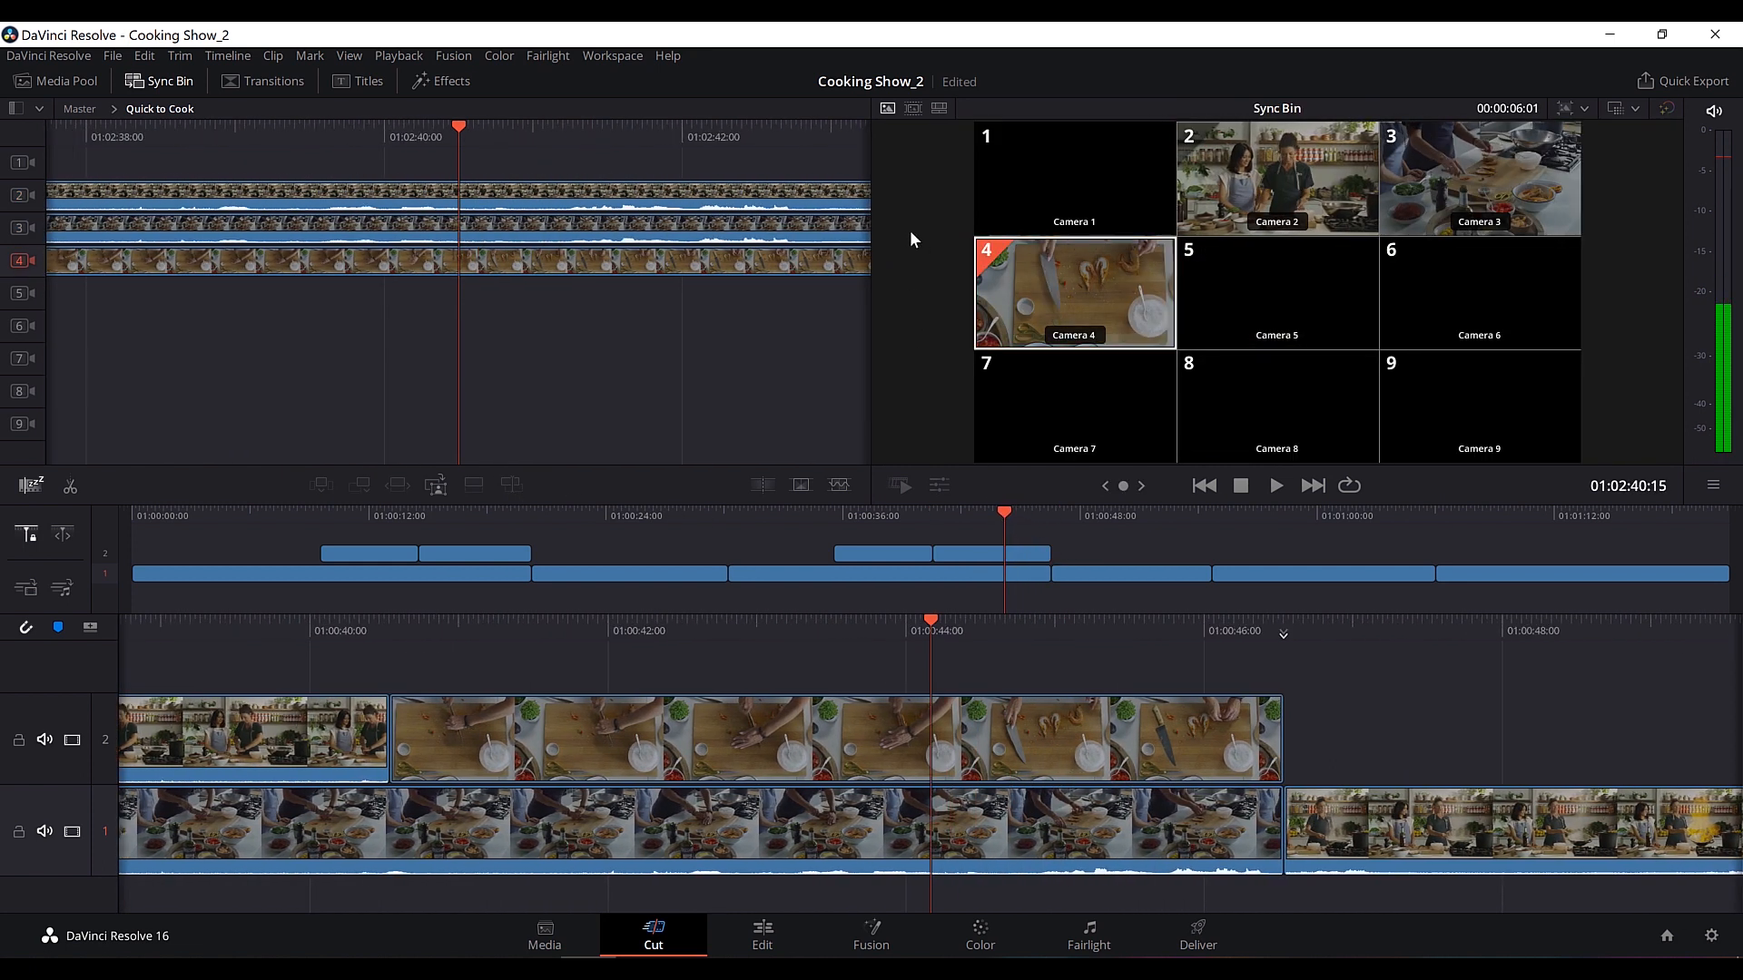
pyautogui.click(941, 107)
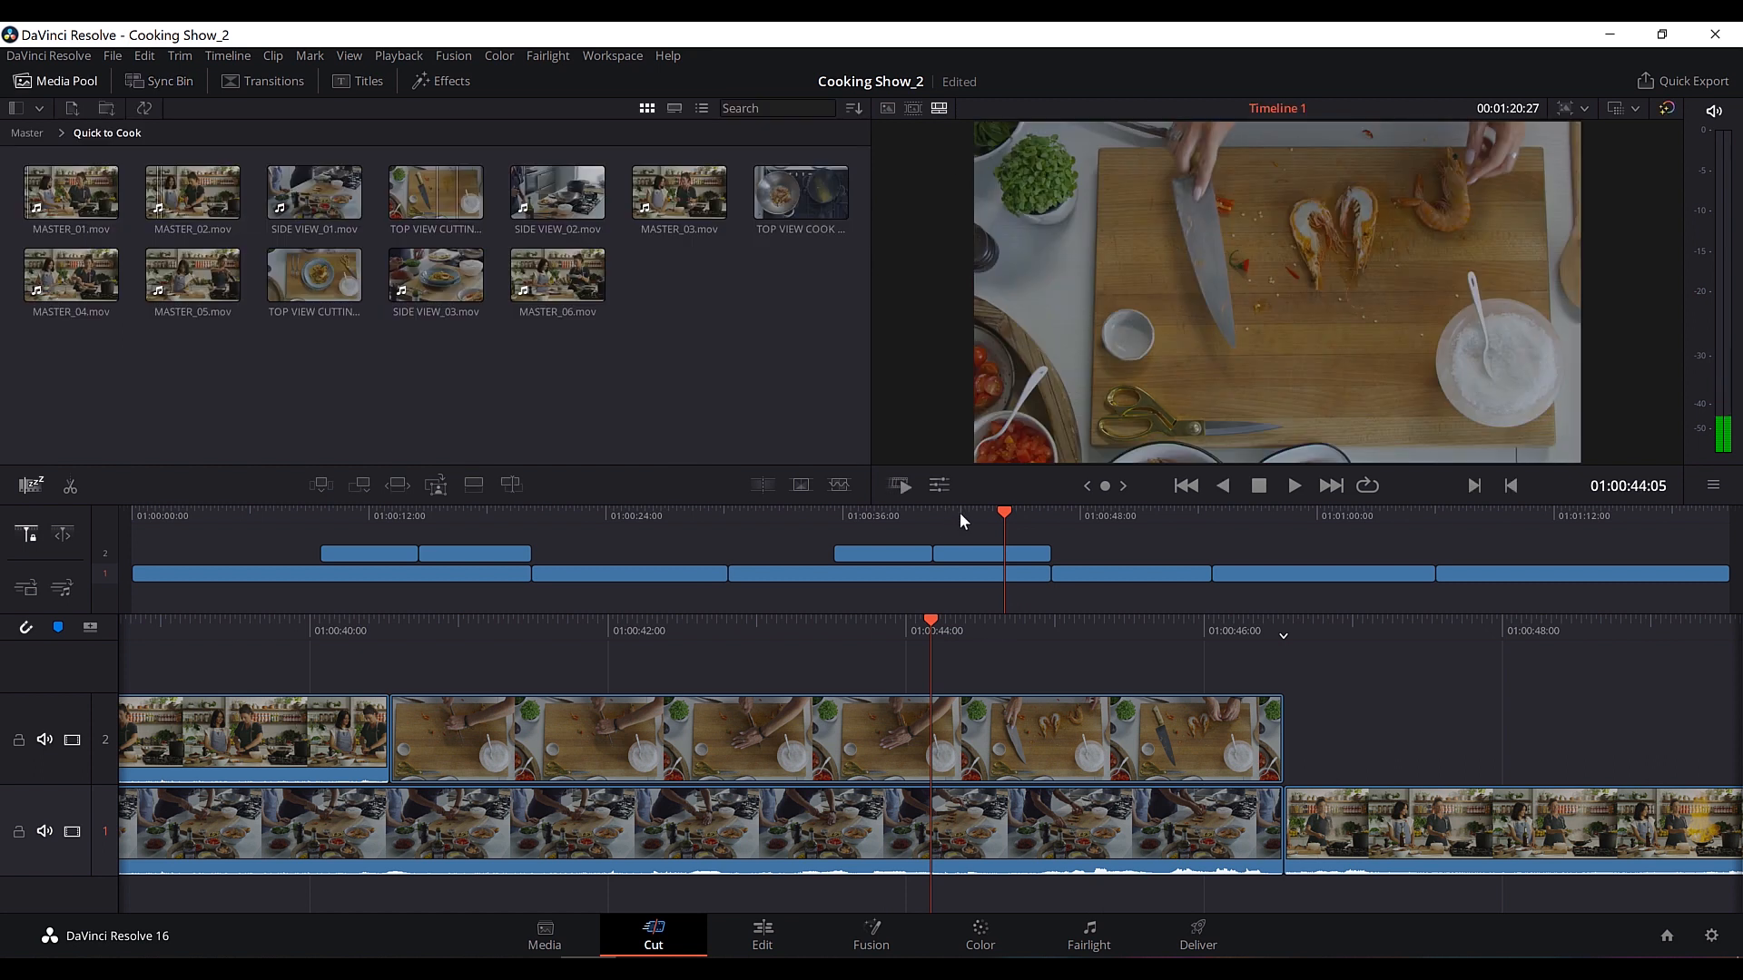
pyautogui.click(904, 107)
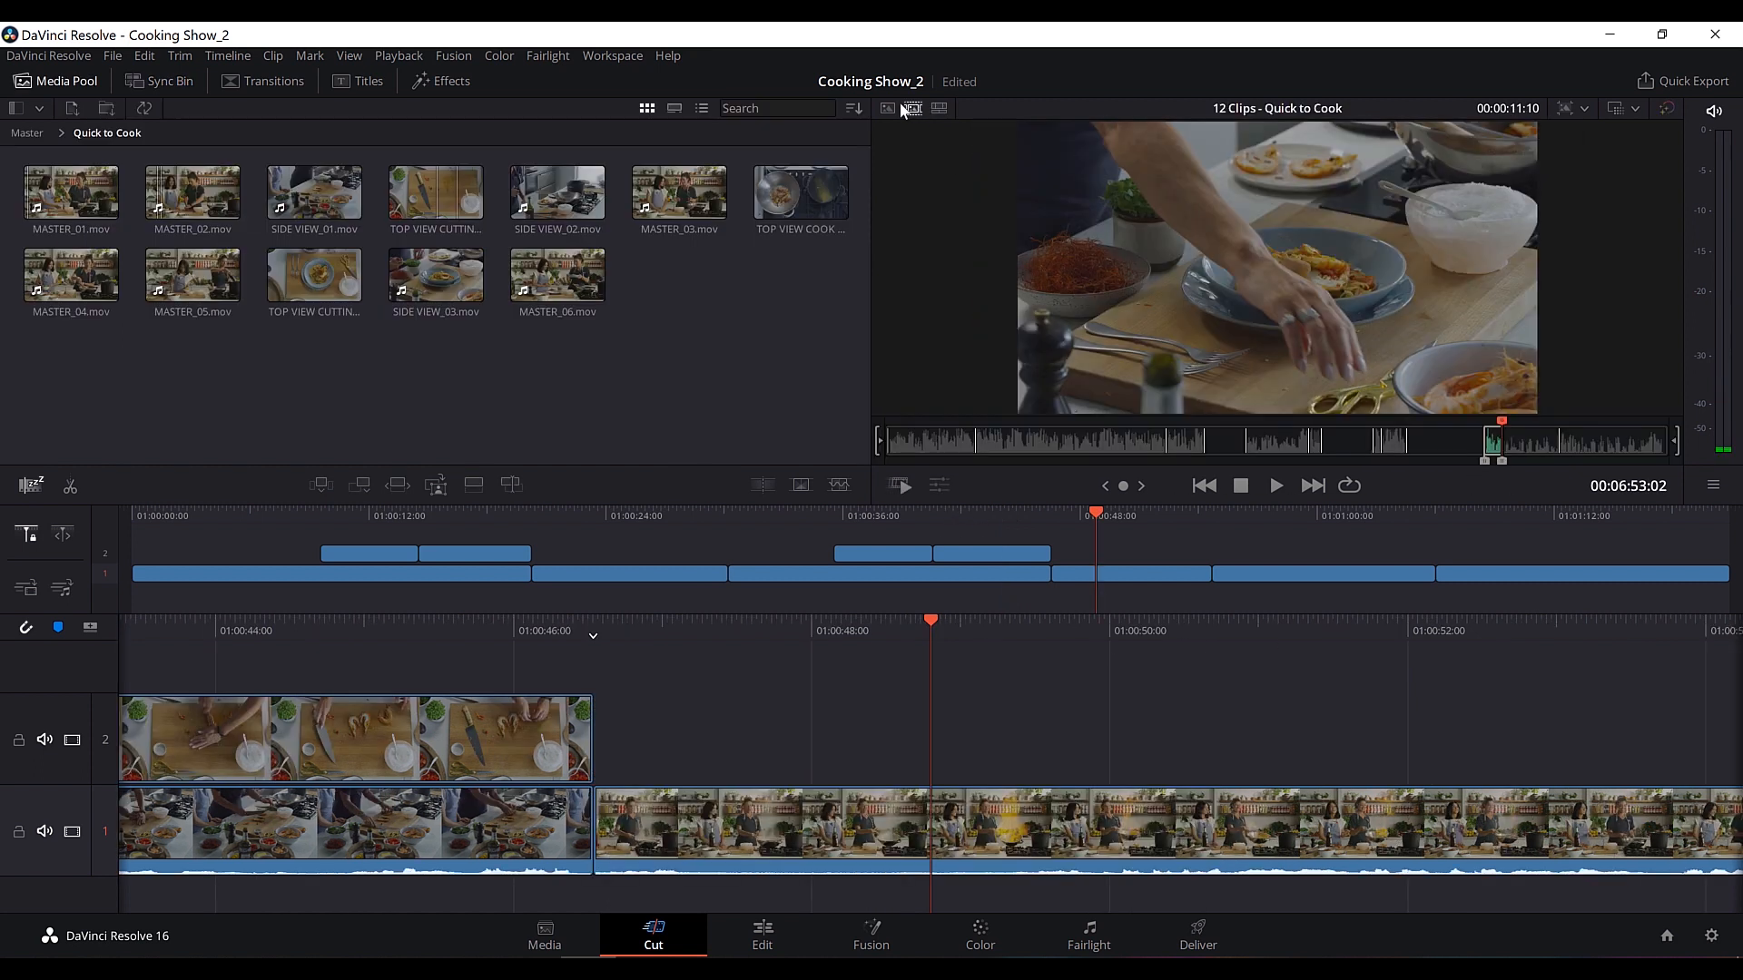
pyautogui.click(890, 108)
pyautogui.click(938, 107)
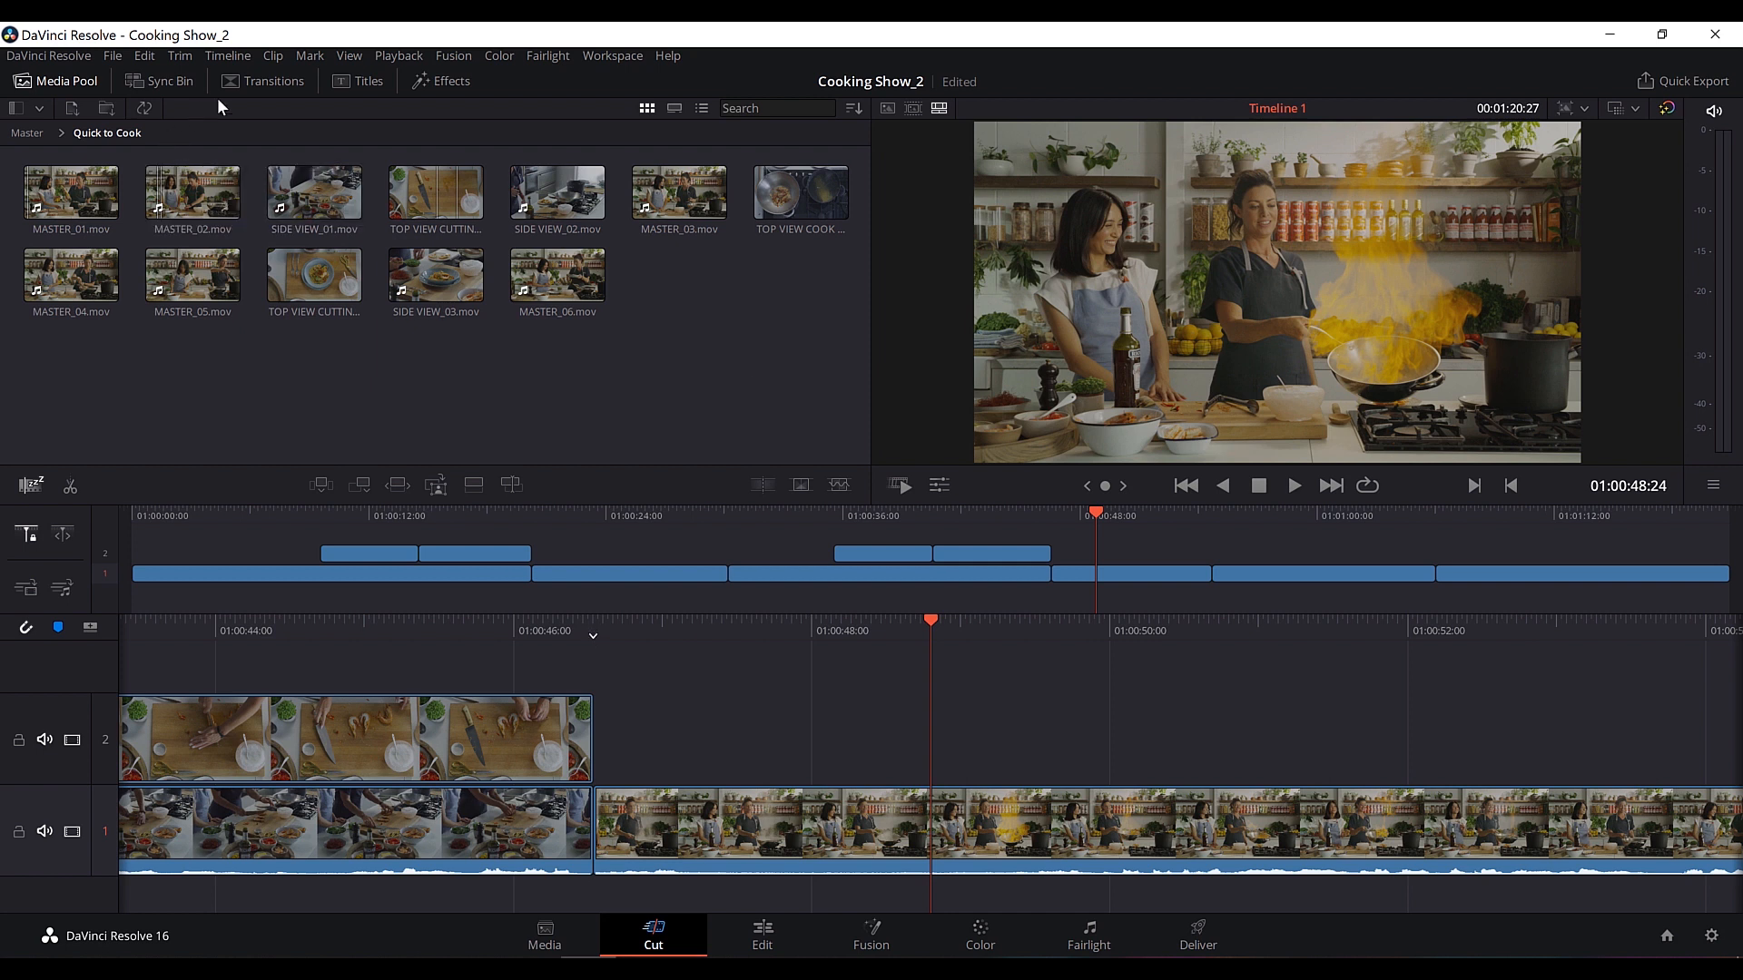
# Sync all the Quick to Cook clips by timecode and save the sync.
pyautogui.click(143, 108)
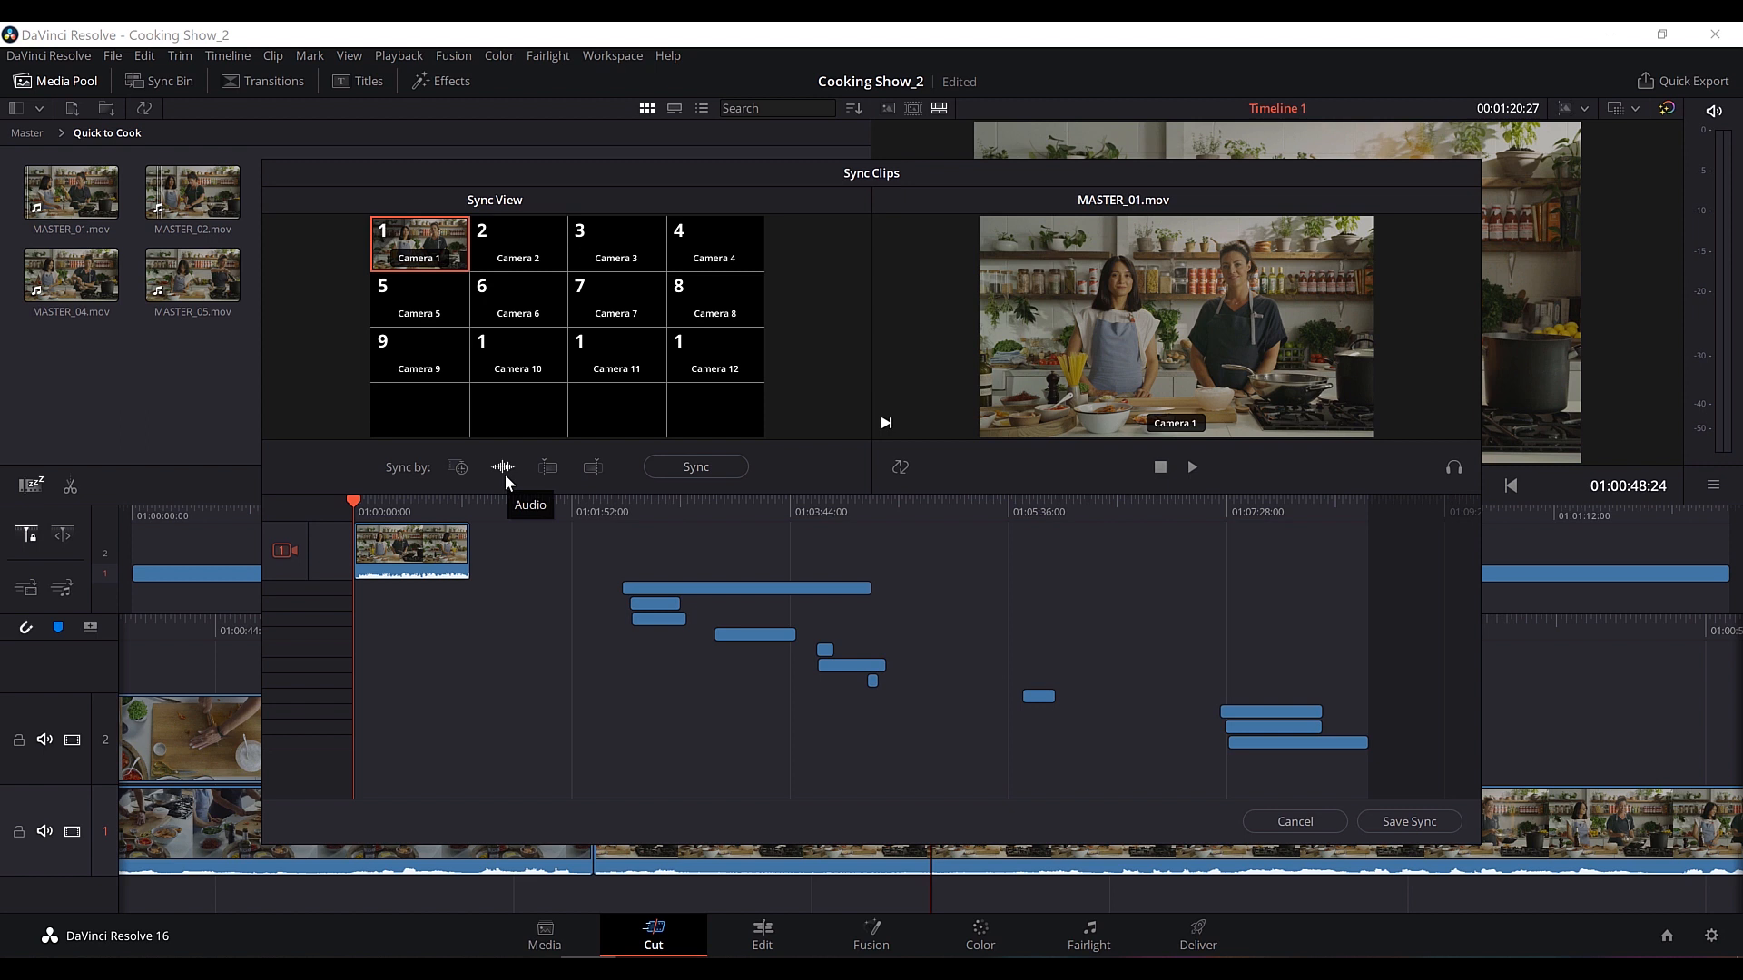
pyautogui.click(546, 468)
pyautogui.click(593, 467)
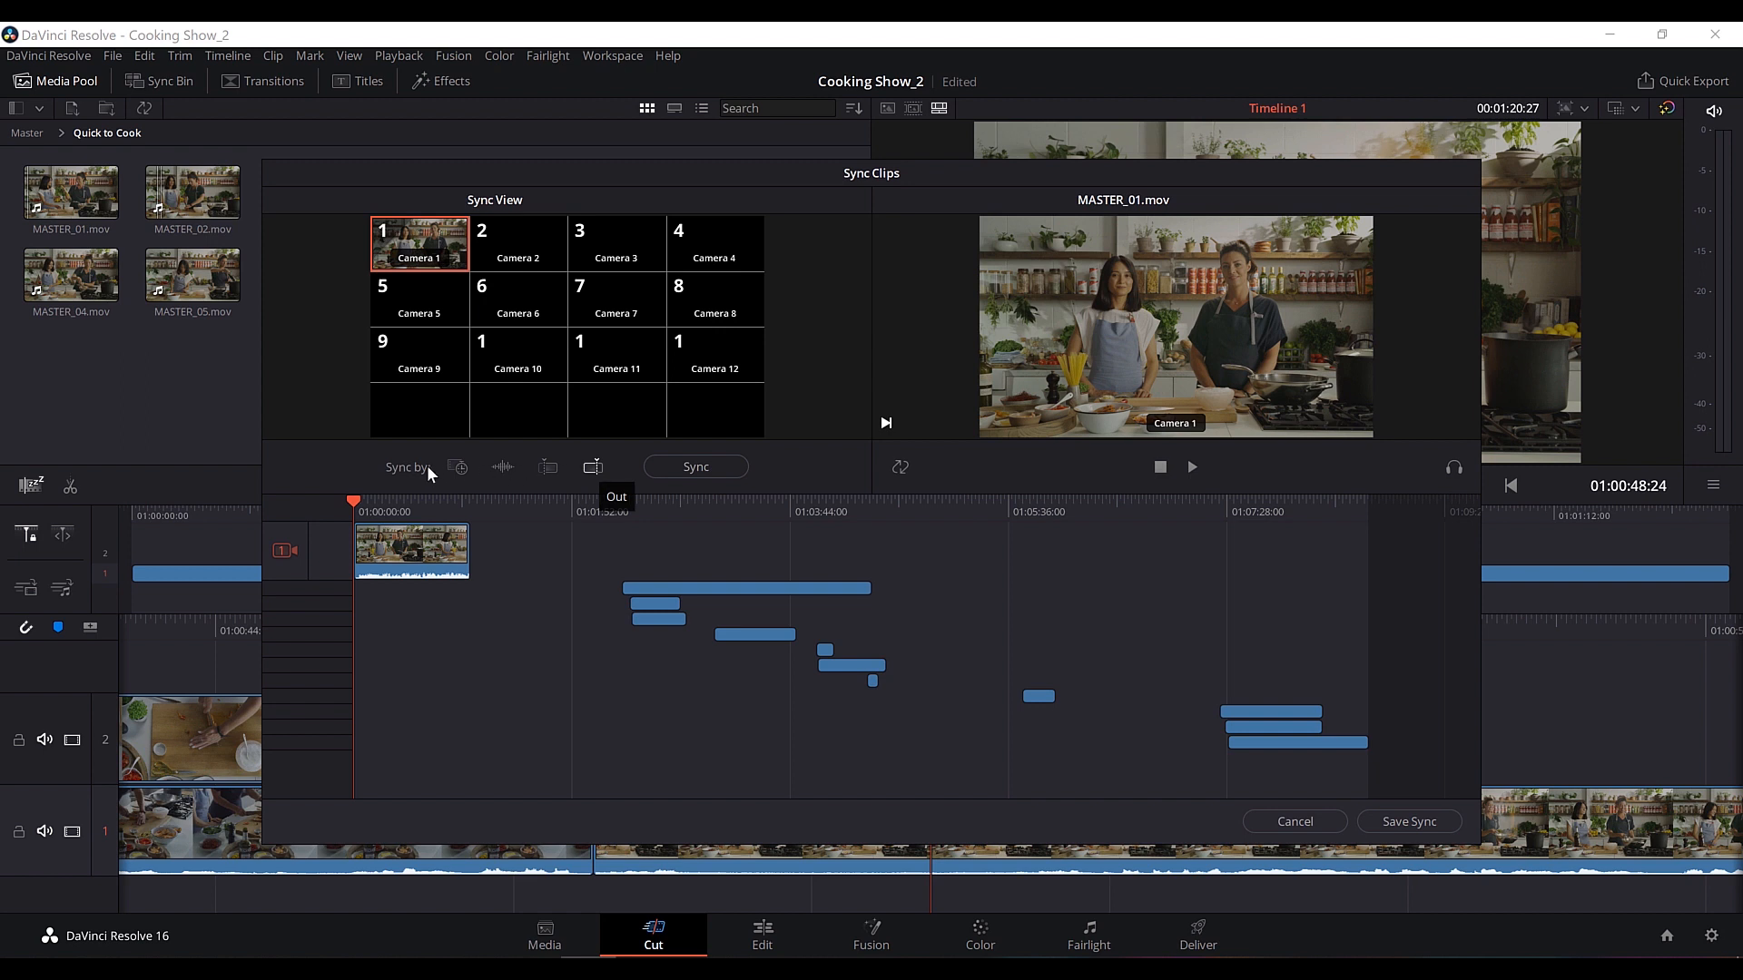
pyautogui.click(450, 465)
pyautogui.click(699, 472)
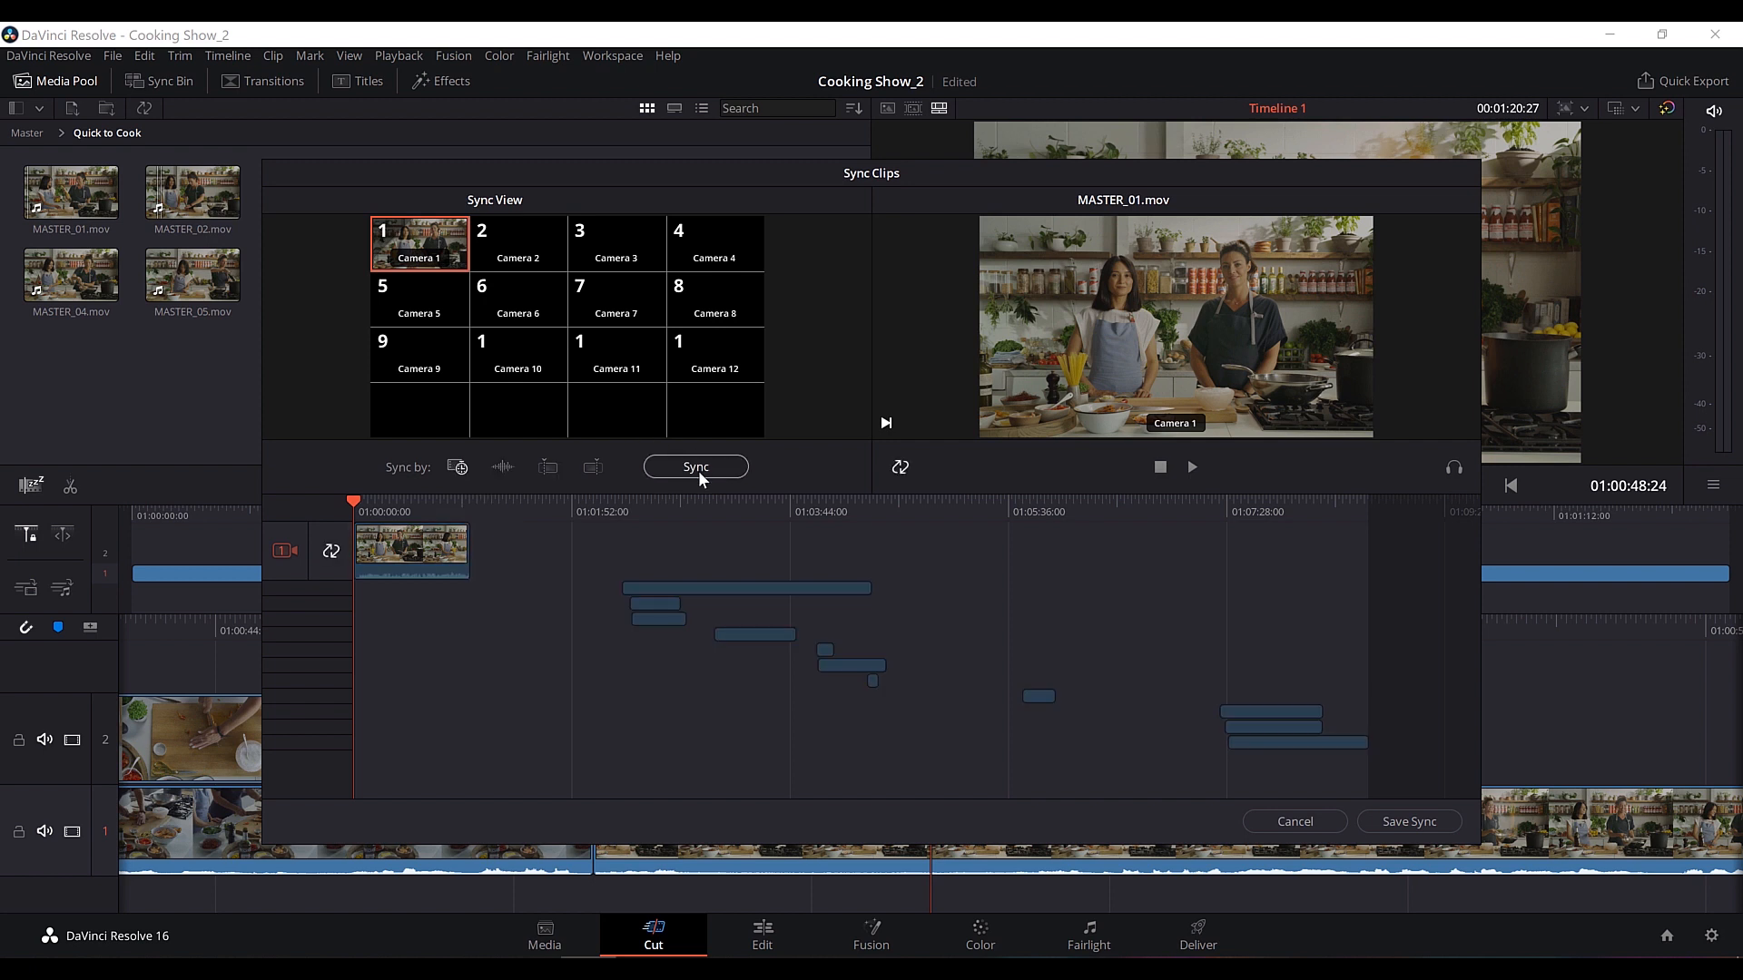
pyautogui.click(1412, 820)
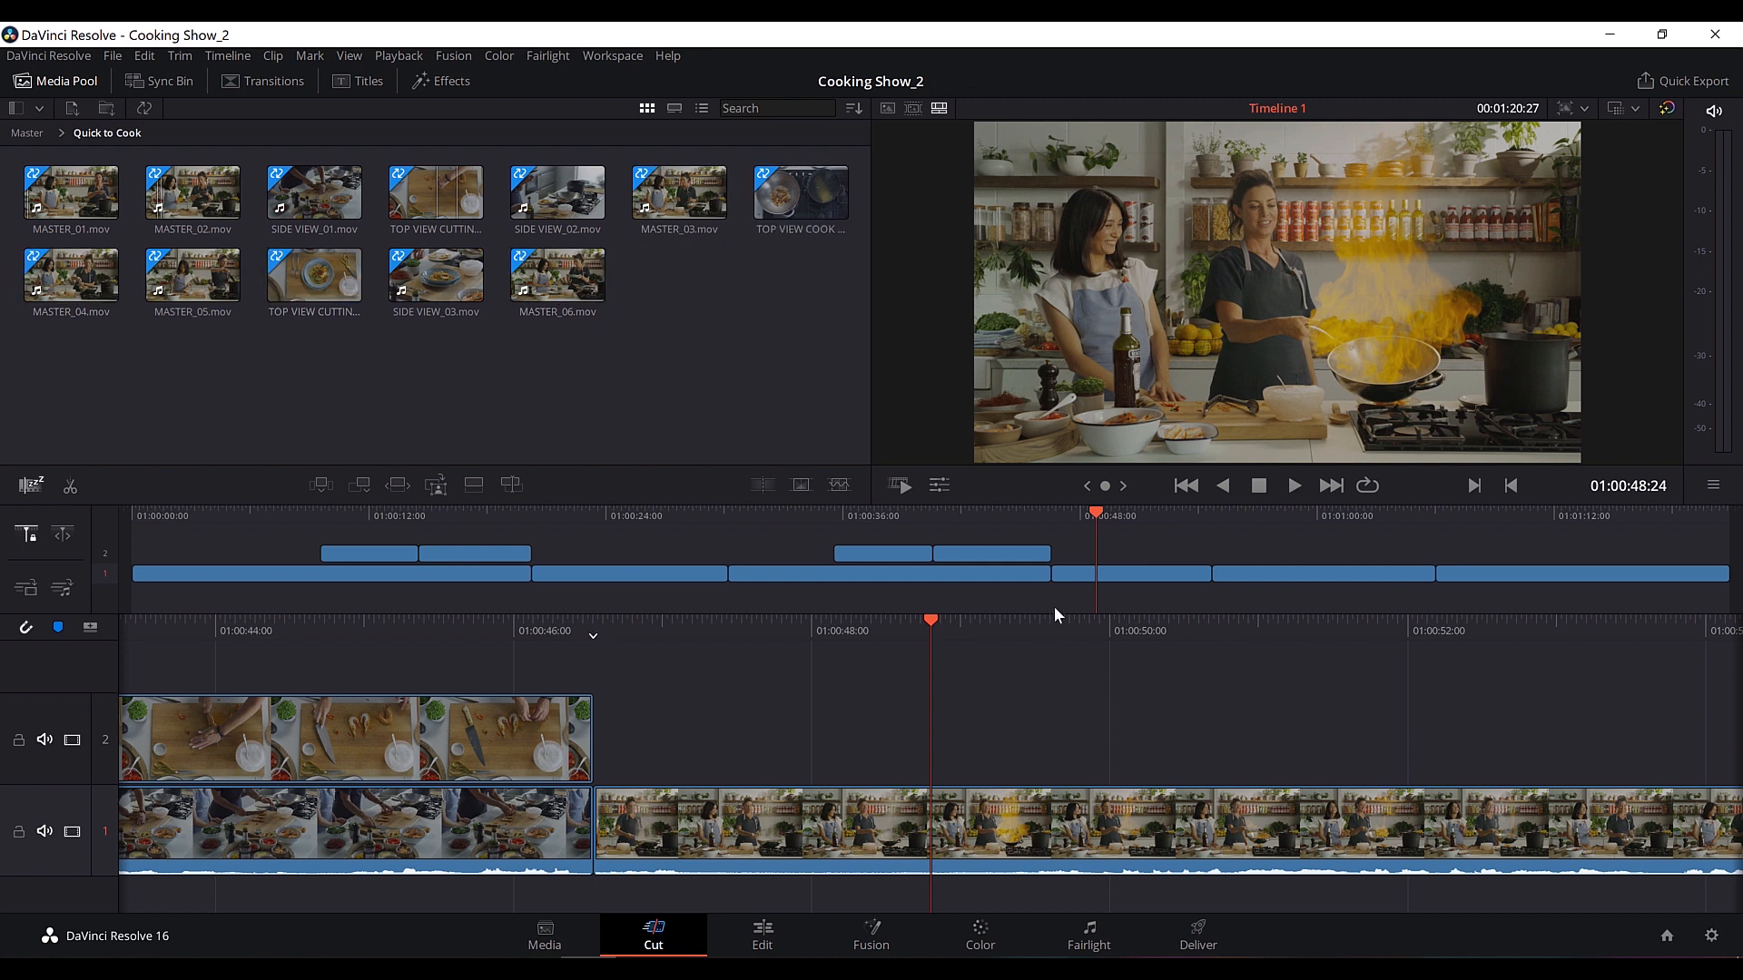
# Ripple trim about 1 second 22 frames off the start of the side view plating clip at 01:00:54:20, and play back the cut.
pyautogui.moveTo(1123, 510); pyautogui.dragTo(1216, 509)
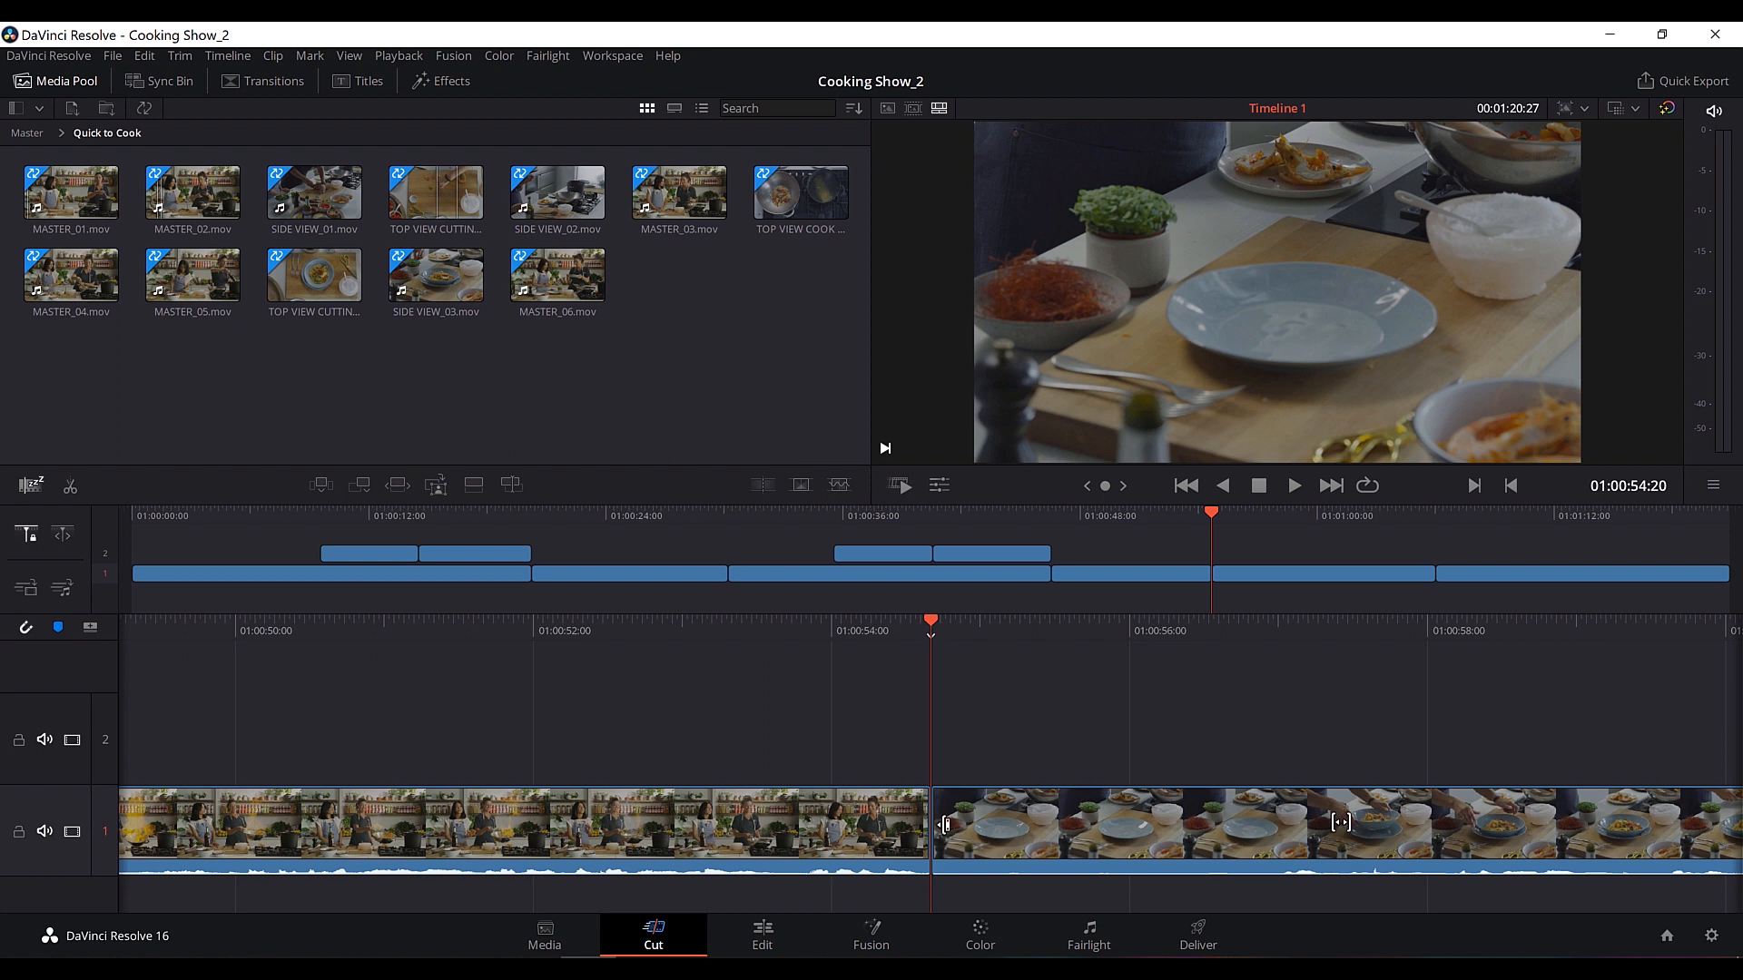
pyautogui.moveTo(944, 824); pyautogui.dragTo(1022, 819)
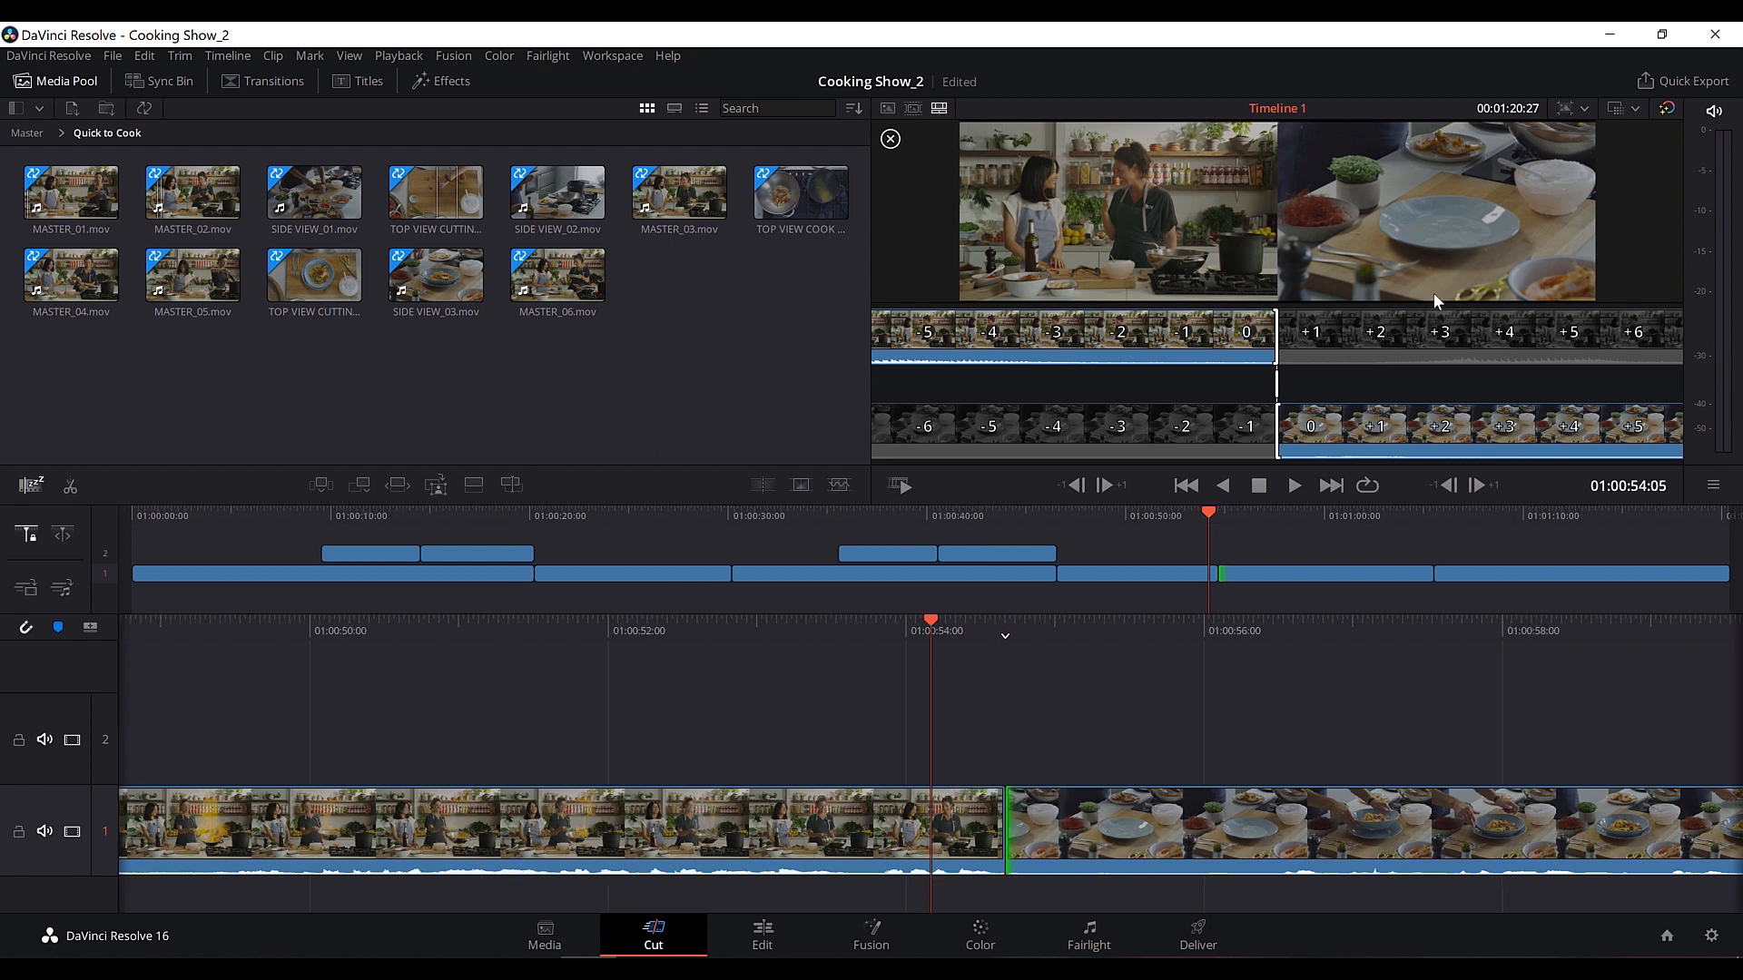
pyautogui.moveTo(1005, 823); pyautogui.dragTo(1245, 822)
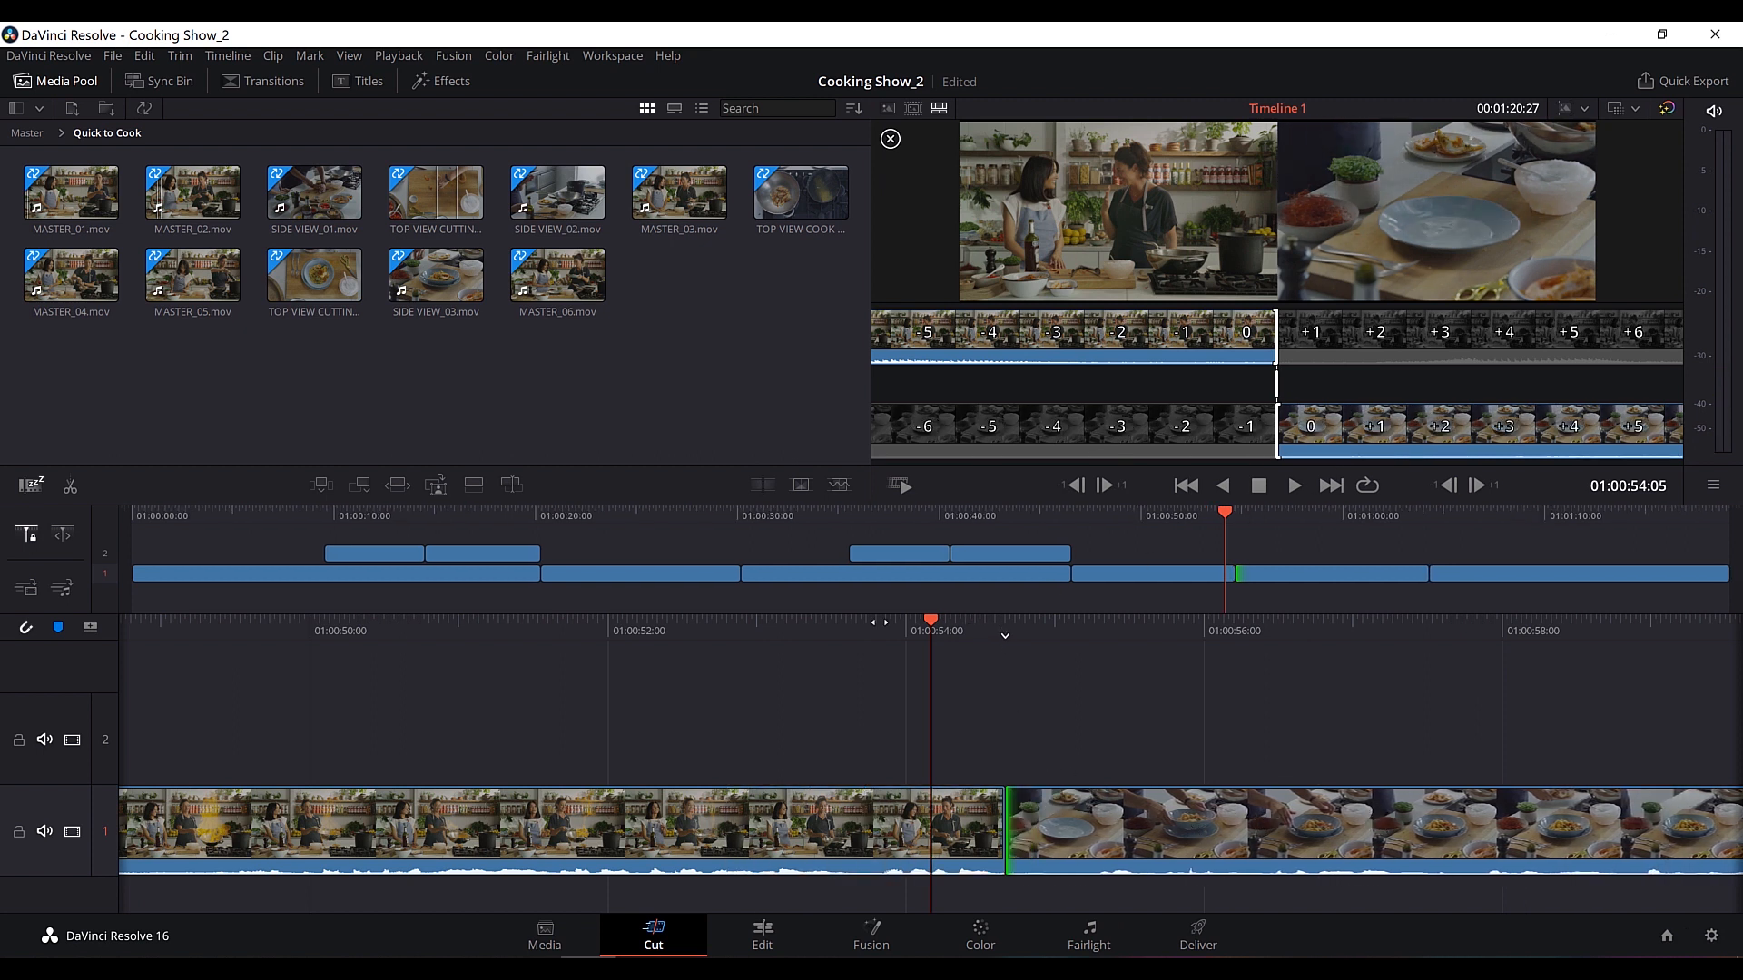
pyautogui.press('space')
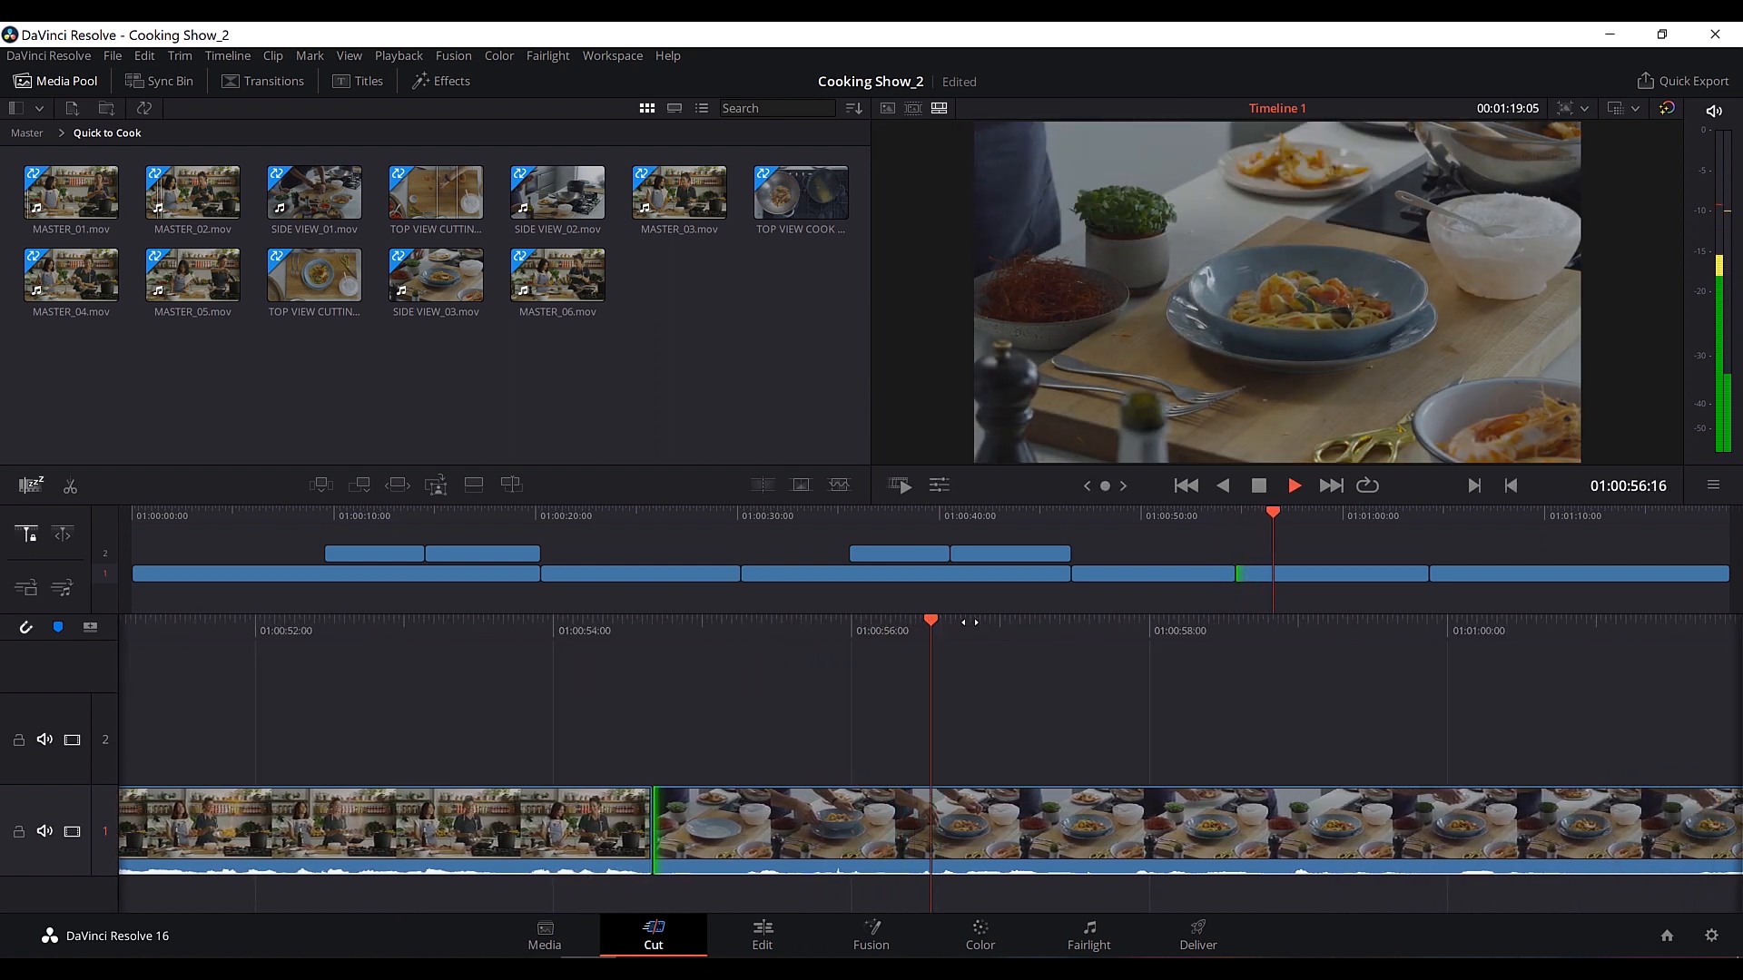
pyautogui.press('space')
# Ripple trim about 10 more frames off the start of the plating side view clip and replay the transition into it.
pyautogui.moveTo(640, 617); pyautogui.dragTo(800, 620)
pyautogui.moveTo(787, 816); pyautogui.dragTo(822, 810)
pyautogui.moveTo(704, 622); pyautogui.dragTo(973, 633)
pyautogui.press('space')
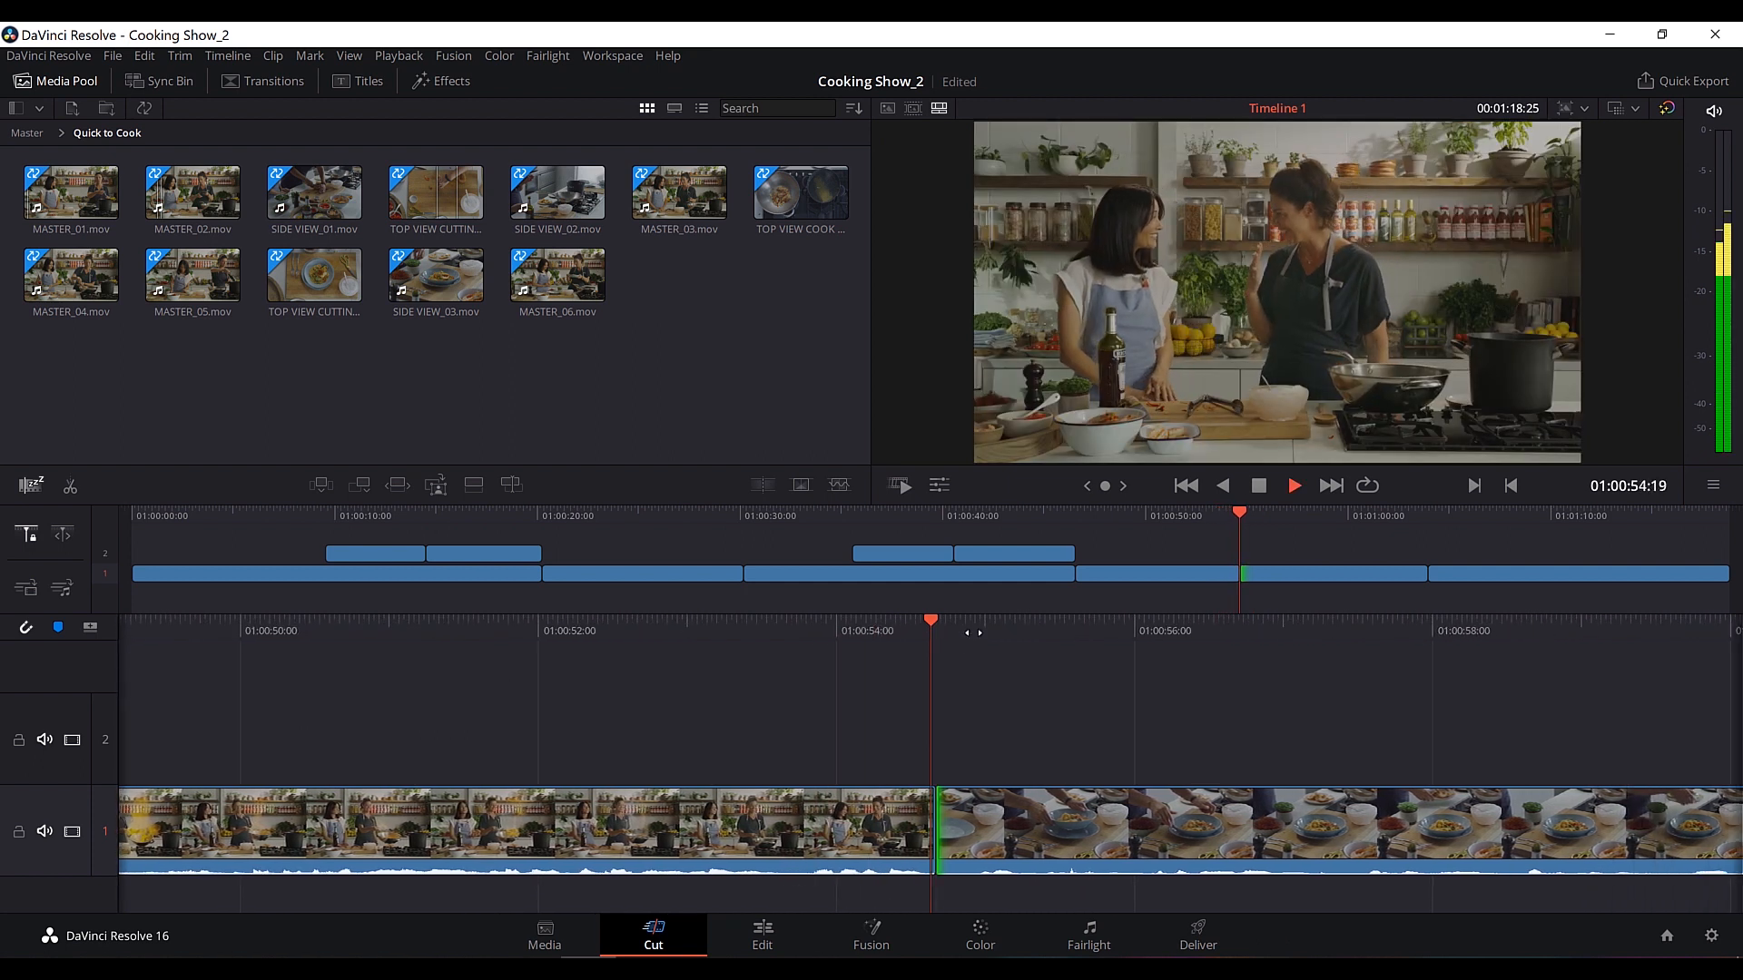
pyautogui.press('space')
# Find where the conversation ends in the second master clip and ripple trim the clip's end back to 01:00:27:22.
pyautogui.moveTo(412, 517); pyautogui.dragTo(641, 521)
pyautogui.press('space')
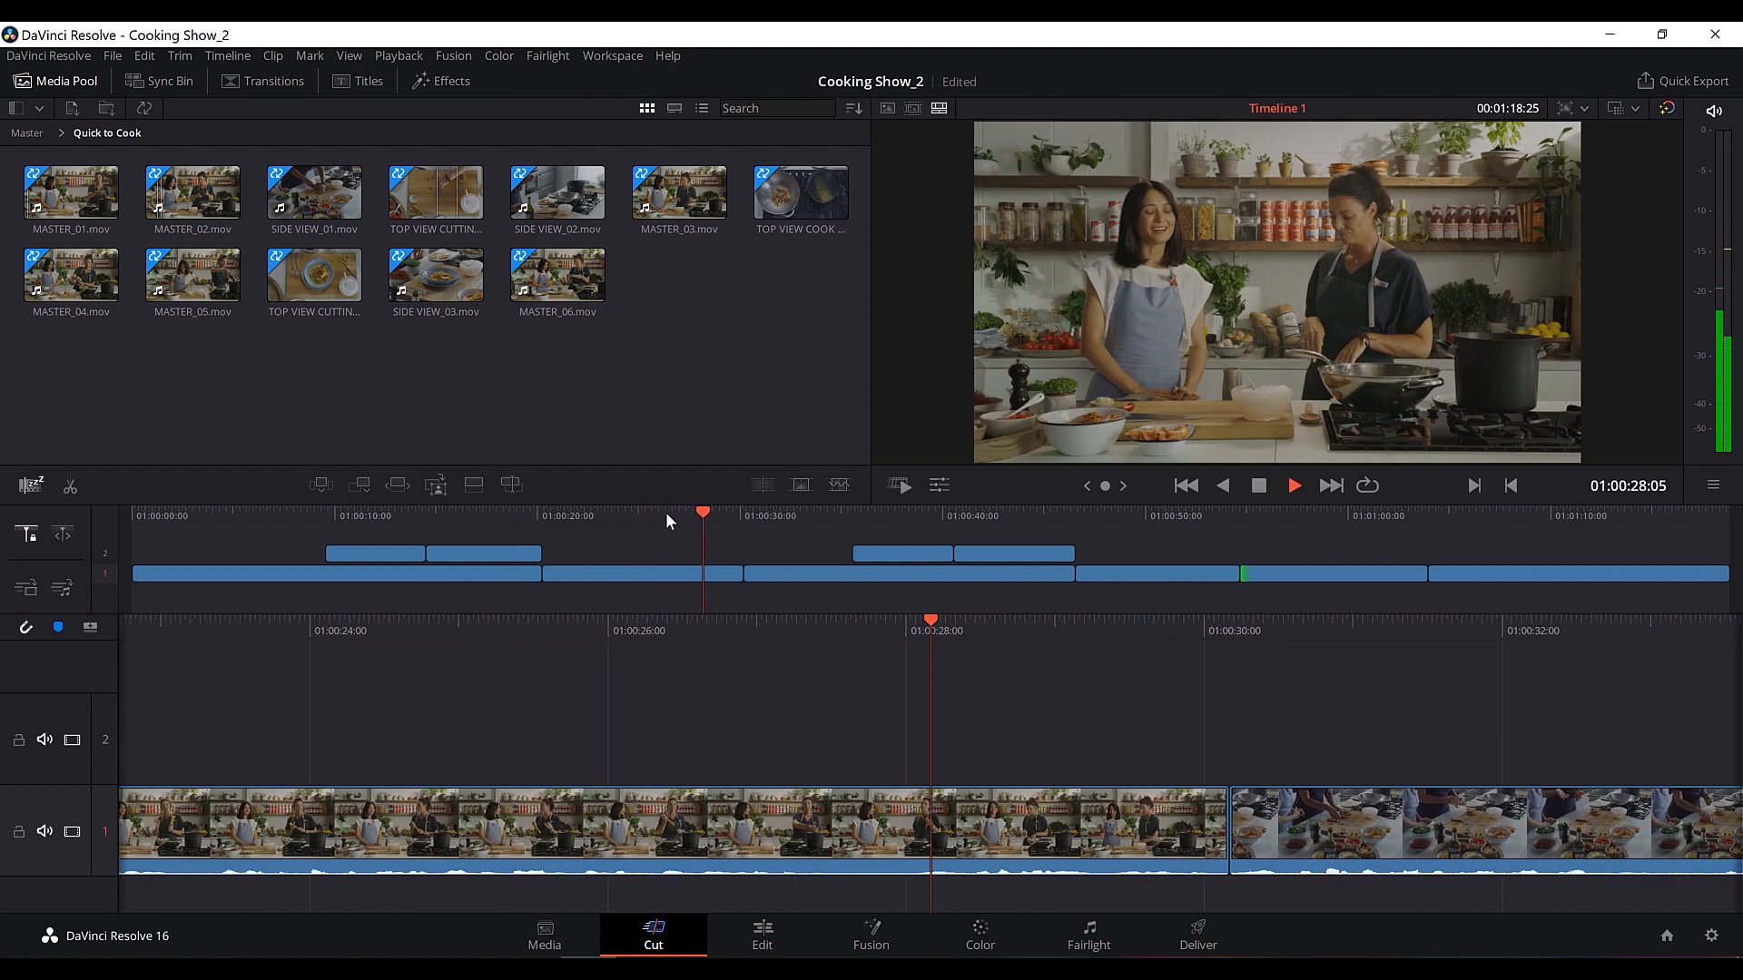
pyautogui.click(646, 521)
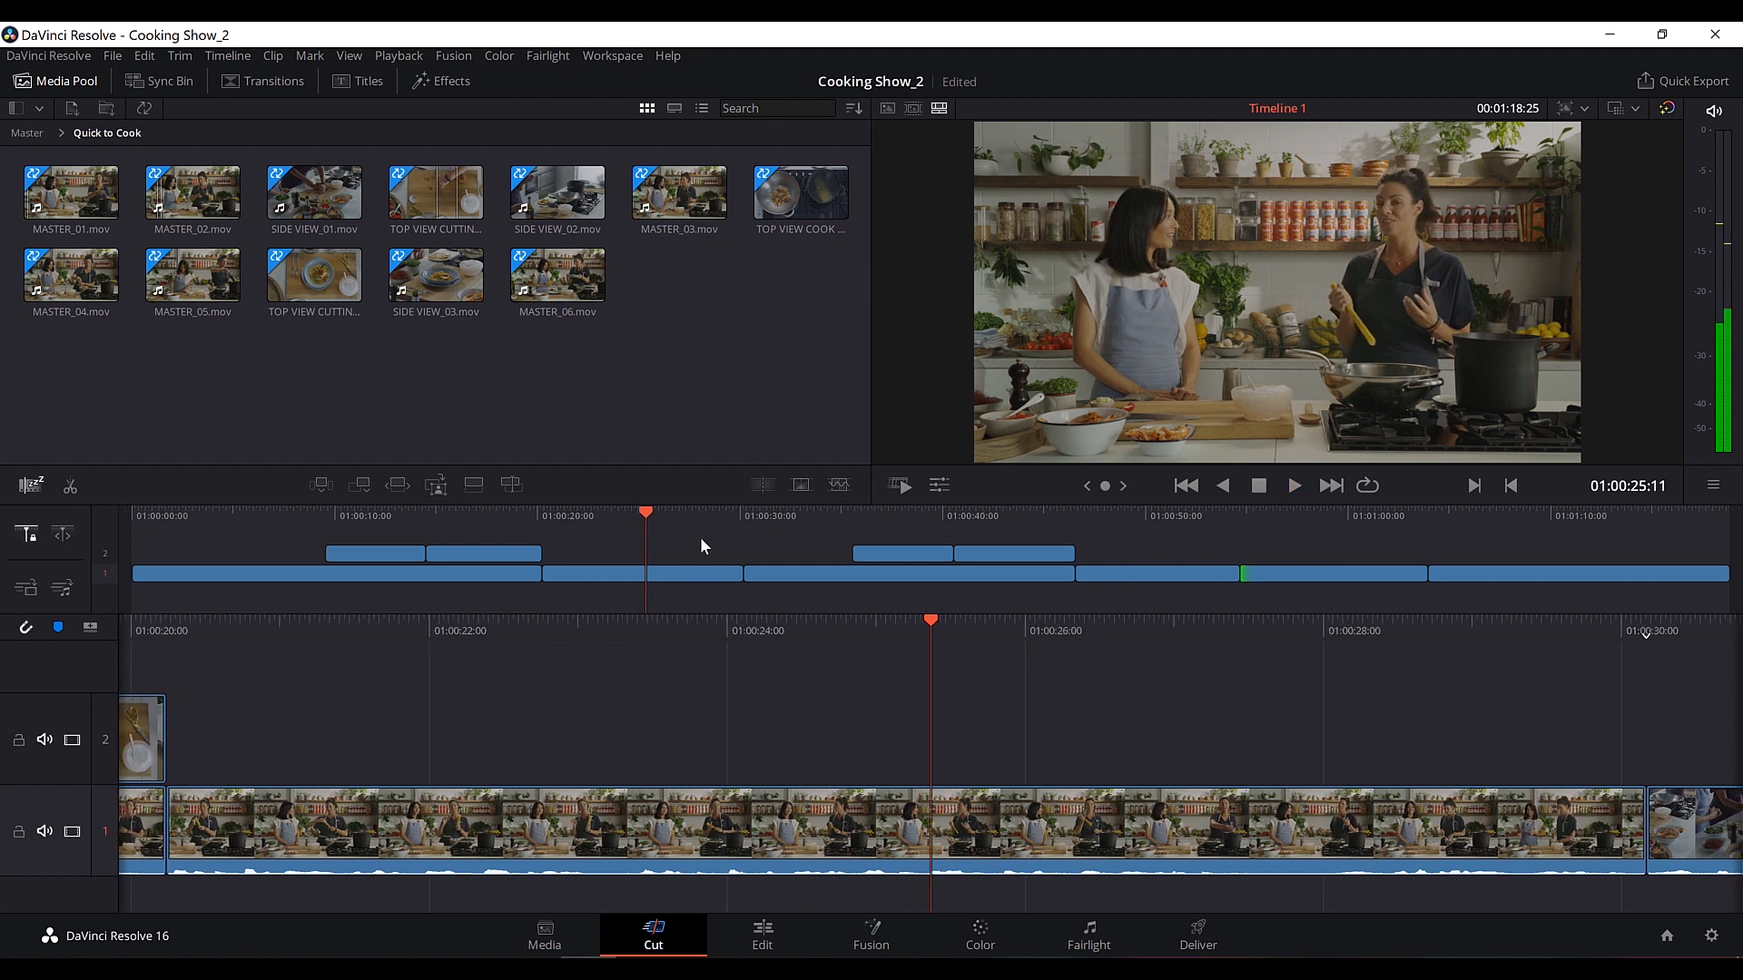
pyautogui.press('space')
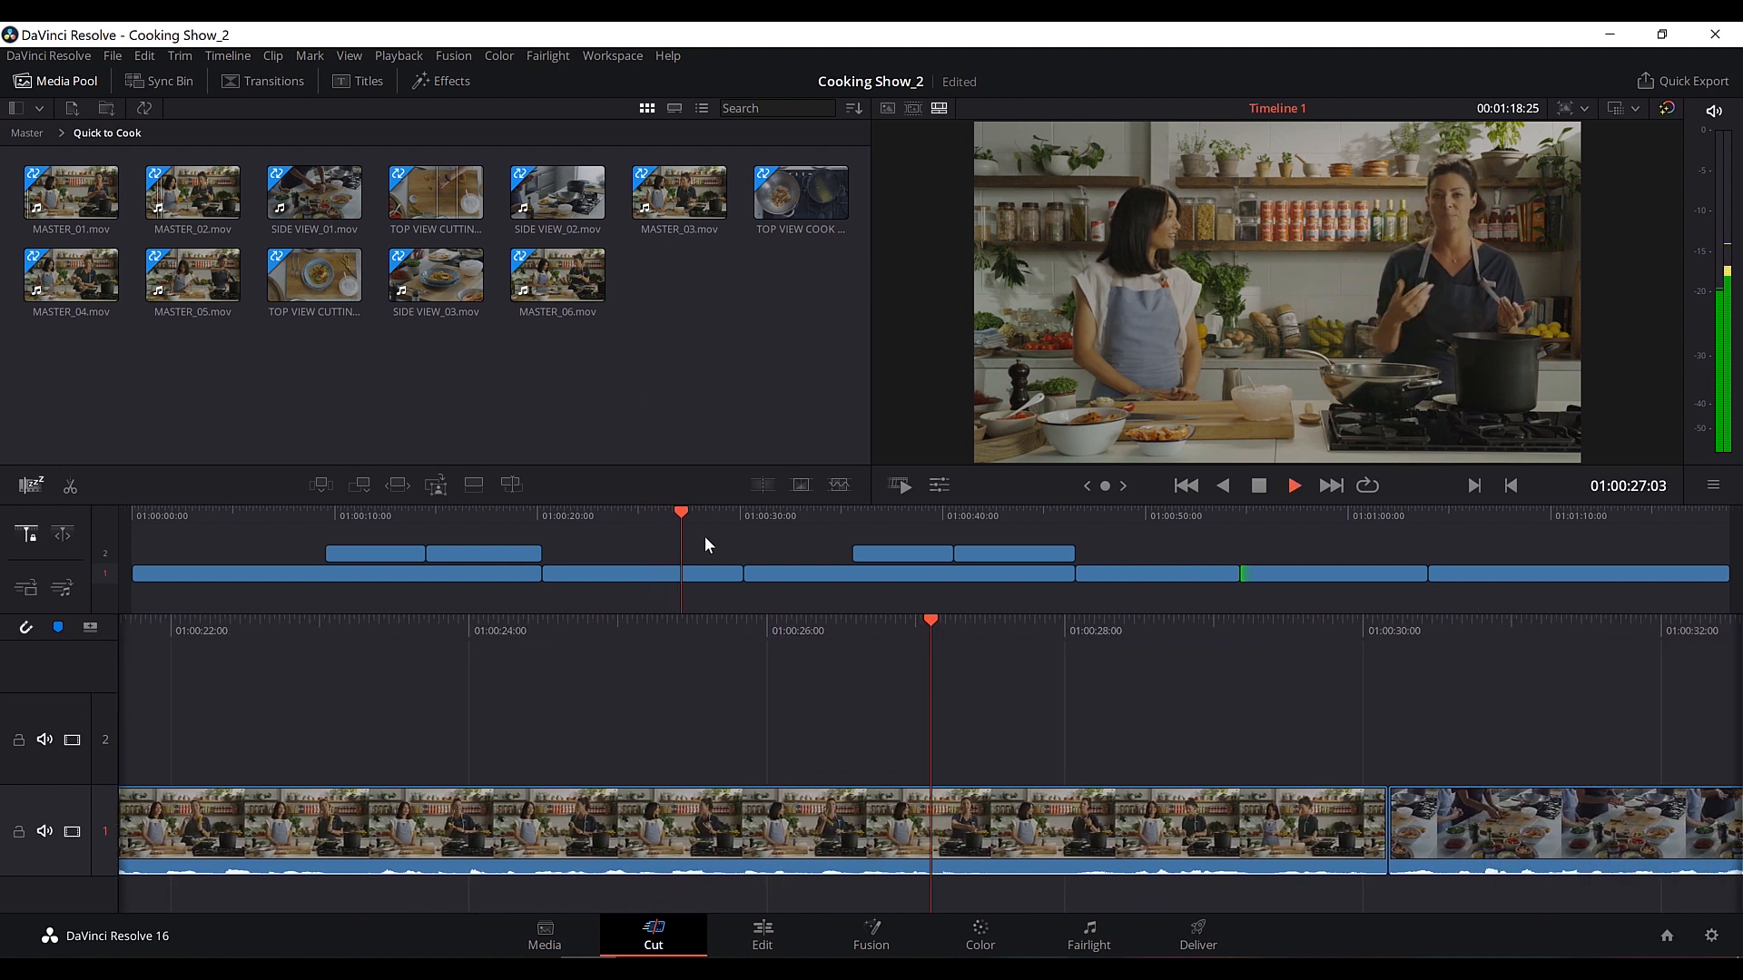
pyautogui.press('space')
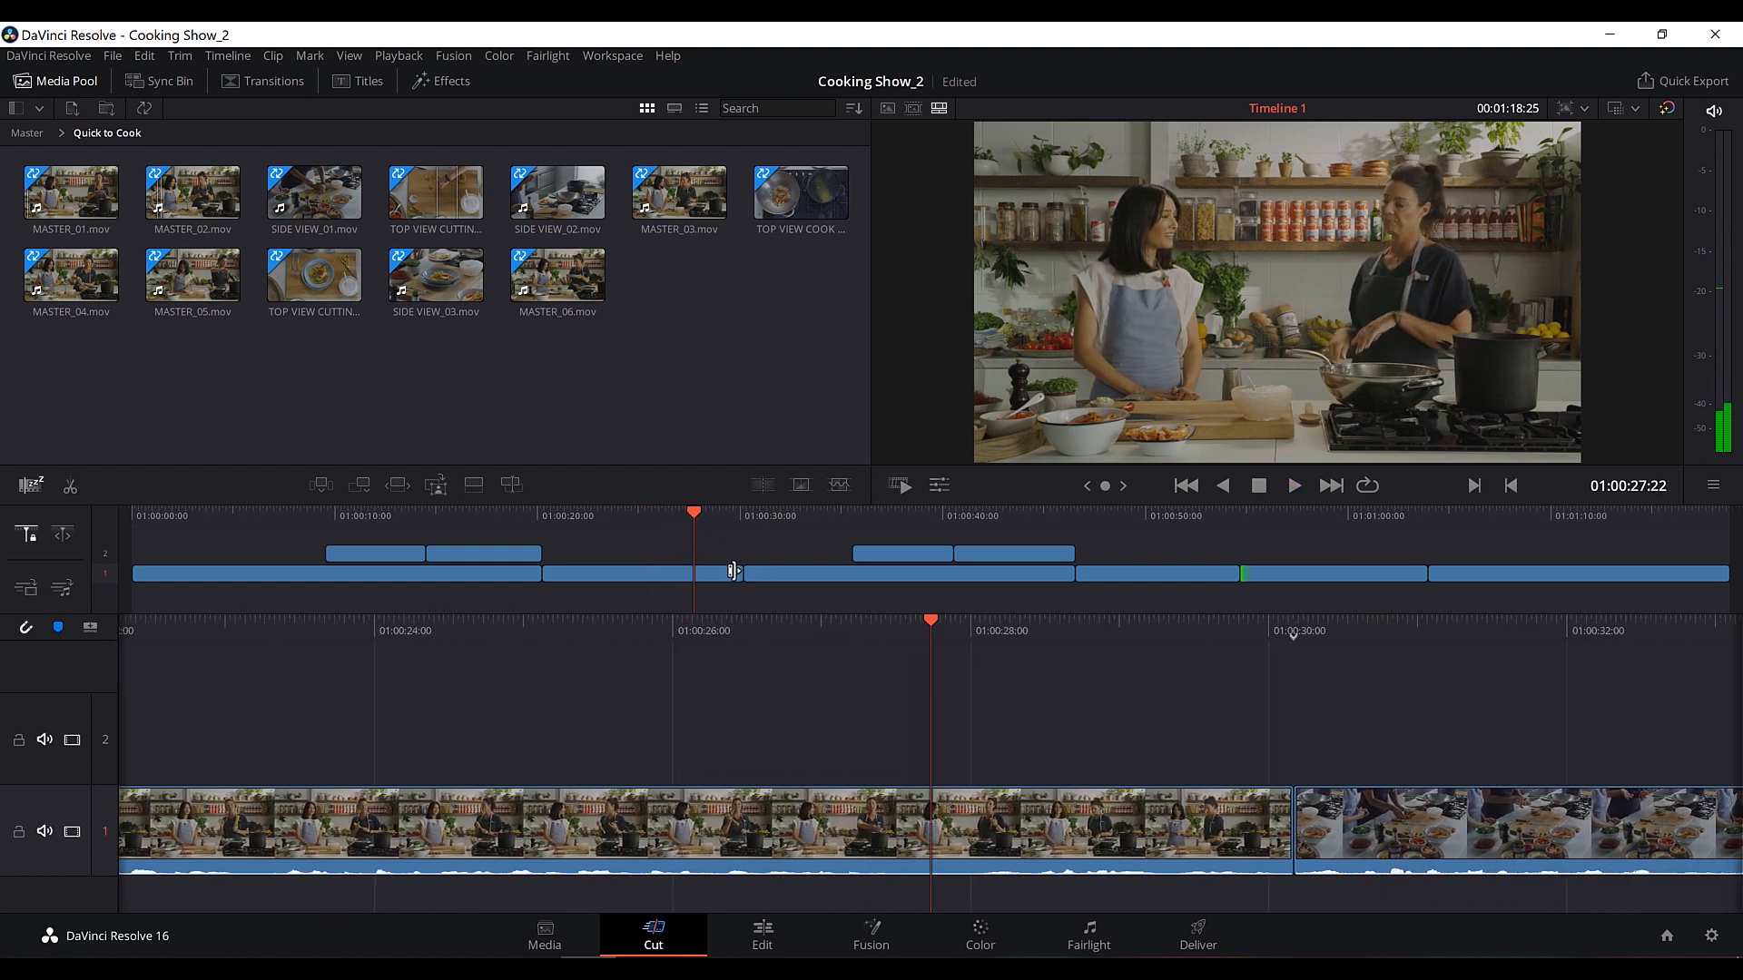
pyautogui.click(733, 570)
pyautogui.moveTo(726, 574); pyautogui.dragTo(689, 581)
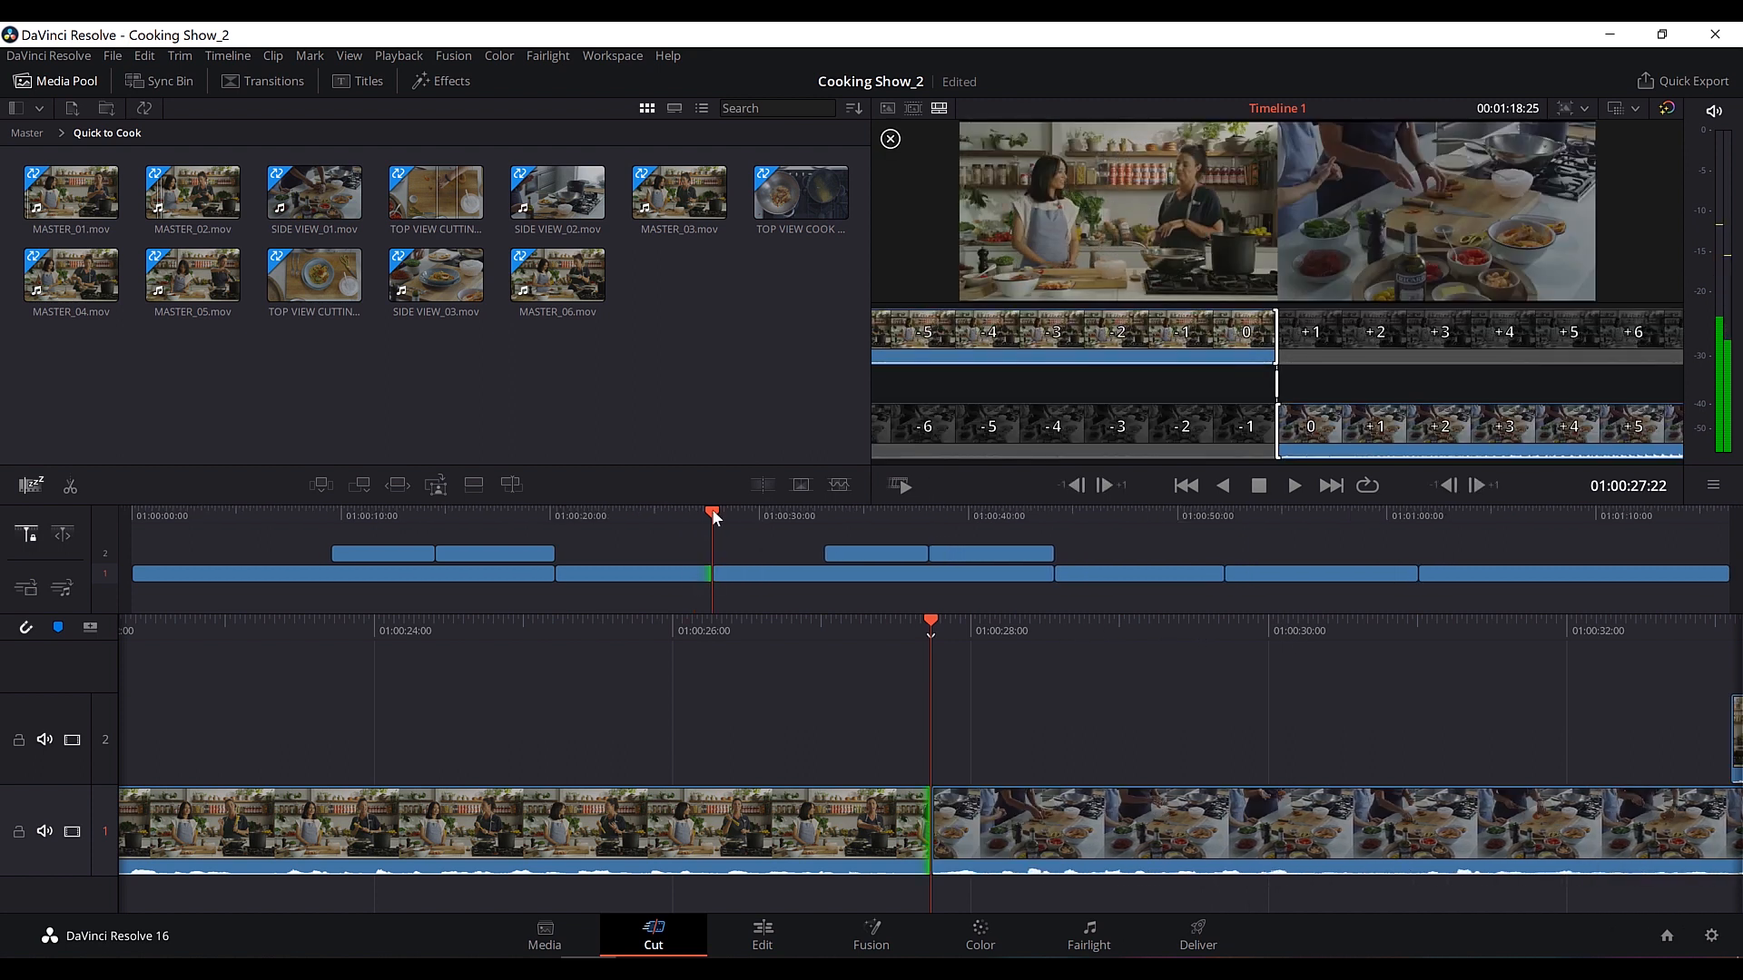
# Play across the cut at 01:00:27:22 to judge how the side view clip begins after the shortened master clip.
pyautogui.click(668, 510)
pyautogui.press('space')
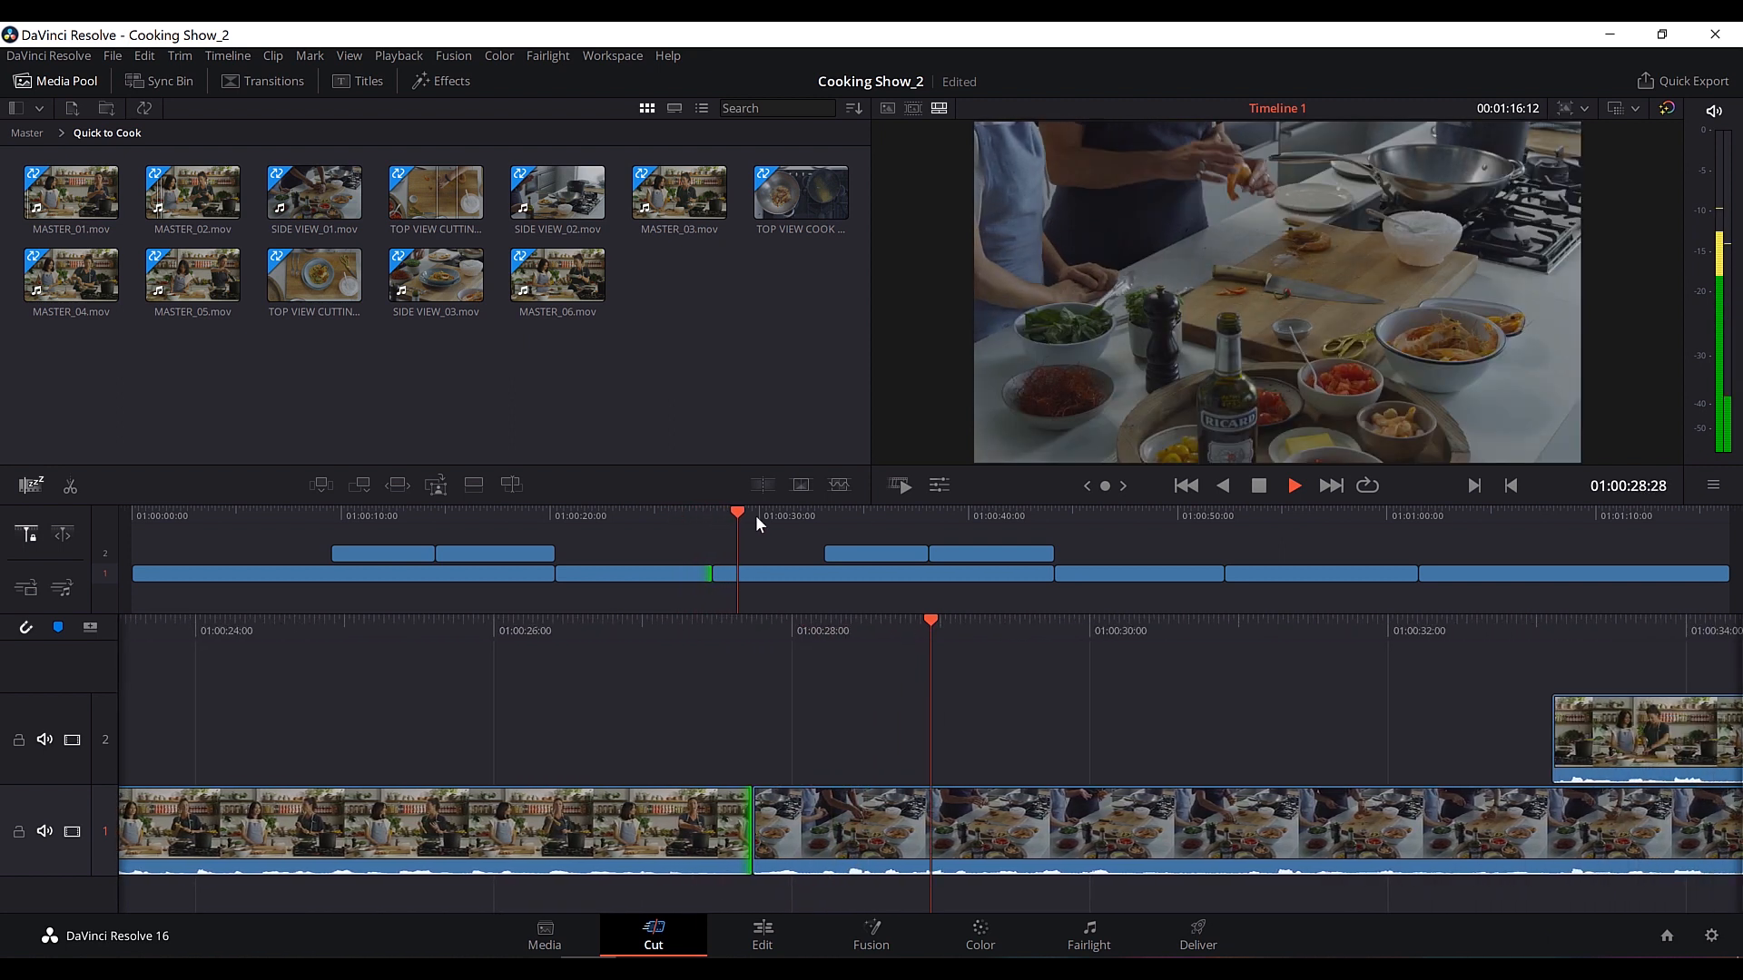
pyautogui.press('space')
pyautogui.click(806, 552)
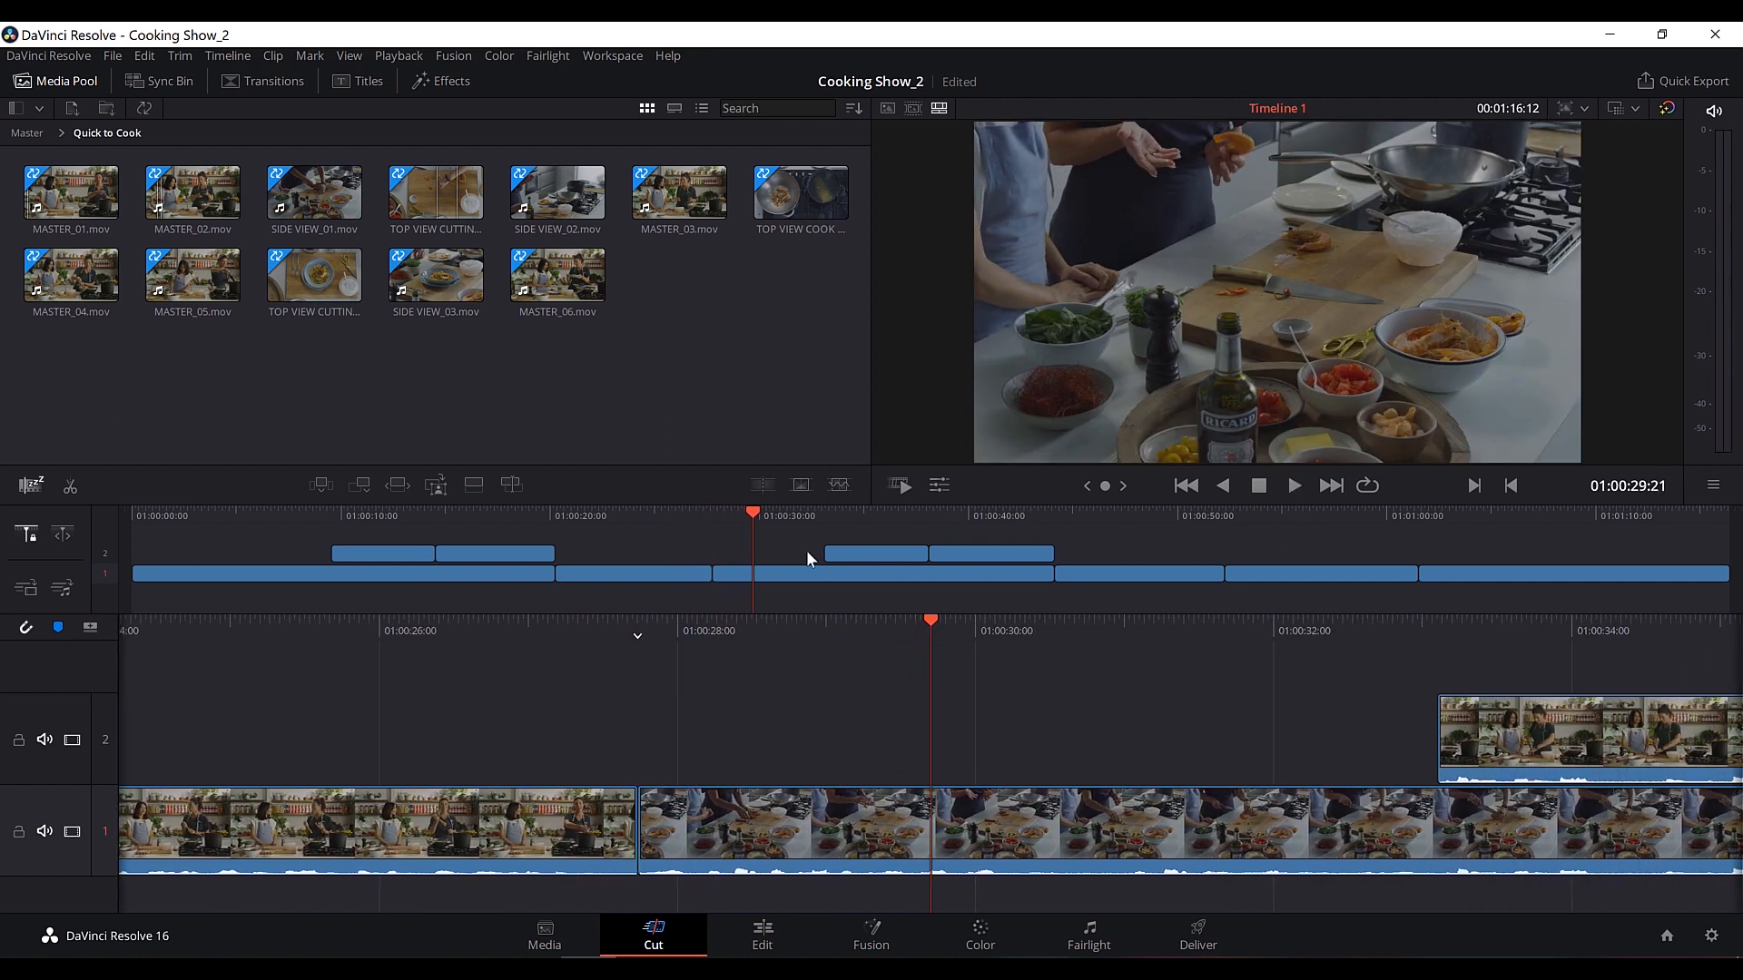
pyautogui.moveTo(740, 517)
pyautogui.mouseDown()
pyautogui.moveTo(691, 516)
pyautogui.moveTo(711, 512)
pyautogui.mouseUp()
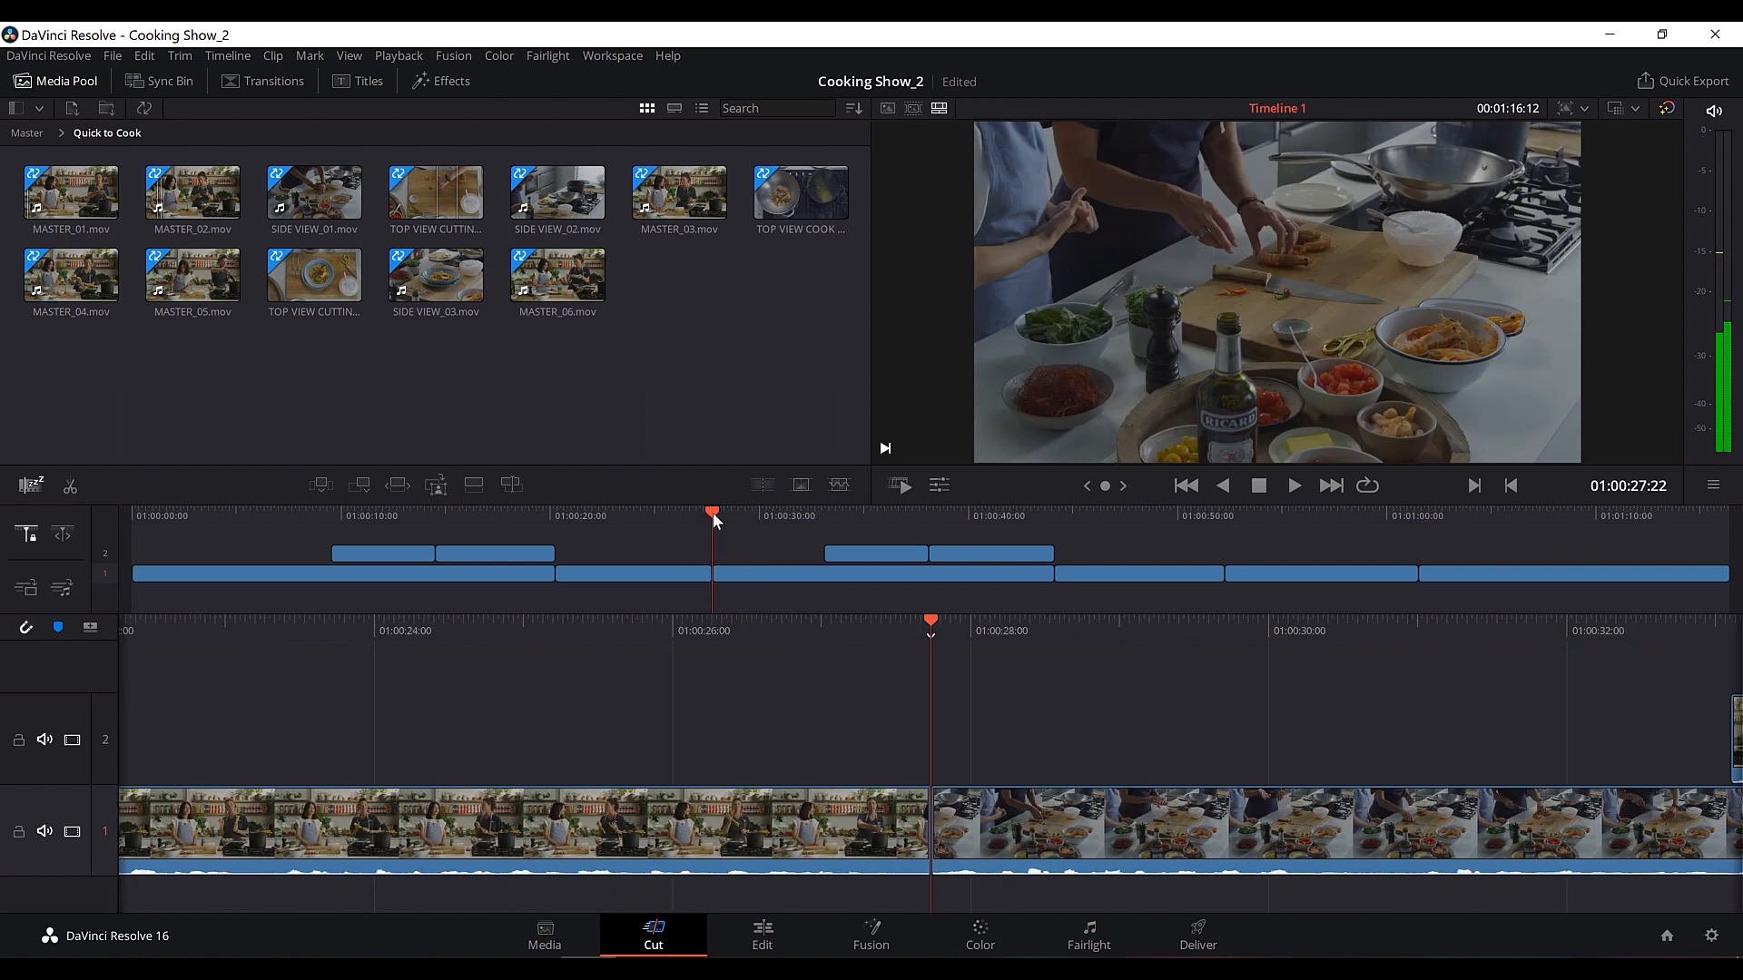
pyautogui.click(1294, 485)
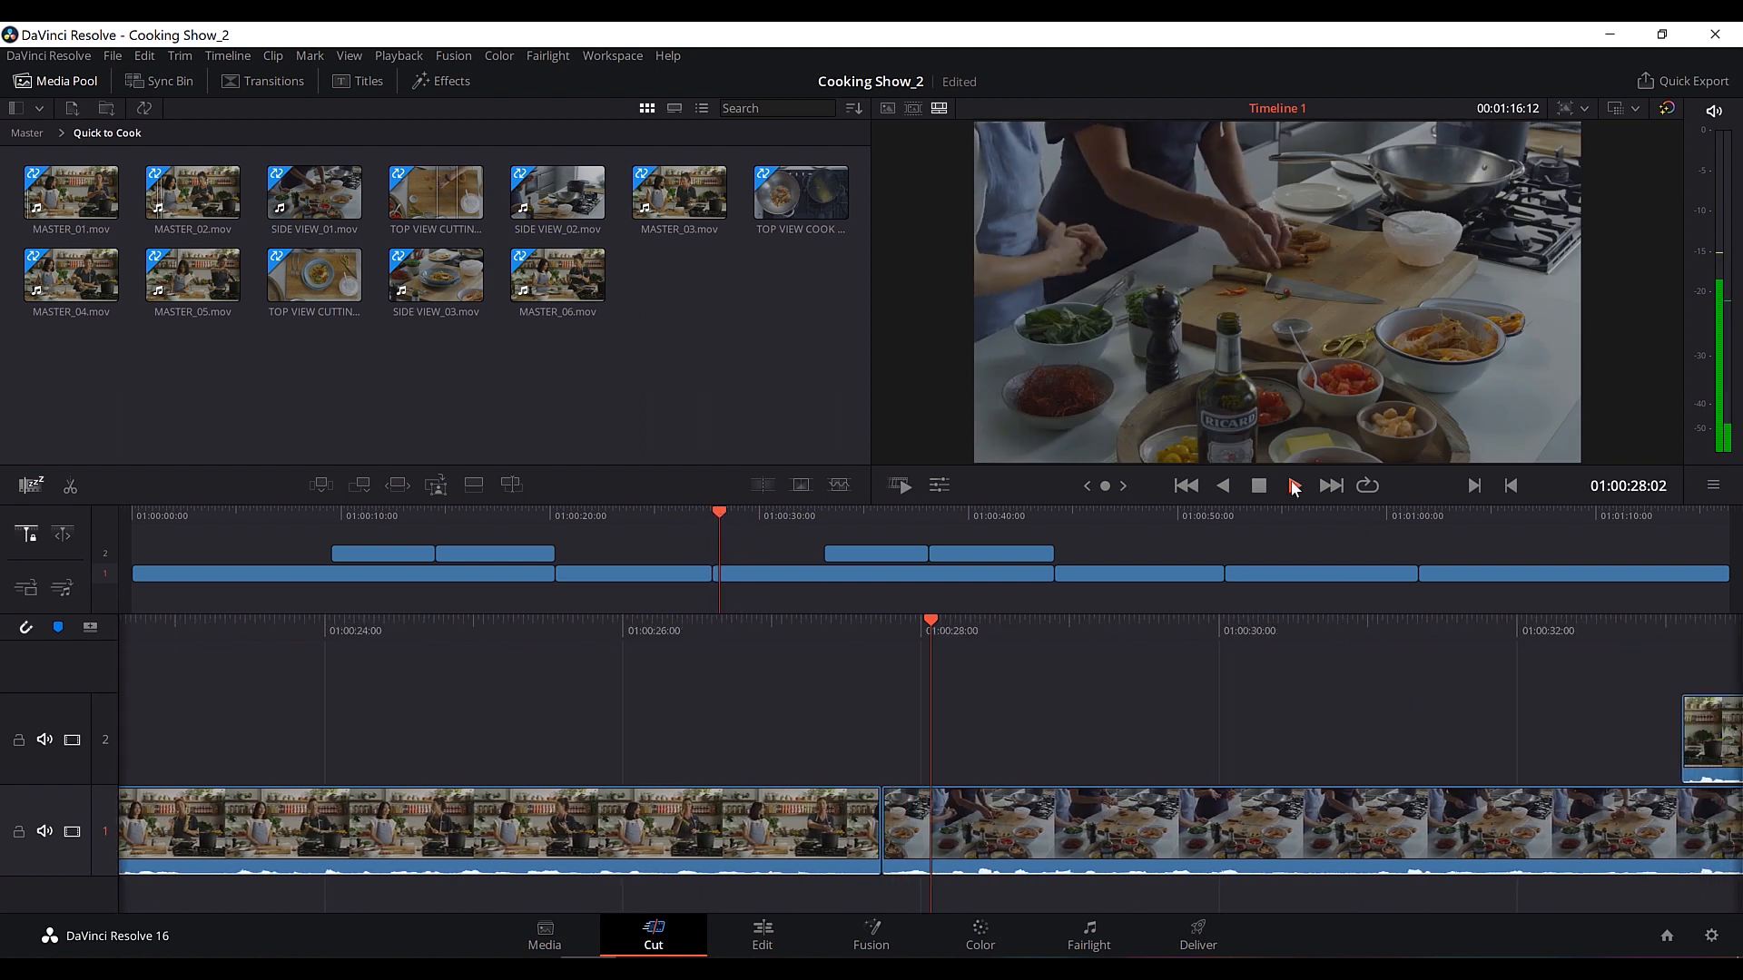
pyautogui.click(1260, 485)
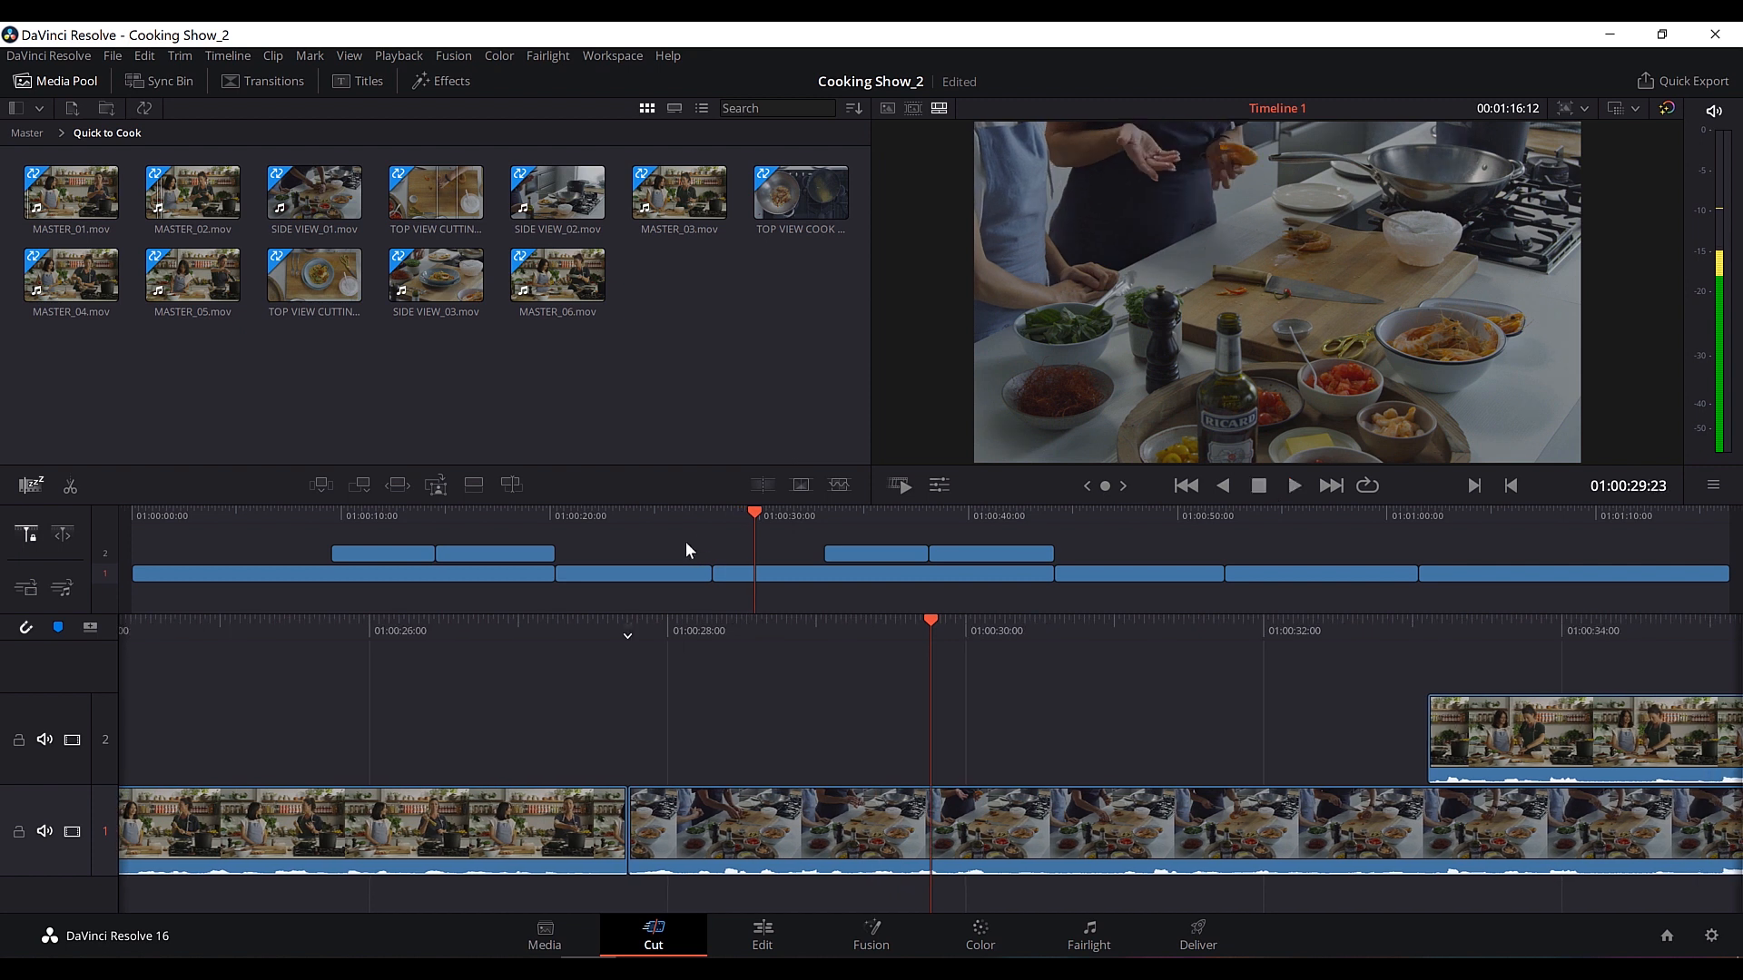
# Trim 11 frames off the start of the side view clip after the 01:00:27:22 cut, one frame at a time.
pyautogui.click(641, 822)
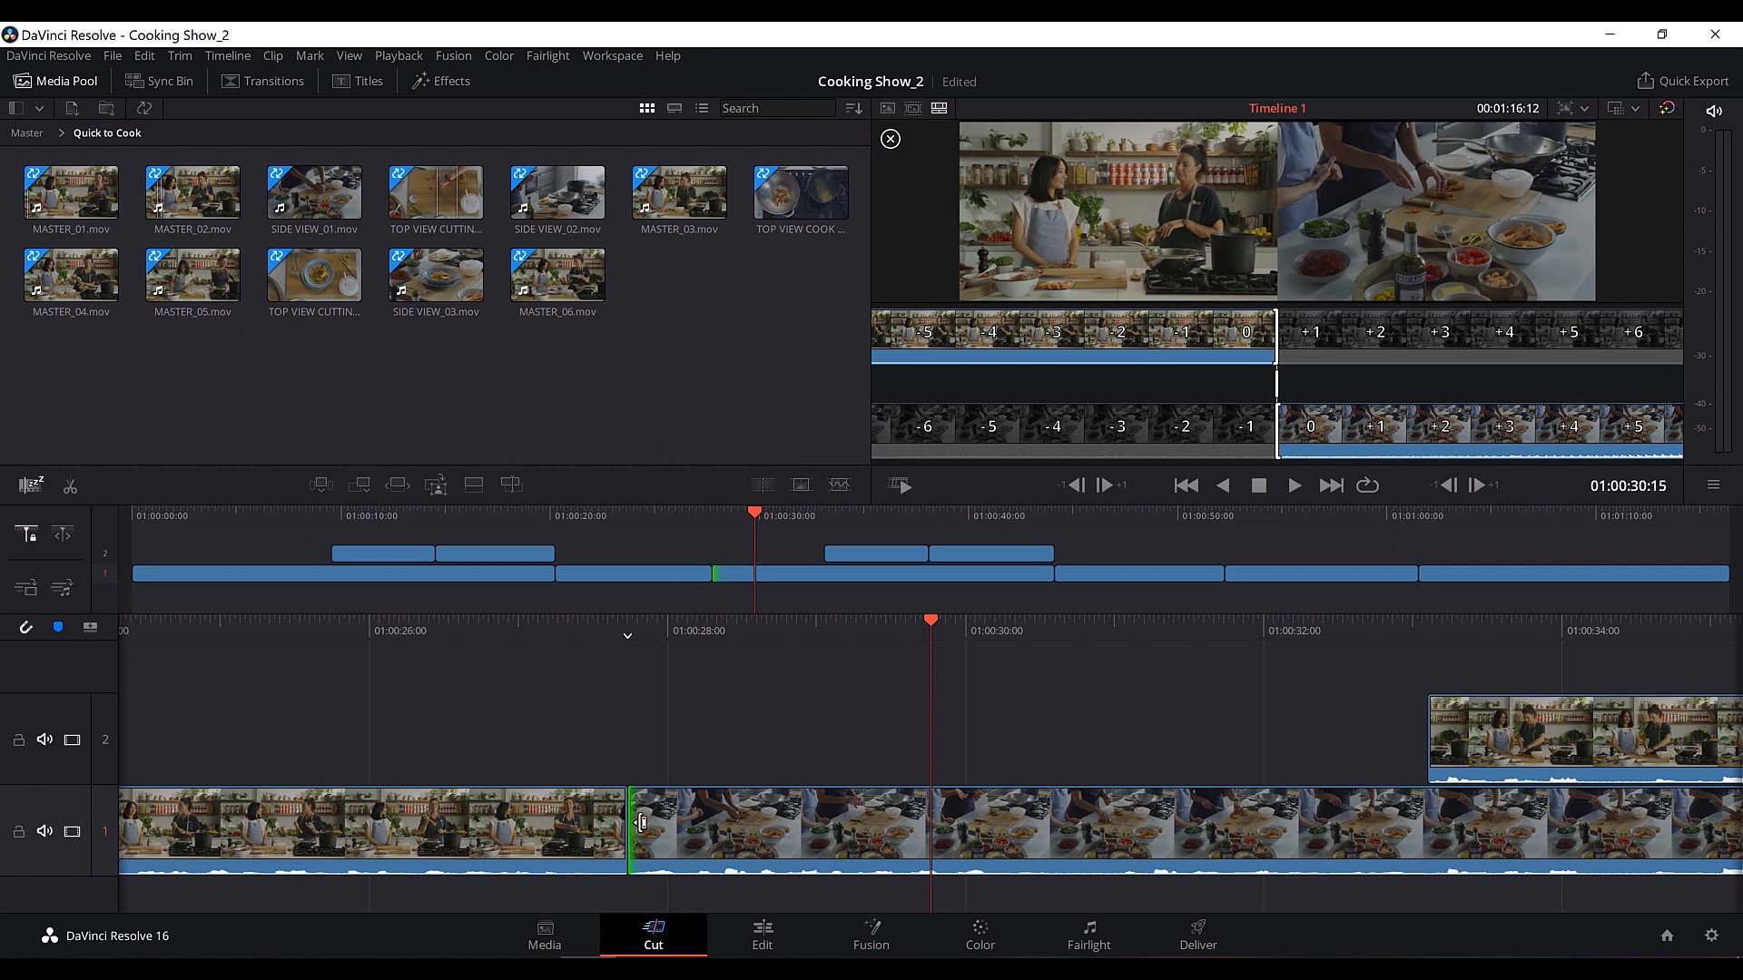
pyautogui.press('Up')
pyautogui.press('space')
pyautogui.press('space')
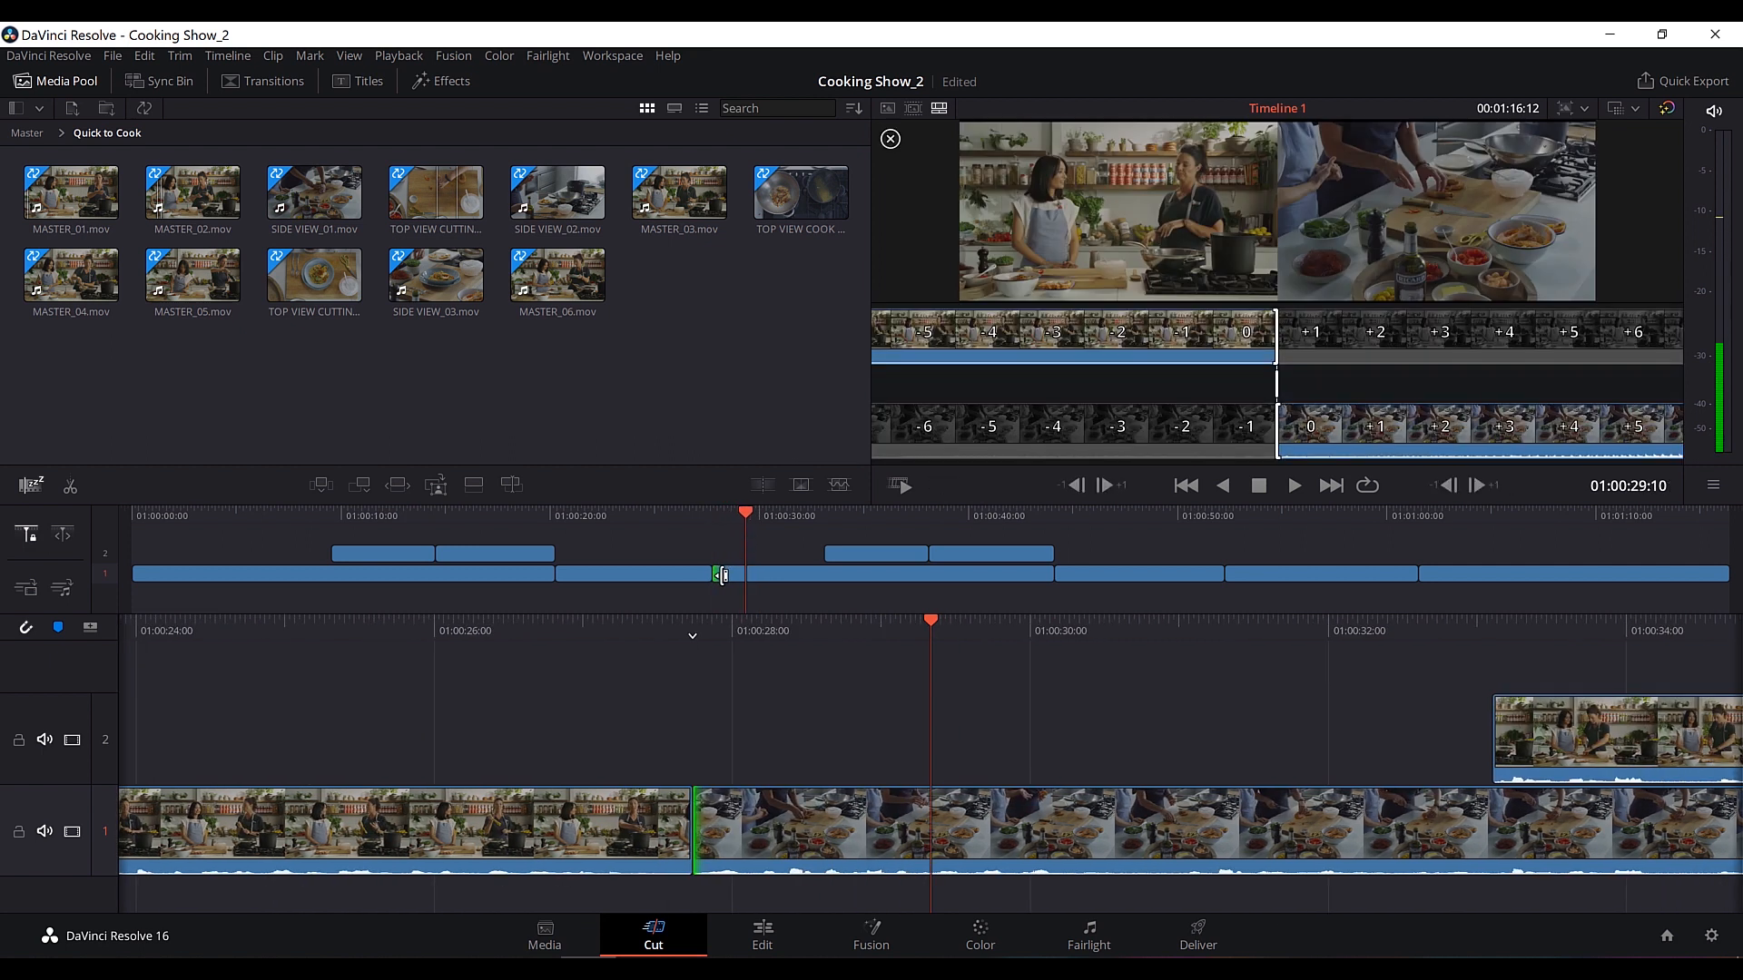
pyautogui.click(1443, 485)
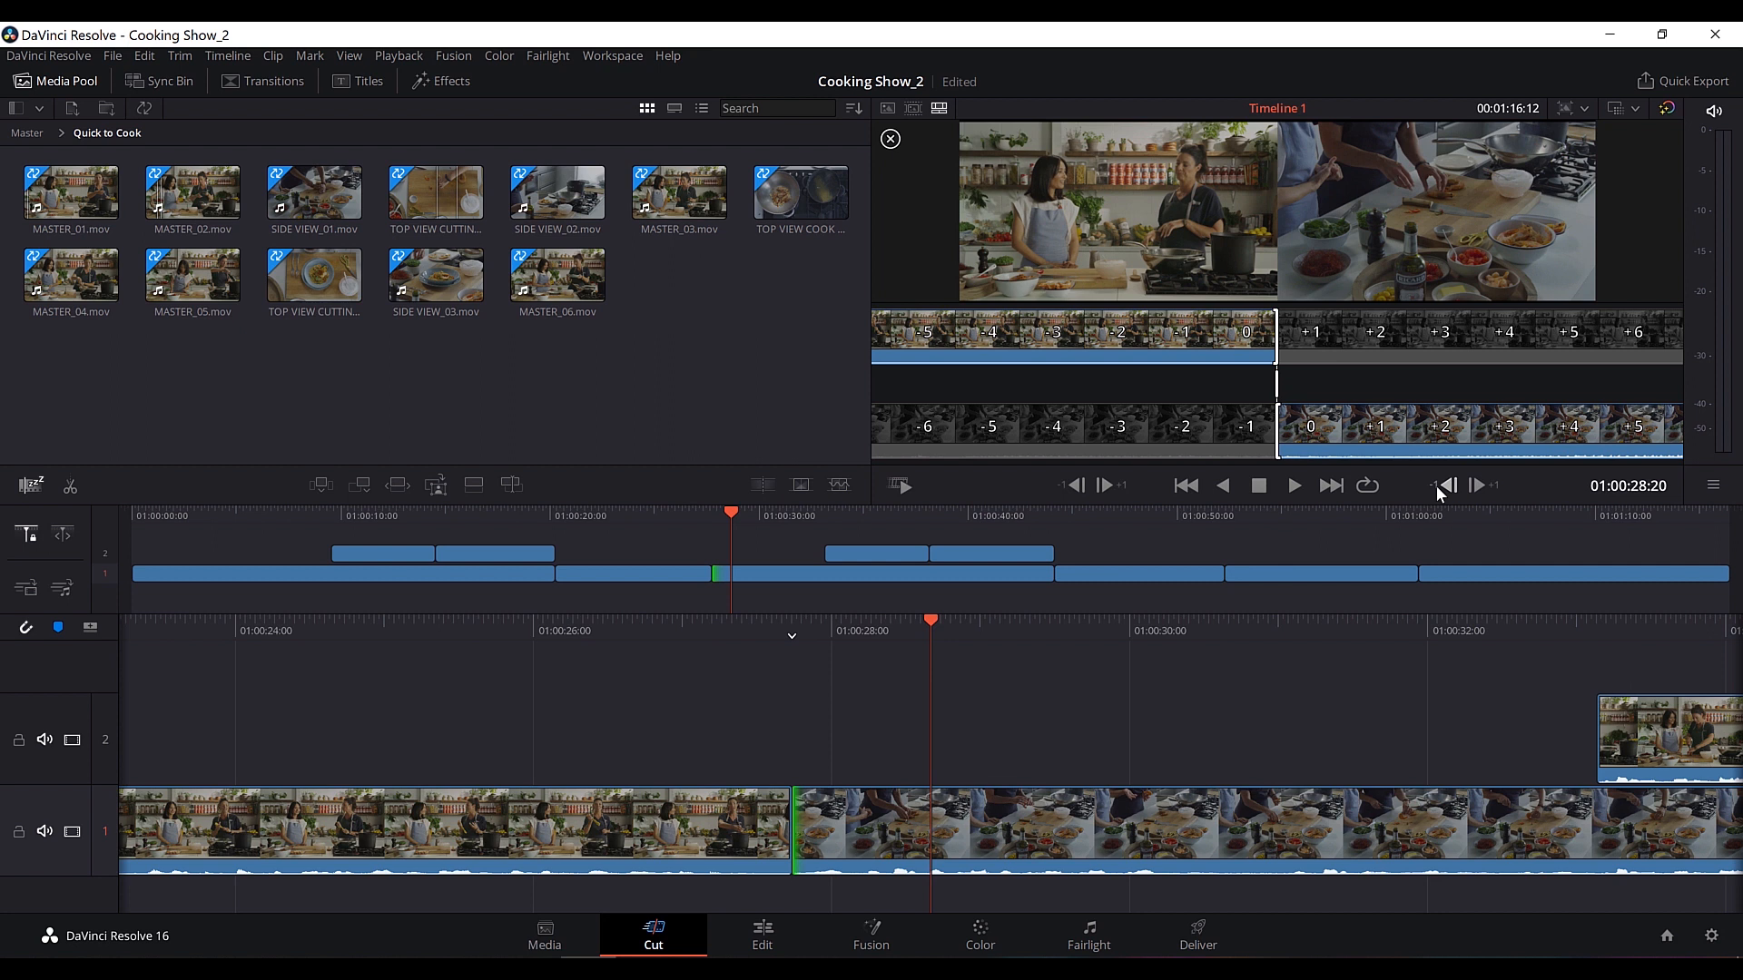
pyautogui.click(1478, 486)
pyautogui.click(1478, 486)
pyautogui.click(1477, 486)
pyautogui.click(1478, 486)
pyautogui.click(1478, 486)
pyautogui.click(1478, 487)
pyautogui.click(1477, 486)
pyautogui.click(1477, 487)
pyautogui.click(1478, 486)
pyautogui.click(1478, 486)
# Play back the frame-trimmed cut into the side view clip and save the project.
pyautogui.press('space')
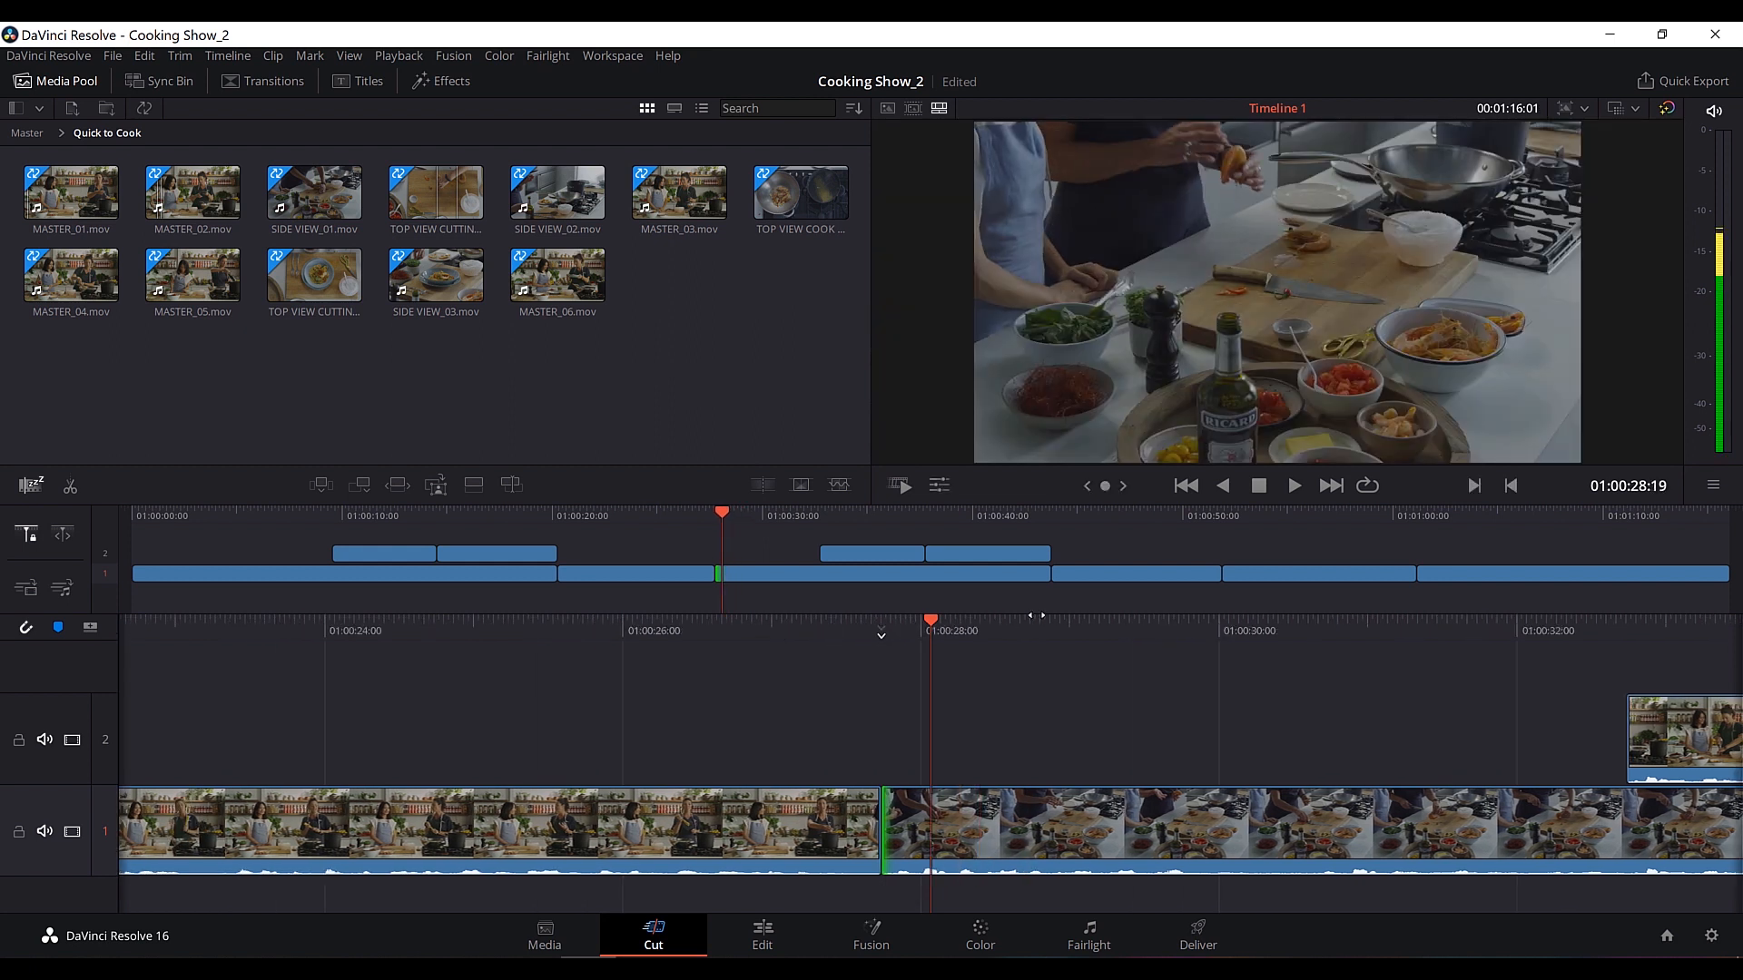
pyautogui.press('space')
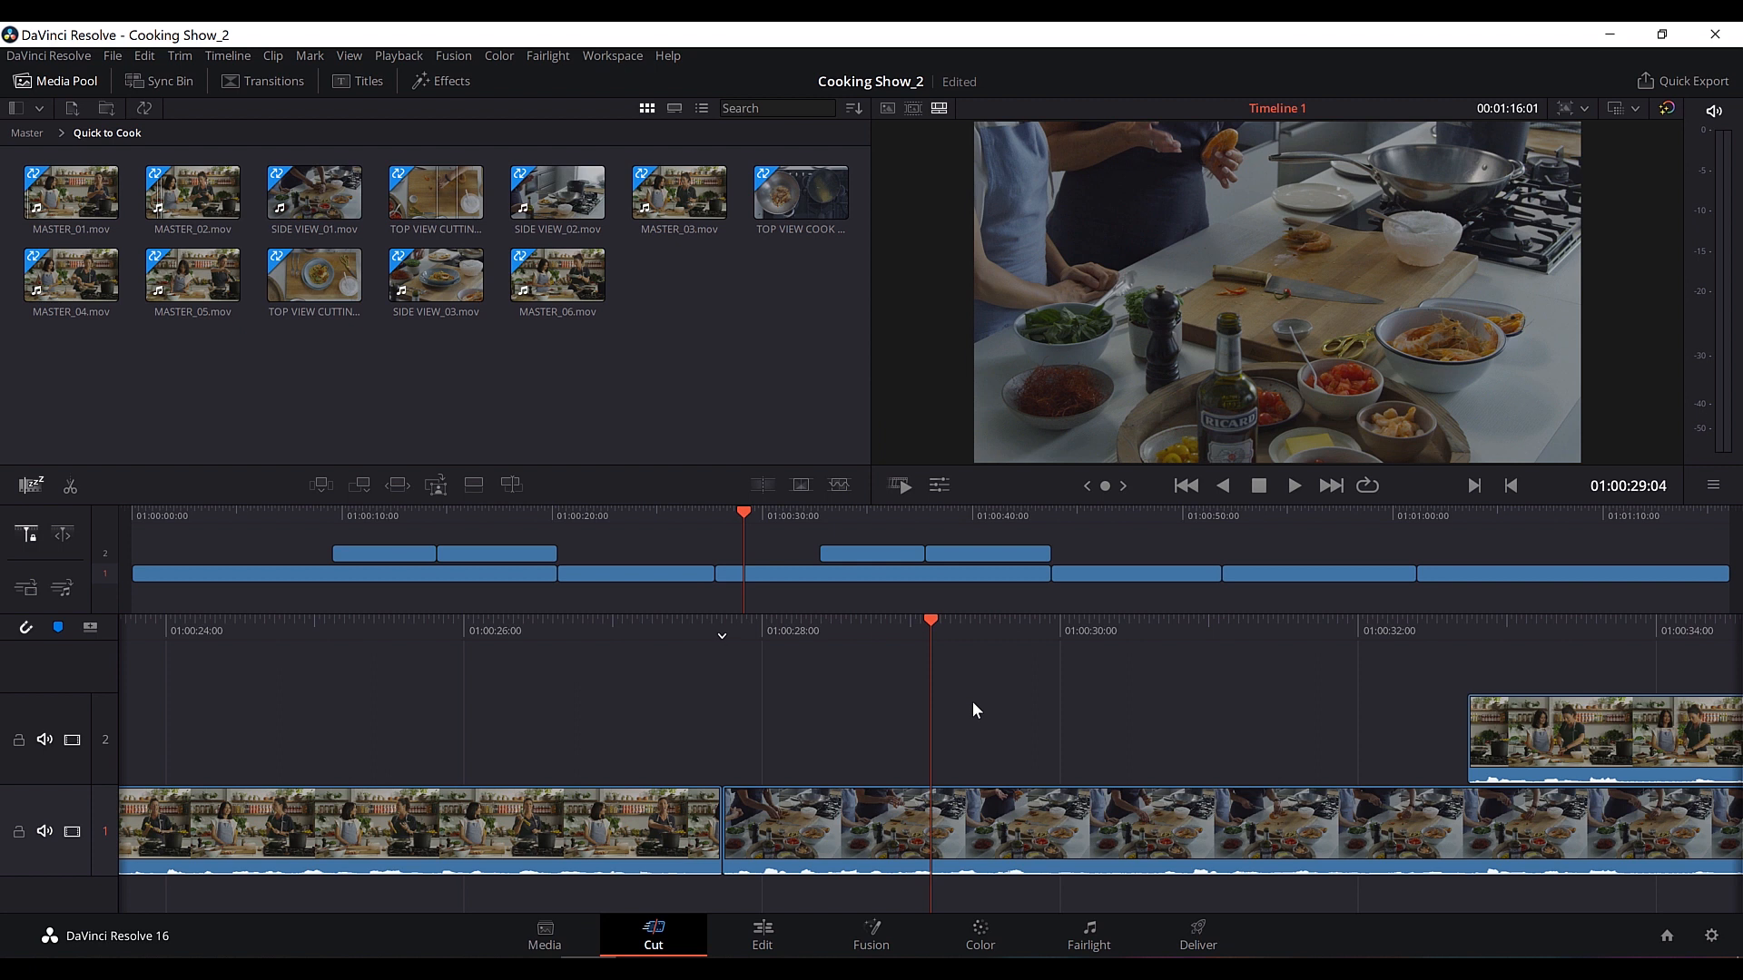
pyautogui.hotkey('ctrl', 's')
# Roll the edit between the two track 2 overlays at 01:00:37:22 to about 01:00:39:05 and play back the result.
pyautogui.moveTo(802, 520); pyautogui.dragTo(922, 513)
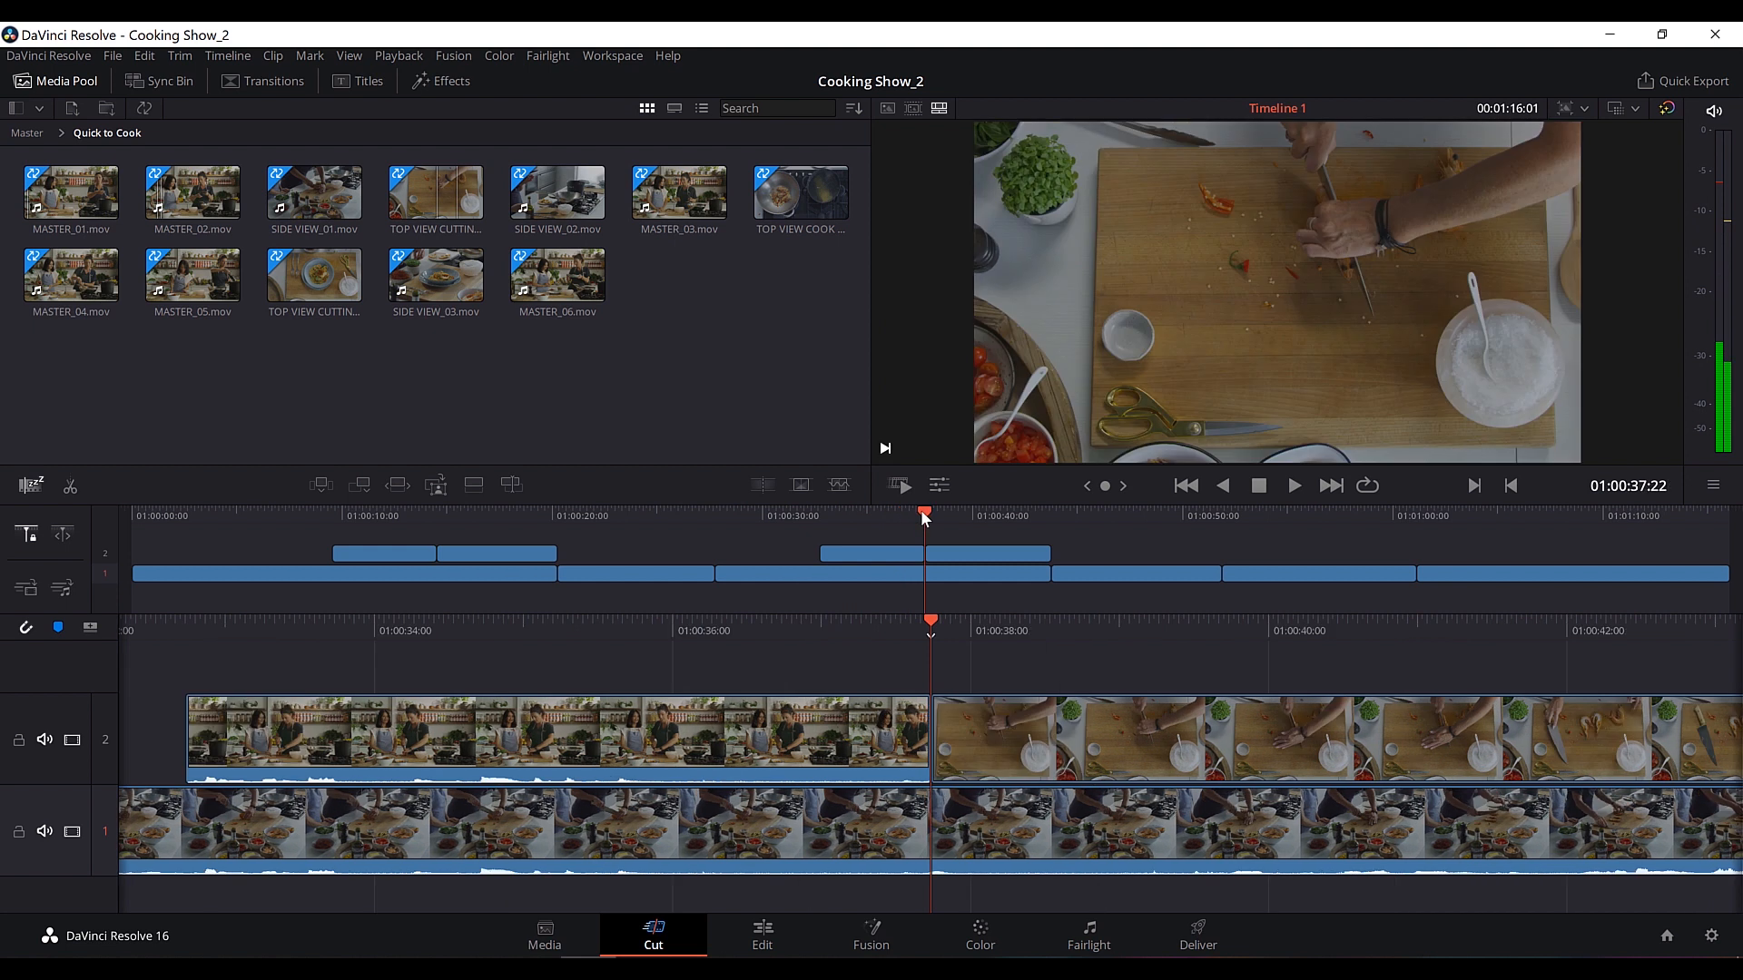
pyautogui.click(931, 728)
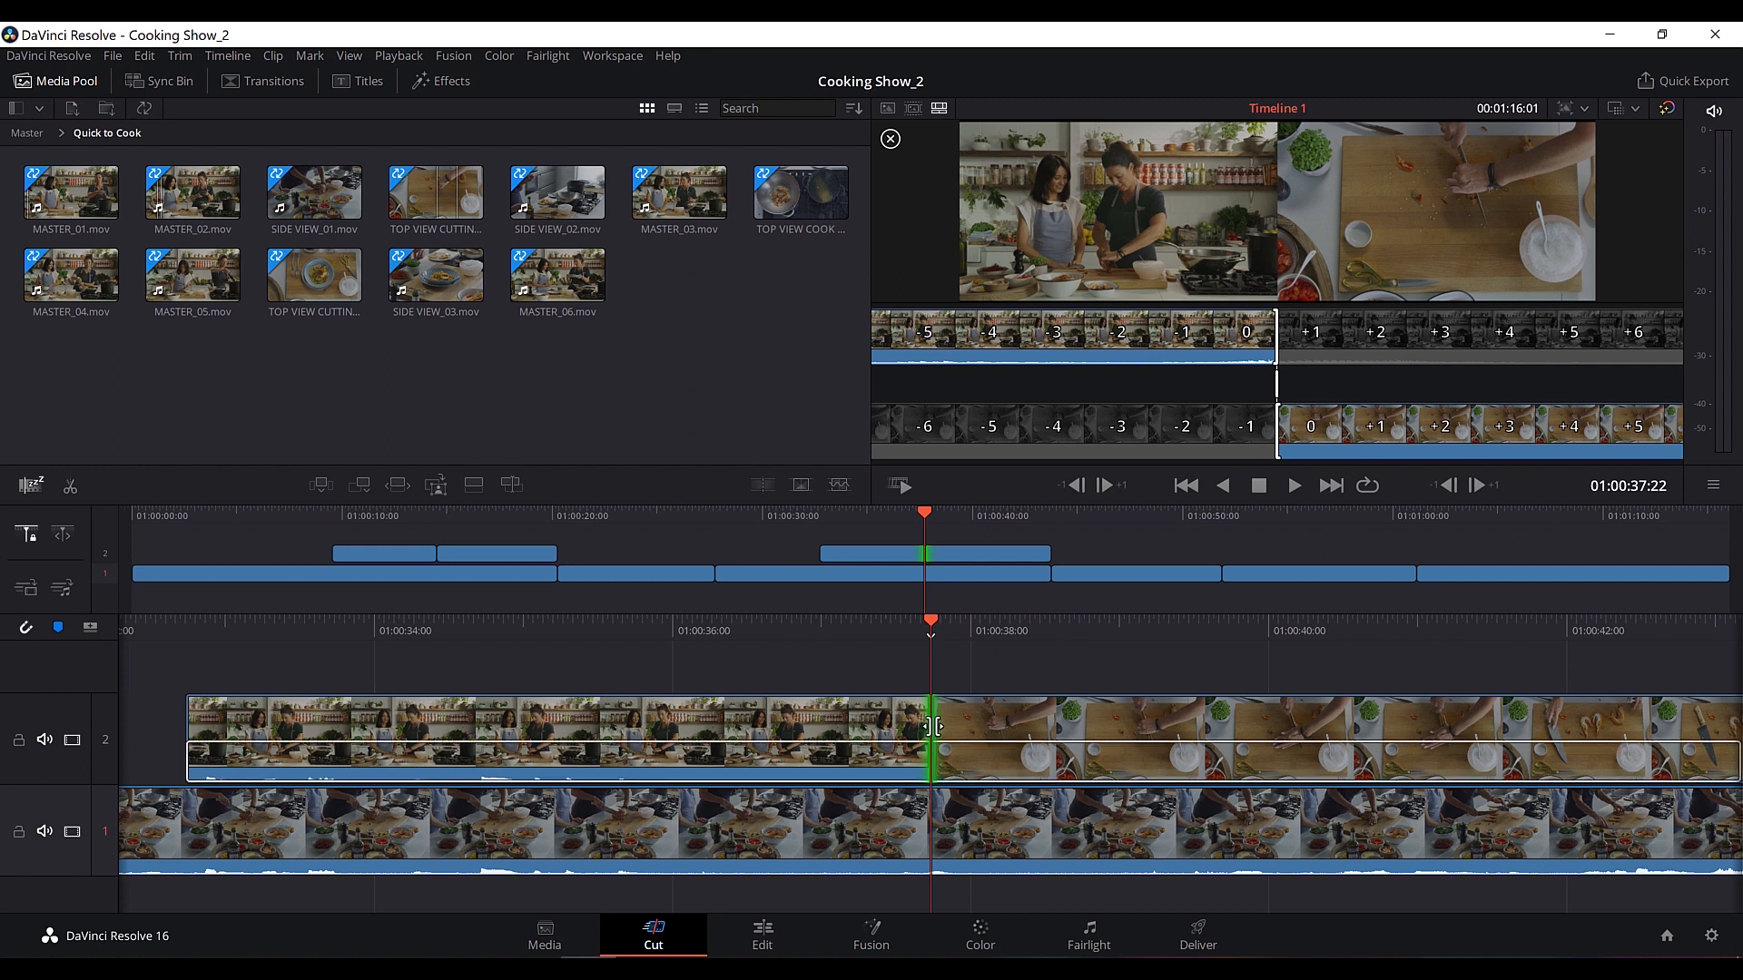
pyautogui.moveTo(938, 729); pyautogui.dragTo(1145, 729)
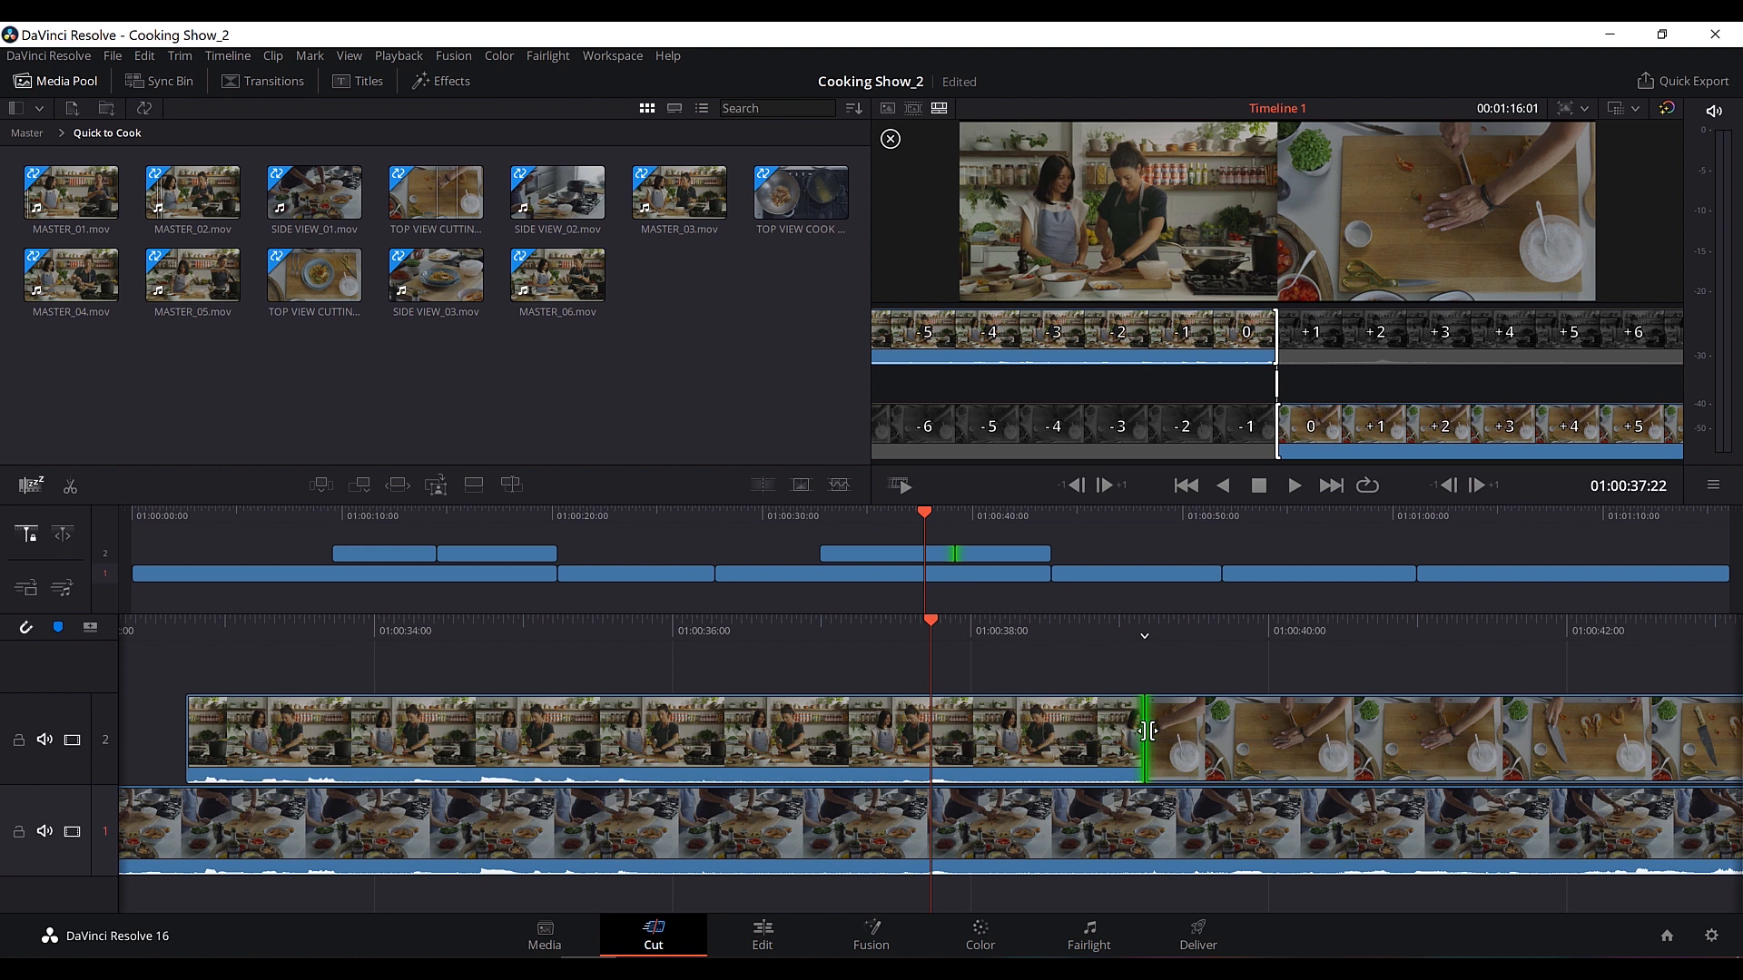
pyautogui.click(916, 514)
pyautogui.press('space')
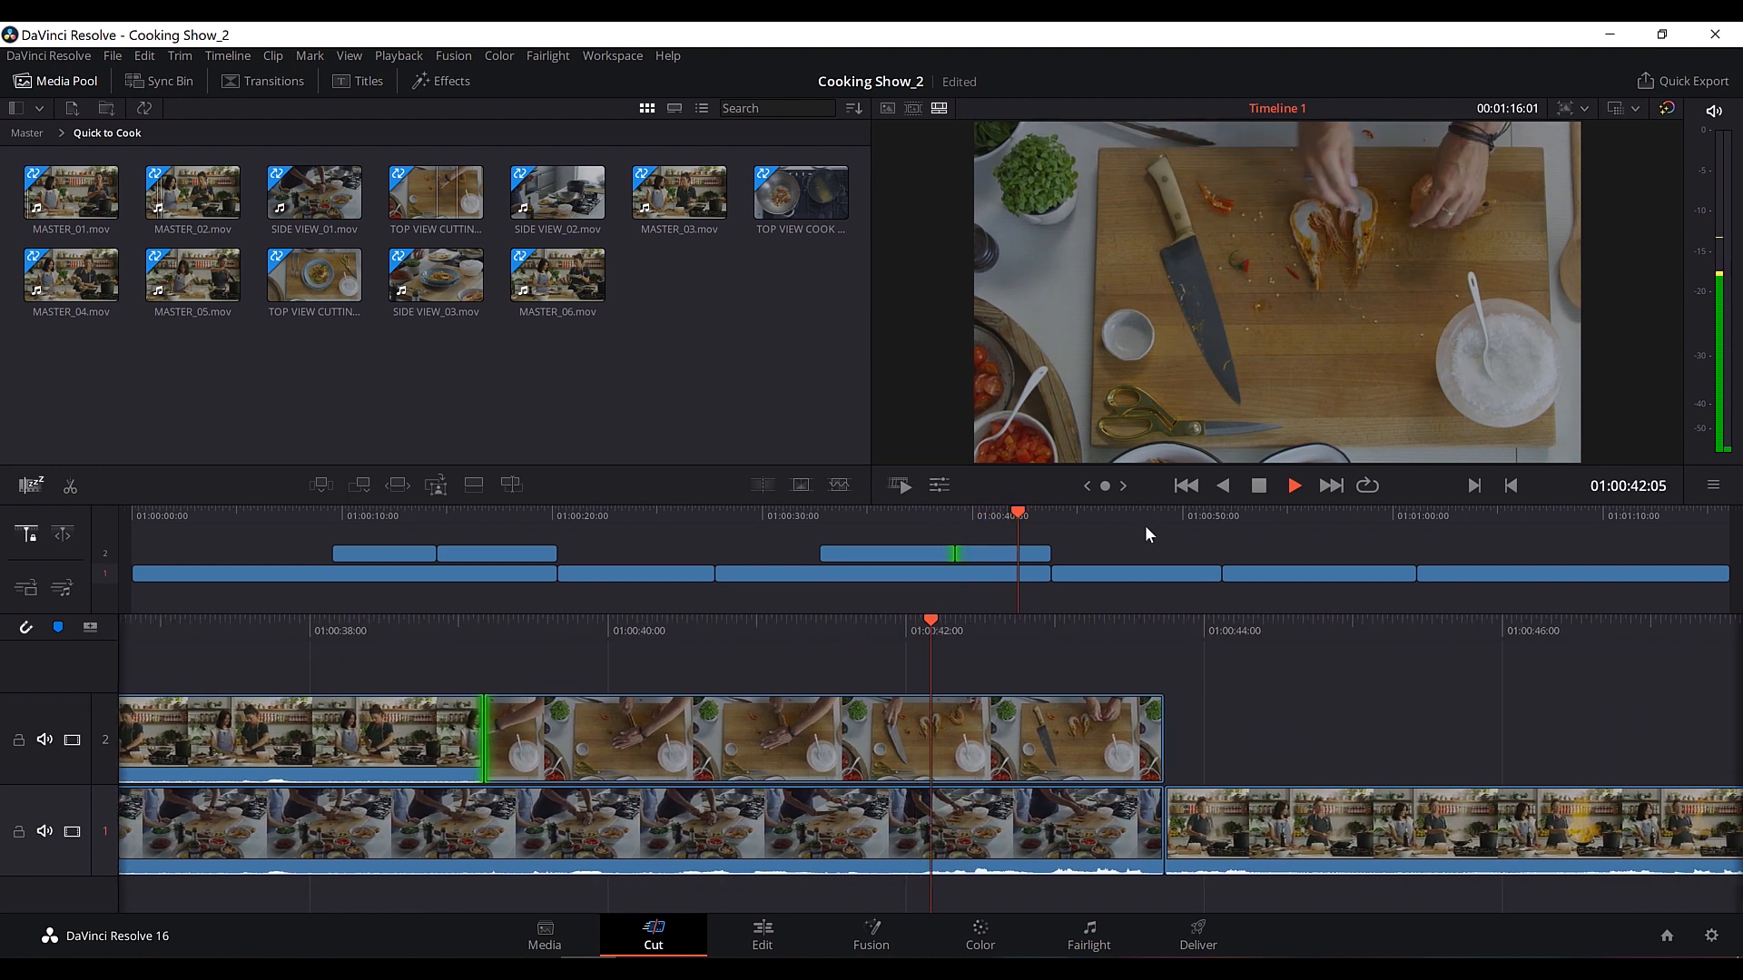
pyautogui.press('space')
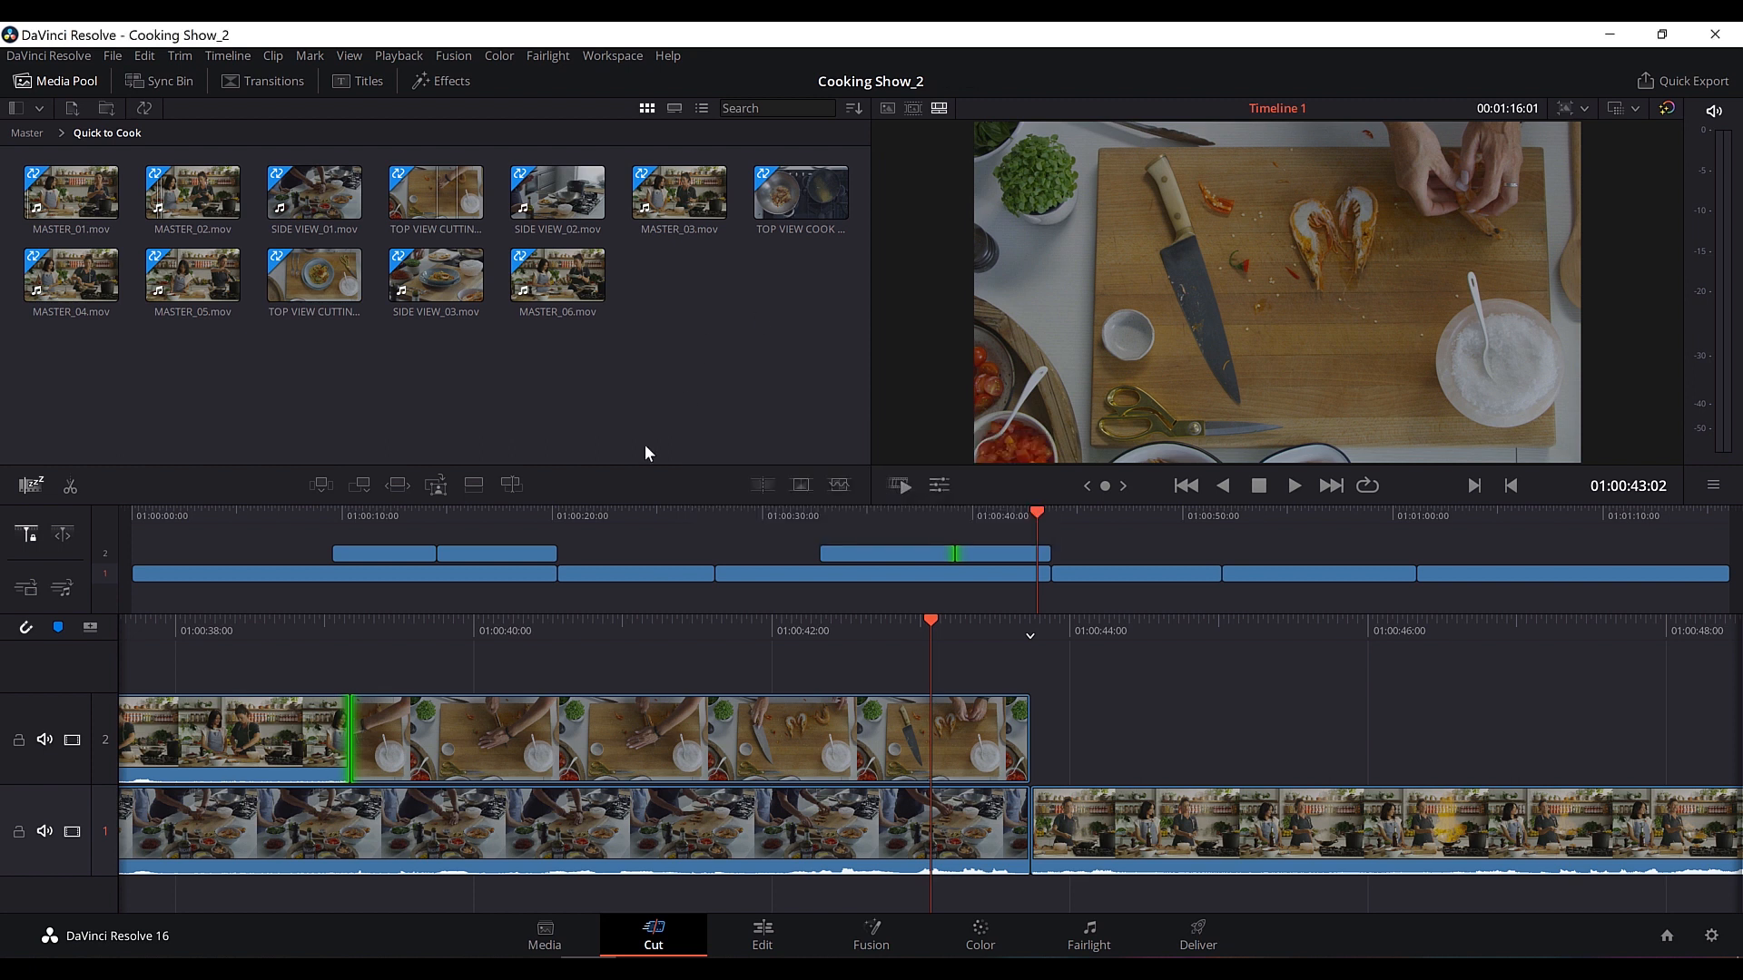
# Trim the start of the first track 2 overlay from 01:00:09:16 to about 01:00:12:07 and play across its new start.
pyautogui.moveTo(439, 519); pyautogui.dragTo(339, 537)
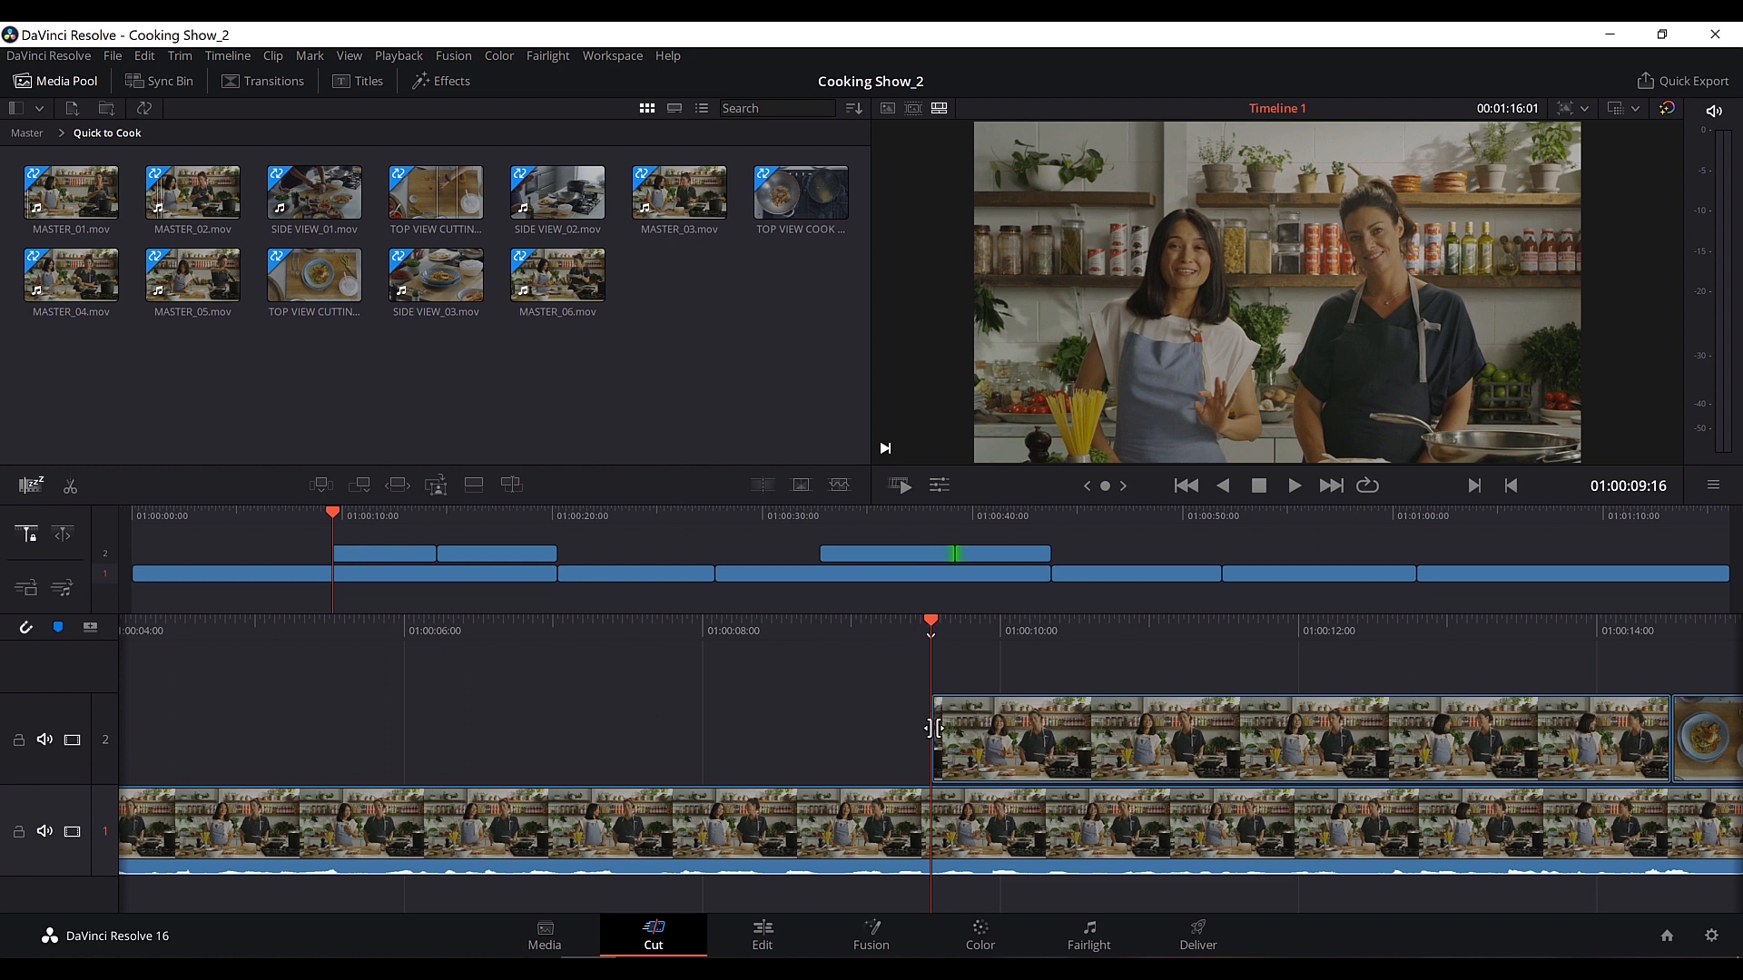
pyautogui.moveTo(945, 732); pyautogui.dragTo(1051, 733)
pyautogui.press('space')
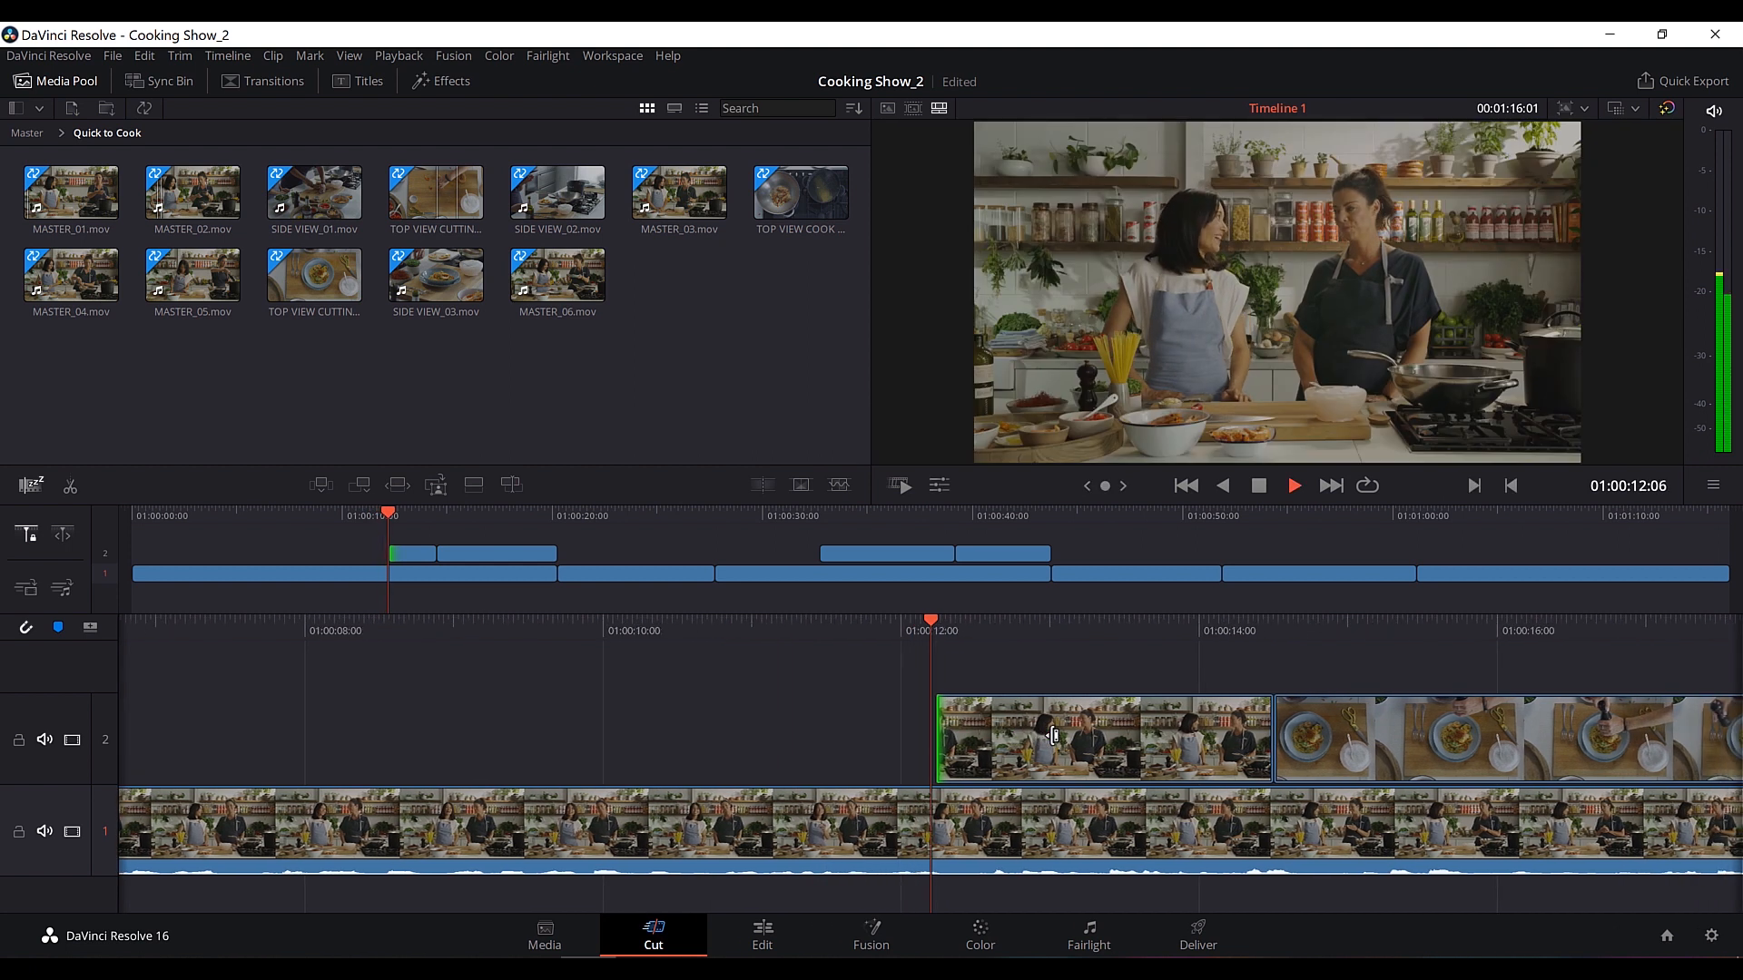
pyautogui.press('space')
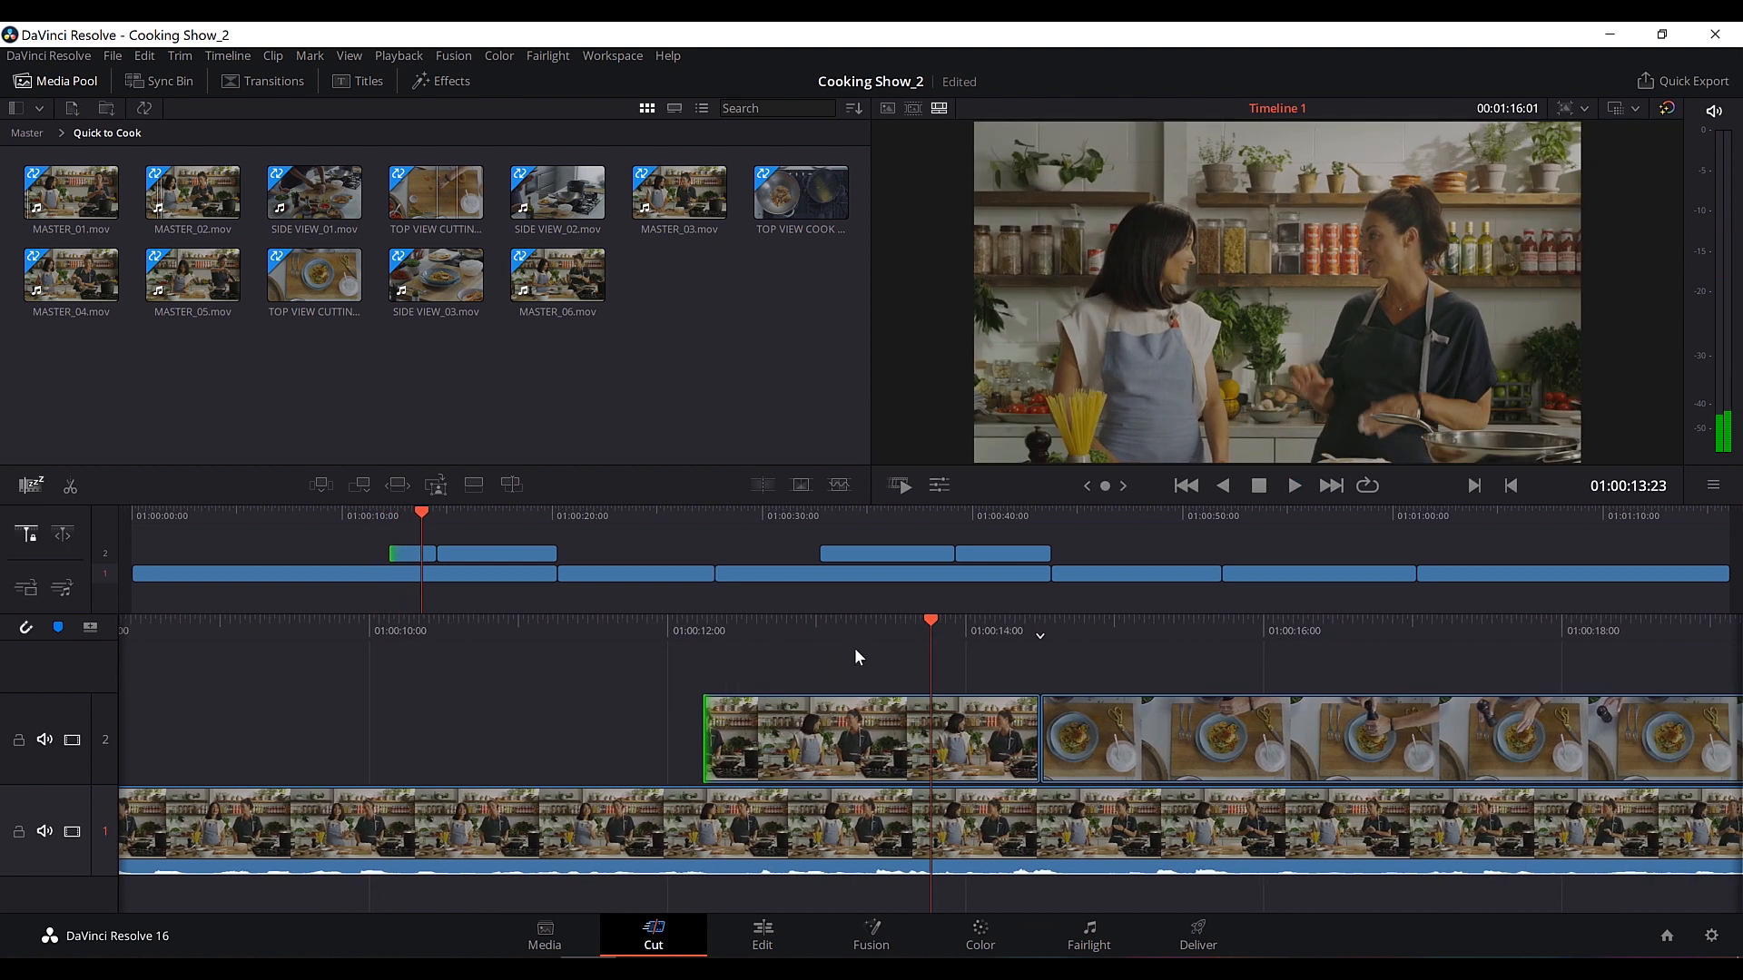
# Slip the top view plate overlay starting at 01:00:14:15 so it shows the hand garnishing the pasta at 01:00:16:06.
pyautogui.click(437, 515)
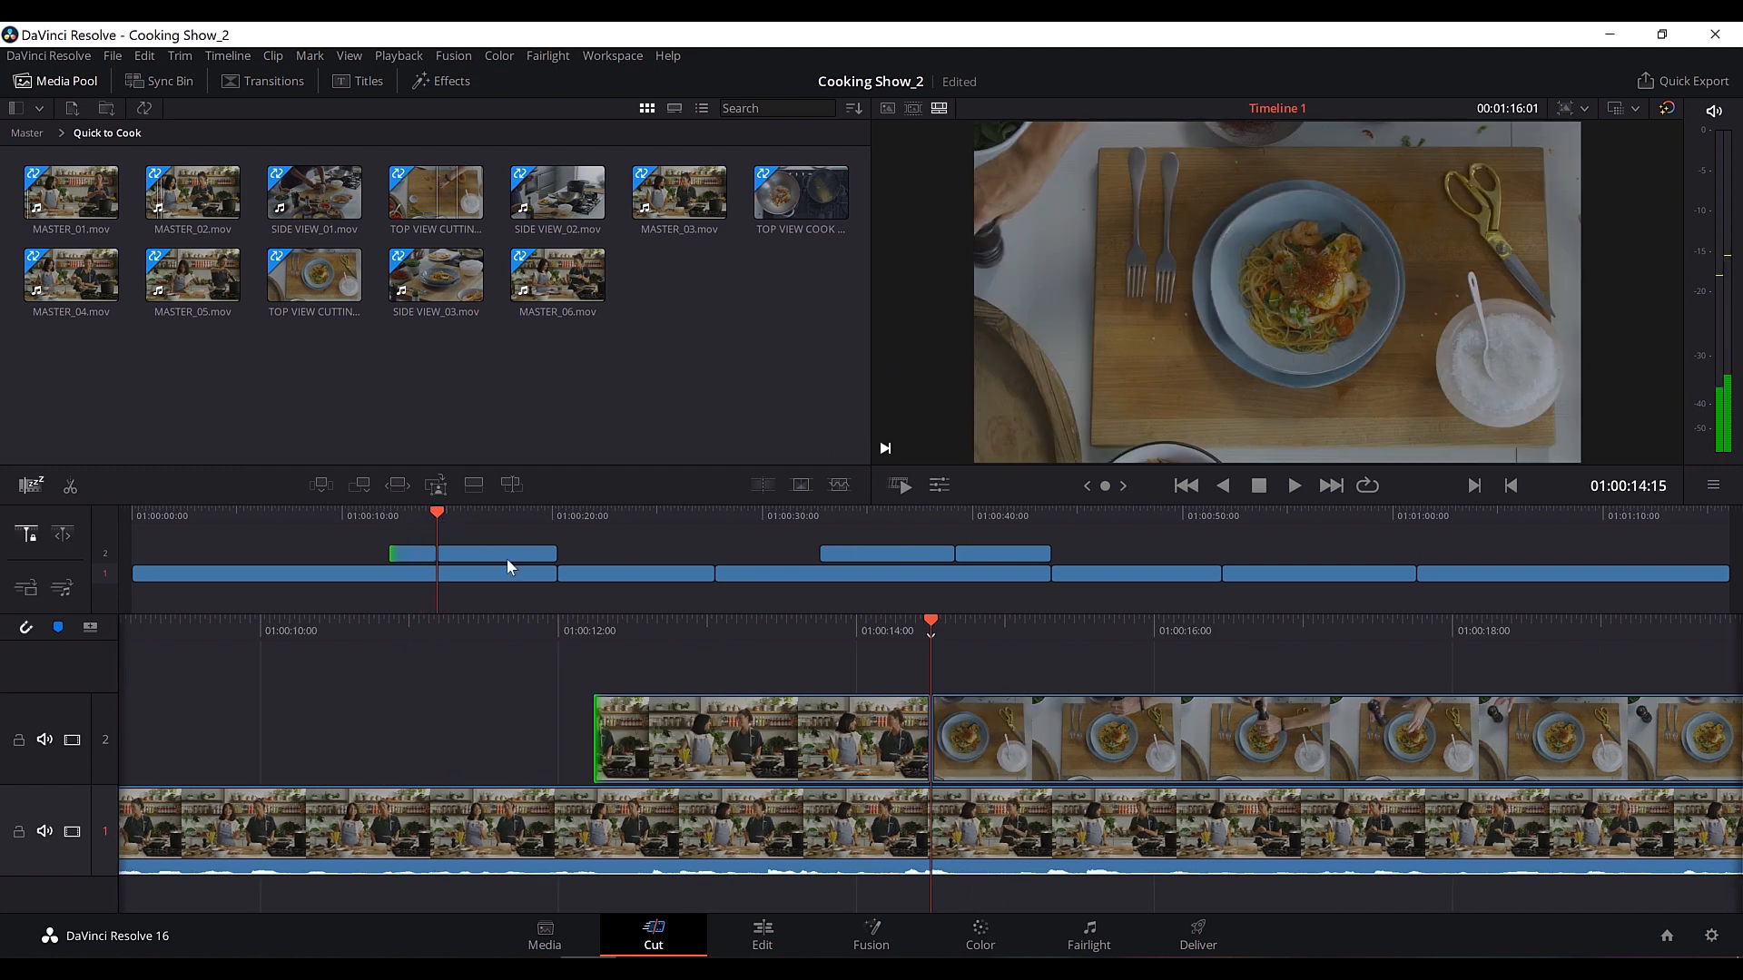
pyautogui.click(471, 510)
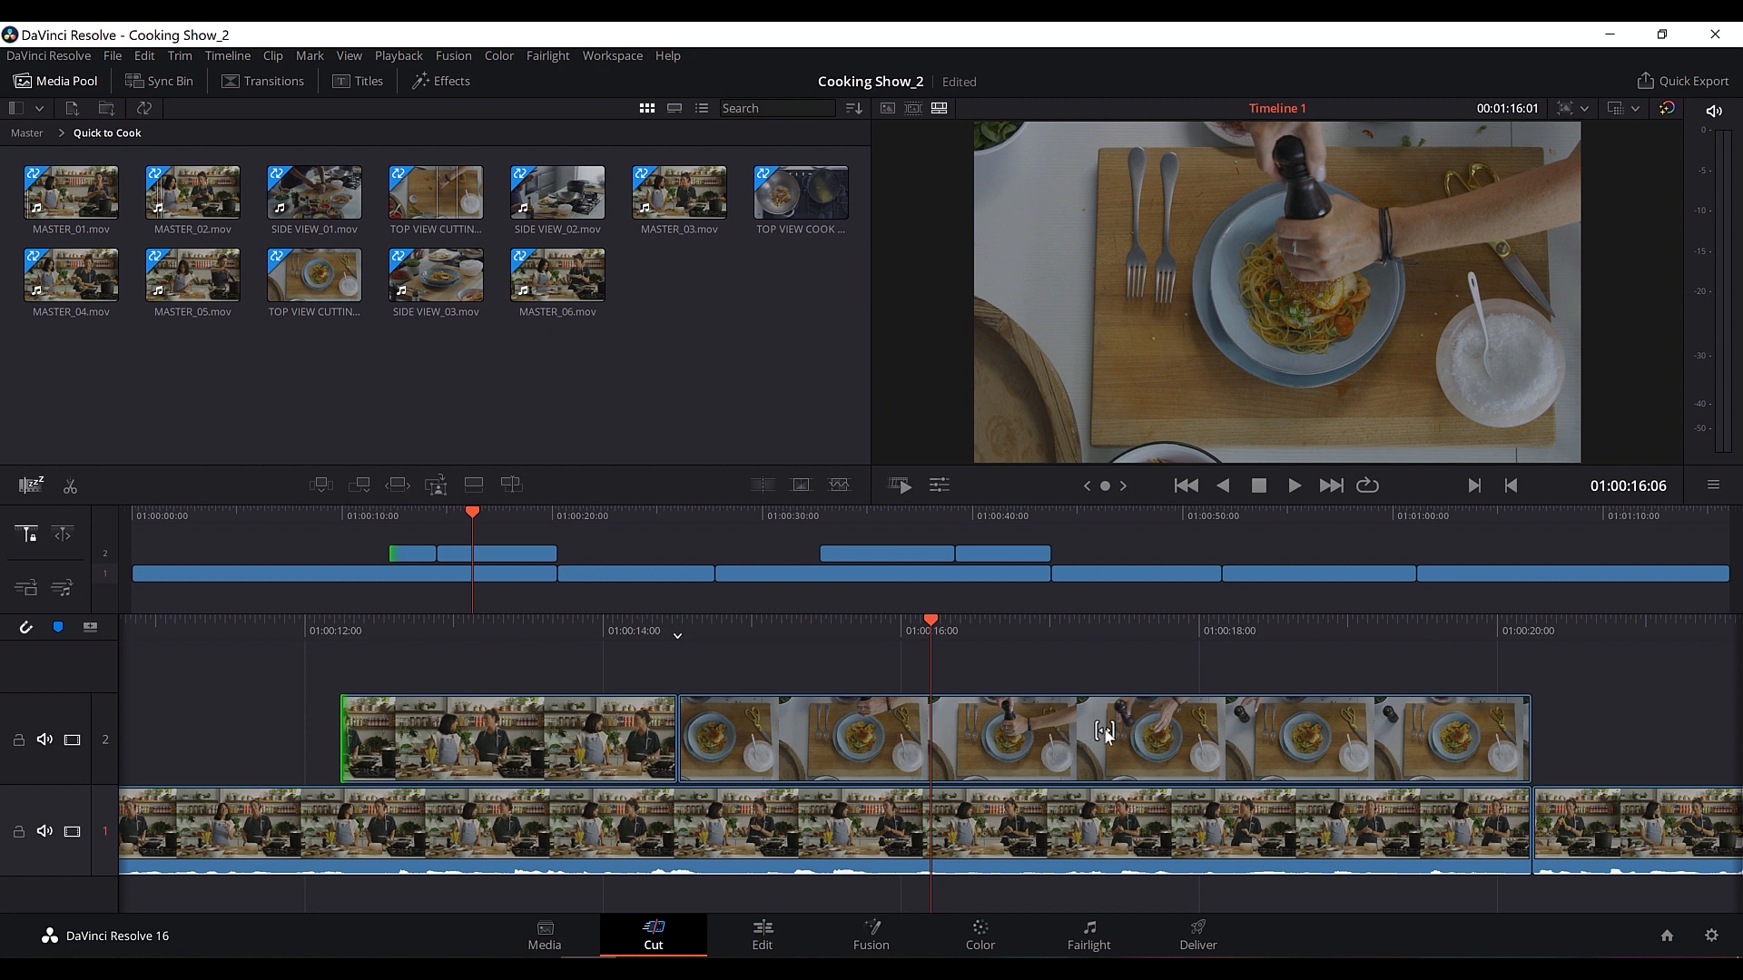
pyautogui.moveTo(1105, 732); pyautogui.dragTo(1103, 730)
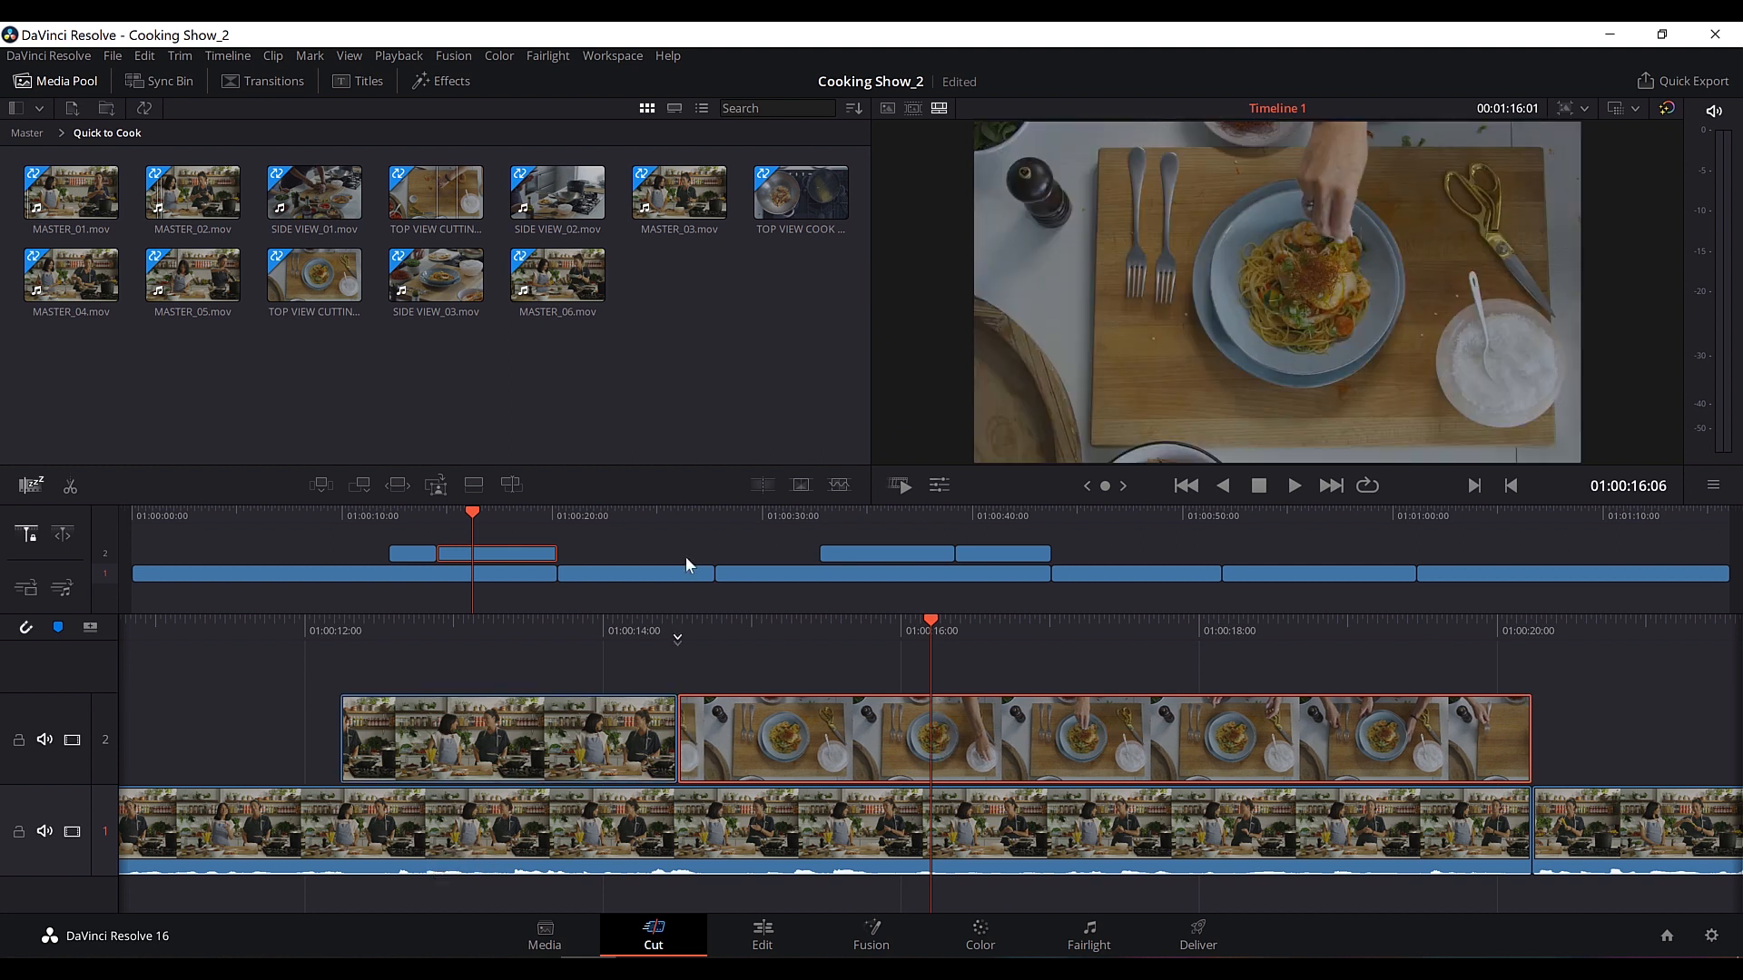
# Play back the slipped top view plate overlay from about 01:00:14 past its end and save the project.
pyautogui.click(428, 514)
pyautogui.press('space')
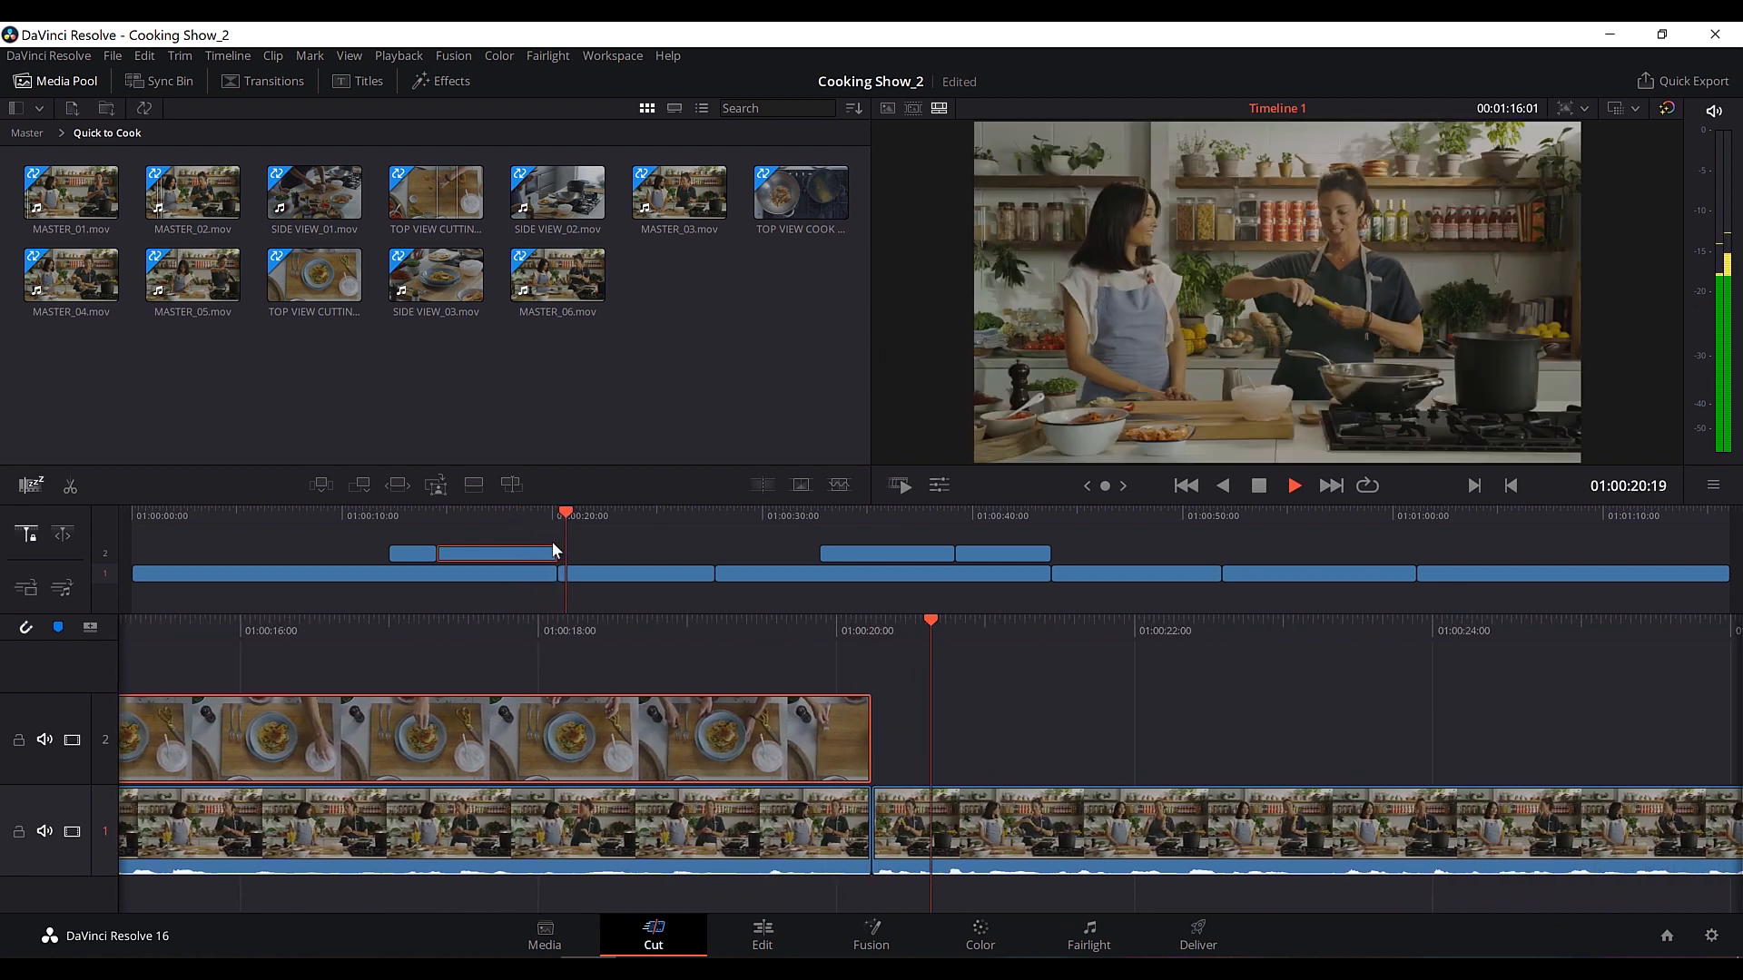
pyautogui.press('space')
pyautogui.hotkey('ctrl', 's')
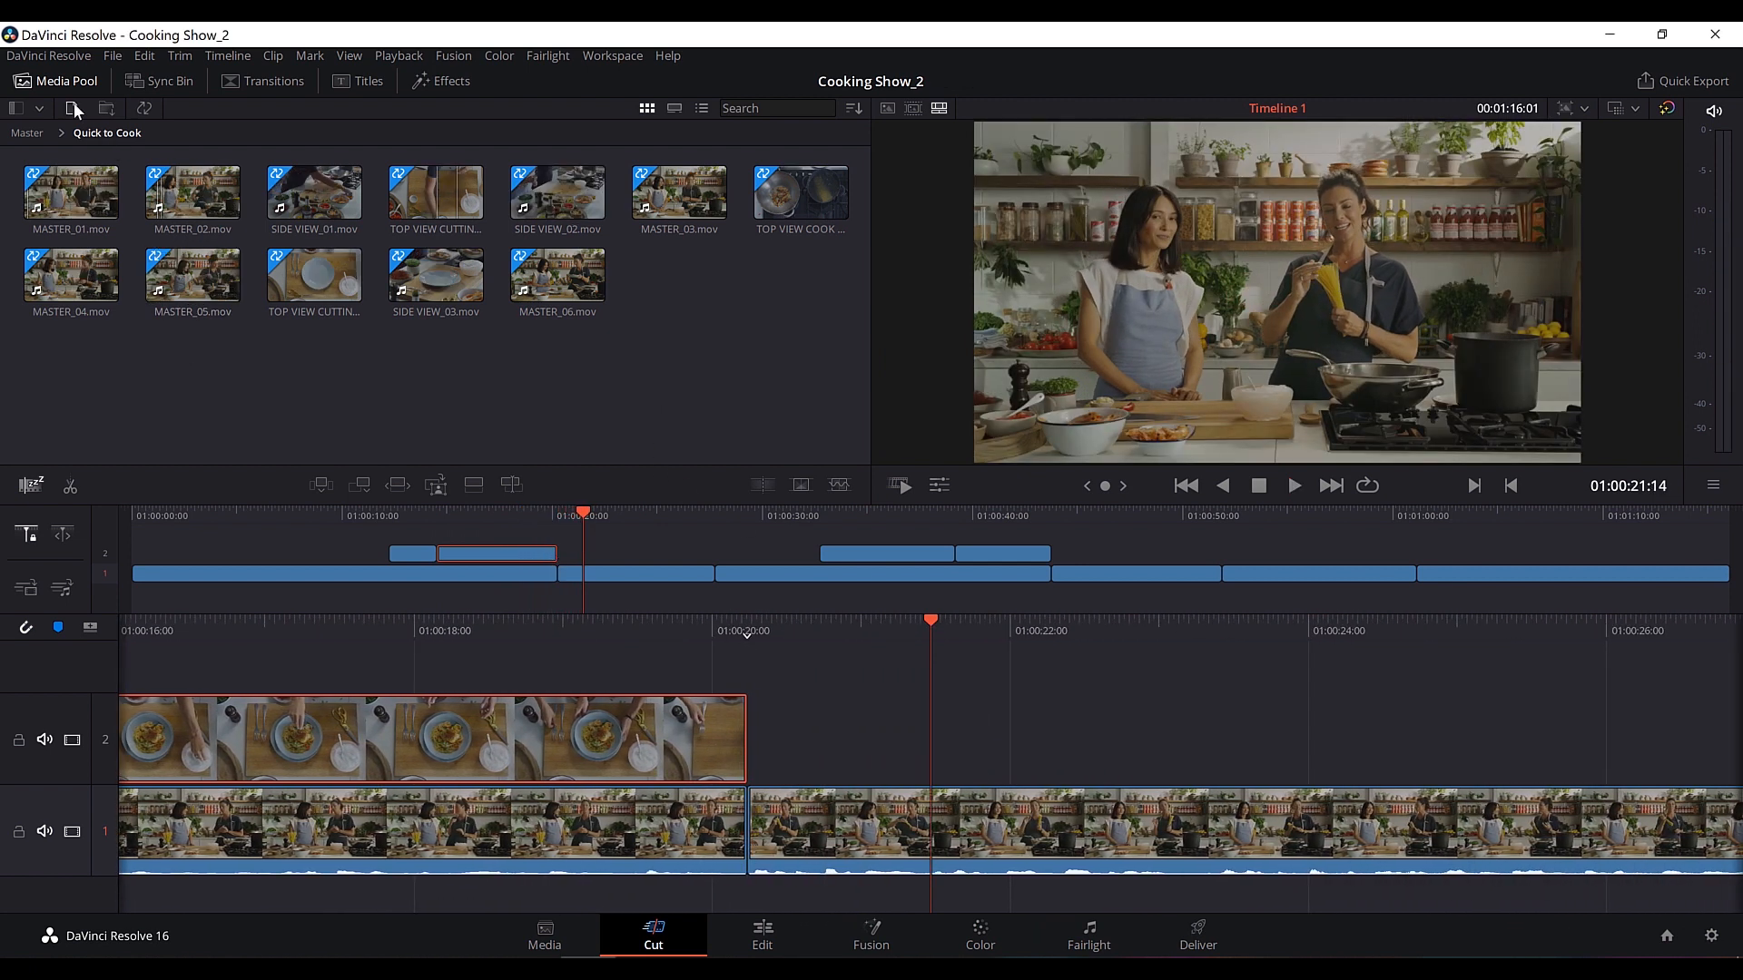
# Import the One Min Sound Track audio file from the Lesson 02 folder into the Quick to Cook bin.
pyautogui.click(75, 109)
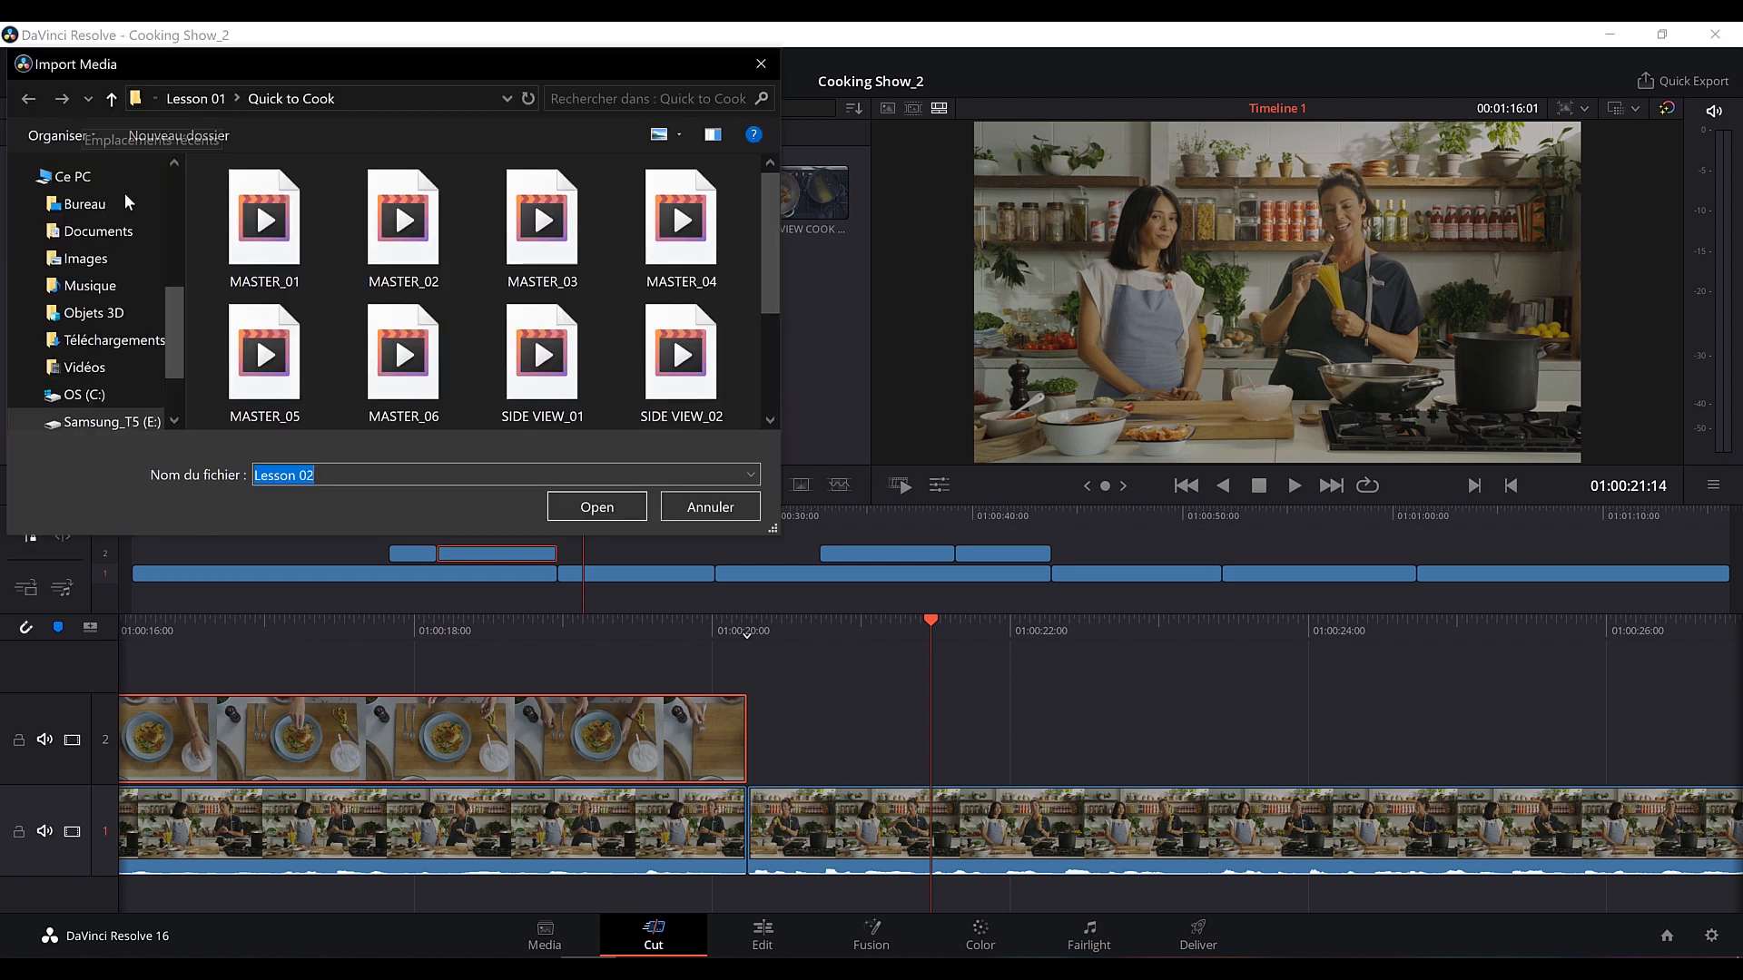
pyautogui.click(195, 98)
pyautogui.click(217, 100)
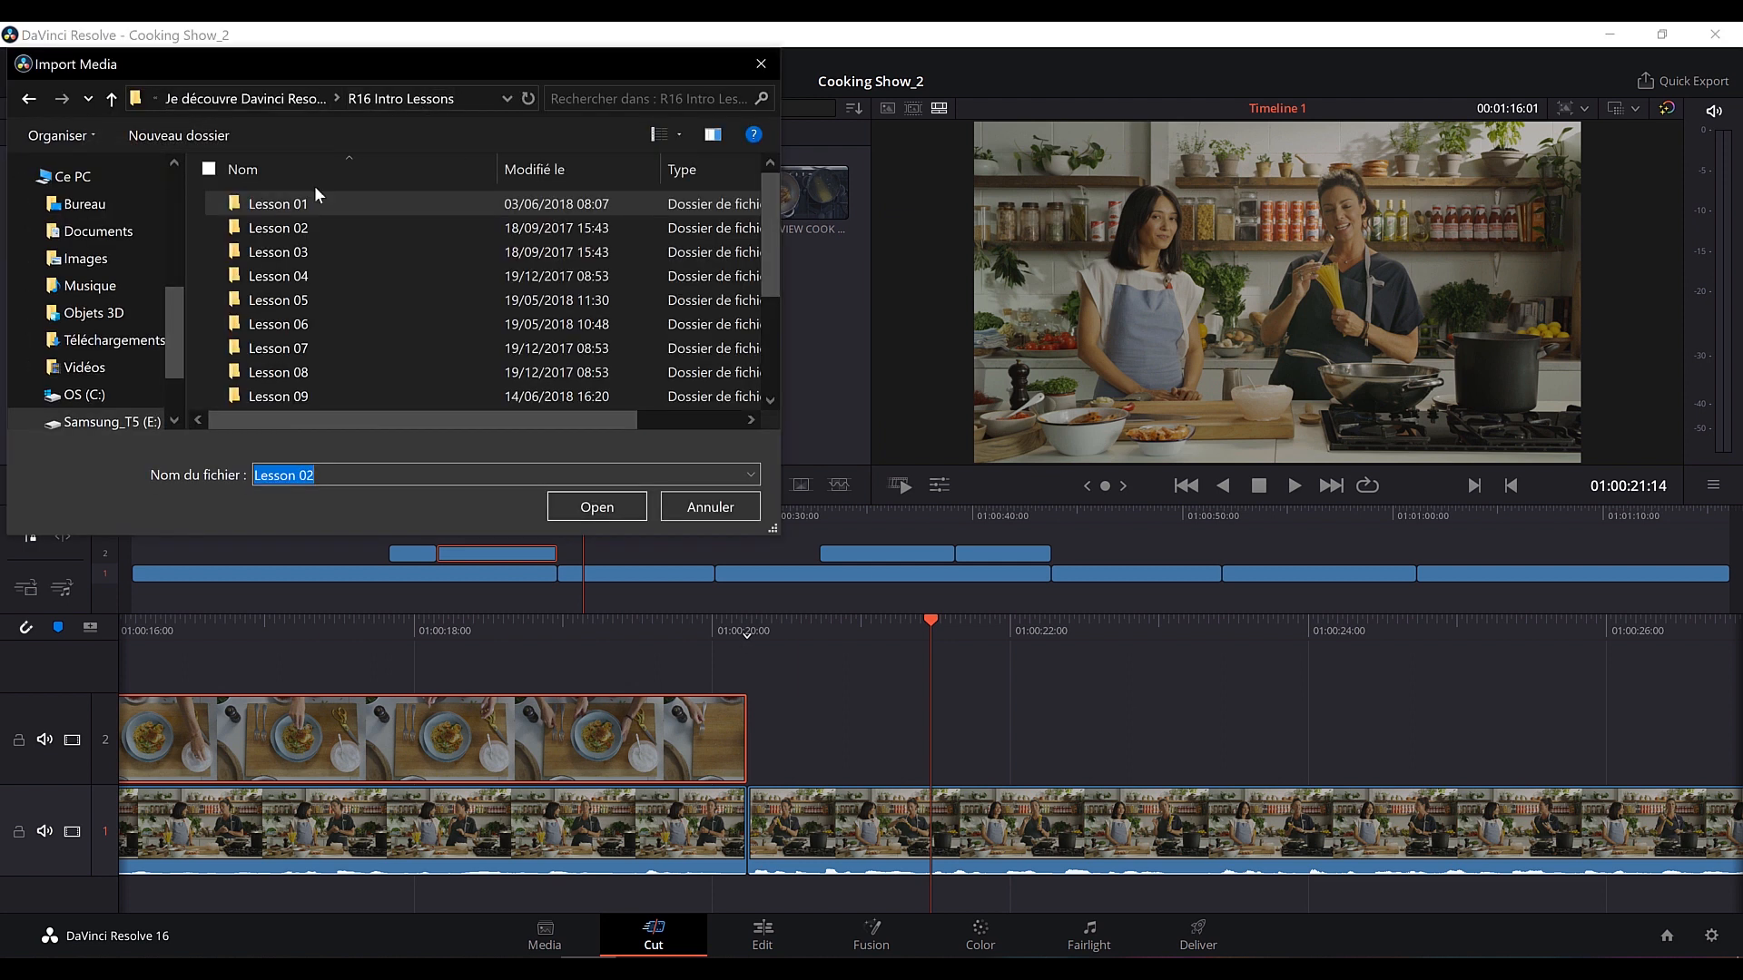
pyautogui.doubleClick(312, 228)
pyautogui.click(343, 205)
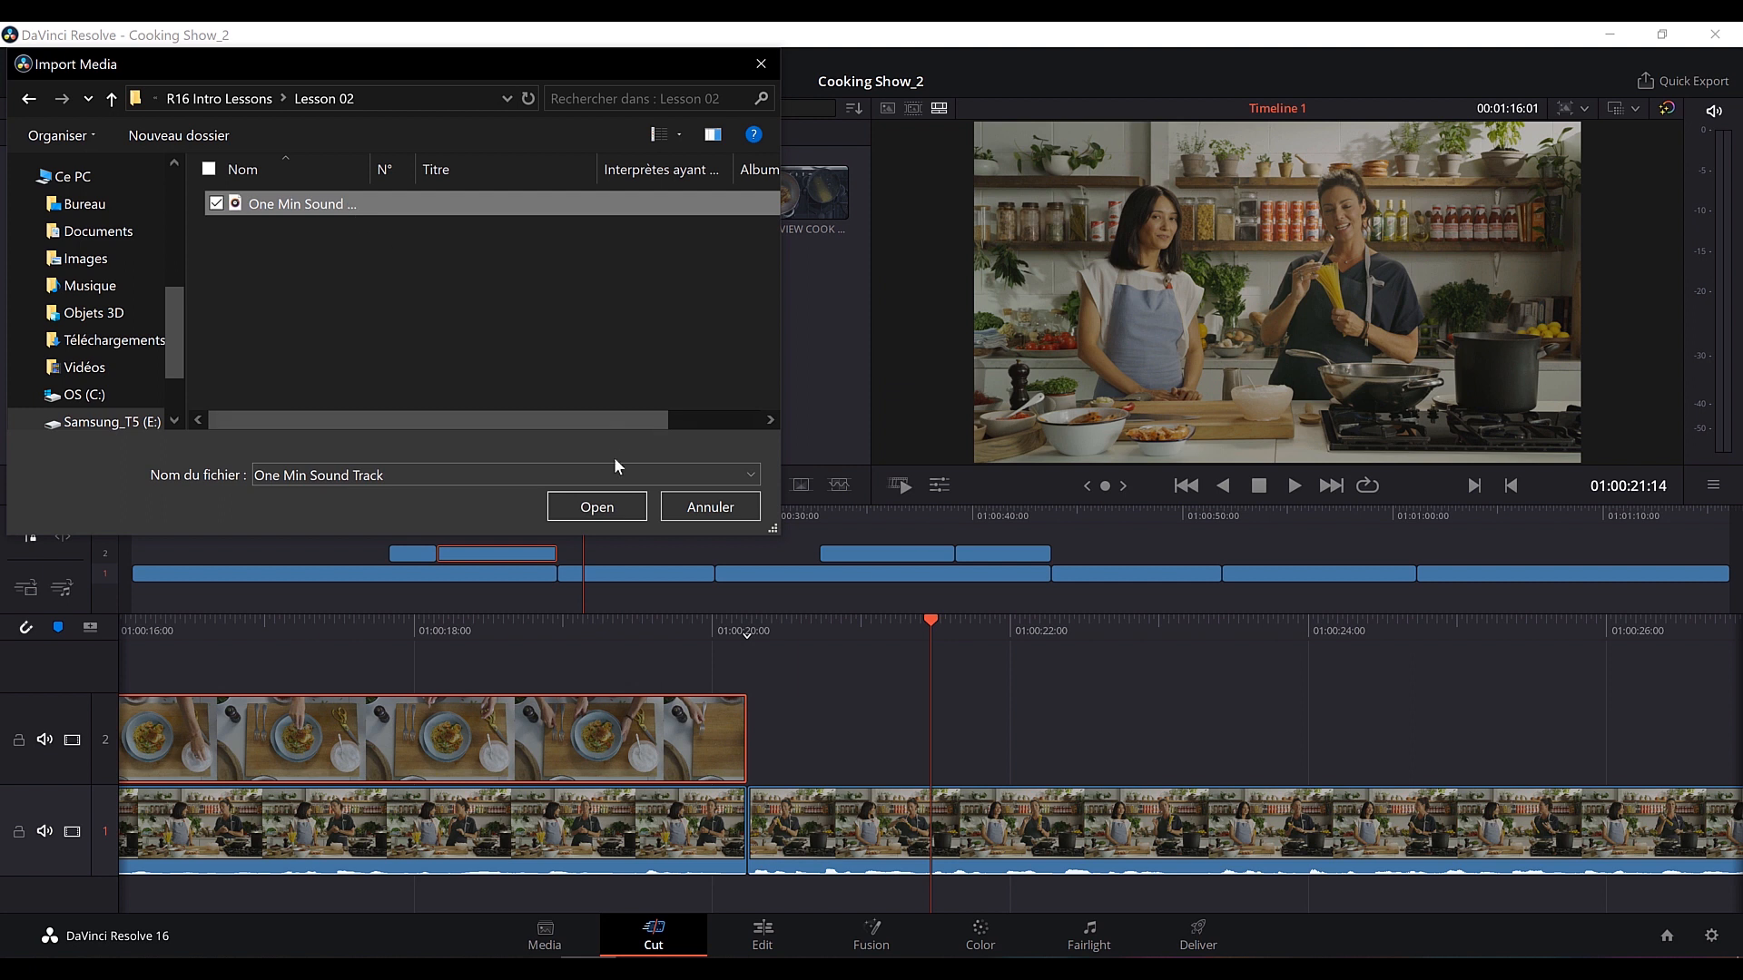
pyautogui.click(617, 514)
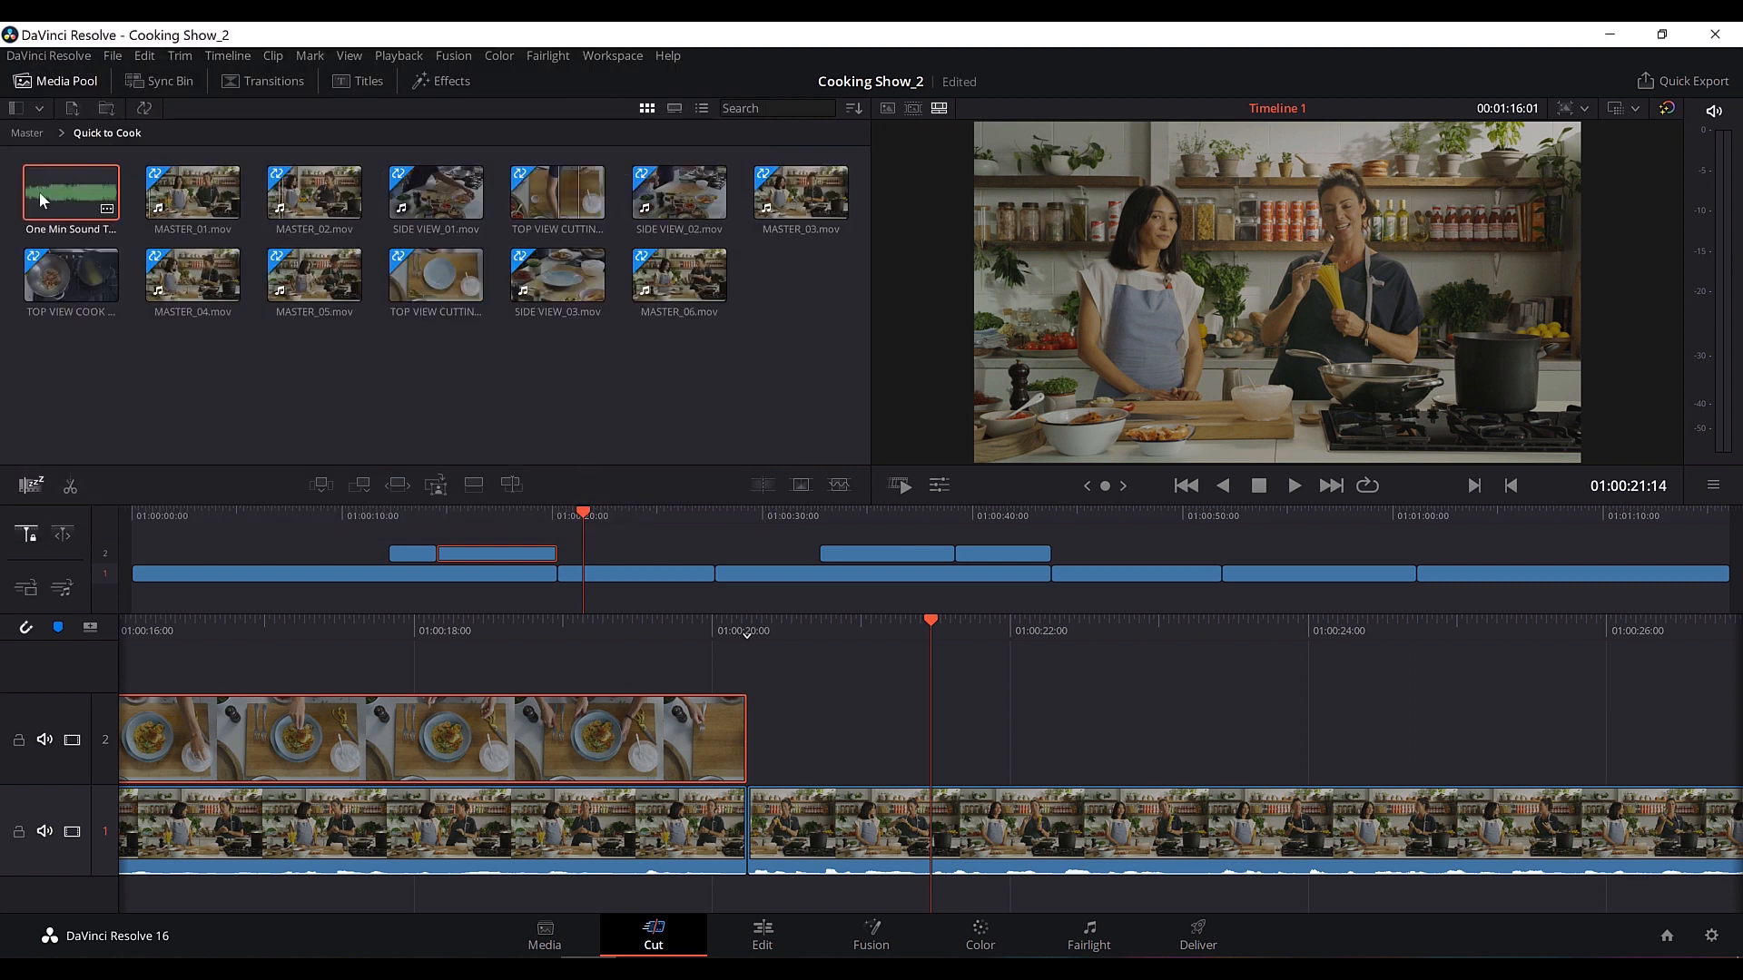
# Preview the opening seconds of the One Min Sound Track clip from its start in the source viewer.
pyautogui.click(74, 192)
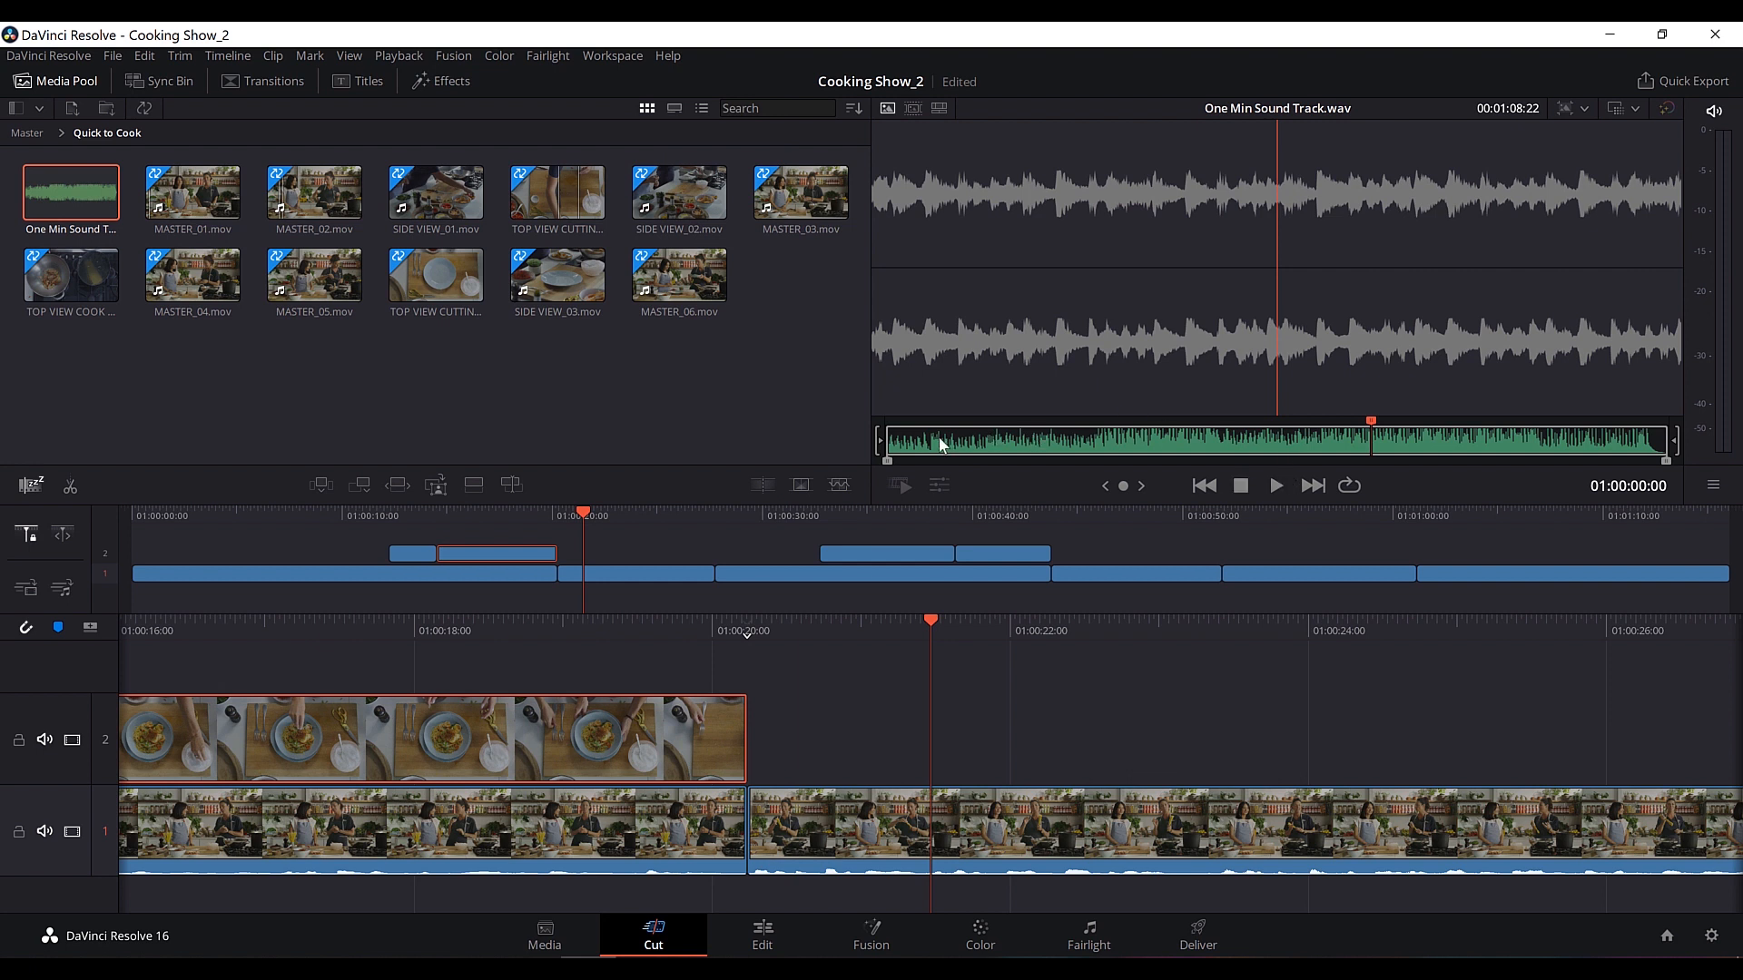
pyautogui.press('Home')
pyautogui.click(1280, 487)
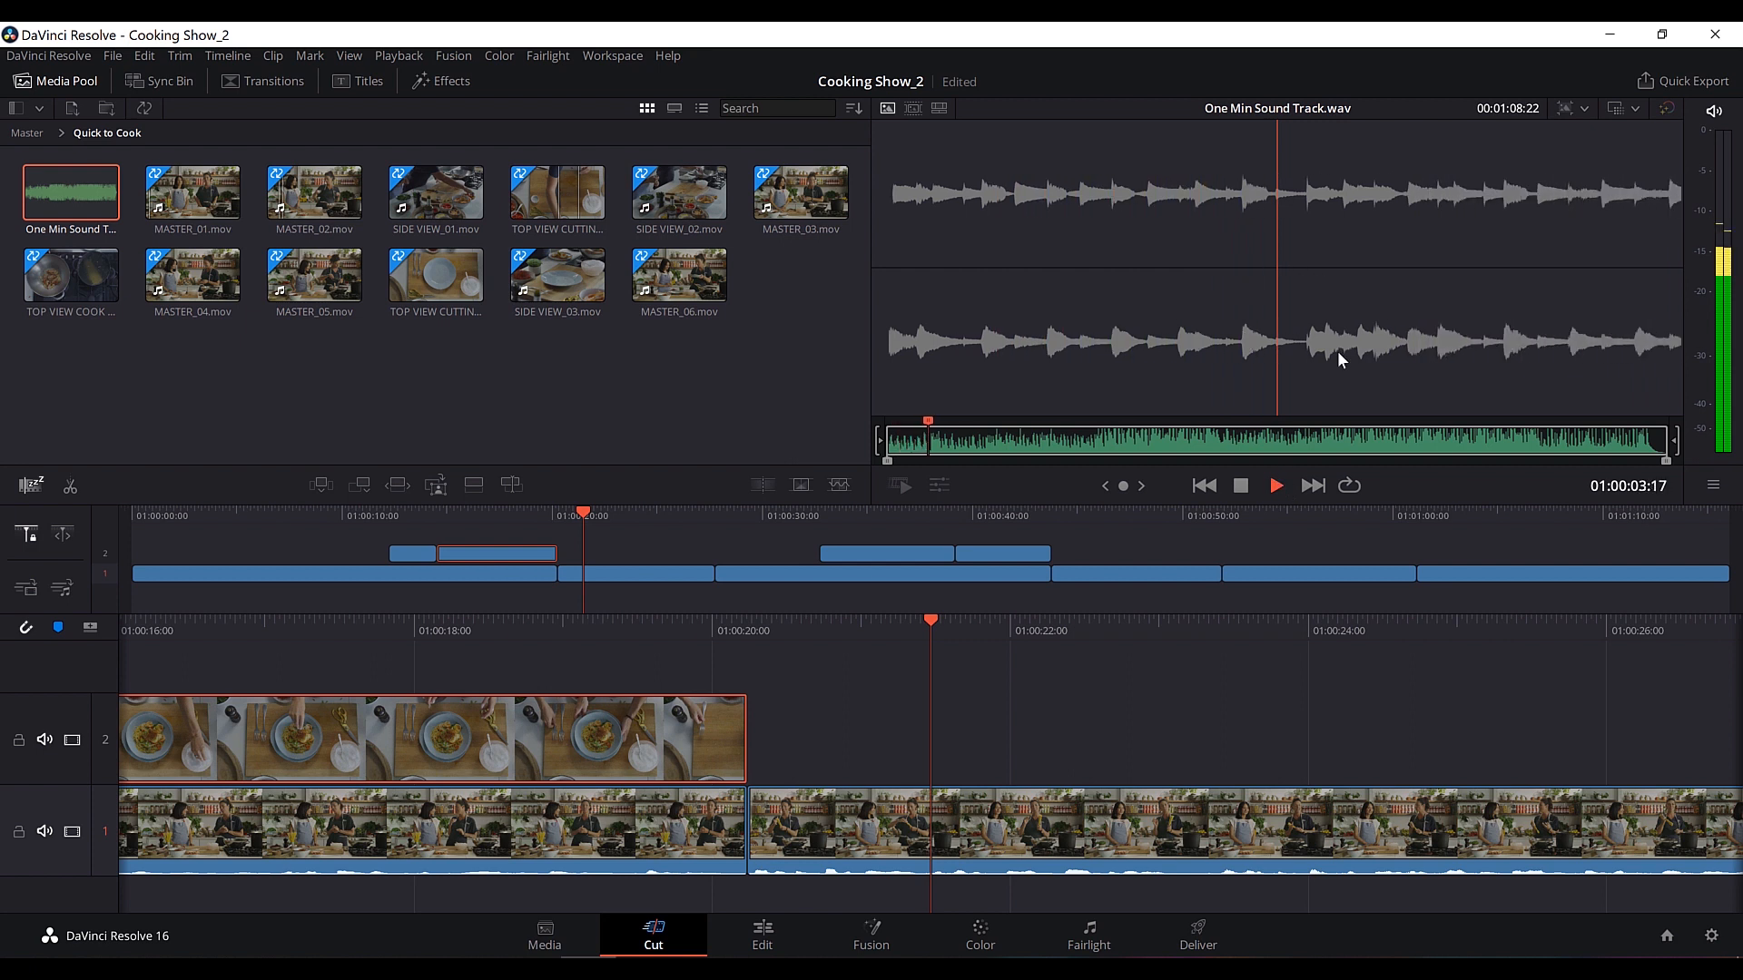
pyautogui.click(1233, 489)
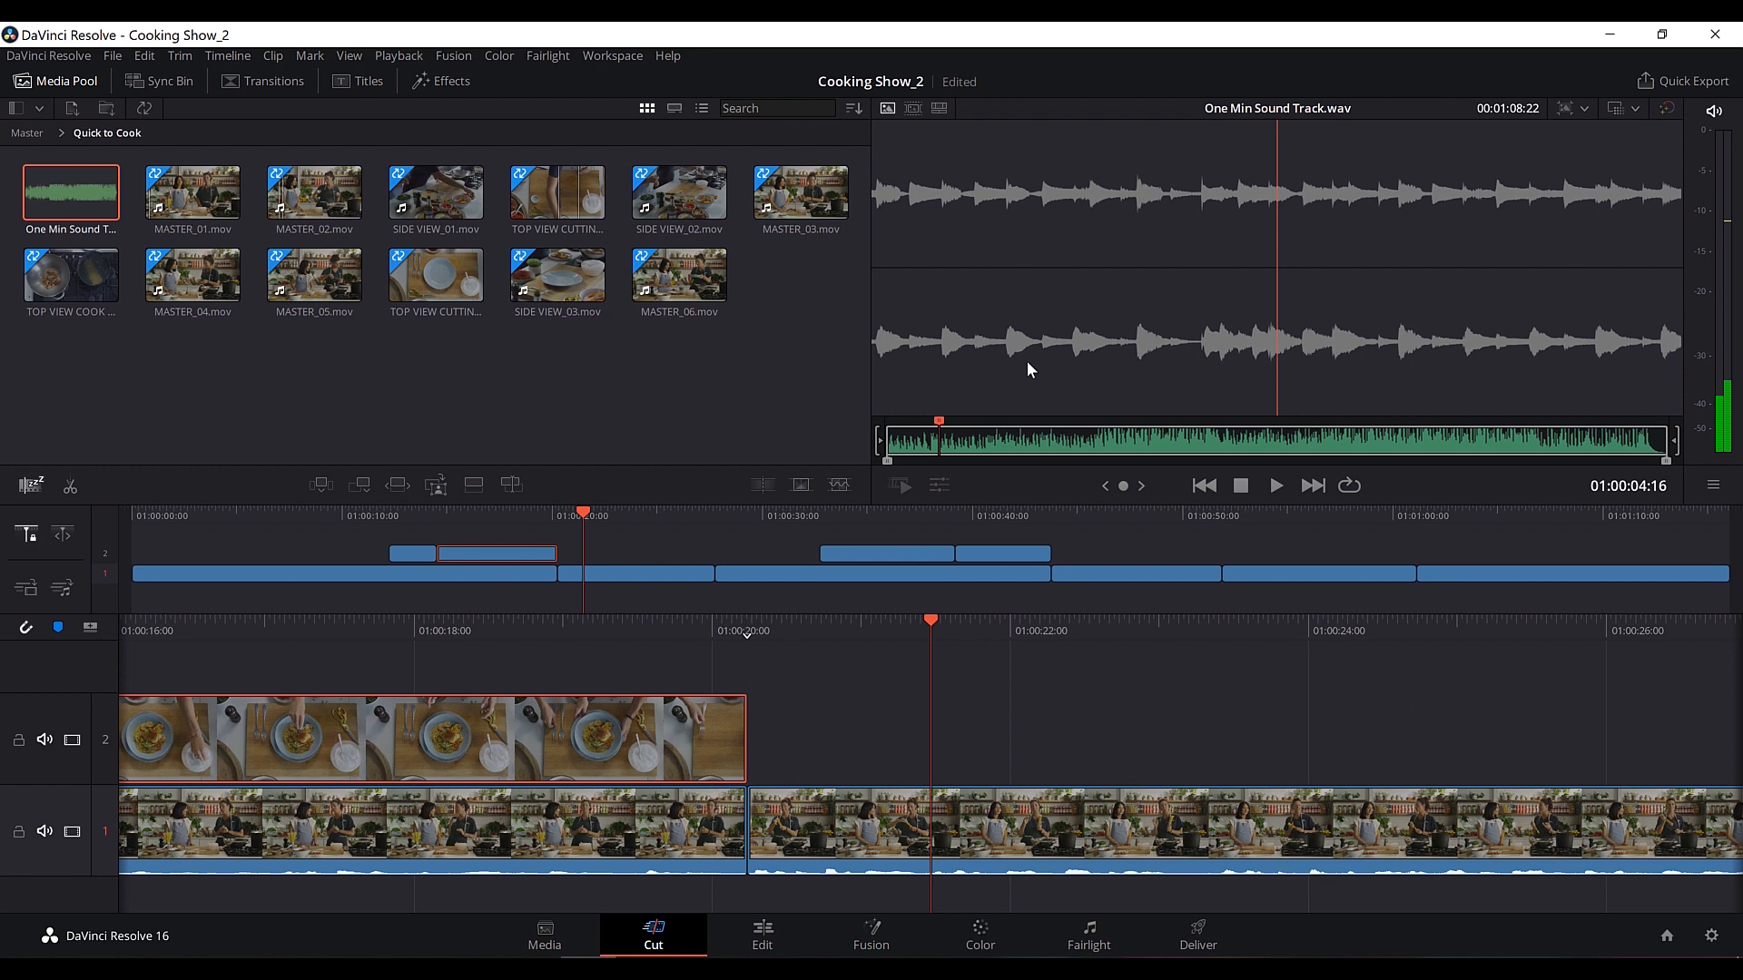
# Add the One Min Sound Track to audio track A1 from 01:00:00:00 and play back the opening of the edit.
pyautogui.moveTo(1028, 377); pyautogui.dragTo(140, 595)
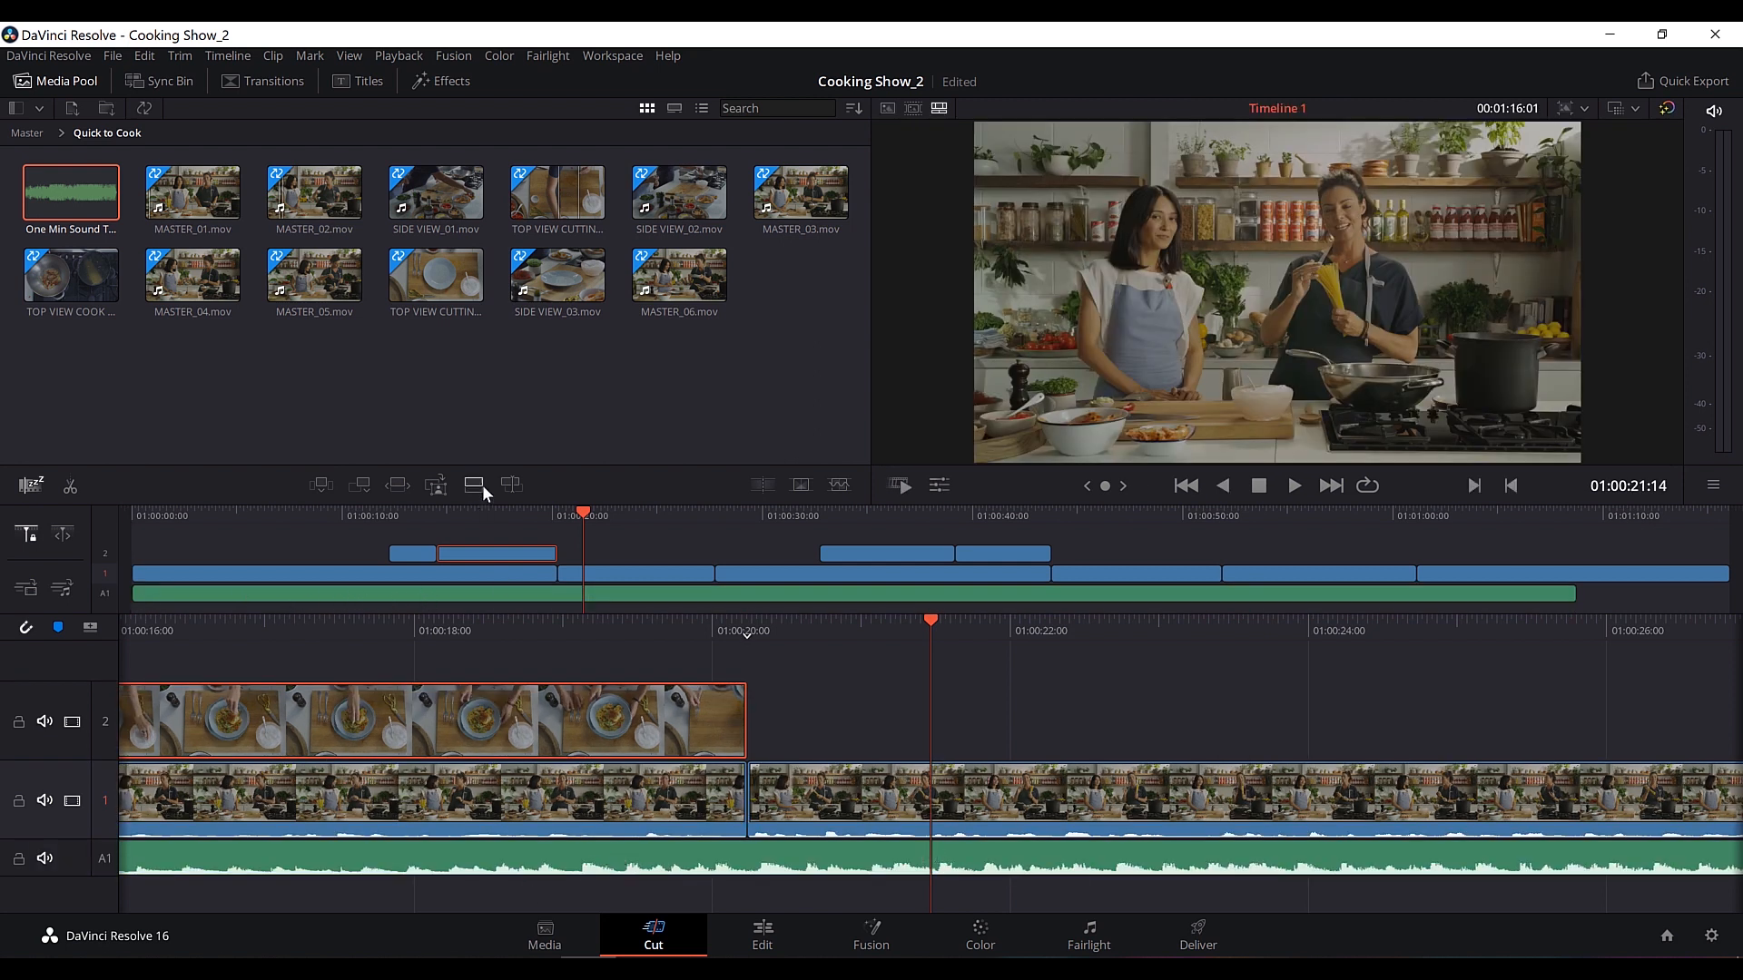
pyautogui.moveTo(352, 513); pyautogui.dragTo(105, 515)
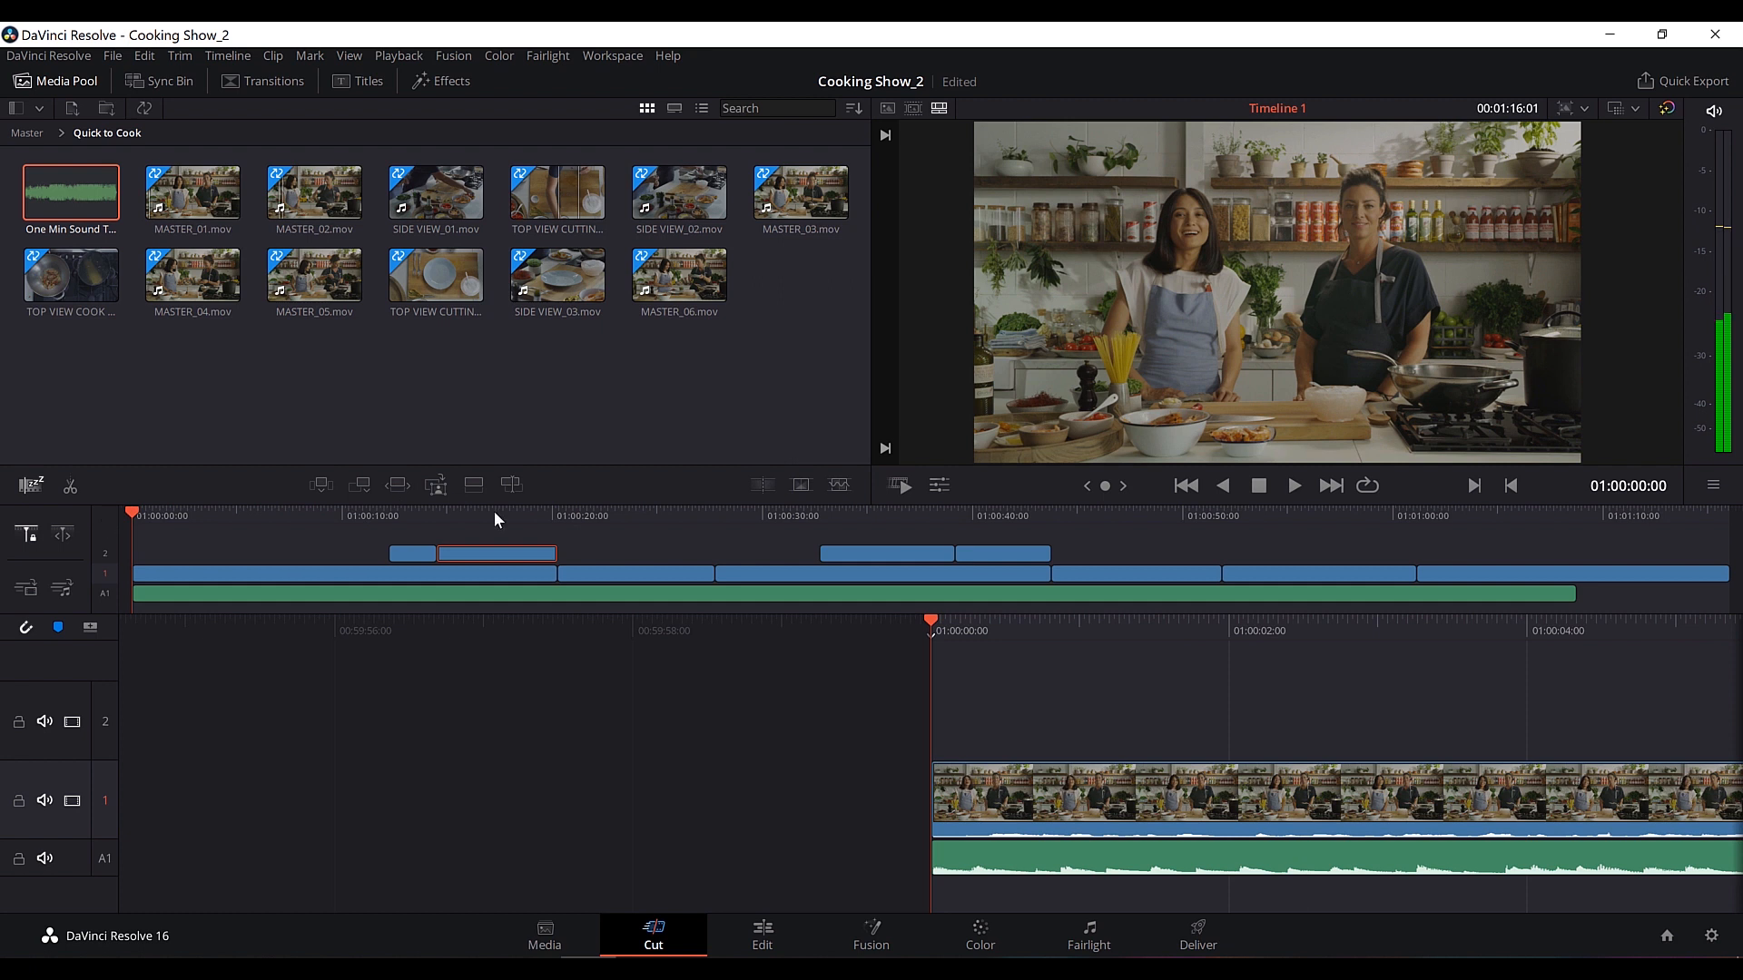
pyautogui.press('space')
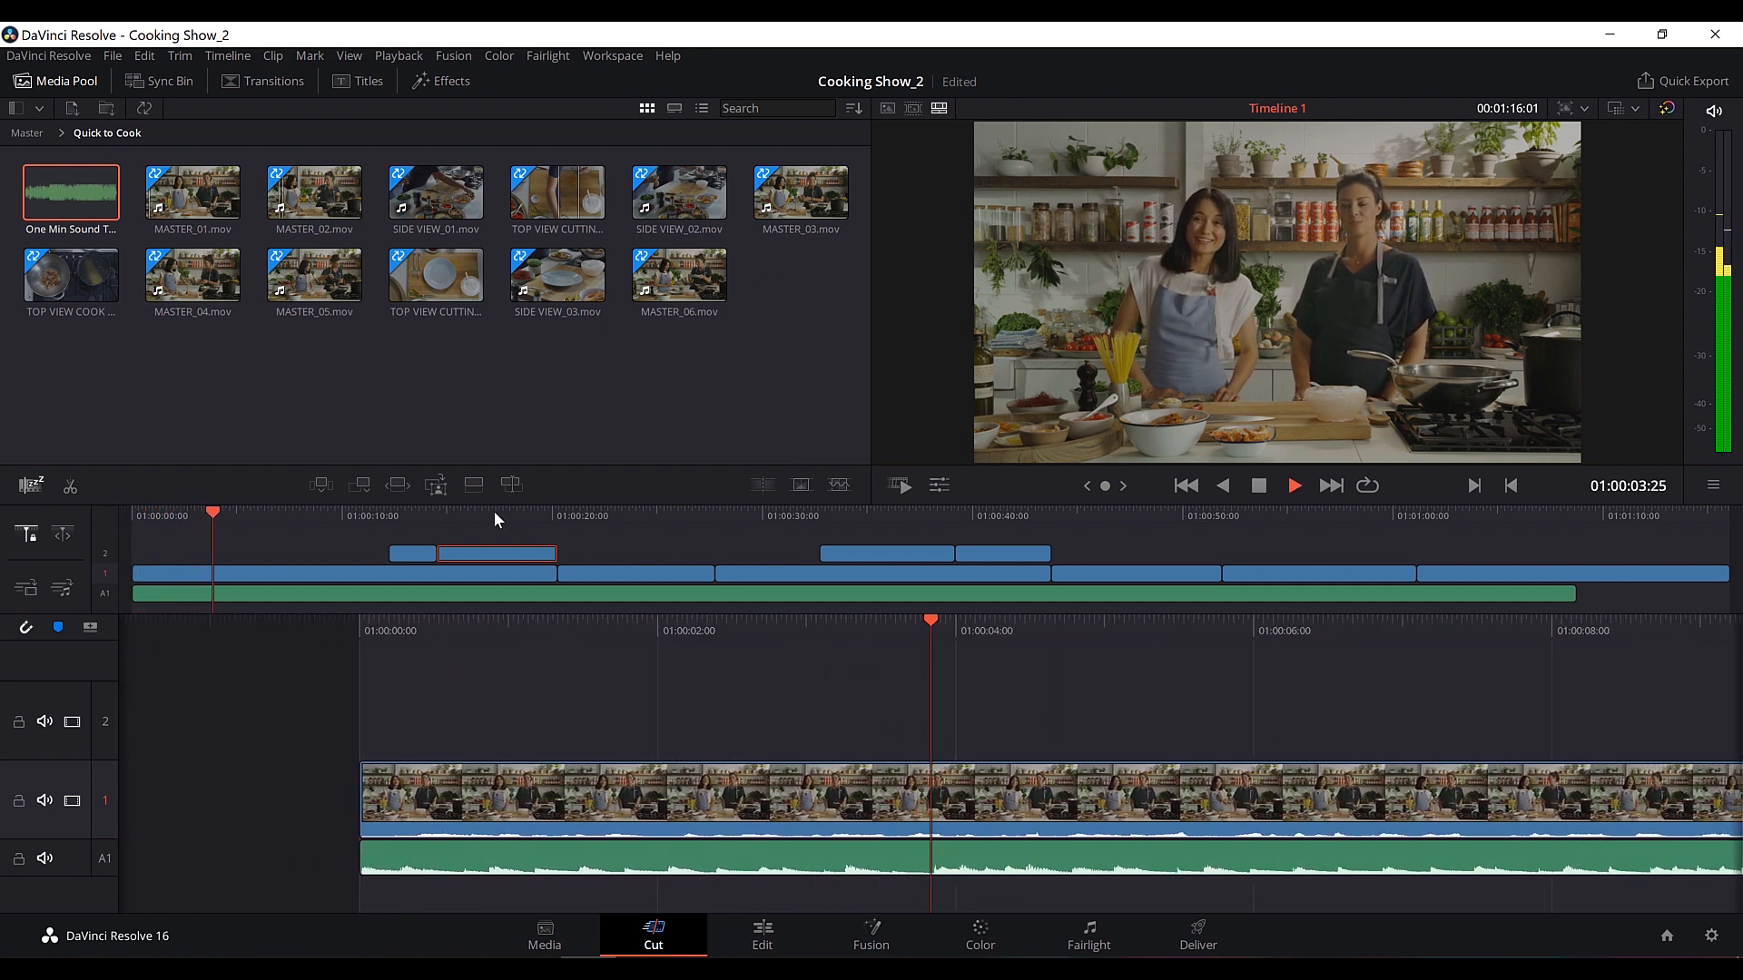
pyautogui.press('space')
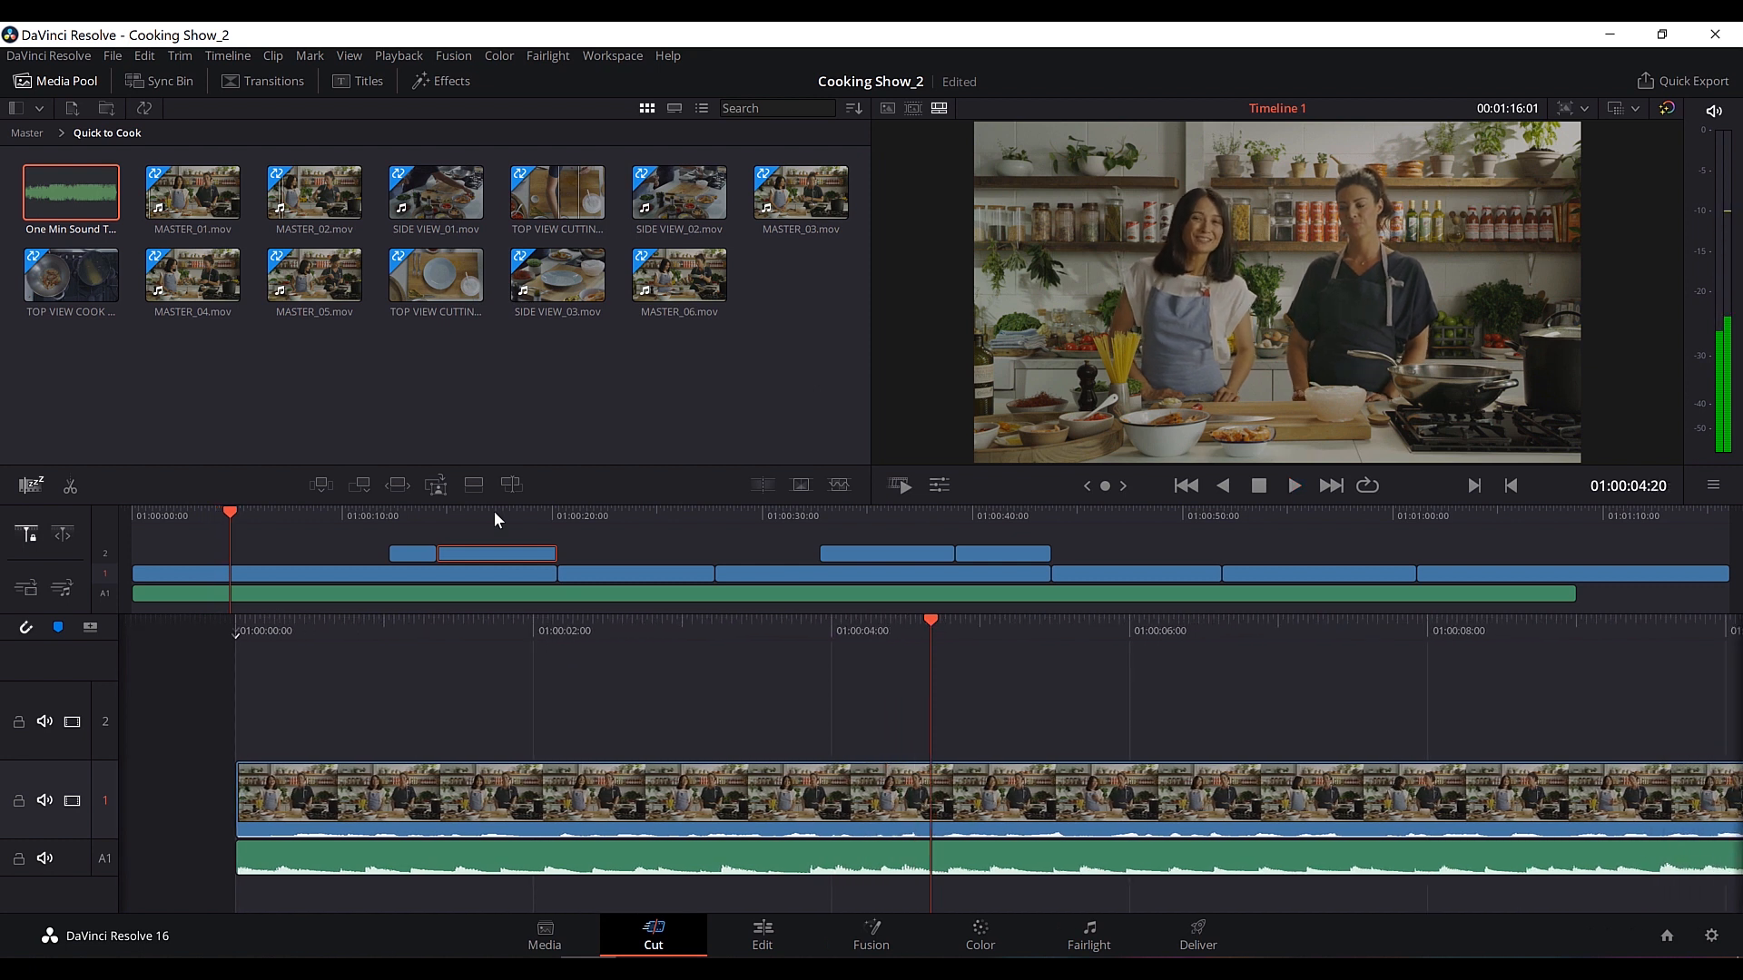
# Lower the volume of the music clip on track A1 while playing the edit from 01:00:00:00.
pyautogui.click(742, 397)
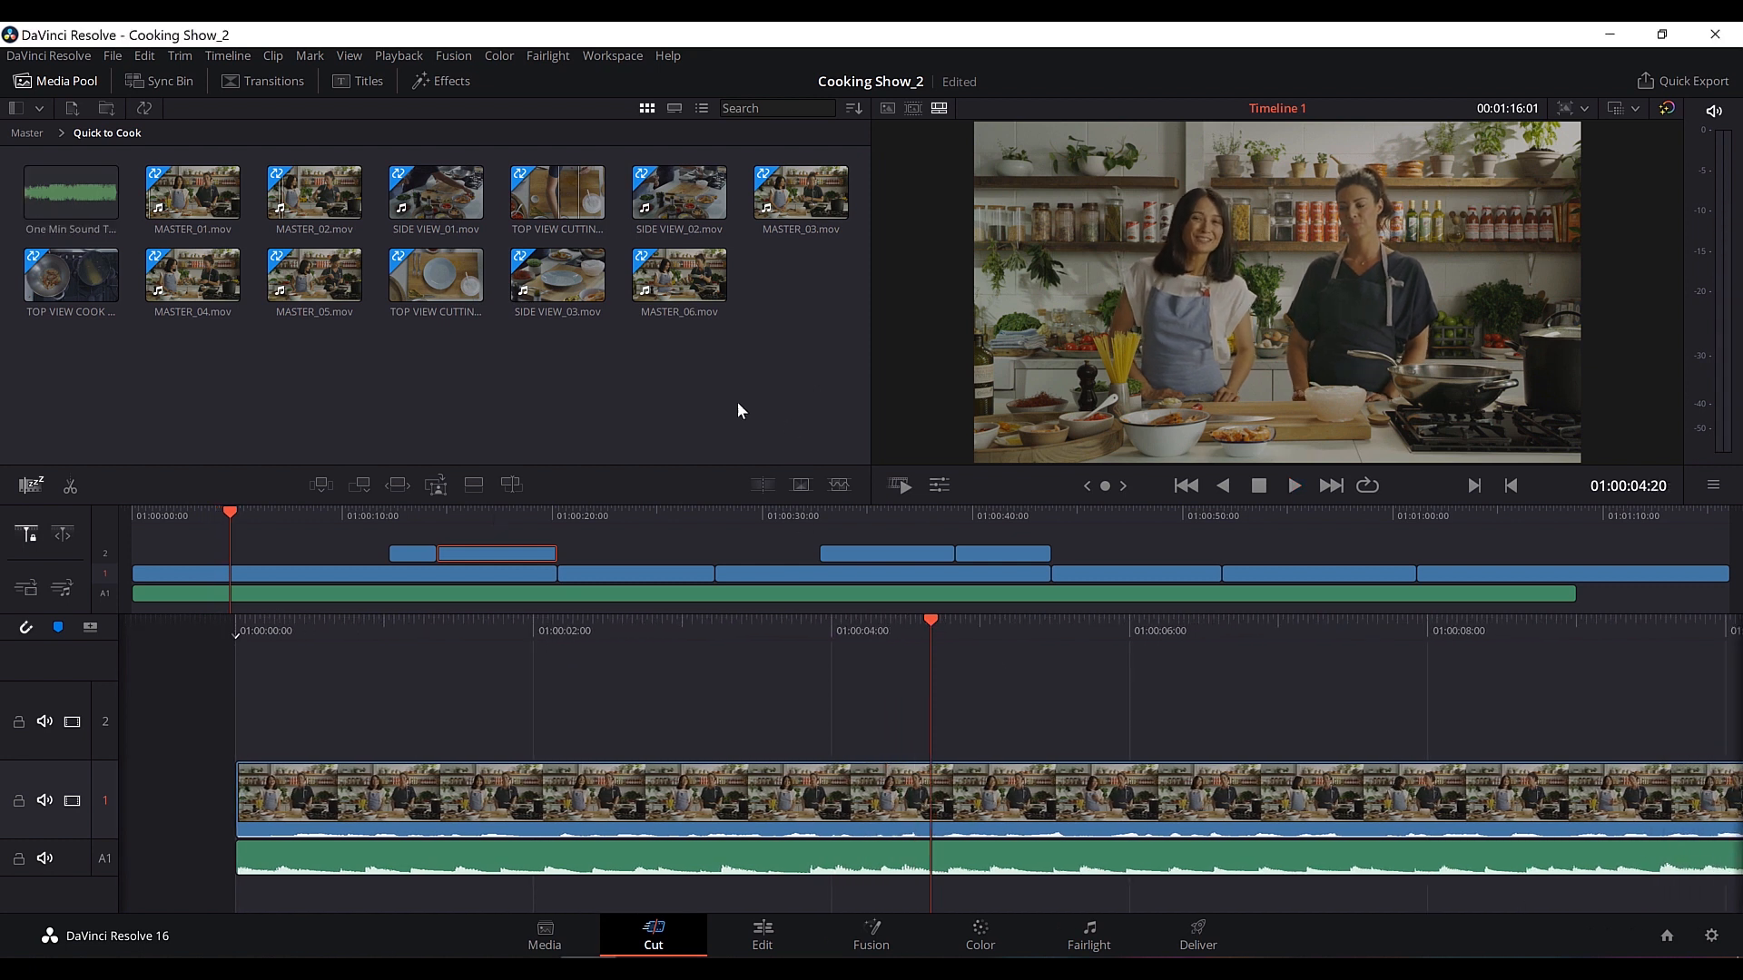
pyautogui.click(686, 595)
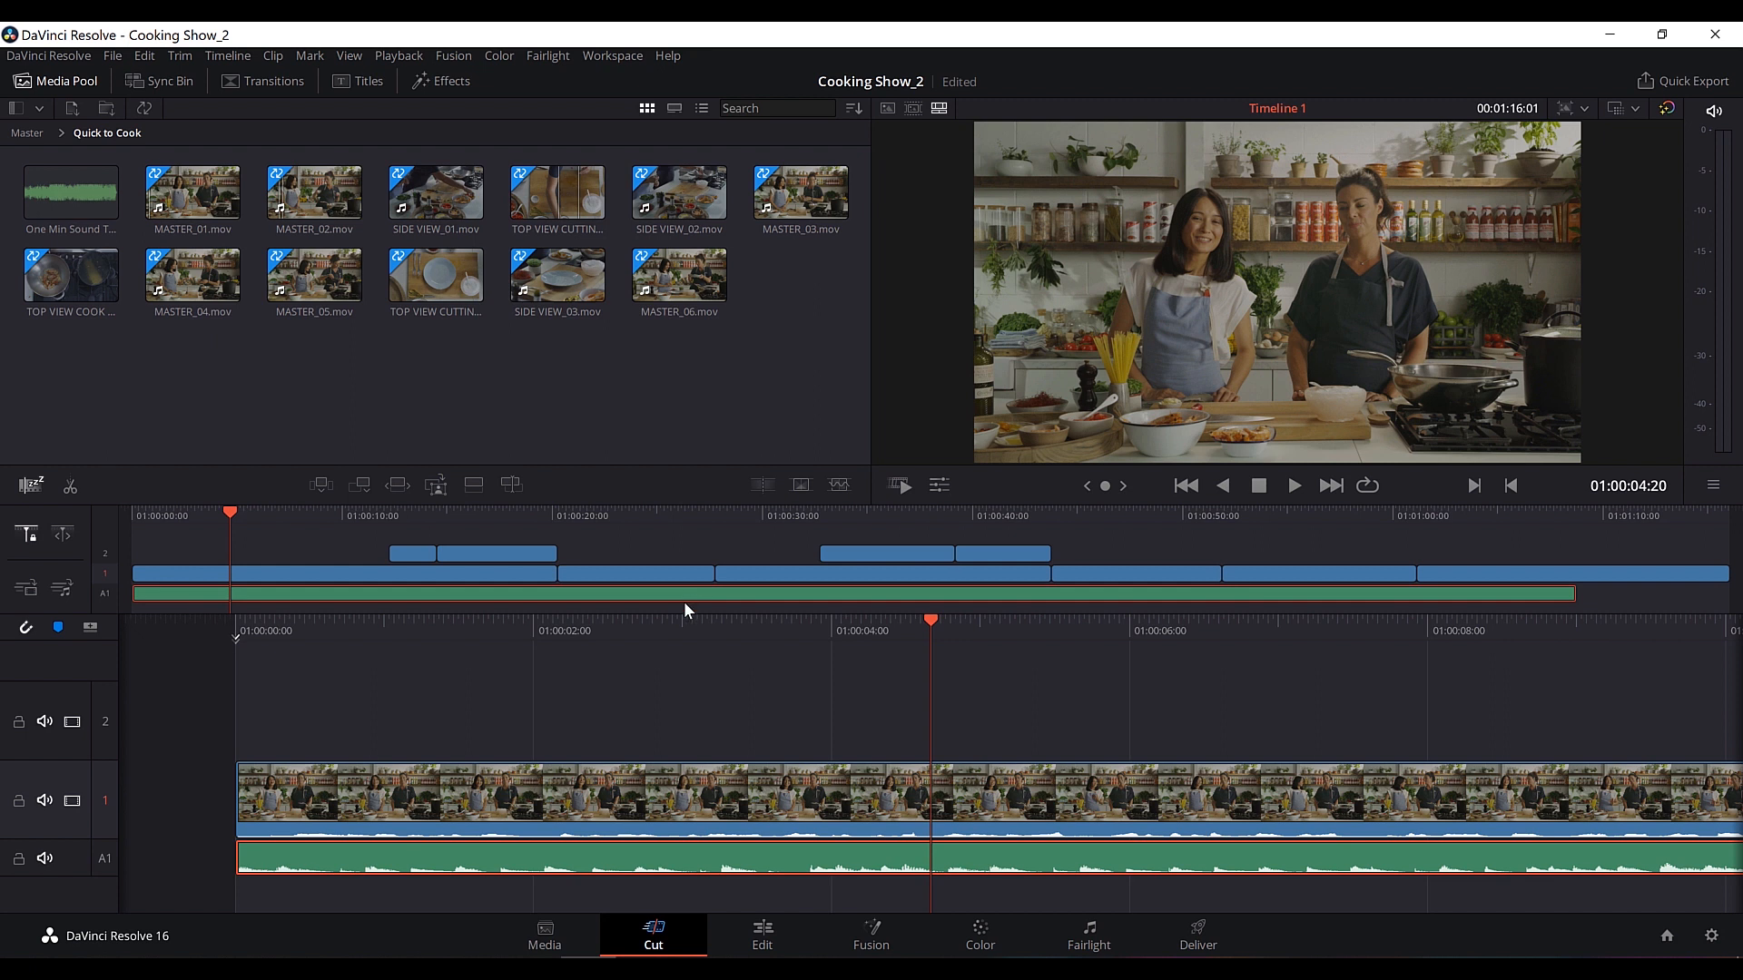
pyautogui.click(939, 486)
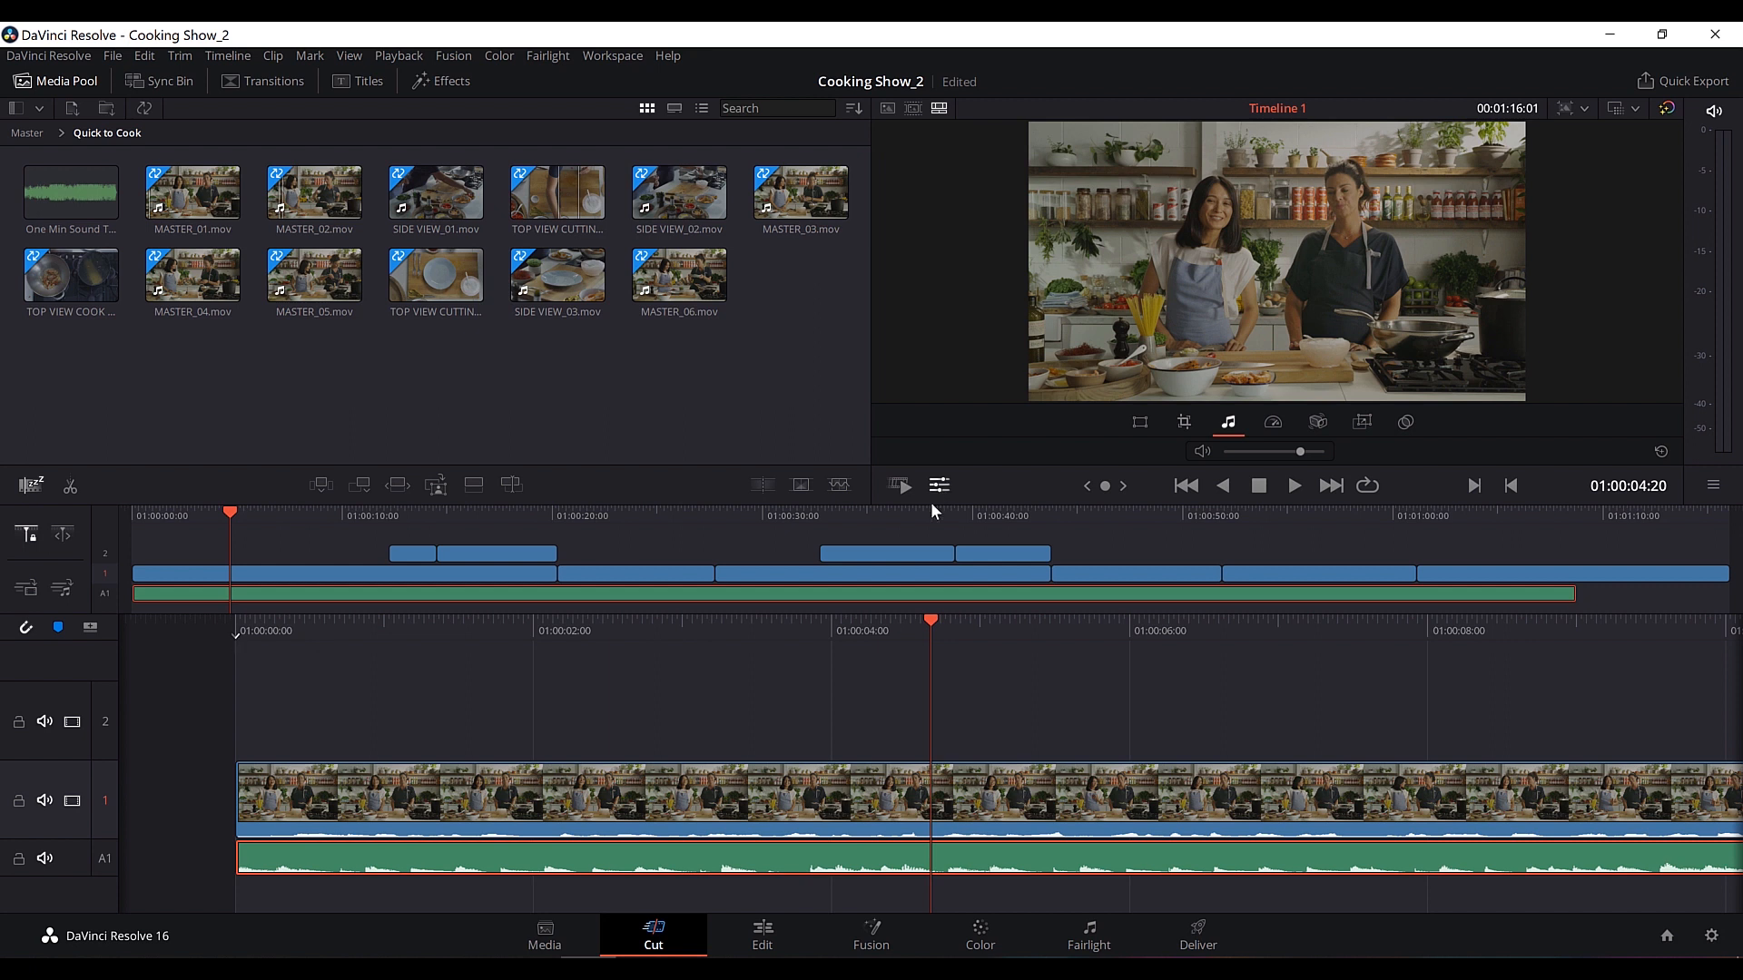
pyautogui.moveTo(236, 512); pyautogui.dragTo(140, 526)
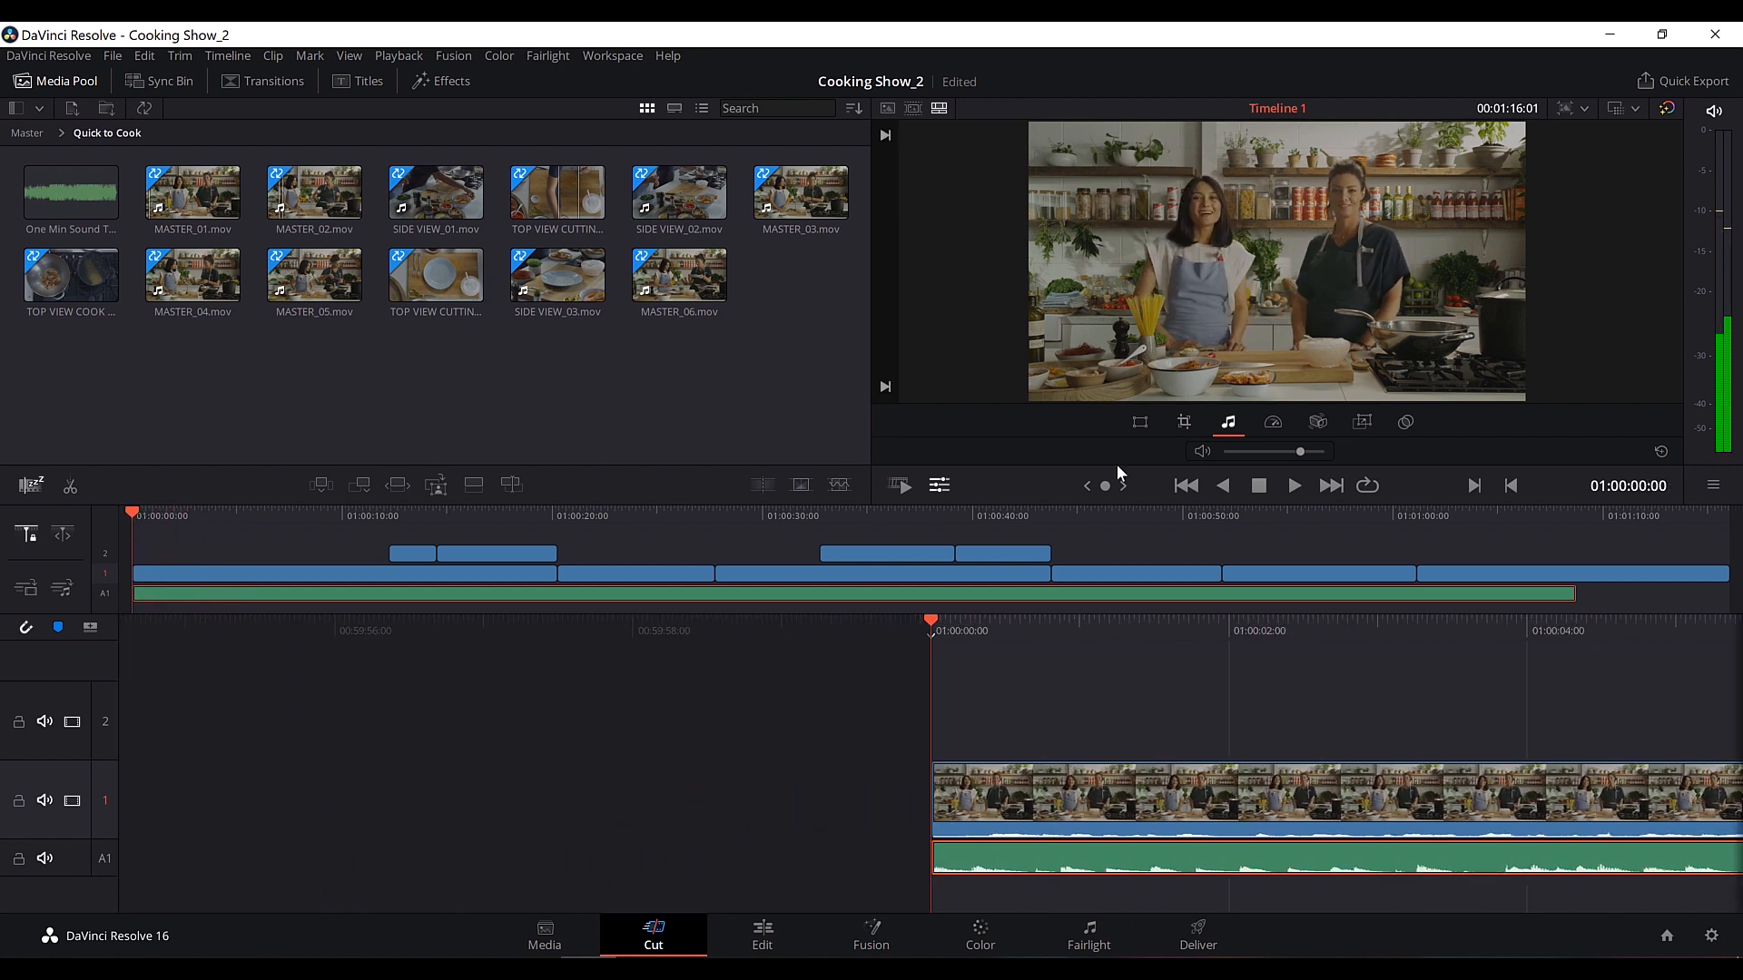
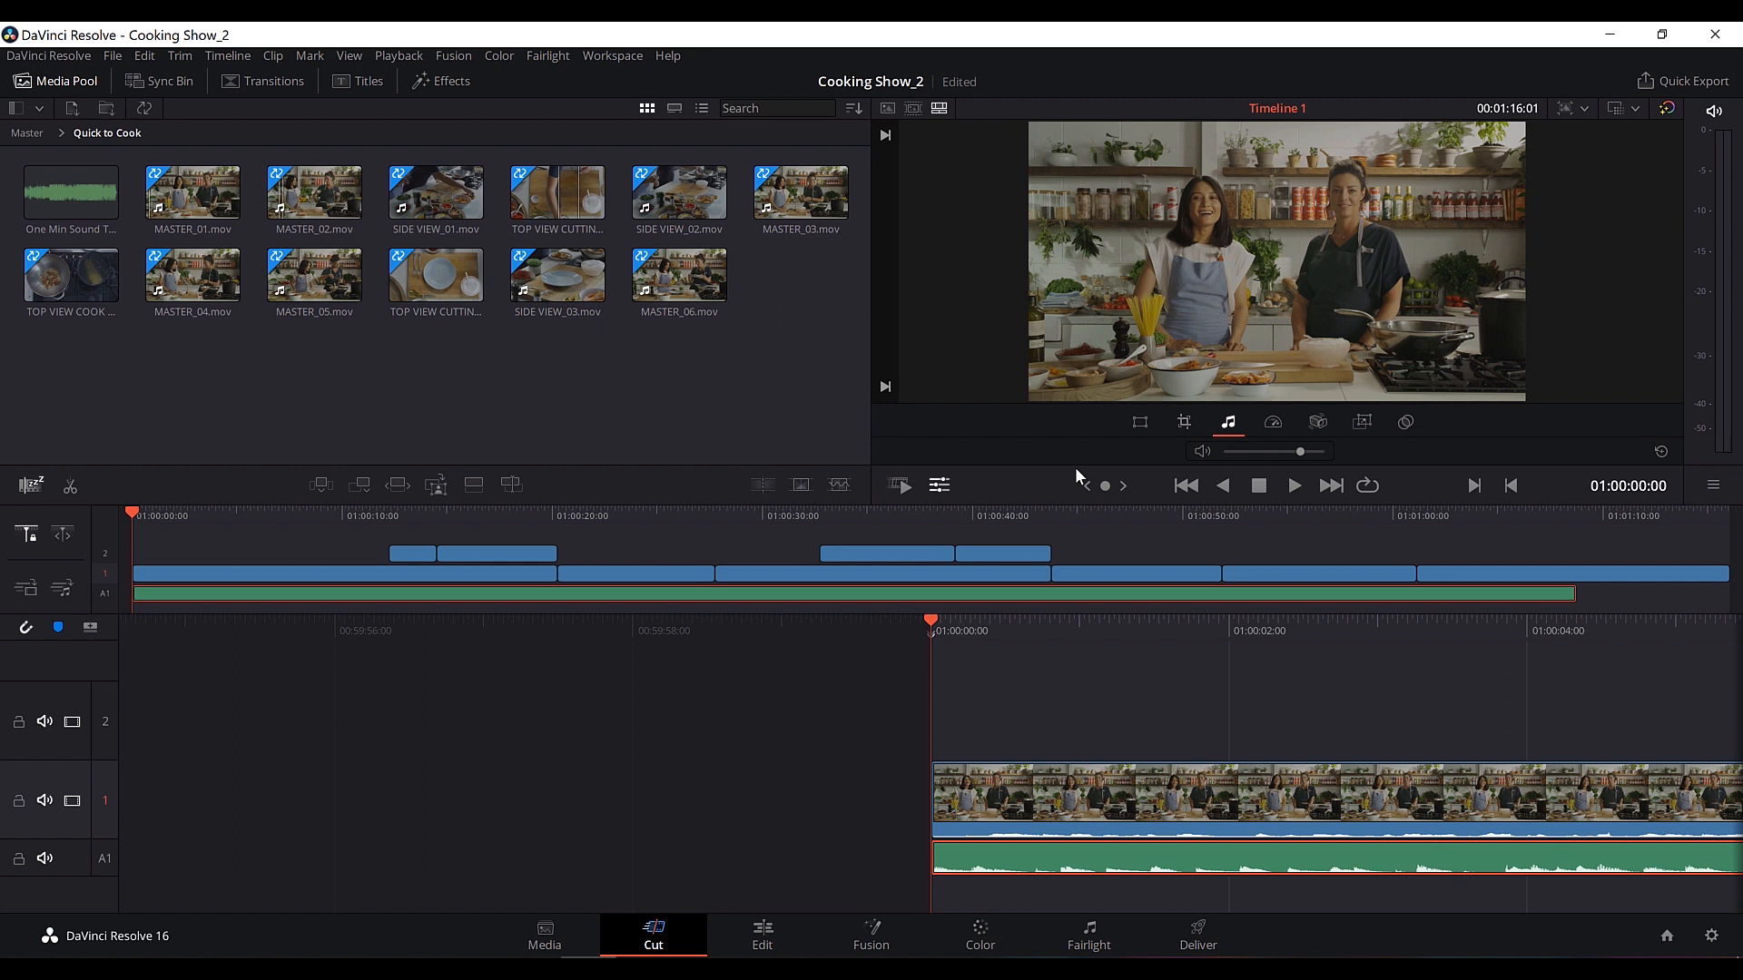
pyautogui.press('space')
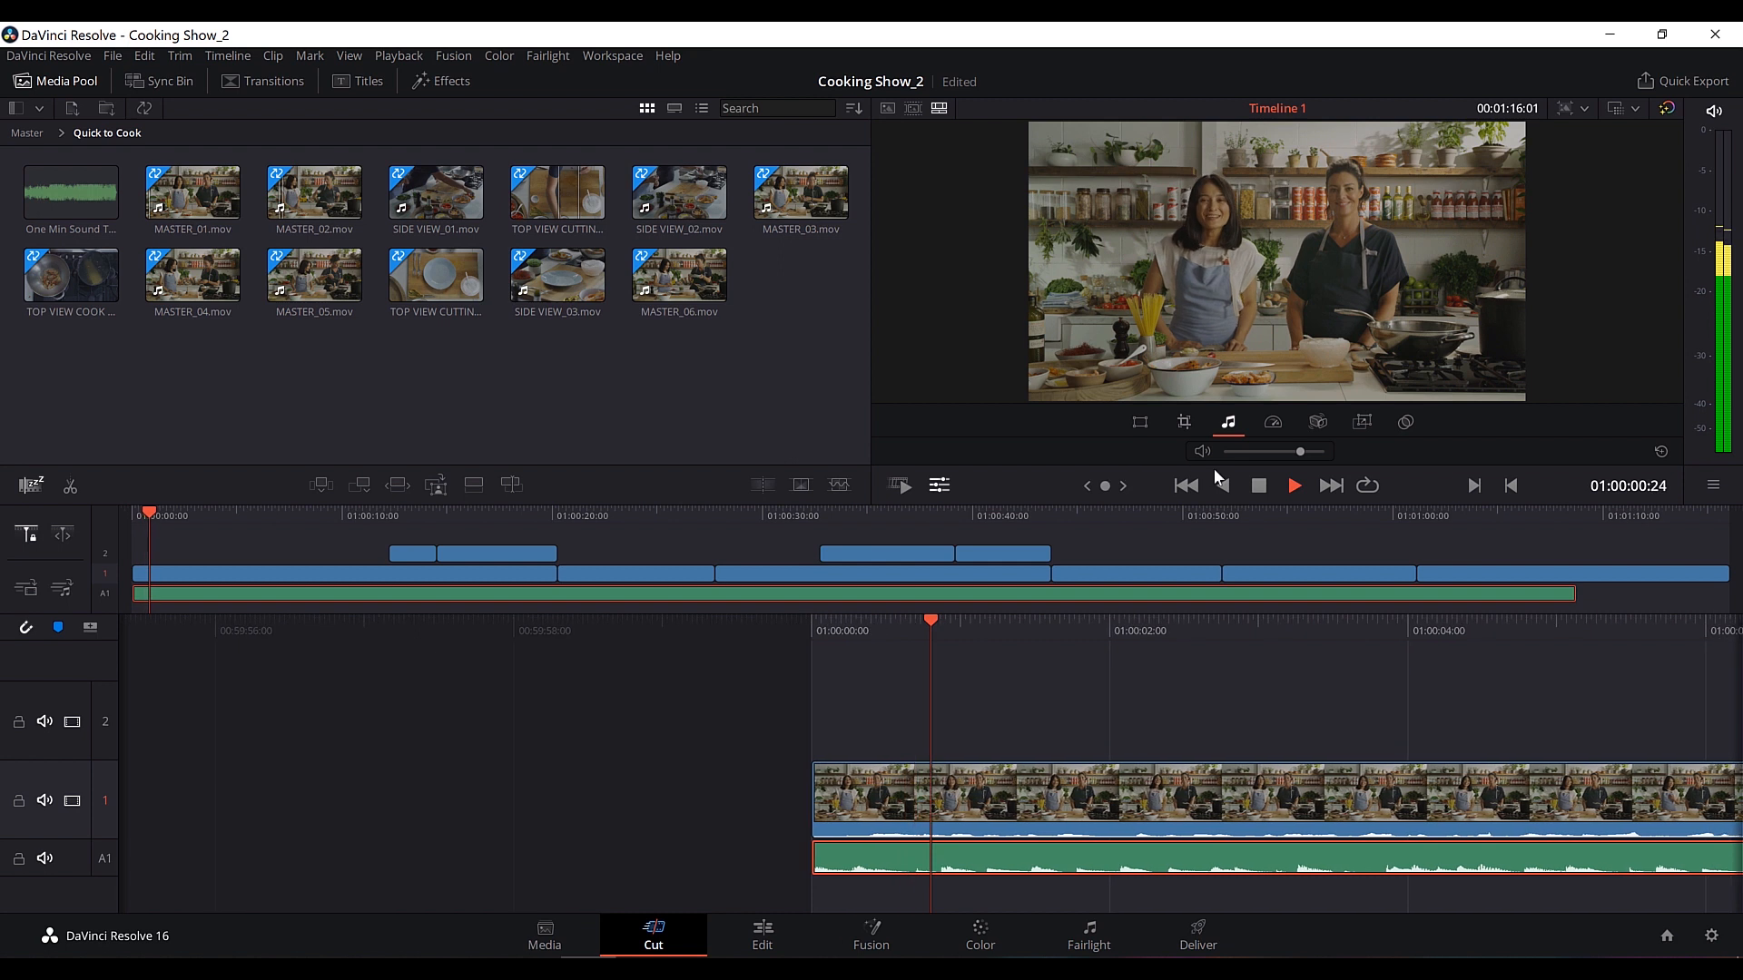
pyautogui.moveTo(1301, 452); pyautogui.dragTo(1280, 461)
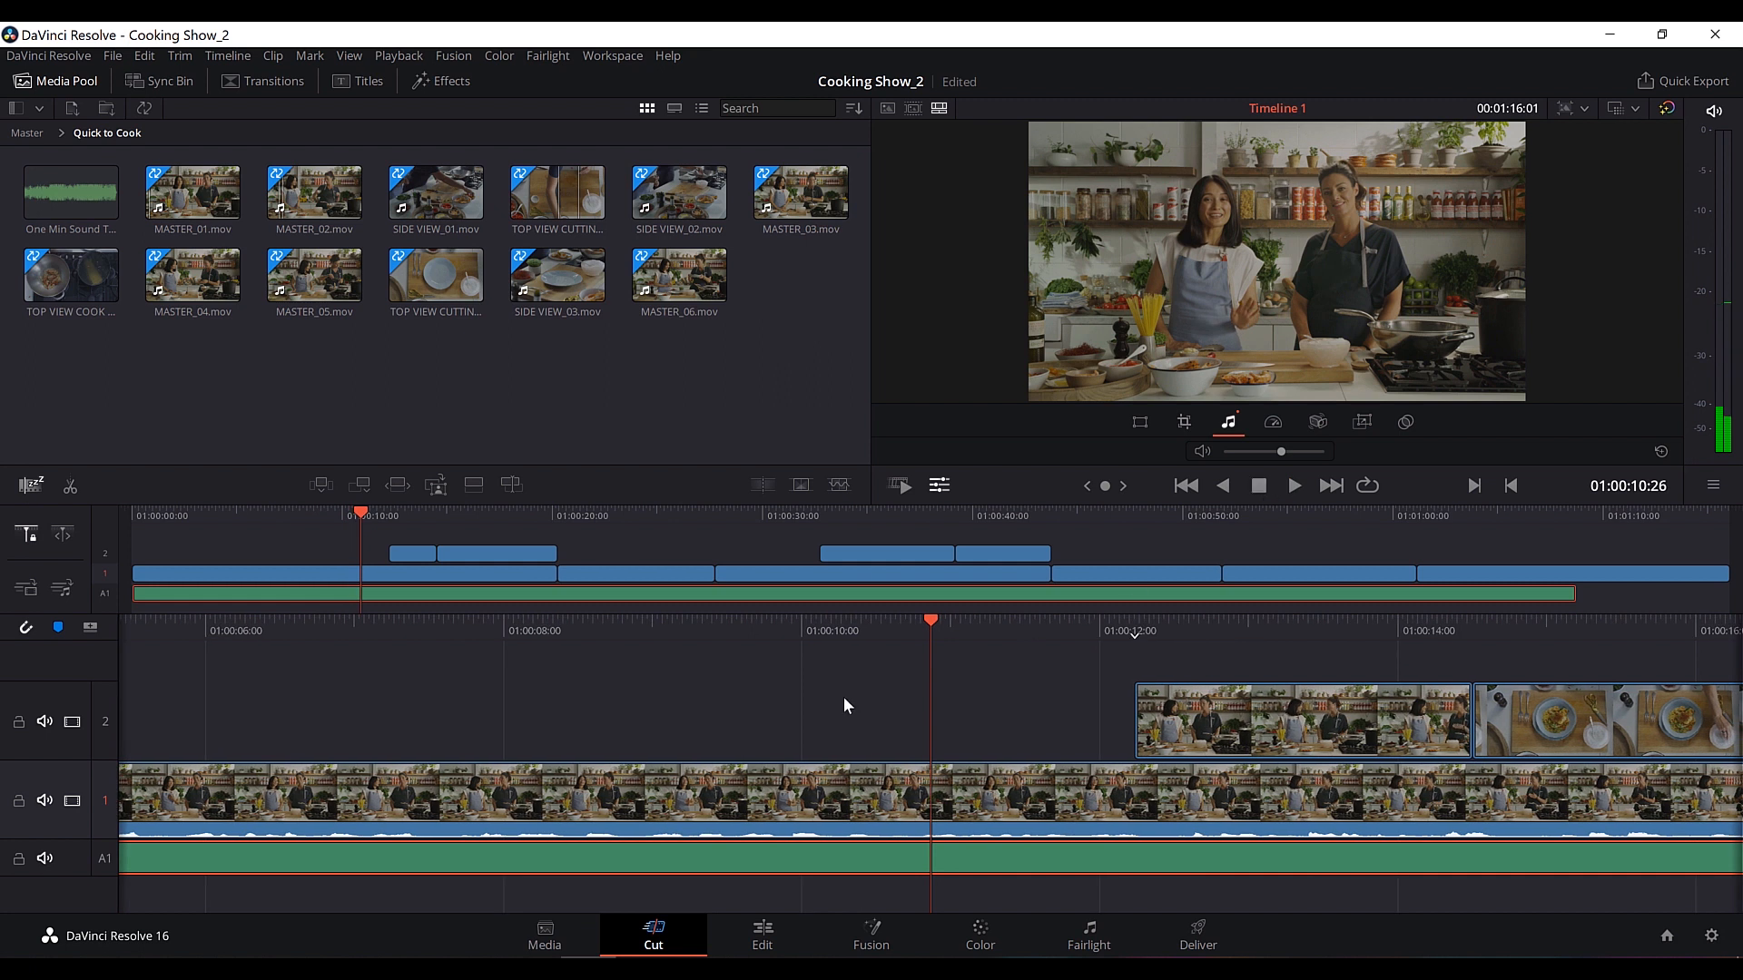
# Save the project and play back from about 01:00:31 across the start of the track 2 overlay at 01:00:32:22.
pyautogui.click(813, 965)
pyautogui.click(930, 379)
pyautogui.hotkey('ctrl', 's')
pyautogui.moveTo(731, 514); pyautogui.dragTo(790, 510)
pyautogui.press('space')
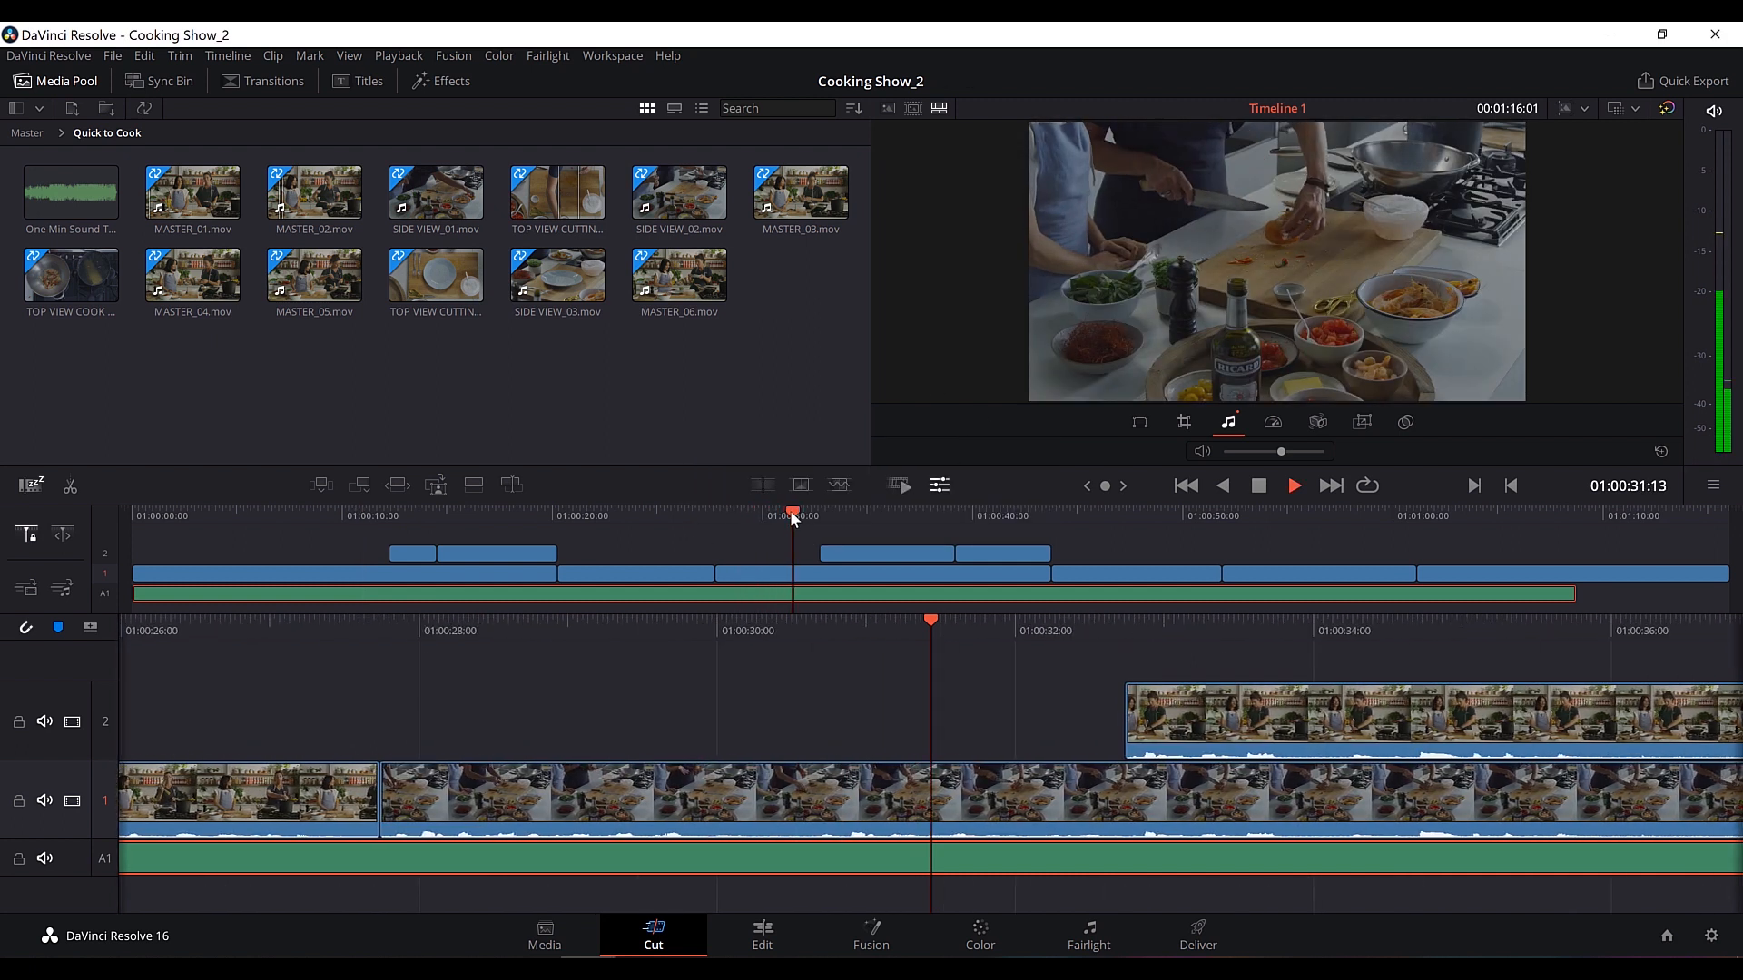
pyautogui.press('space')
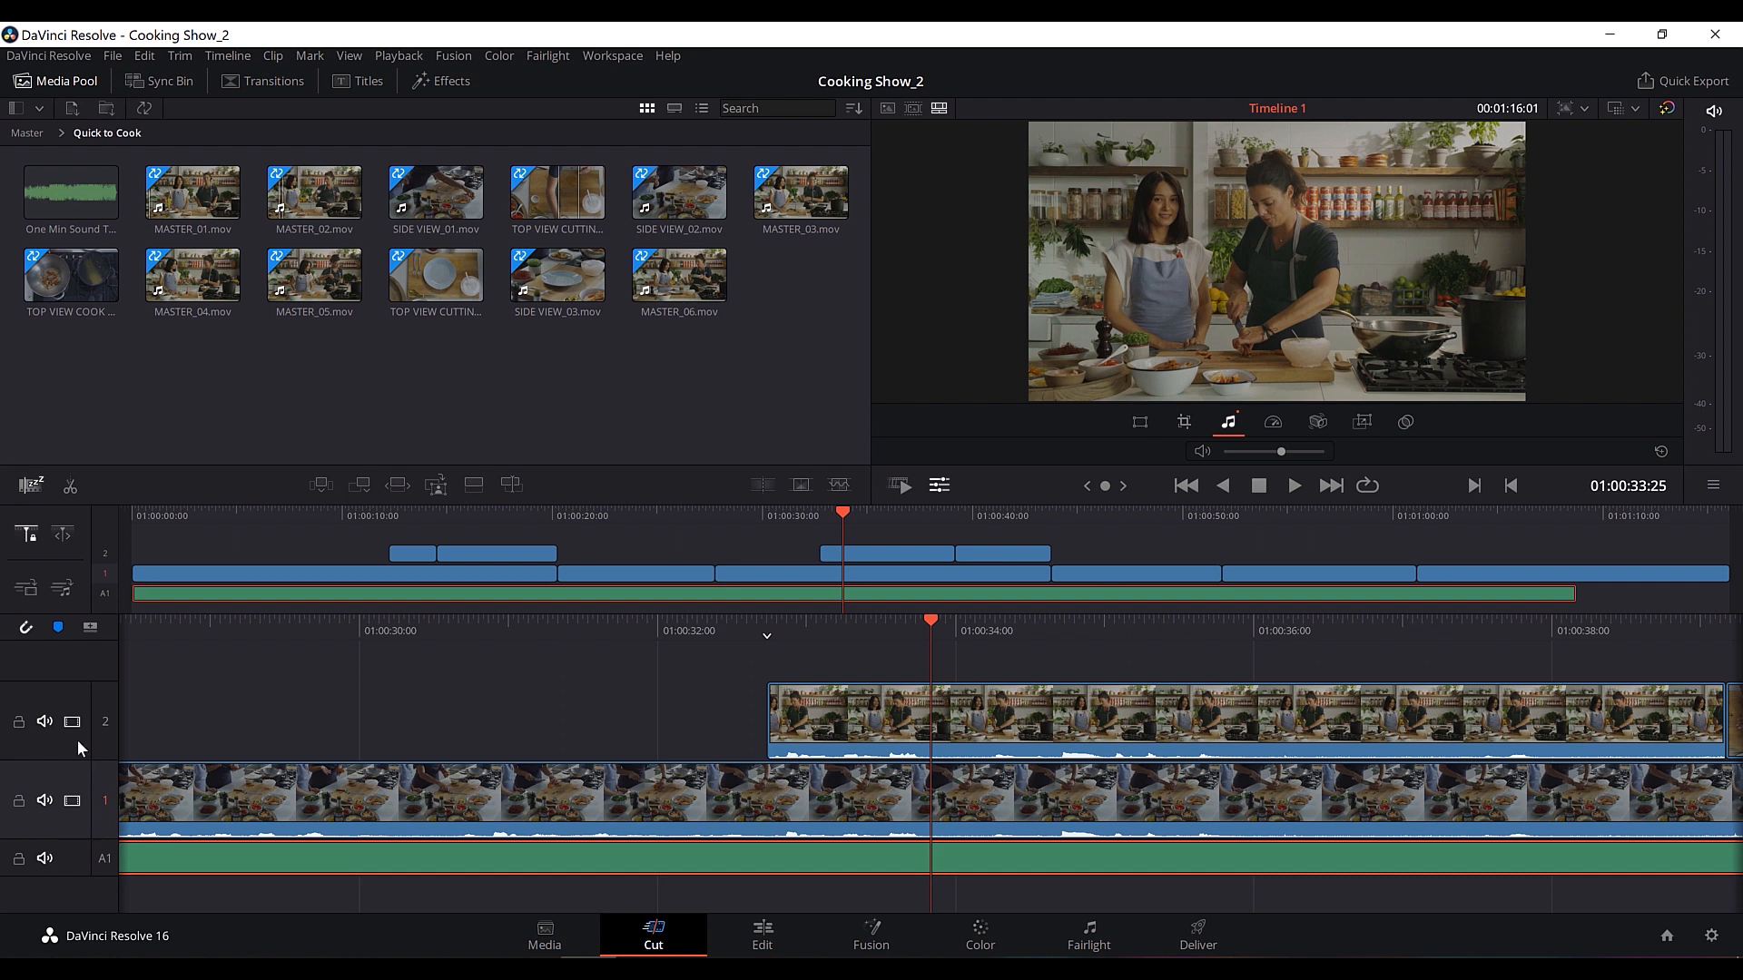
# Try muting all of track 2 and play back across the overlay at 01:00:32:22.
pyautogui.click(44, 721)
pyautogui.click(793, 508)
pyautogui.press('space')
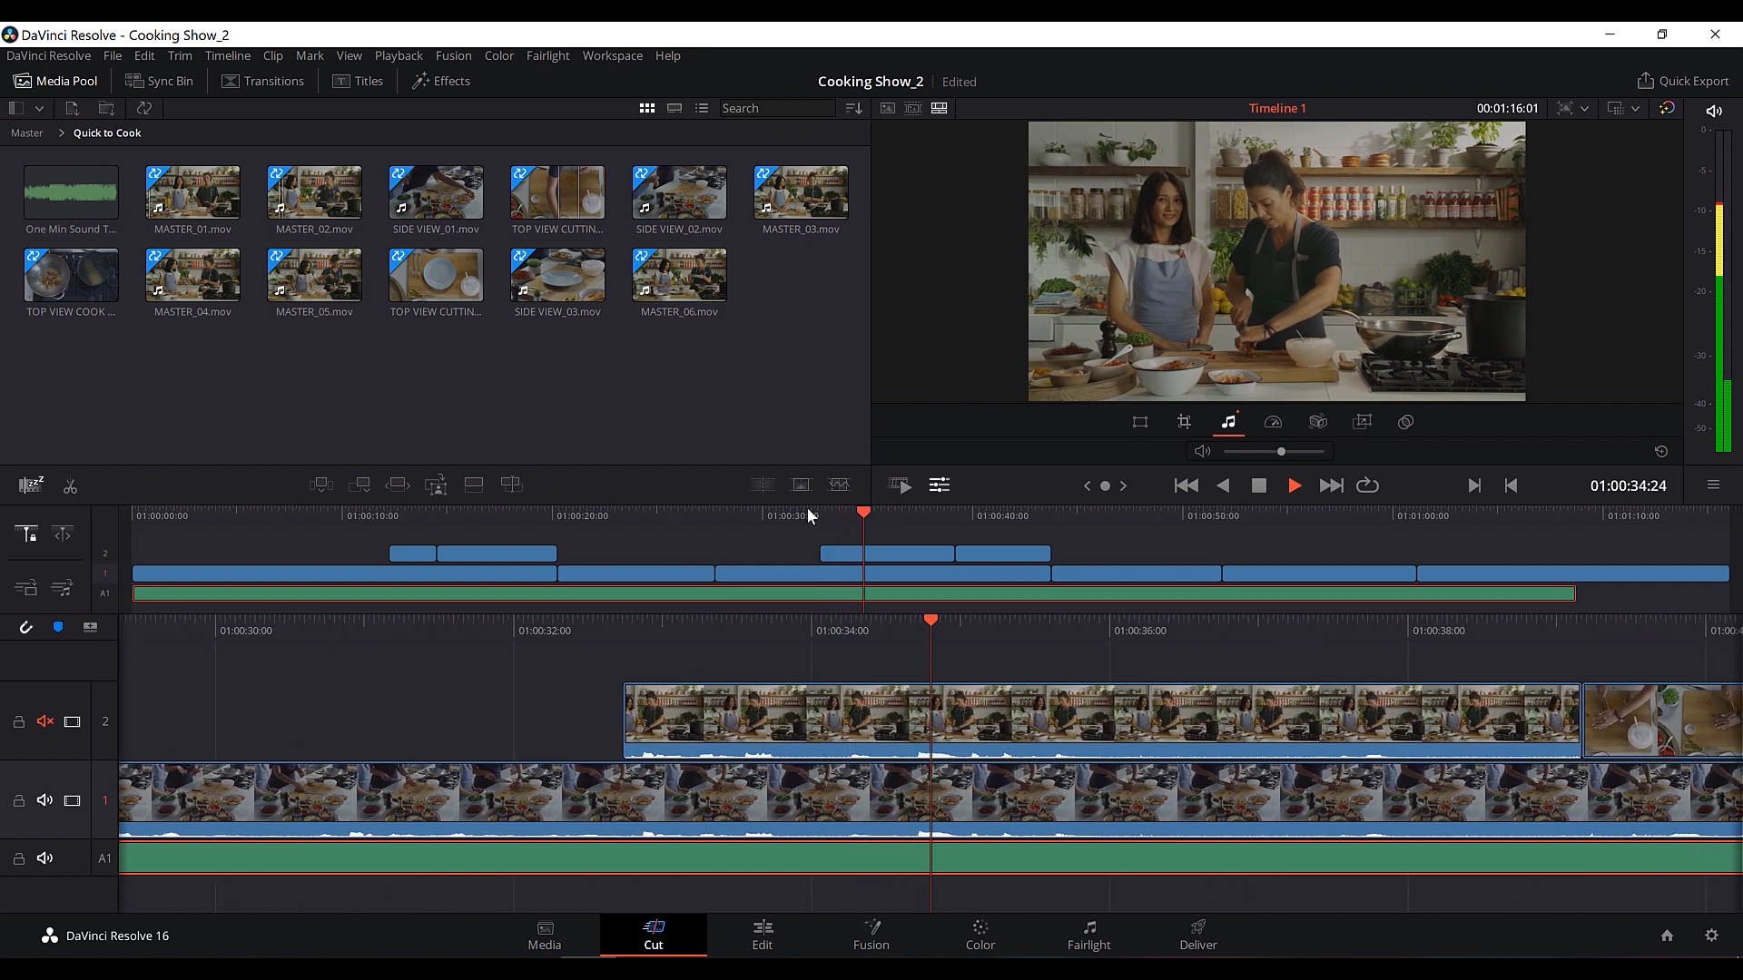
pyautogui.press('space')
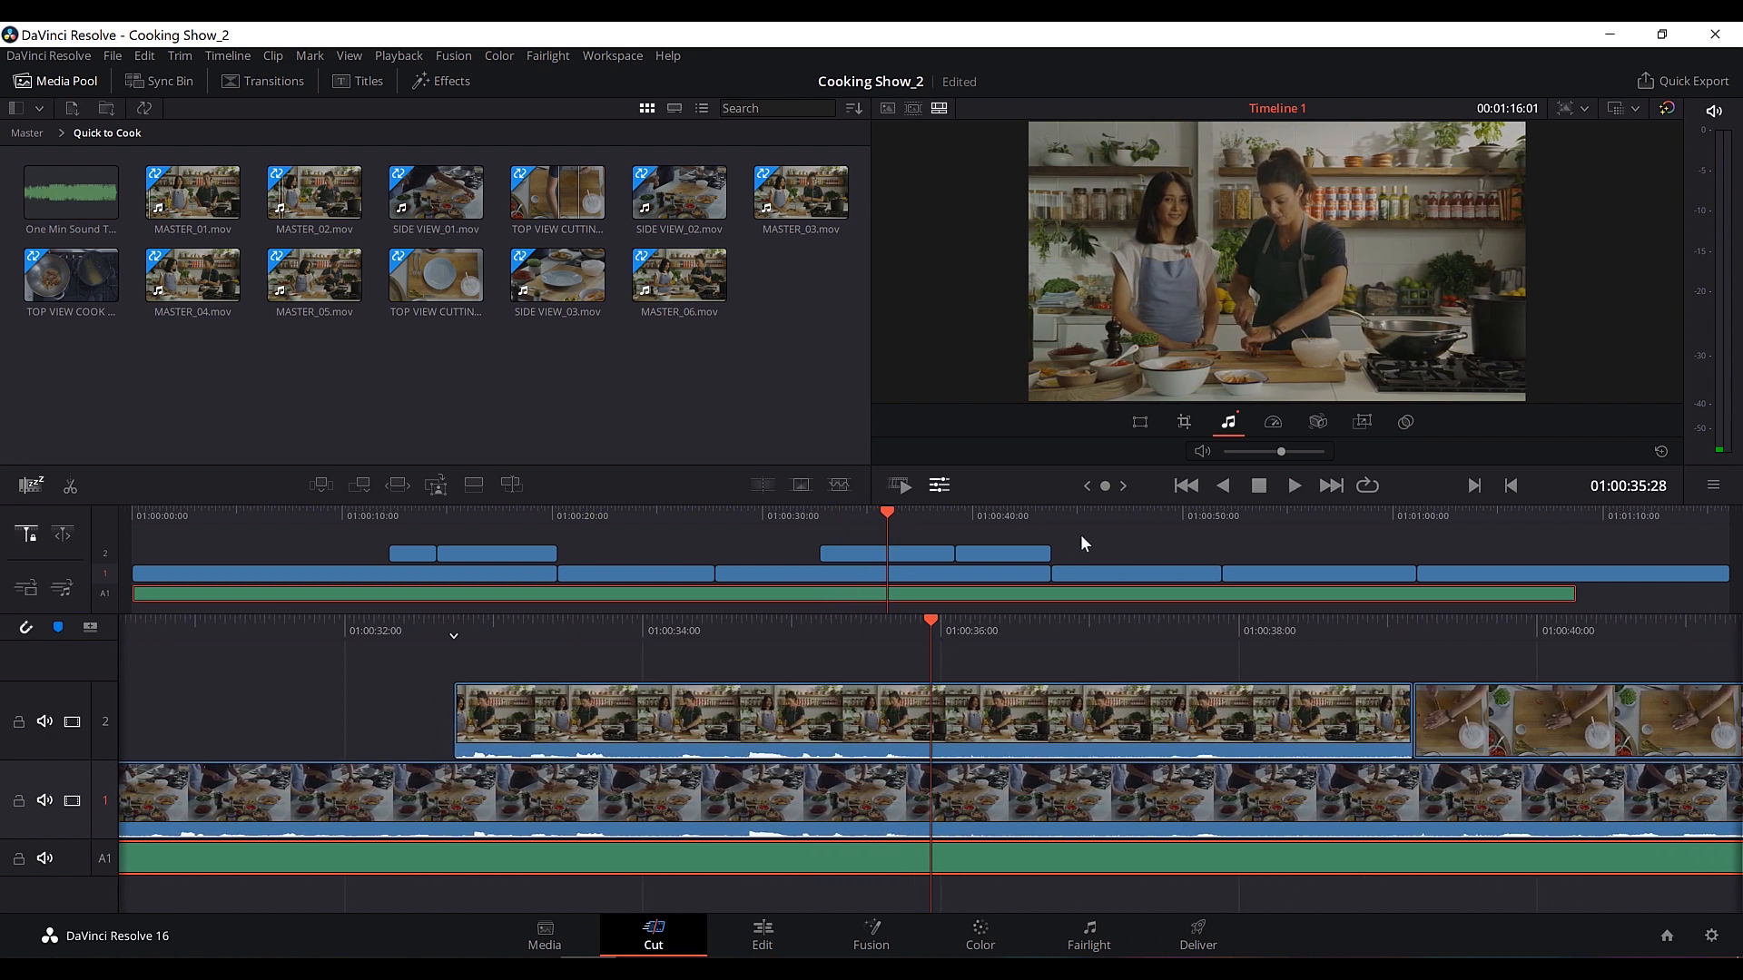
# Mute the audio of the two adjacent track 2 overlays starting at 01:00:32:22 and play back from about 01:00:31.
pyautogui.moveTo(1057, 538); pyautogui.dragTo(937, 550)
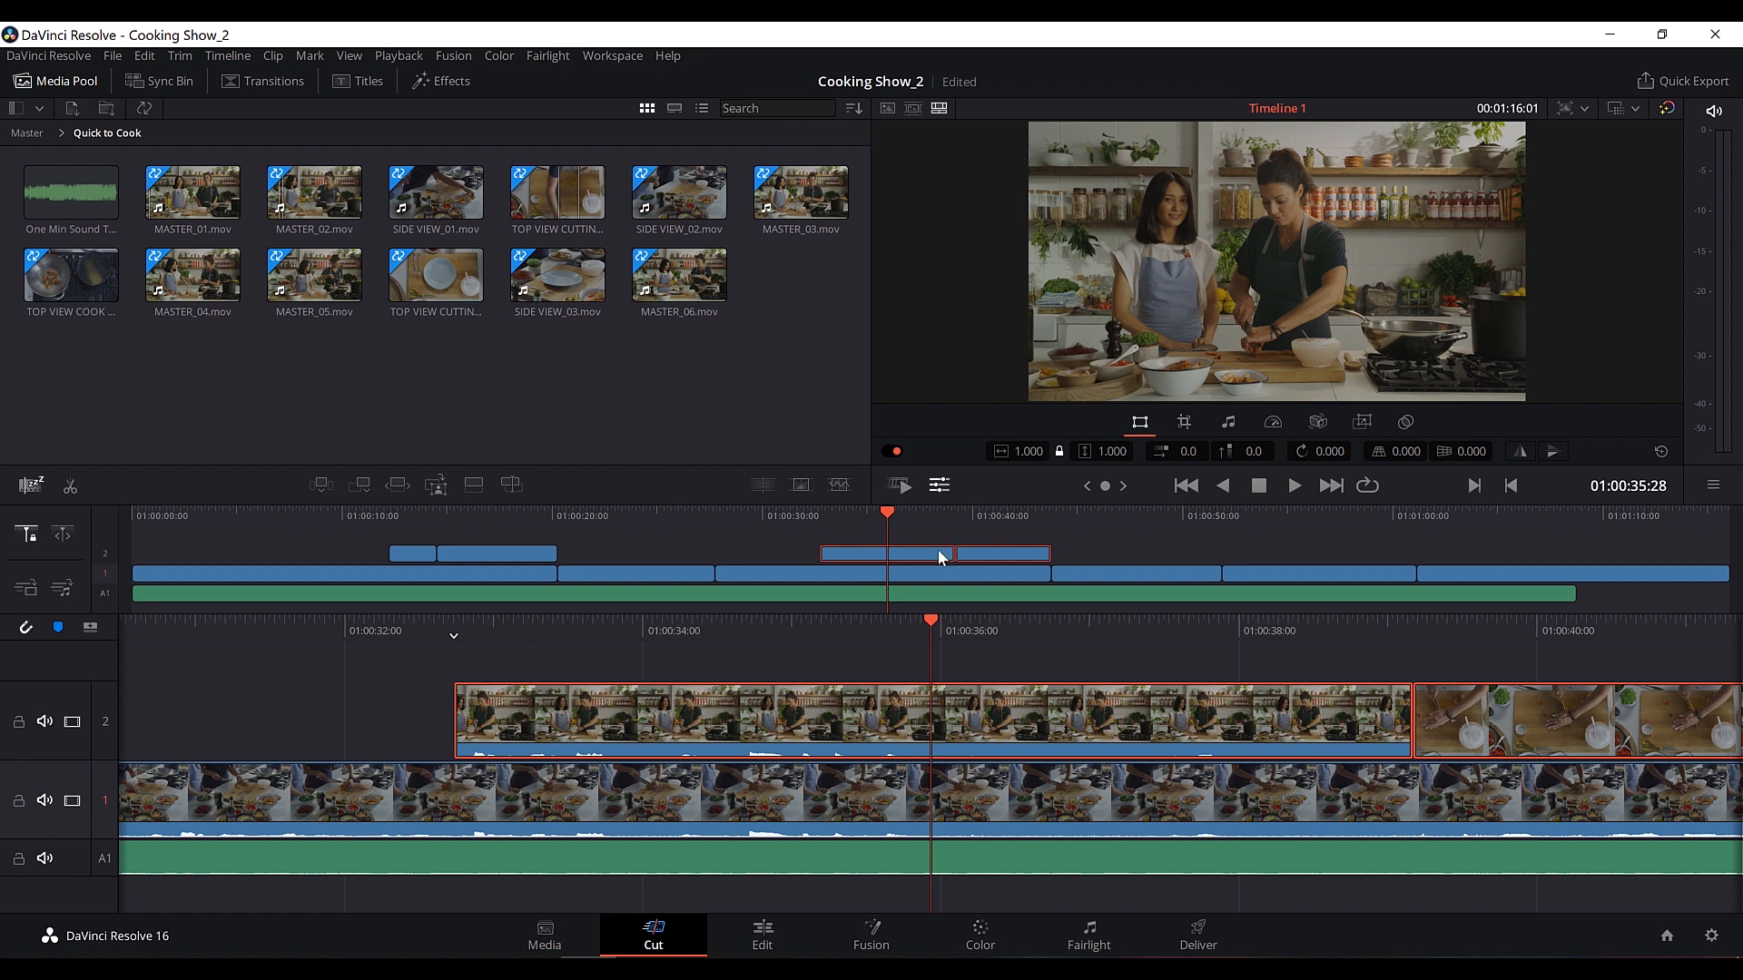
pyautogui.rightClick(884, 712)
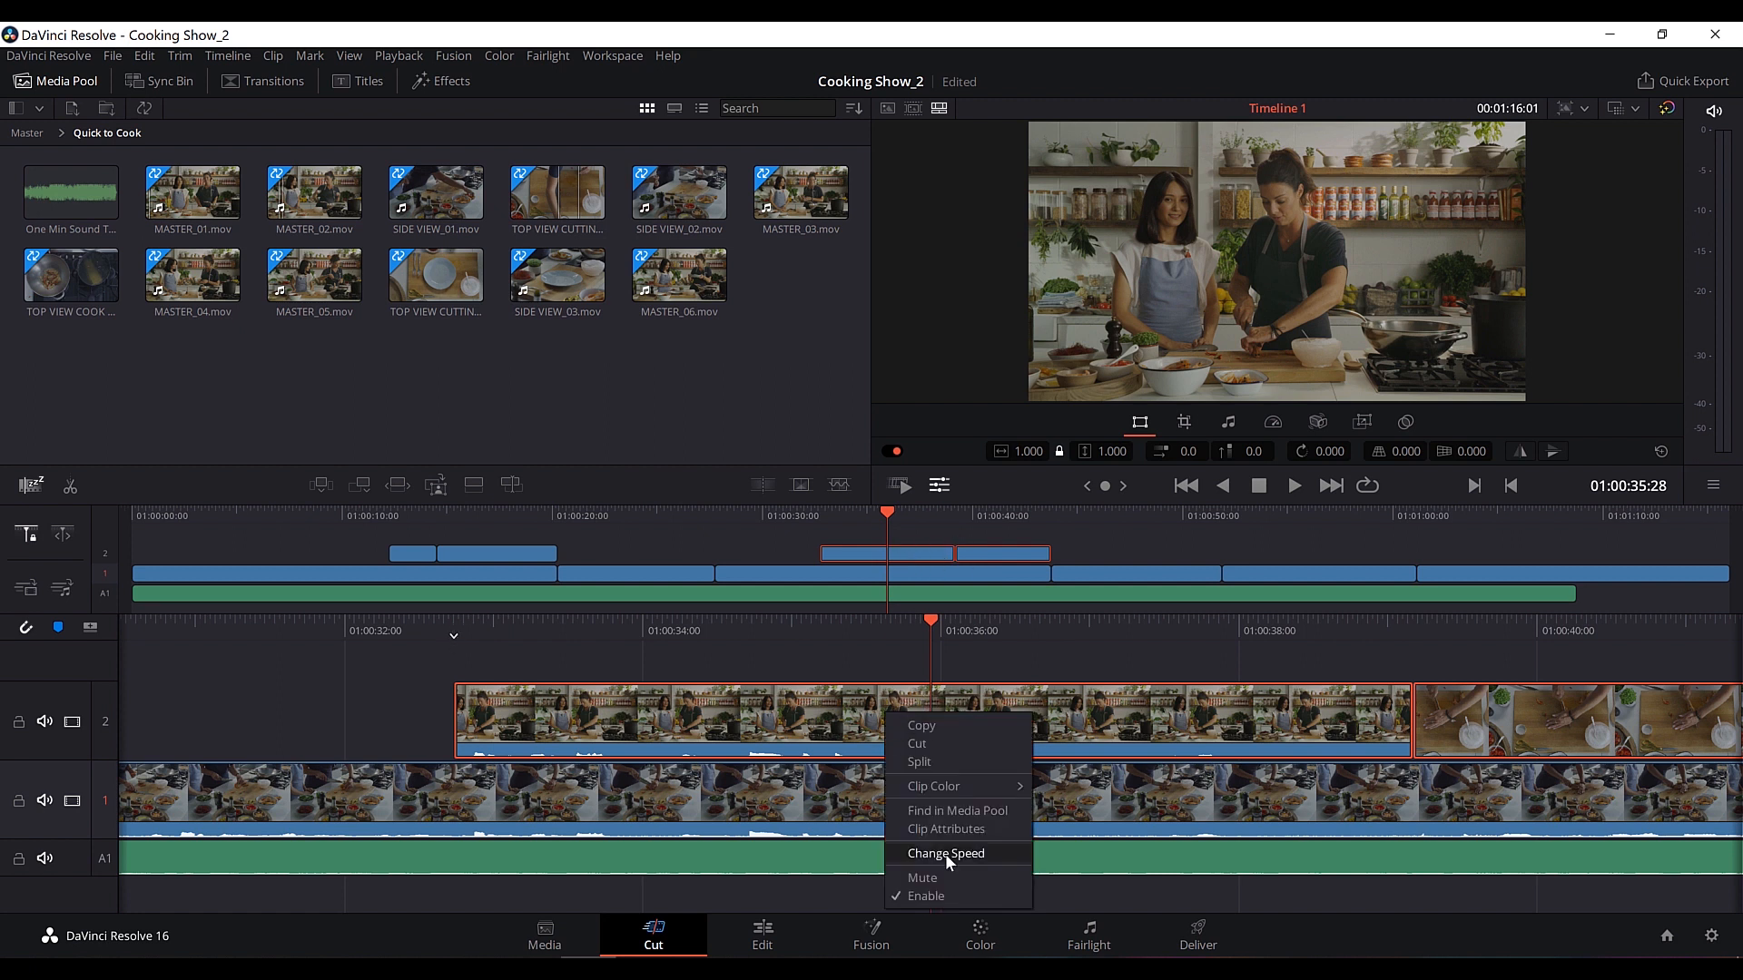
pyautogui.click(935, 877)
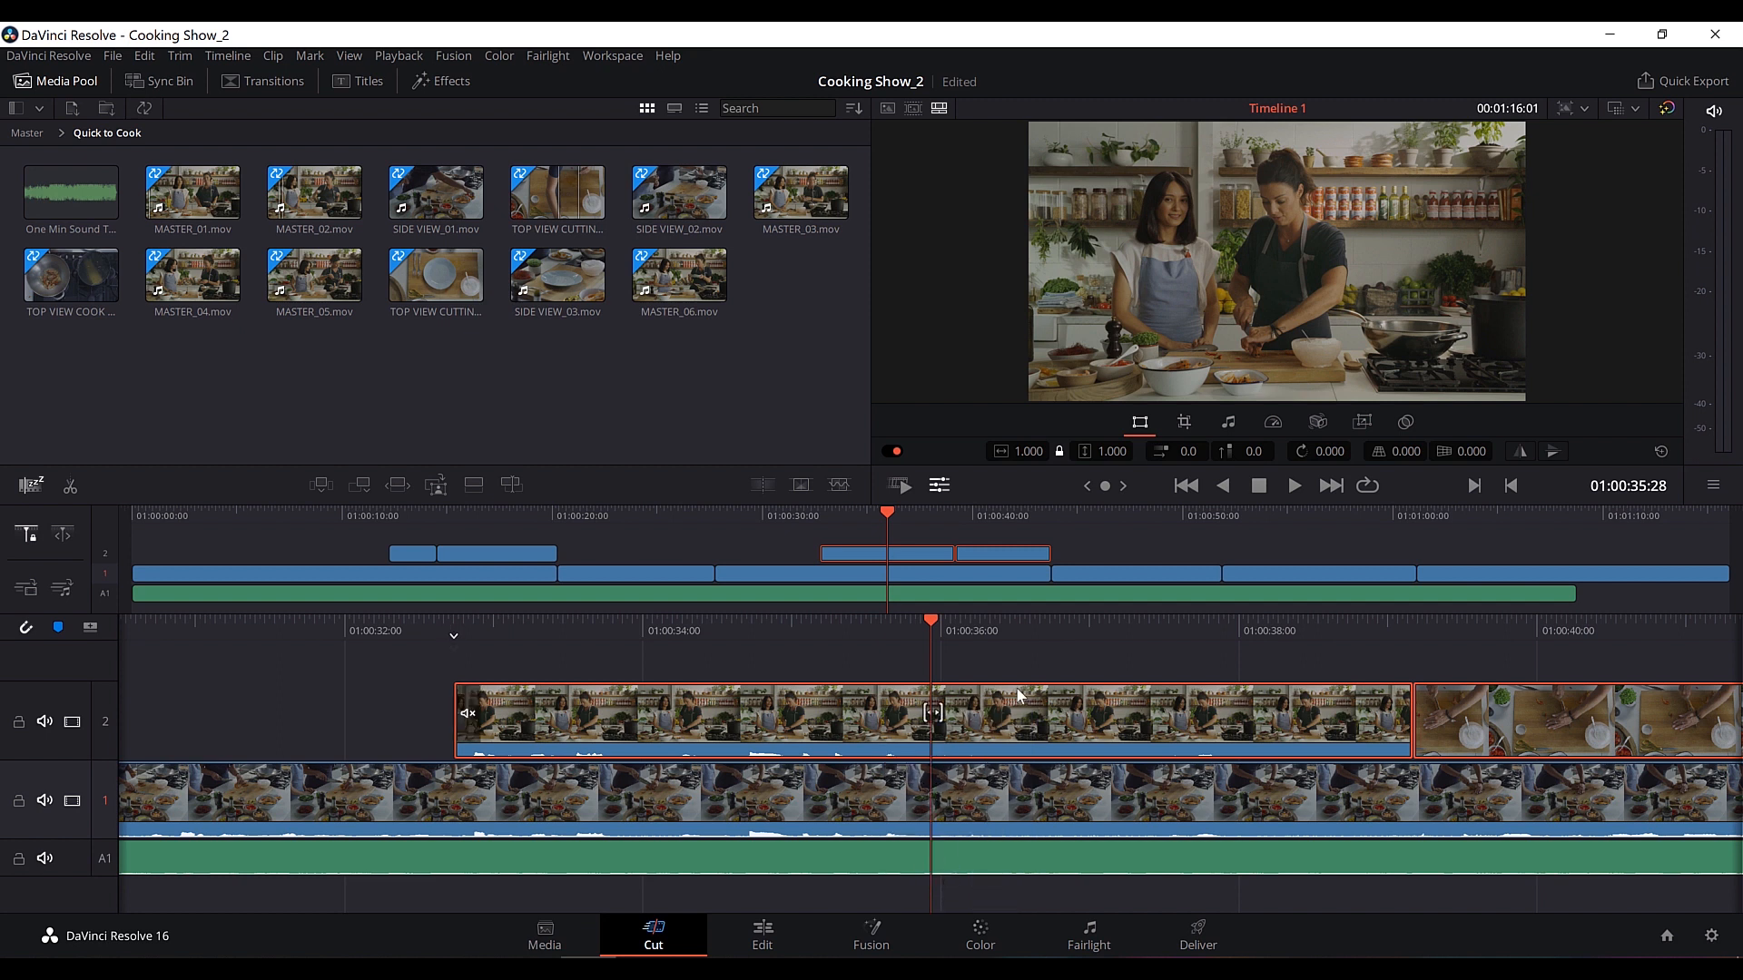
pyautogui.click(817, 515)
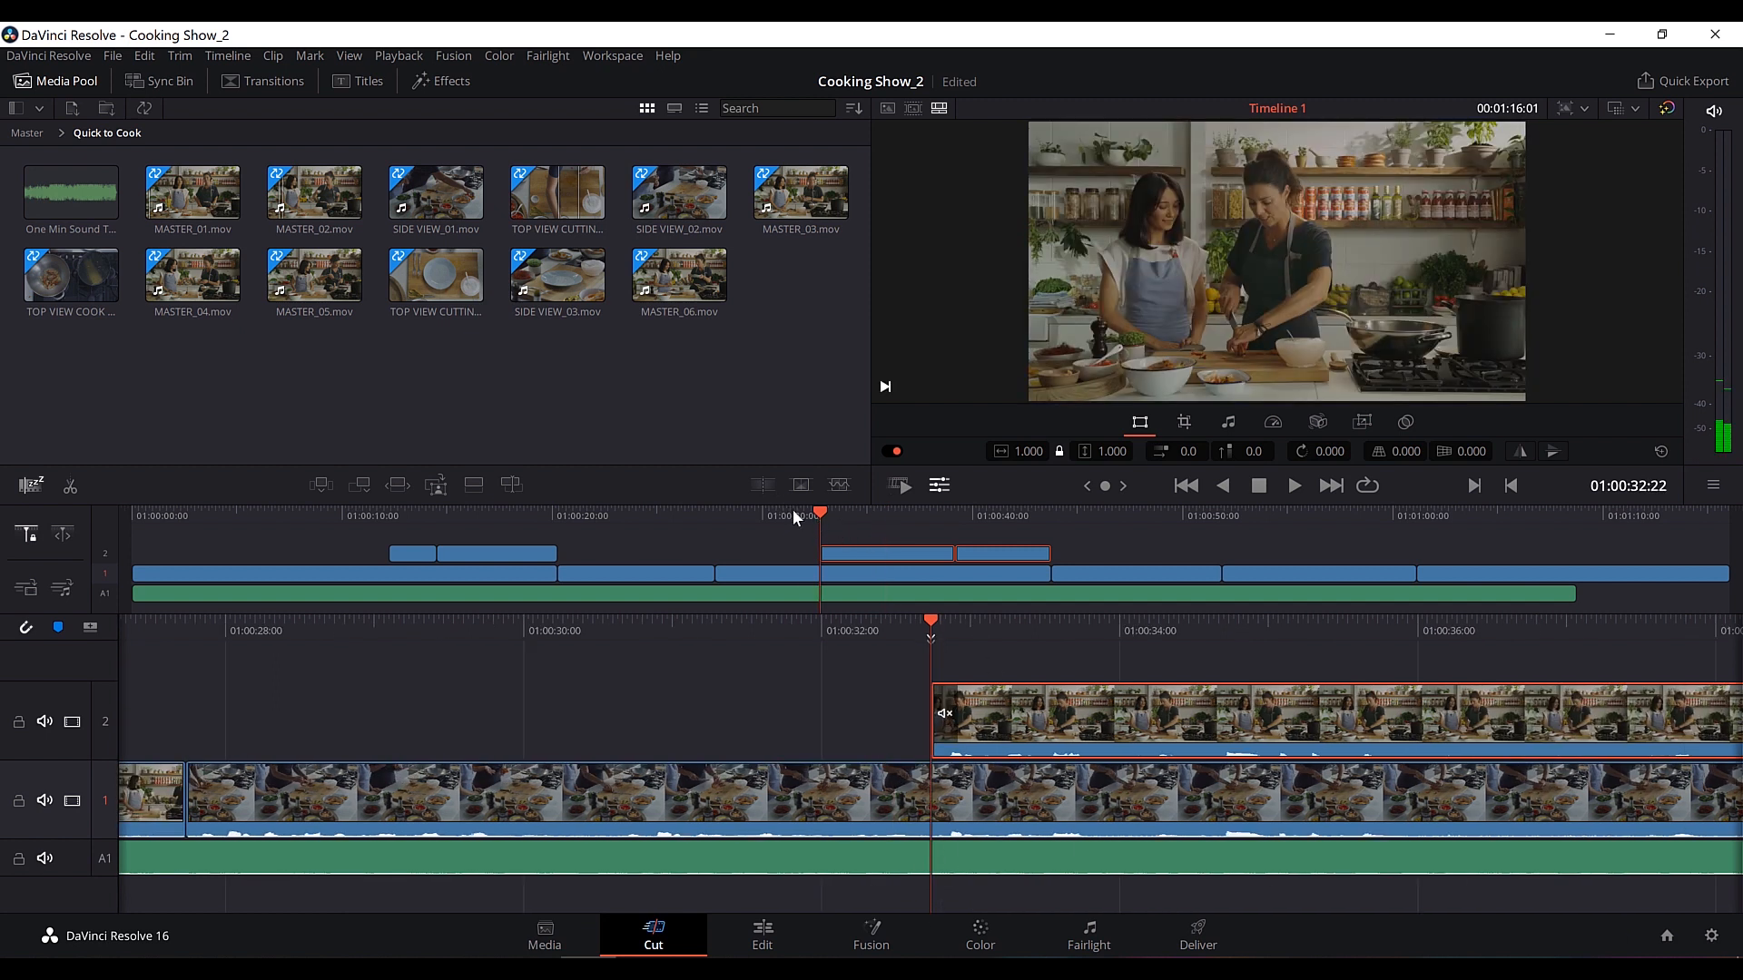
pyautogui.click(792, 509)
pyautogui.press('space')
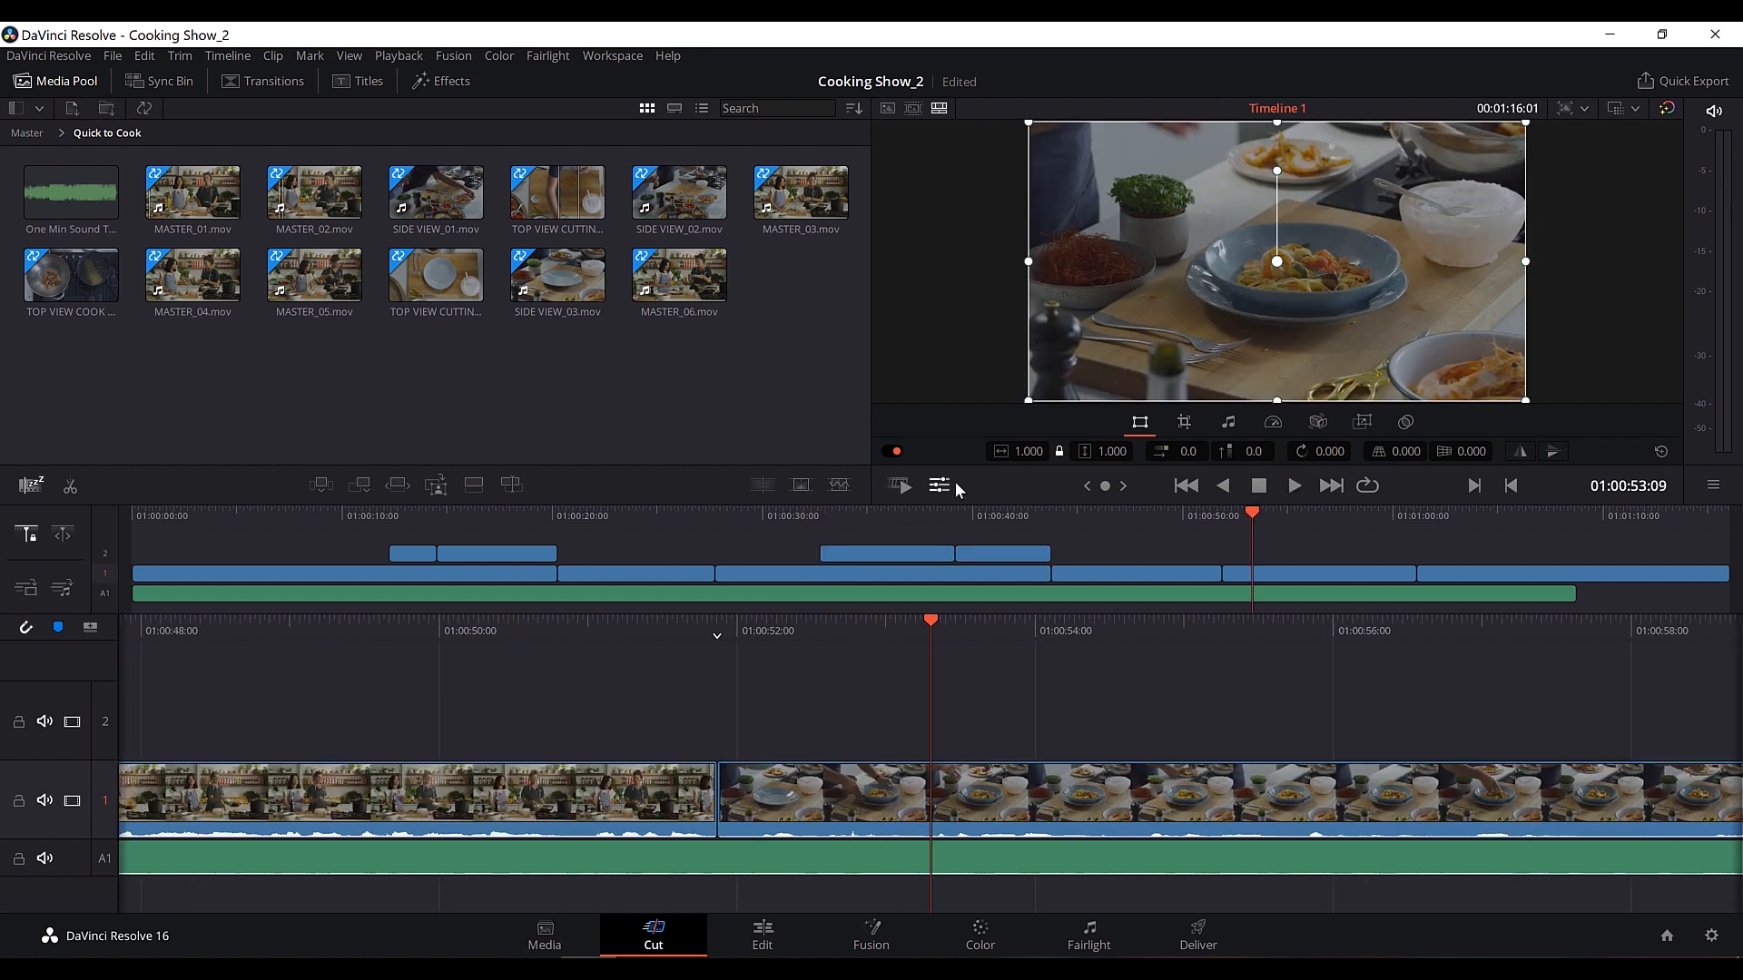
# Hide the clip tools, add a dissolve at the track 1 edit at 01:01:01:04 and play back across it.
pyautogui.click(942, 486)
pyautogui.moveTo(1257, 511); pyautogui.dragTo(1406, 515)
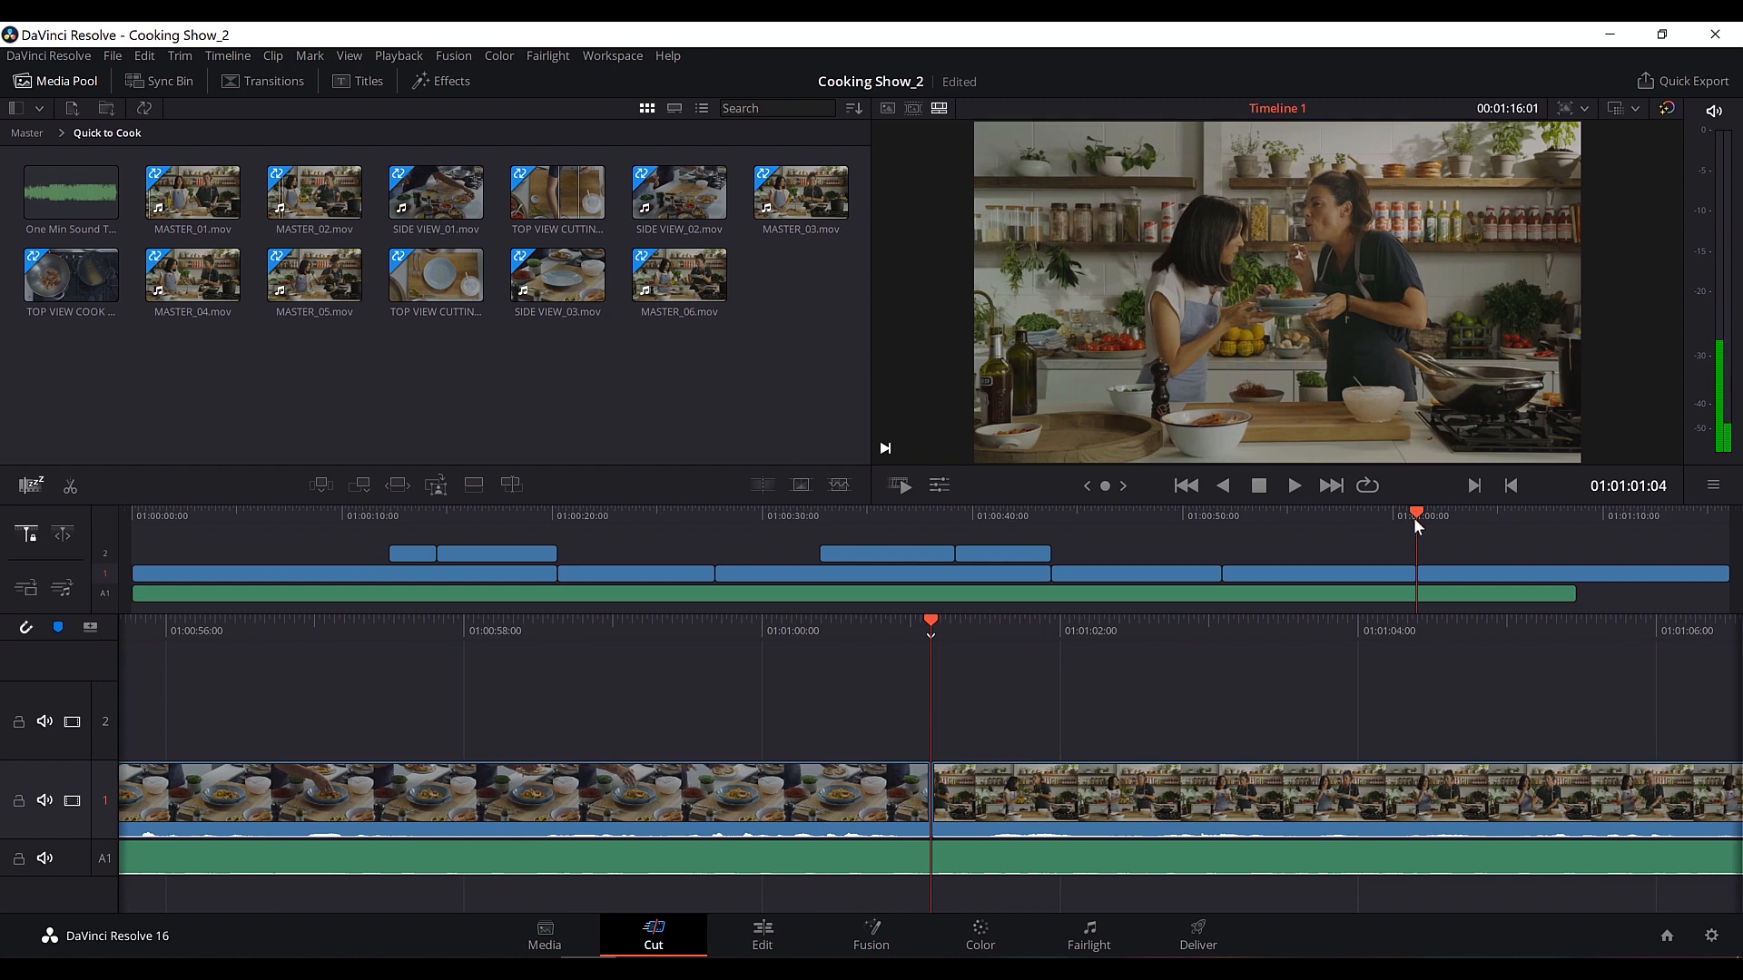
pyautogui.moveTo(944, 650); pyautogui.dragTo(869, 651)
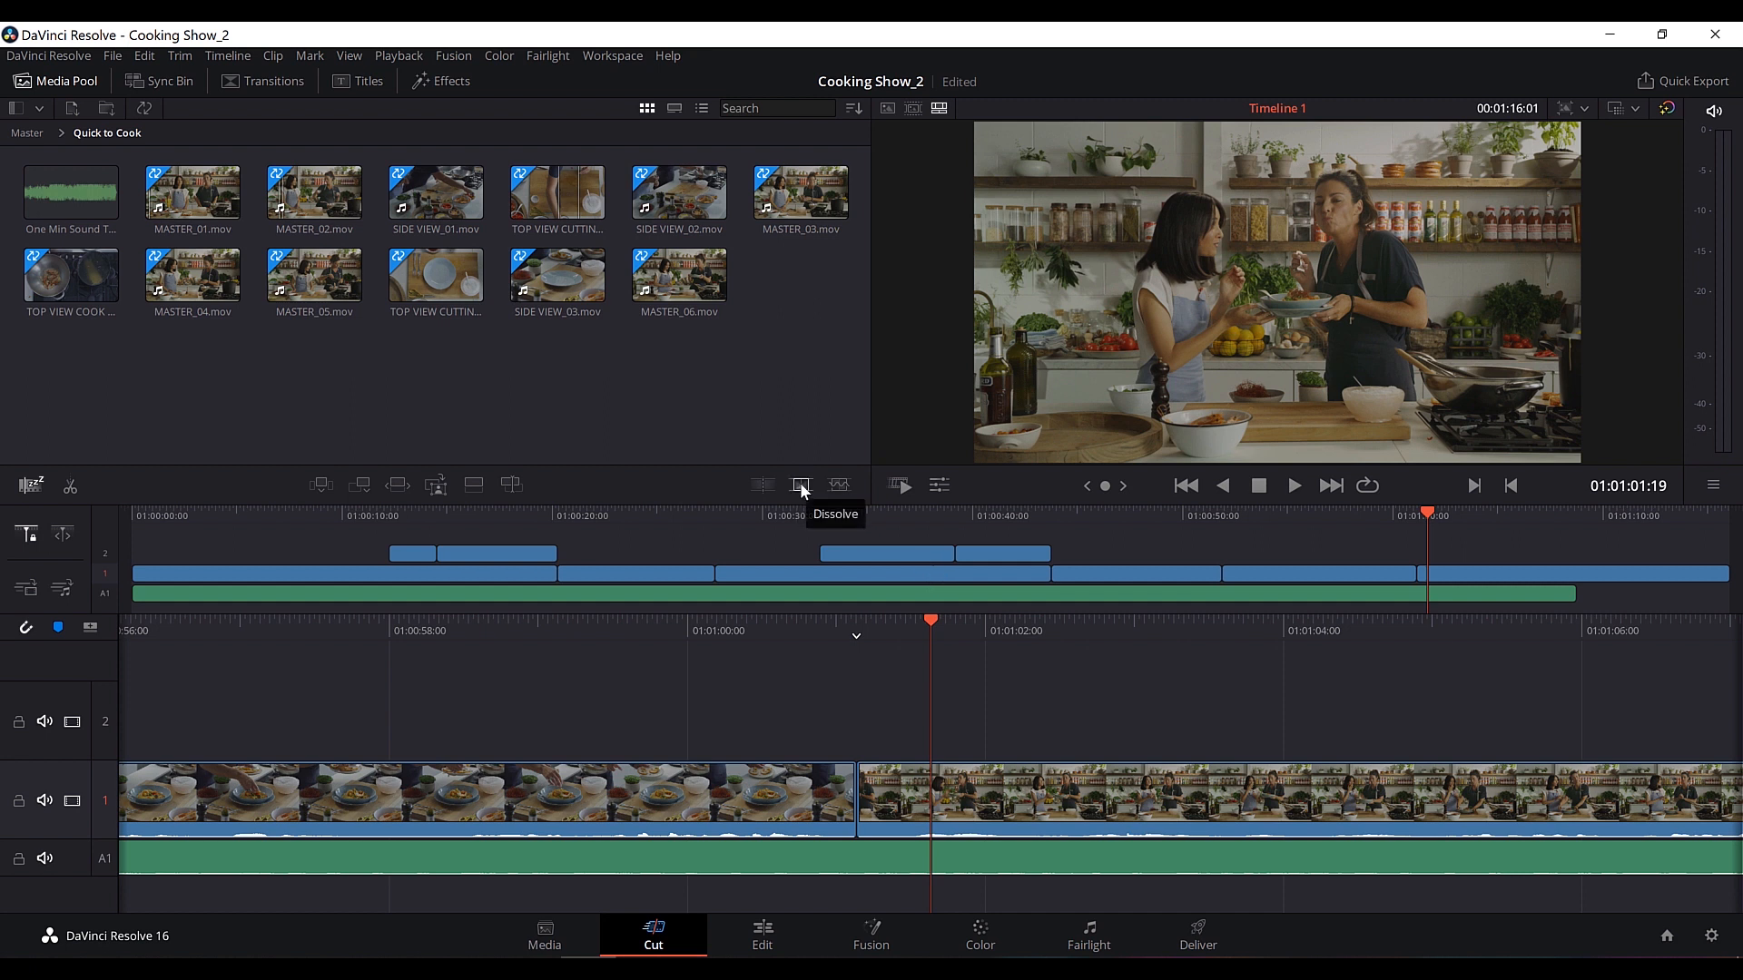
pyautogui.click(801, 486)
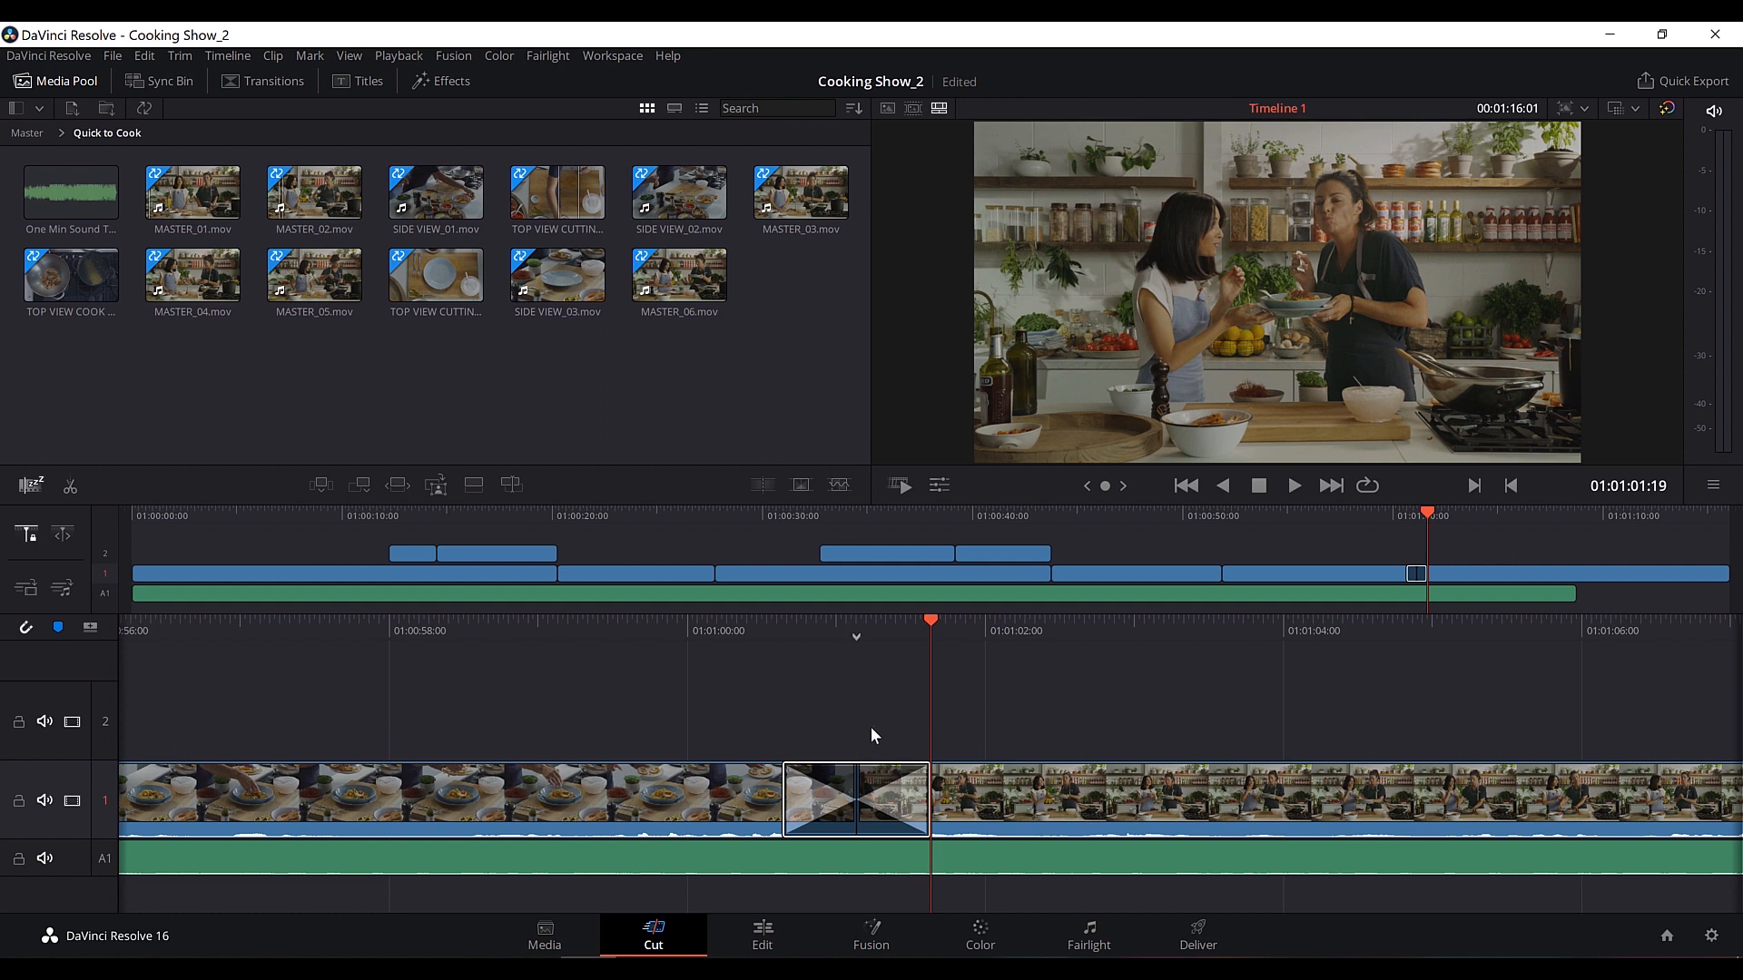
pyautogui.moveTo(750, 631); pyautogui.dragTo(920, 619)
pyautogui.press('space')
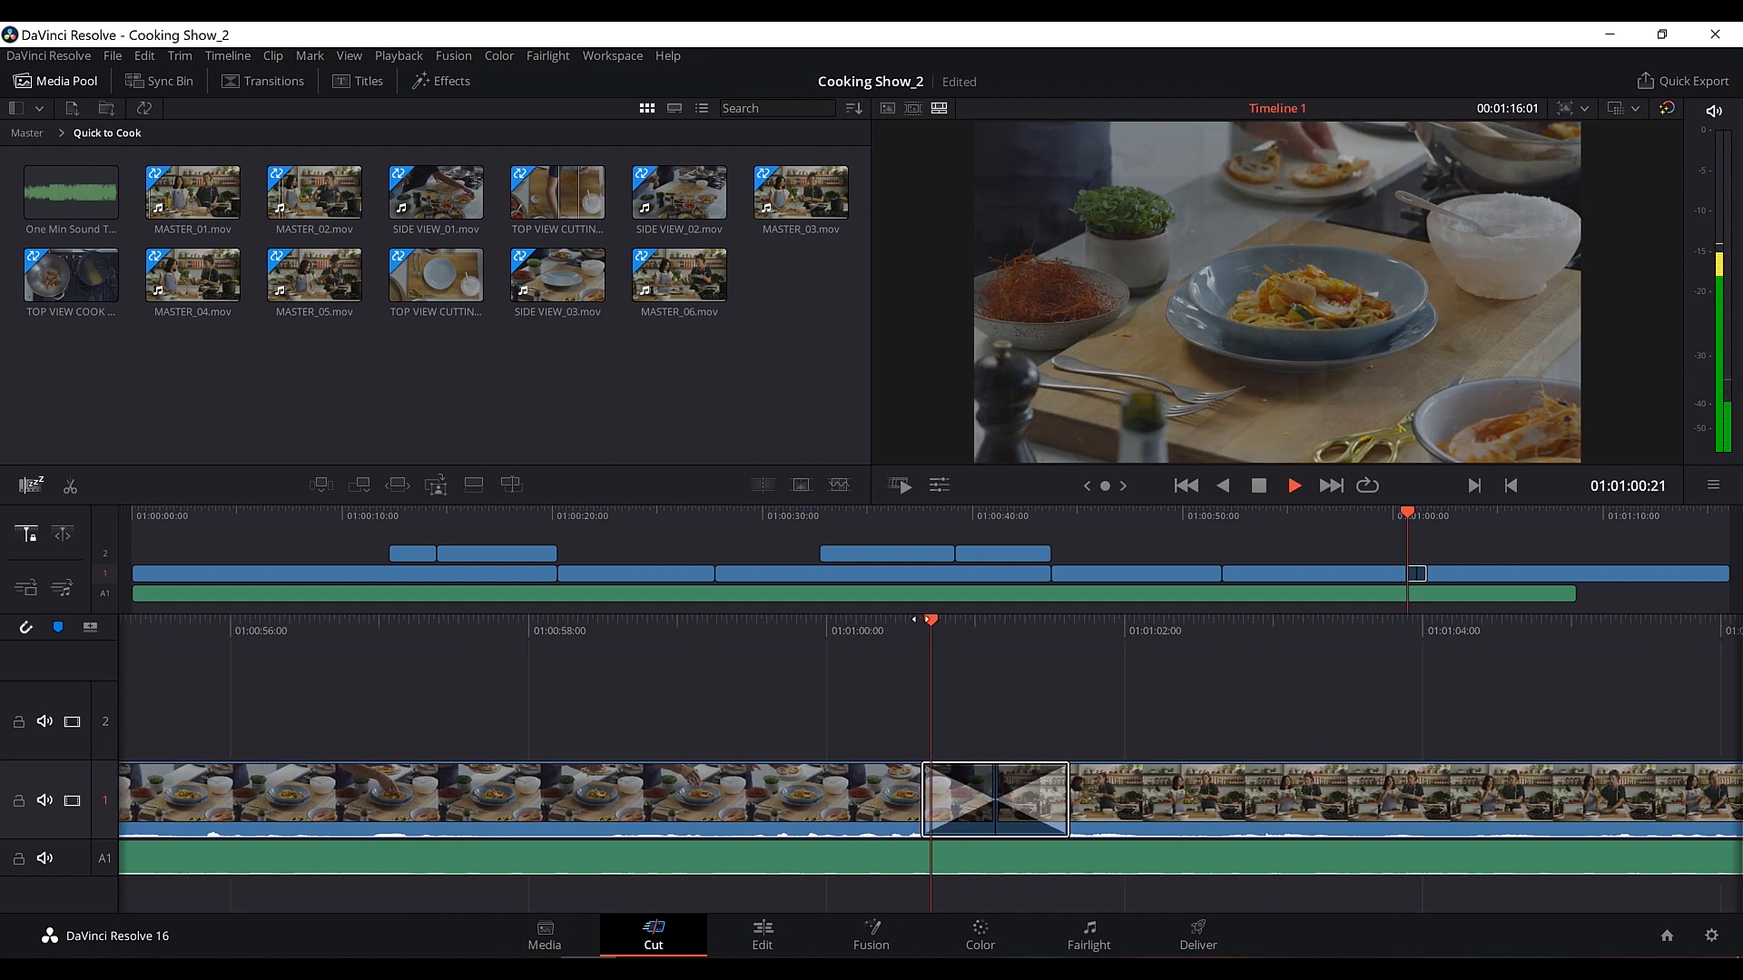
pyautogui.press('space')
# Play past the track 1 dissolve at 01:01:01:04 and try adjusting the dissolve's duration at its end.
pyautogui.moveTo(853, 636); pyautogui.dragTo(964, 664)
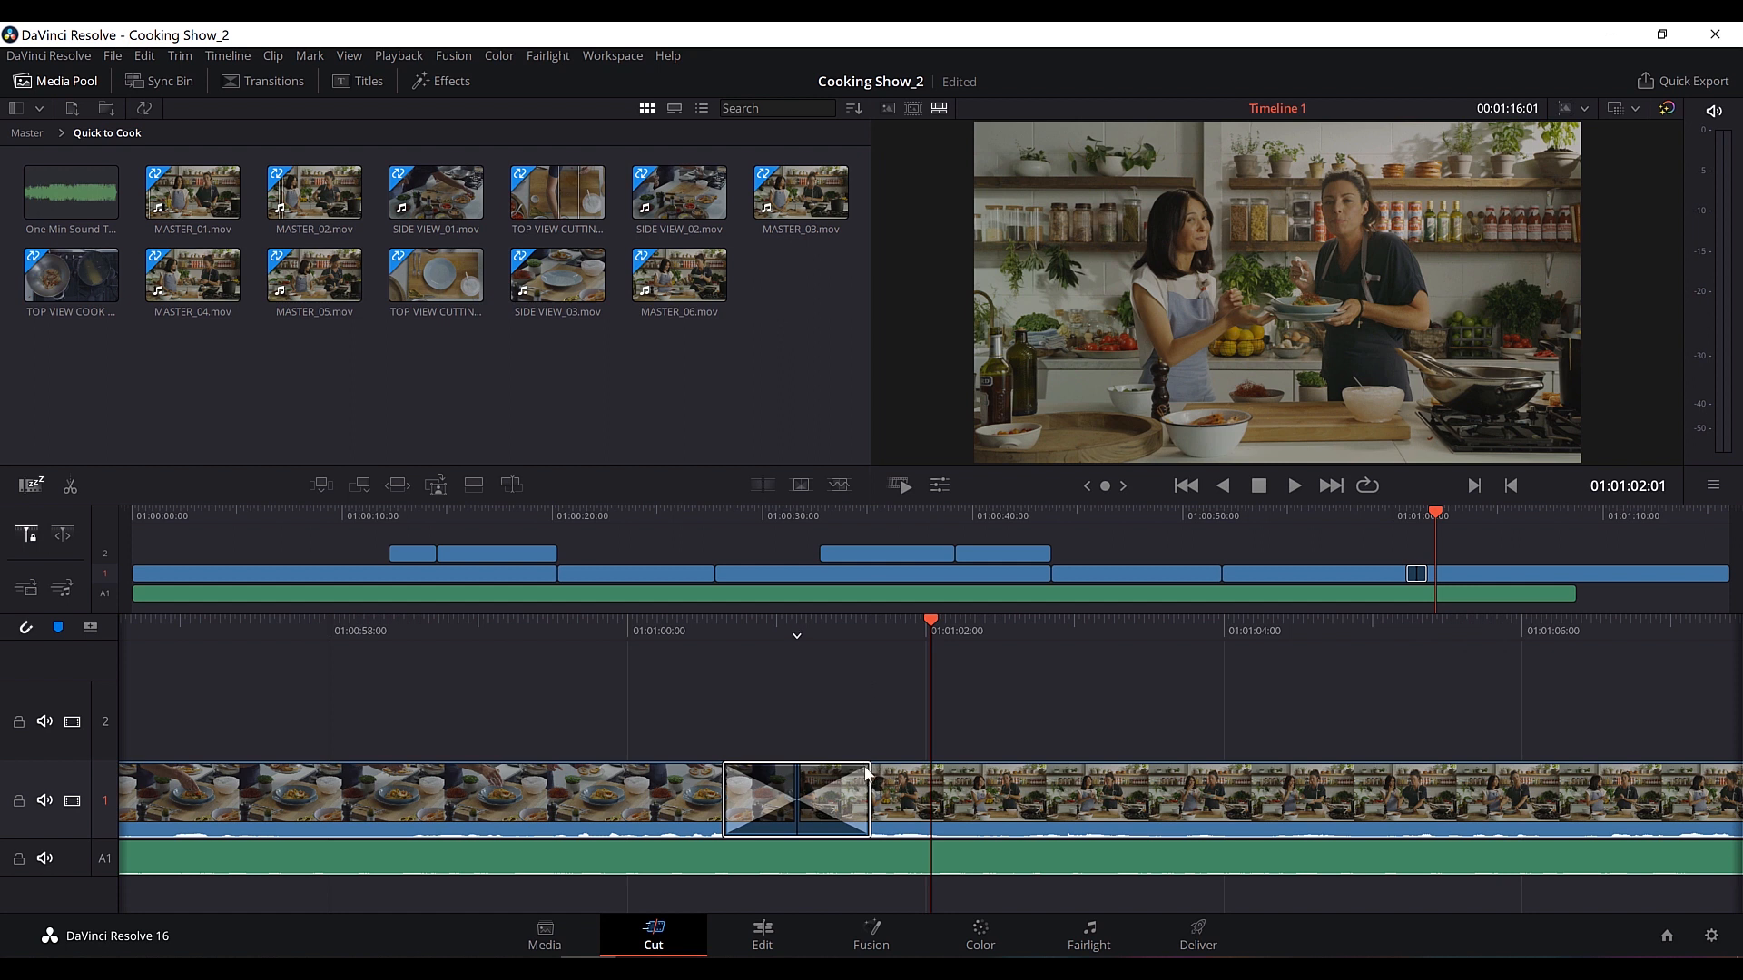
pyautogui.moveTo(866, 786); pyautogui.dragTo(865, 783)
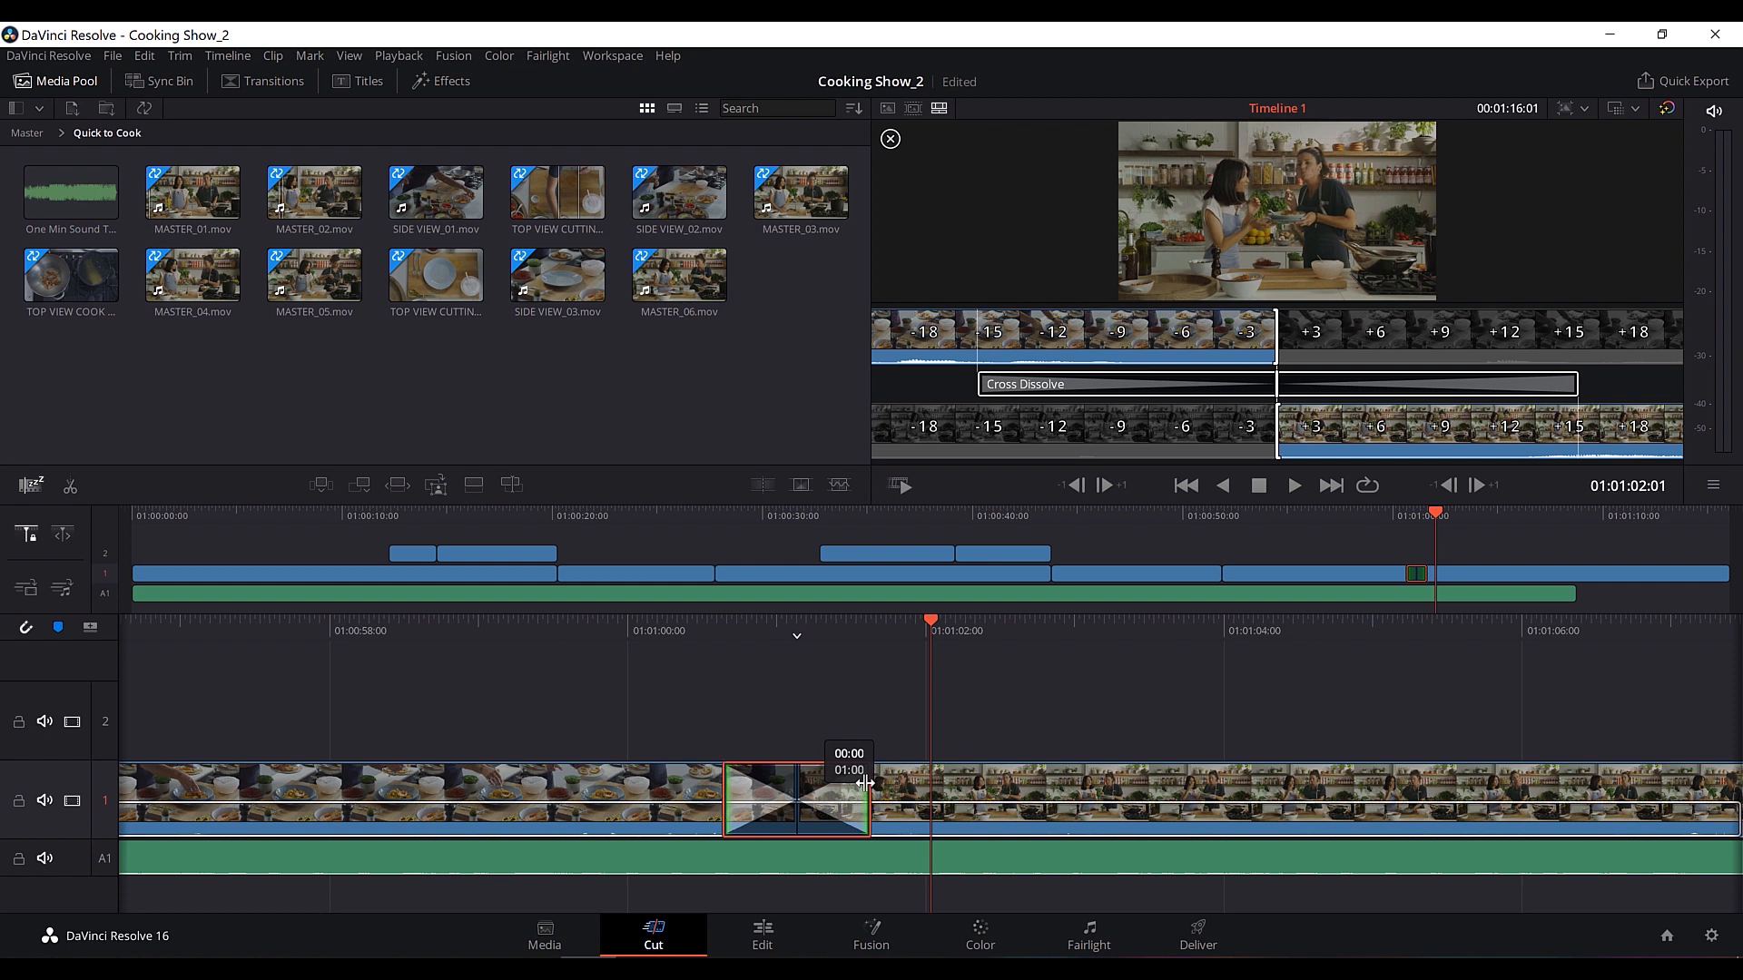
pyautogui.moveTo(865, 783); pyautogui.dragTo(874, 787)
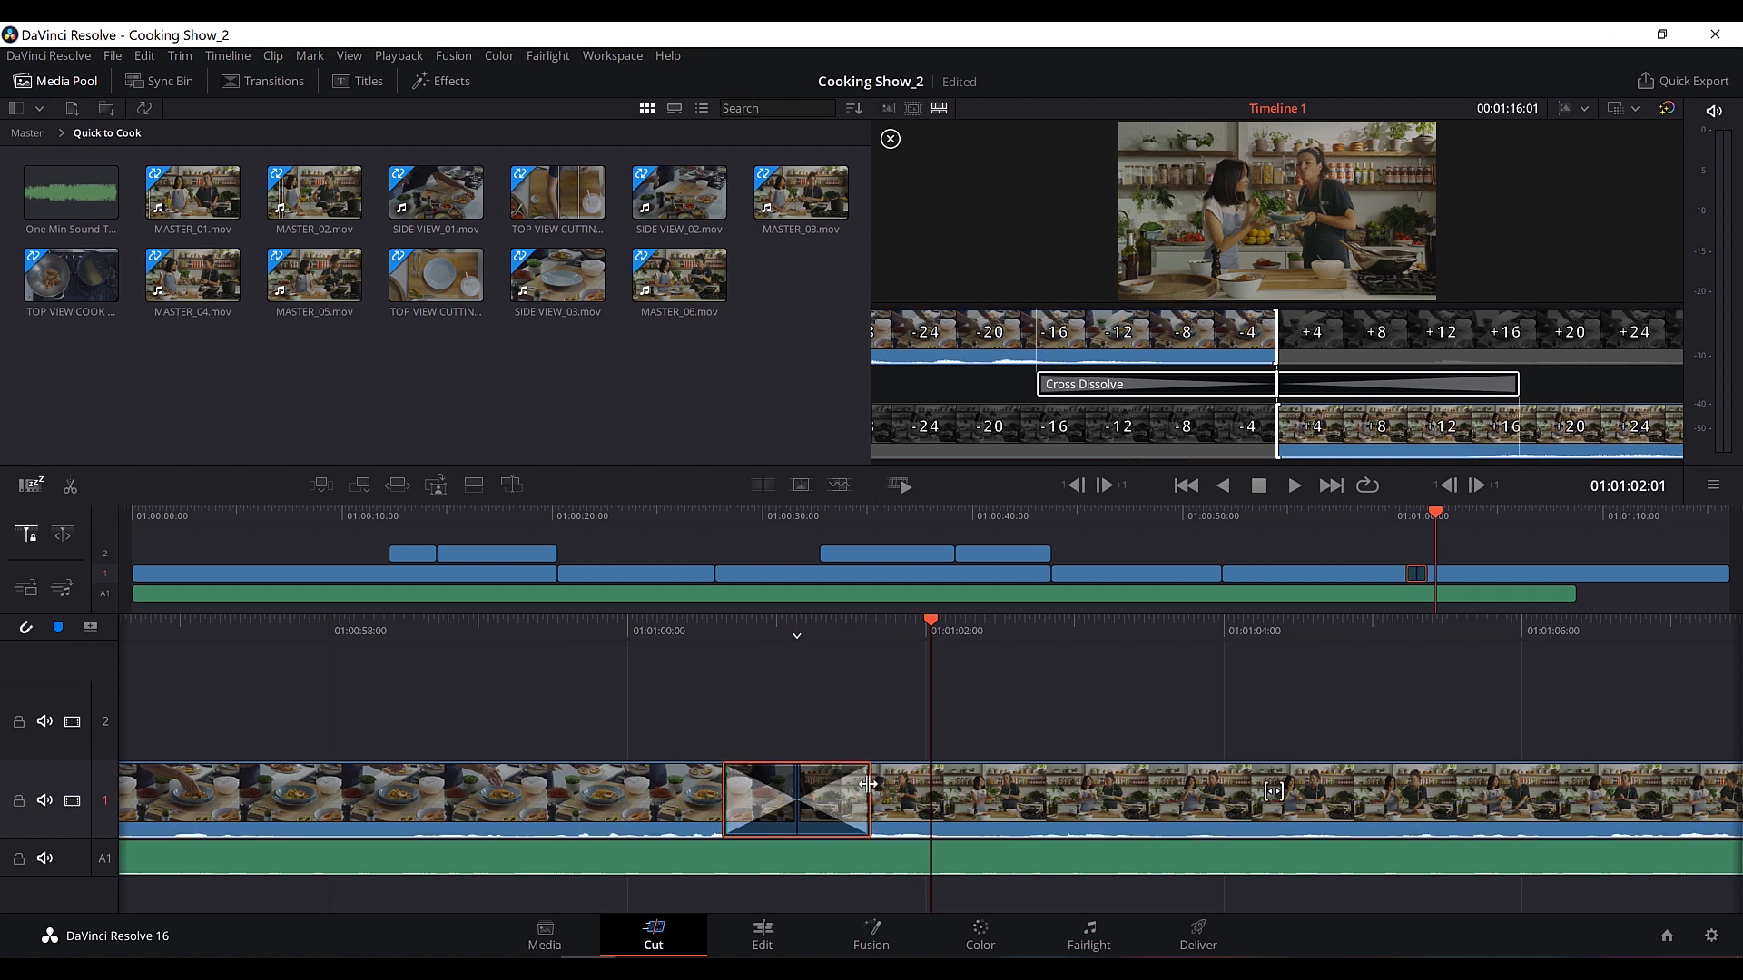
# Extend the track 2 overlay ending at 01:00:43:22 to about 01:00:44:06, add a dissolve at its end and play back across it.
pyautogui.moveTo(1077, 516); pyautogui.dragTo(1050, 521)
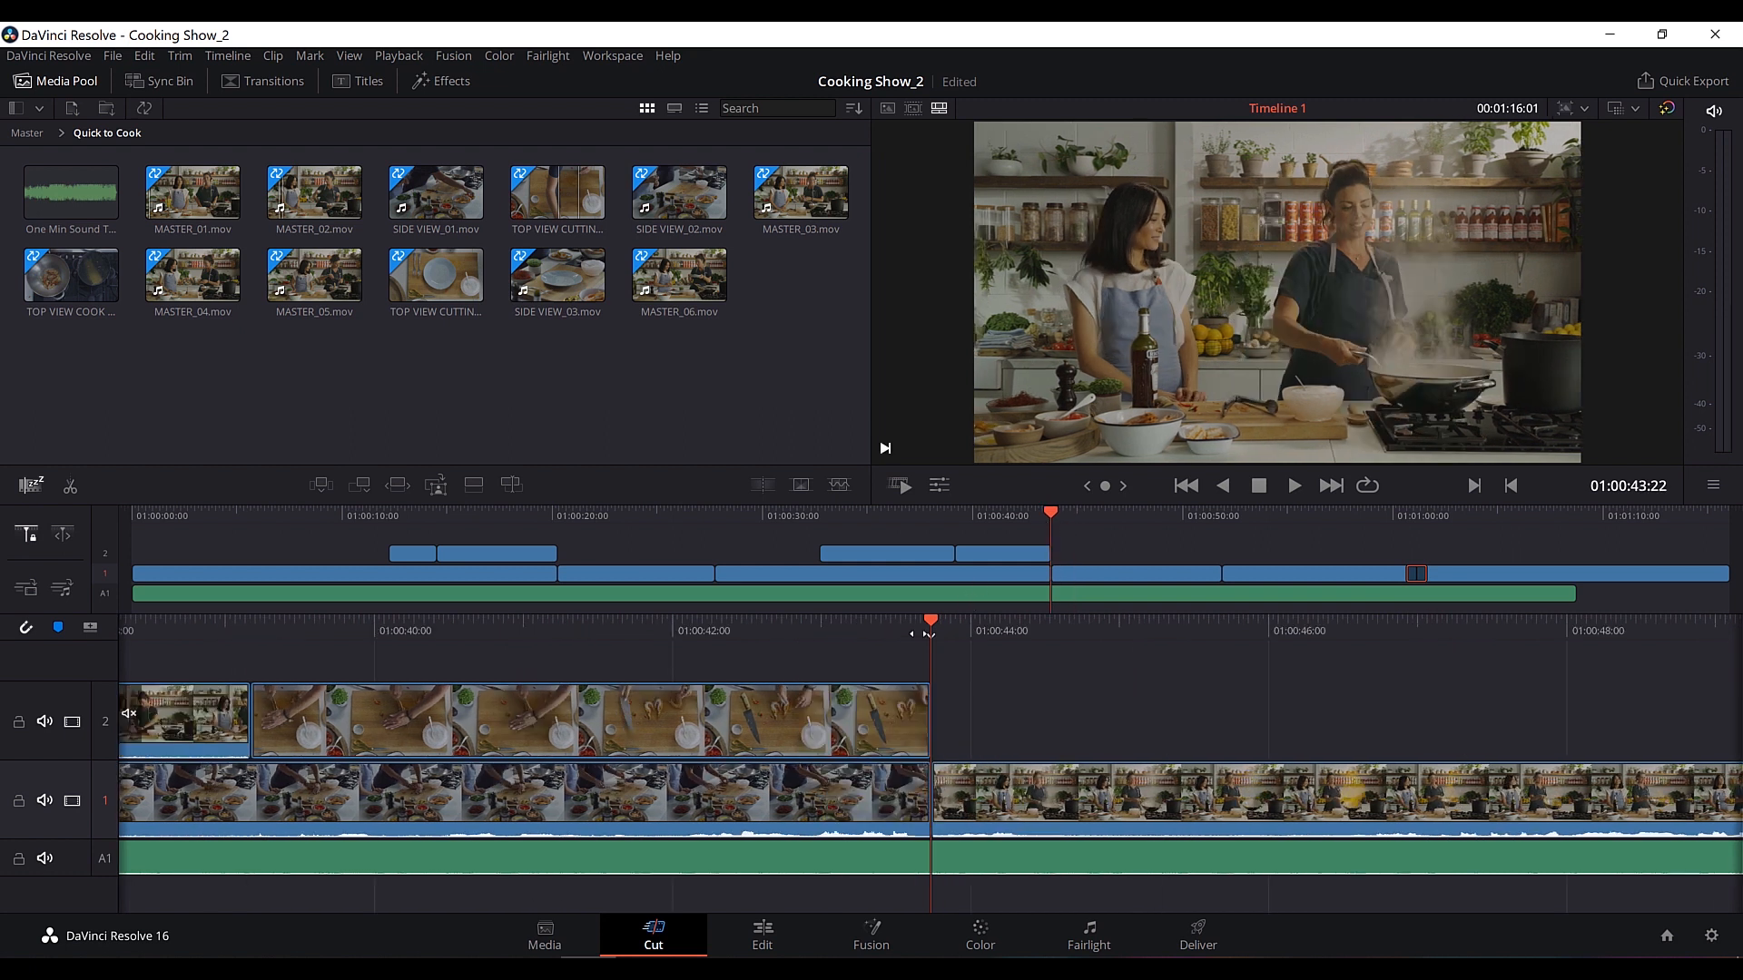
pyautogui.moveTo(931, 630); pyautogui.dragTo(960, 630)
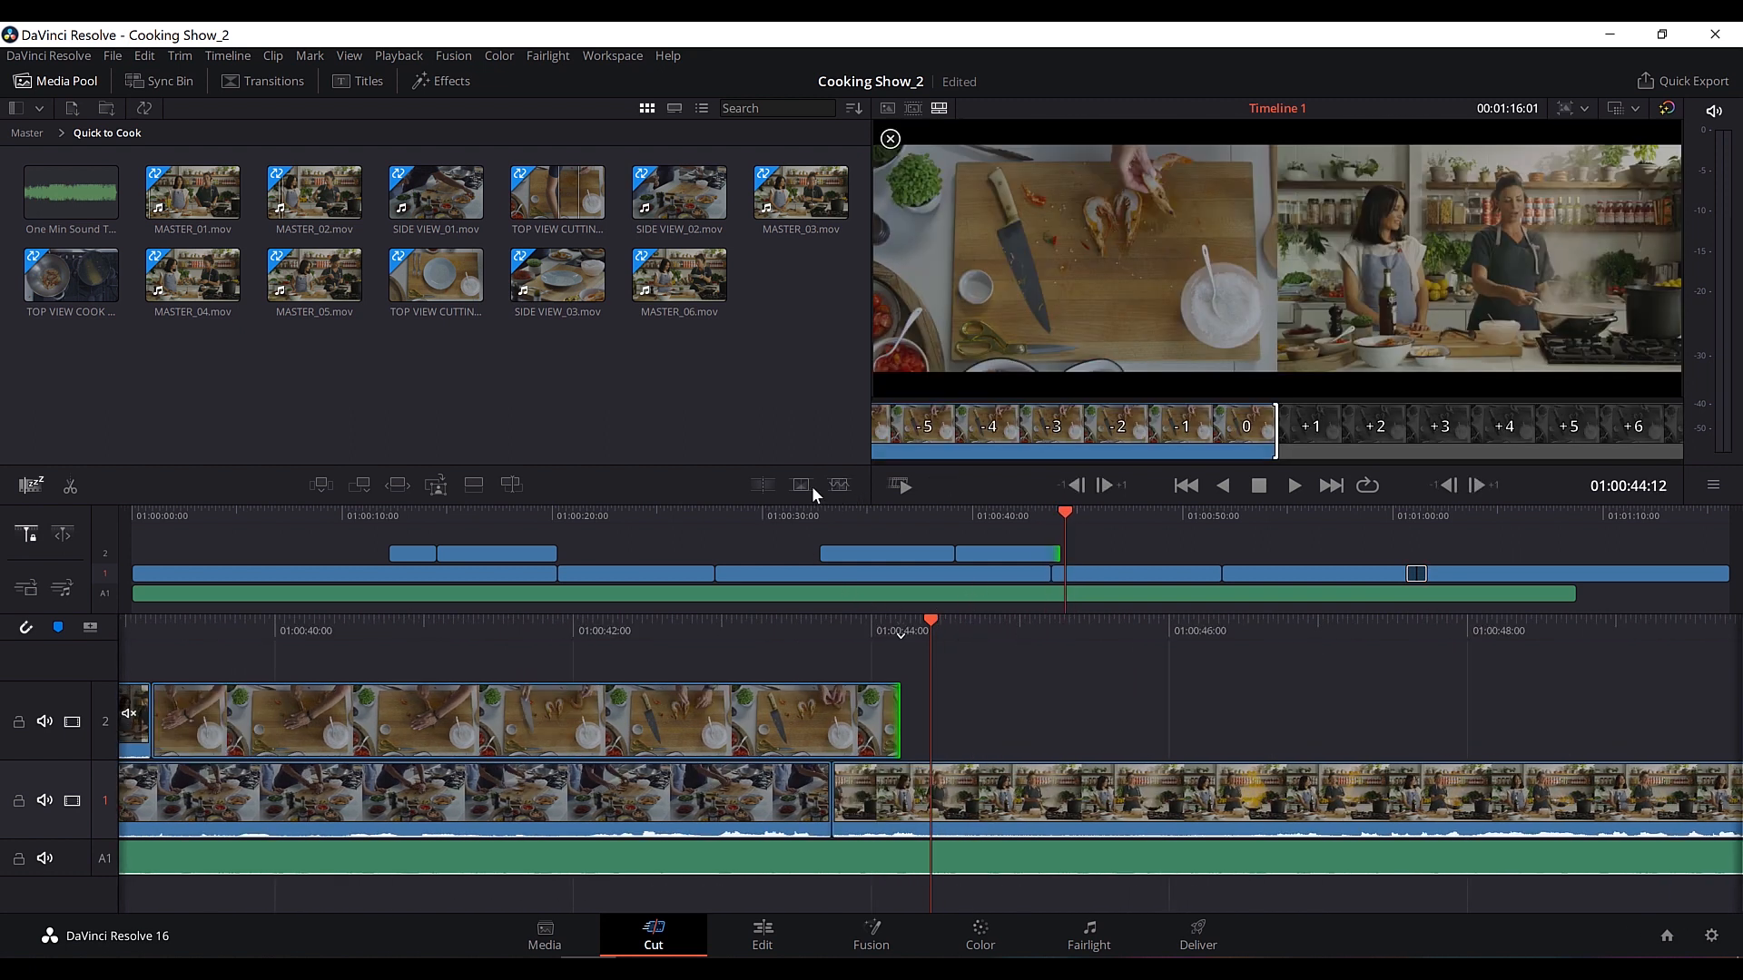
pyautogui.click(811, 487)
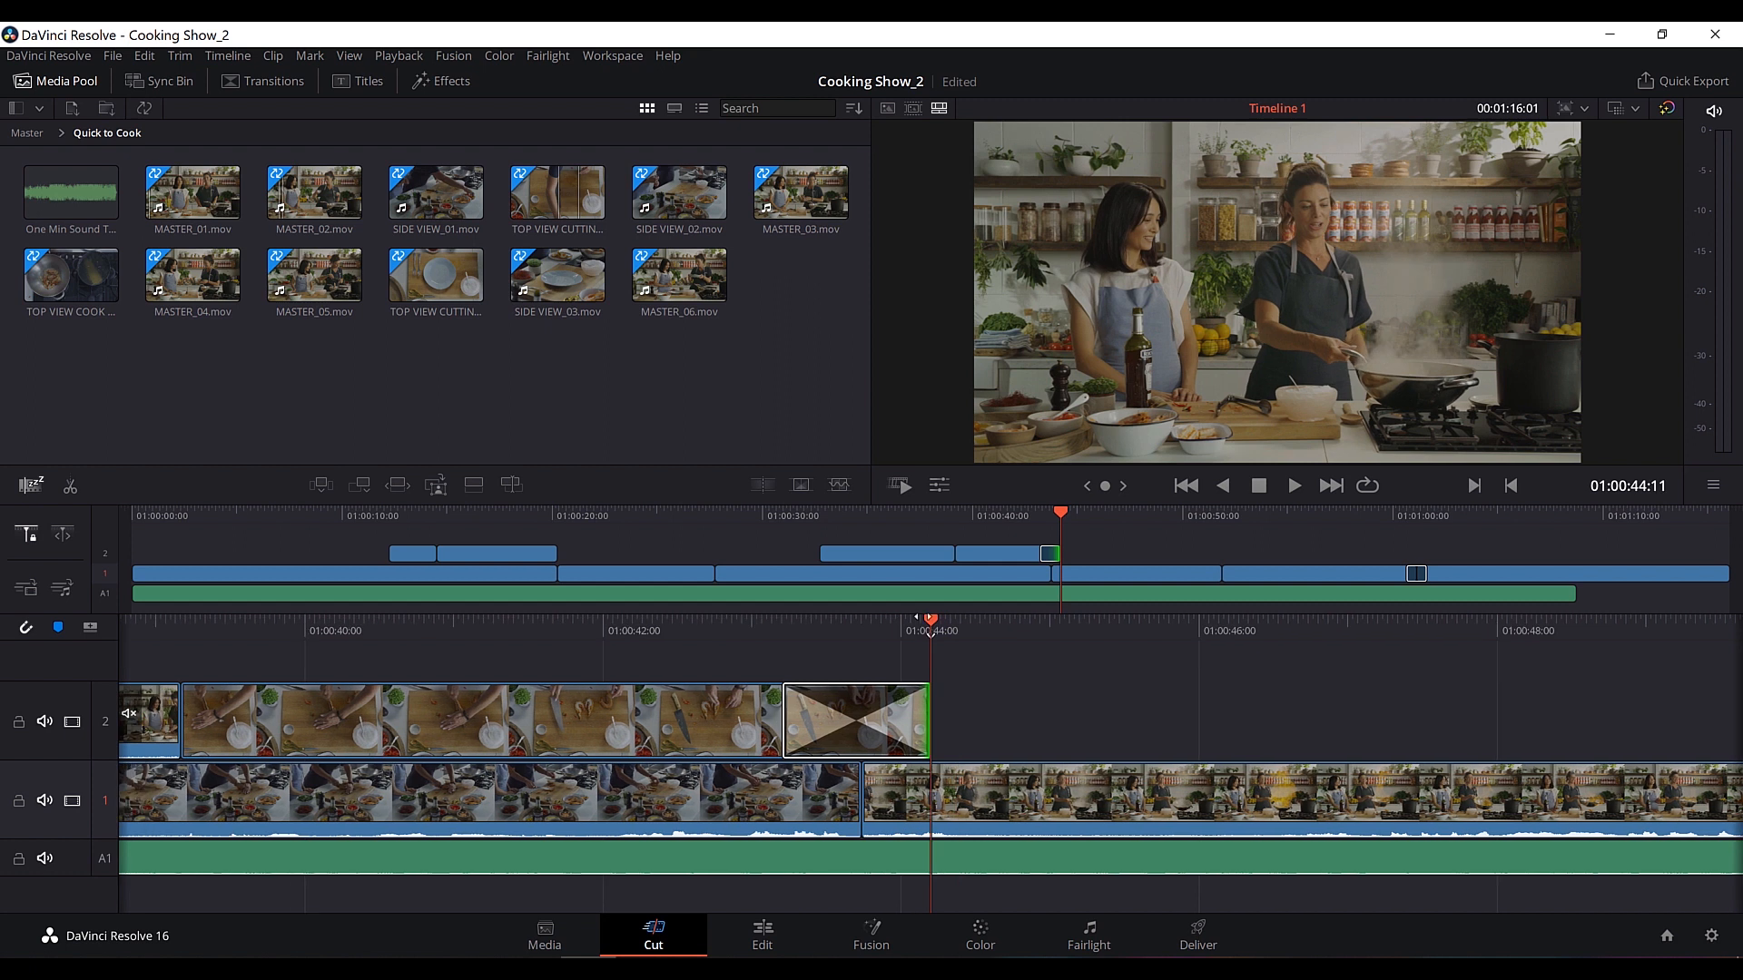
pyautogui.press('/')
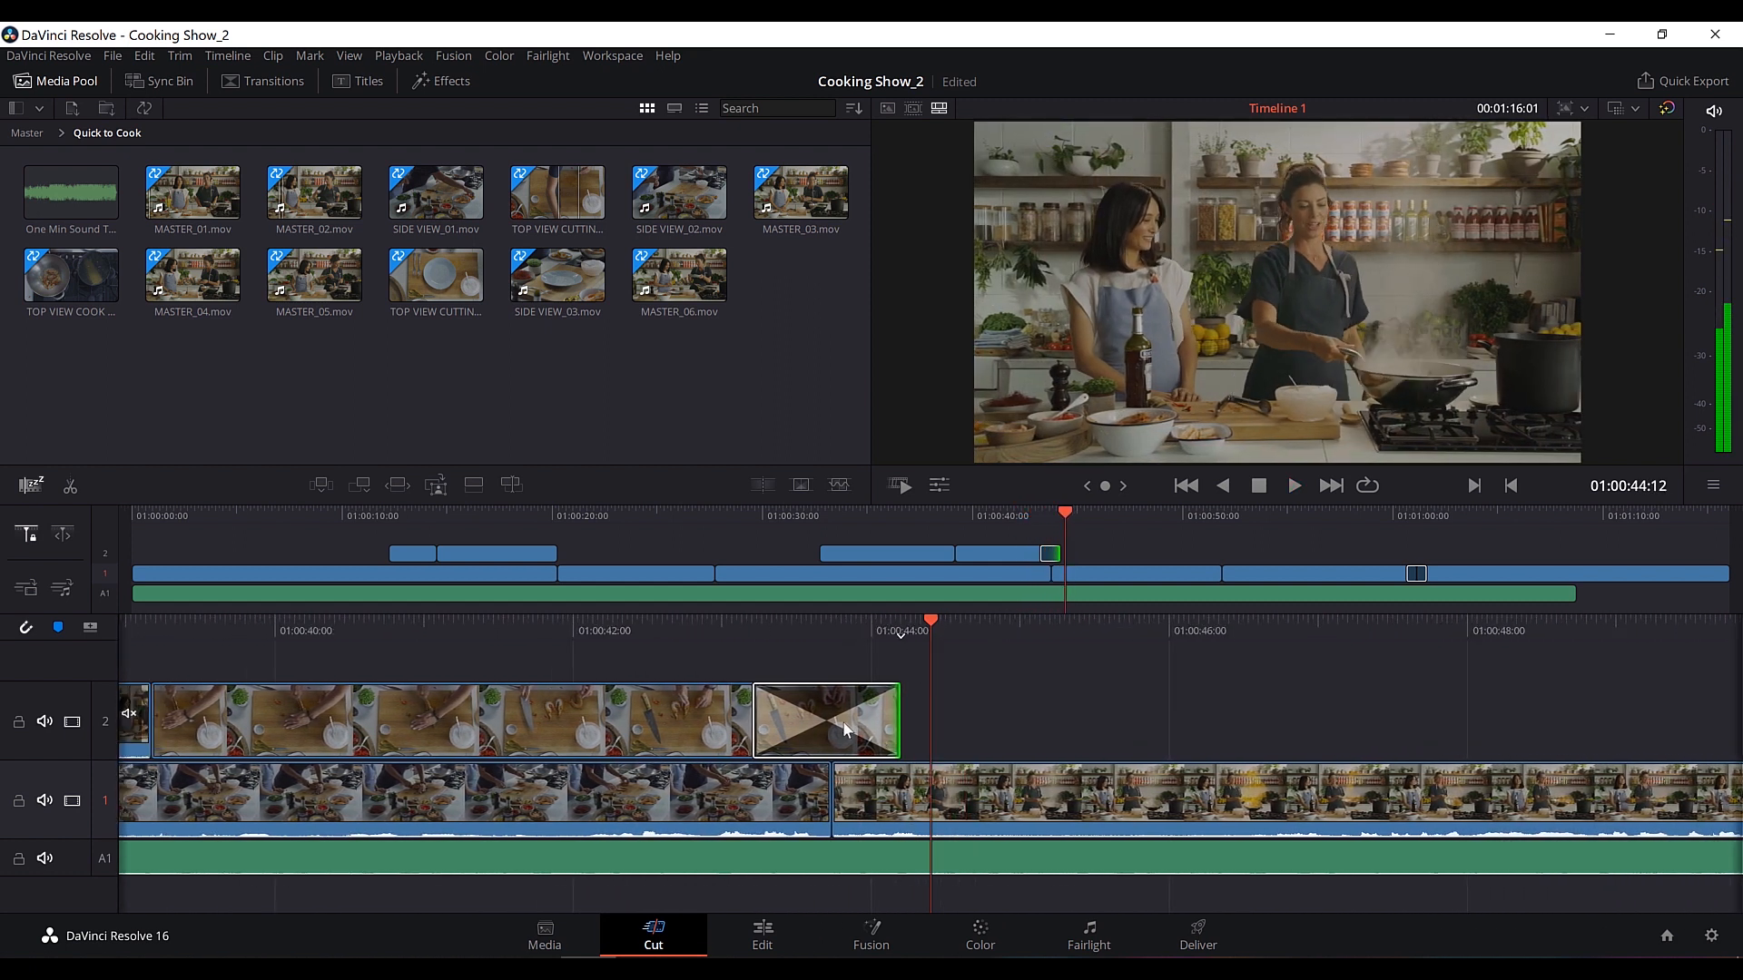
# Remove the dissolve from the end of the extended track 2 overlay, leaving a plain cut.
pyautogui.click(844, 729)
pyautogui.click(771, 488)
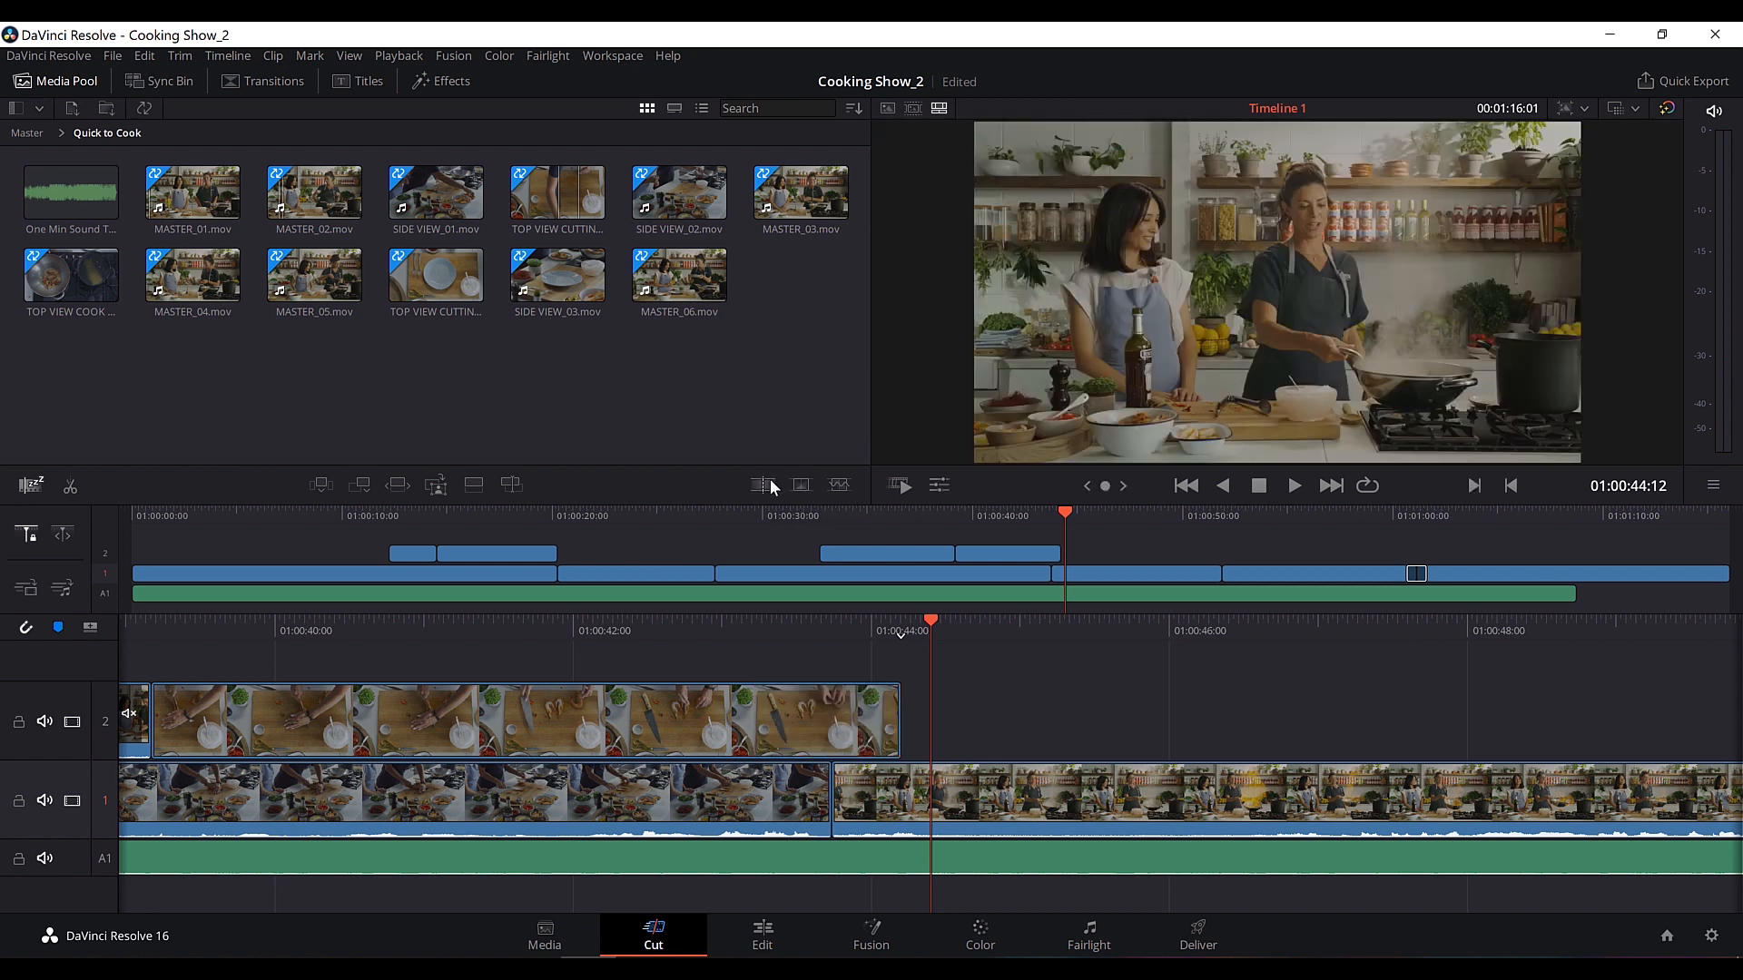
pyautogui.click(813, 968)
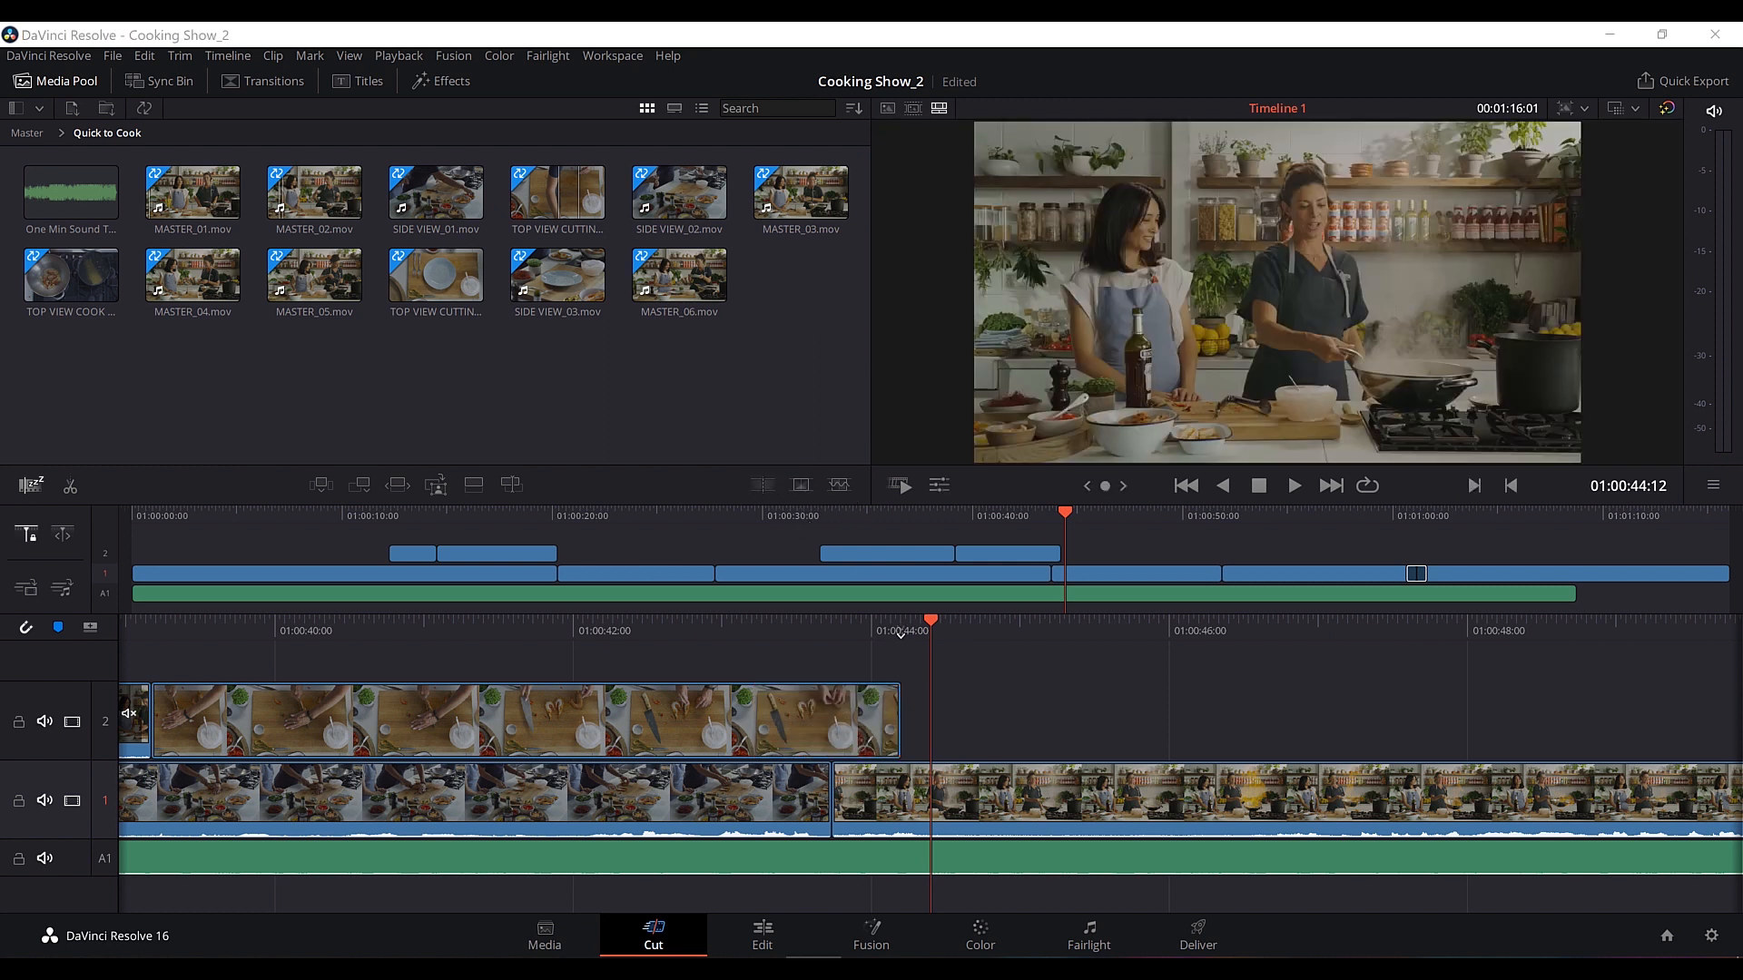
# Go to the track 1 master shot around 01:00:23:25 and lock audio track A1.
pyautogui.moveTo(384, 514); pyautogui.dragTo(487, 514)
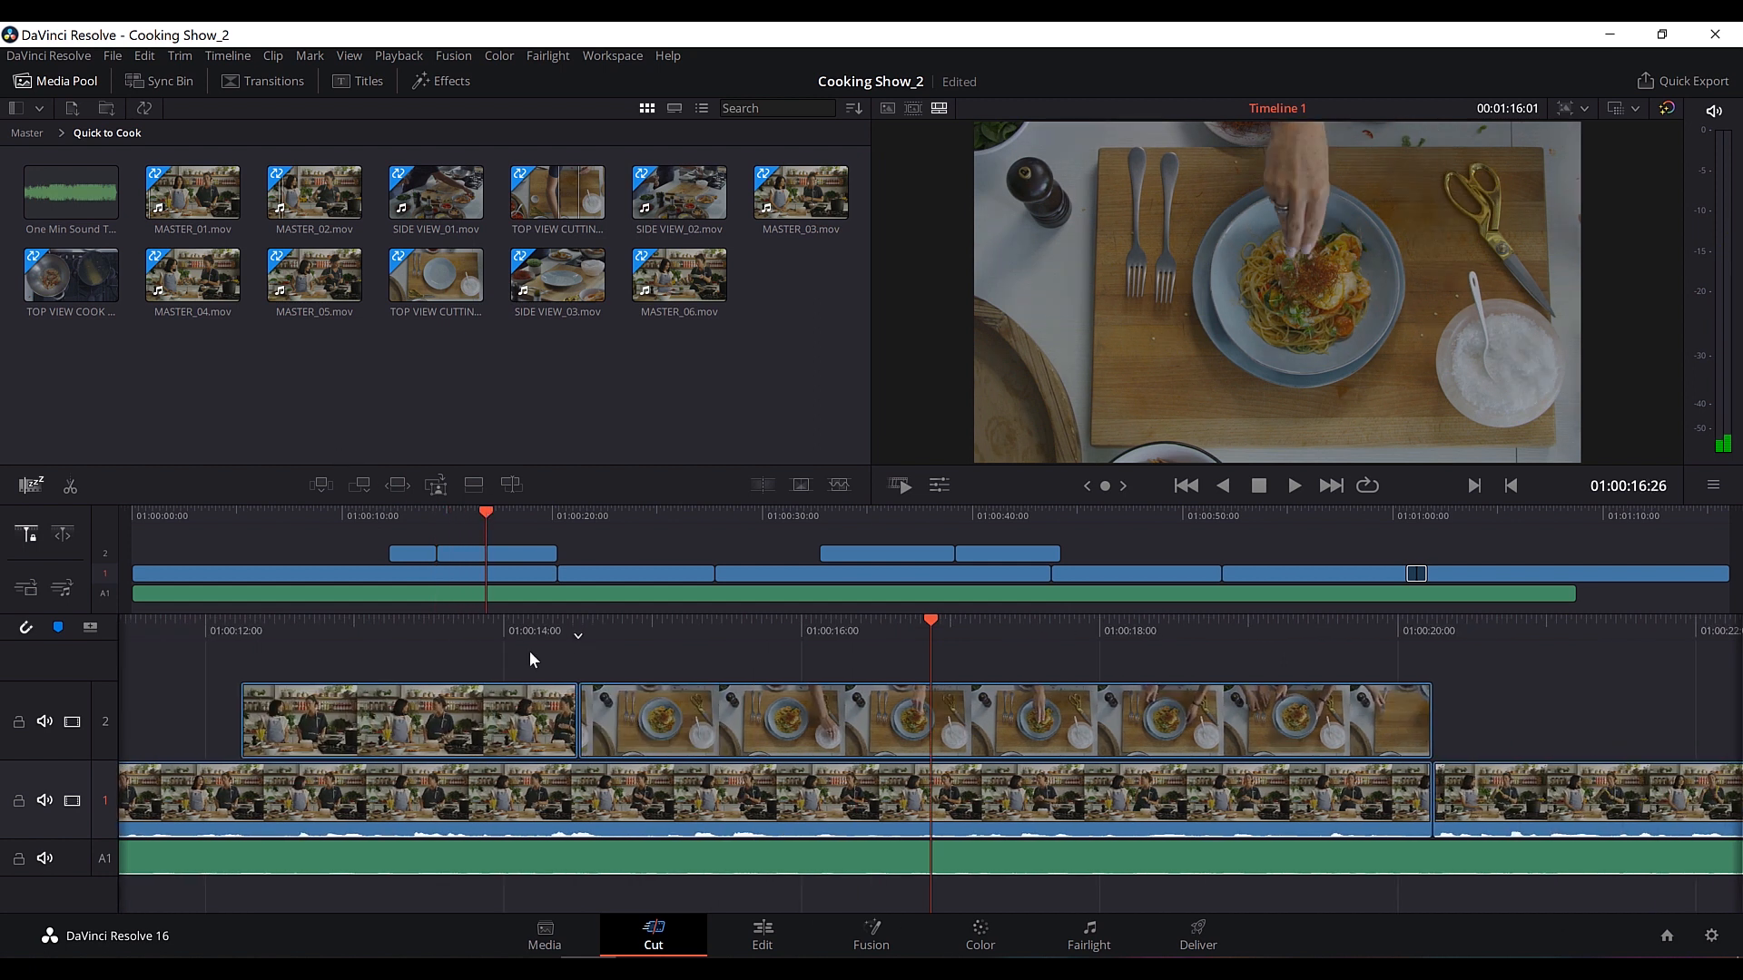
pyautogui.moveTo(531, 514); pyautogui.dragTo(633, 514)
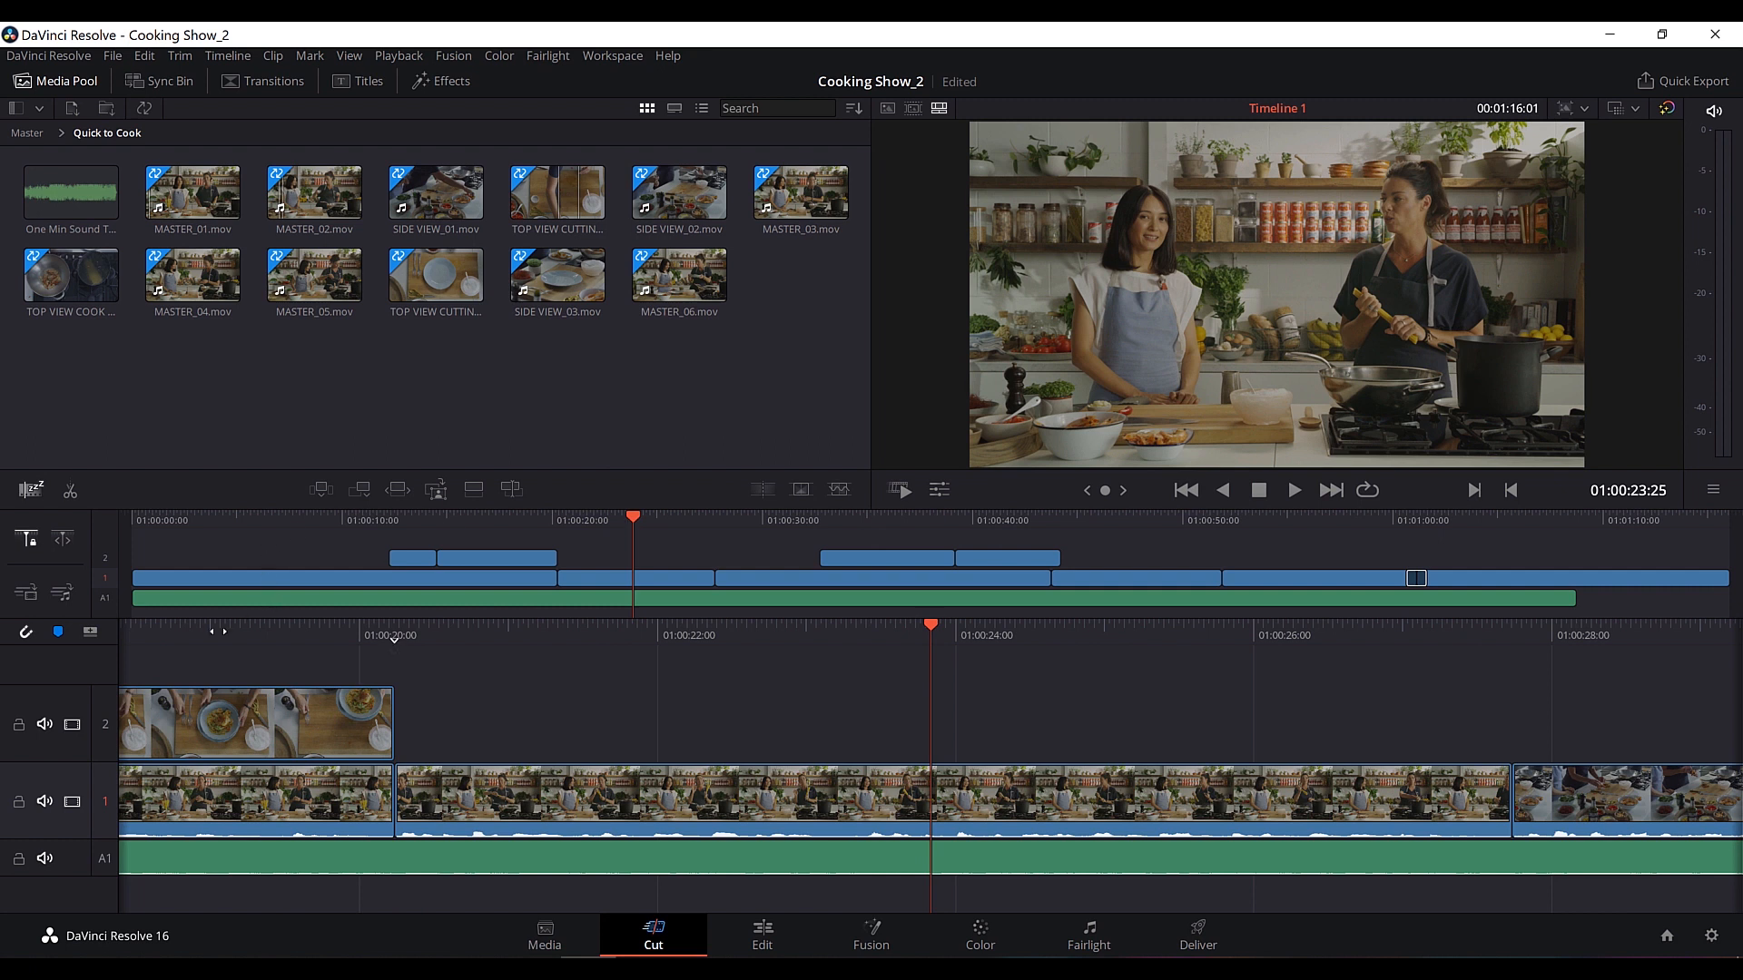
pyautogui.click(19, 858)
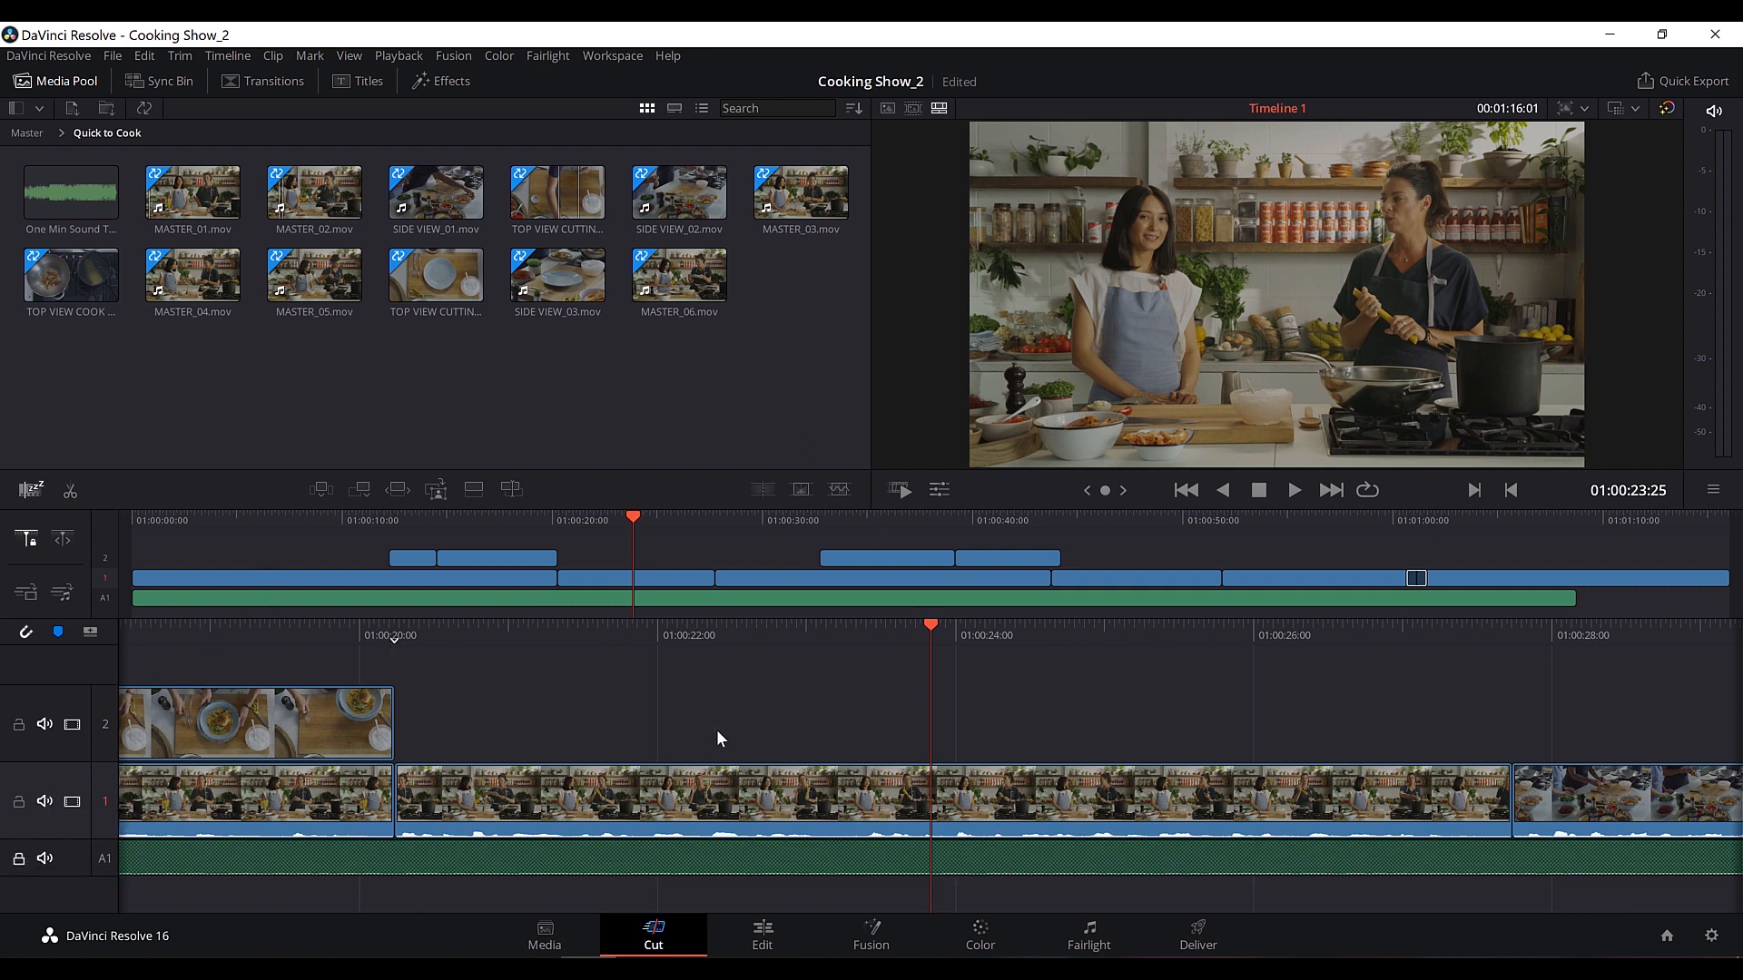
# Split the track 1 clip at 01:00:23:11 and 01:00:23:16, delete the short piece between the splits and play back across the cut.
pyautogui.moveTo(926, 625); pyautogui.dragTo(974, 621)
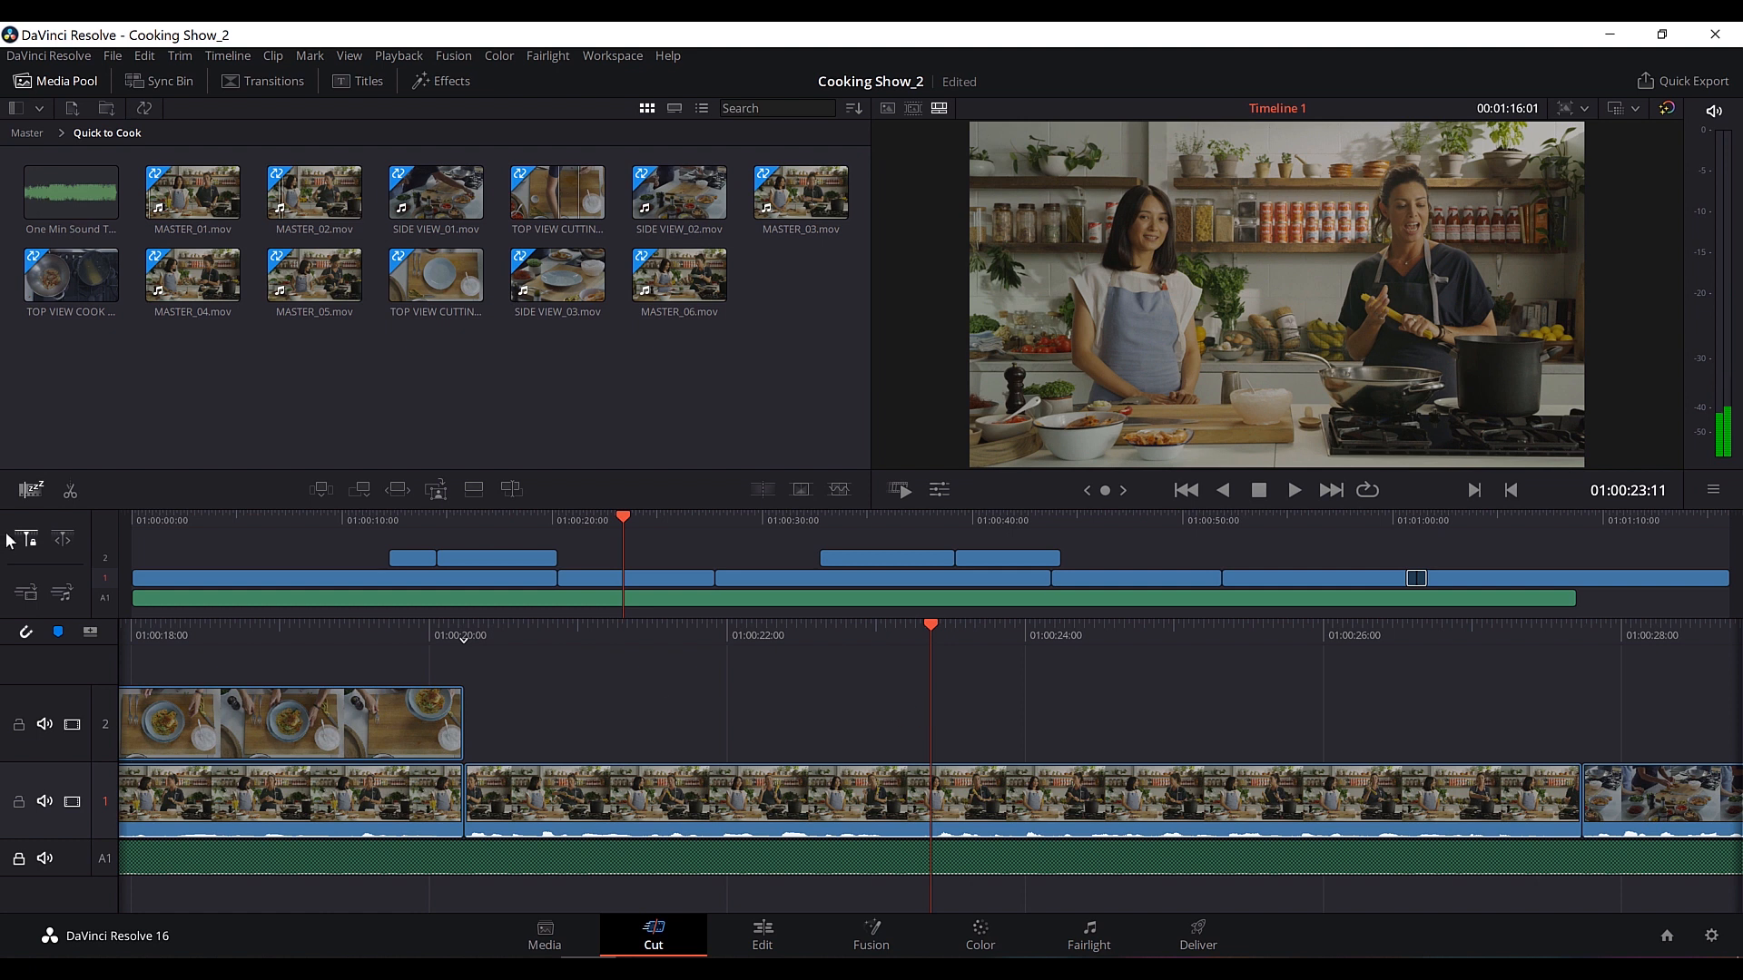
pyautogui.click(70, 493)
pyautogui.moveTo(946, 627)
pyautogui.mouseDown()
pyautogui.moveTo(980, 623)
pyautogui.moveTo(919, 635)
pyautogui.mouseUp()
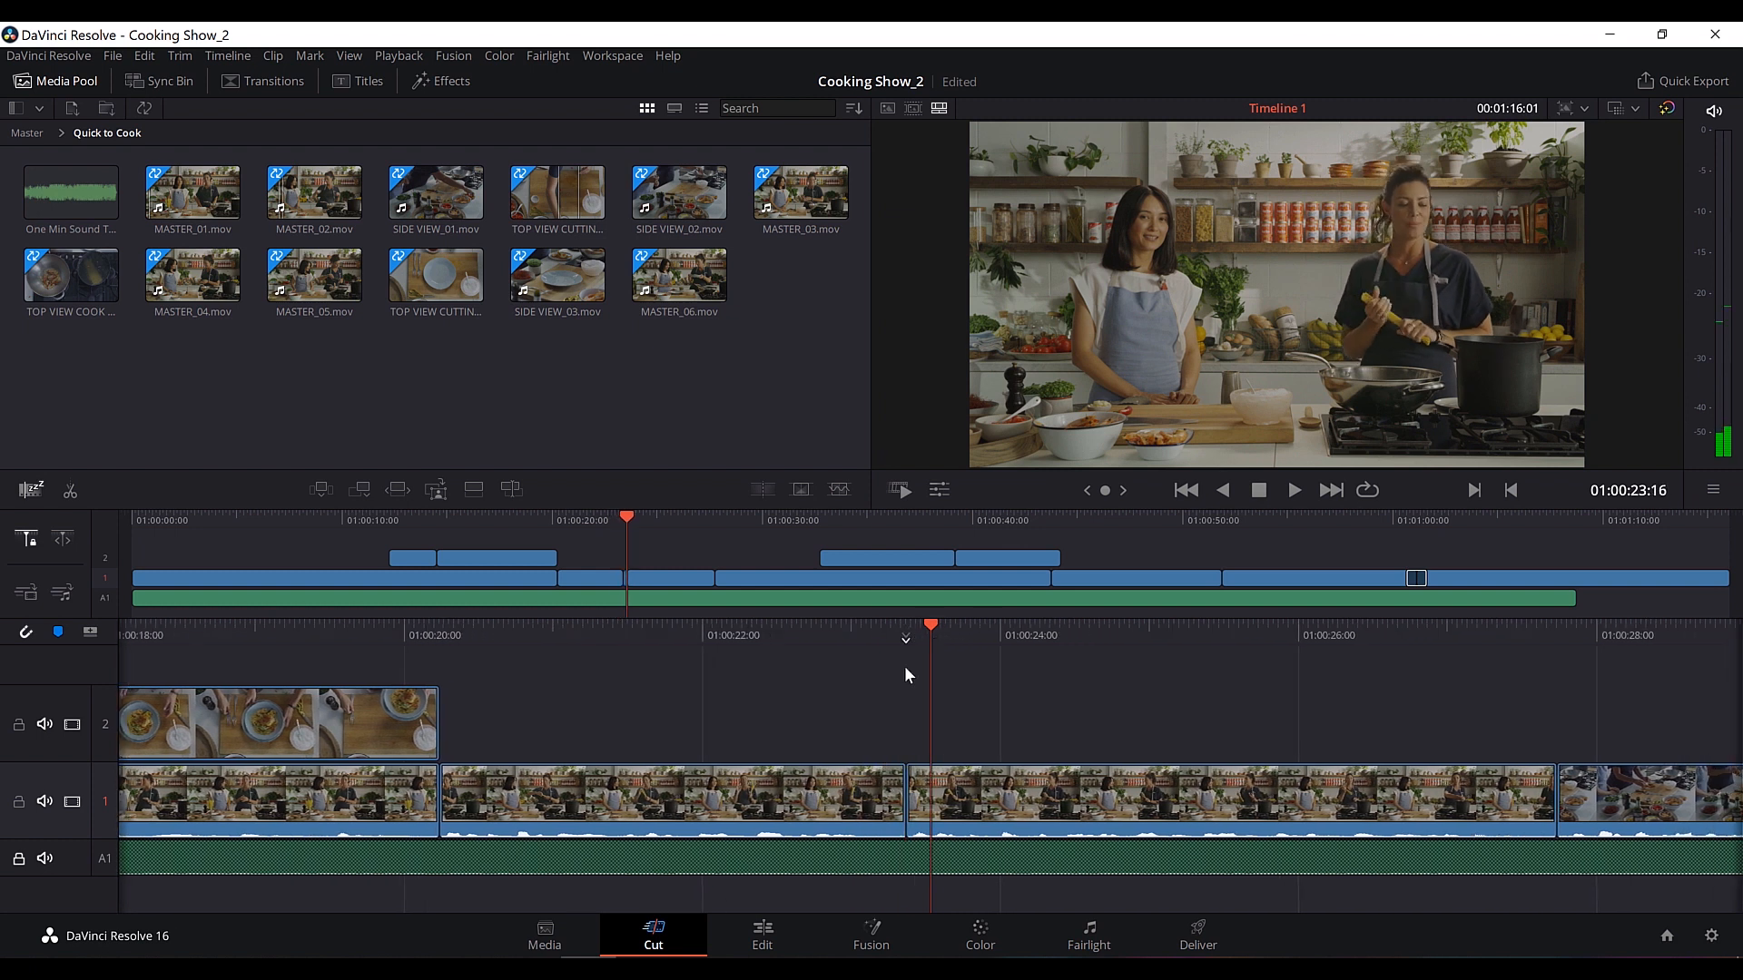
pyautogui.hotkey('ctrl', 'b')
pyautogui.click(920, 791)
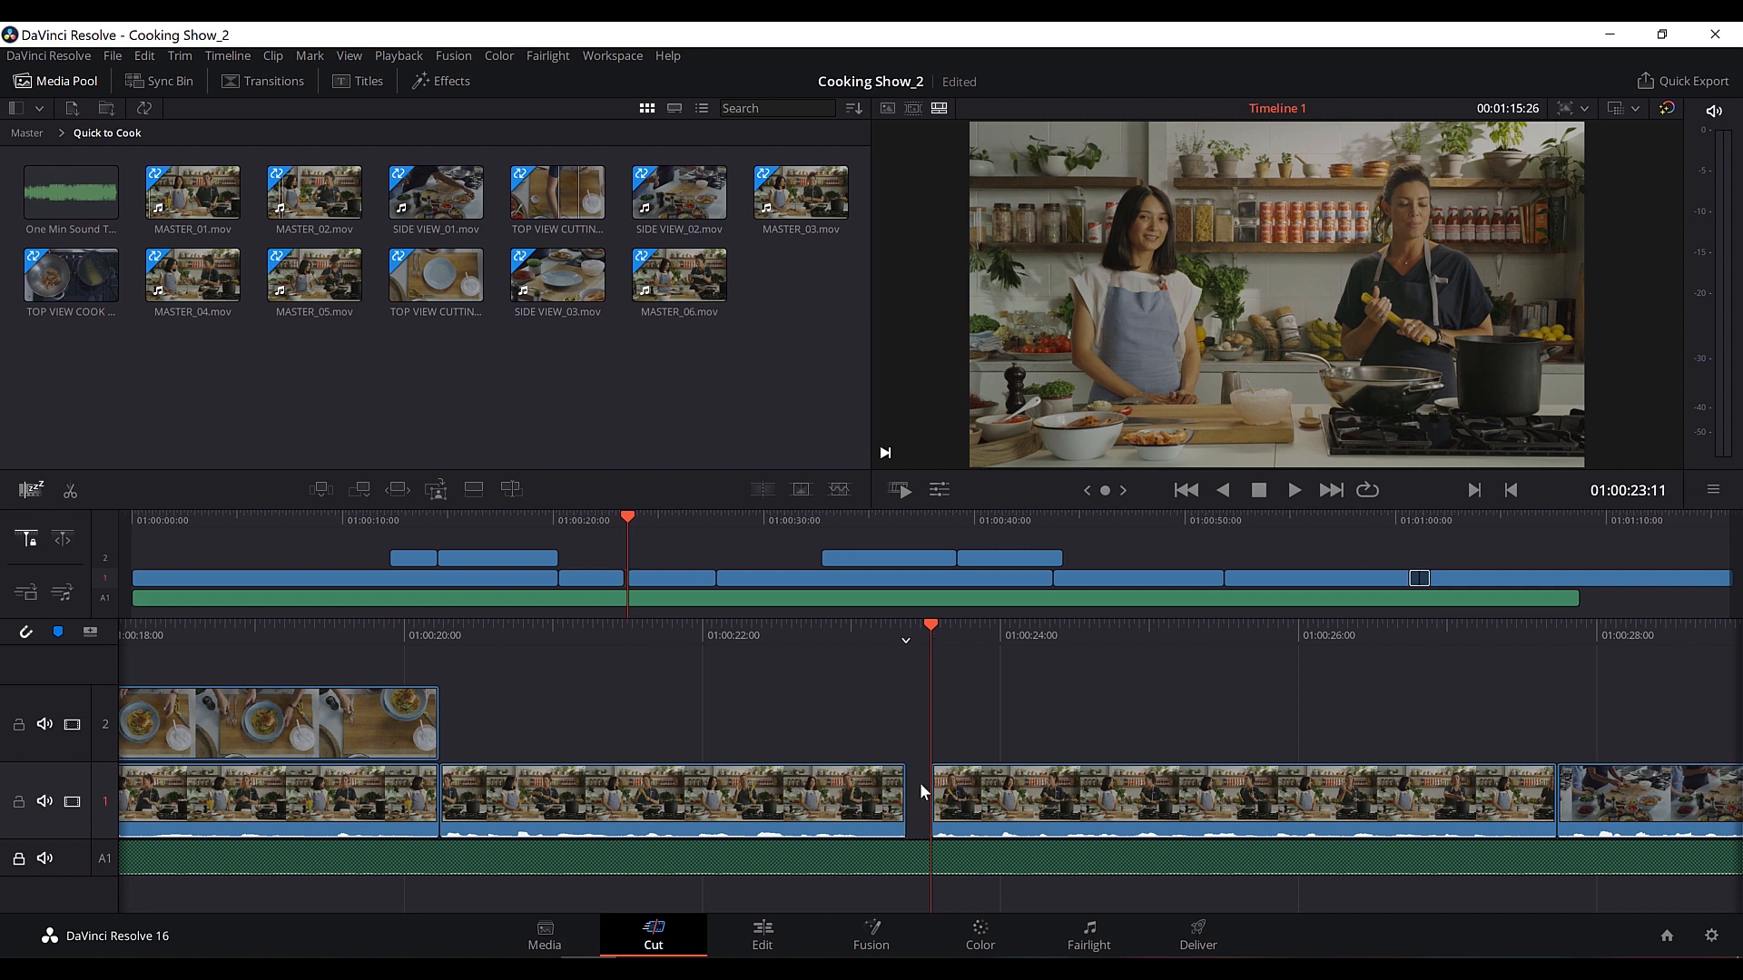
pyautogui.press('Delete')
pyautogui.press('/')
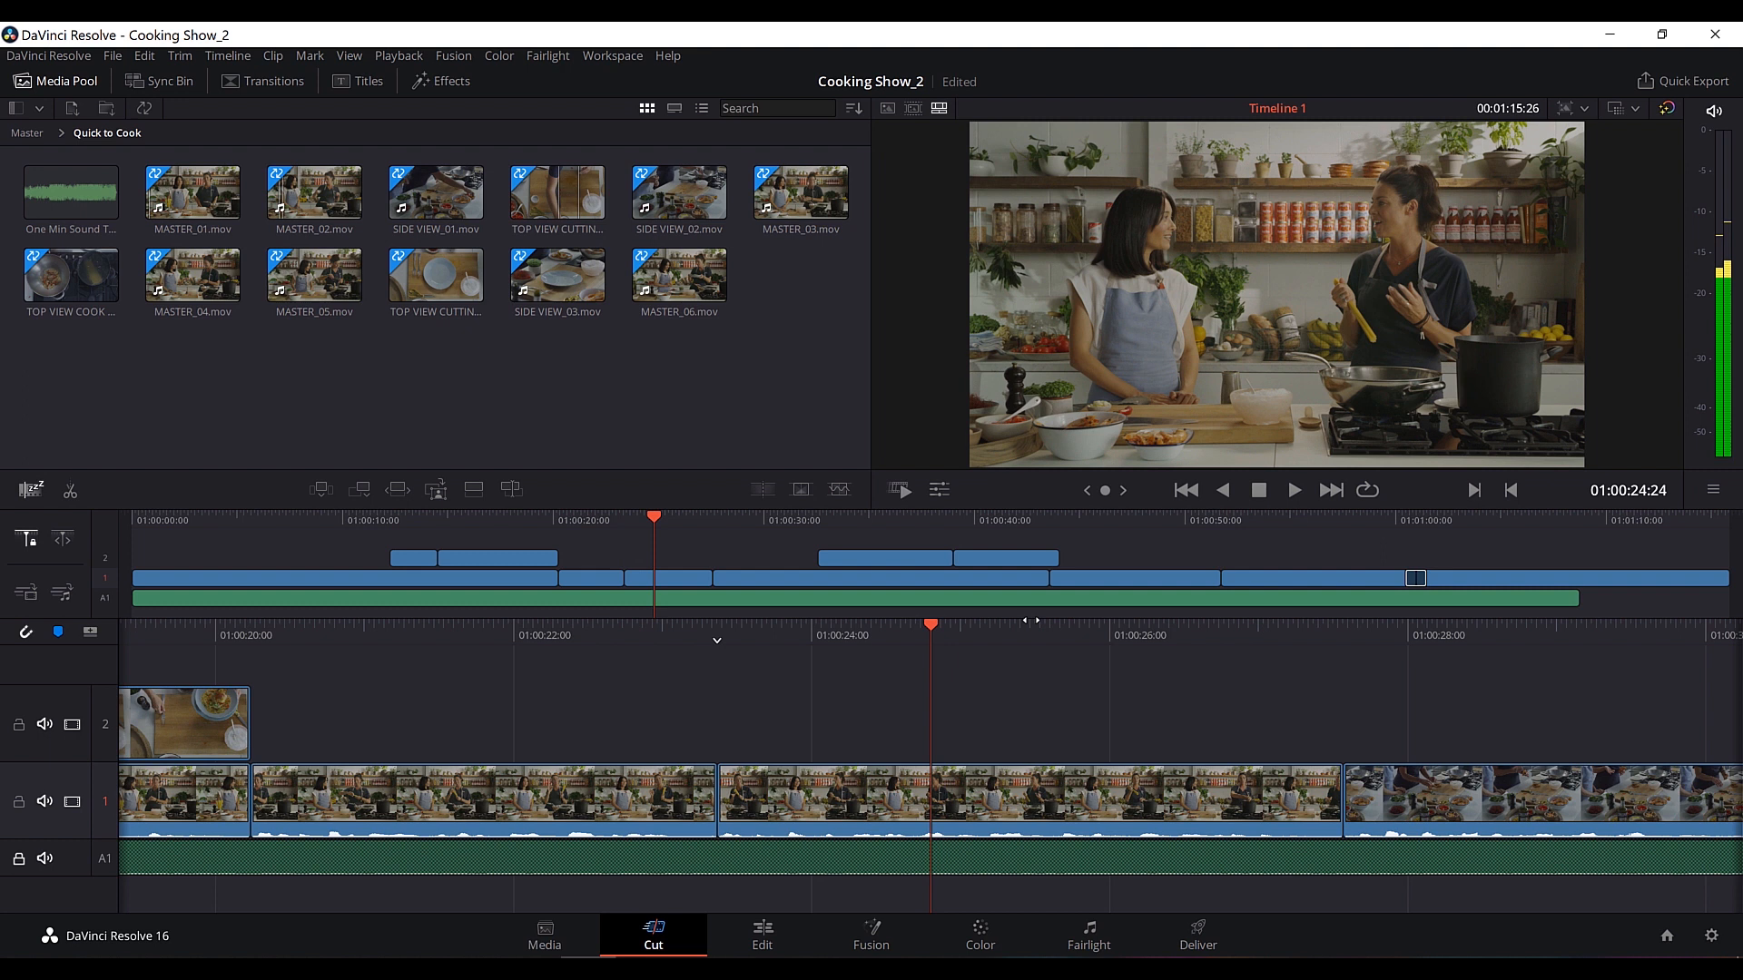
pyautogui.press('/')
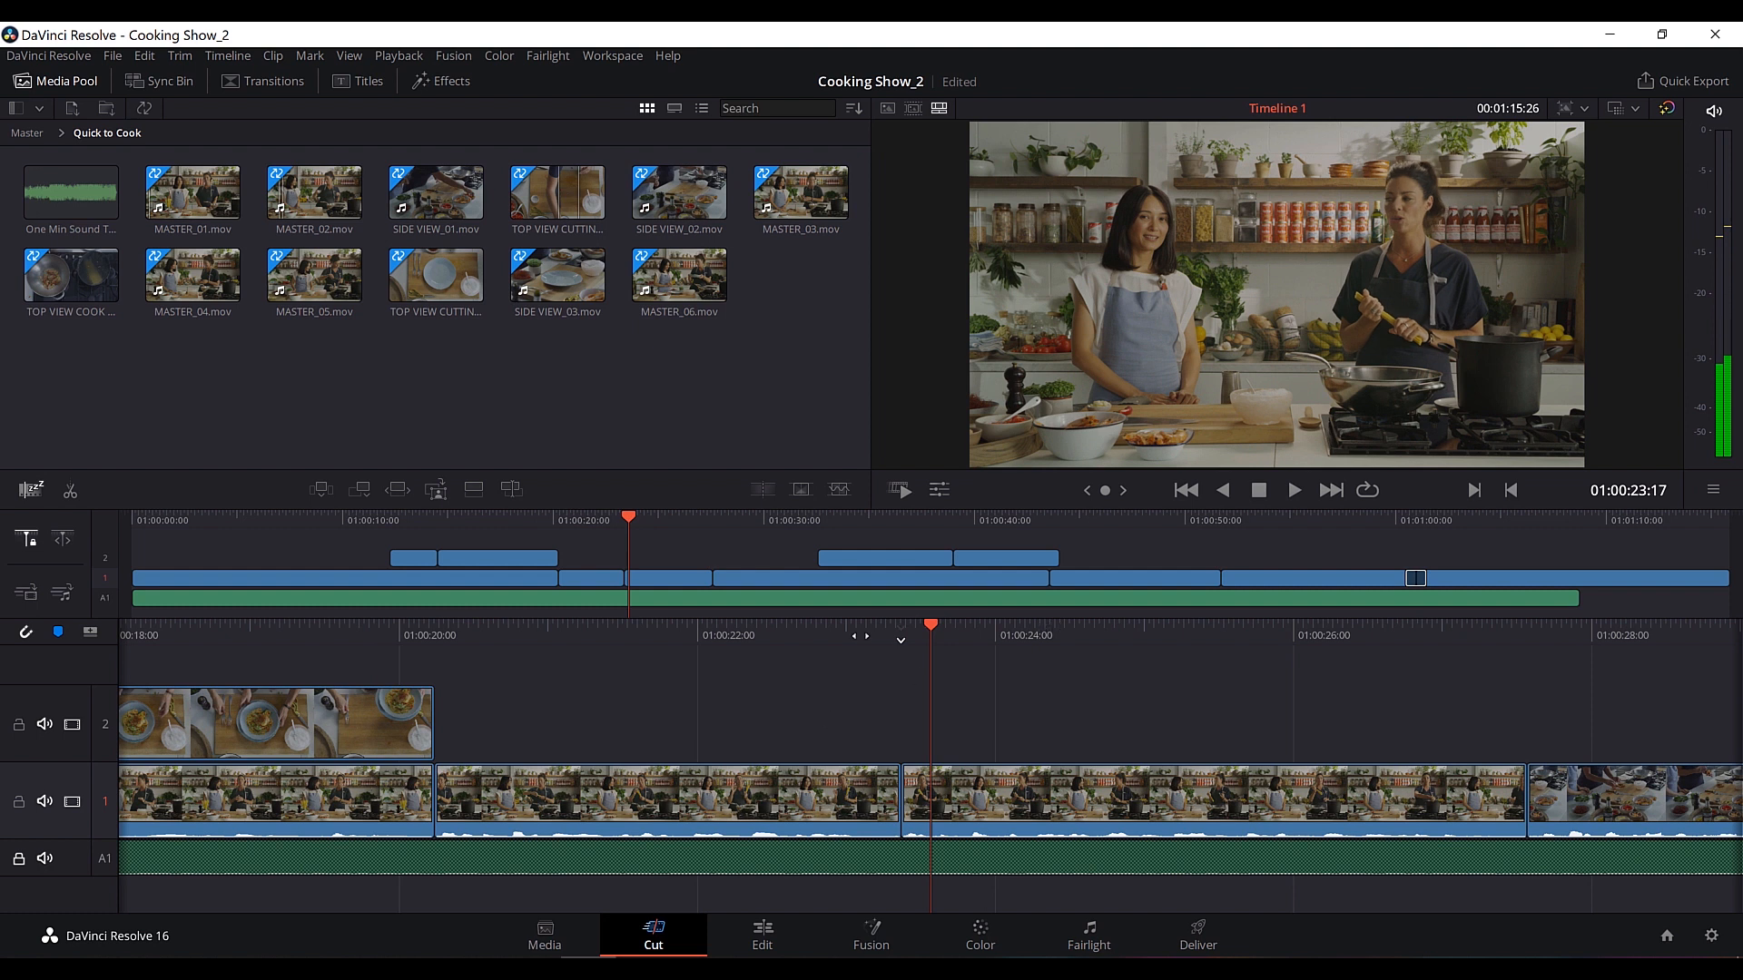
# Add a Smooth Cut transition at the new track 1 edit at 01:00:23:11 and shorten it to about 10 frames.
pyautogui.click(840, 488)
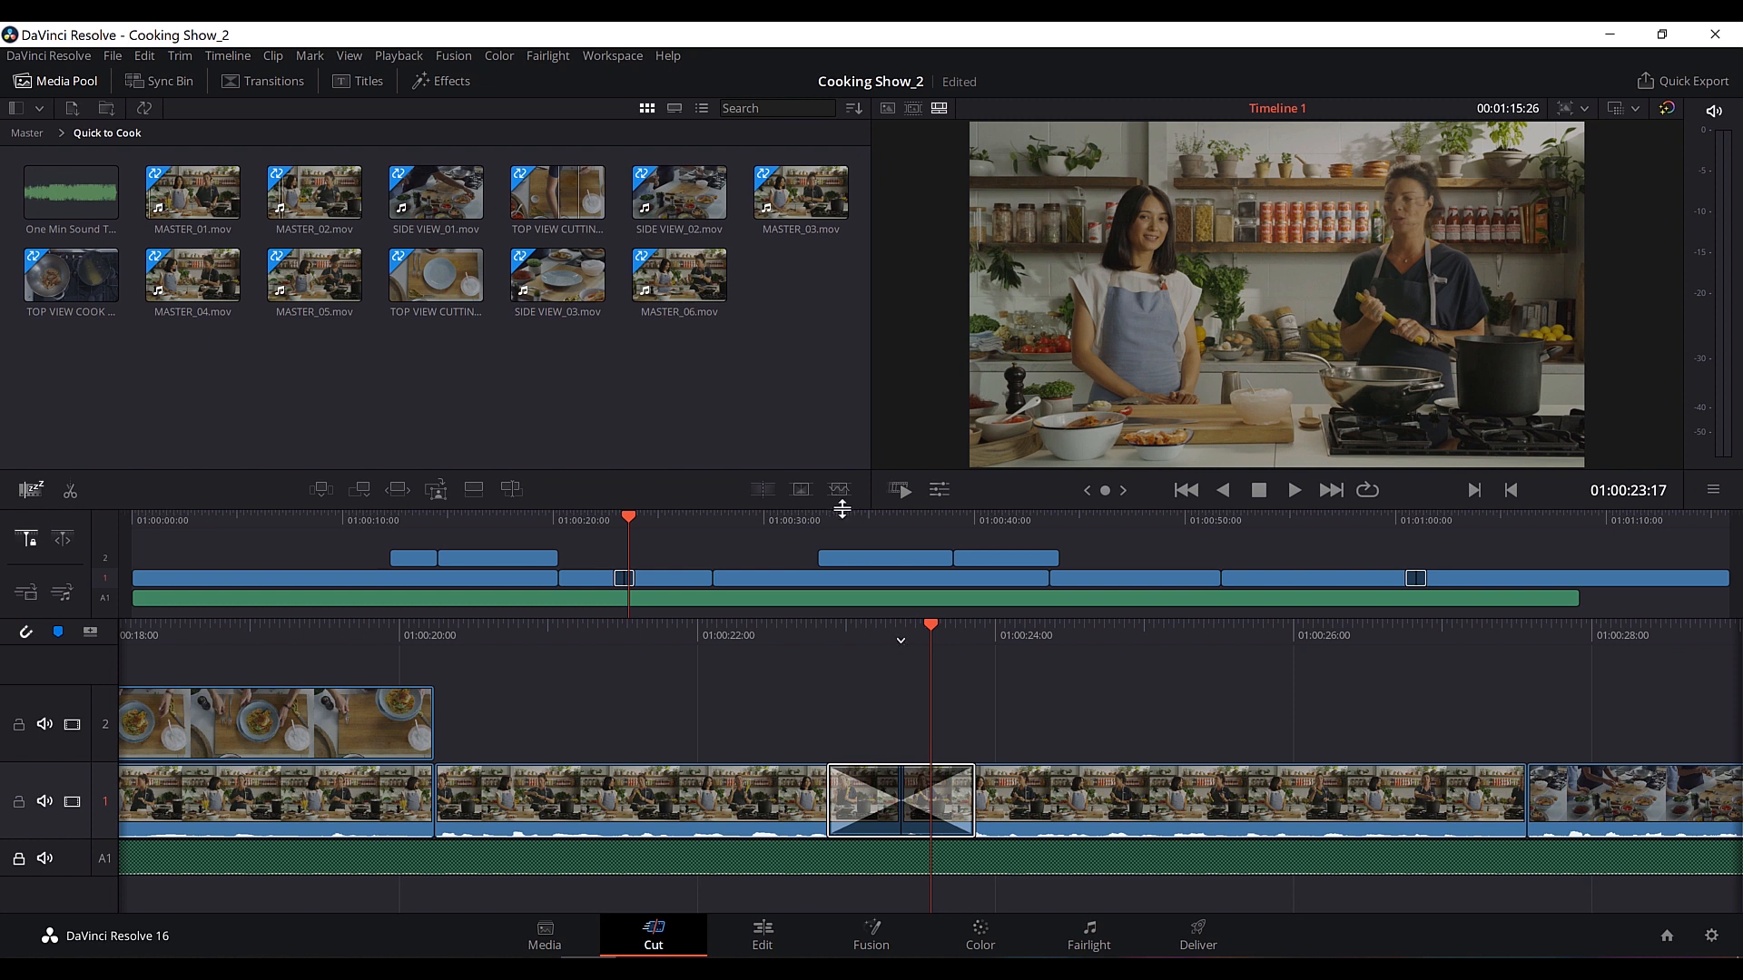
pyautogui.click(974, 787)
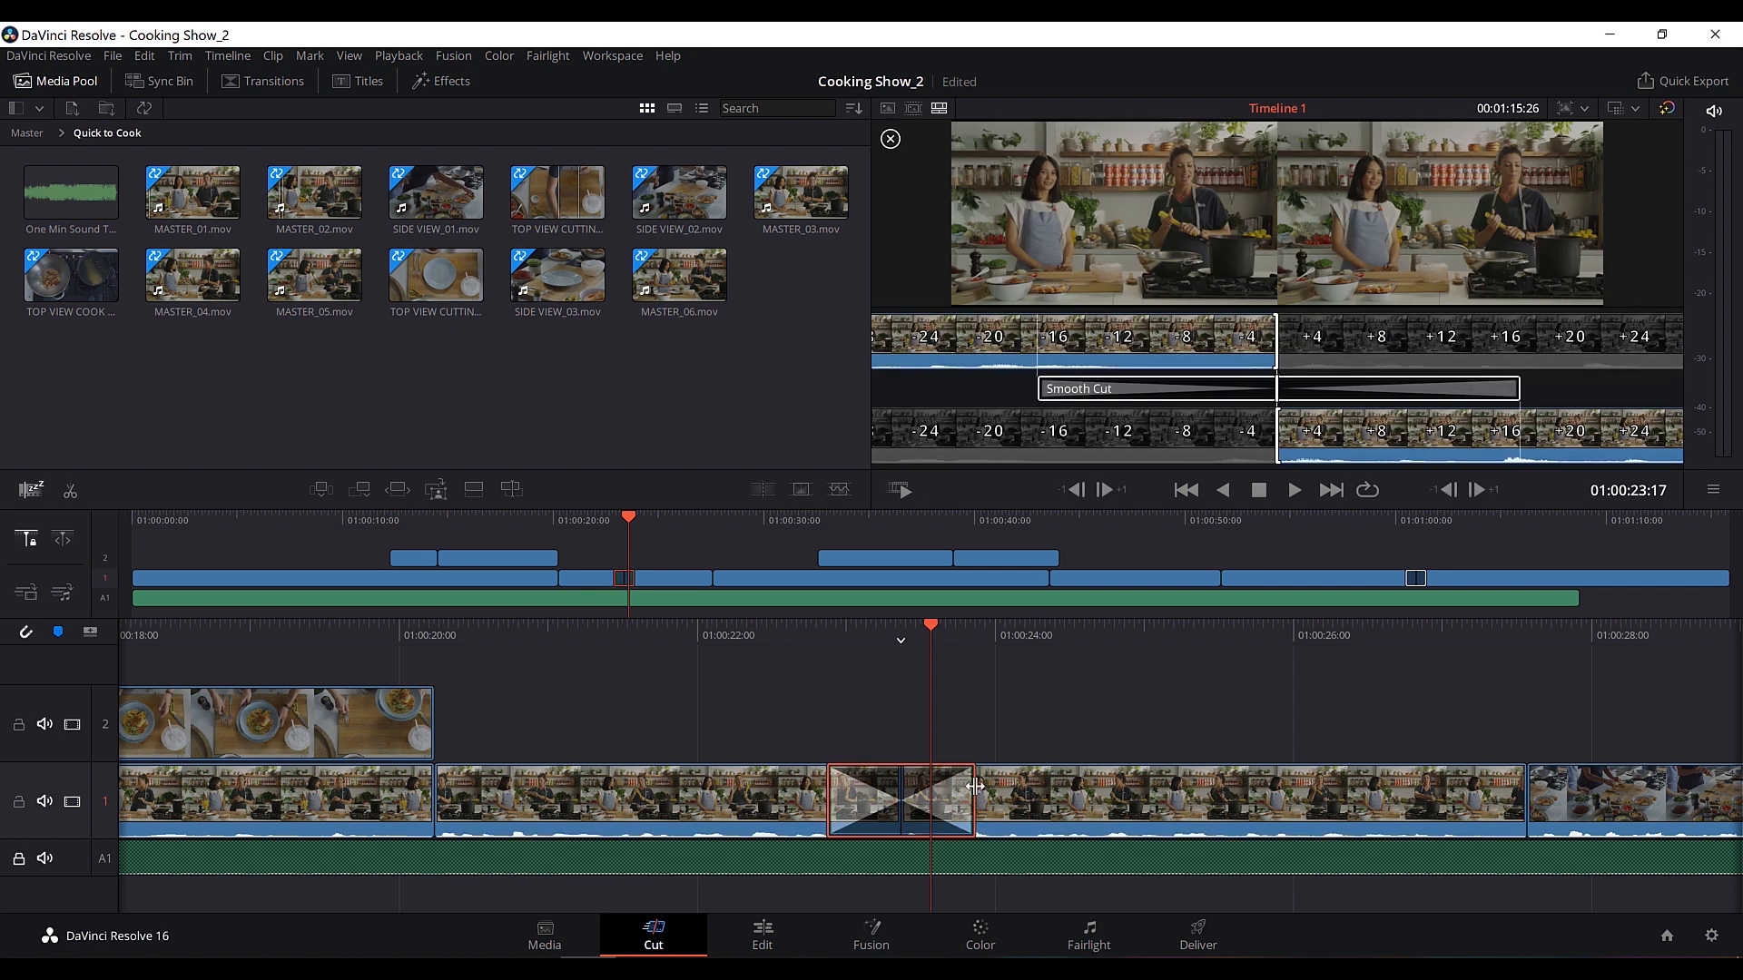
pyautogui.moveTo(975, 786); pyautogui.dragTo(922, 775)
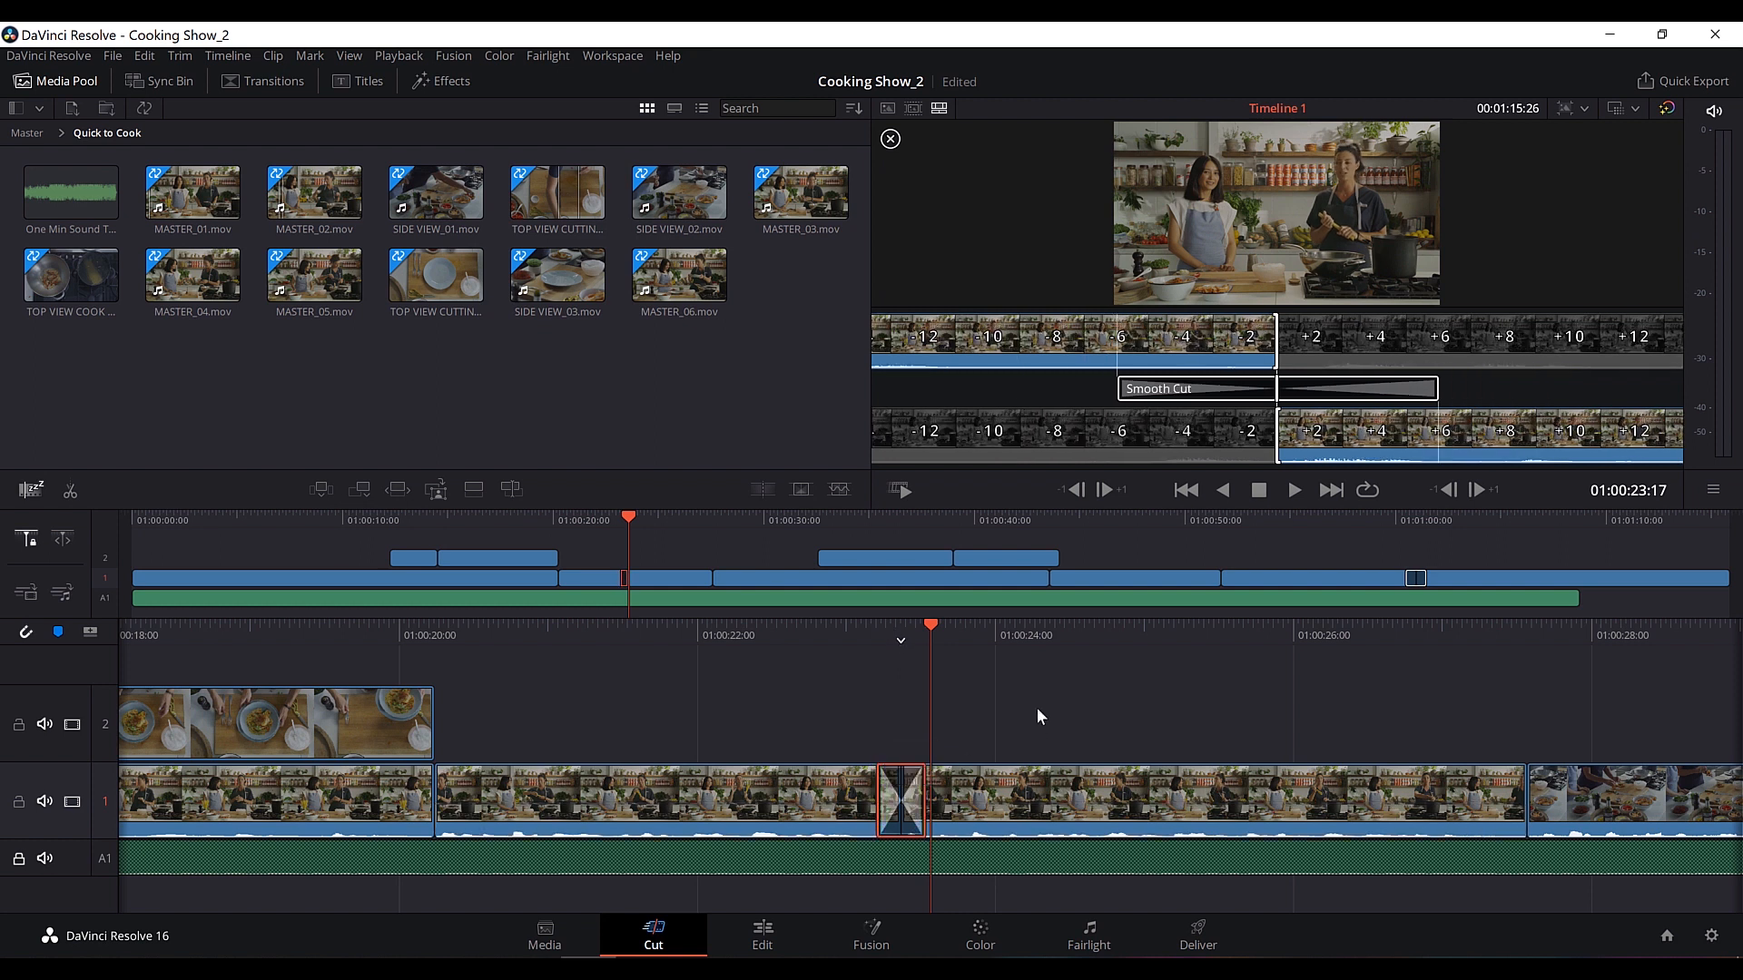
# Play back repeatedly across the shortened Smooth Cut from about 01:00:22:17 to check how well it hides the jump.
pyautogui.press('j')
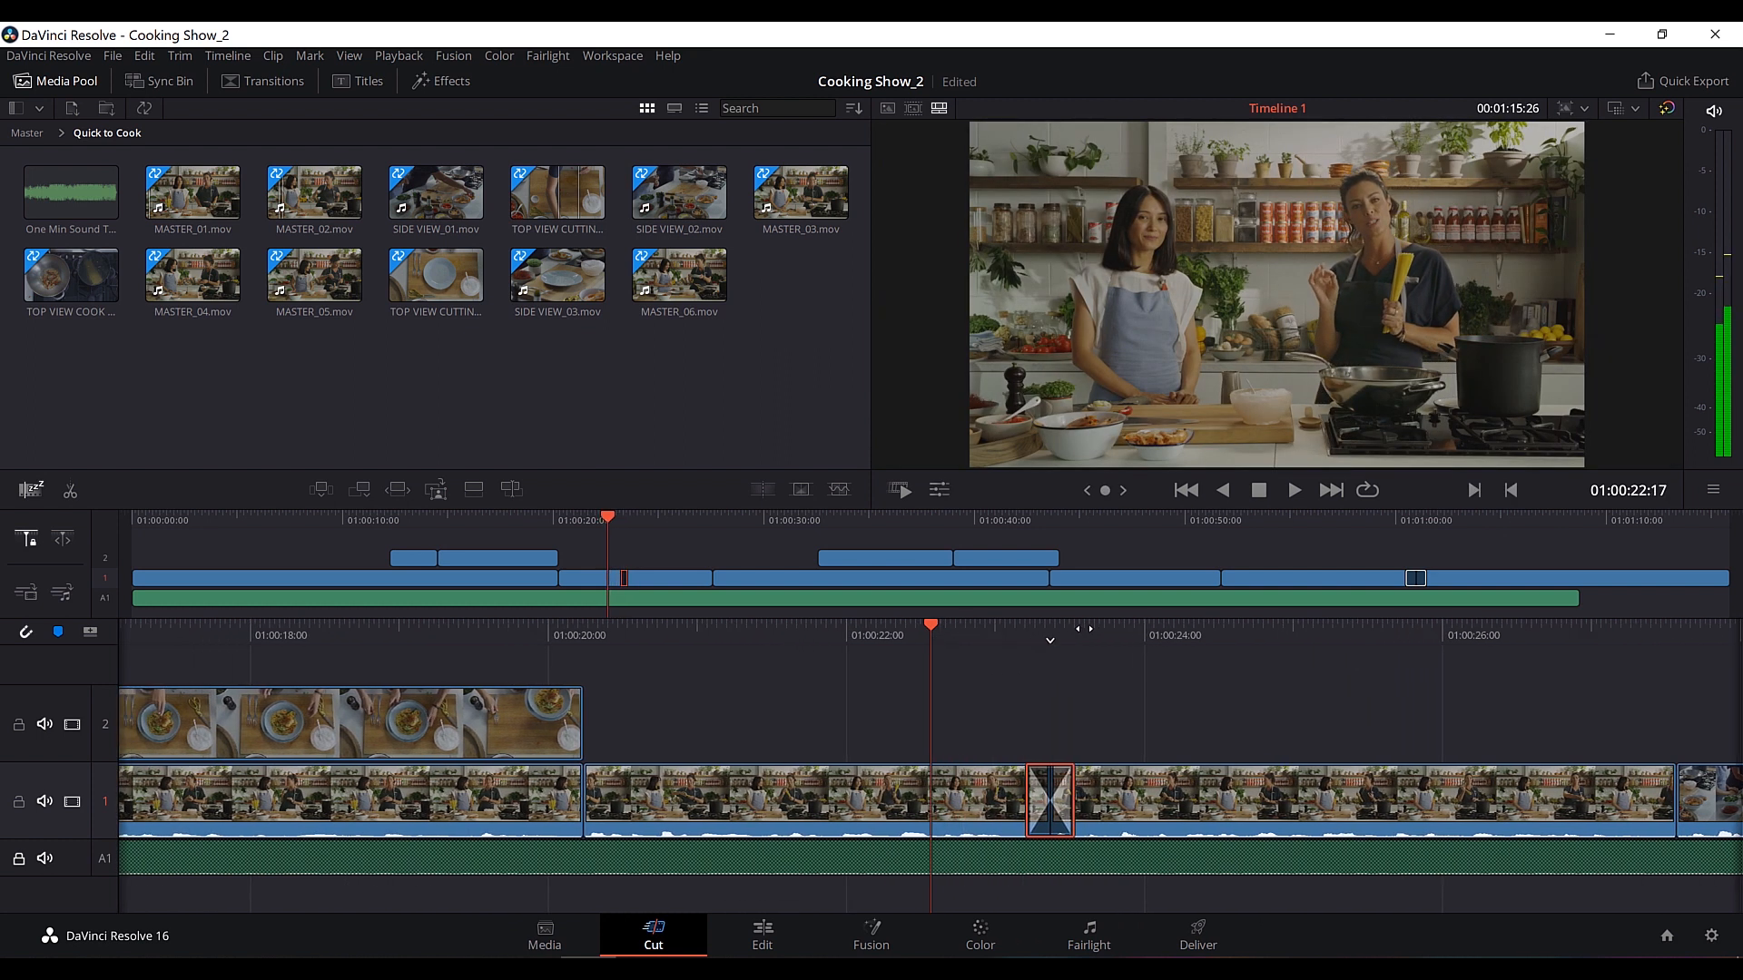
pyautogui.press('l')
pyautogui.moveTo(962, 632); pyautogui.dragTo(1234, 625)
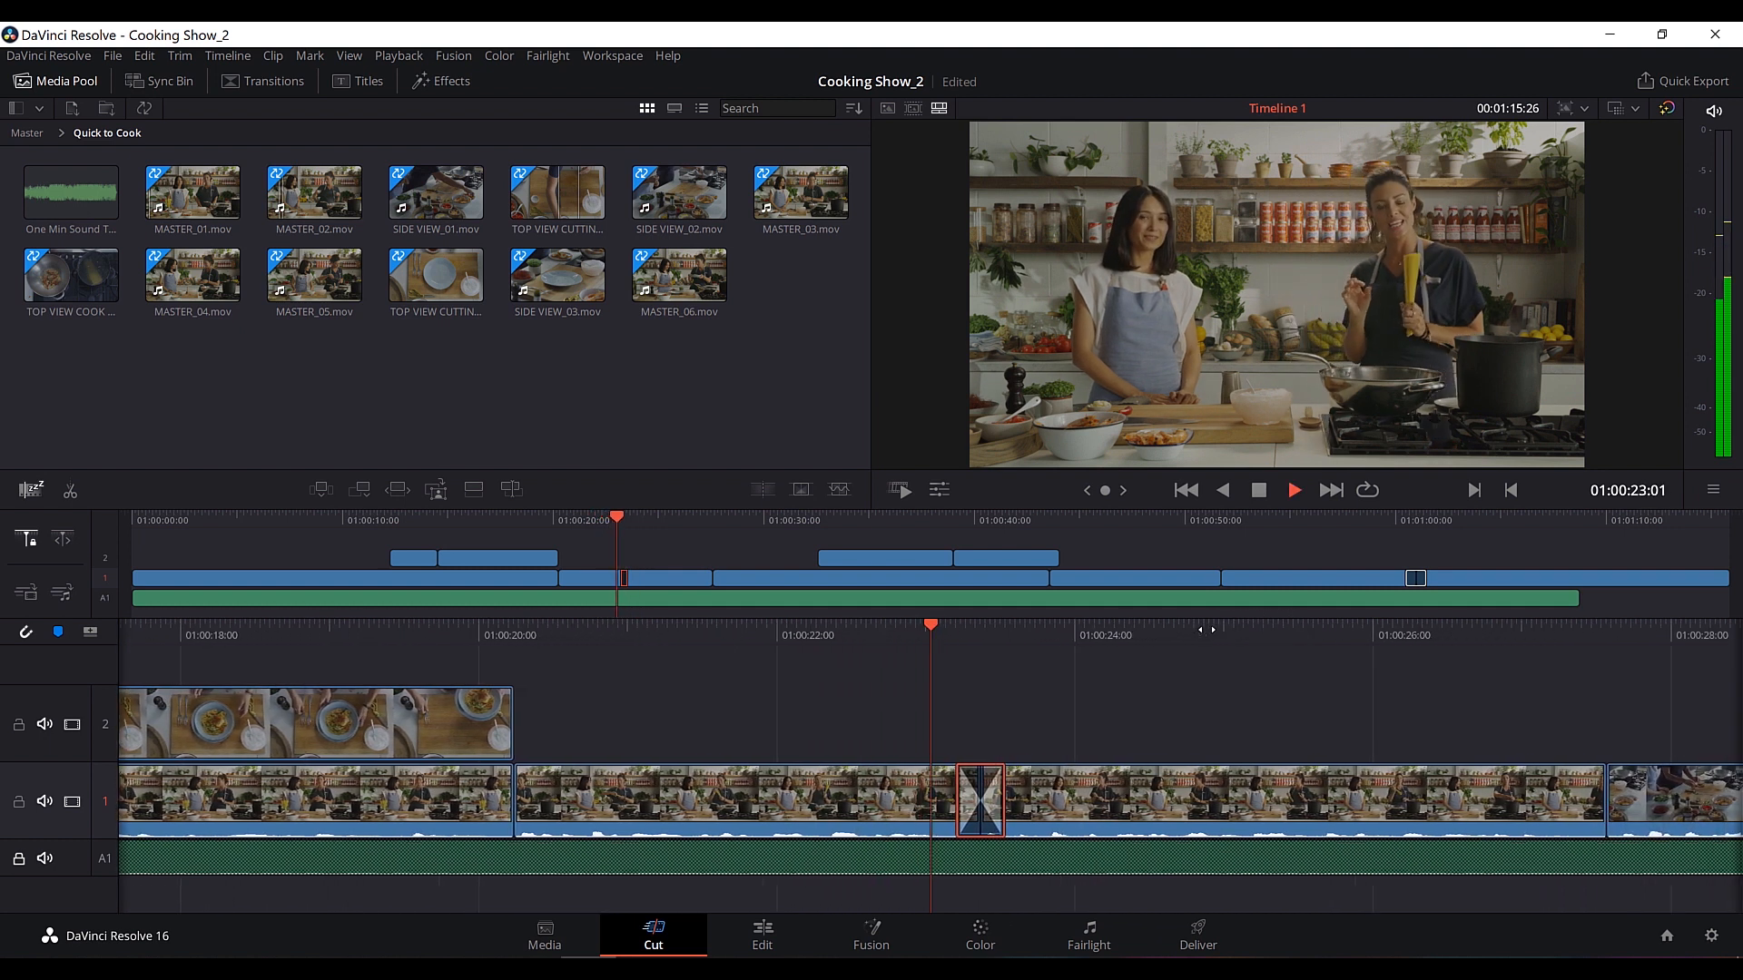
pyautogui.press('space')
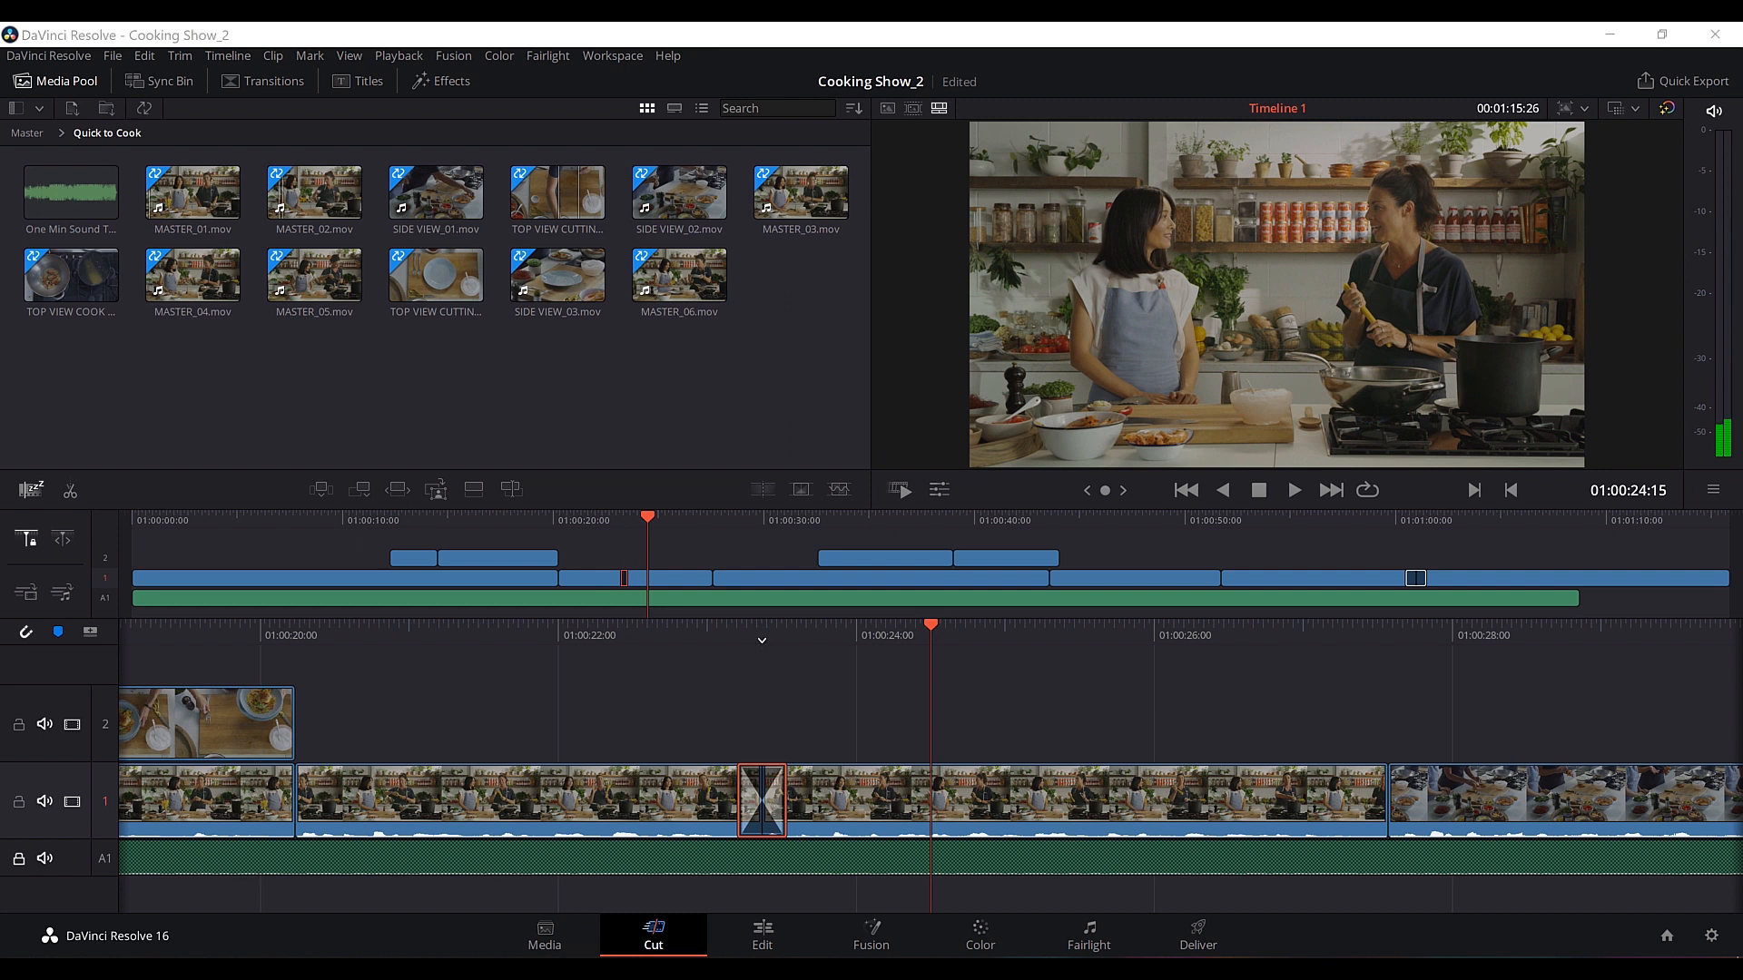
pyautogui.moveTo(640, 515); pyautogui.dragTo(617, 521)
pyautogui.press('space')
pyautogui.moveTo(817, 632); pyautogui.dragTo(972, 632)
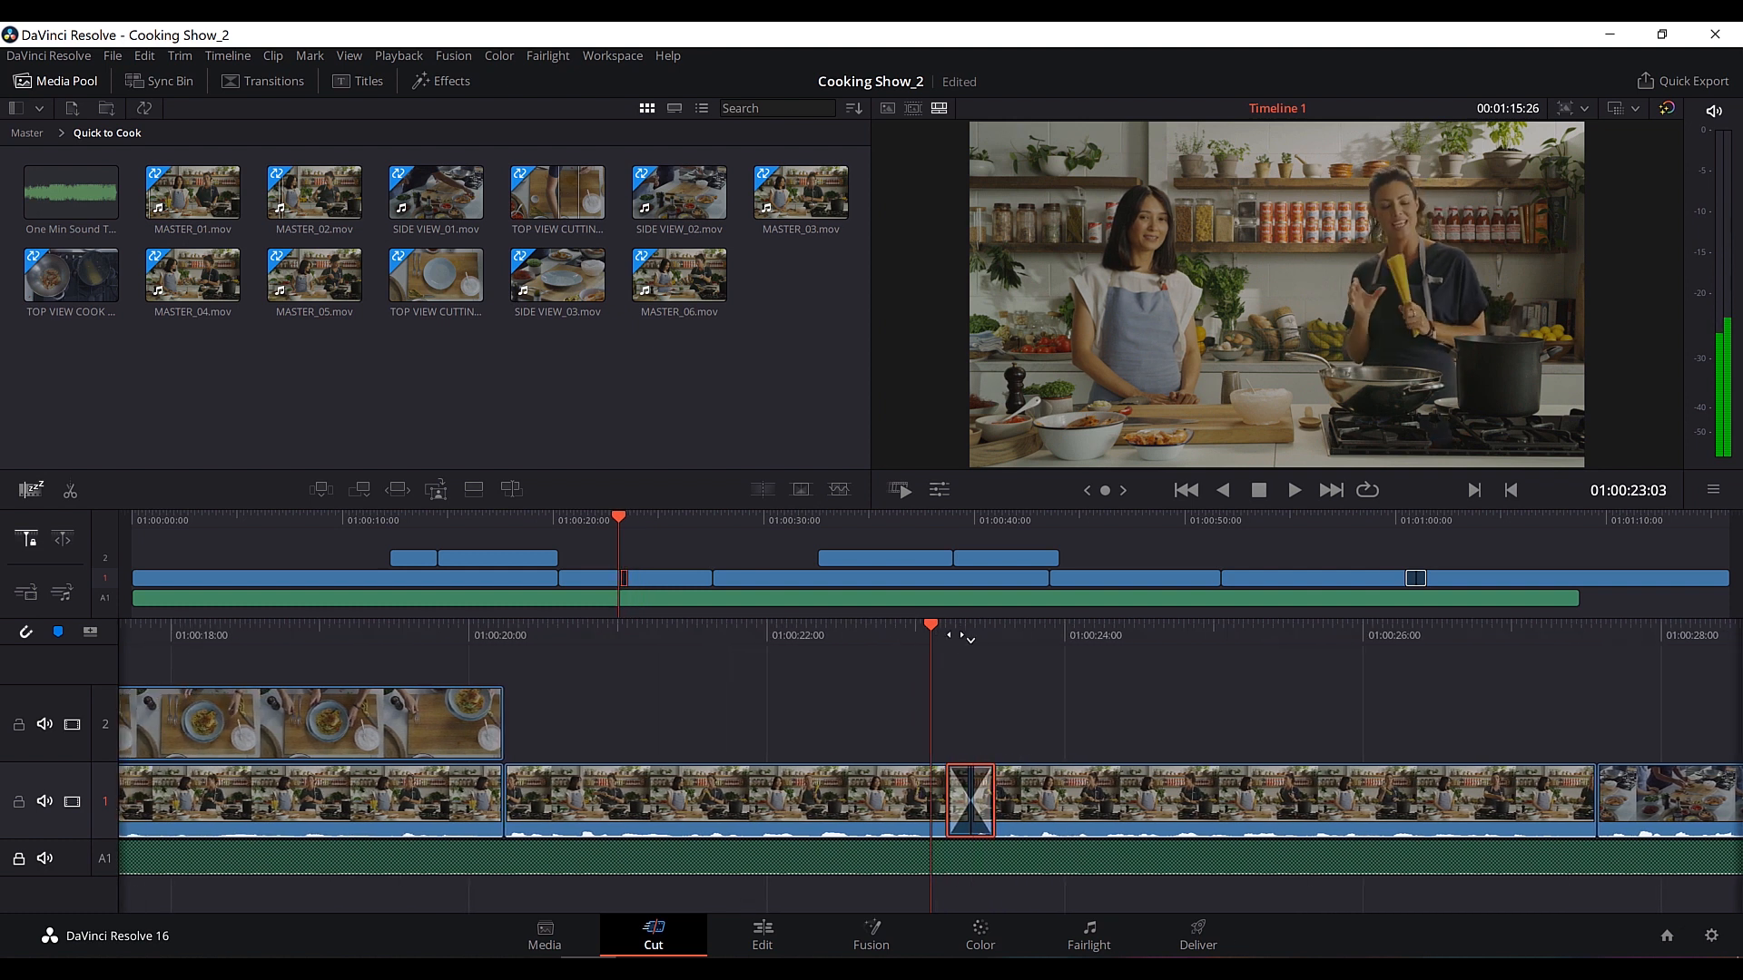
# Trim one frame off the start of the incoming clip under the Smooth Cut and play back across it.
pyautogui.click(975, 803)
pyautogui.click(1046, 696)
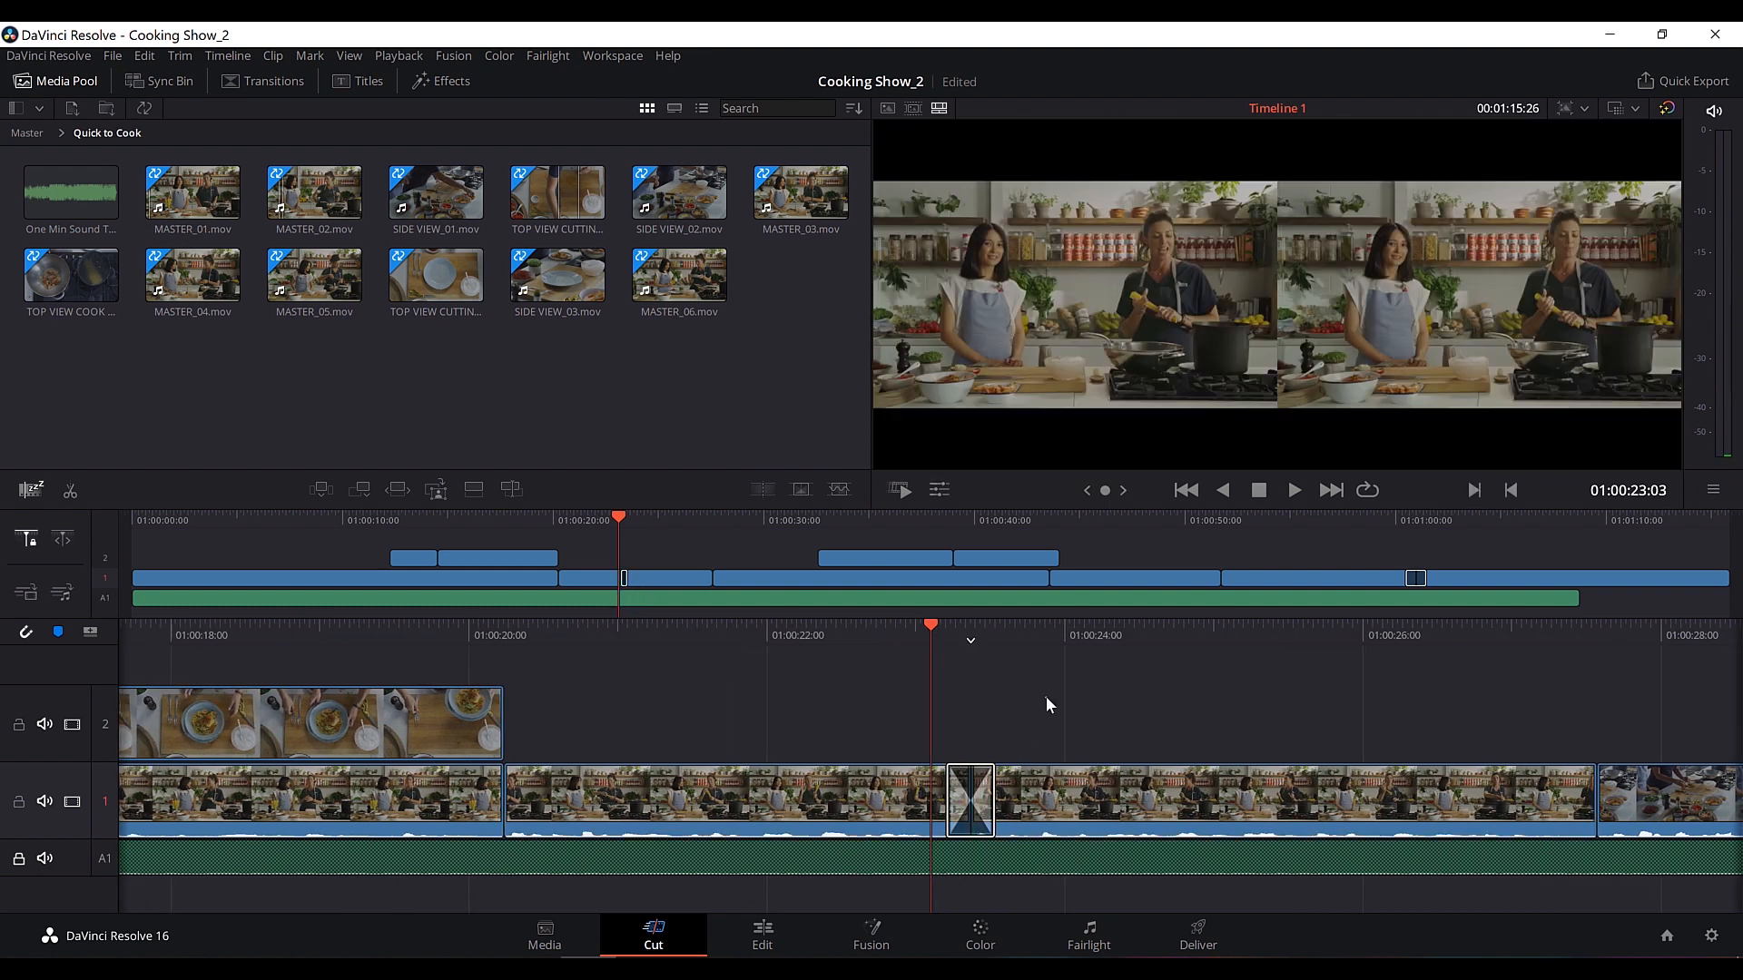
pyautogui.click(982, 789)
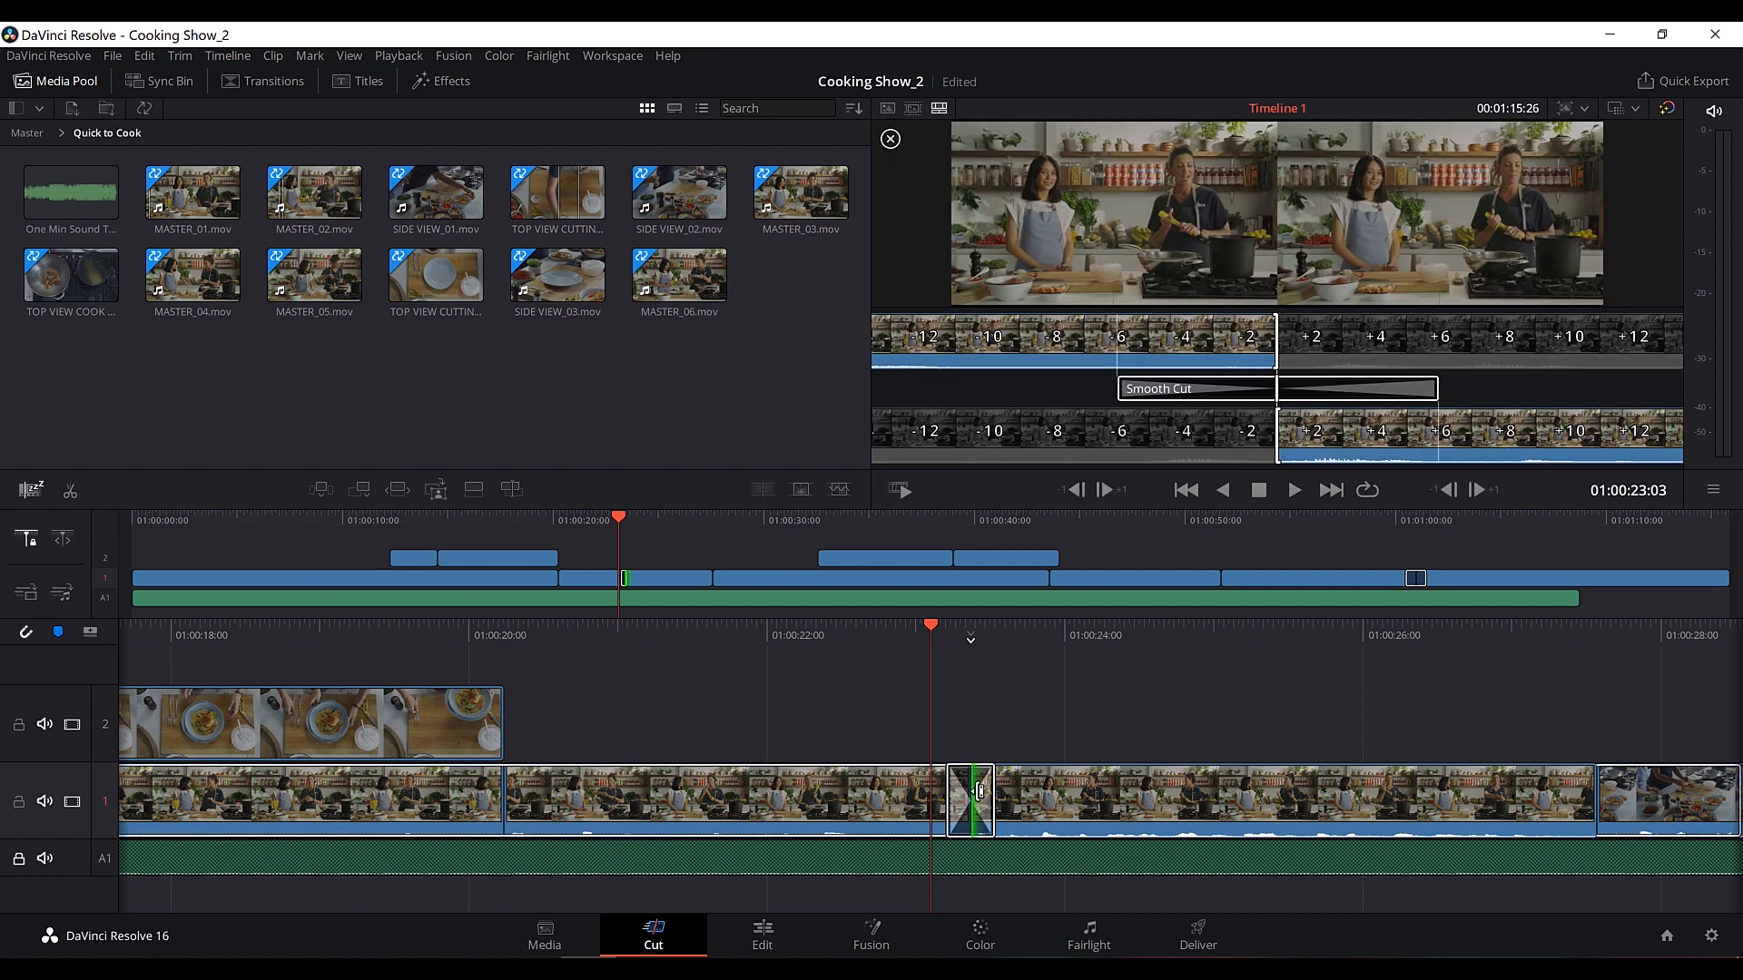
pyautogui.moveTo(976, 790); pyautogui.dragTo(992, 793)
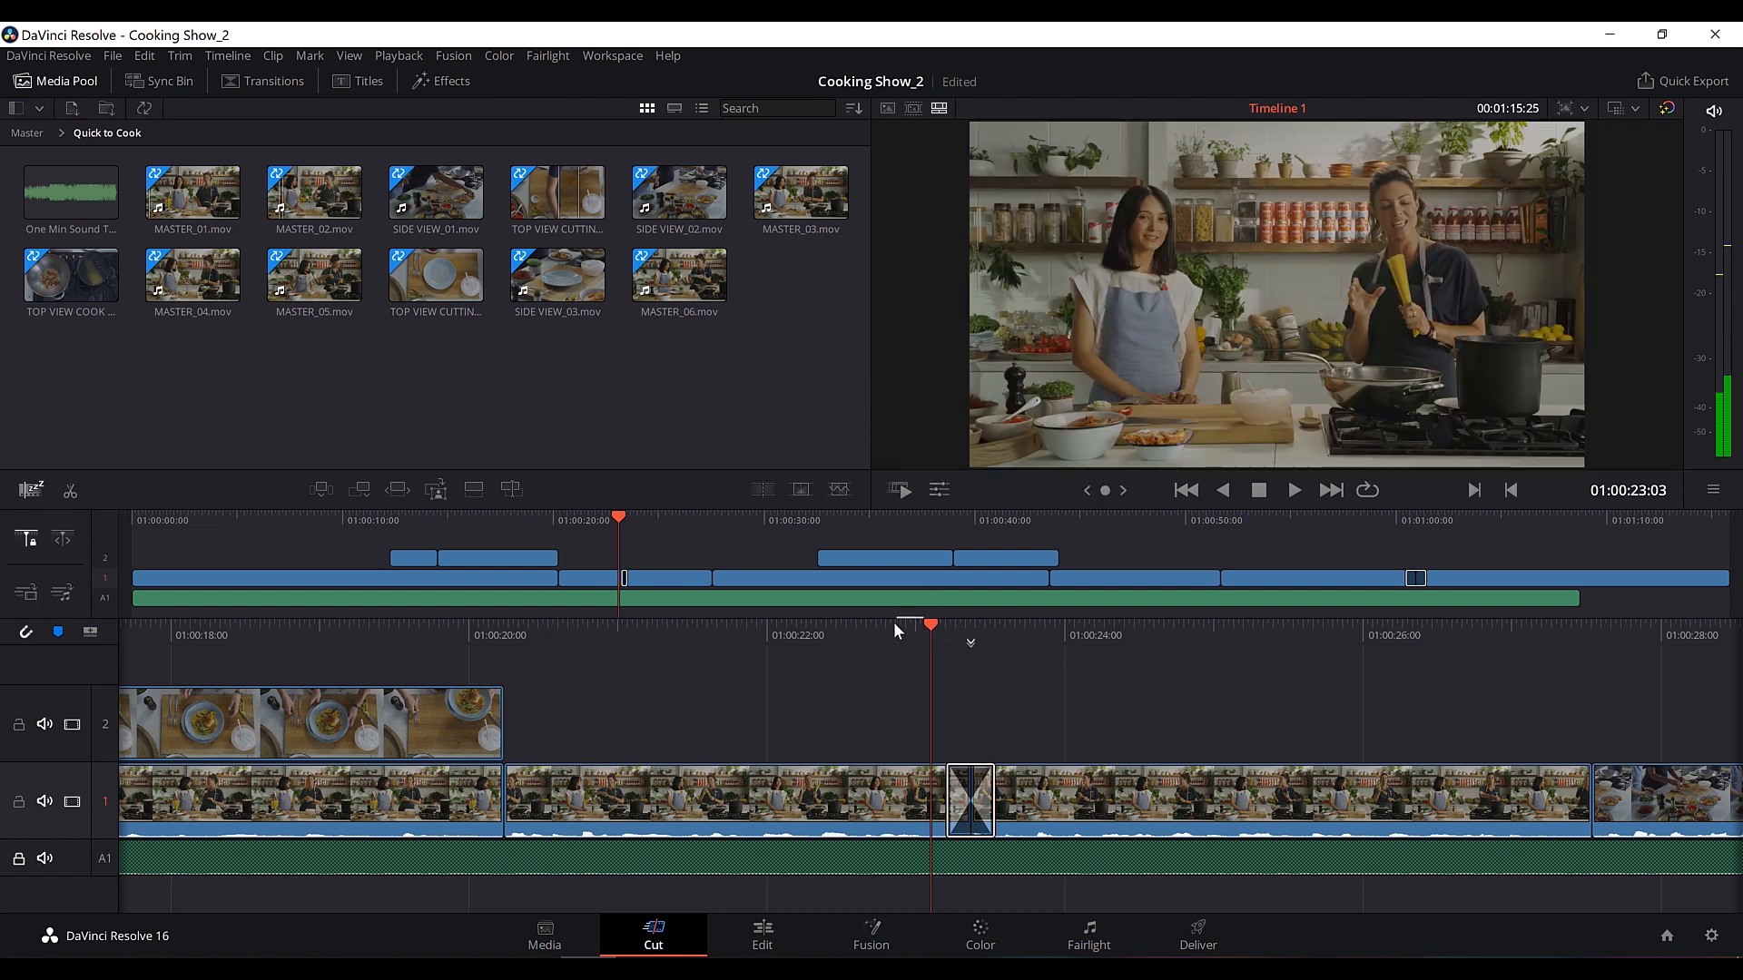
pyautogui.moveTo(901, 628); pyautogui.dragTo(970, 627)
pyautogui.press('space')
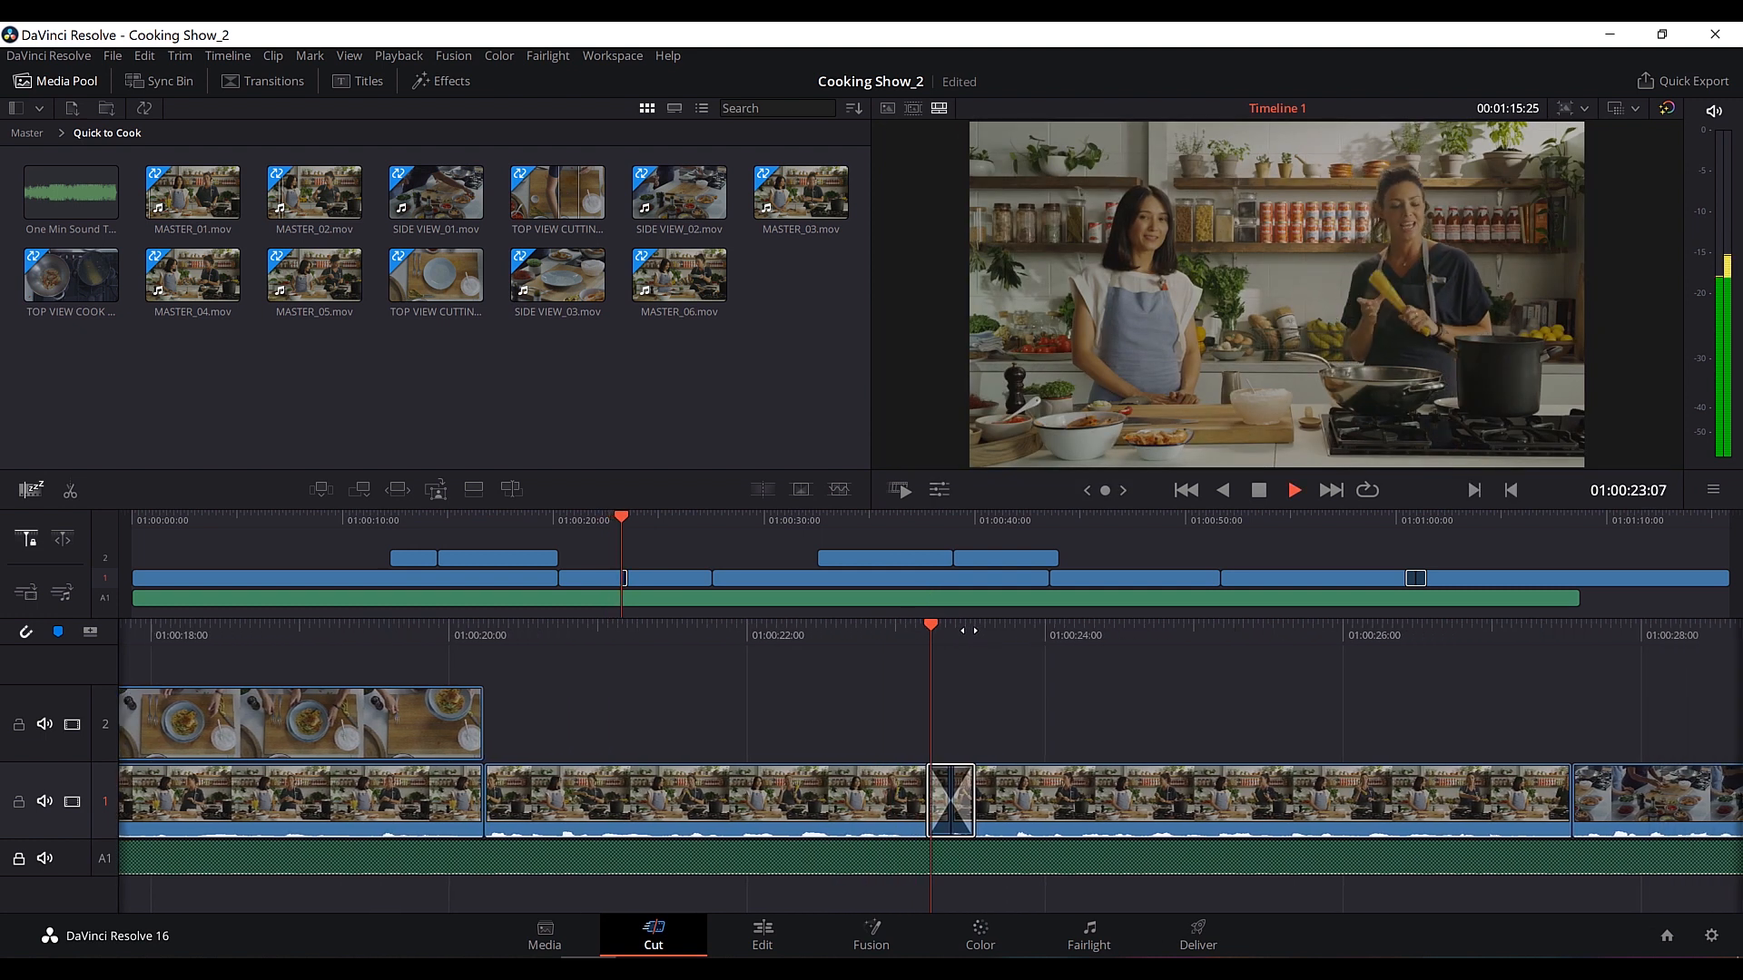
pyautogui.press('space')
# Trim about five more frames at the Smooth Cut edit, play back across the transition and deselect the edit.
pyautogui.click(889, 792)
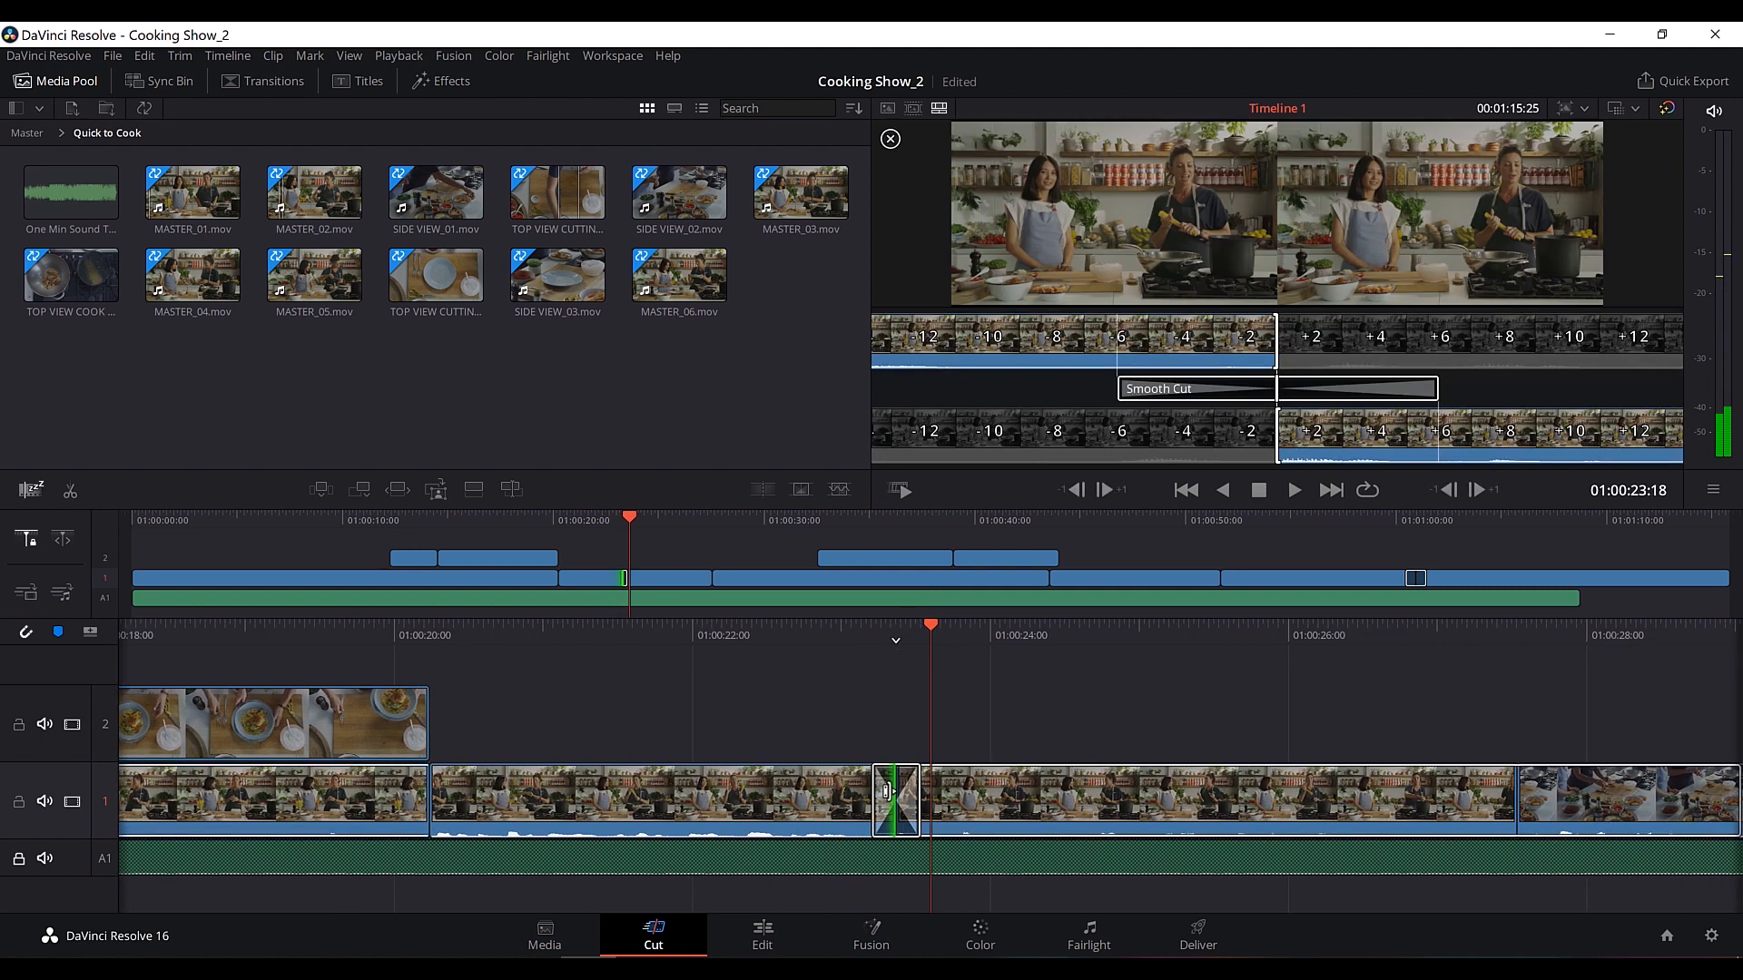
pyautogui.moveTo(888, 791); pyautogui.dragTo(975, 794)
pyautogui.press('space')
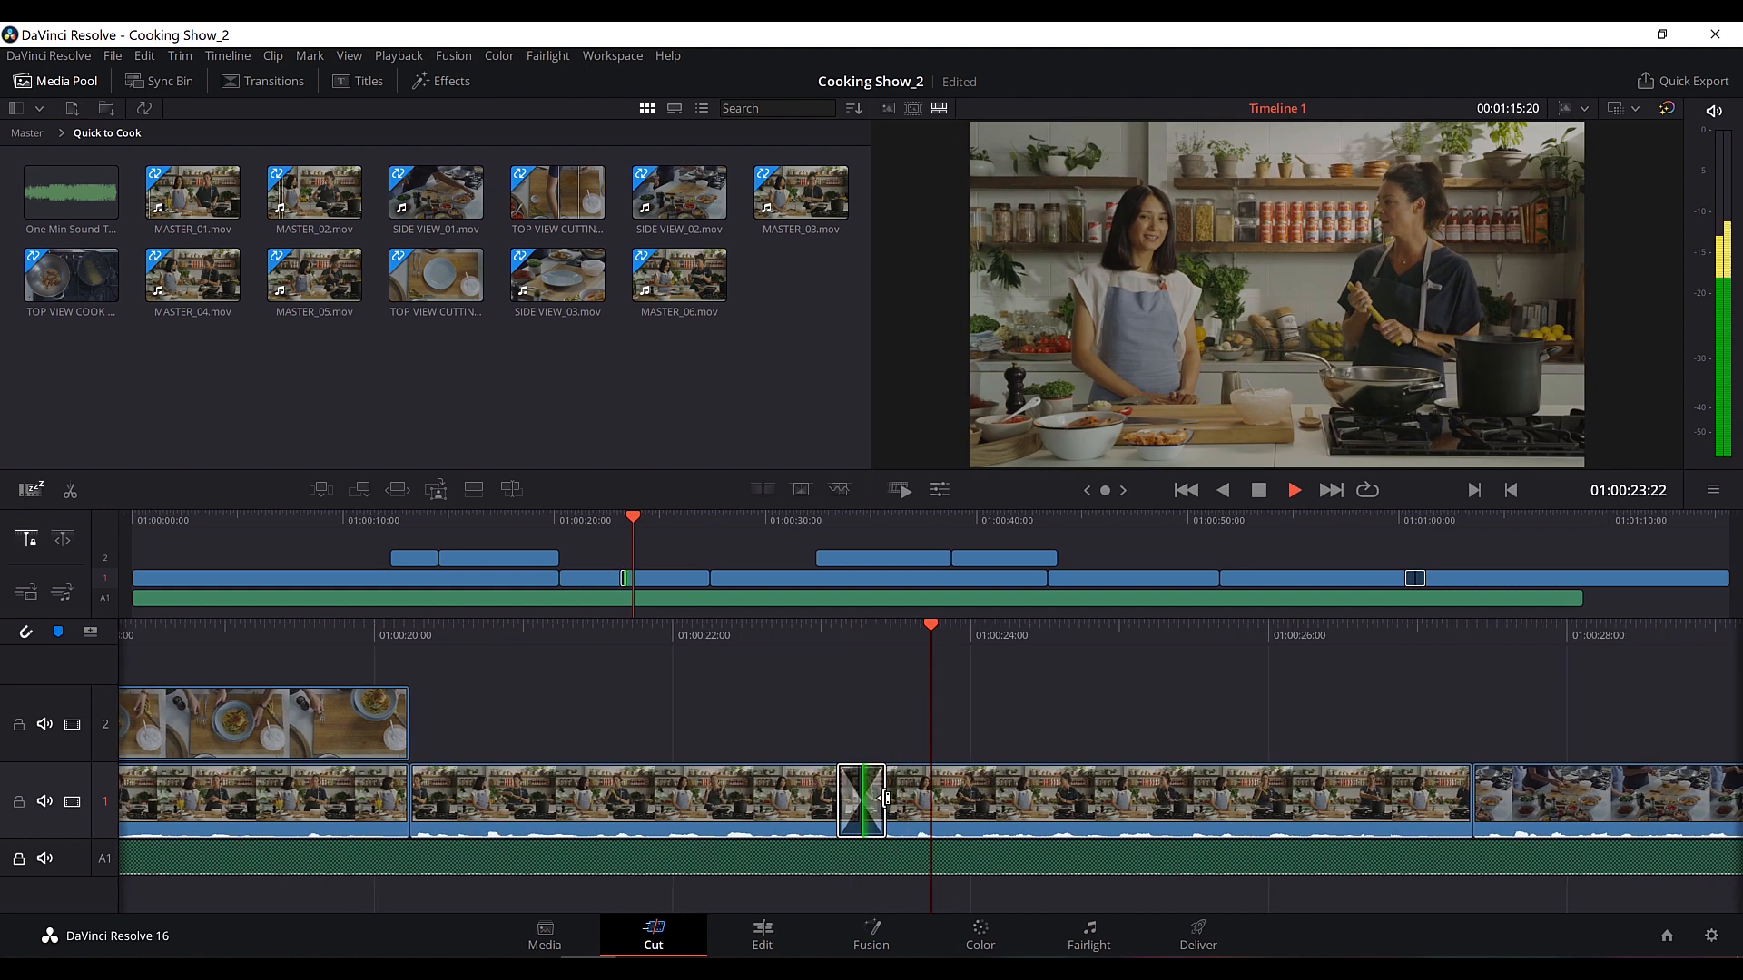
pyautogui.moveTo(781, 623); pyautogui.dragTo(958, 625)
pyautogui.press('space')
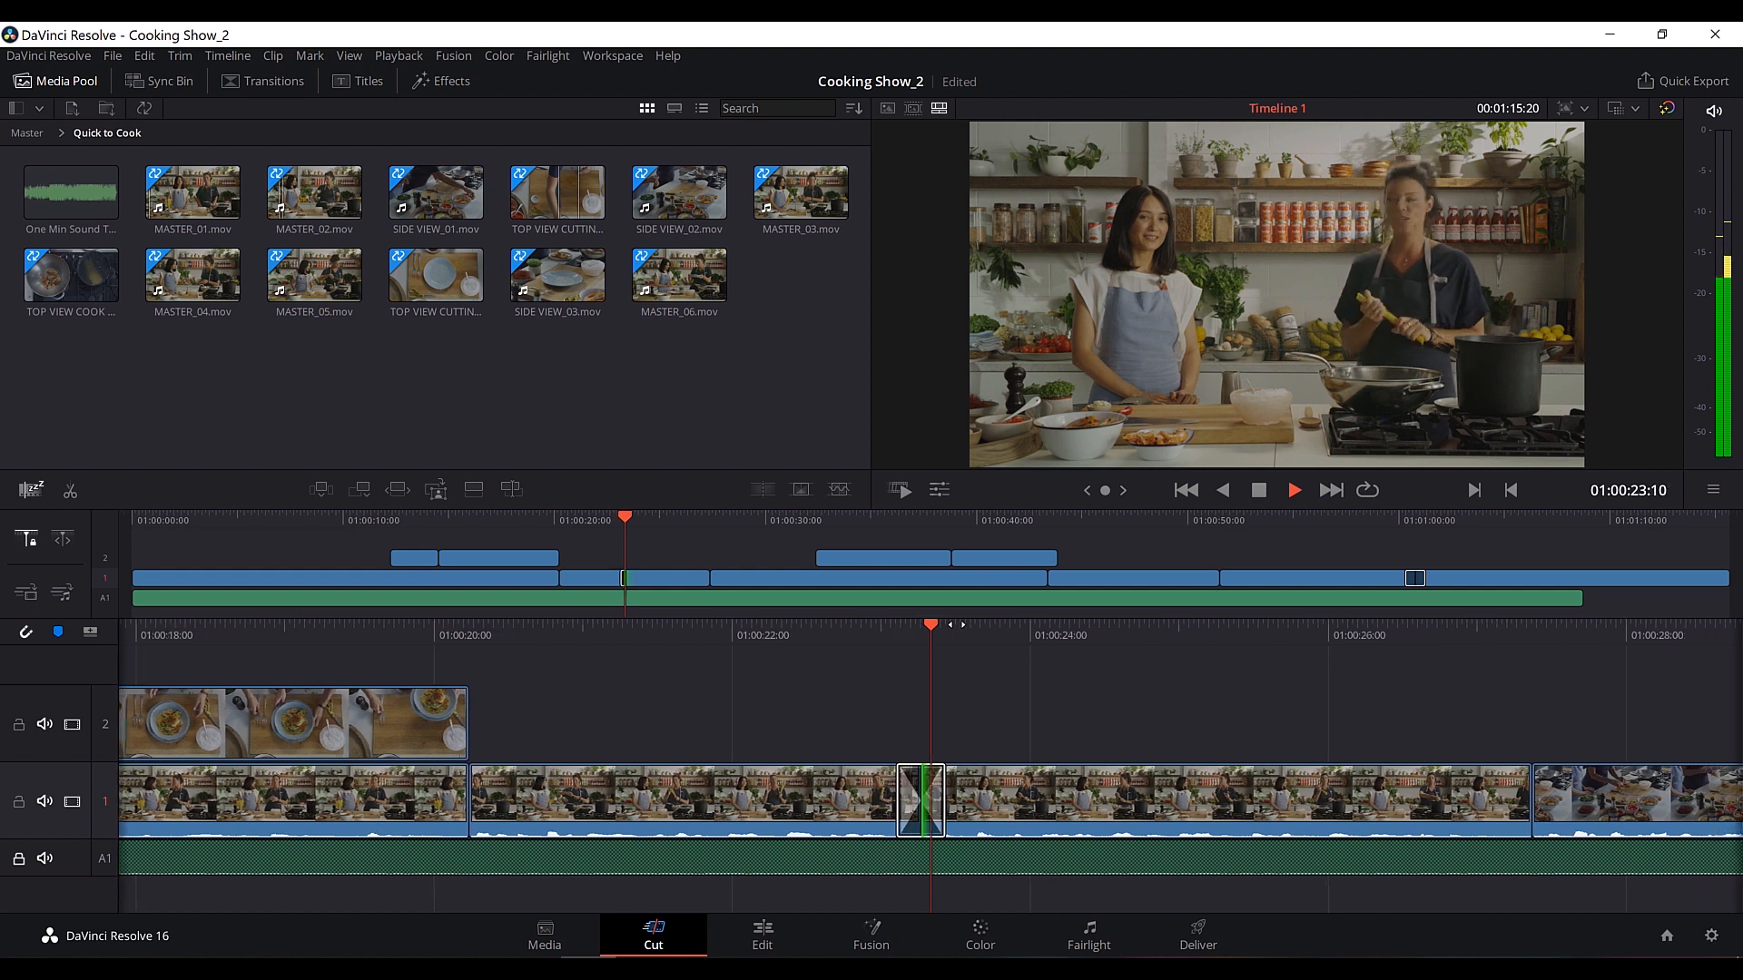
pyautogui.press('space')
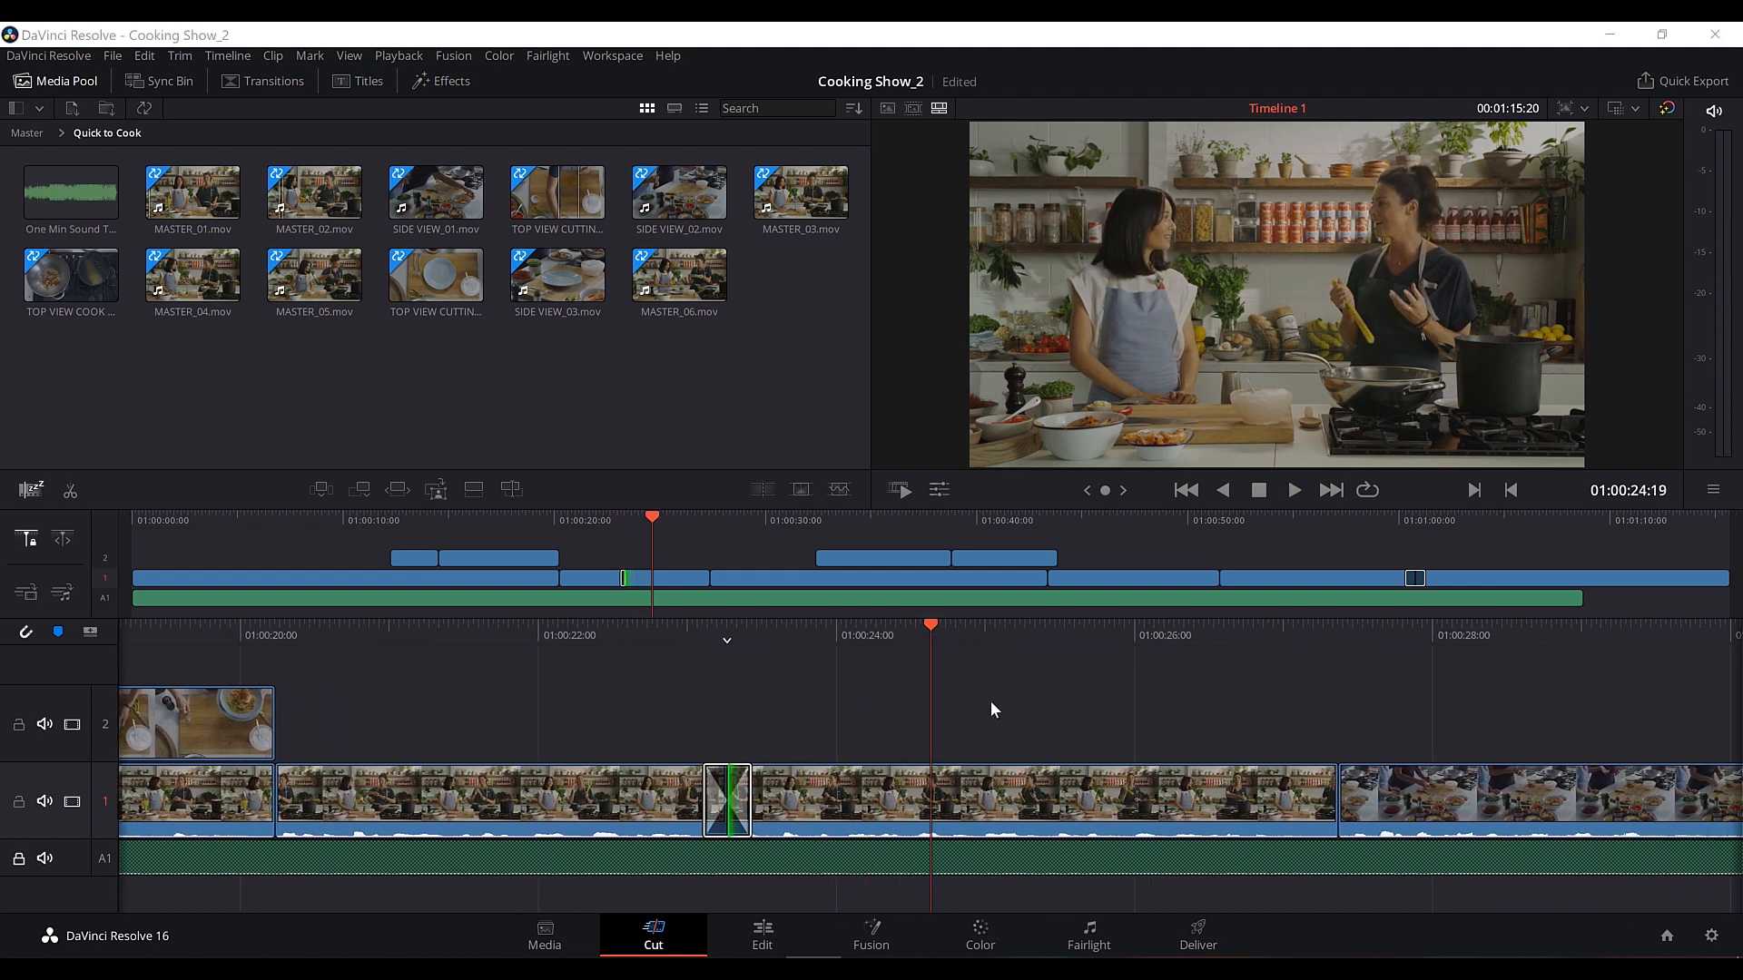
pyautogui.click(915, 688)
# Replace the transition on track 1 near 01:01:00 with a Dip To Color Dissolve and play back across it.
pyautogui.moveTo(1180, 521); pyautogui.dragTo(1402, 498)
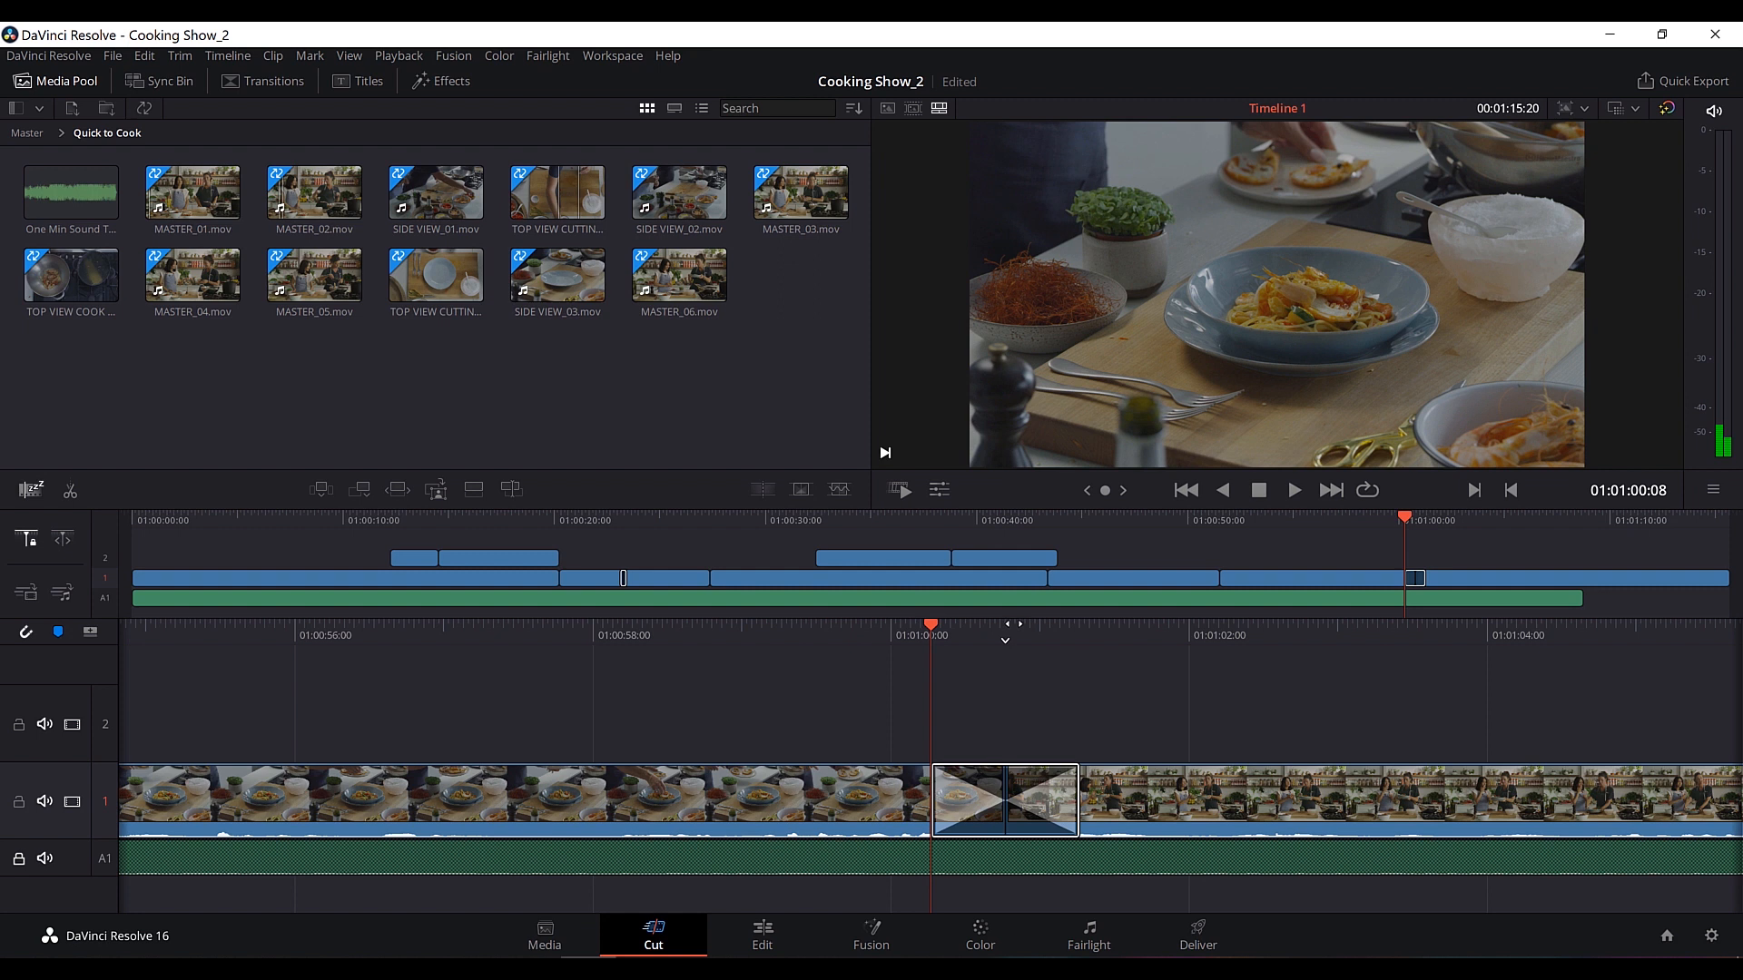
pyautogui.moveTo(1014, 624); pyautogui.dragTo(1085, 639)
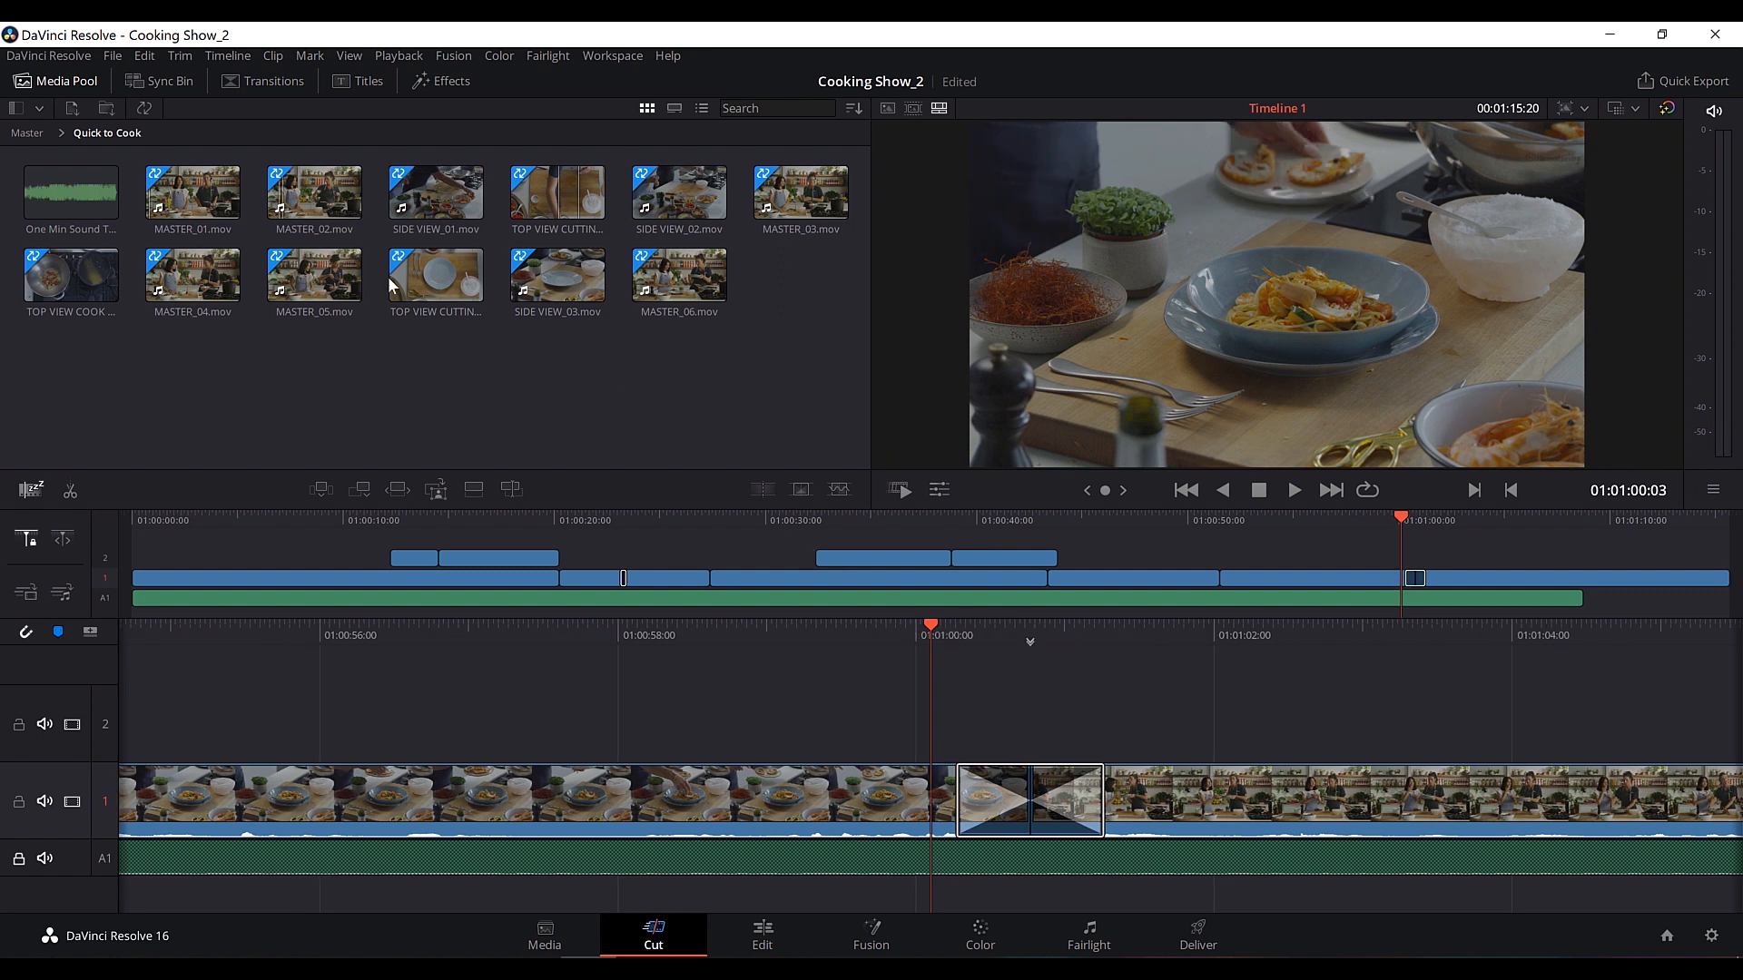
pyautogui.click(280, 79)
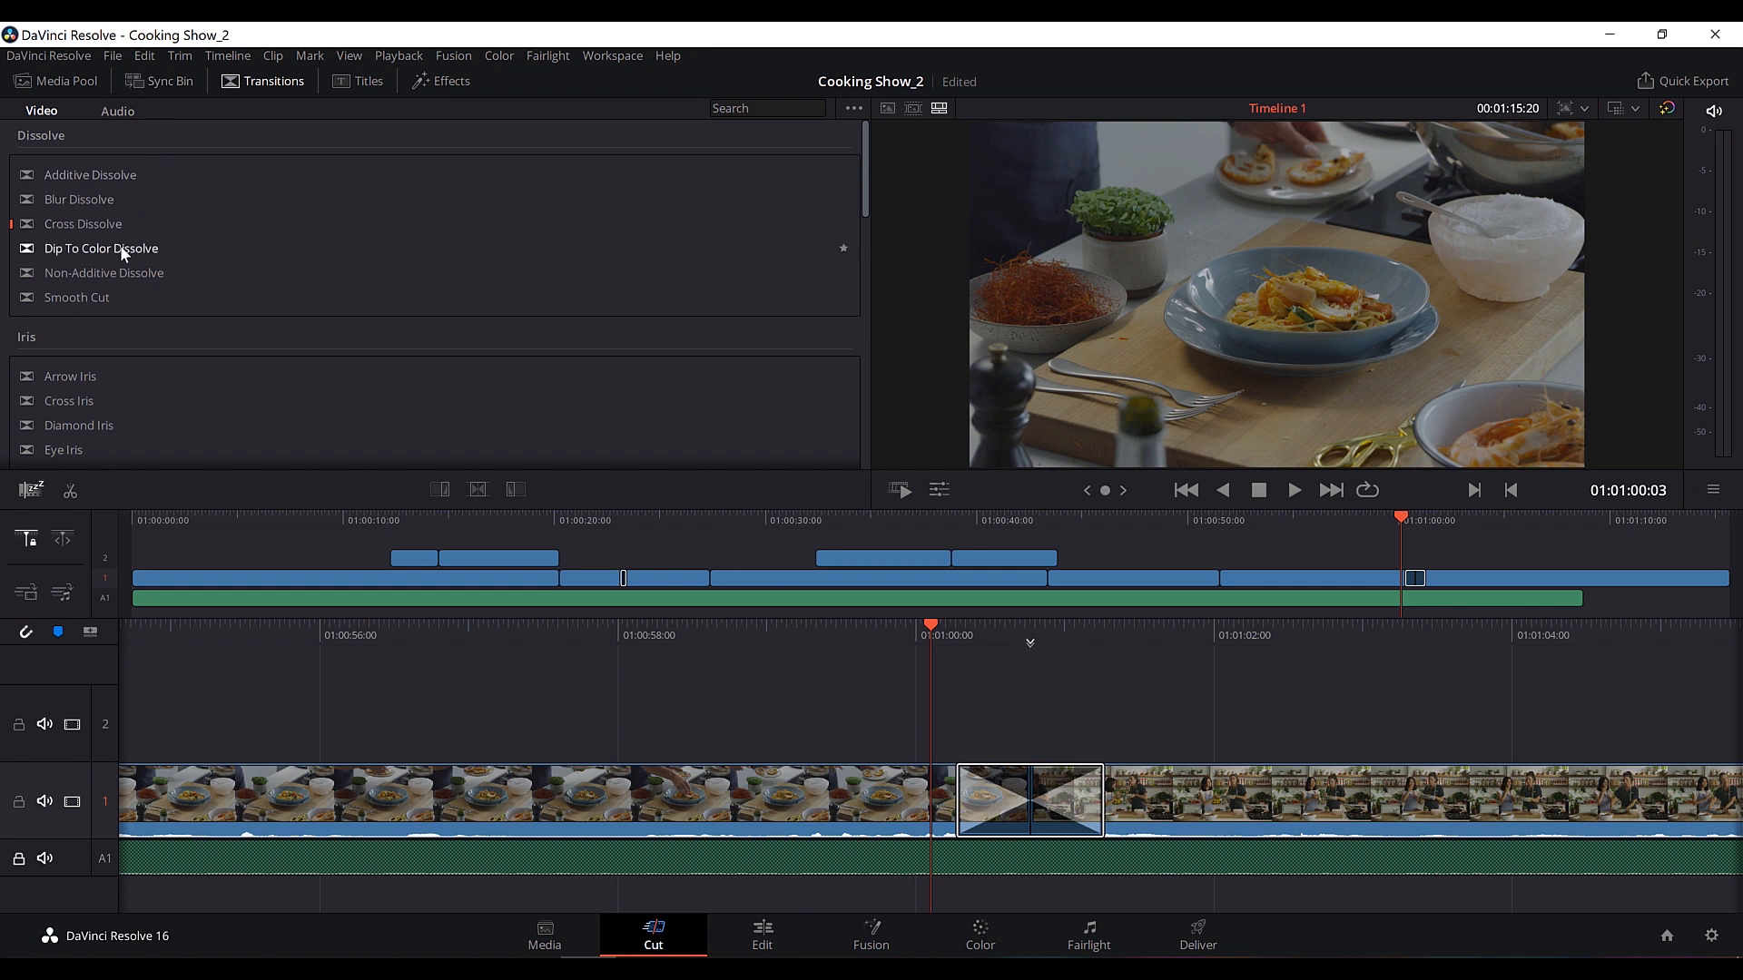
pyautogui.moveTo(120, 245); pyautogui.dragTo(1015, 802)
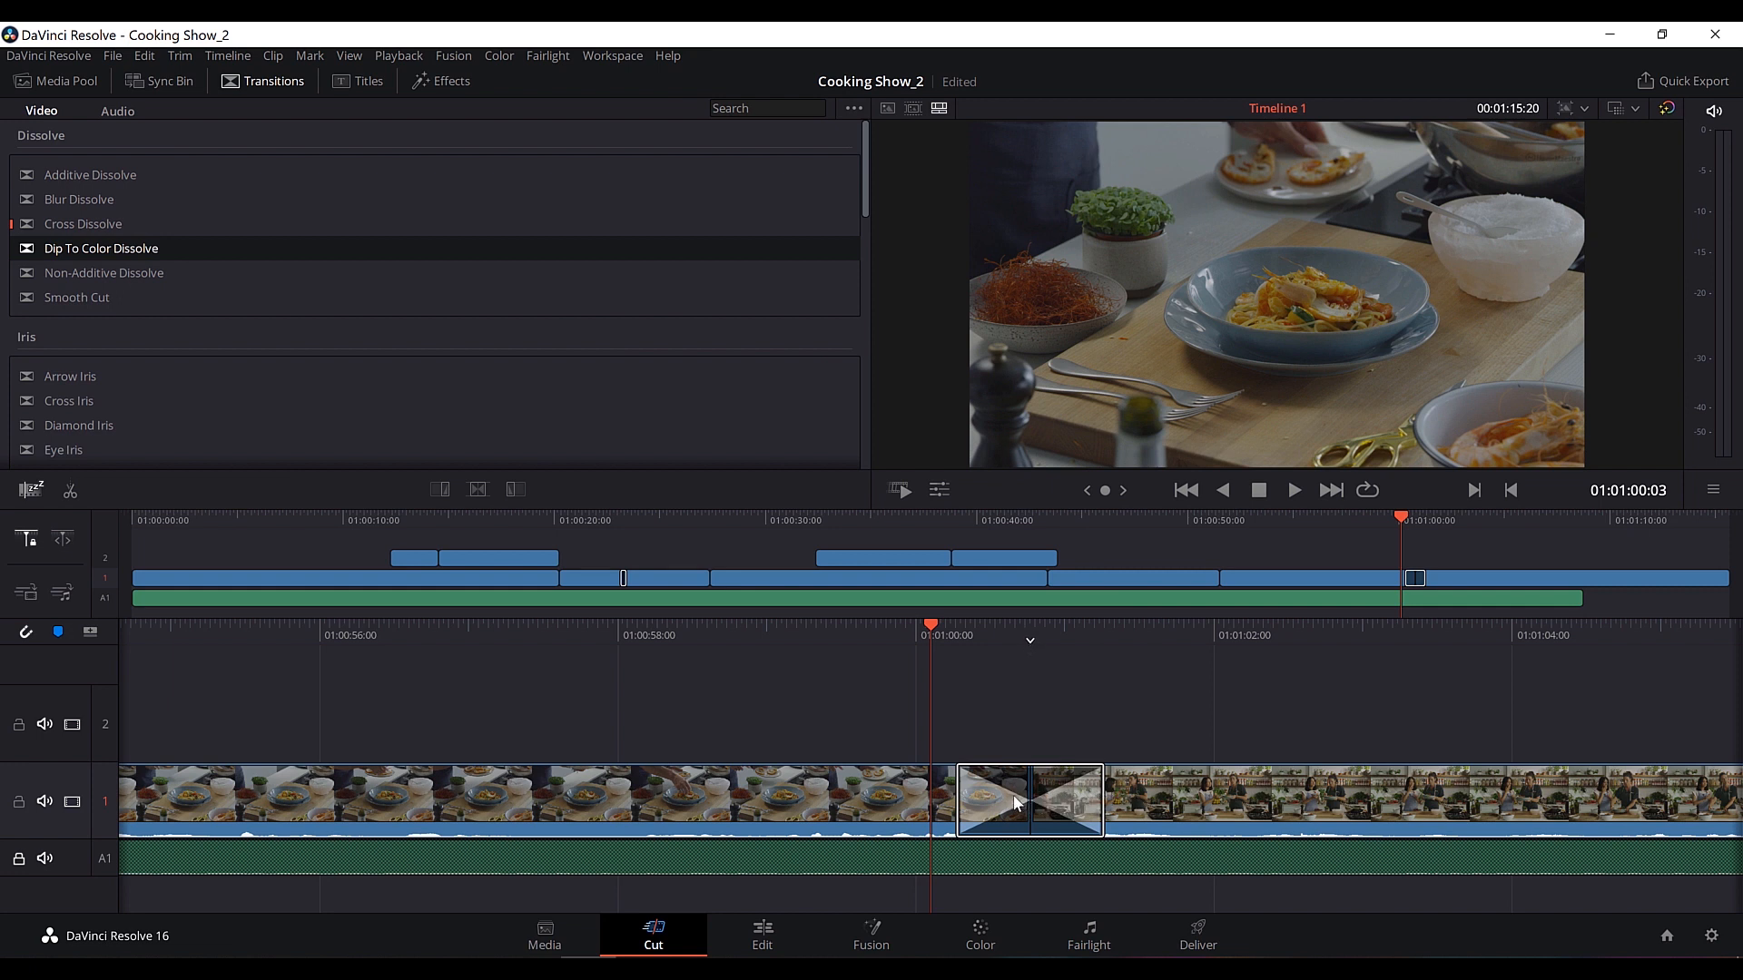
pyautogui.press('space')
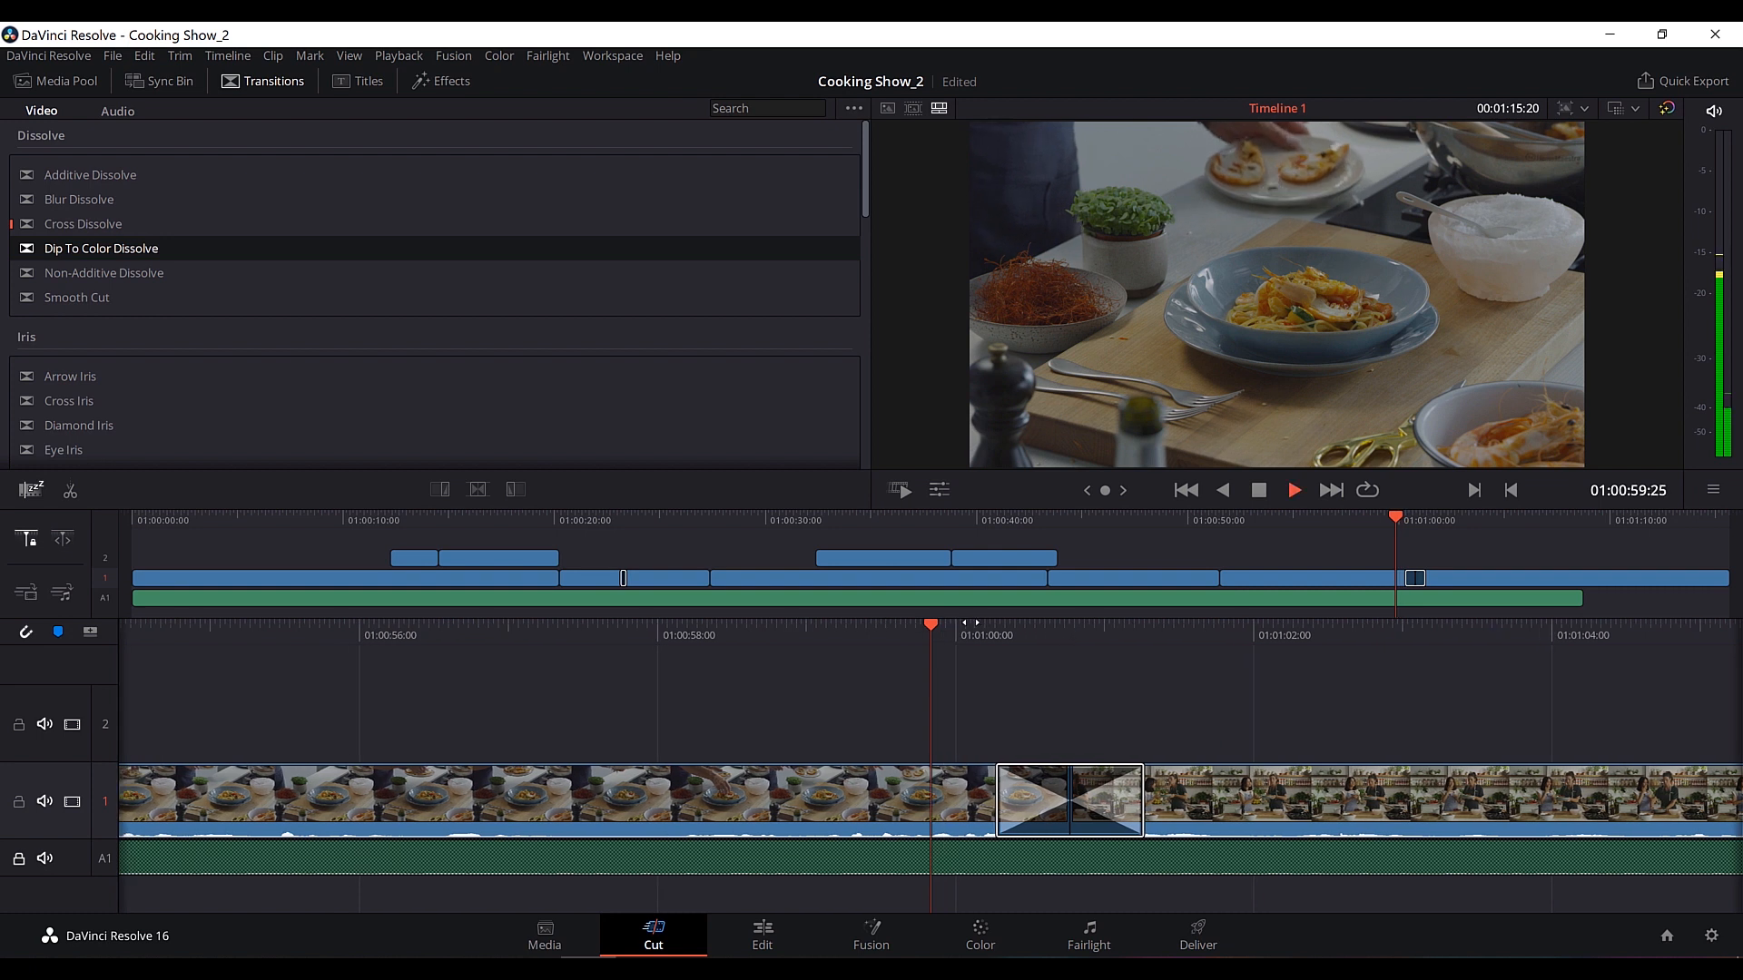
pyautogui.press('space')
pyautogui.moveTo(968, 627); pyautogui.dragTo(1165, 627)
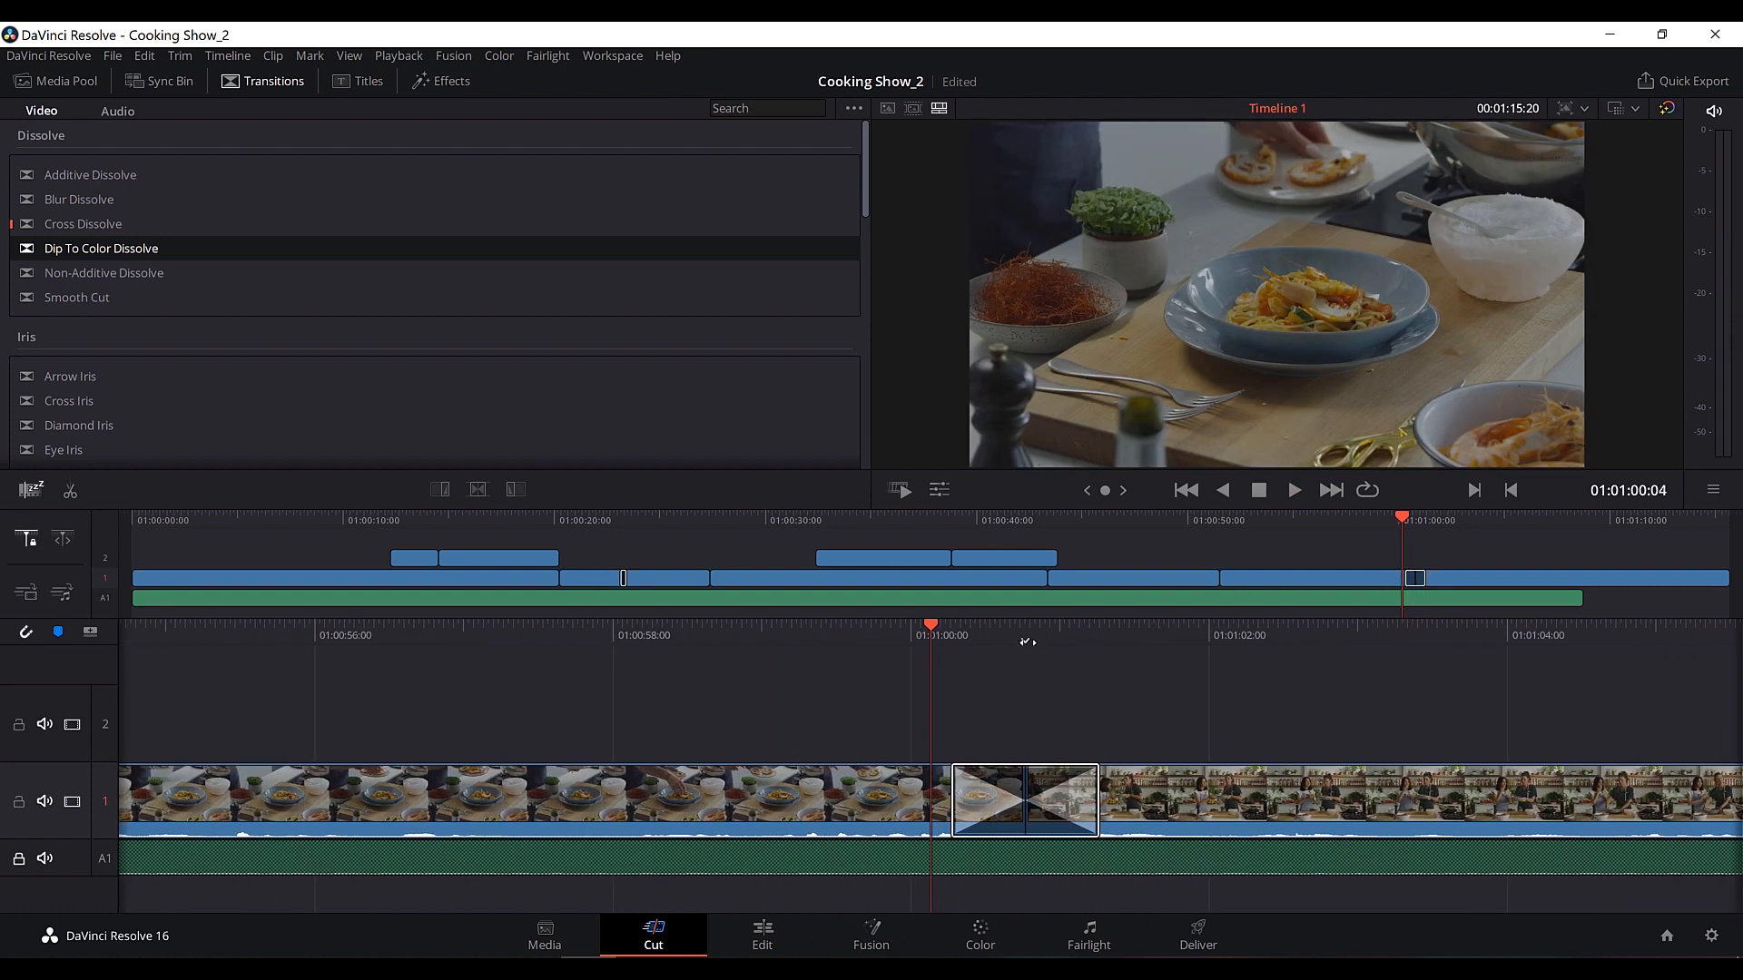
# Try adding Dip To Color Dissolve to all selected edit points and clips in the timeline, and undo it.
pyautogui.moveTo(1515, 536); pyautogui.dragTo(377, 619)
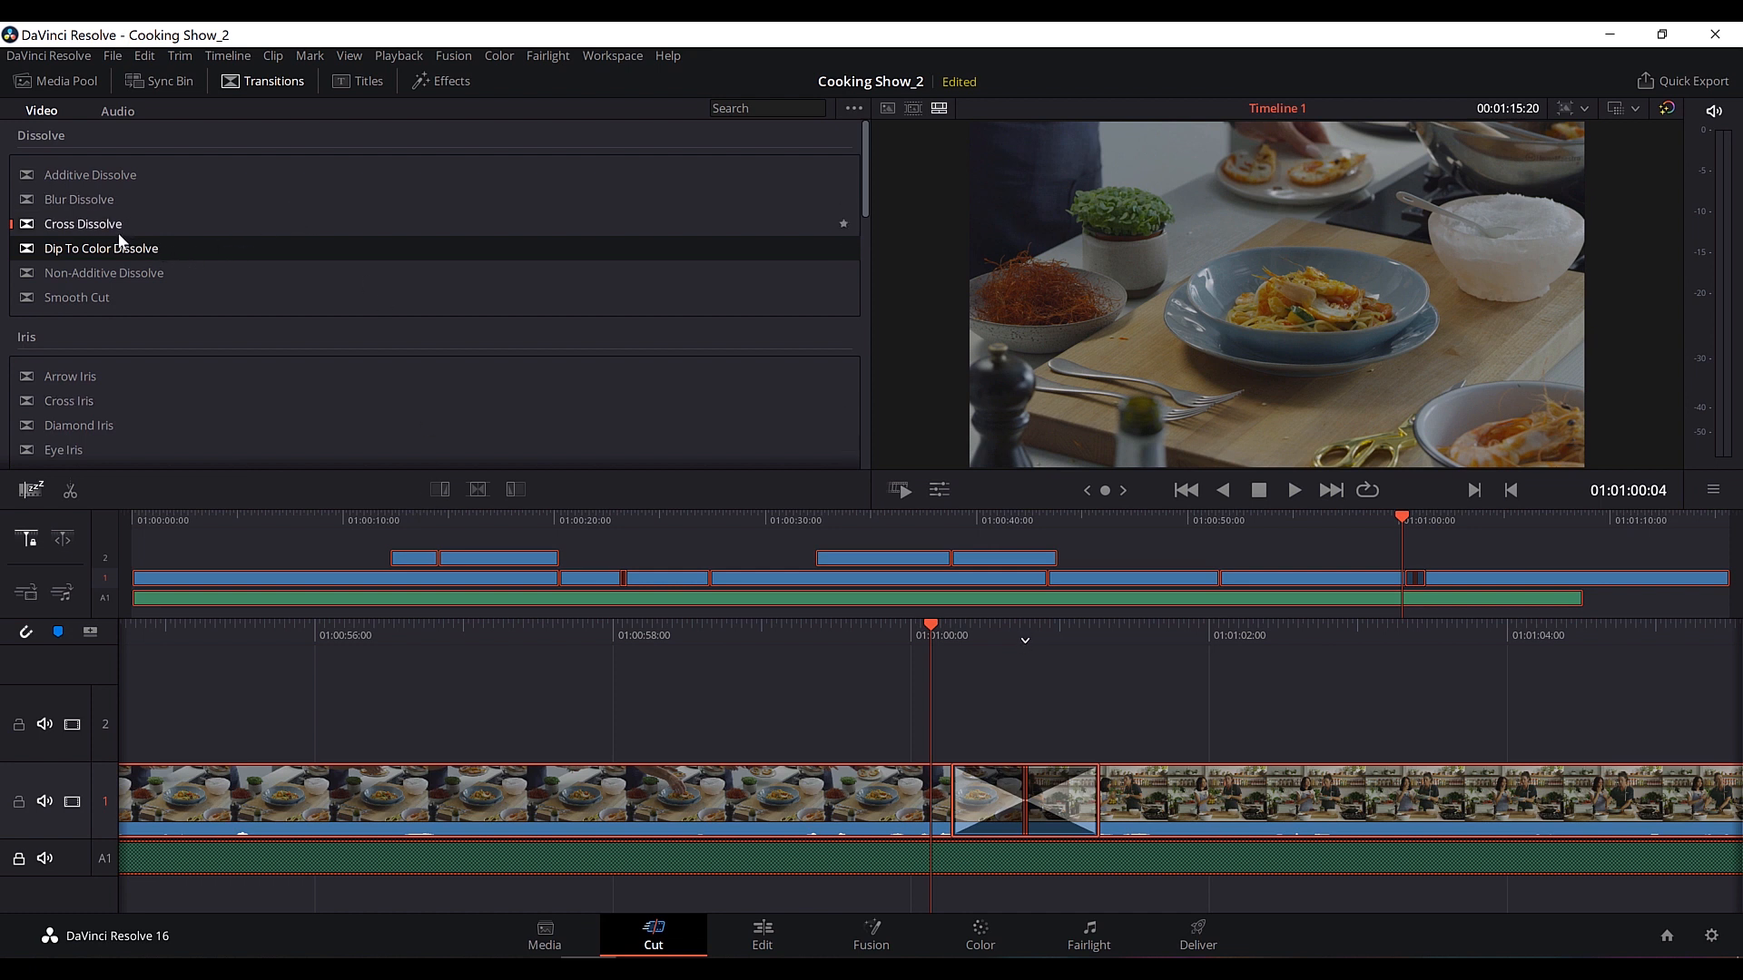
pyautogui.rightClick(128, 249)
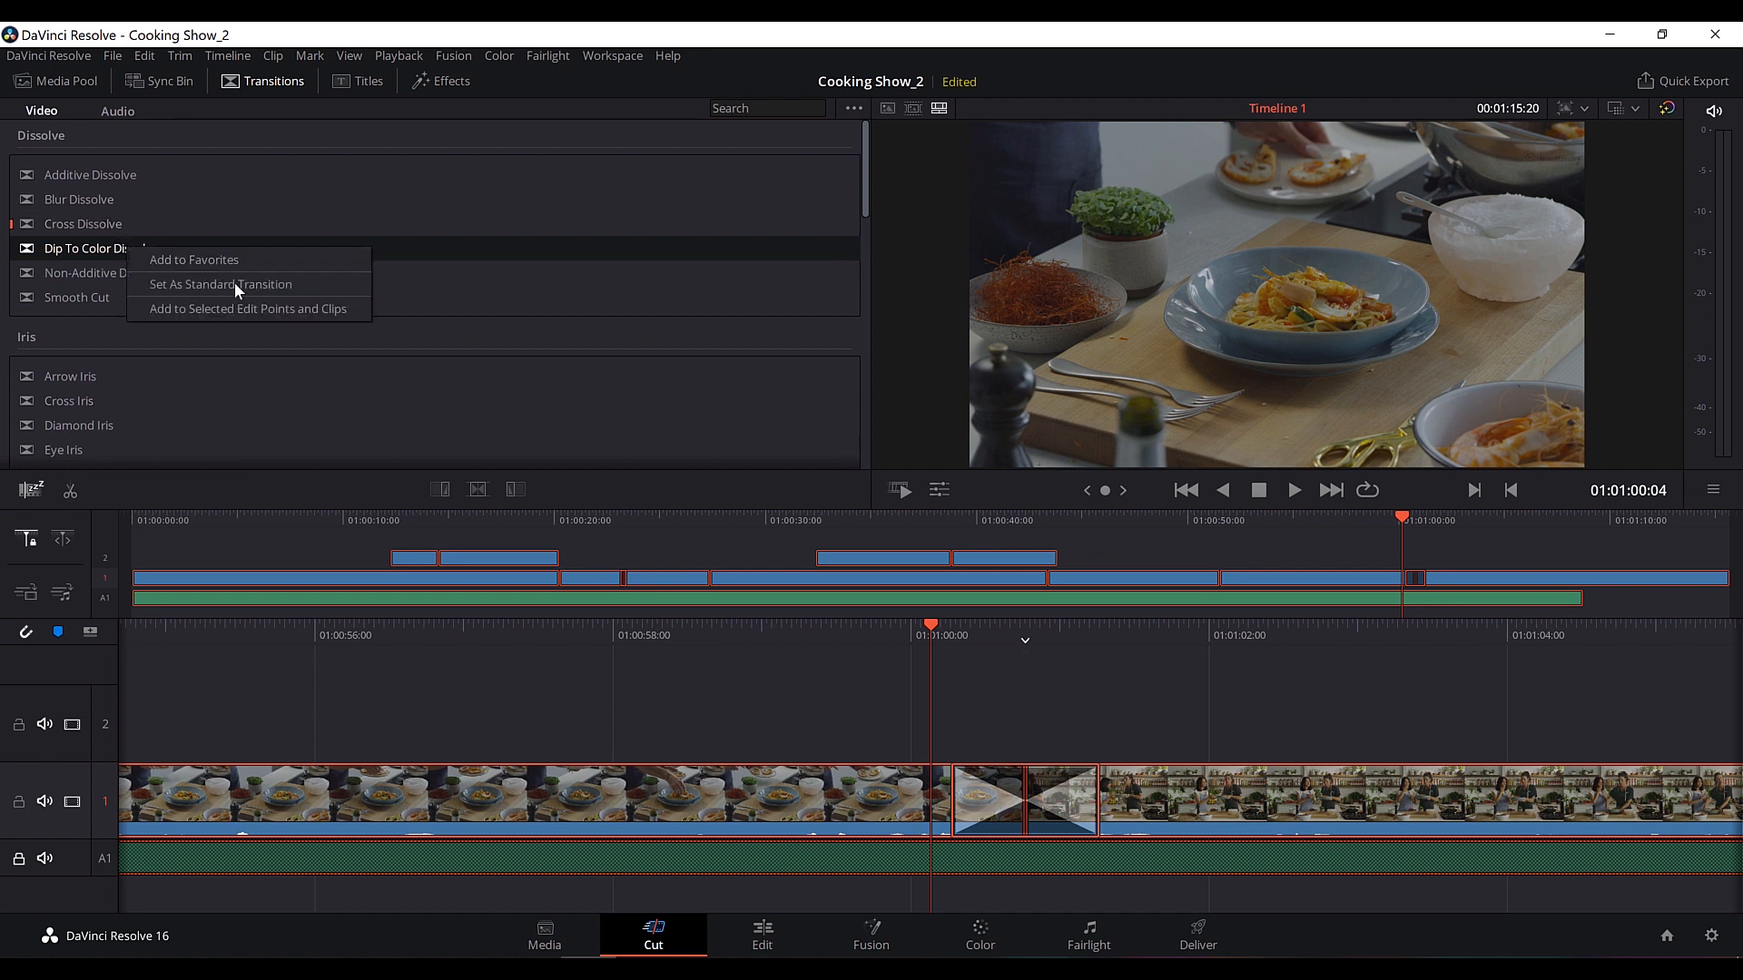
pyautogui.click(225, 309)
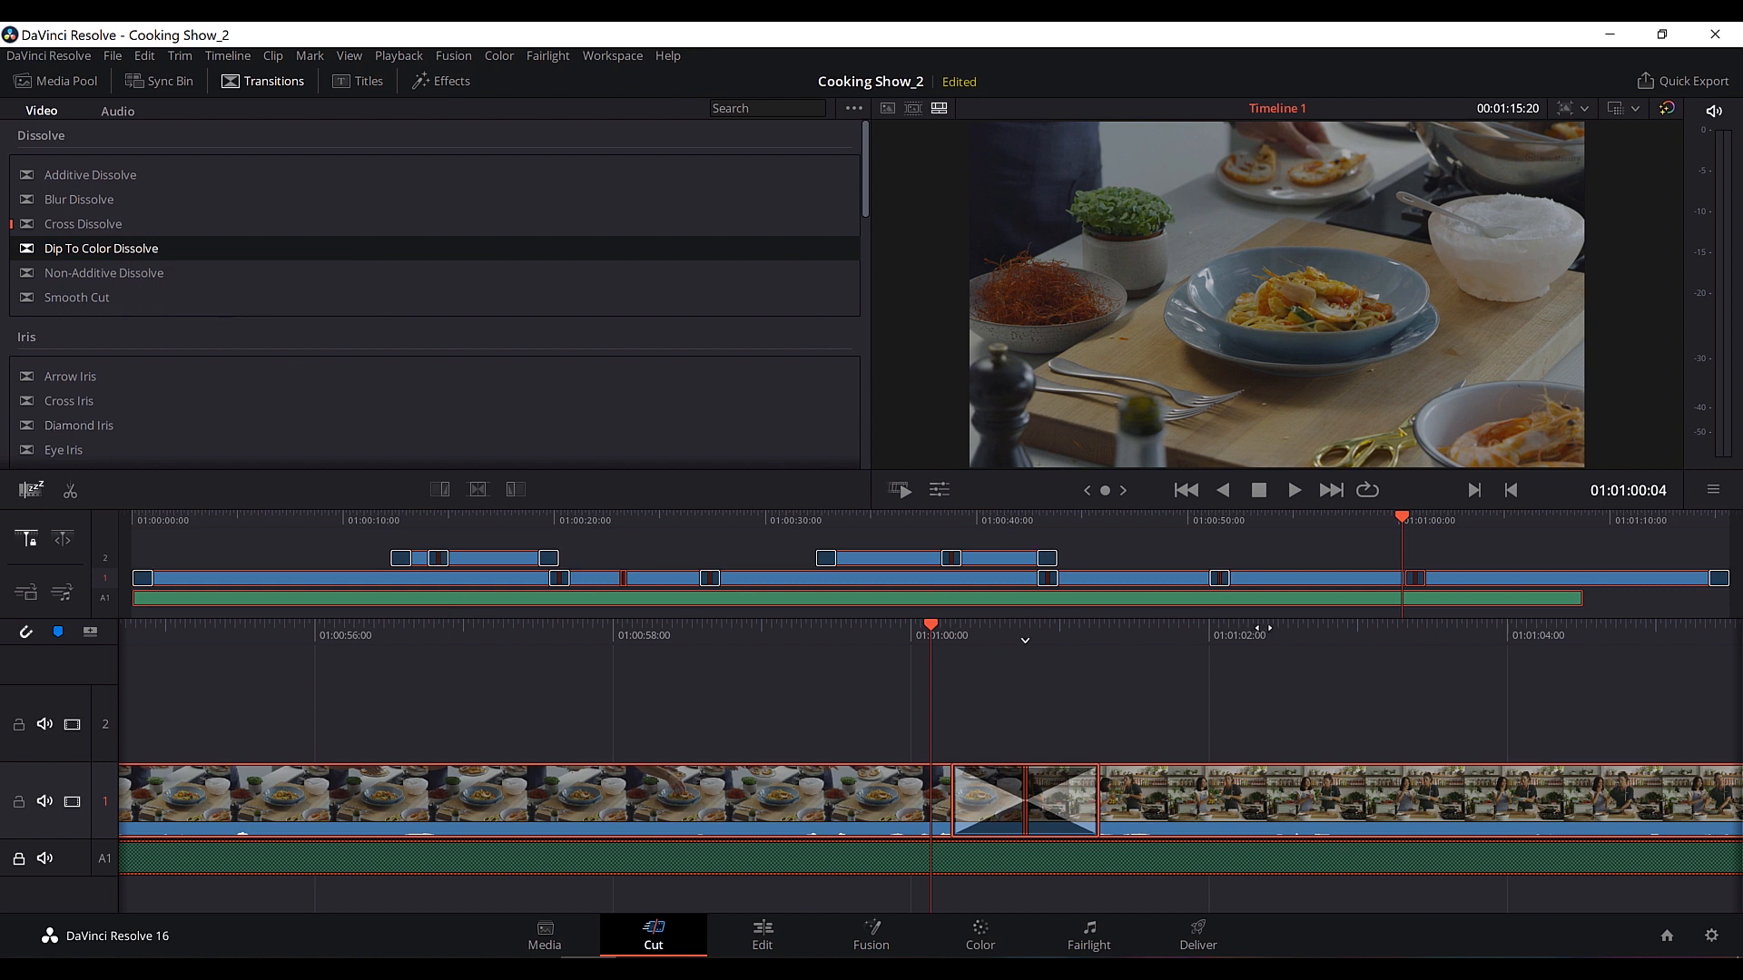
pyautogui.hotkey('ctrl', 'z')
pyautogui.hotkey('ctrl', 'z')
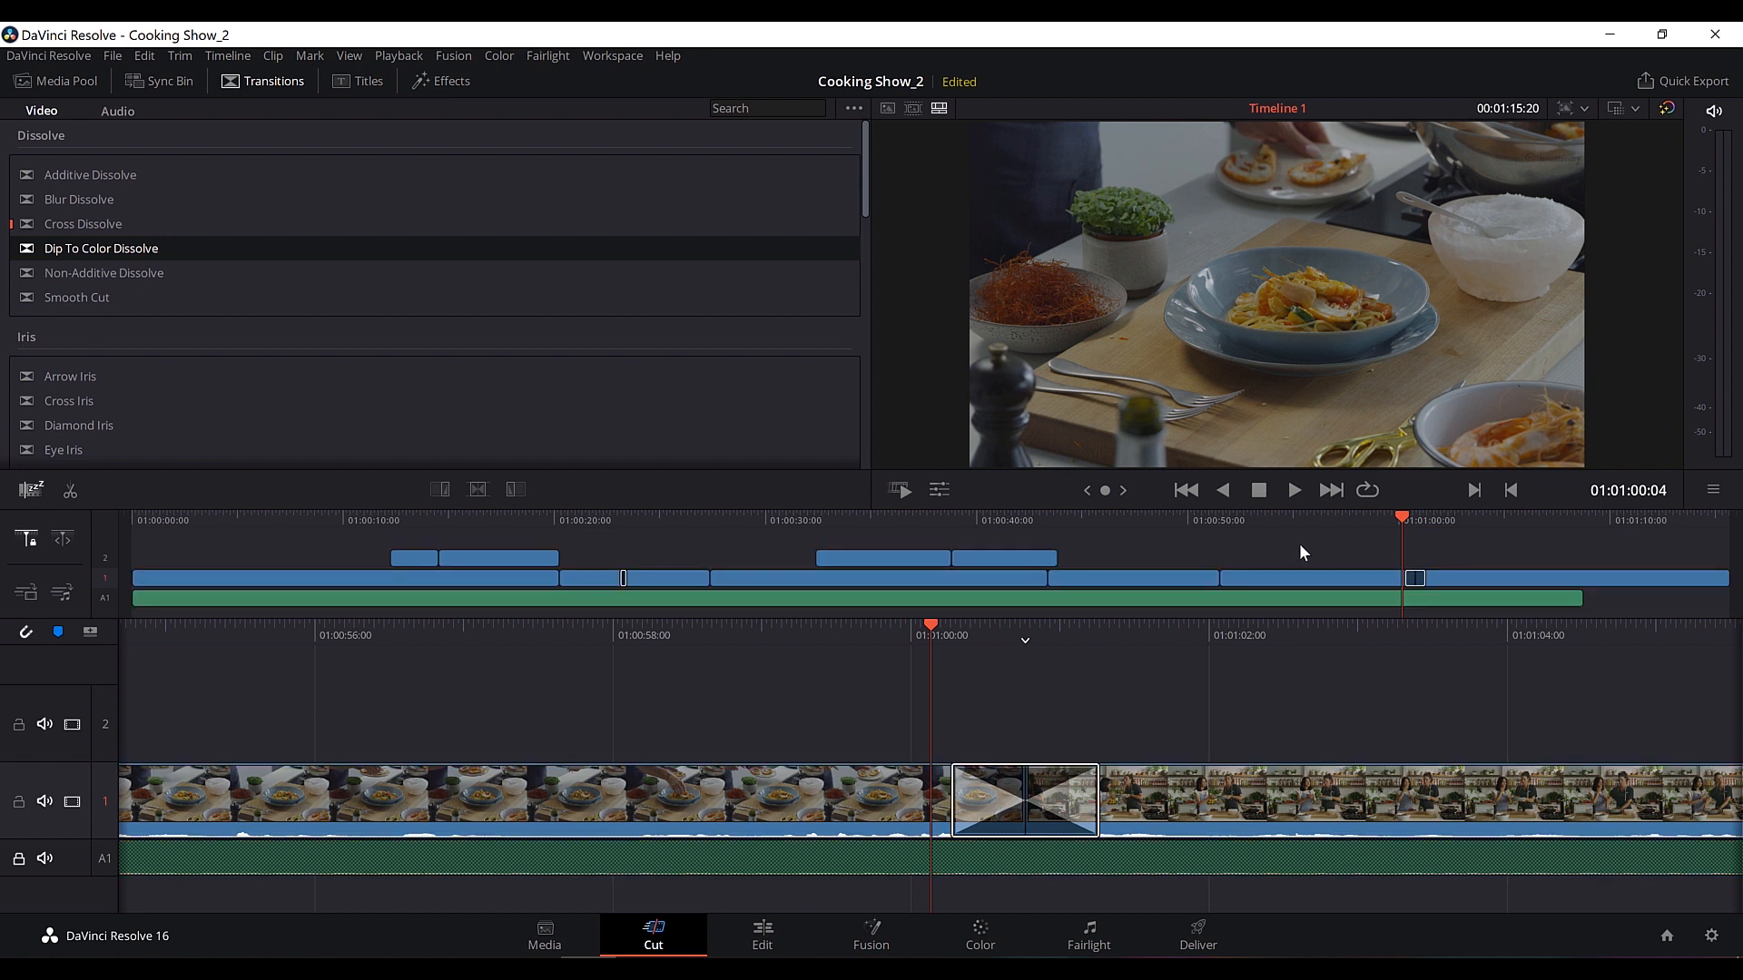
# Try Additive Dissolve and Blur Dissolve in turn on the track 1 transition near 01:01:00, previewing each.
pyautogui.click(1314, 639)
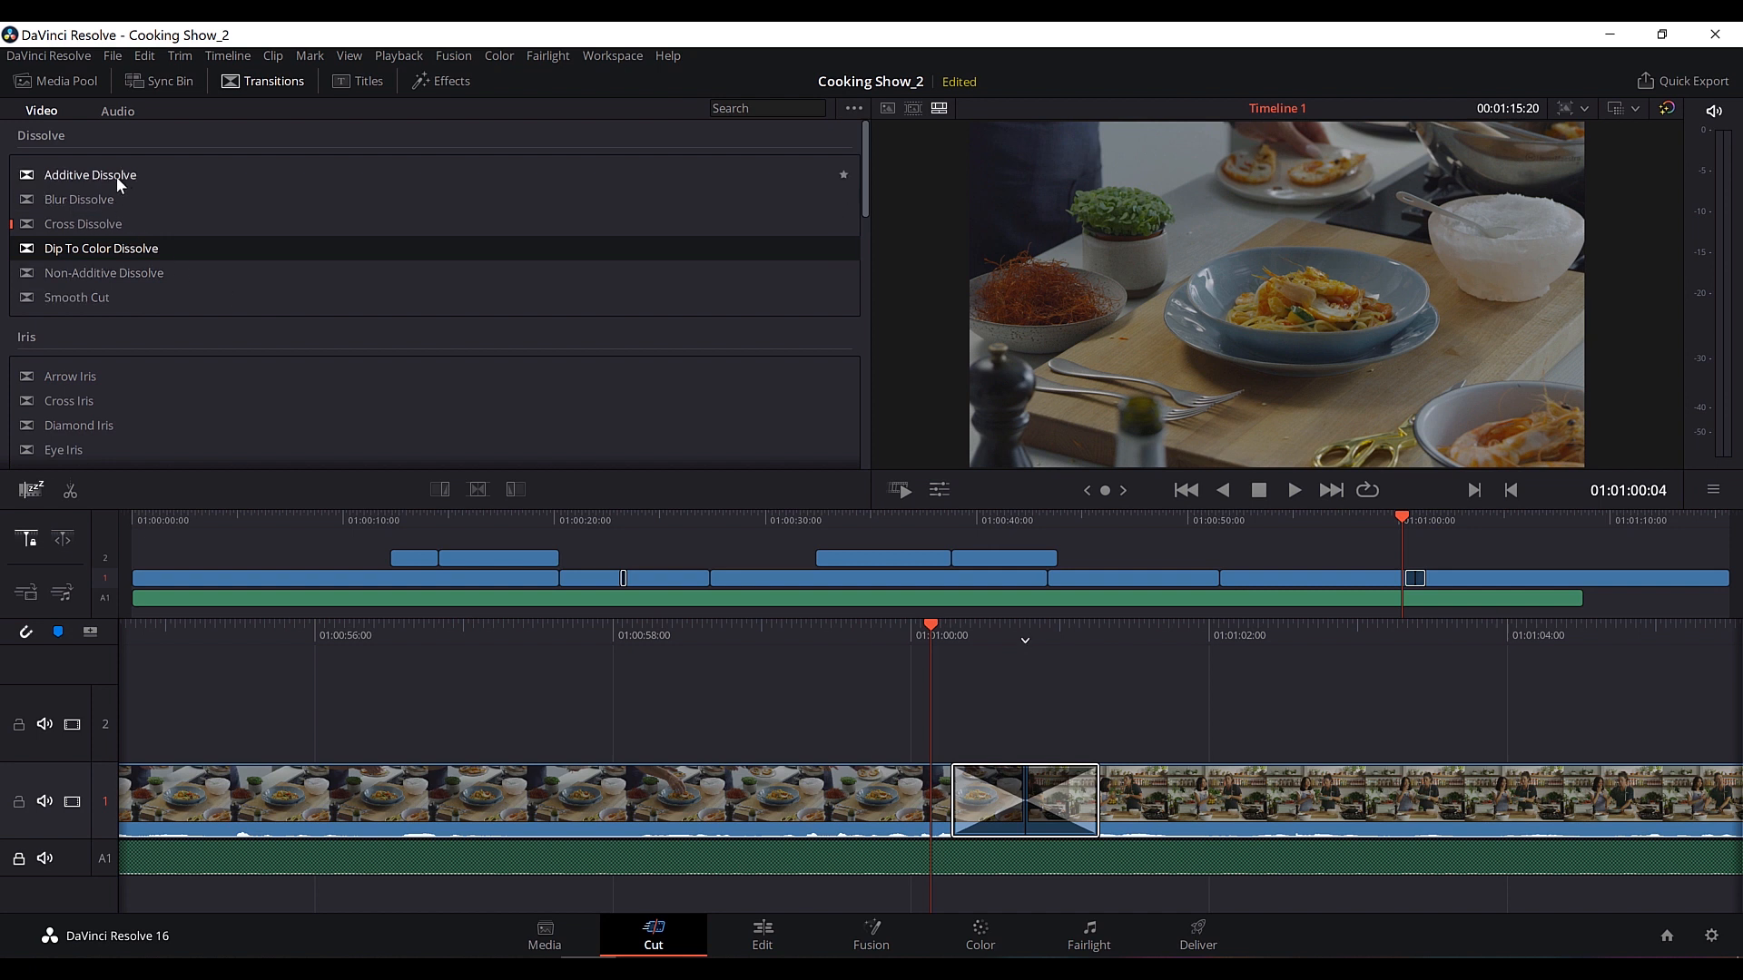
pyautogui.moveTo(117, 177); pyautogui.dragTo(993, 795)
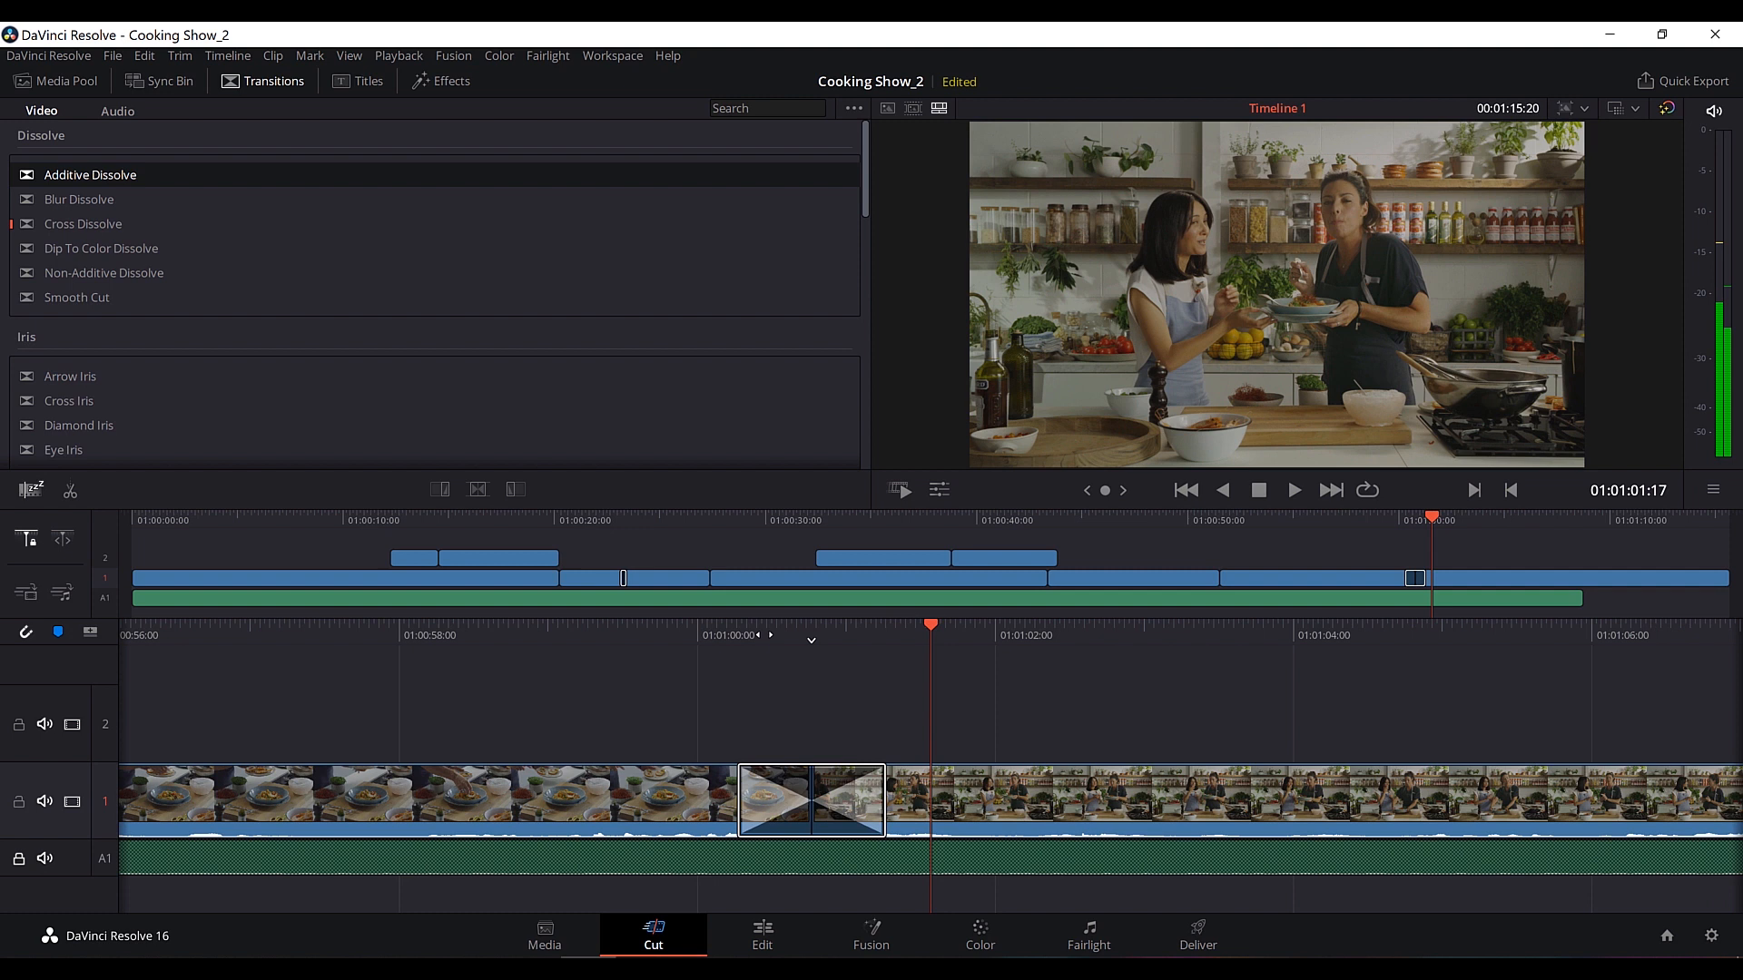
pyautogui.moveTo(764, 635); pyautogui.dragTo(993, 635)
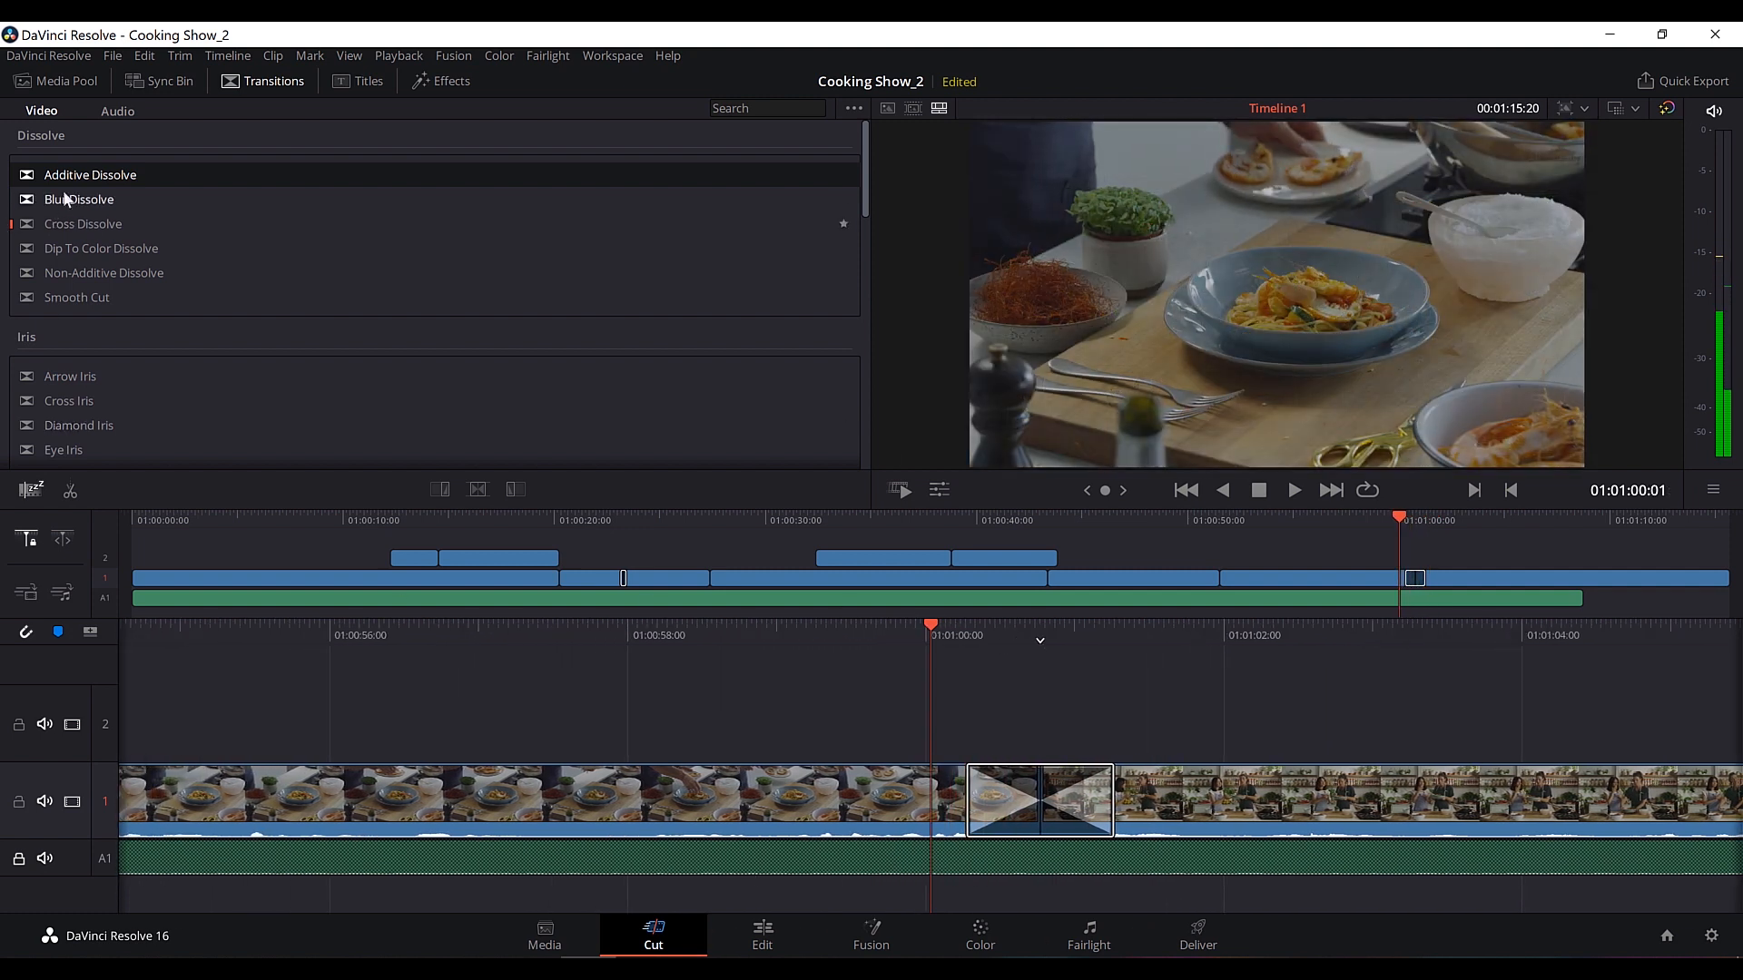
pyautogui.moveTo(72, 194); pyautogui.dragTo(1033, 784)
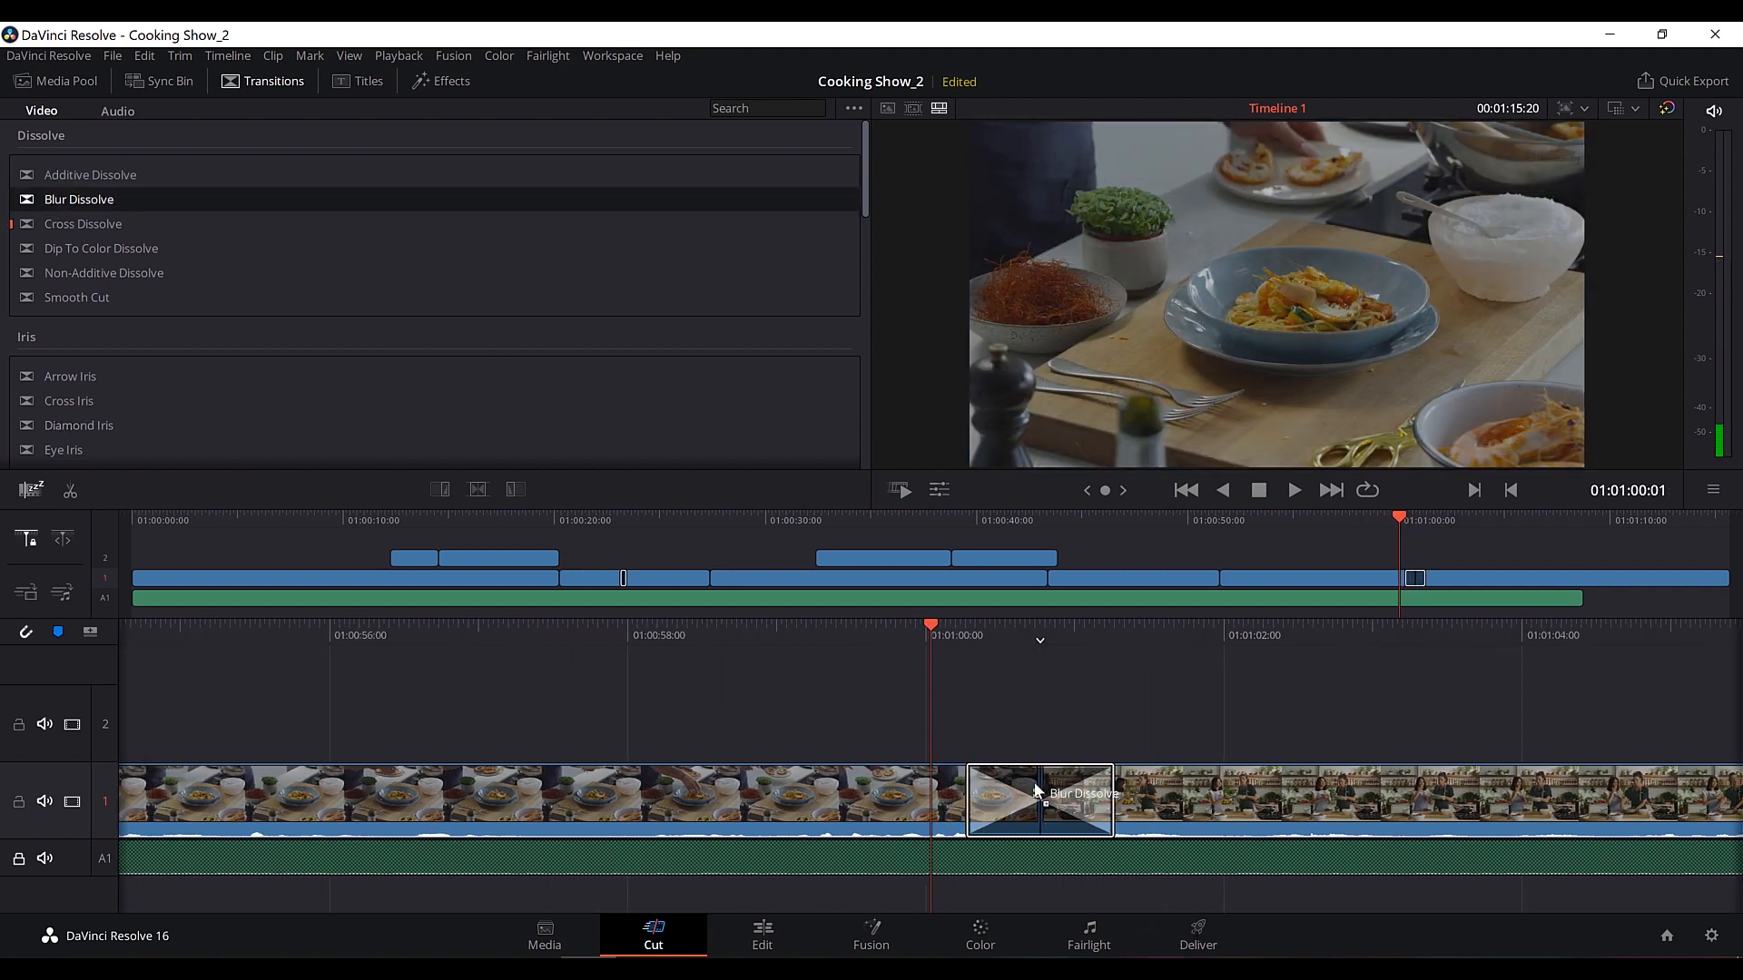
pyautogui.press('space')
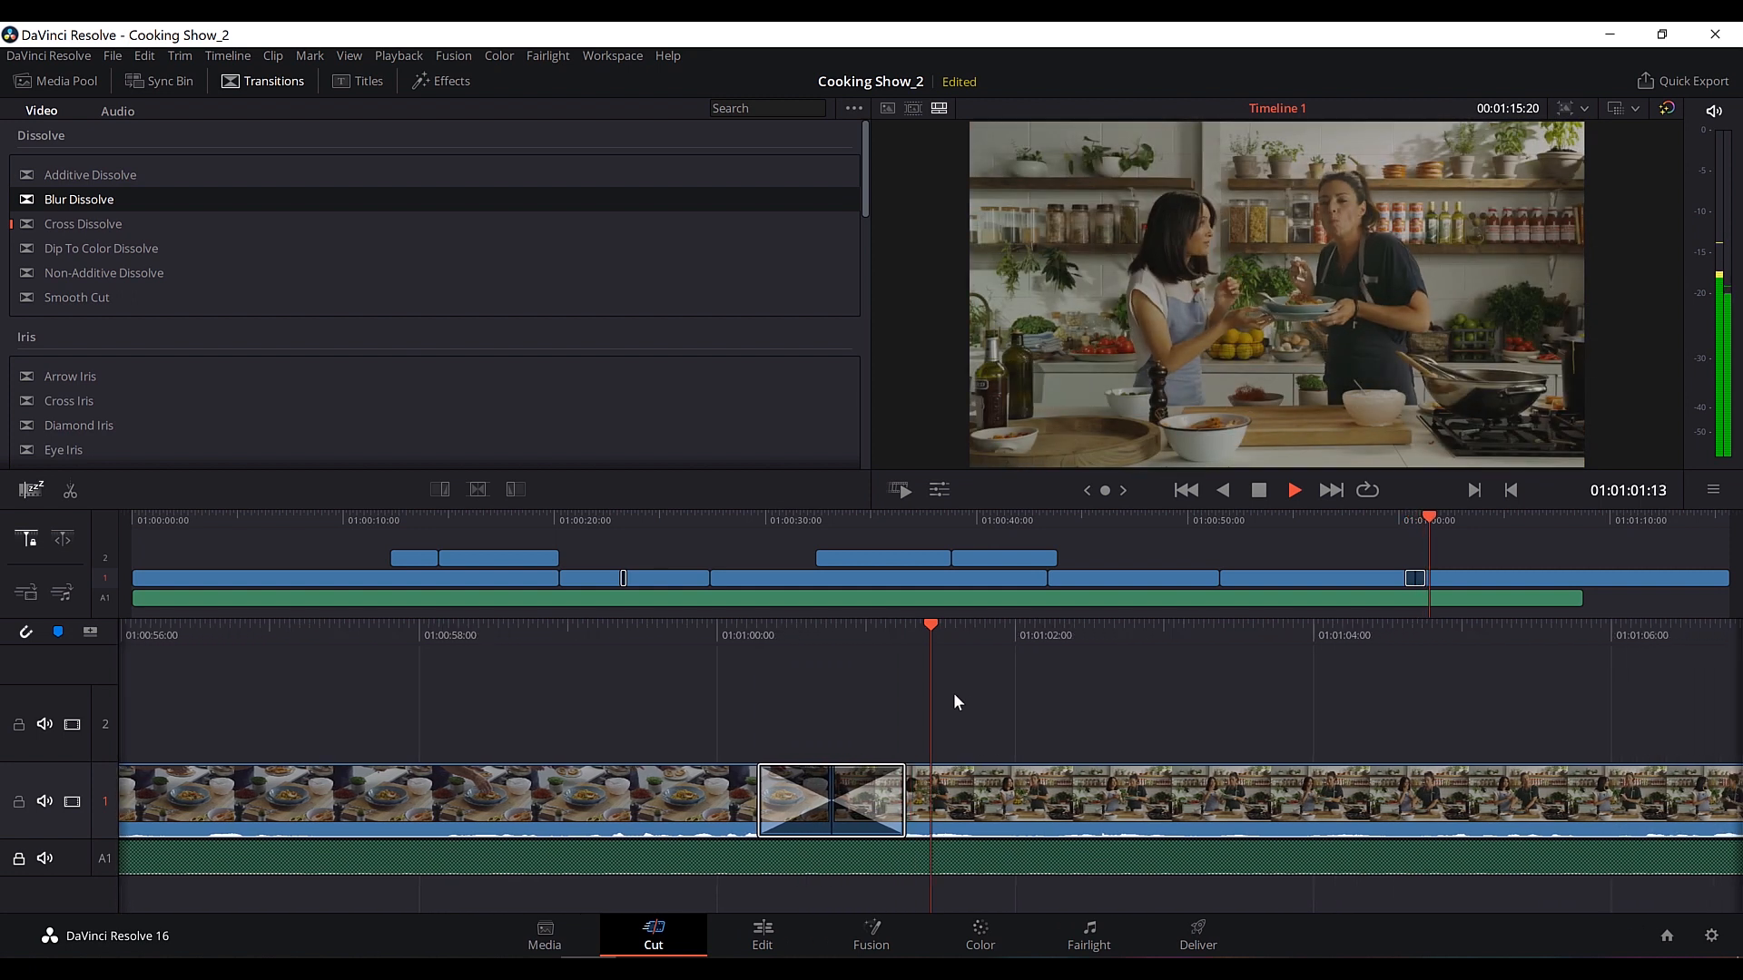
pyautogui.moveTo(898, 637); pyautogui.dragTo(1211, 637)
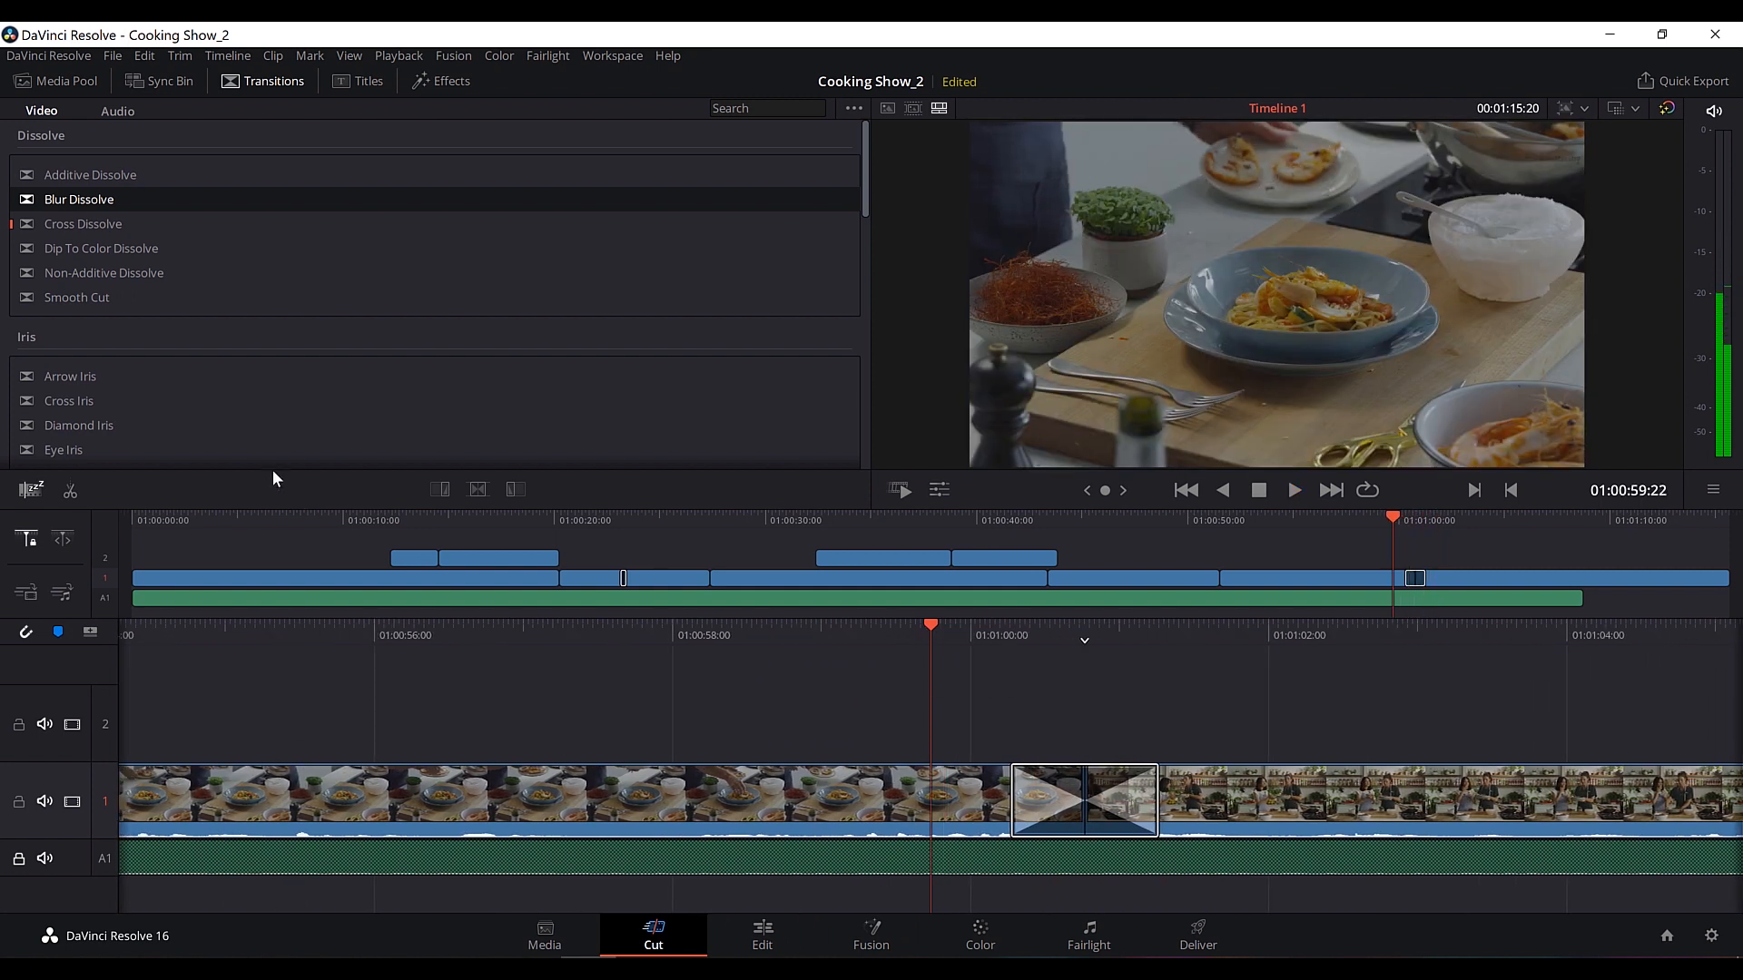
# Replace the track 1 transition near 01:01:00 with a Non-Additive Dissolve and play back across it.
pyautogui.moveTo(96, 274); pyautogui.dragTo(1044, 808)
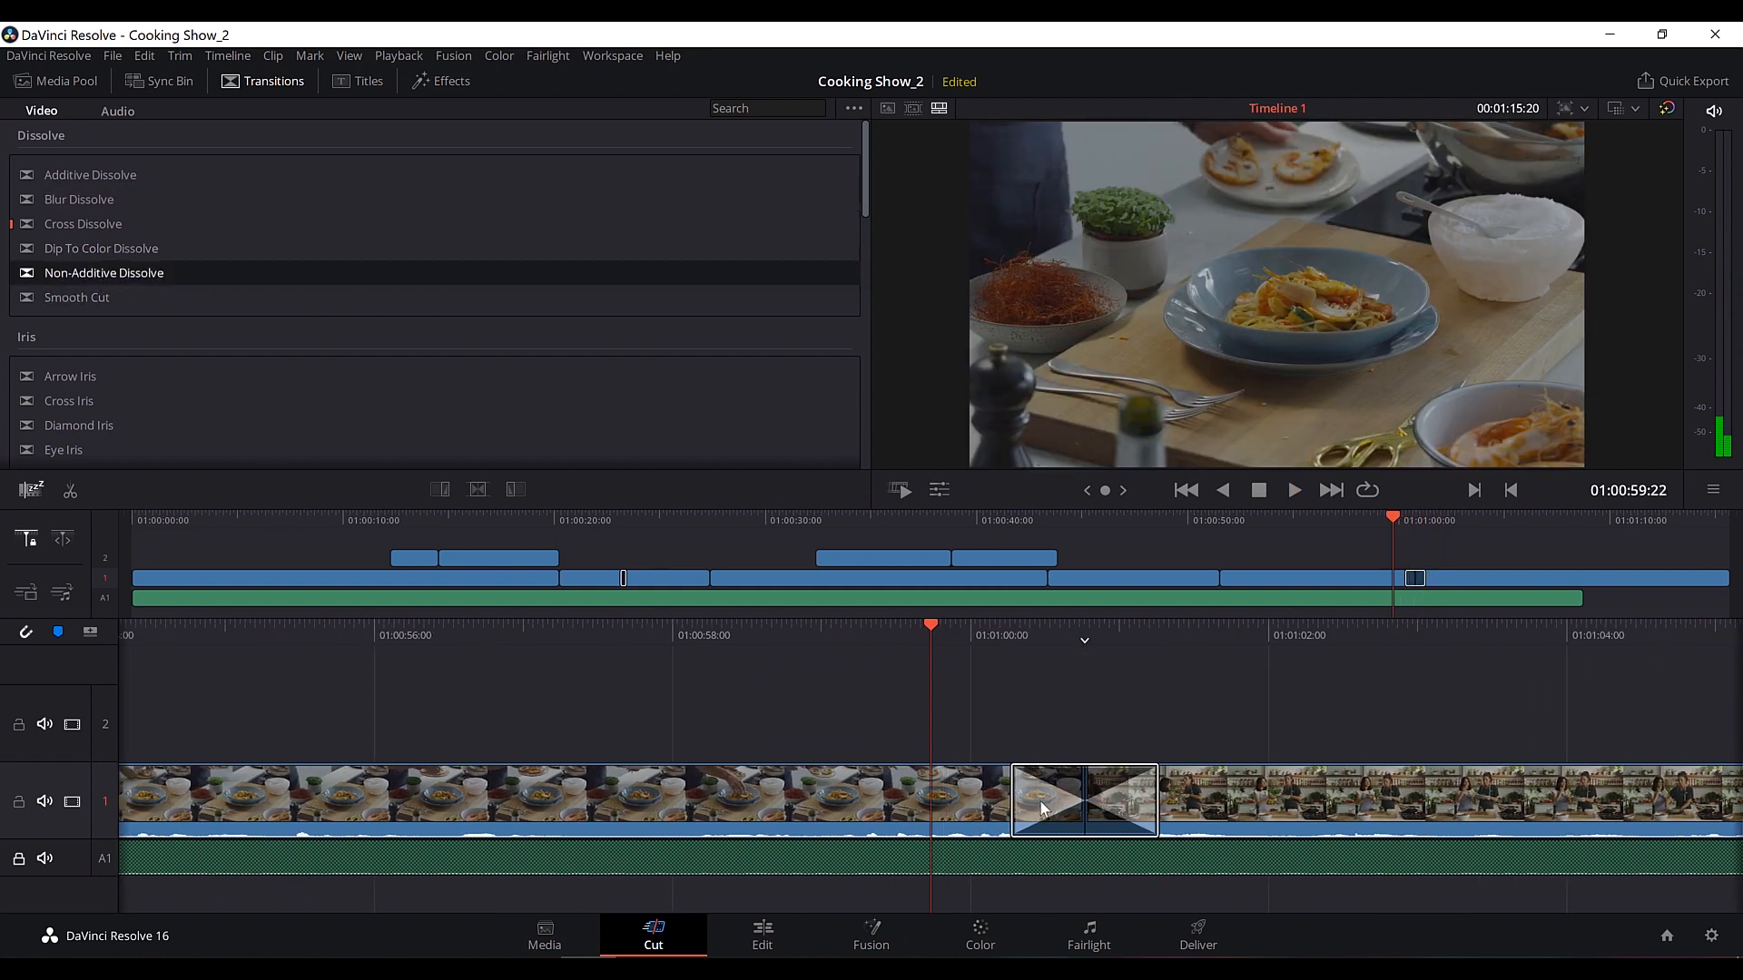
pyautogui.press('space')
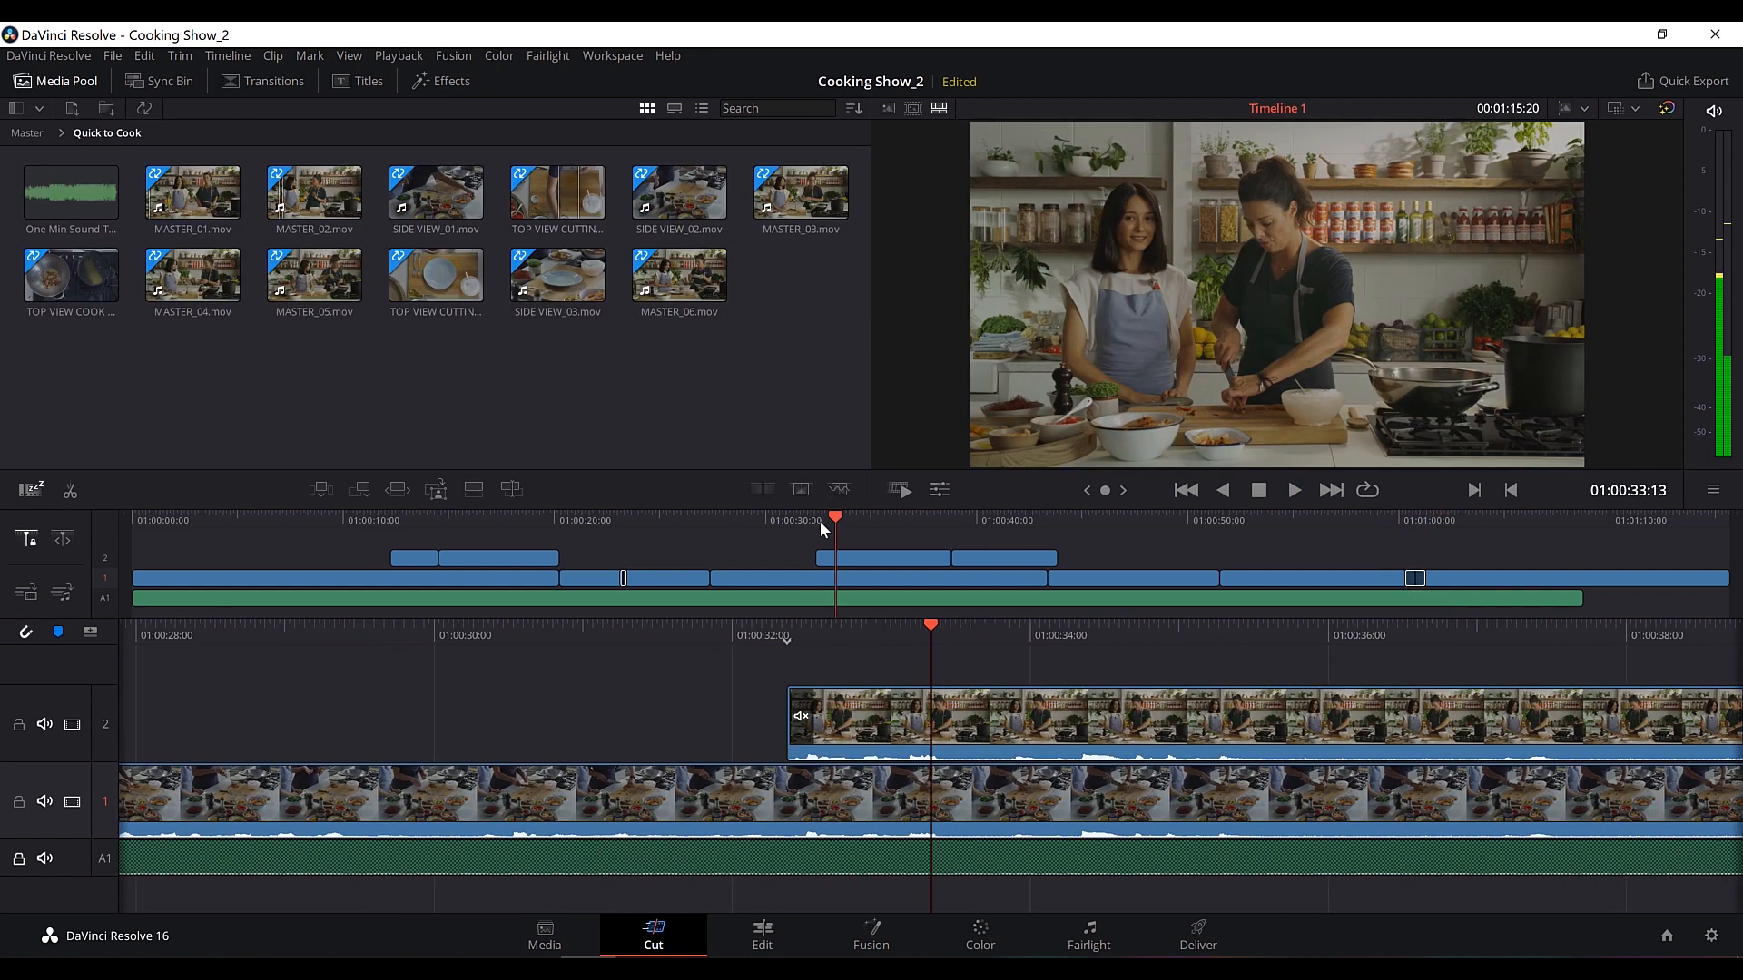
# Reframe the two-host cutaway on track 2 at 01:00:35:14 by zooming it to 1.700 and moving it to X 365.8, Y 355.4.
pyautogui.moveTo(820, 521); pyautogui.dragTo(813, 522)
pyautogui.press('space')
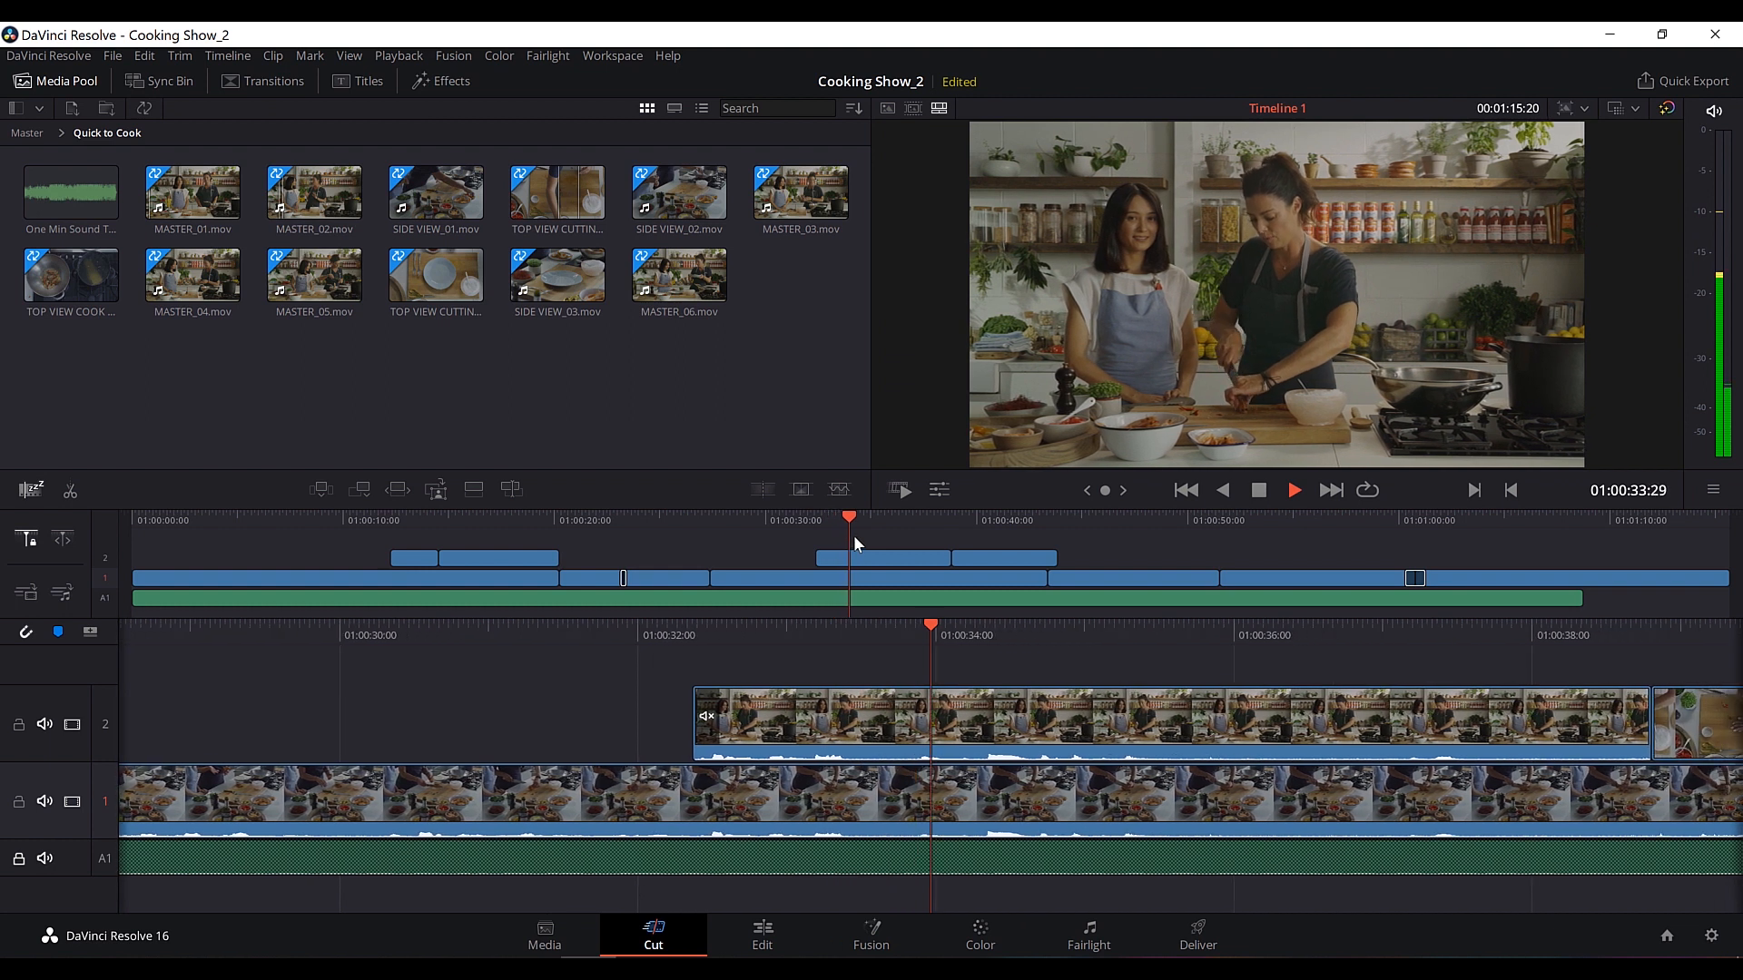
pyautogui.press('space')
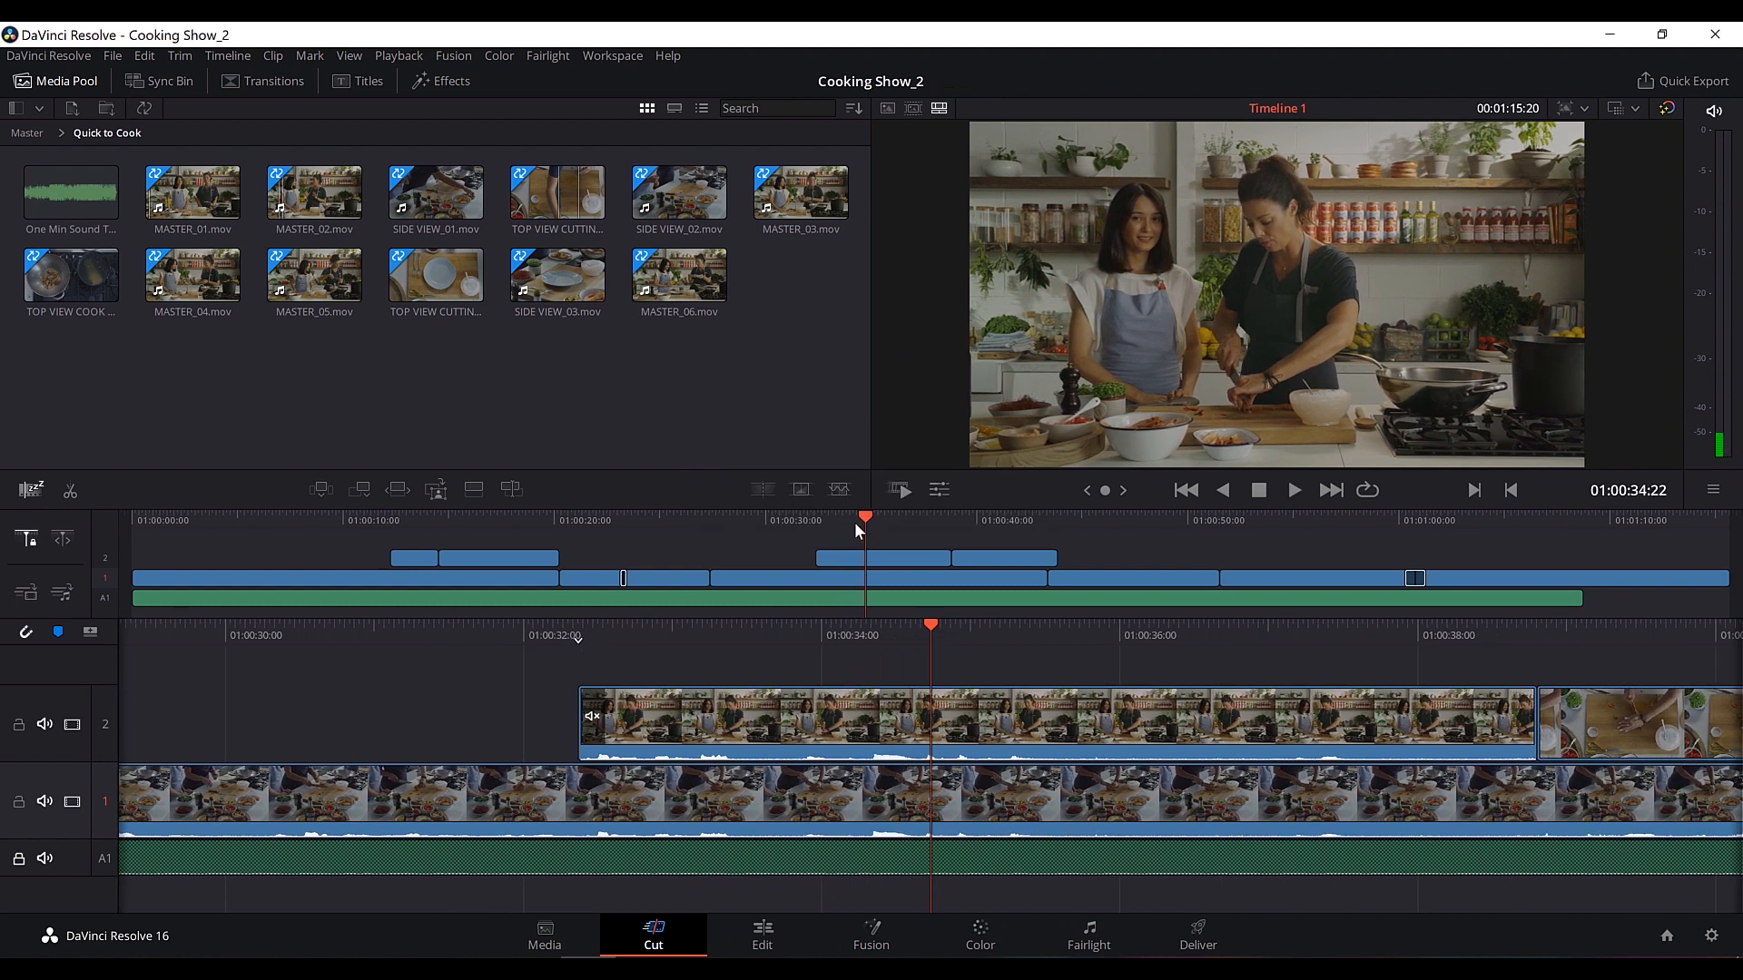
pyautogui.click(886, 557)
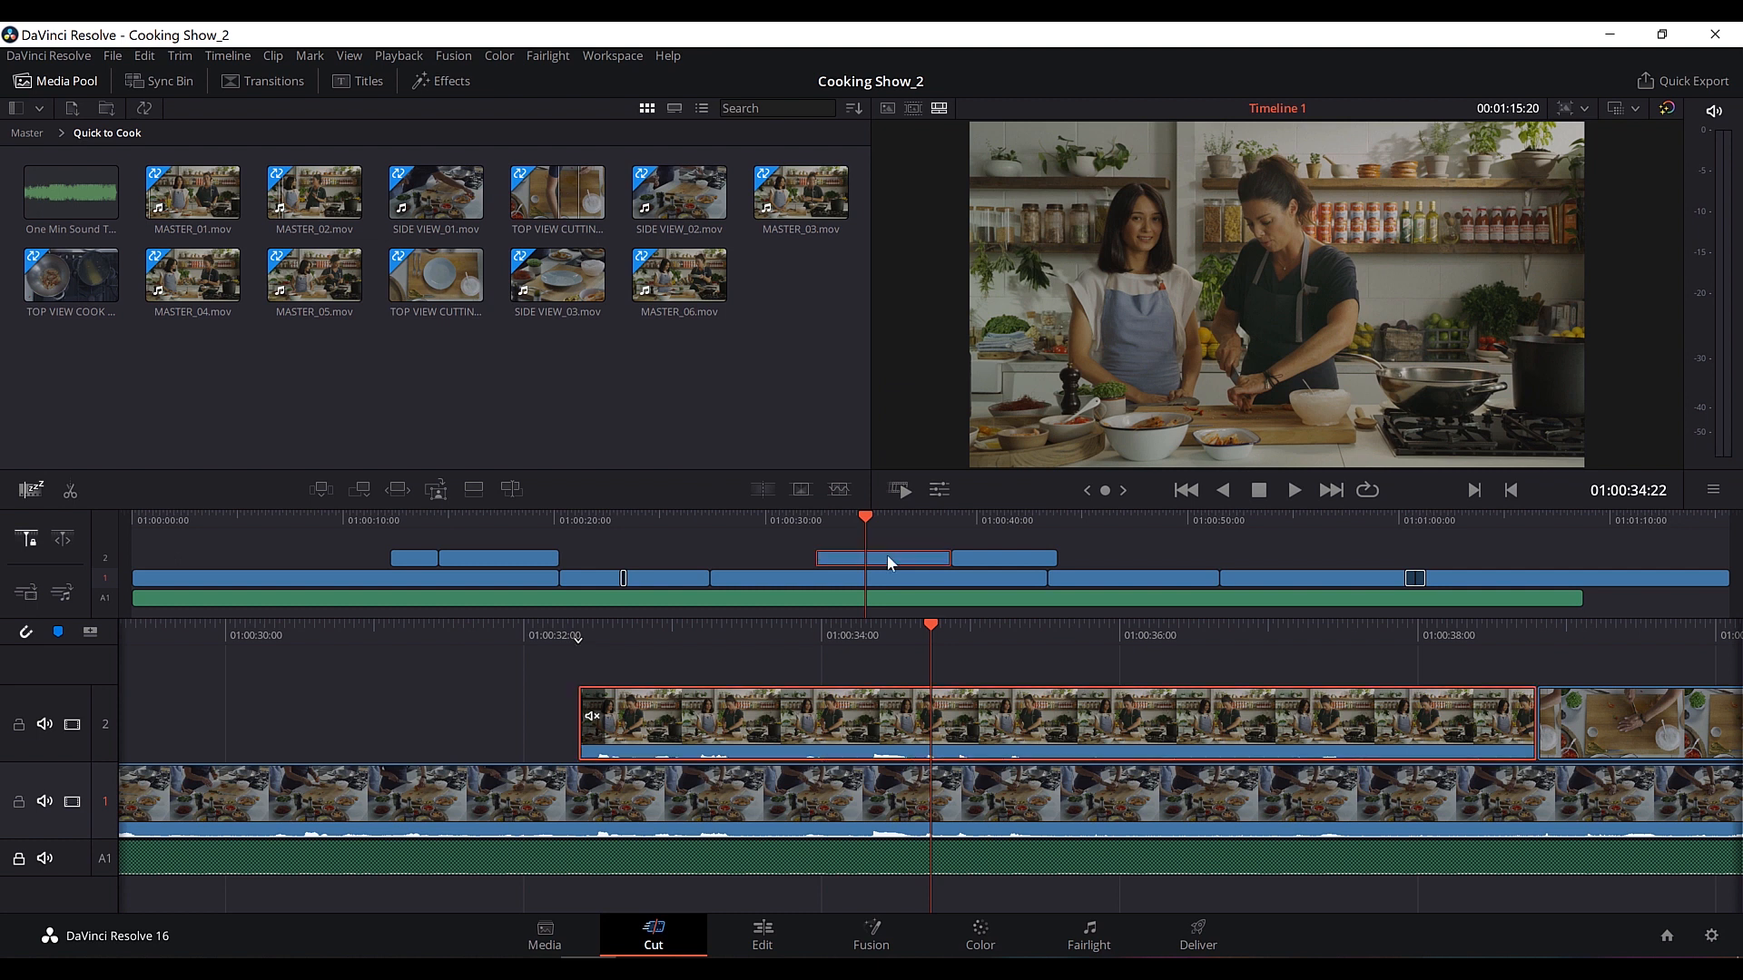
pyautogui.click(879, 521)
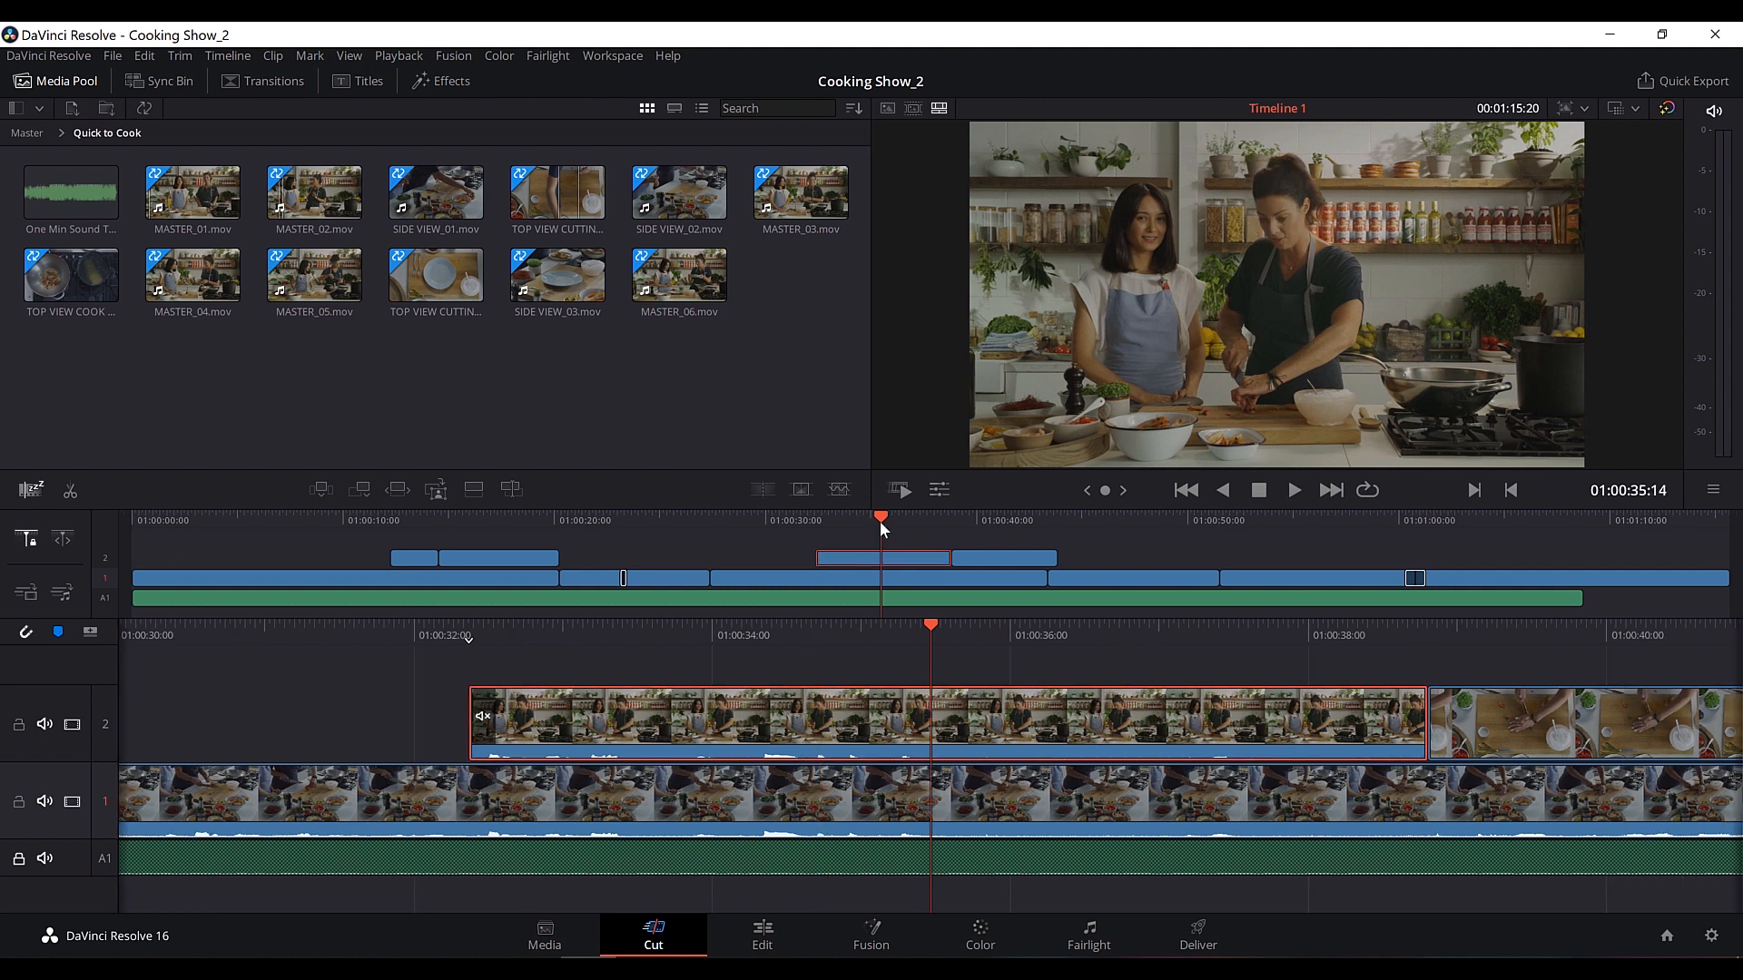
pyautogui.click(939, 490)
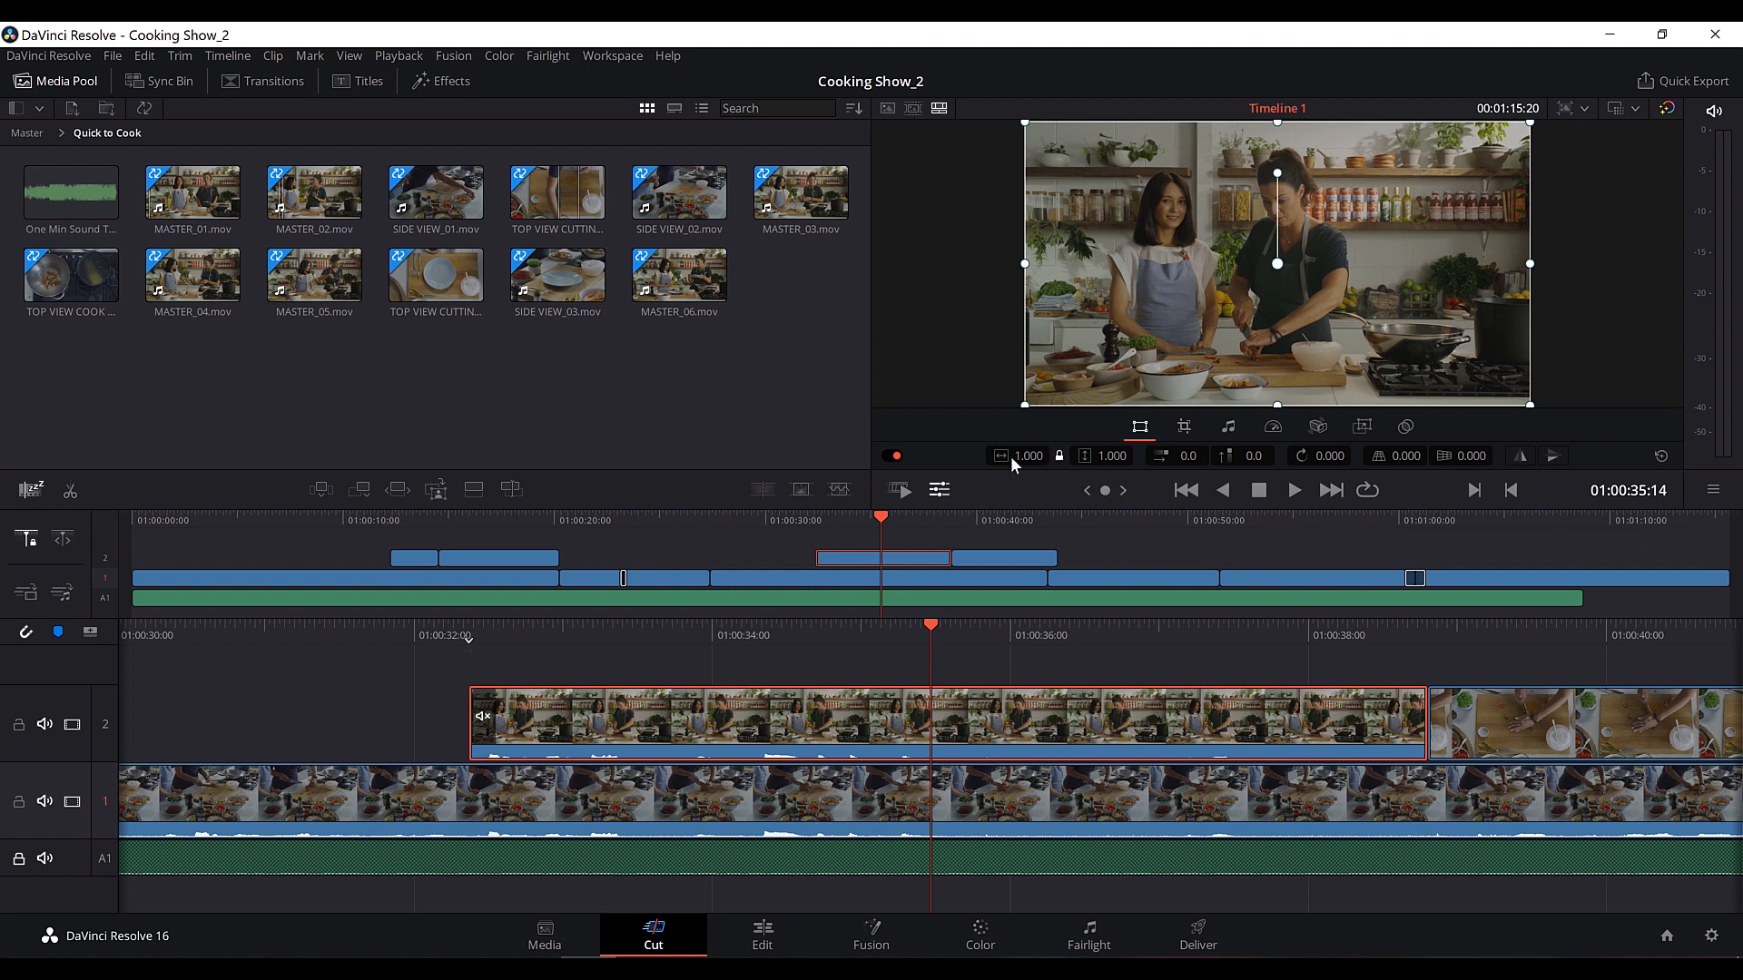
pyautogui.moveTo(1028, 456); pyautogui.dragTo(1139, 456)
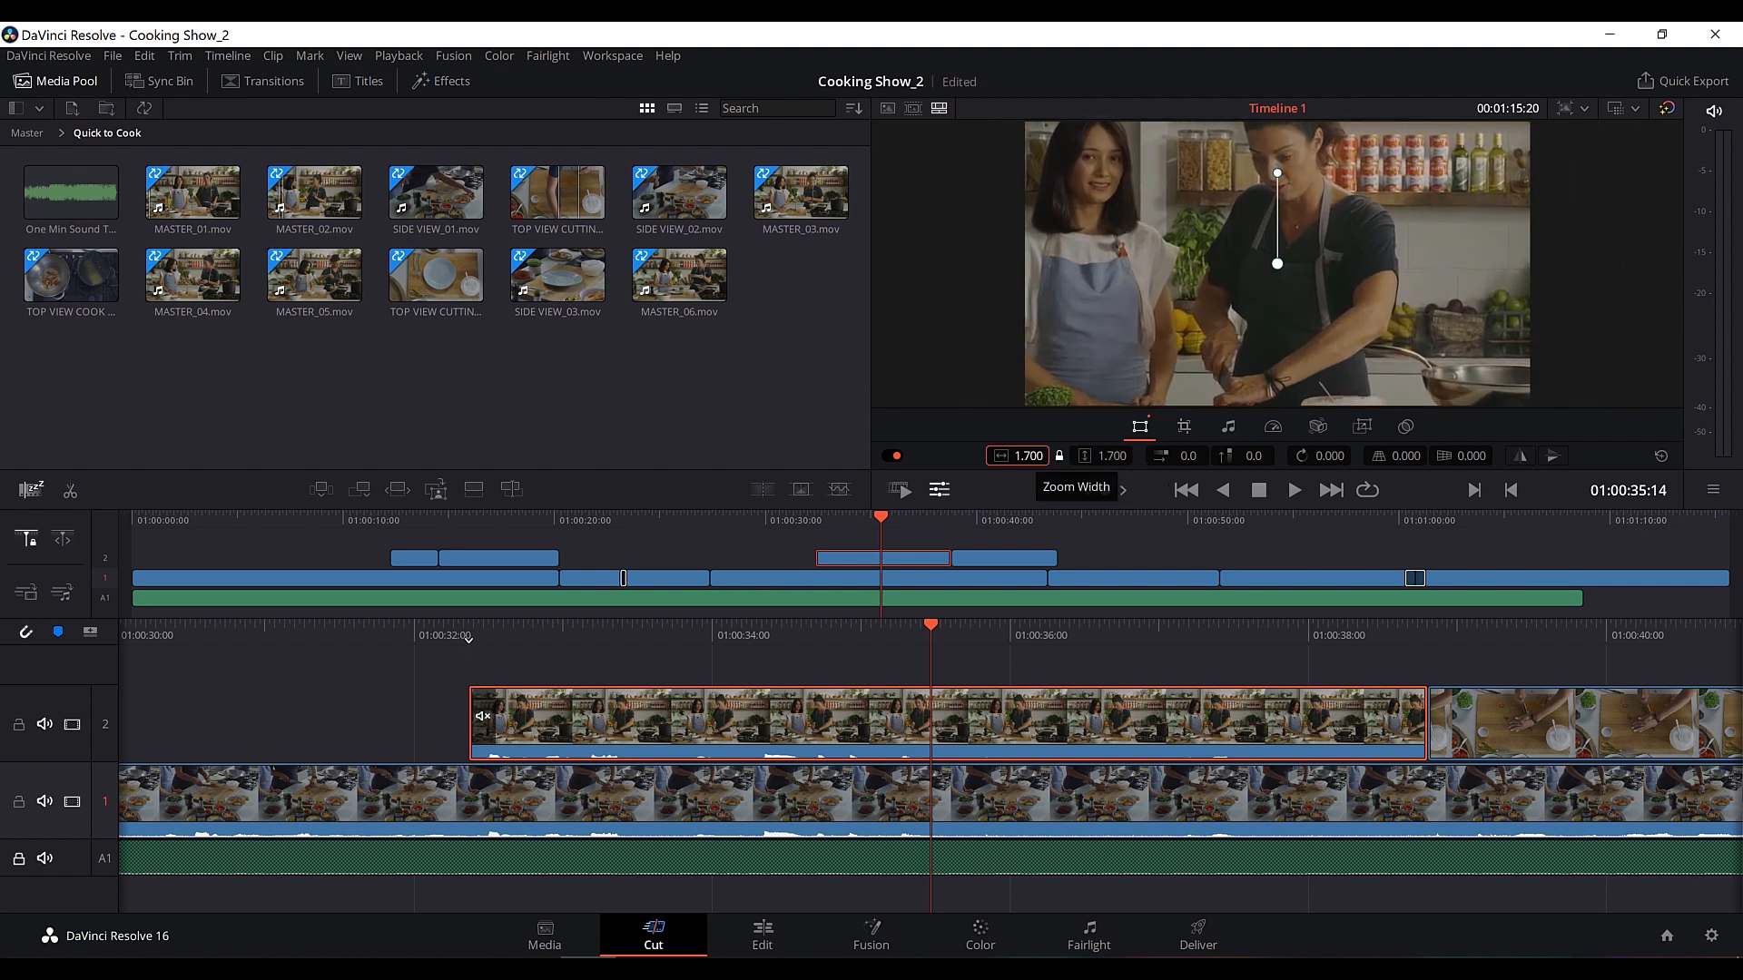
pyautogui.moveTo(1332, 198); pyautogui.dragTo(1431, 203)
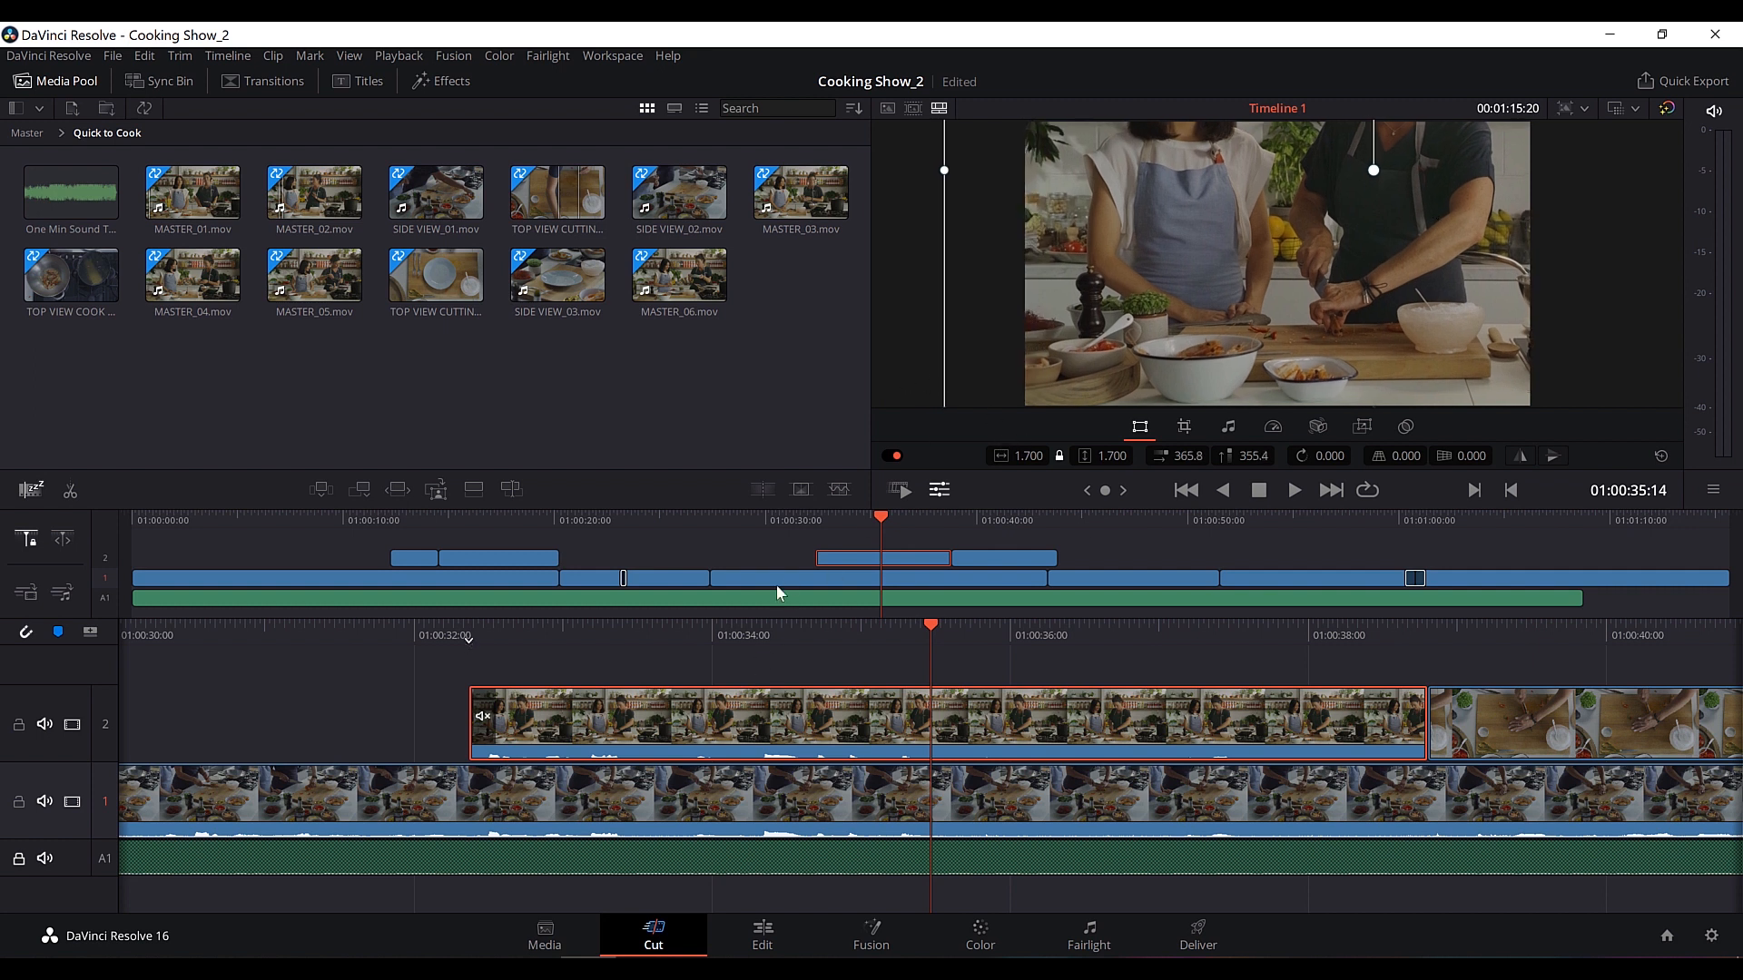
# Play back from about 01:00:31 into the reframed two-host cutaway on track 2.
pyautogui.click(816, 524)
pyautogui.click(794, 532)
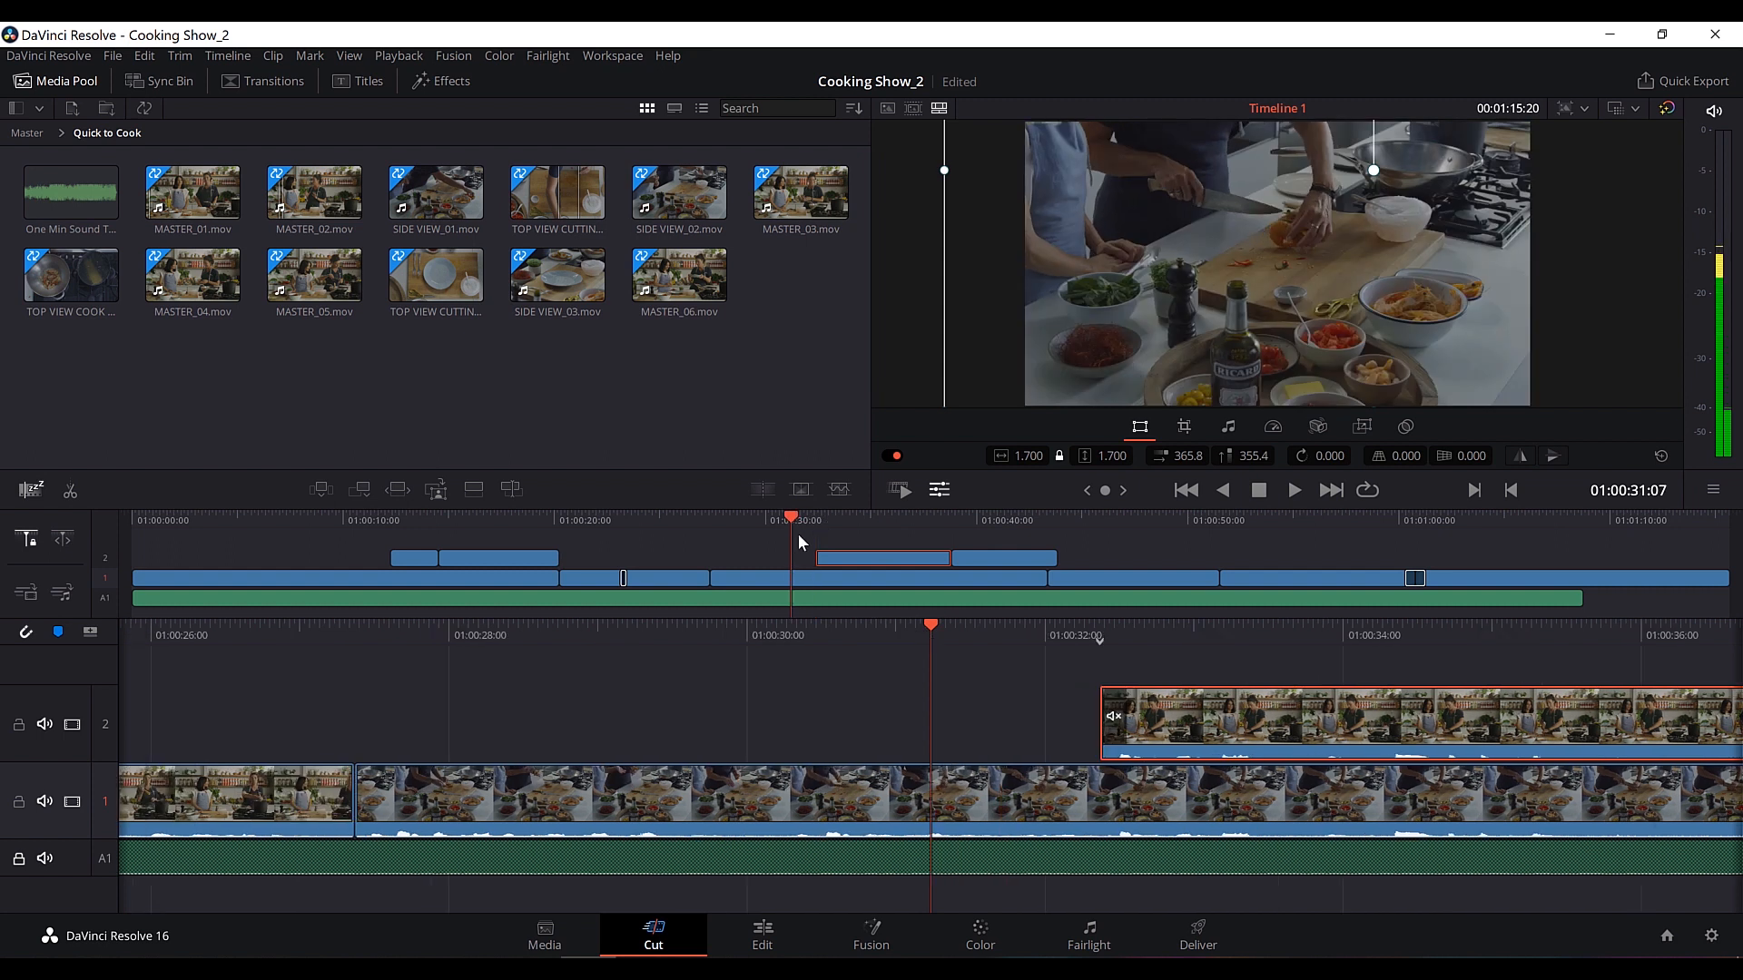
pyautogui.press('space')
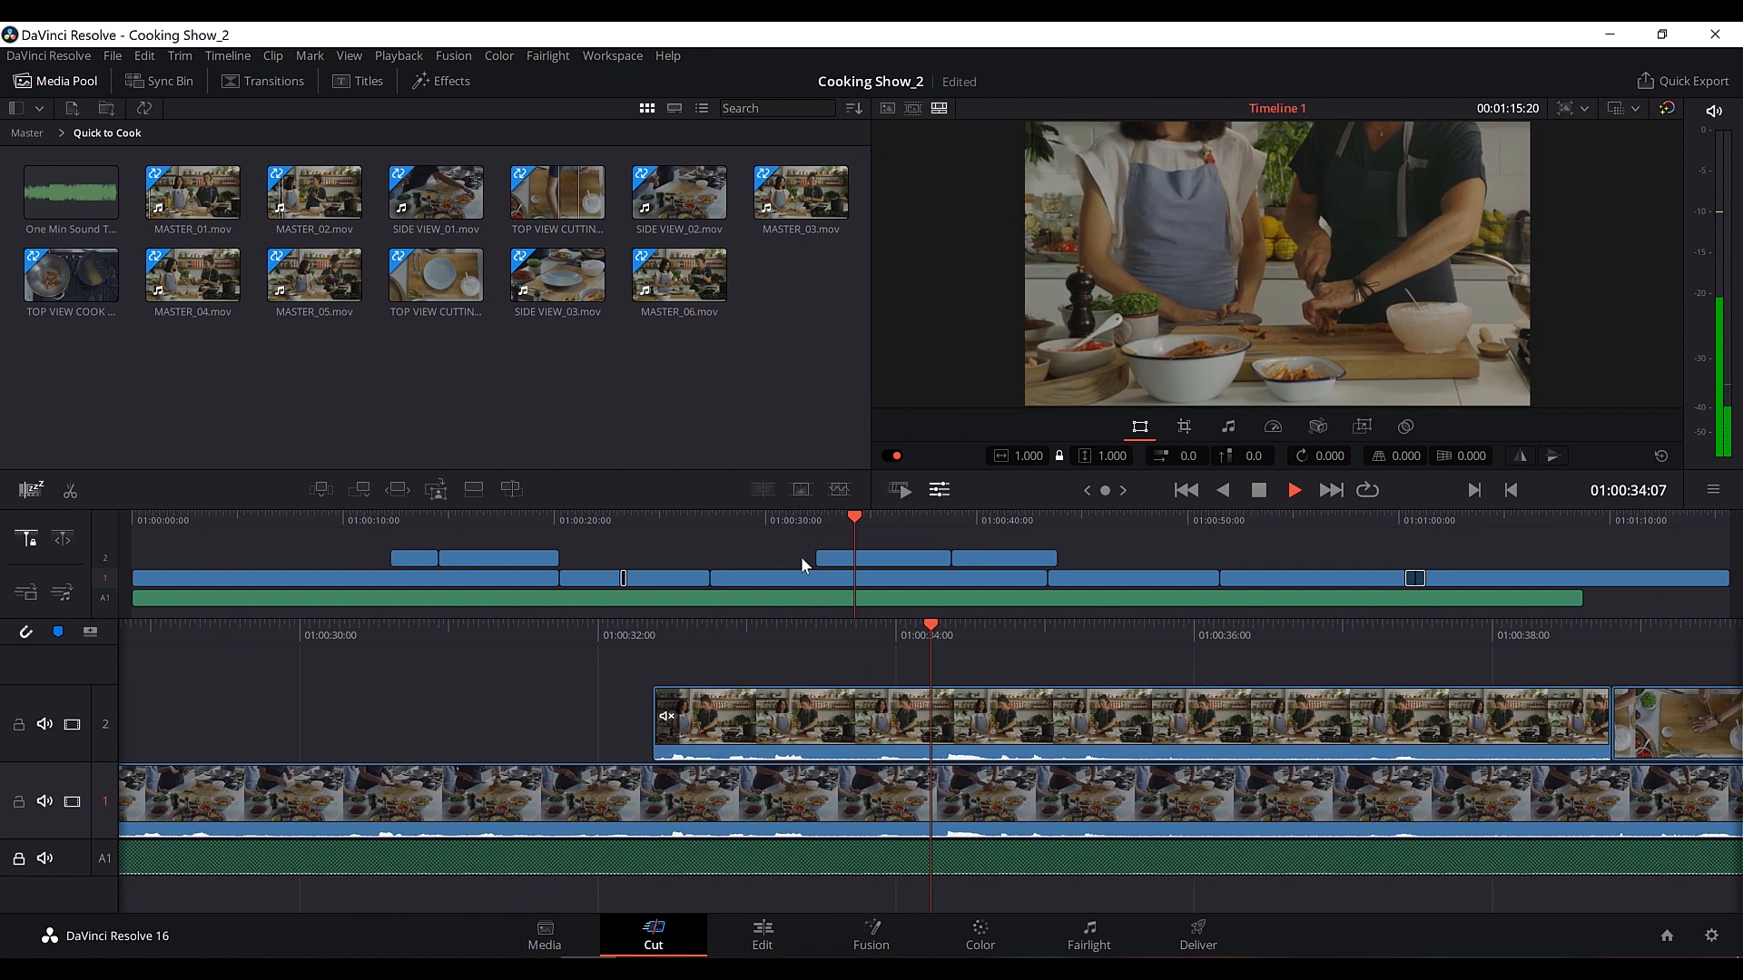
pyautogui.press('space')
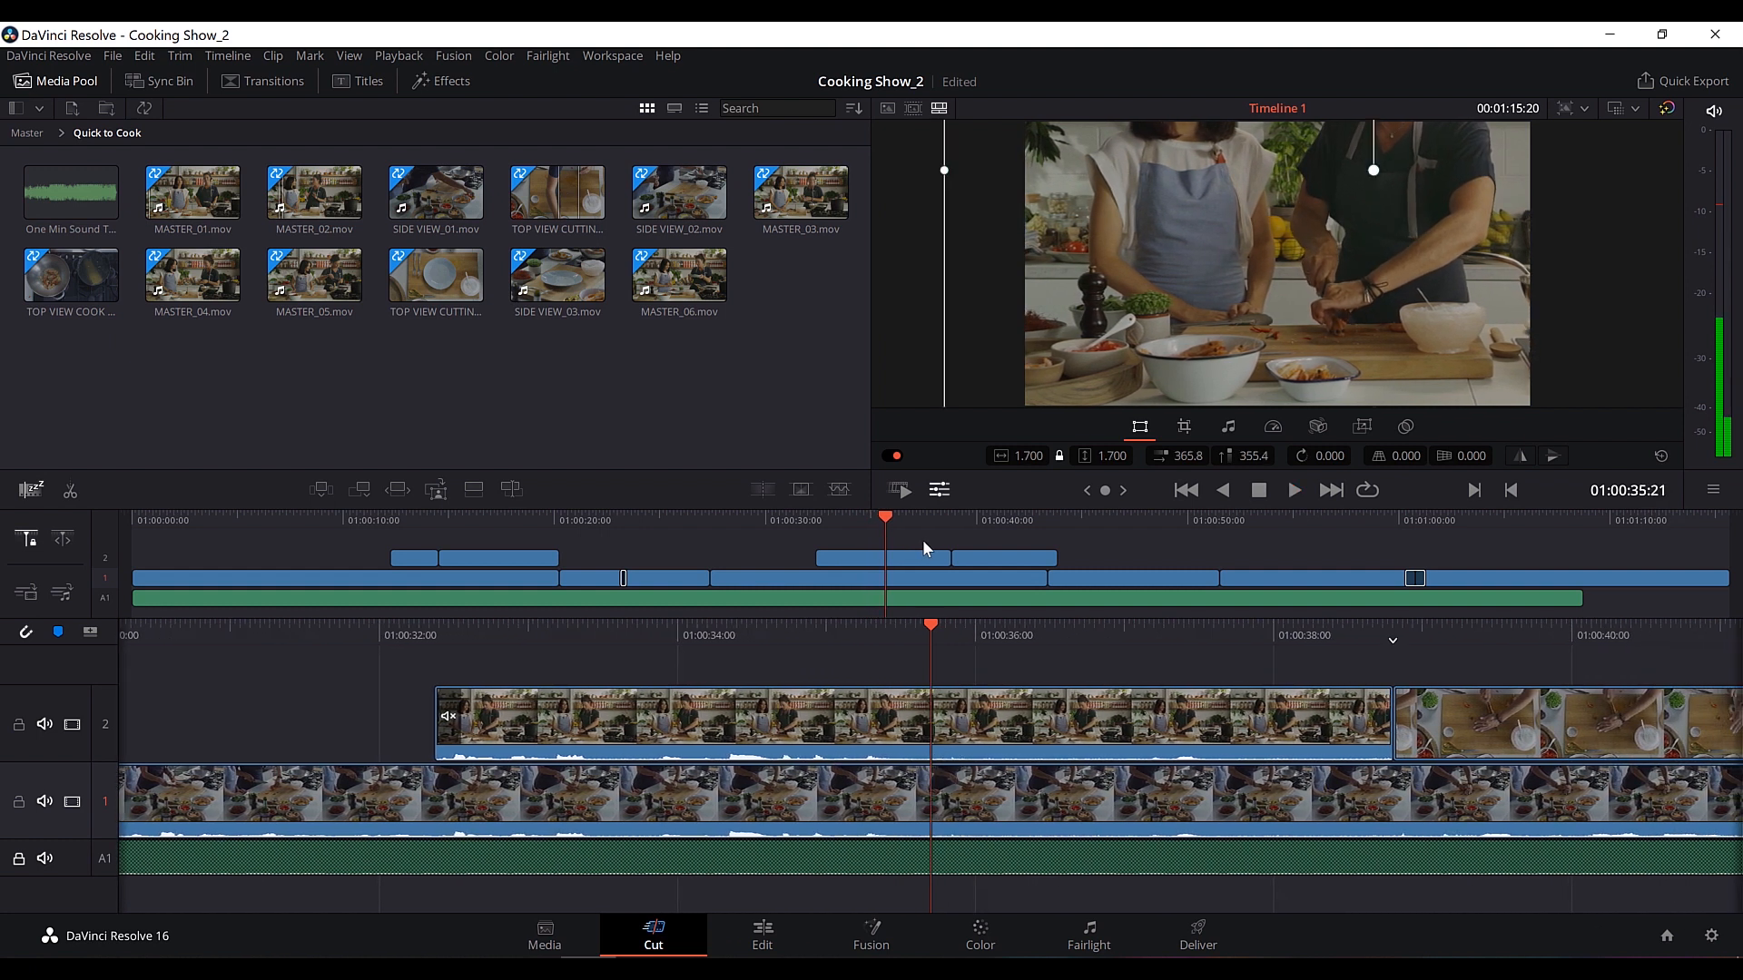
# Stabilize the top-view cutting board clip on track 2 in Perspective mode with Camera Lock enabled.
pyautogui.moveTo(922, 539); pyautogui.dragTo(976, 515)
pyautogui.press('space')
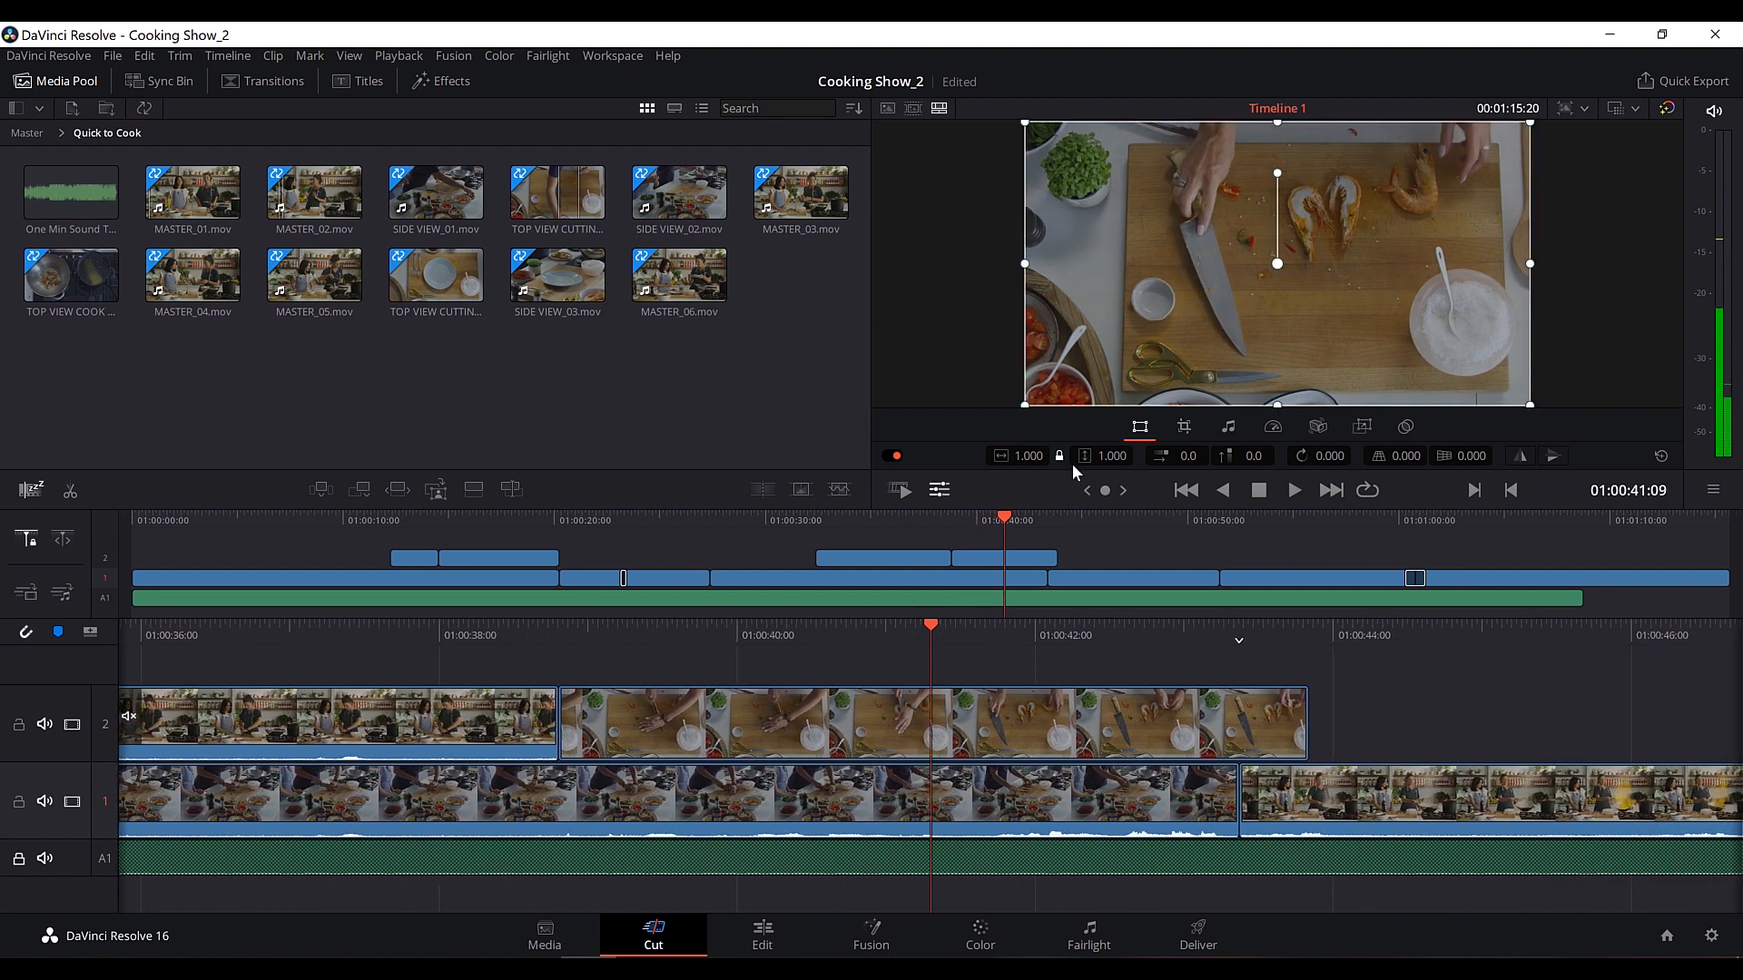
pyautogui.click(1015, 557)
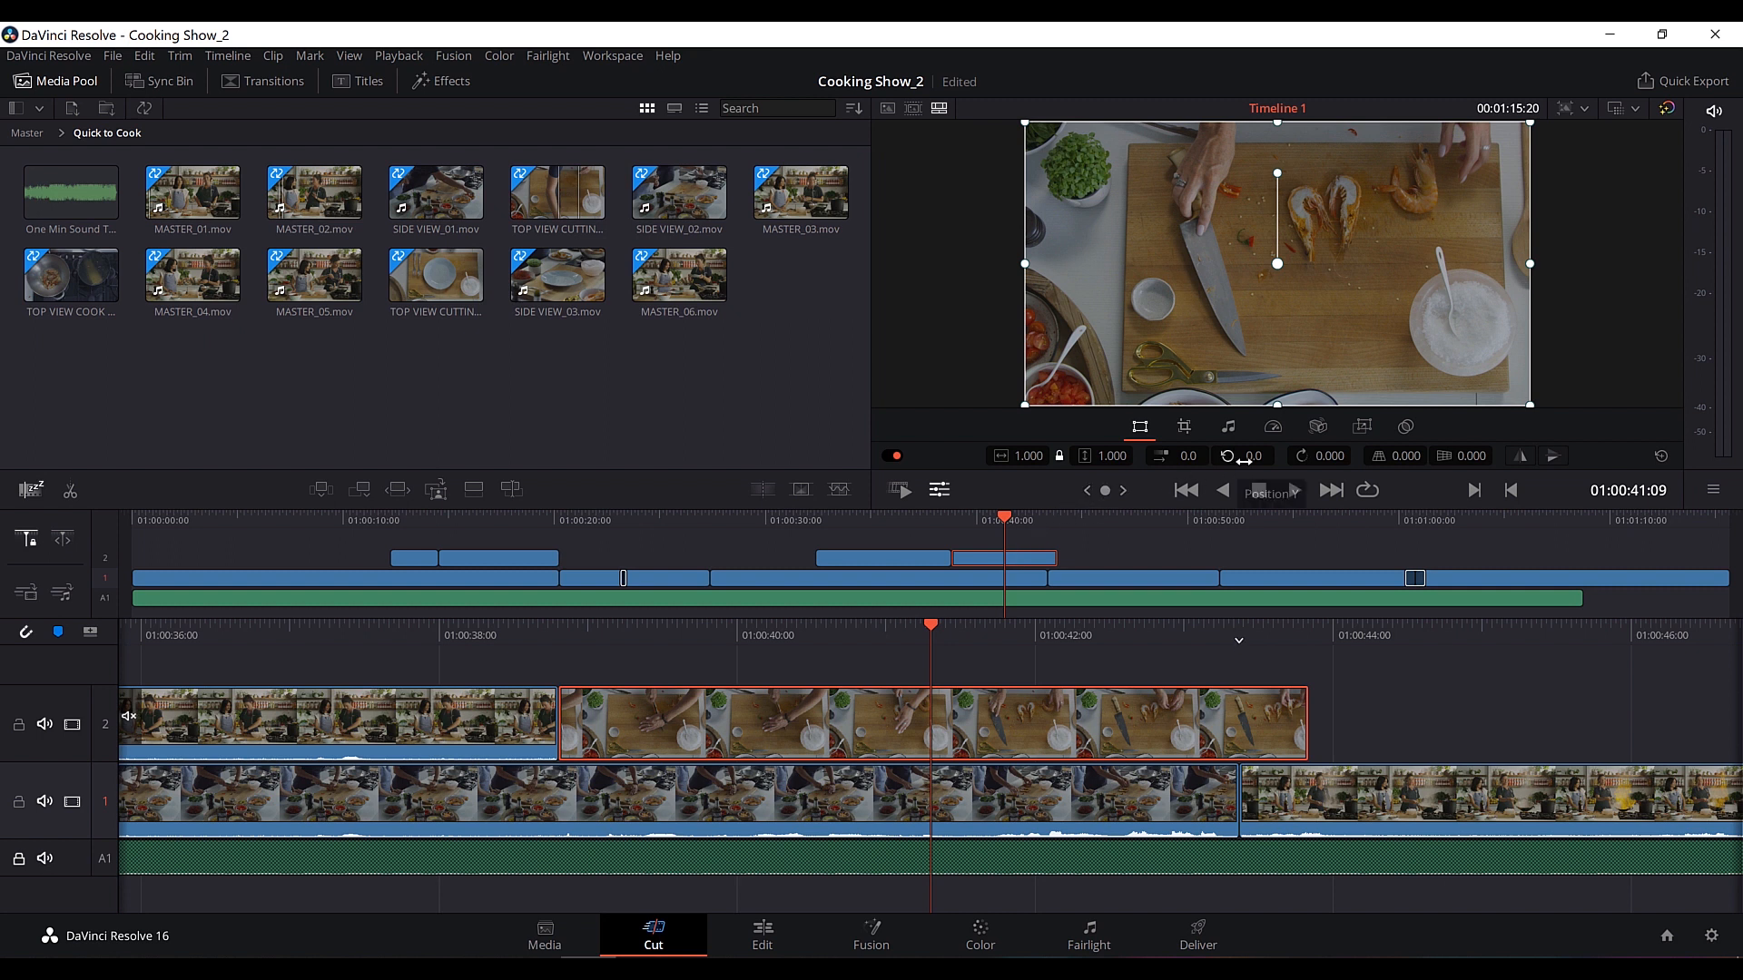
pyautogui.click(1317, 428)
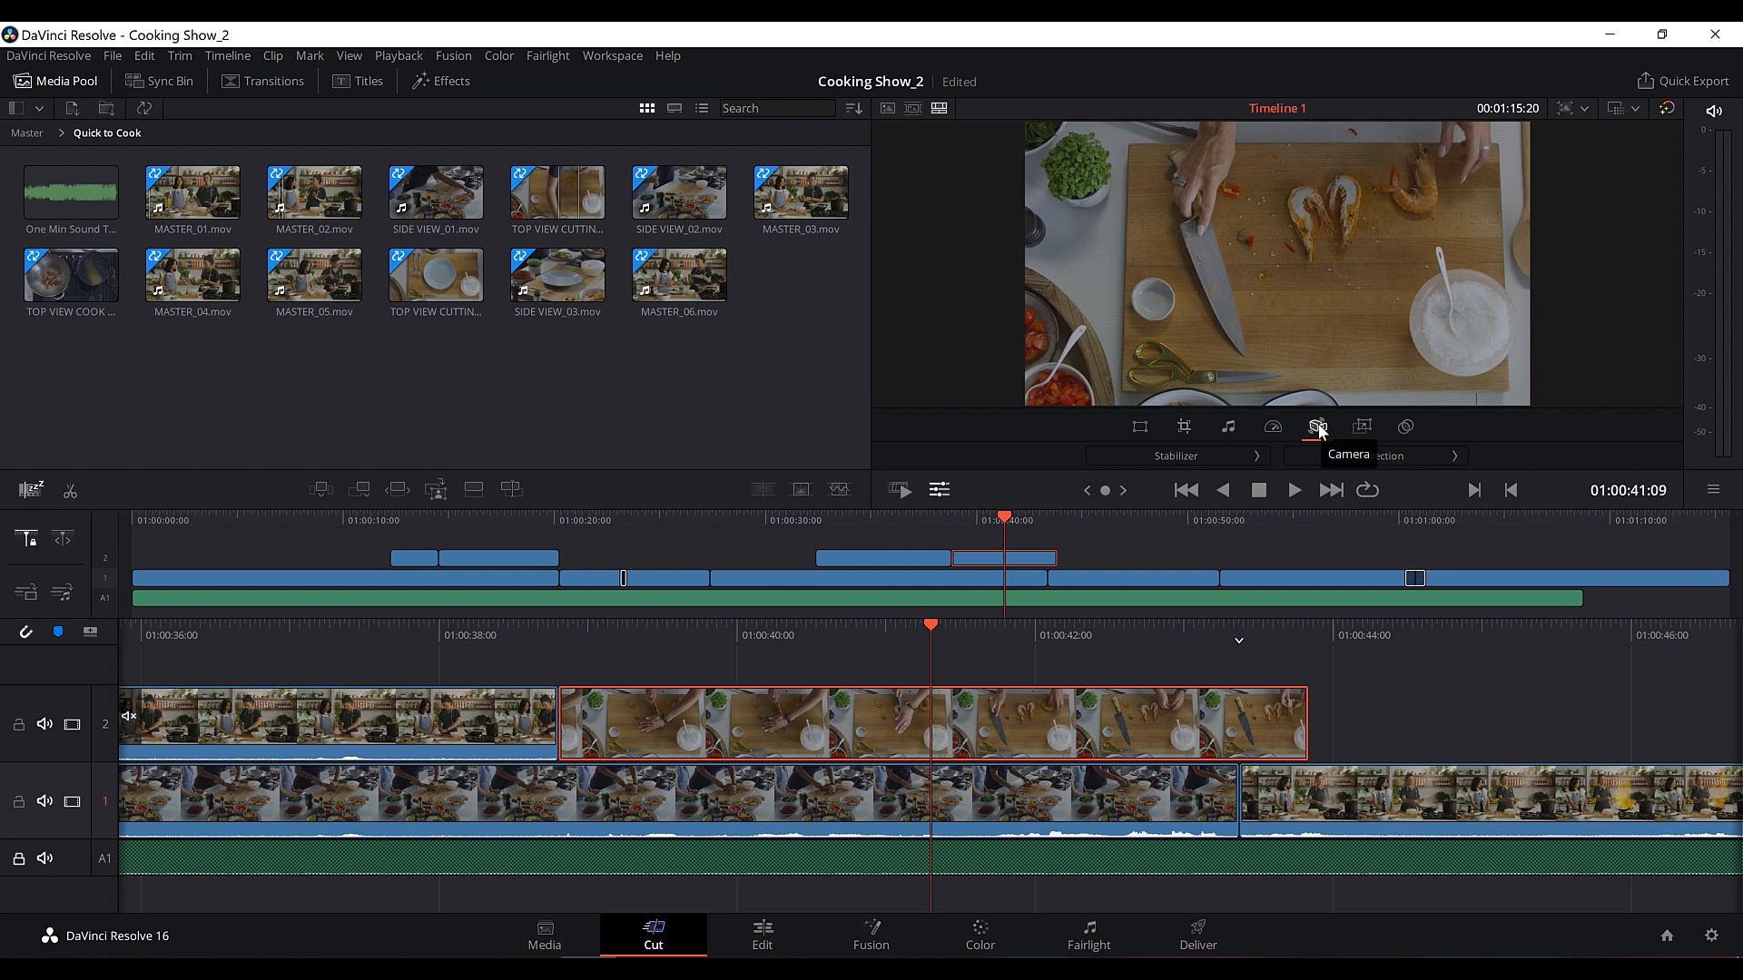
pyautogui.click(1191, 454)
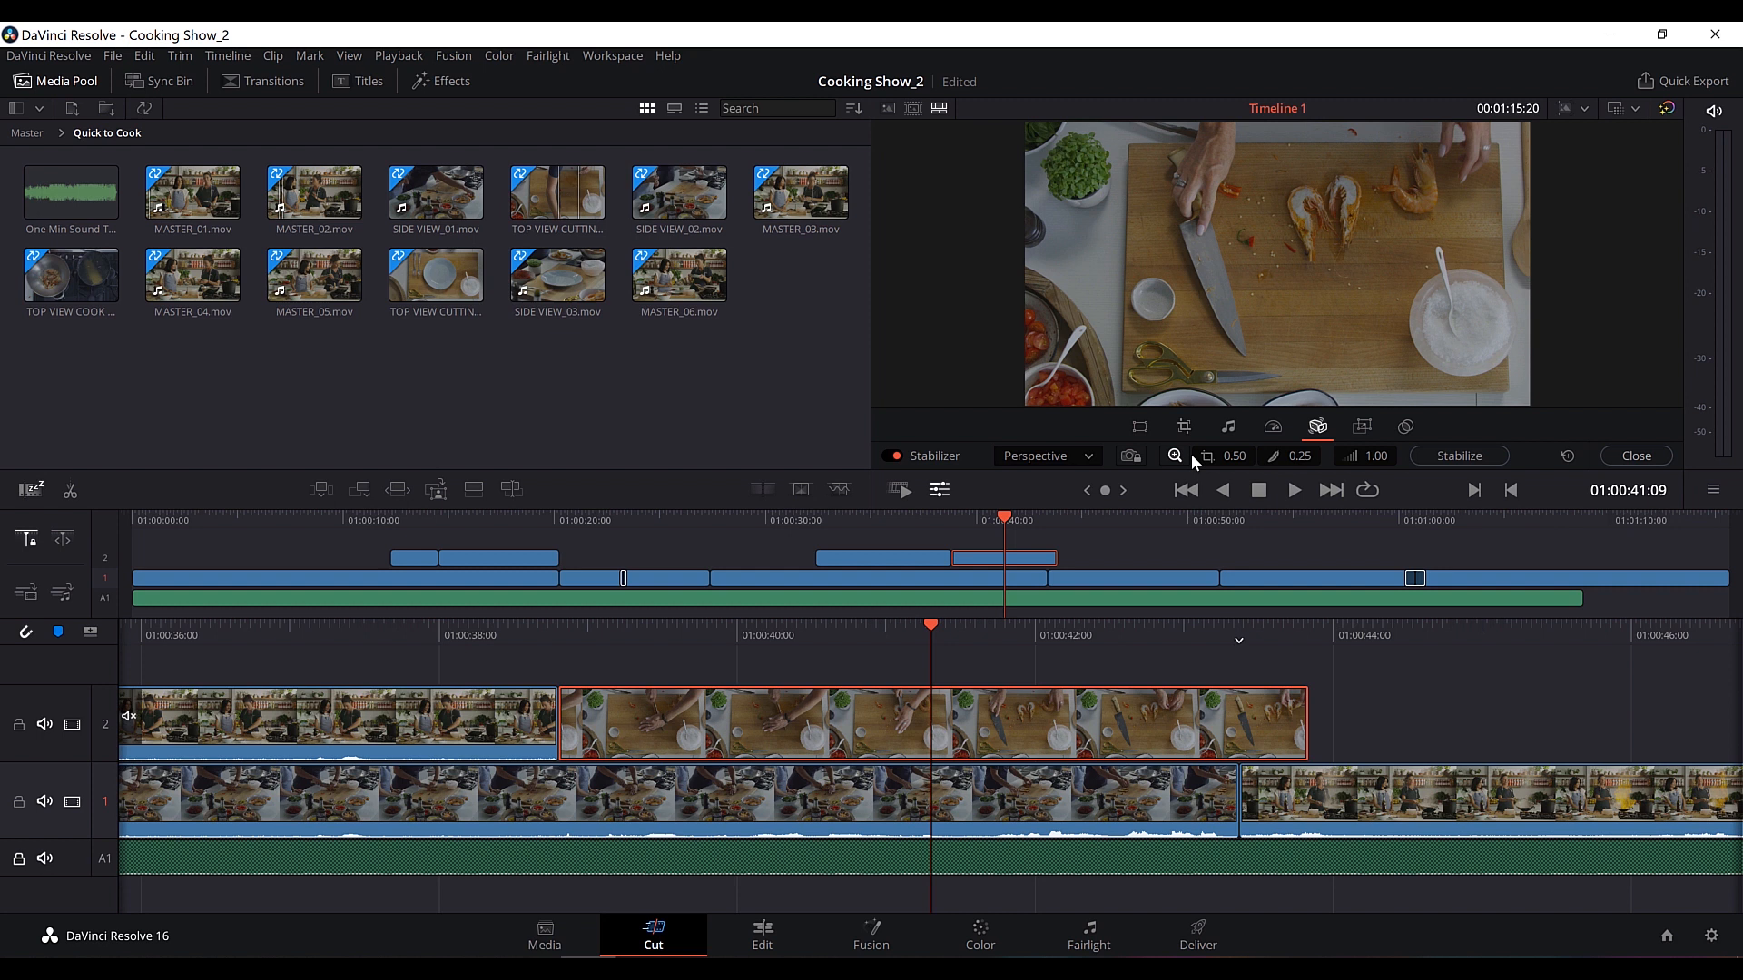
pyautogui.click(1128, 457)
pyautogui.click(1461, 456)
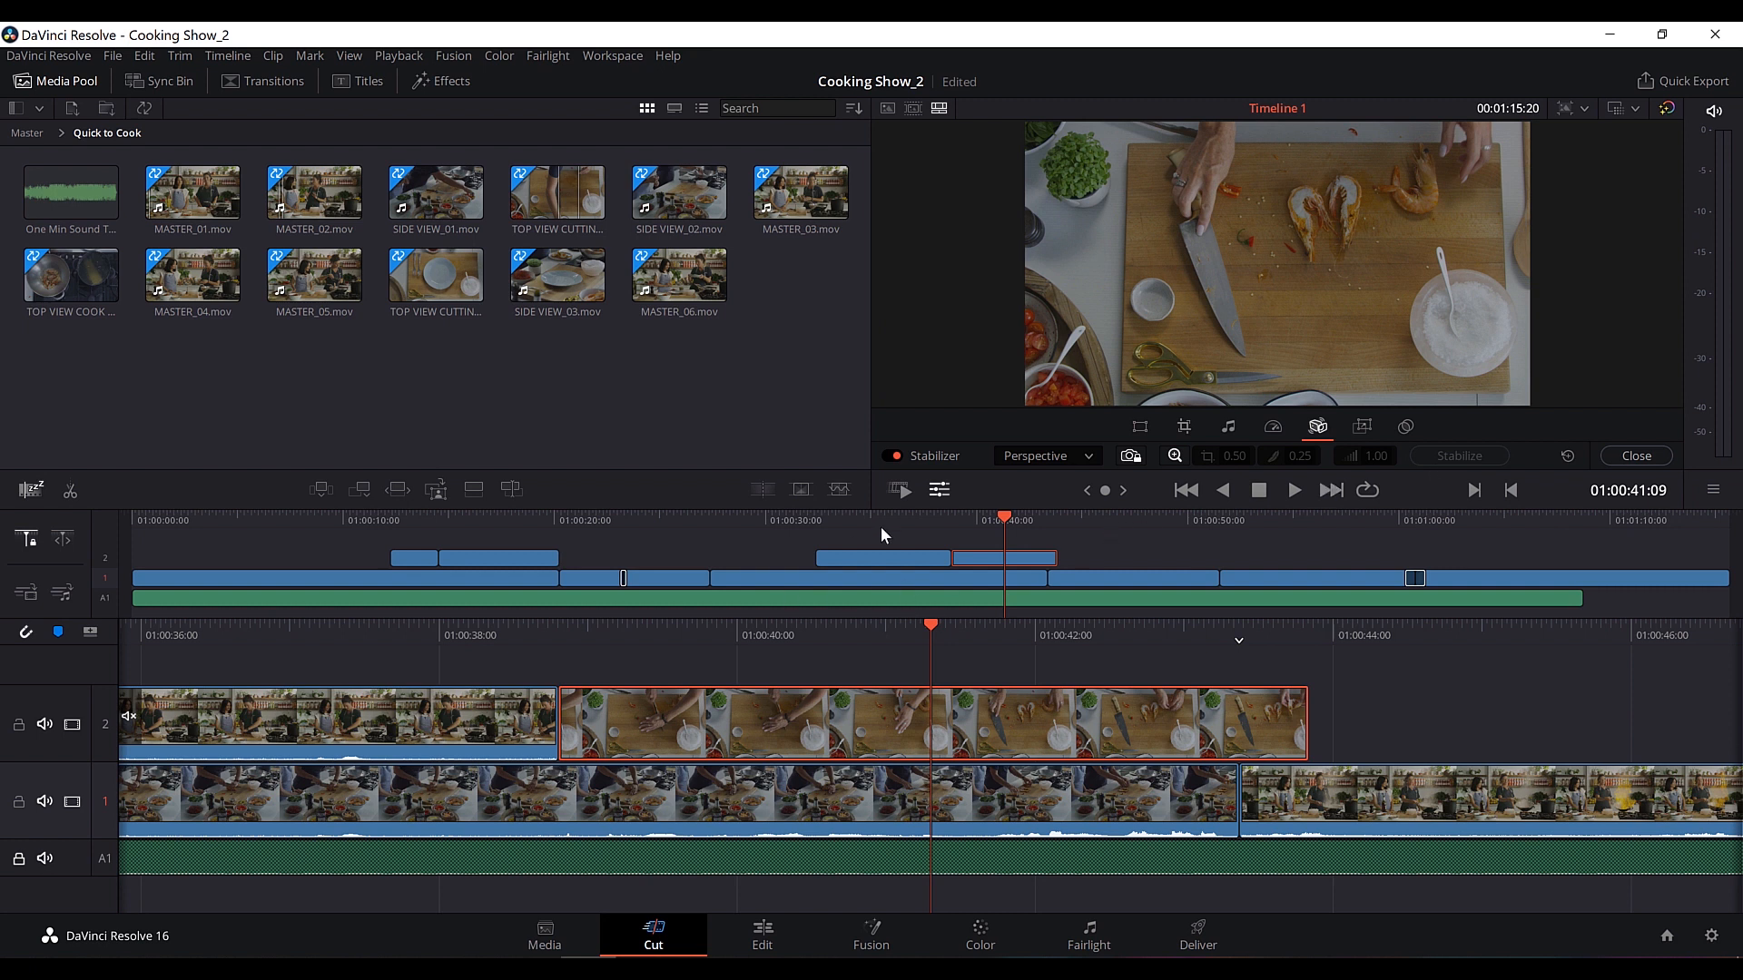
# Play back the stabilized top-view cutting board clip to check its steadiness.
pyautogui.click(936, 526)
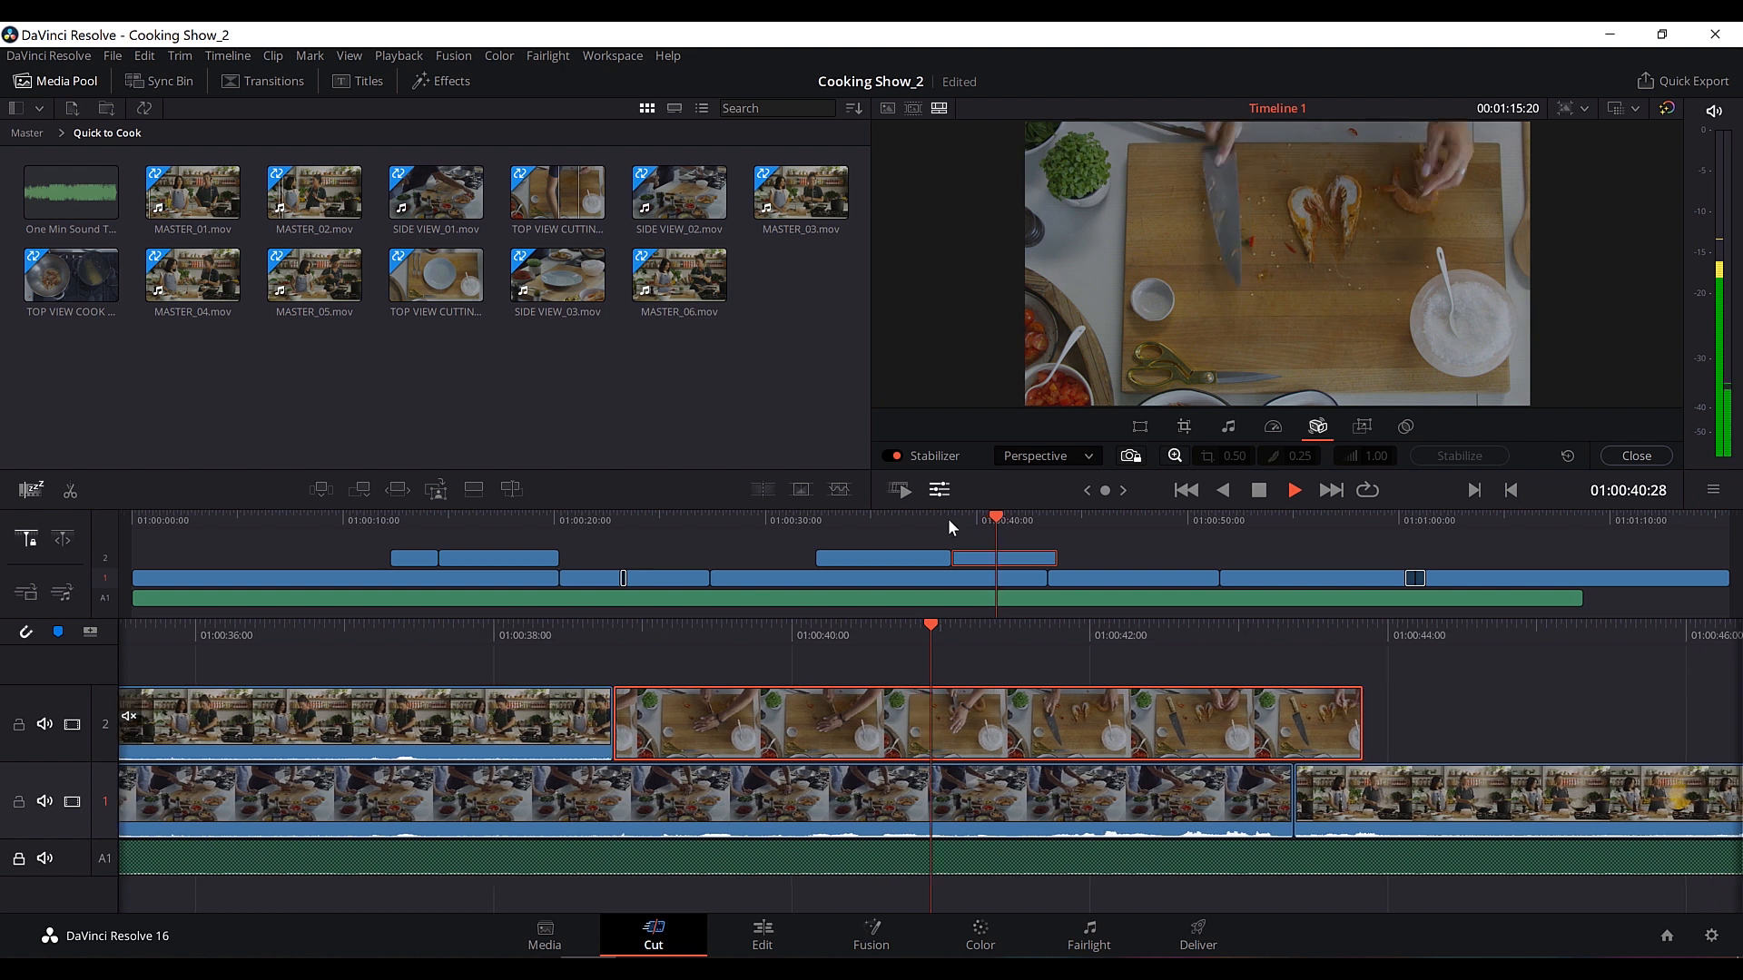
pyautogui.click(972, 522)
pyautogui.press('space')
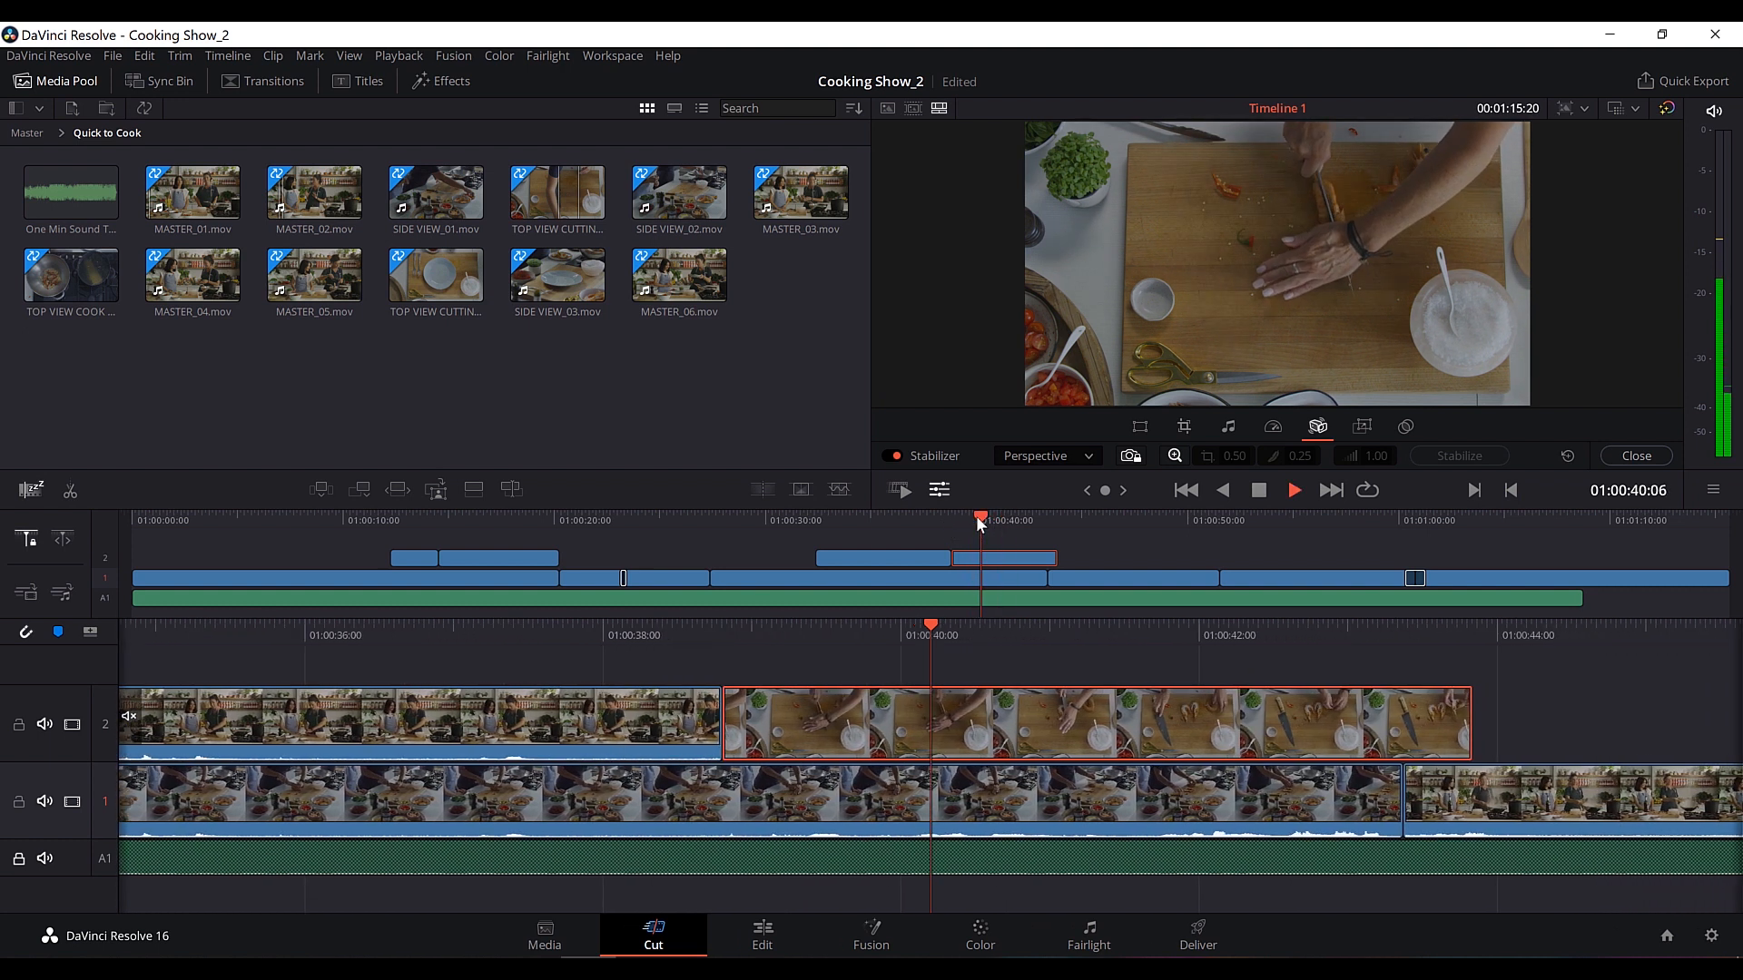
# Compare the top-view cutting board clip's playback from about 01:00:40 with stabilization disabled and enabled, leaving stabilization on.
pyautogui.press('space')
pyautogui.click(901, 454)
pyautogui.click(969, 520)
pyautogui.press('space')
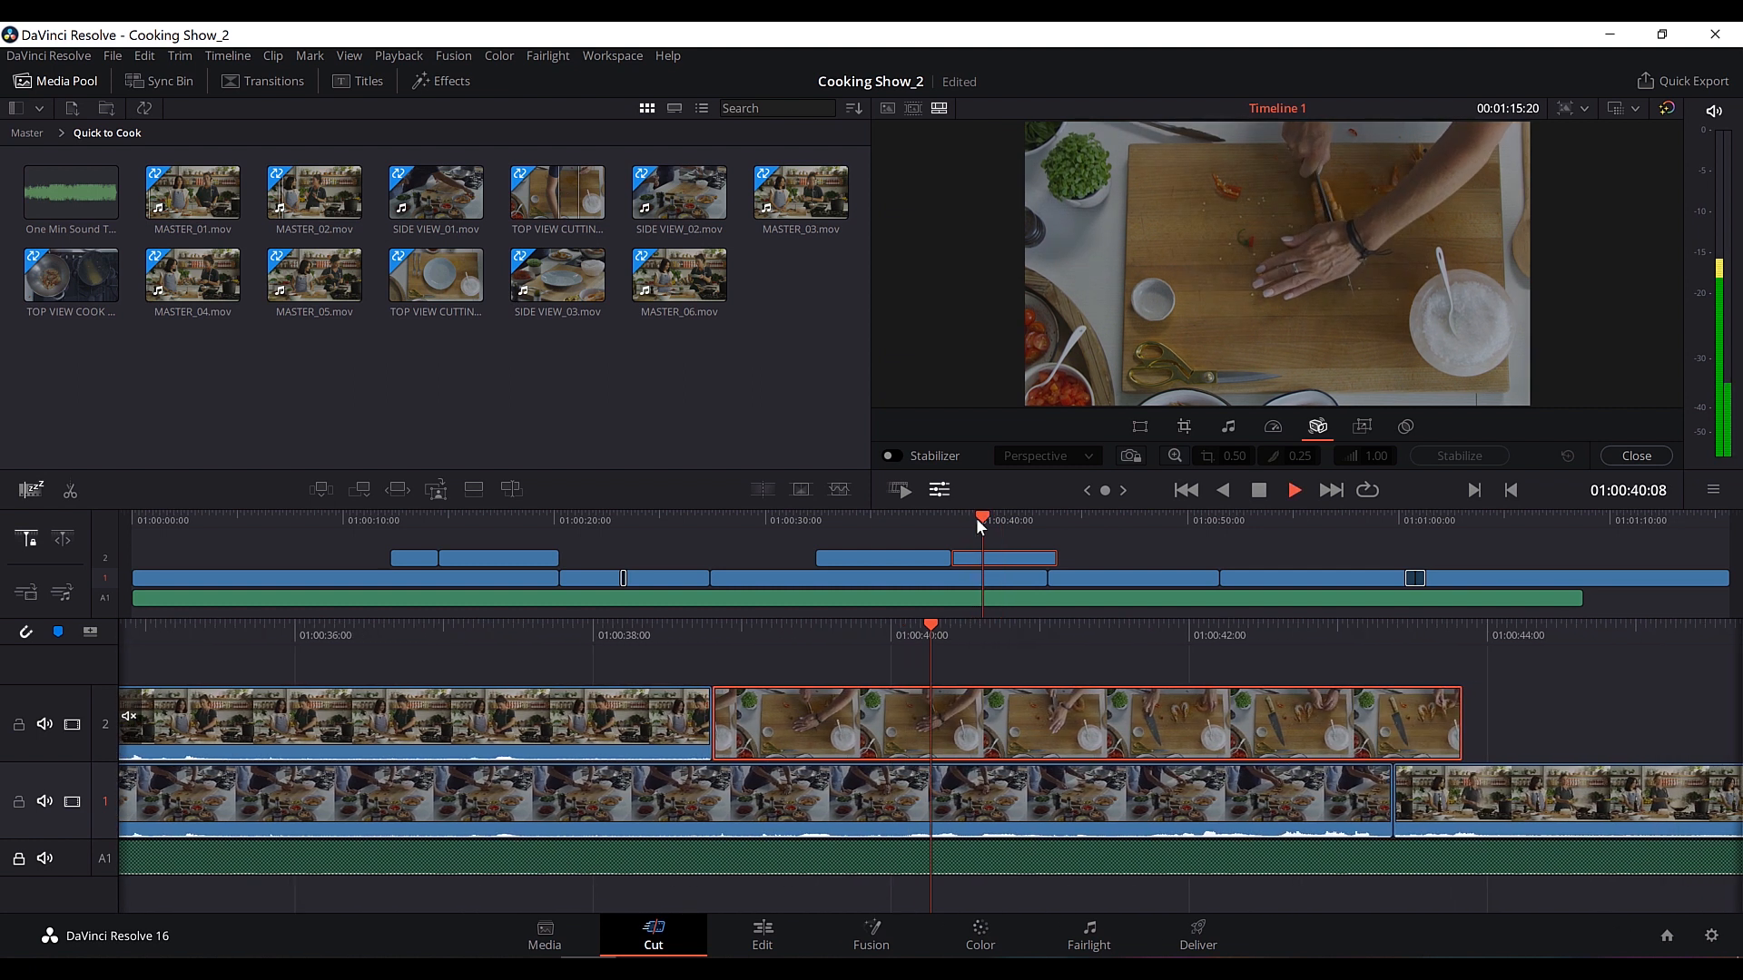
pyautogui.press('space')
pyautogui.click(894, 456)
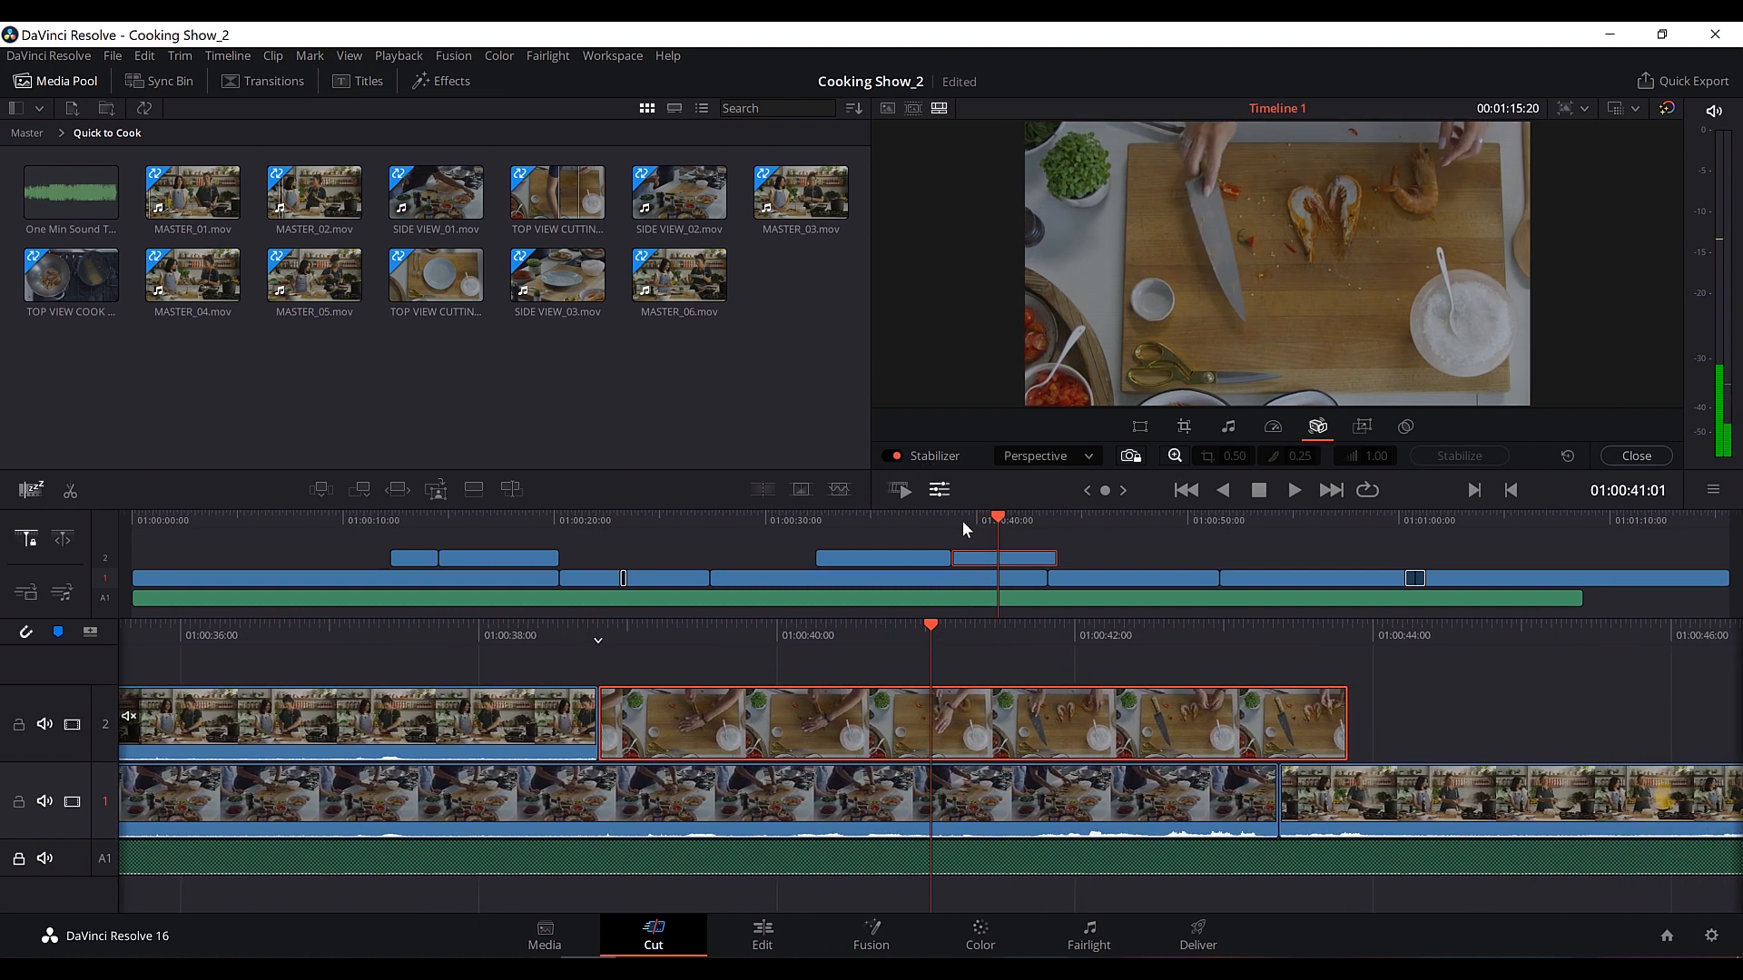
pyautogui.click(968, 514)
pyautogui.press('space')
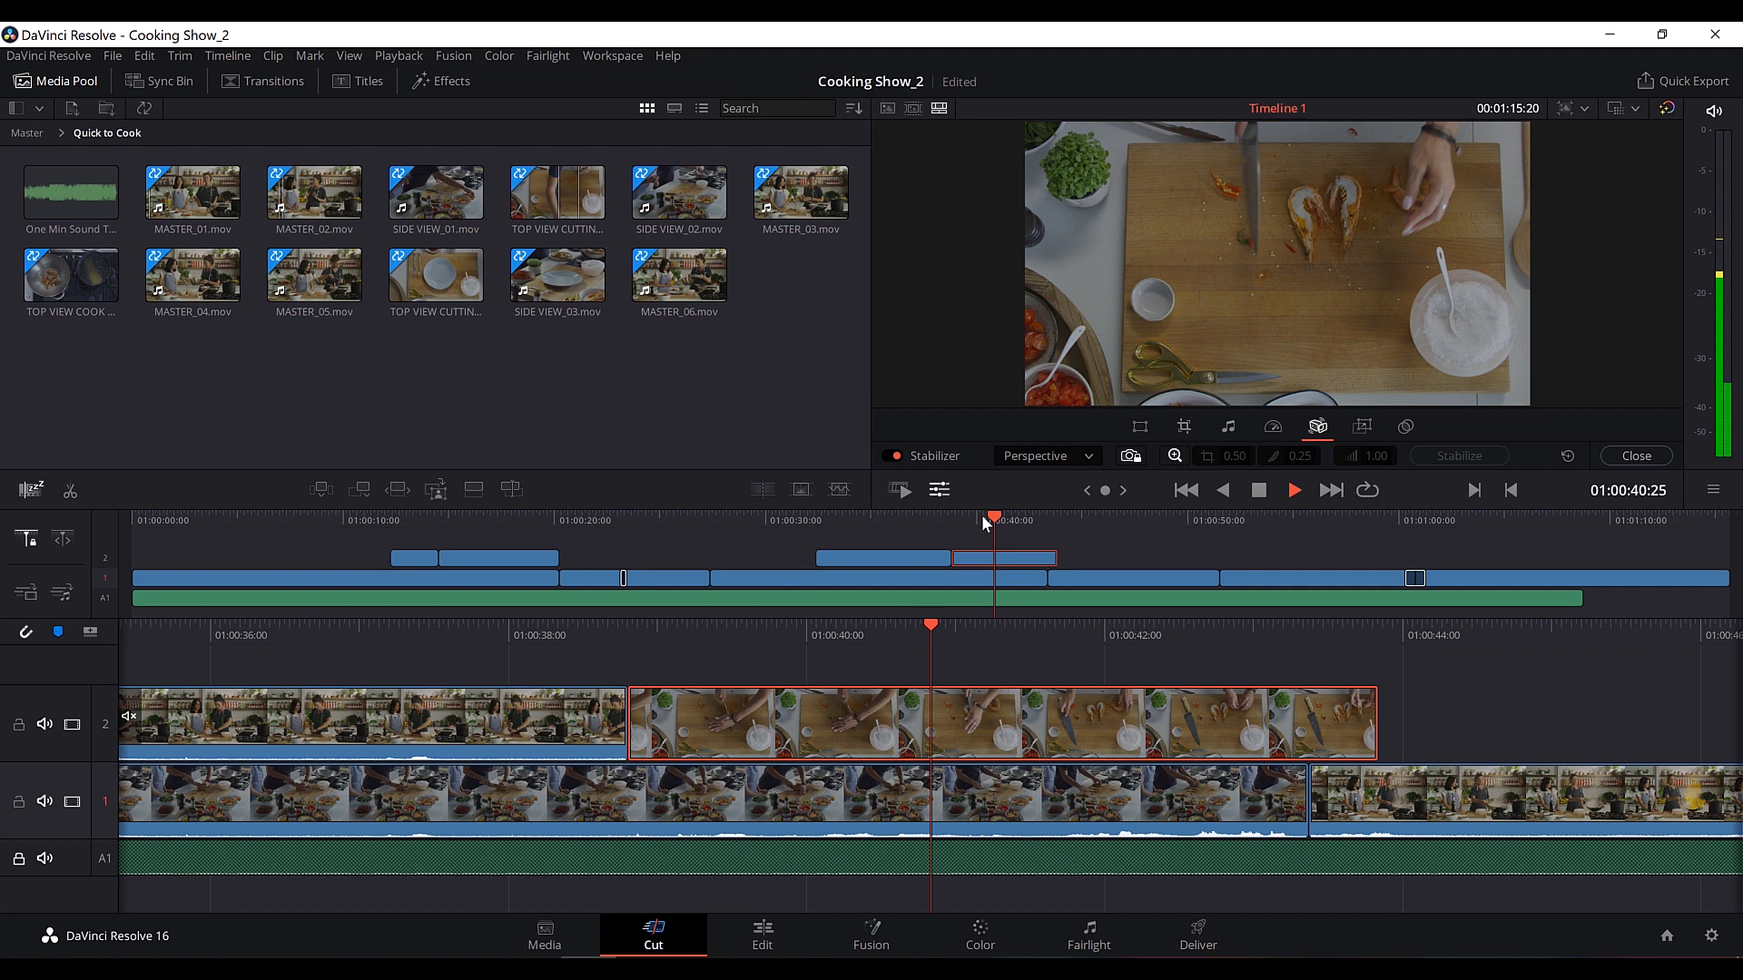
pyautogui.press('space')
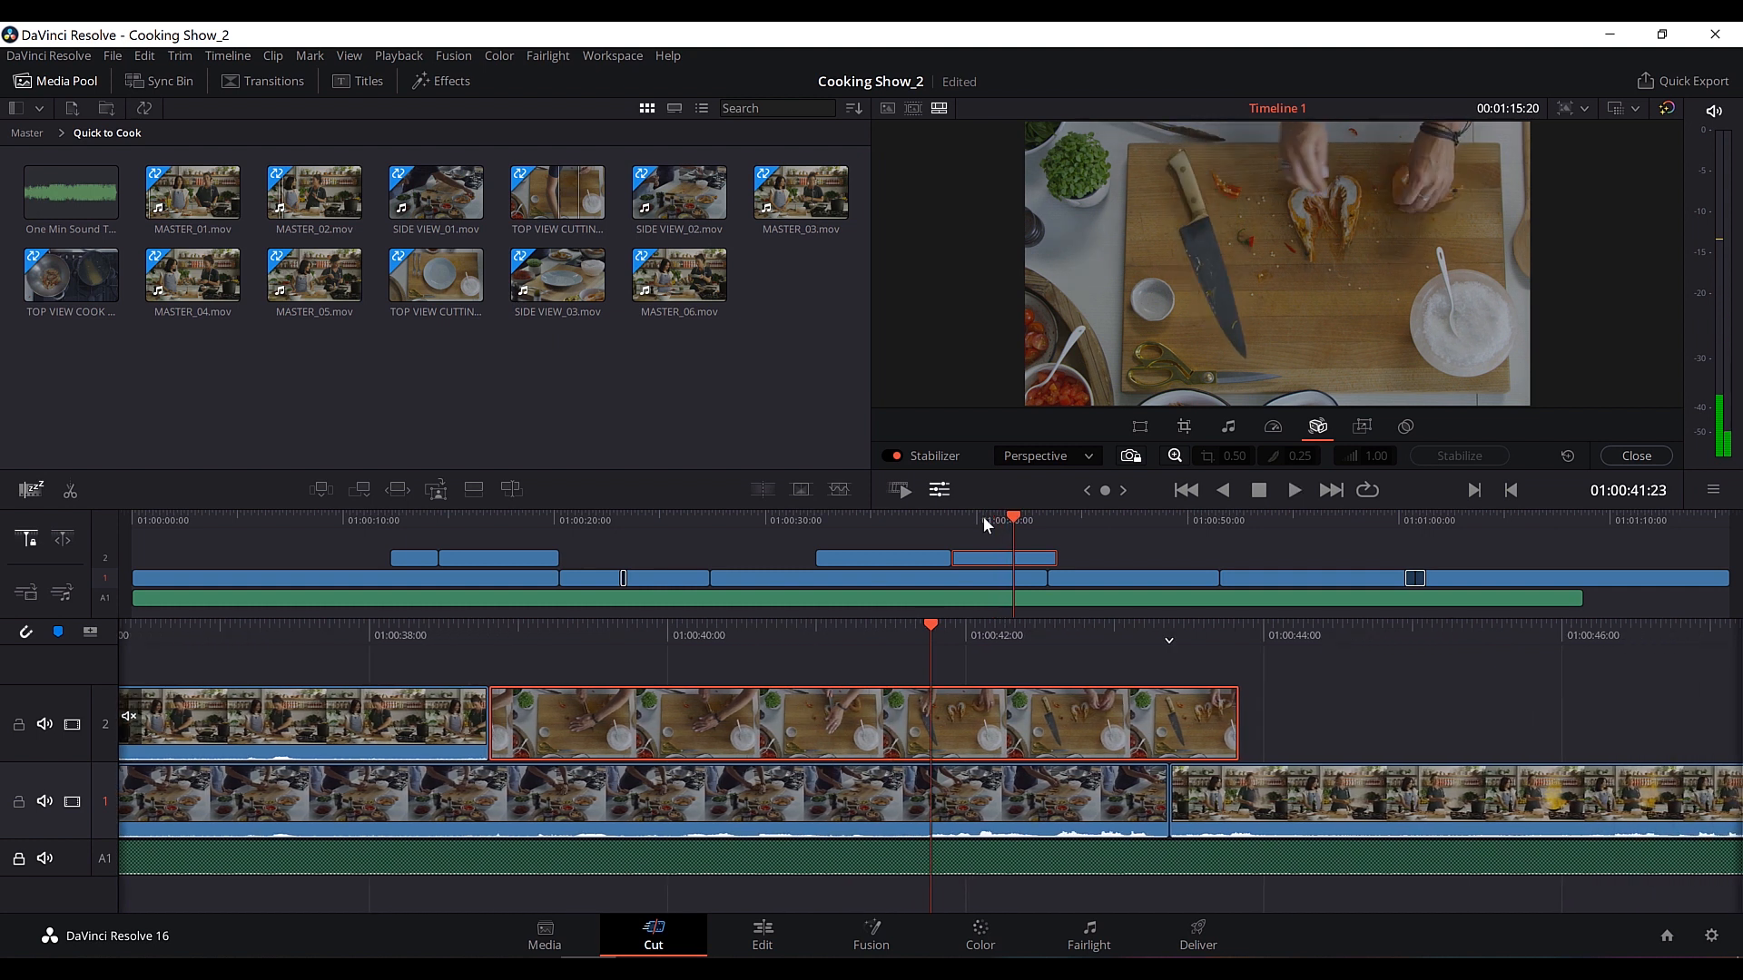
# Slow the two-host flaming pan clip on track 1, around 01:00:45:21, to a speed of 0.70.
pyautogui.moveTo(983, 515); pyautogui.dragTo(1096, 493)
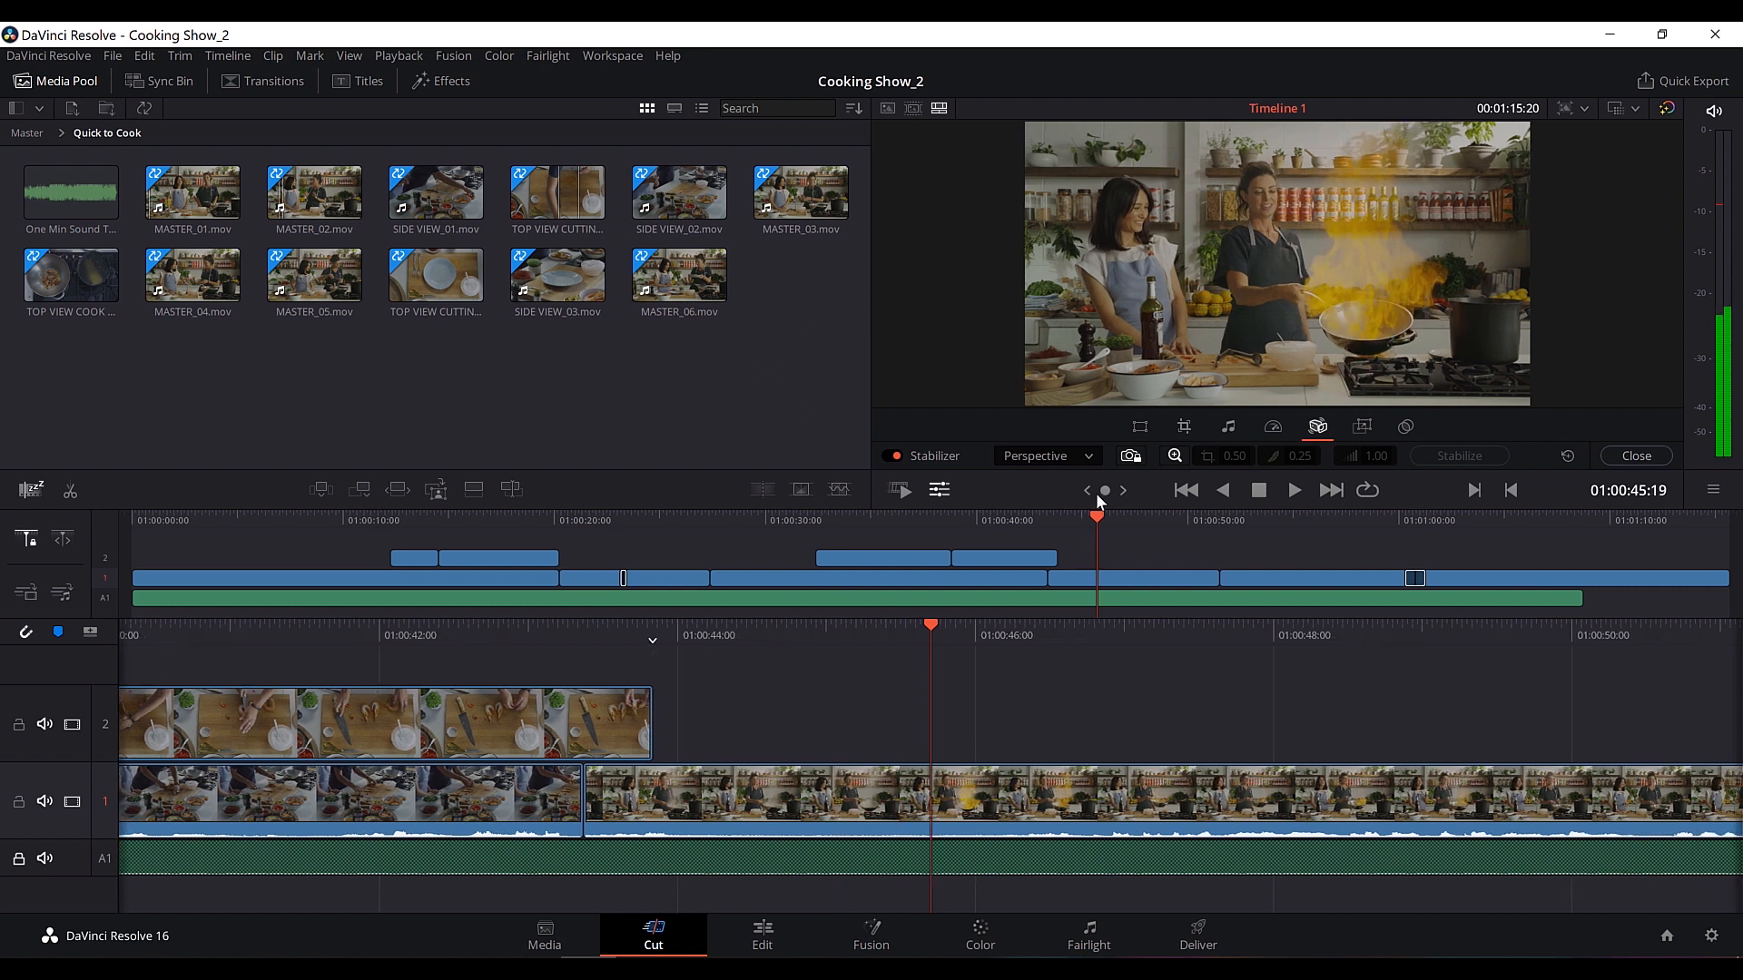
pyautogui.click(1167, 573)
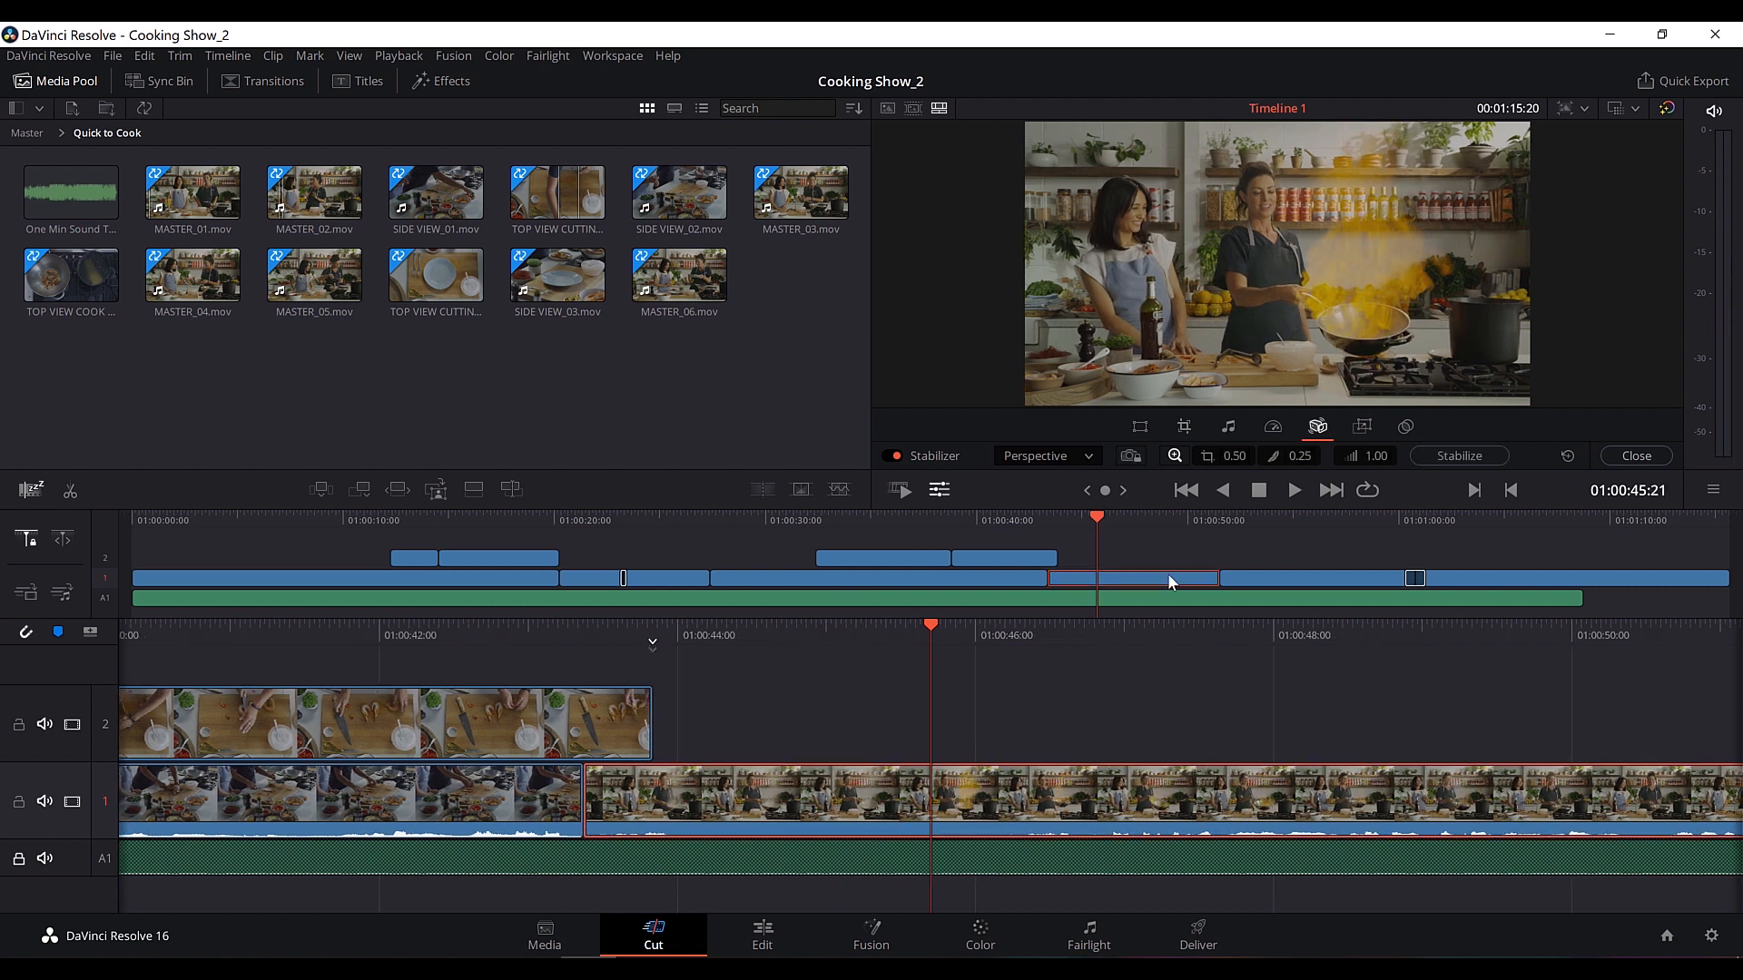
pyautogui.click(1274, 428)
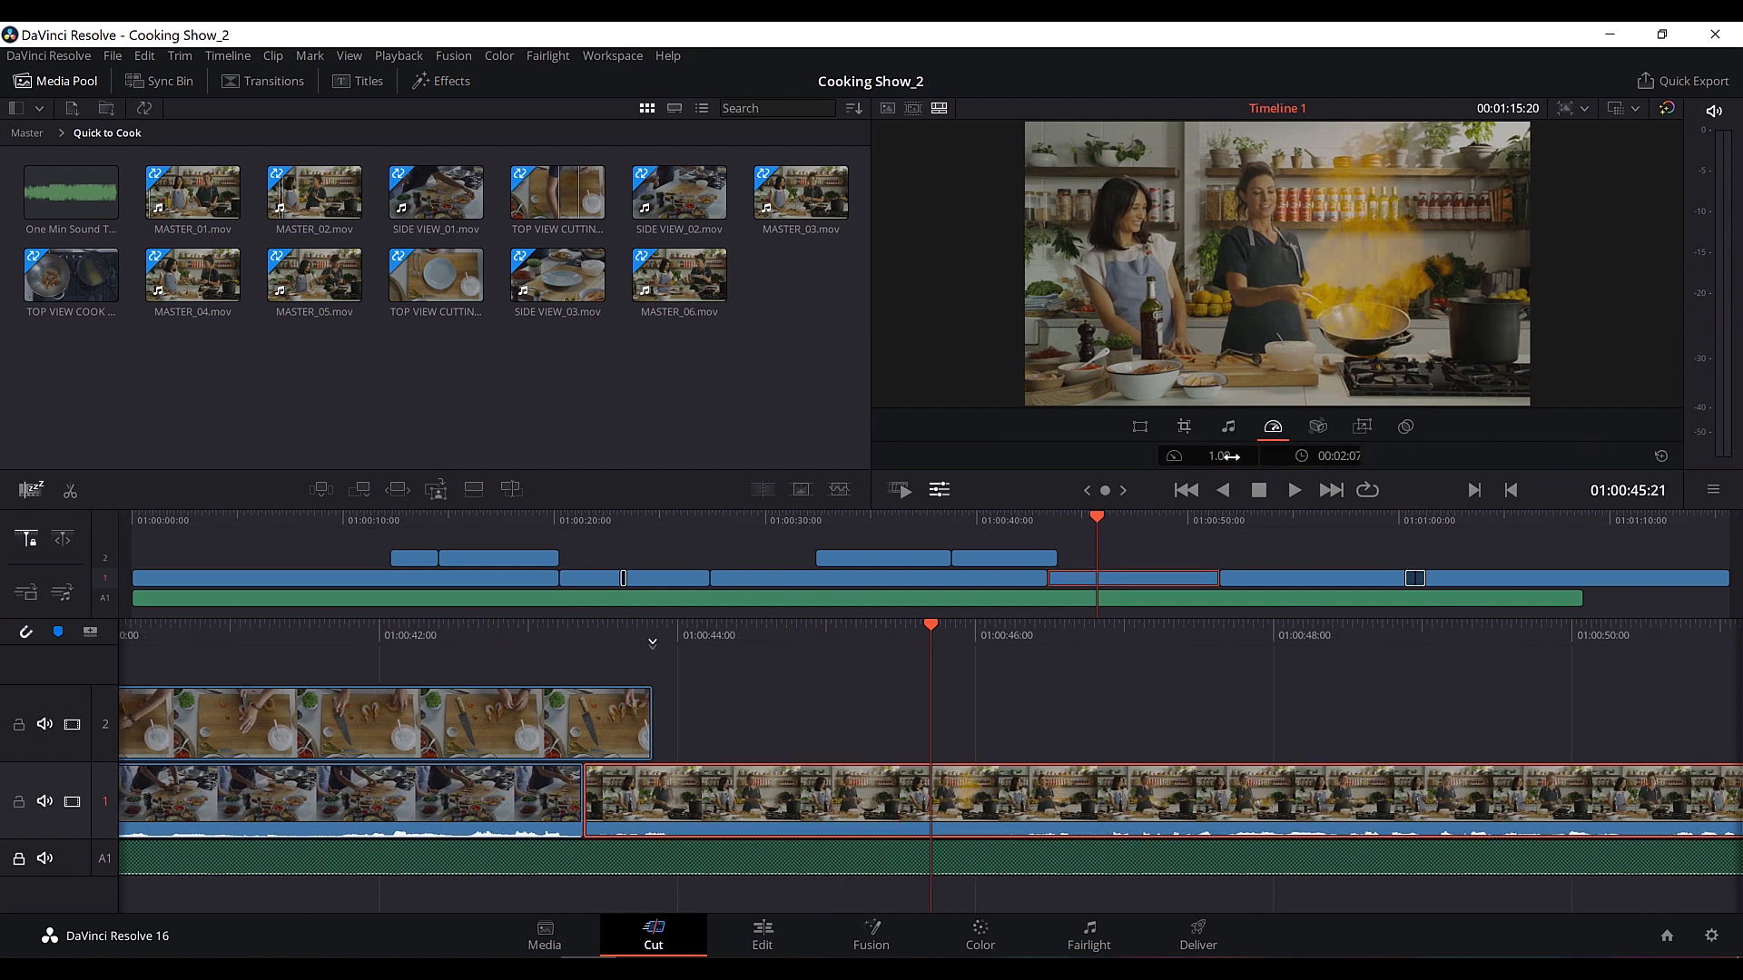
pyautogui.click(1230, 456)
pyautogui.moveTo(1231, 456); pyautogui.dragTo(1265, 499)
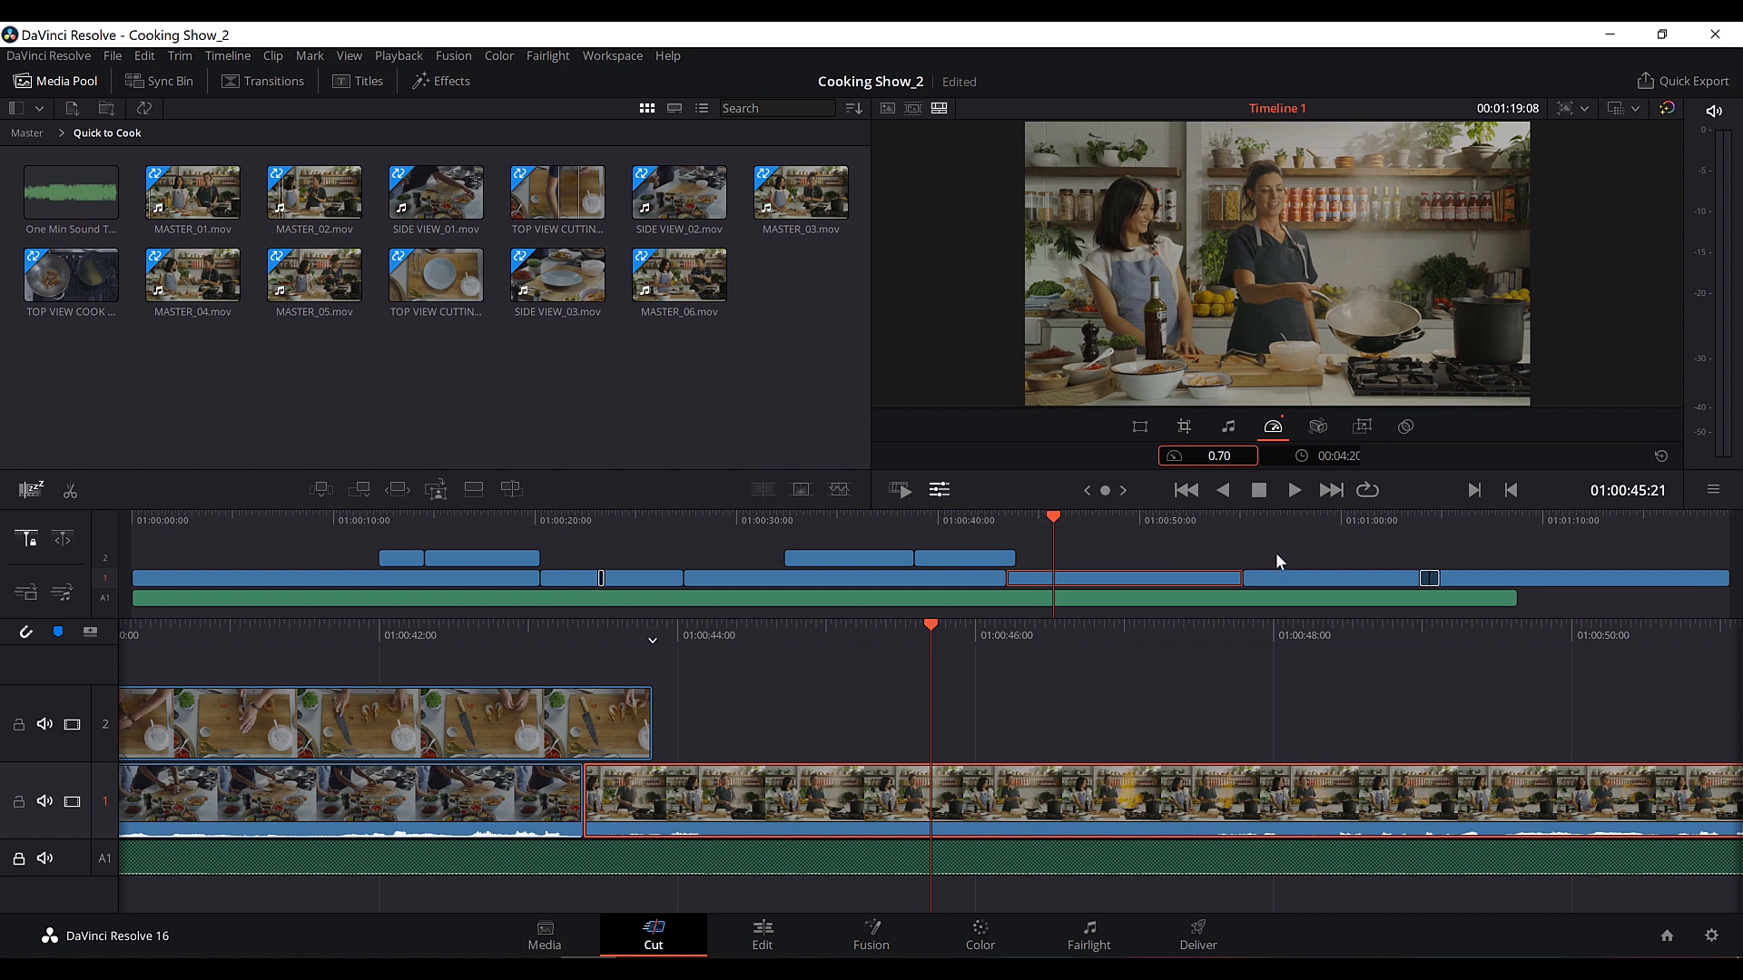
# Play through the slowed flaming pan clip, and trim the end of the top-view clip on track 2 to track 1's cut.
pyautogui.moveTo(1034, 518); pyautogui.dragTo(1000, 520)
pyautogui.press('space')
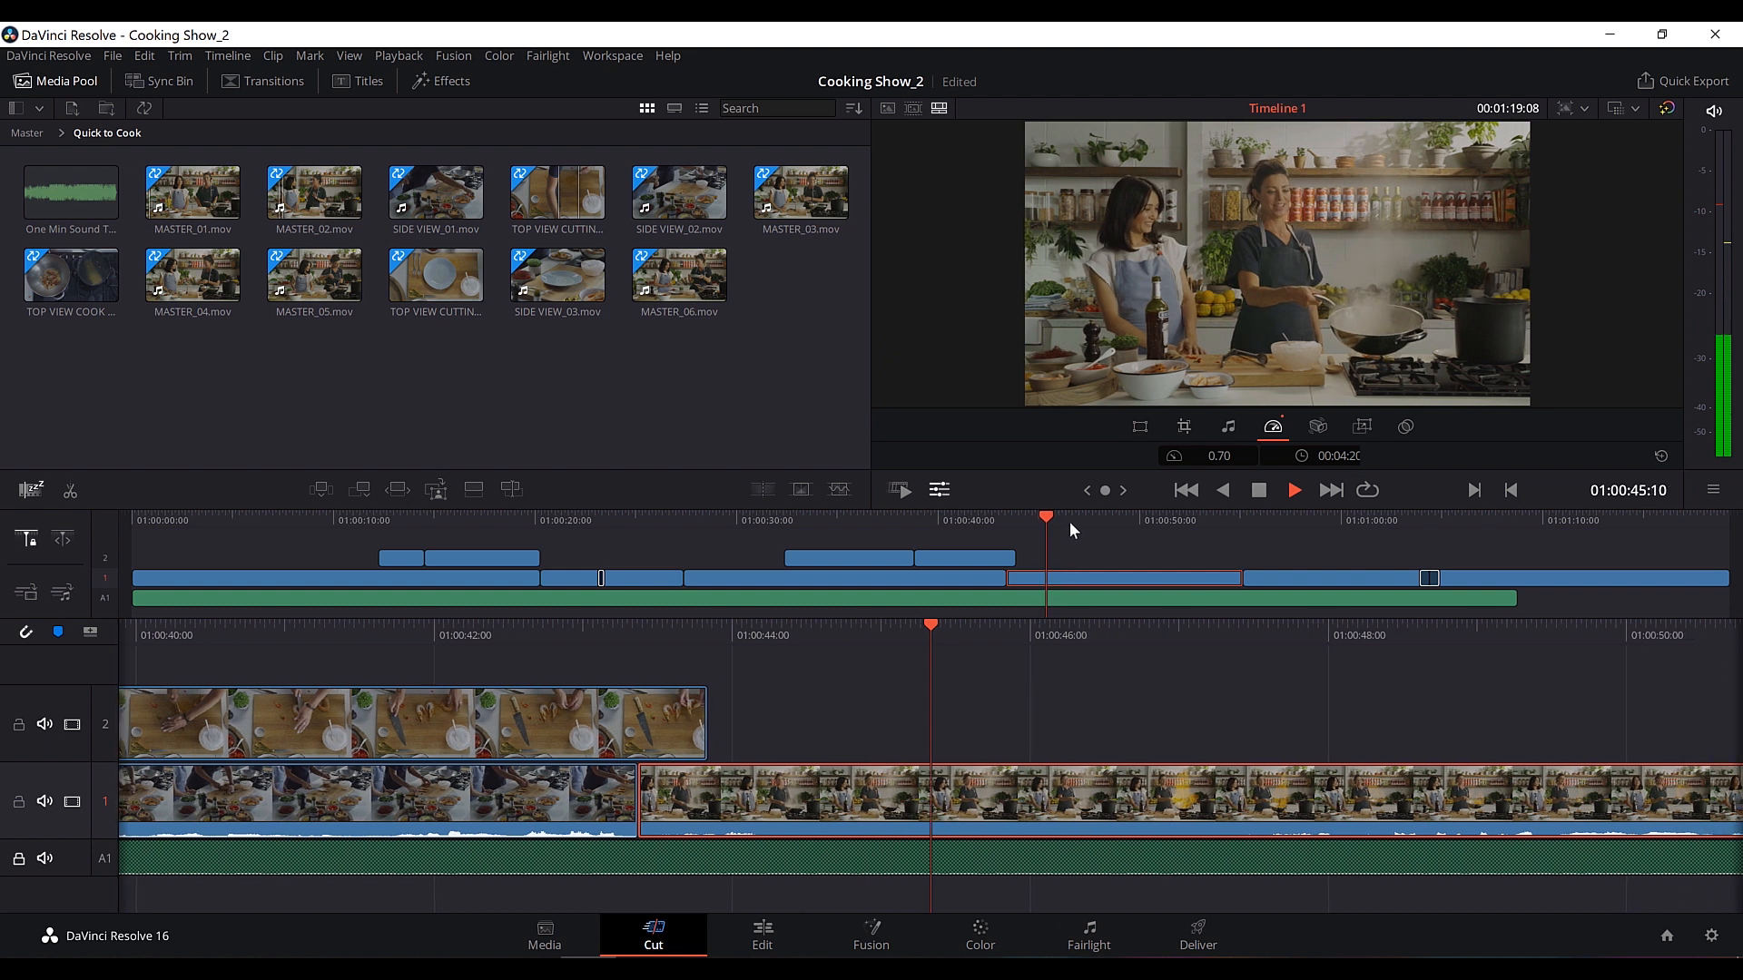
pyautogui.moveTo(1075, 520)
pyautogui.mouseDown()
pyautogui.moveTo(1113, 513)
pyautogui.moveTo(1088, 520)
pyautogui.mouseUp()
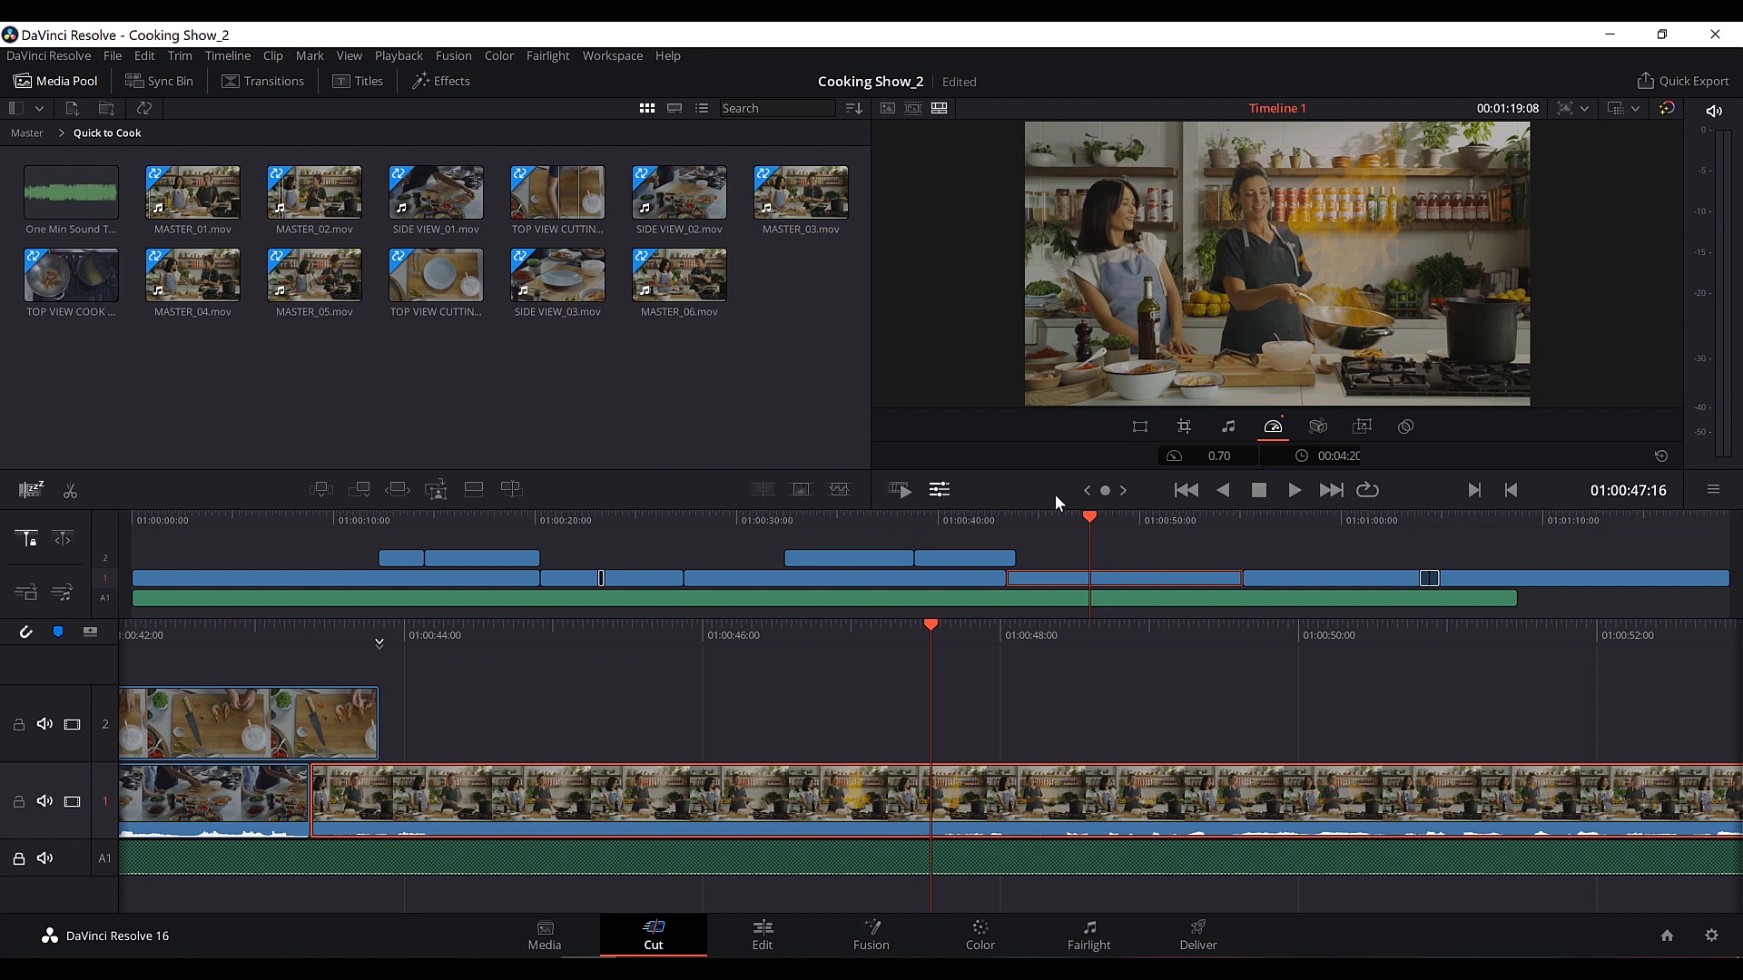
pyautogui.click(1038, 522)
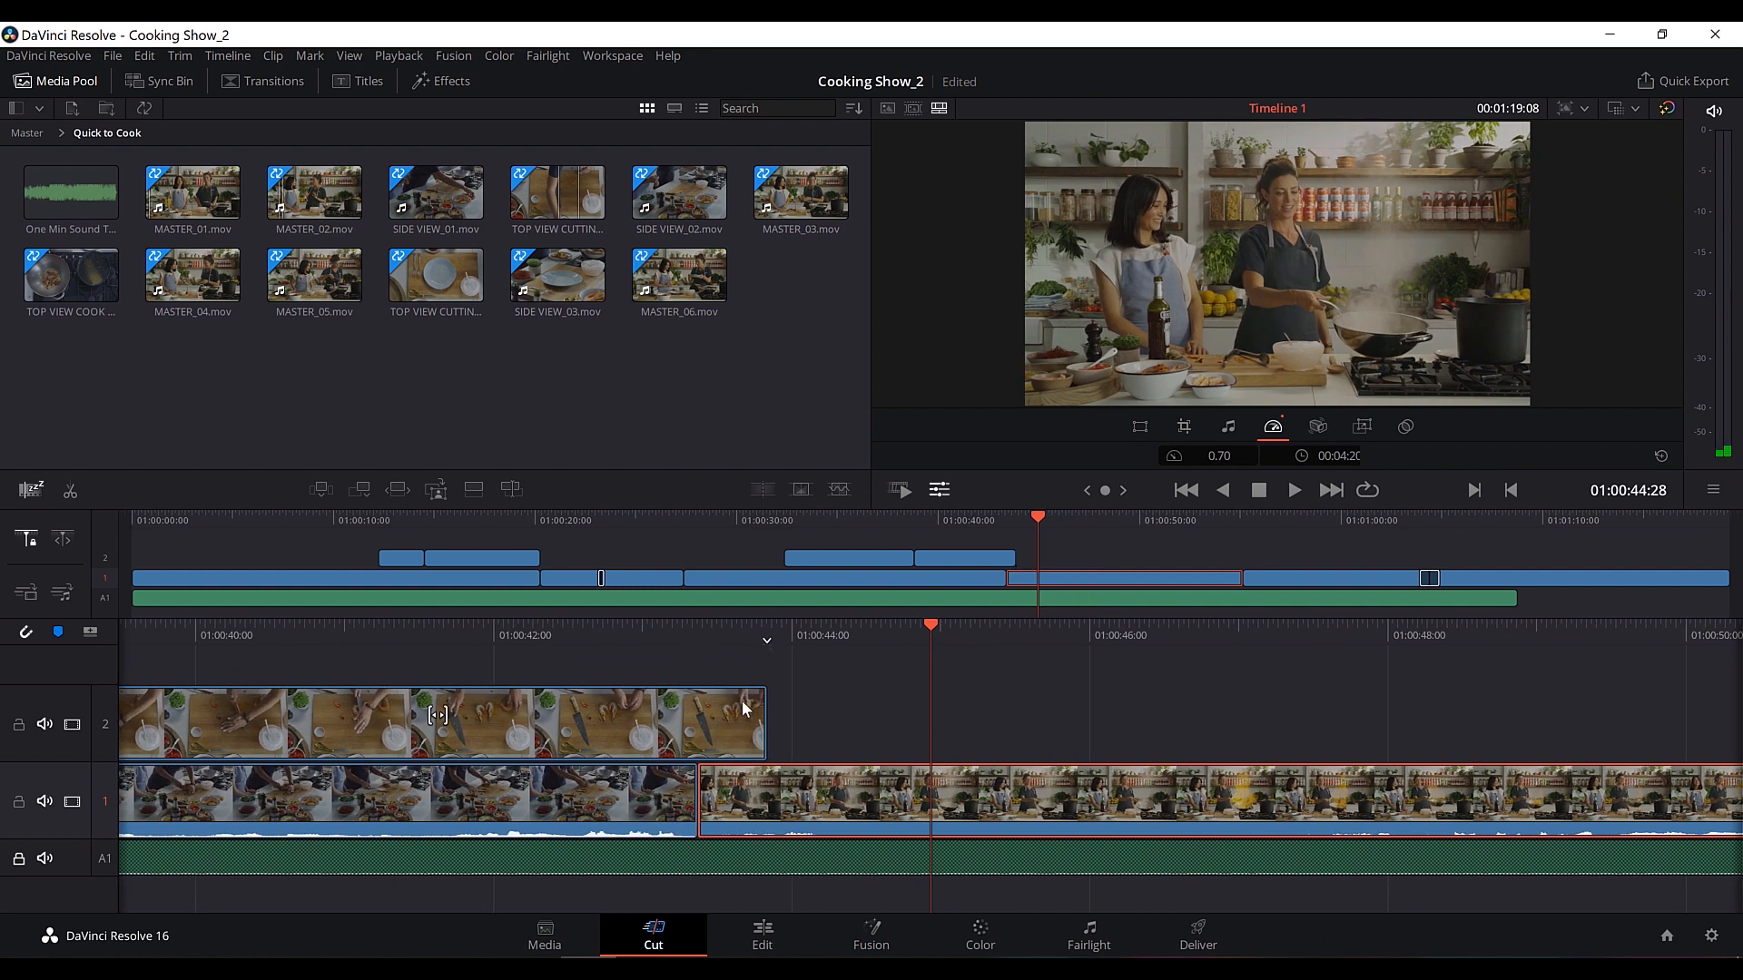
pyautogui.moveTo(762, 701); pyautogui.dragTo(699, 706)
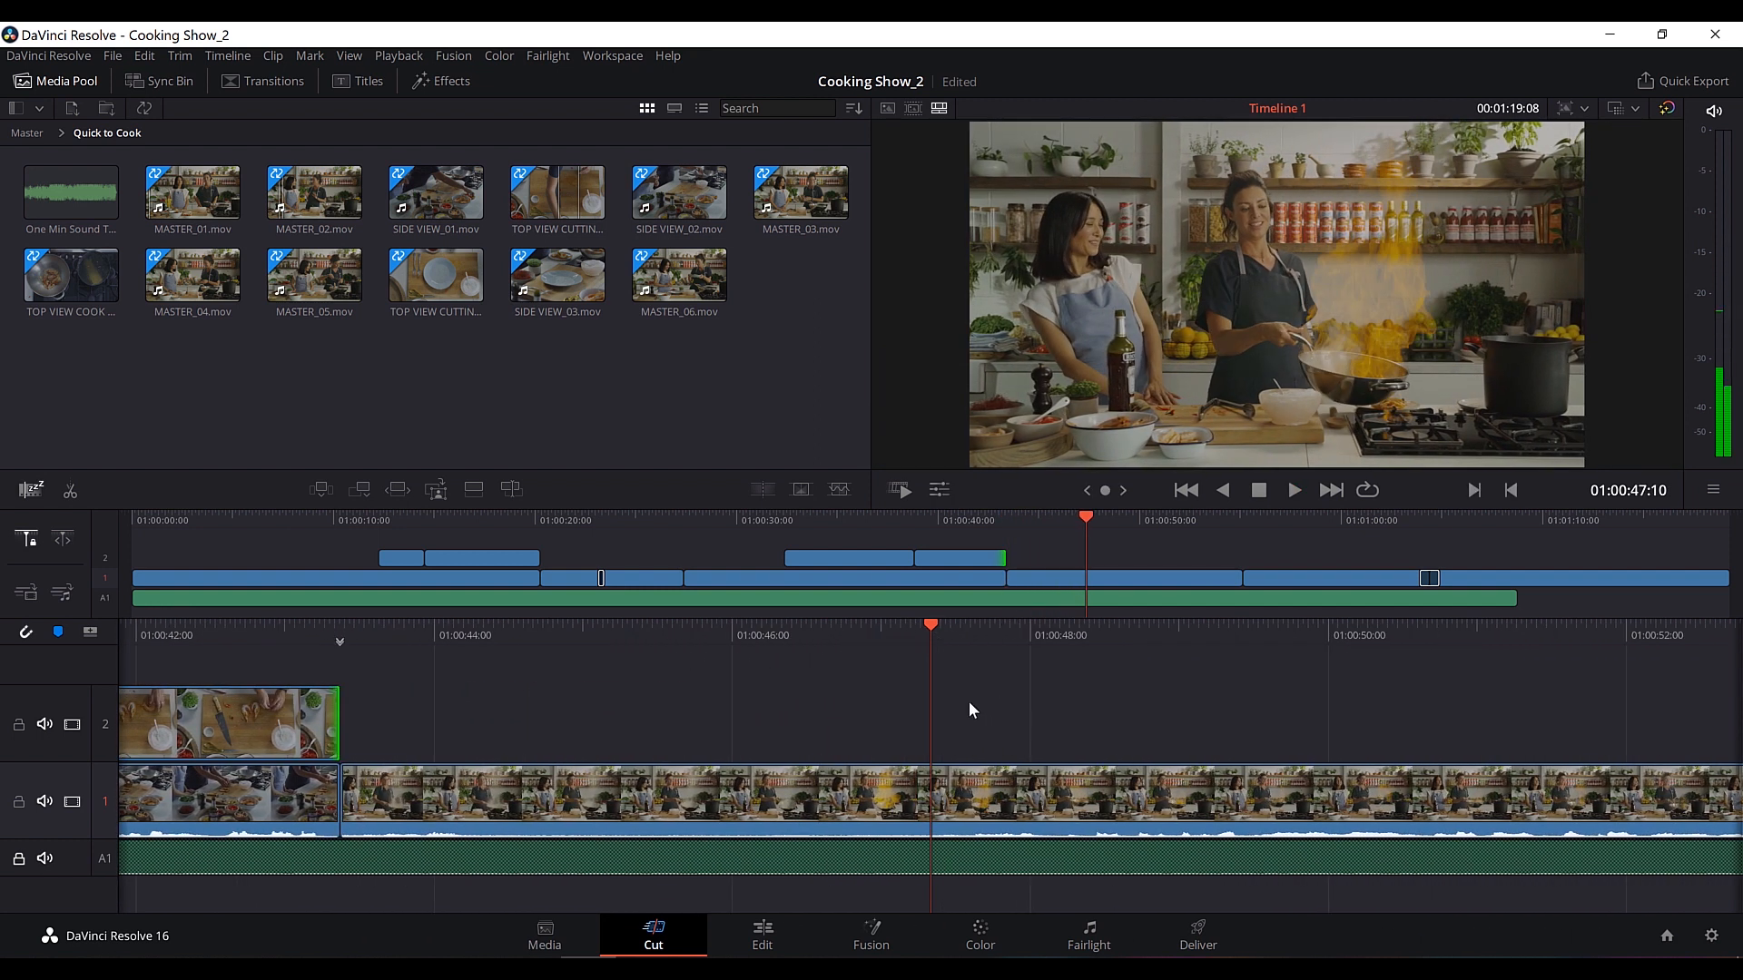
# Split the slowed flaming pan clip at 01:00:47:10 and reset the second part's speed to 1.00.
pyautogui.click(966, 776)
pyautogui.click(71, 492)
pyautogui.press('space')
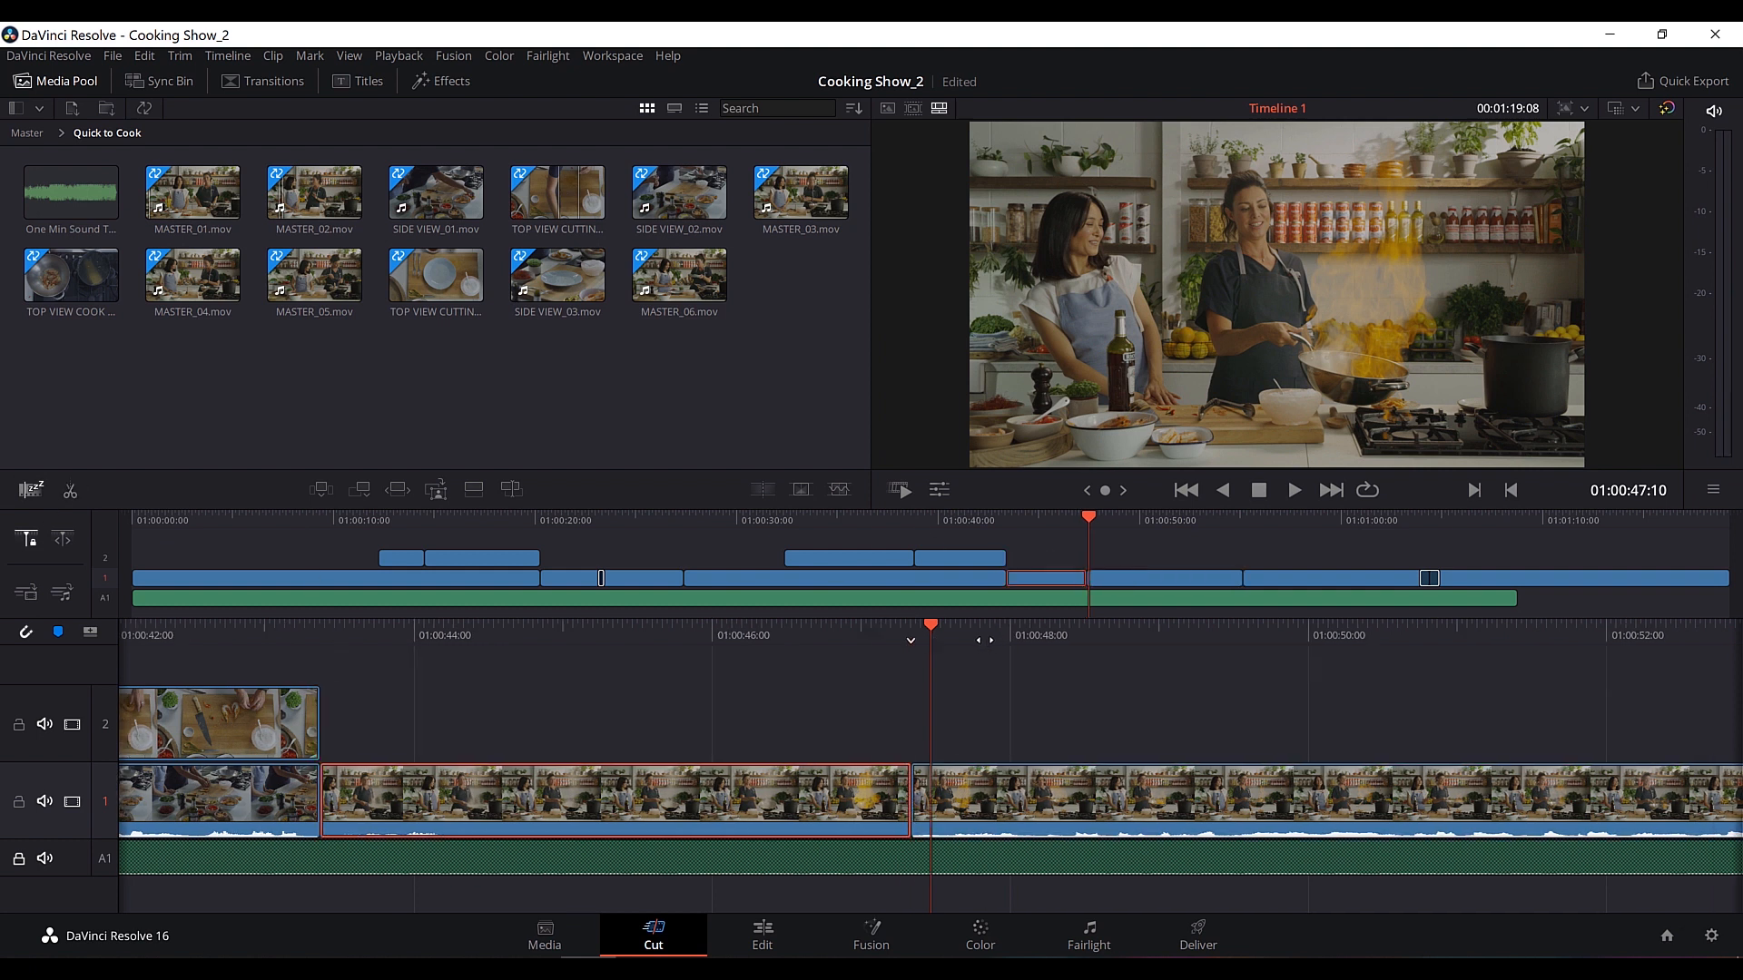
pyautogui.click(942, 489)
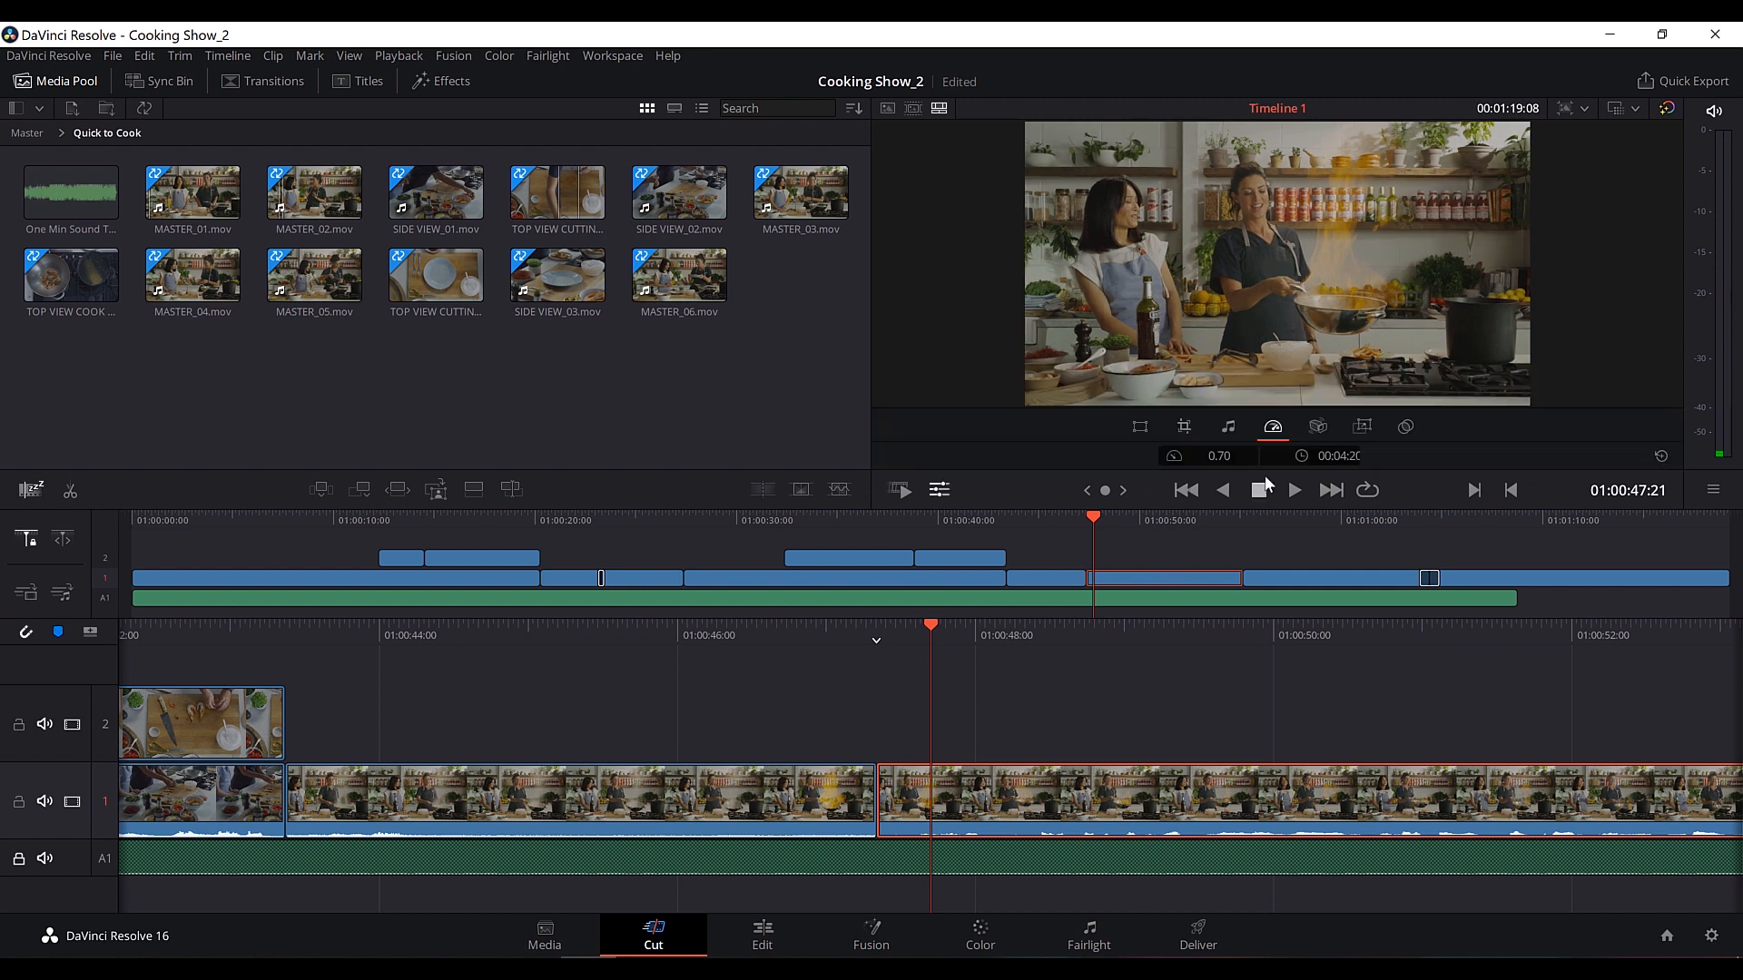
pyautogui.click(1171, 457)
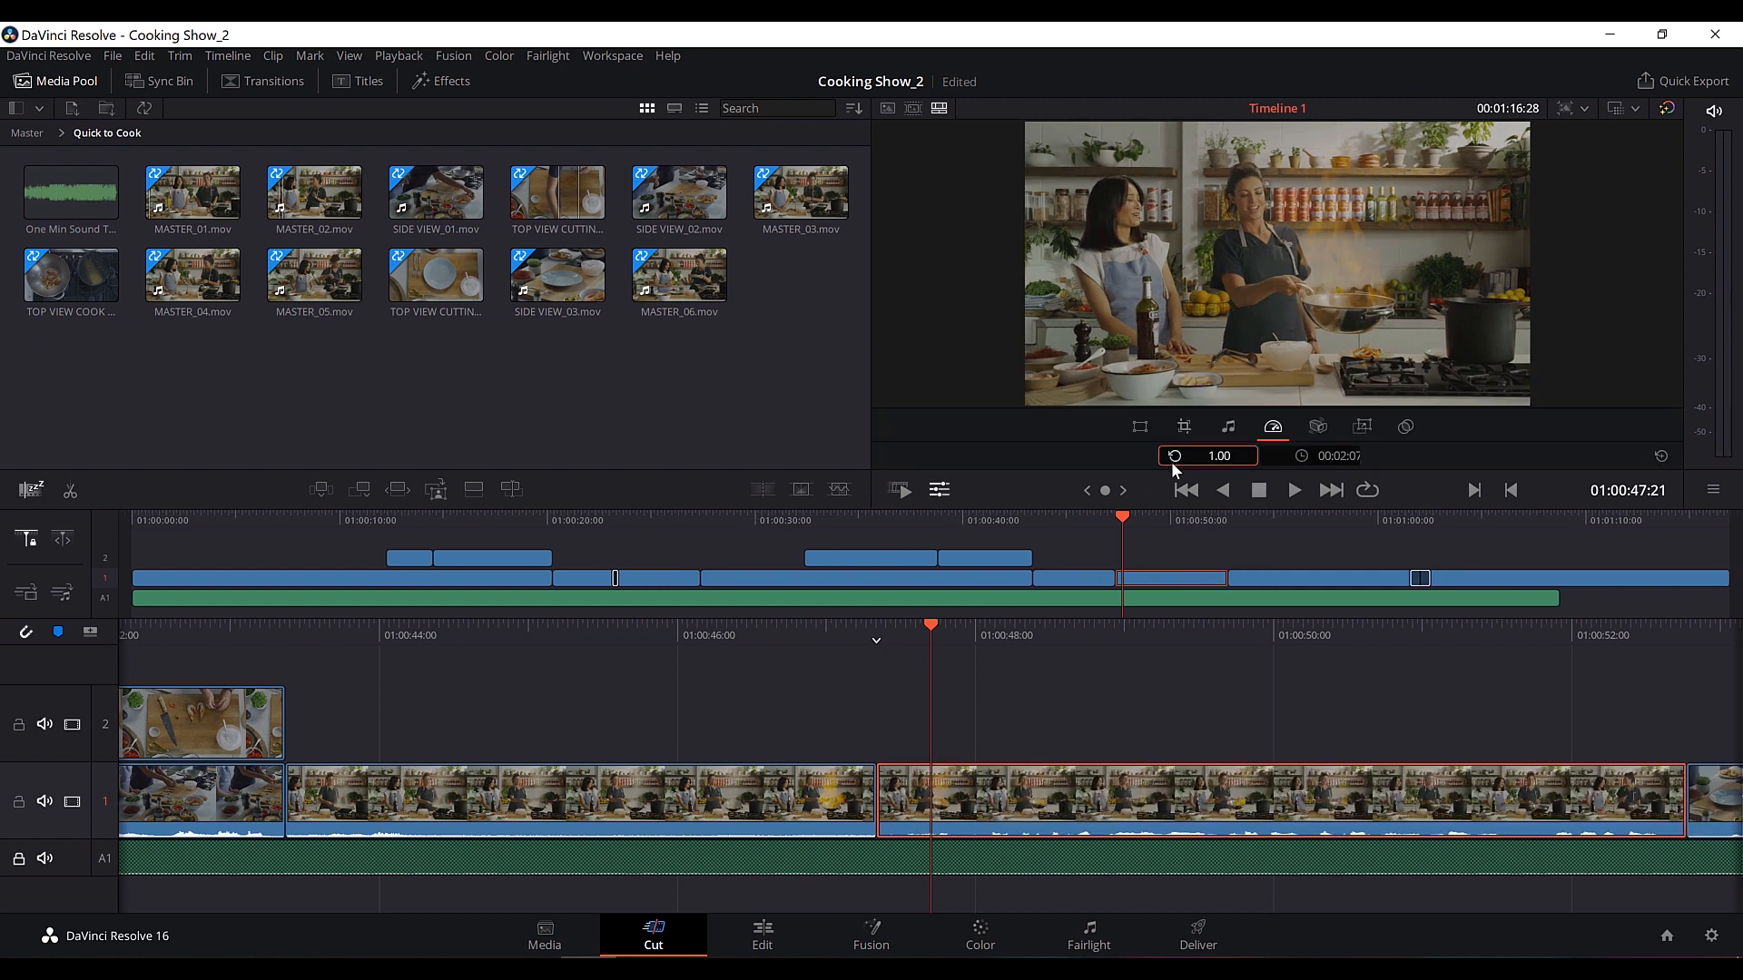
# Play back the flaming pan shot across the split to check the change from slow to normal speed.
pyautogui.click(1051, 519)
pyautogui.press('space')
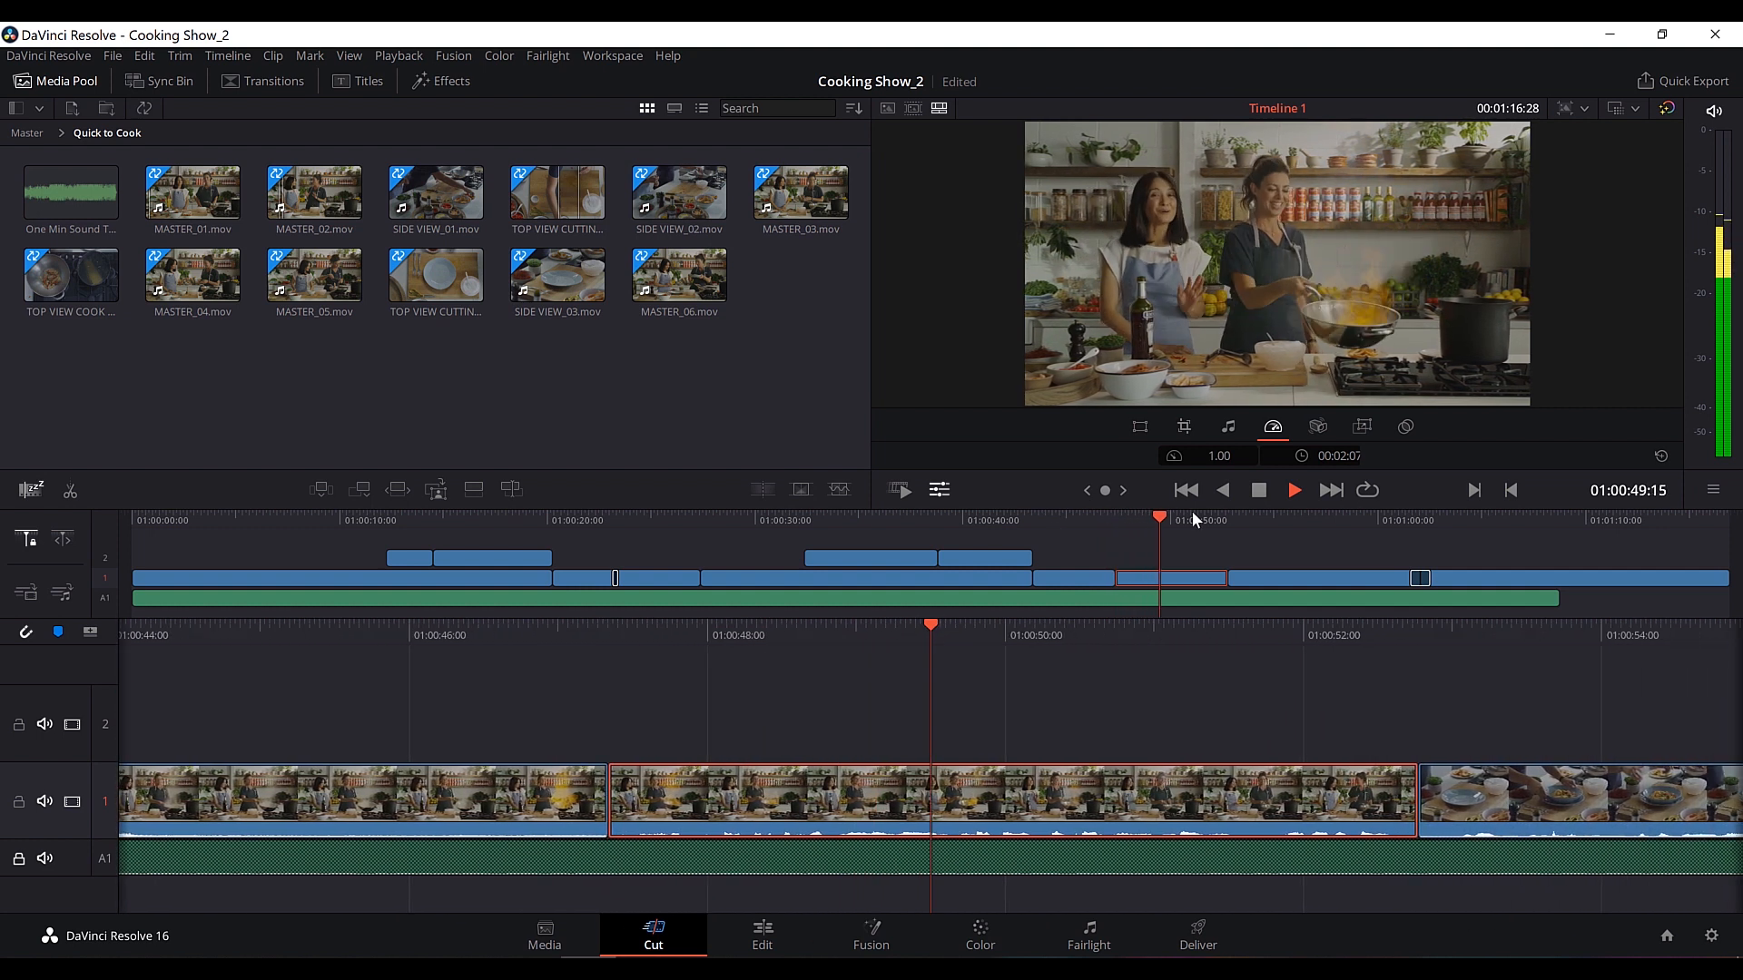
pyautogui.press('space')
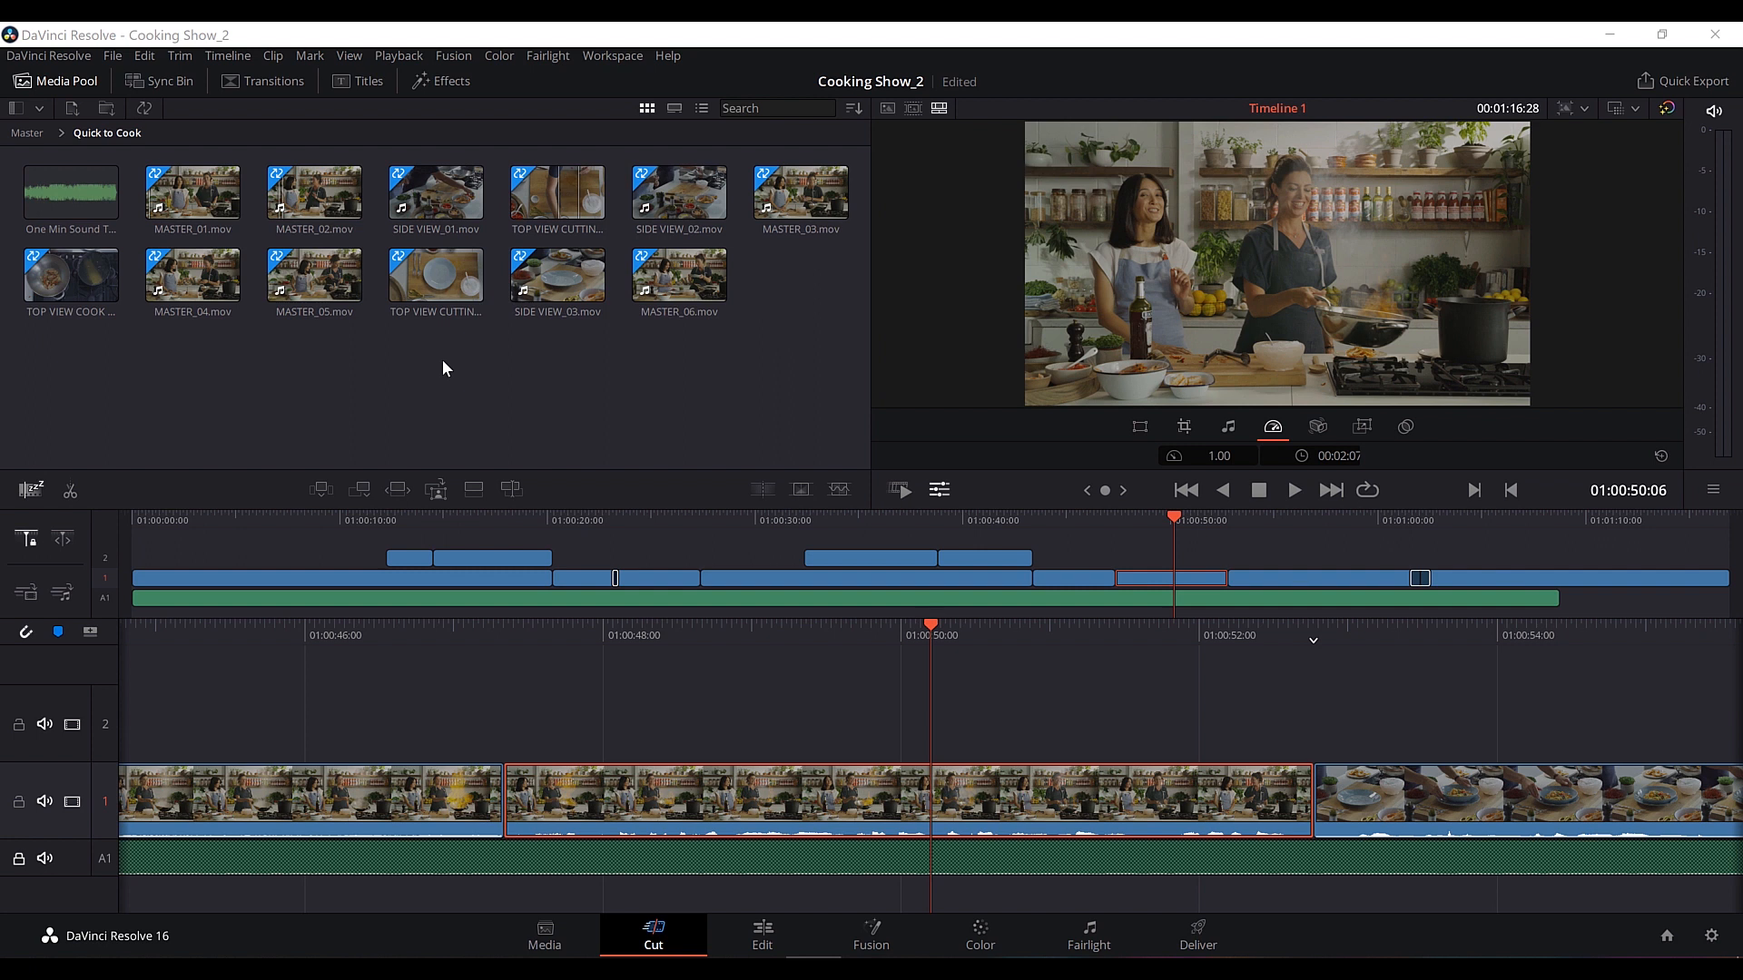
# Add a Lower 3rd Simple Vertical 1 Line title on track 3 over the plated spaghetti clip, ending with that clip, and preview it.
pyautogui.click(368, 81)
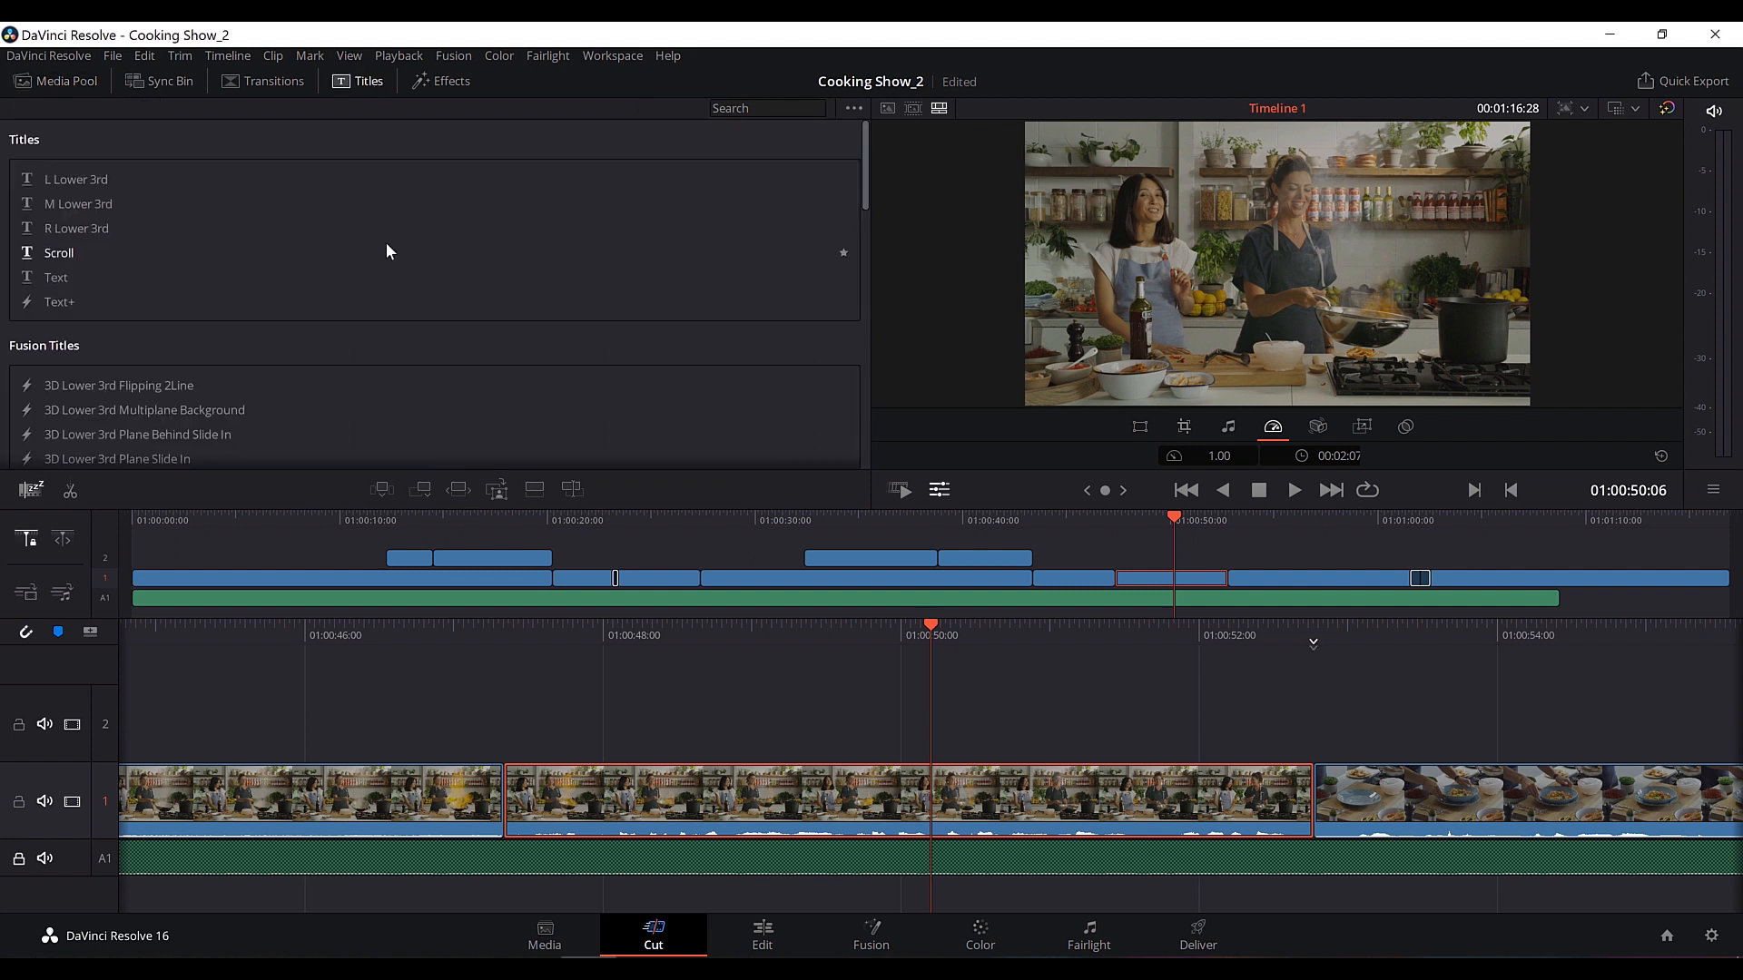
pyautogui.scroll(-5, 432, 241)
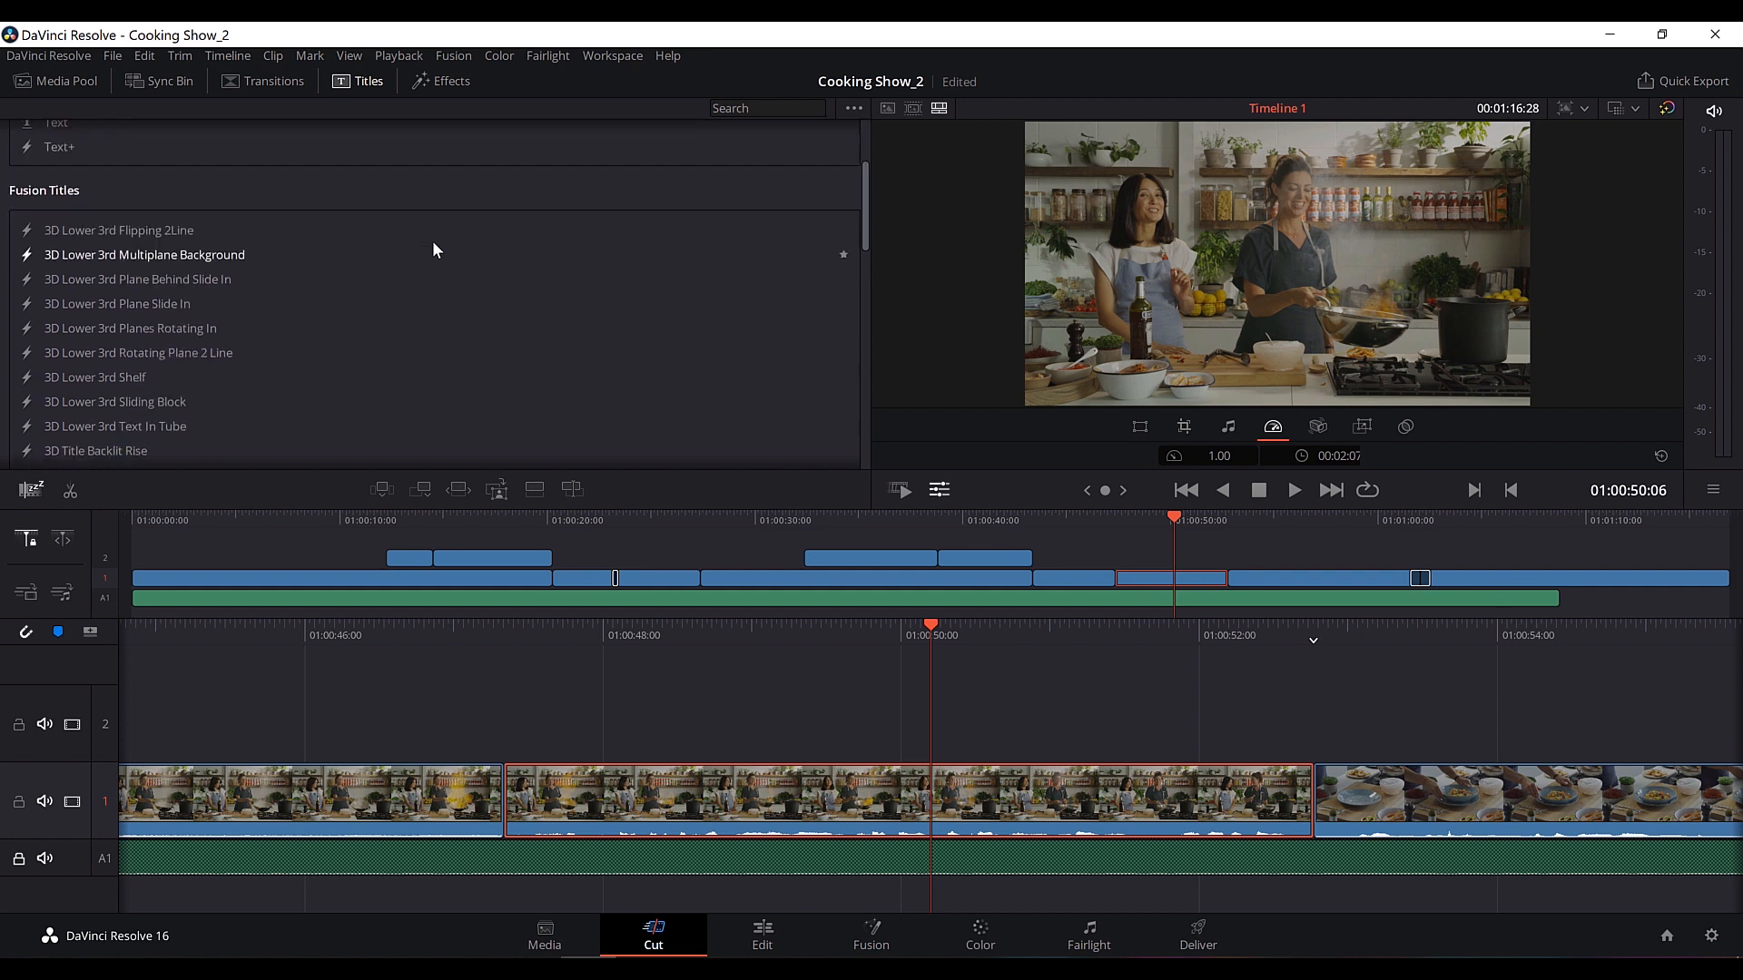
pyautogui.scroll(-10, 445, 244)
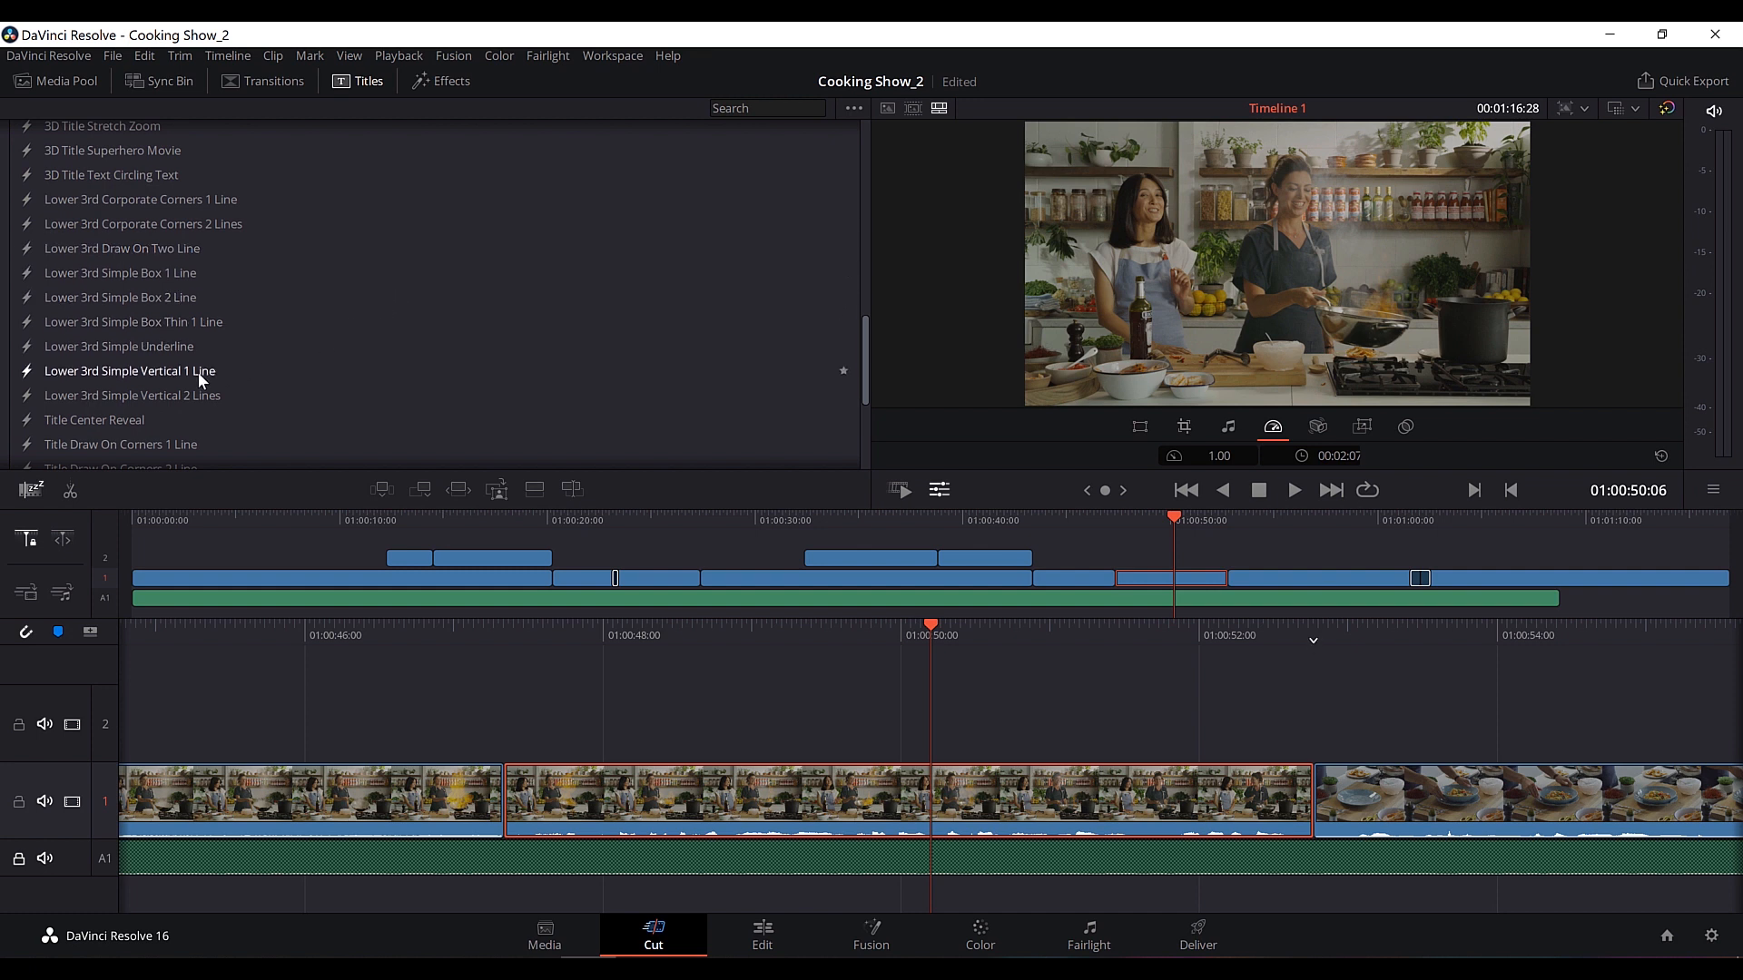
pyautogui.moveTo(200, 367); pyautogui.dragTo(452, 538)
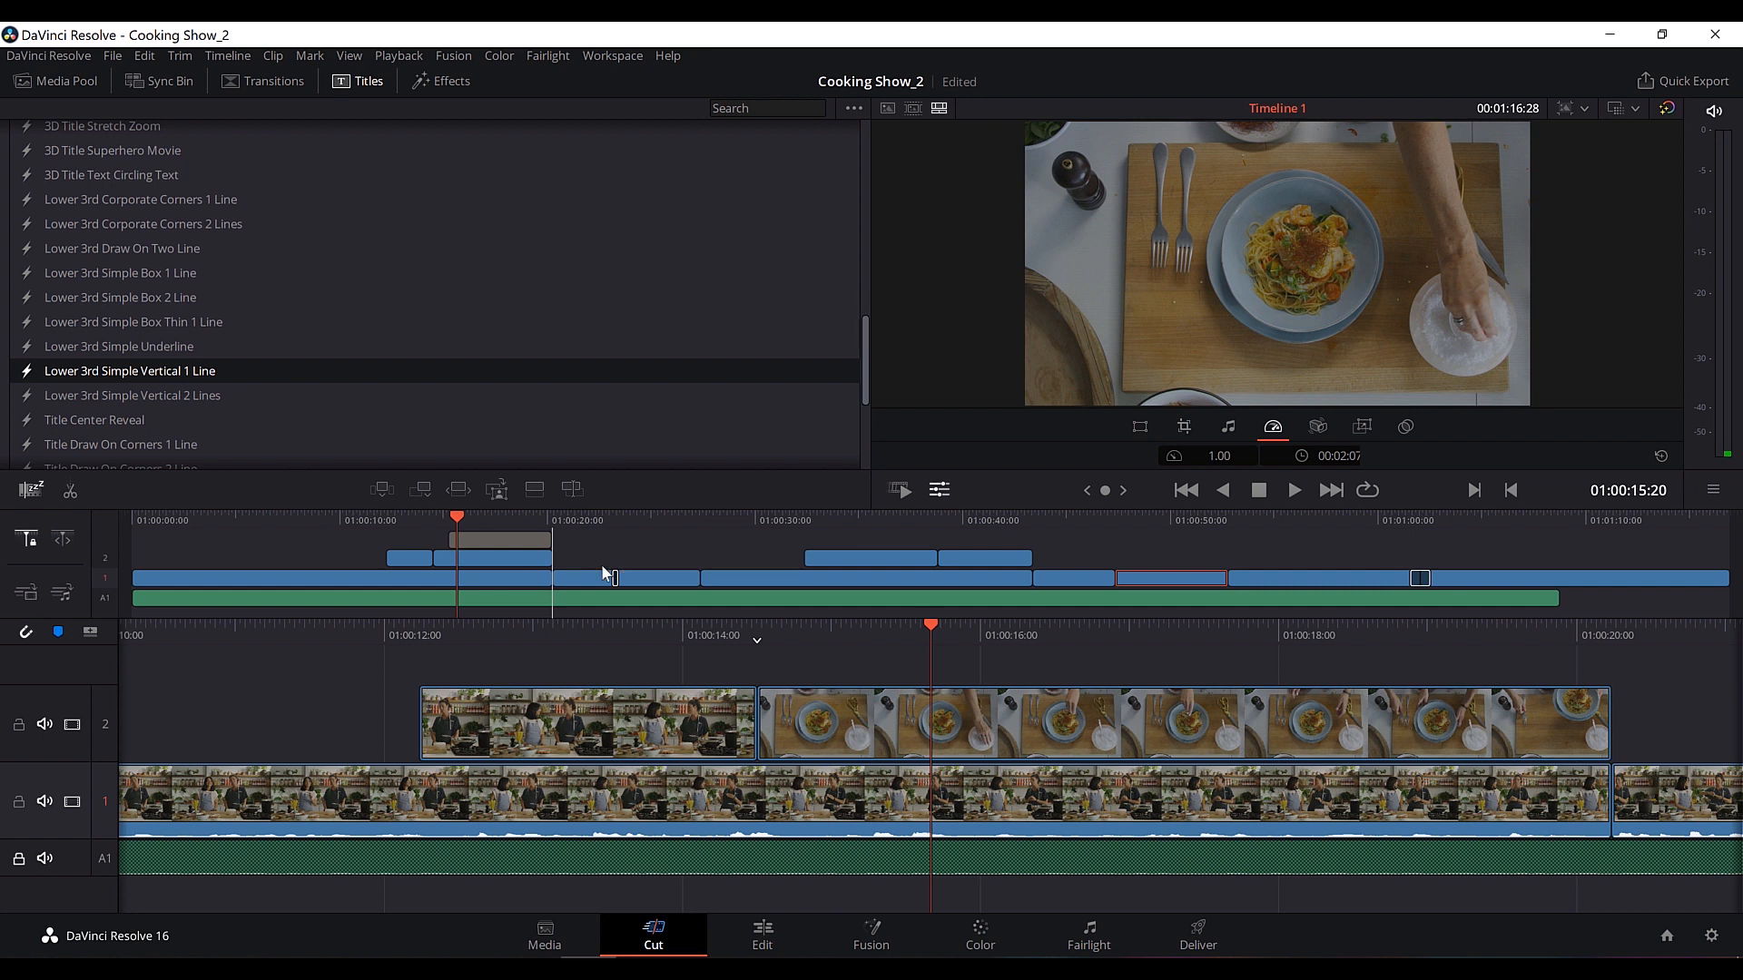
pyautogui.press('space')
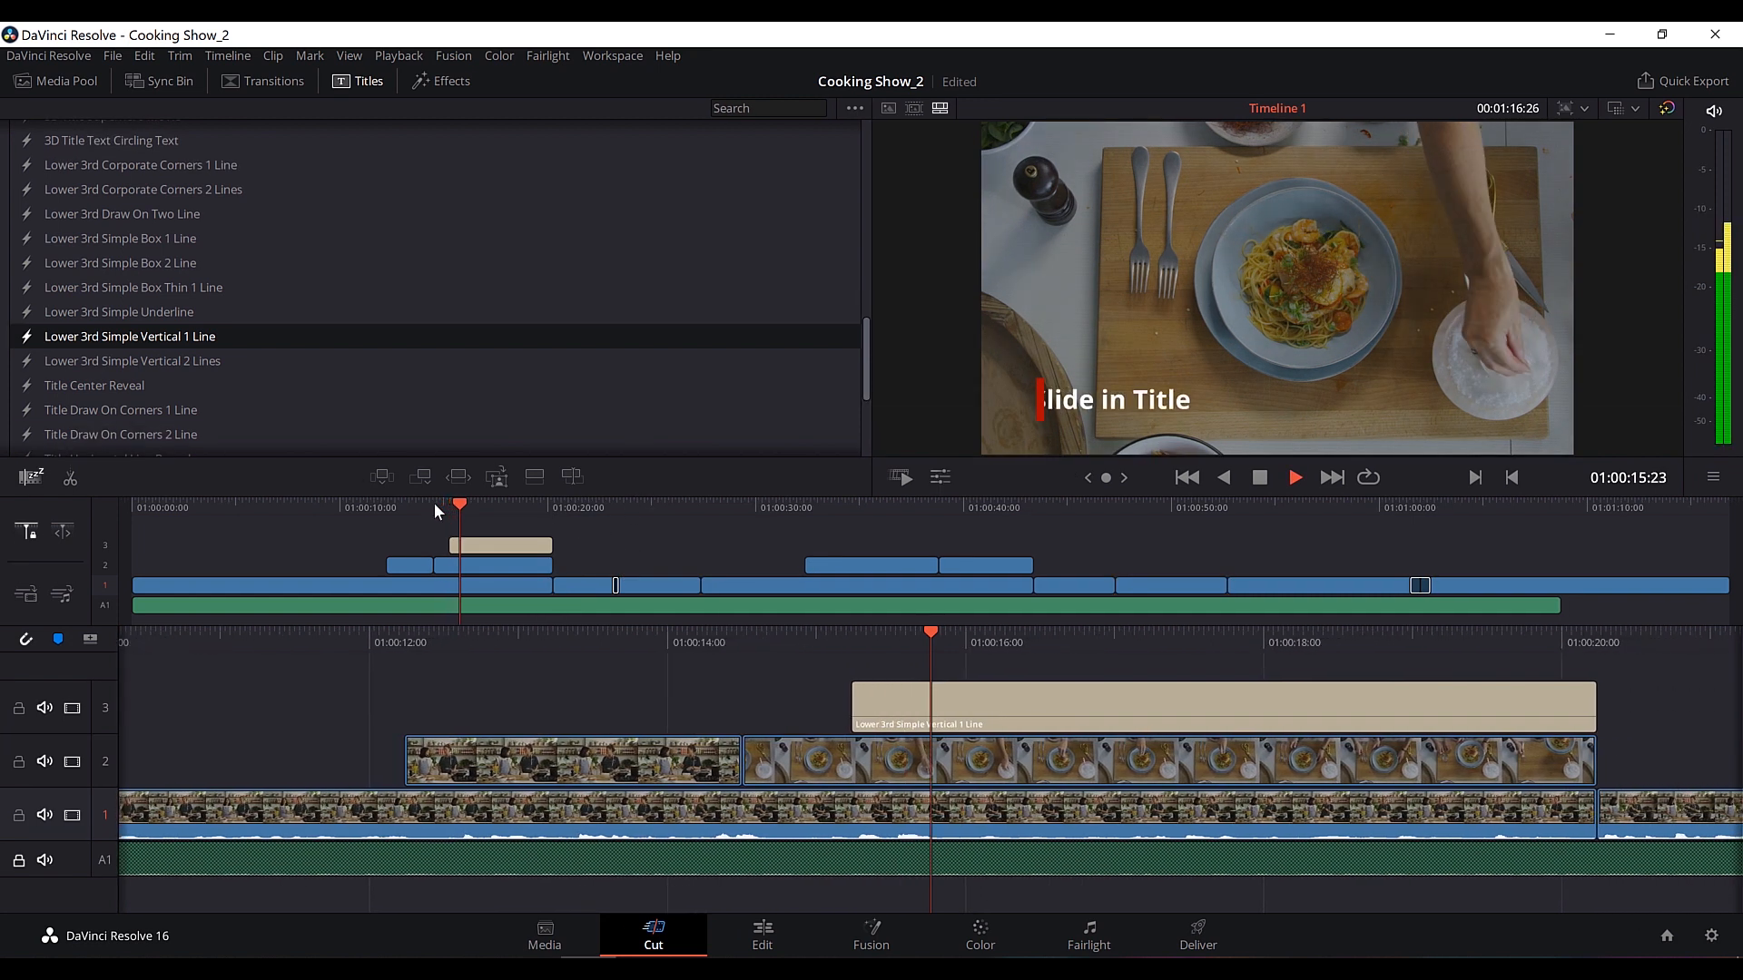
pyautogui.press('space')
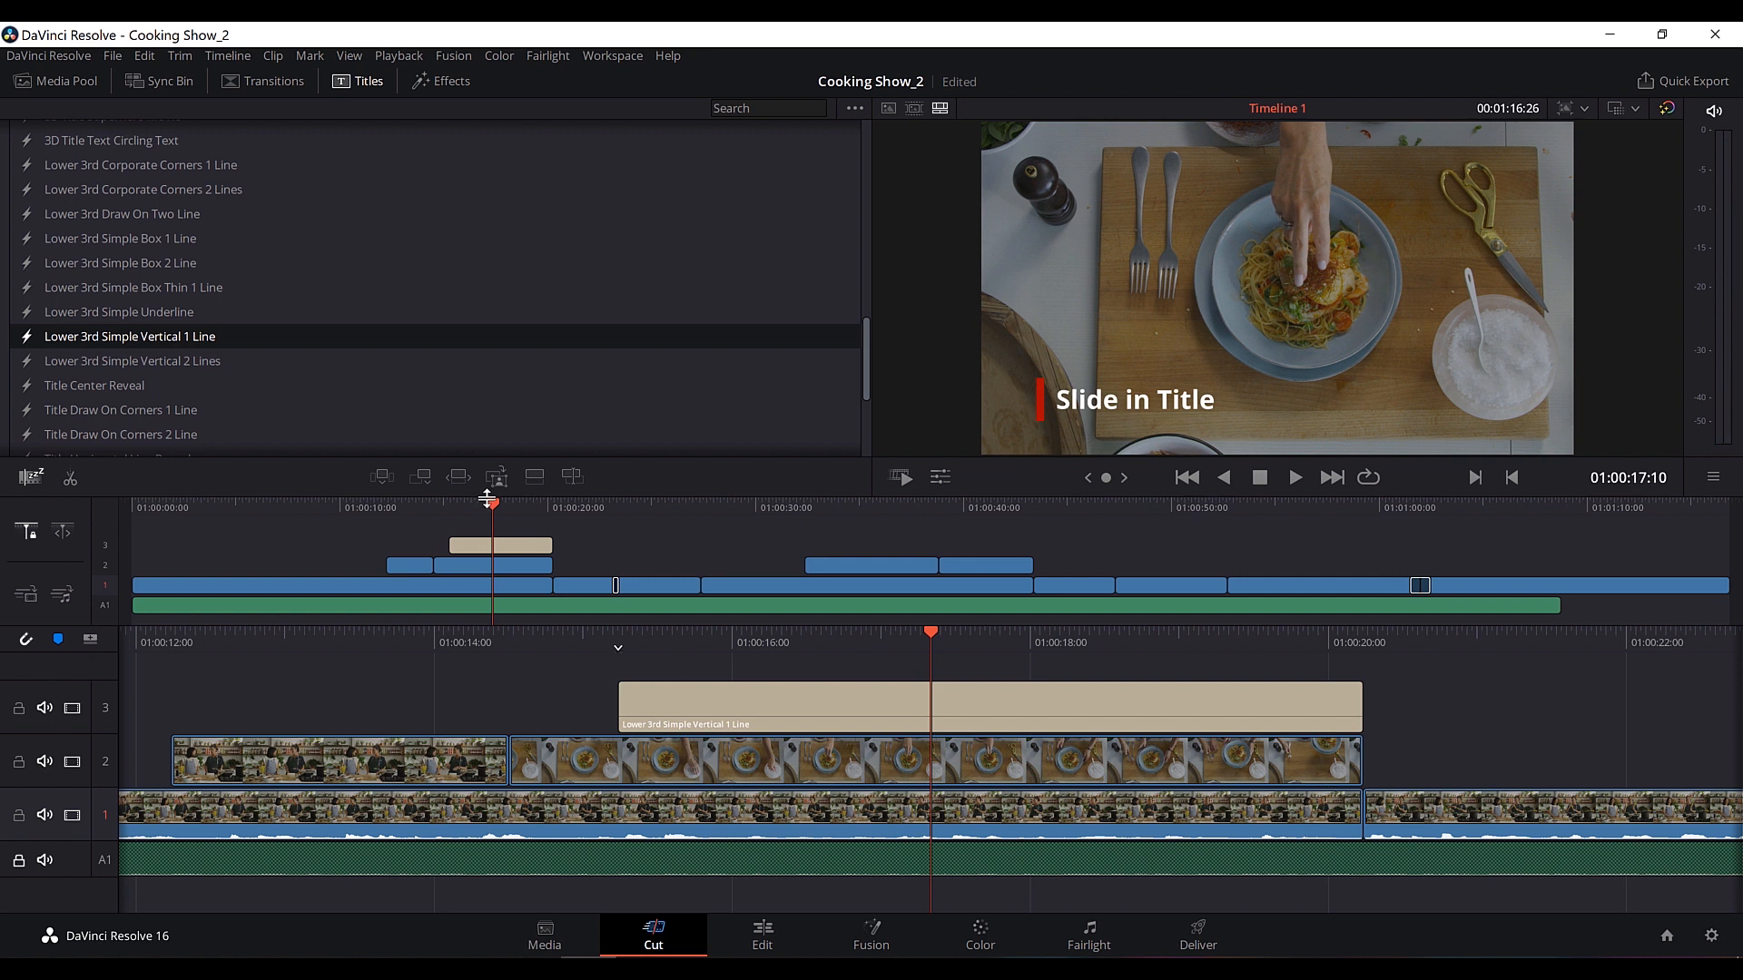
# Change the lower-third title's main text to "Prawn and Basil spaghettini".
pyautogui.click(516, 547)
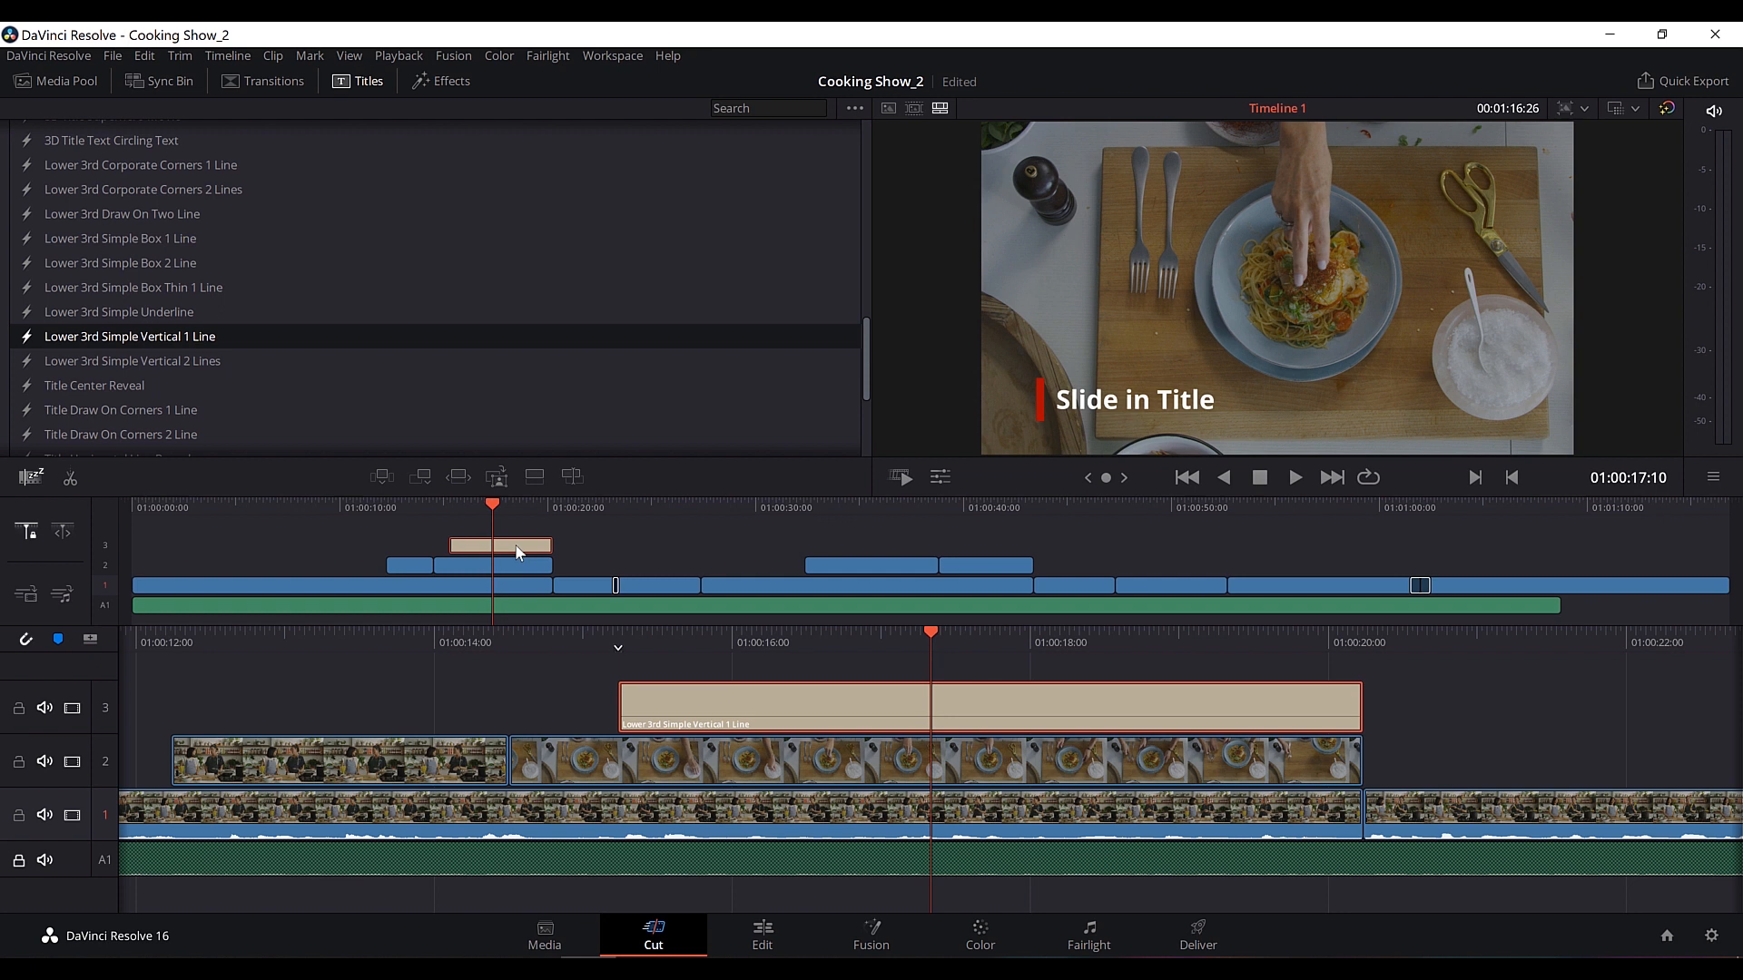
pyautogui.click(944, 476)
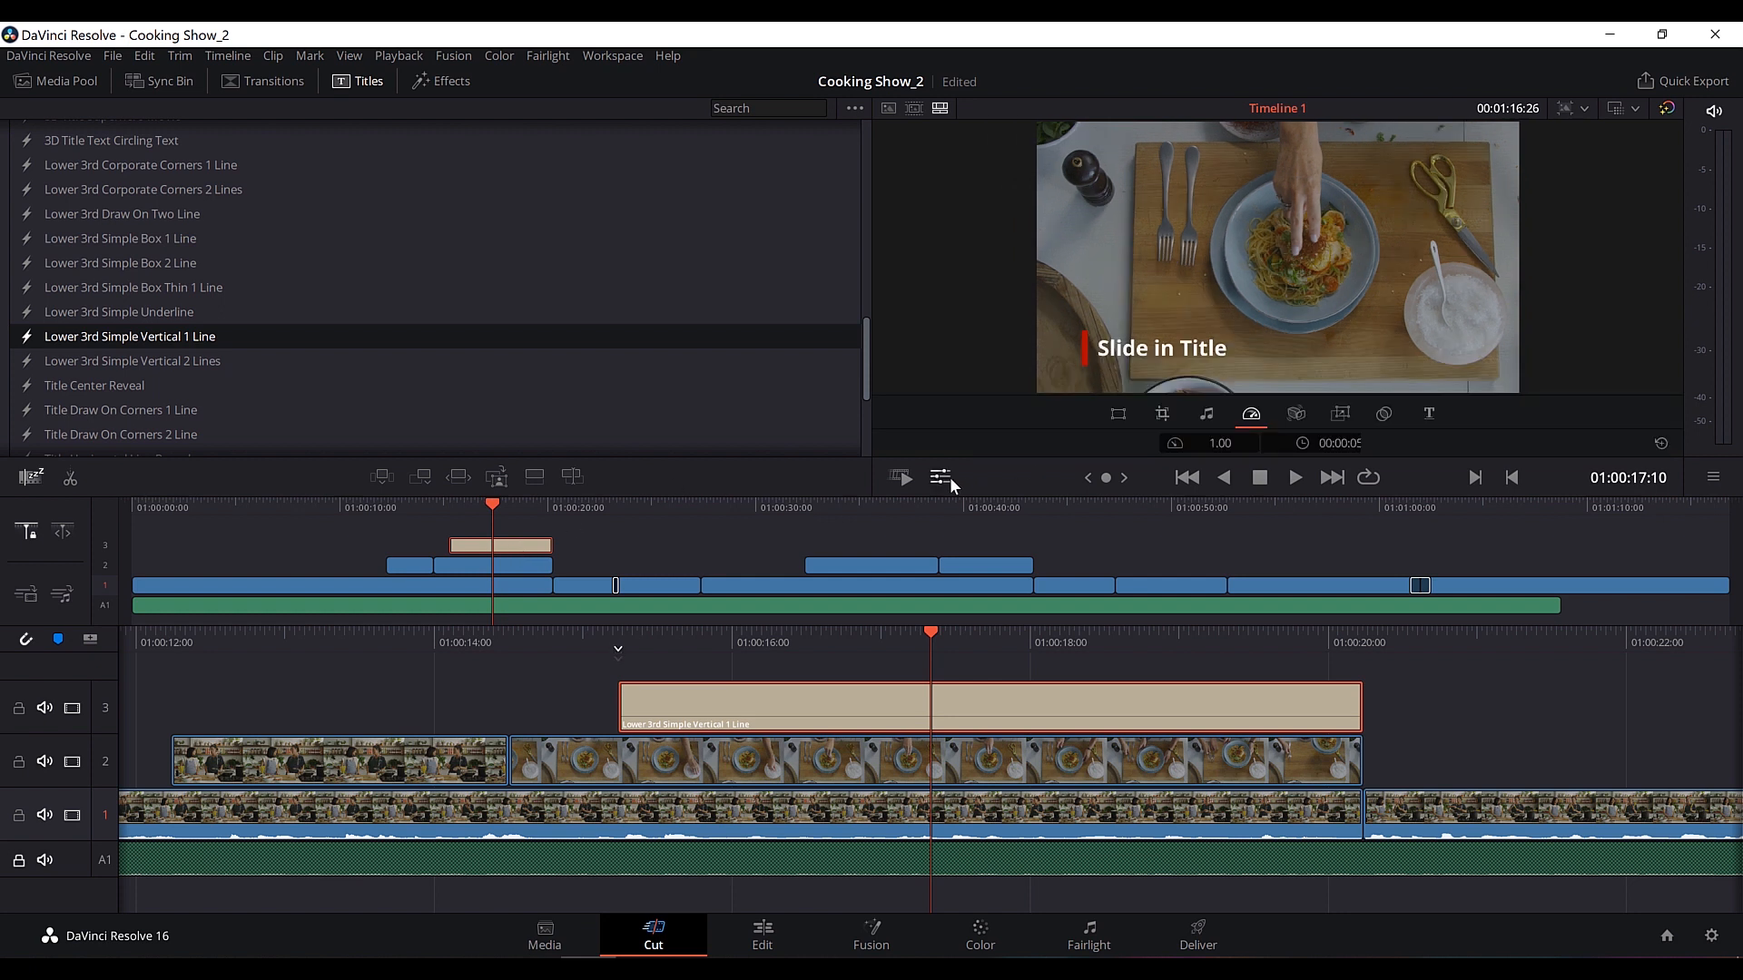
pyautogui.click(1428, 414)
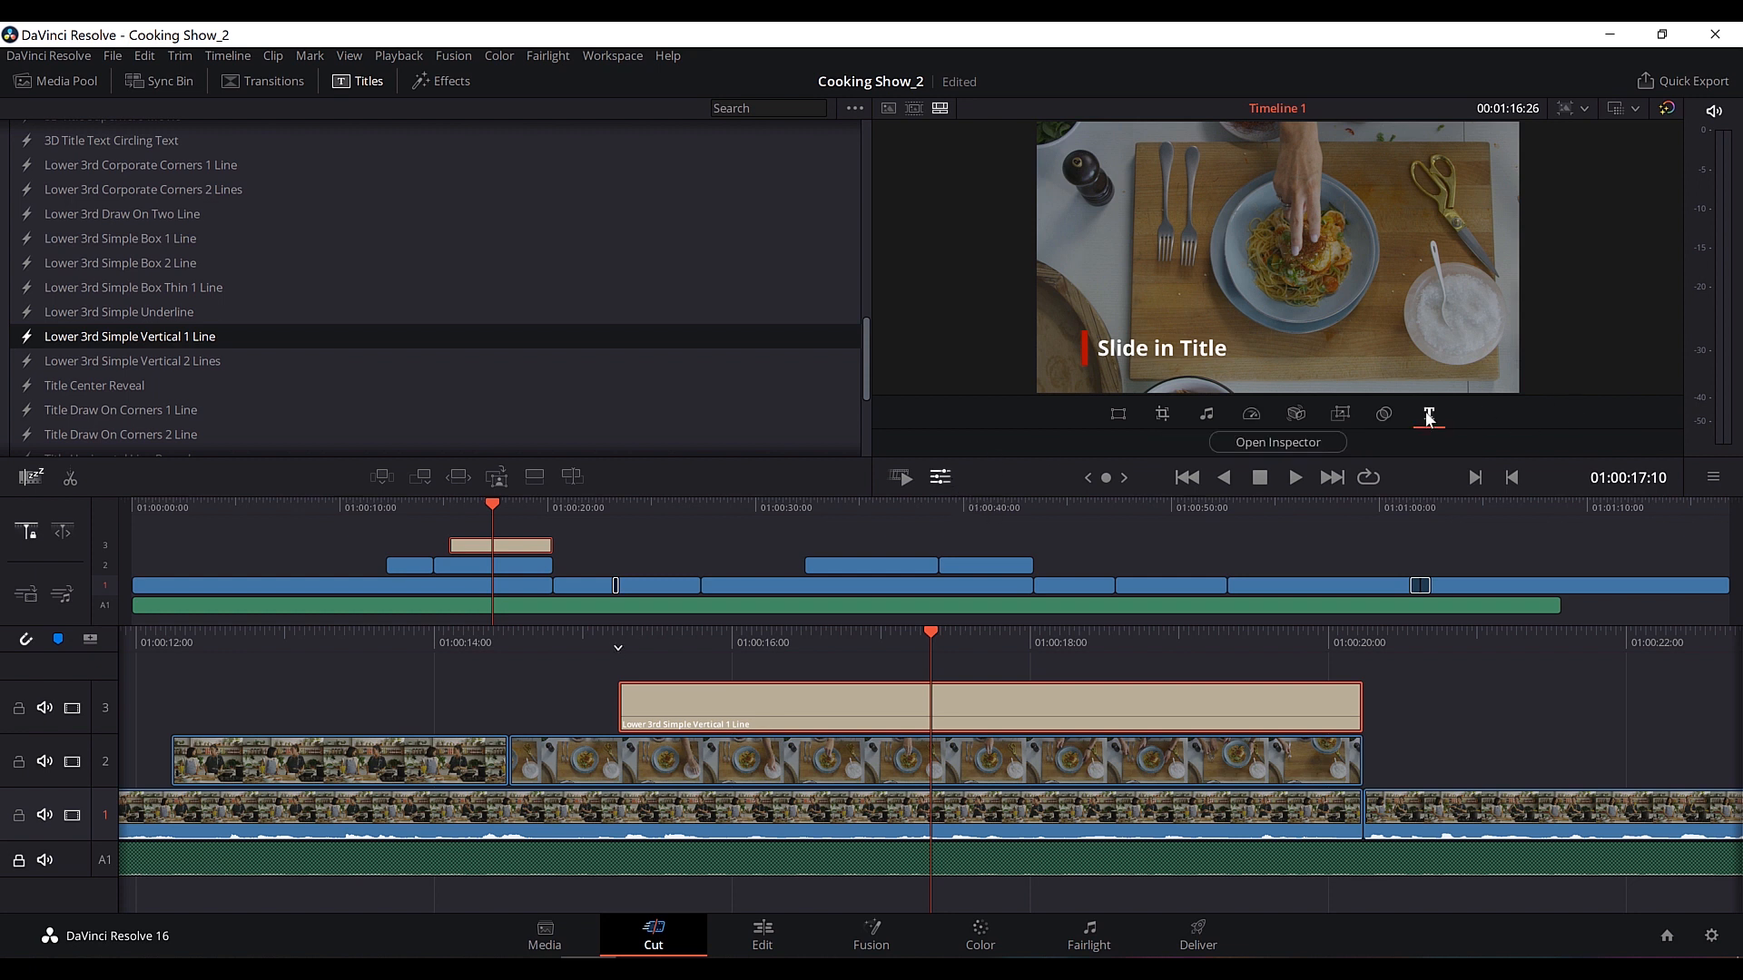
pyautogui.click(1277, 443)
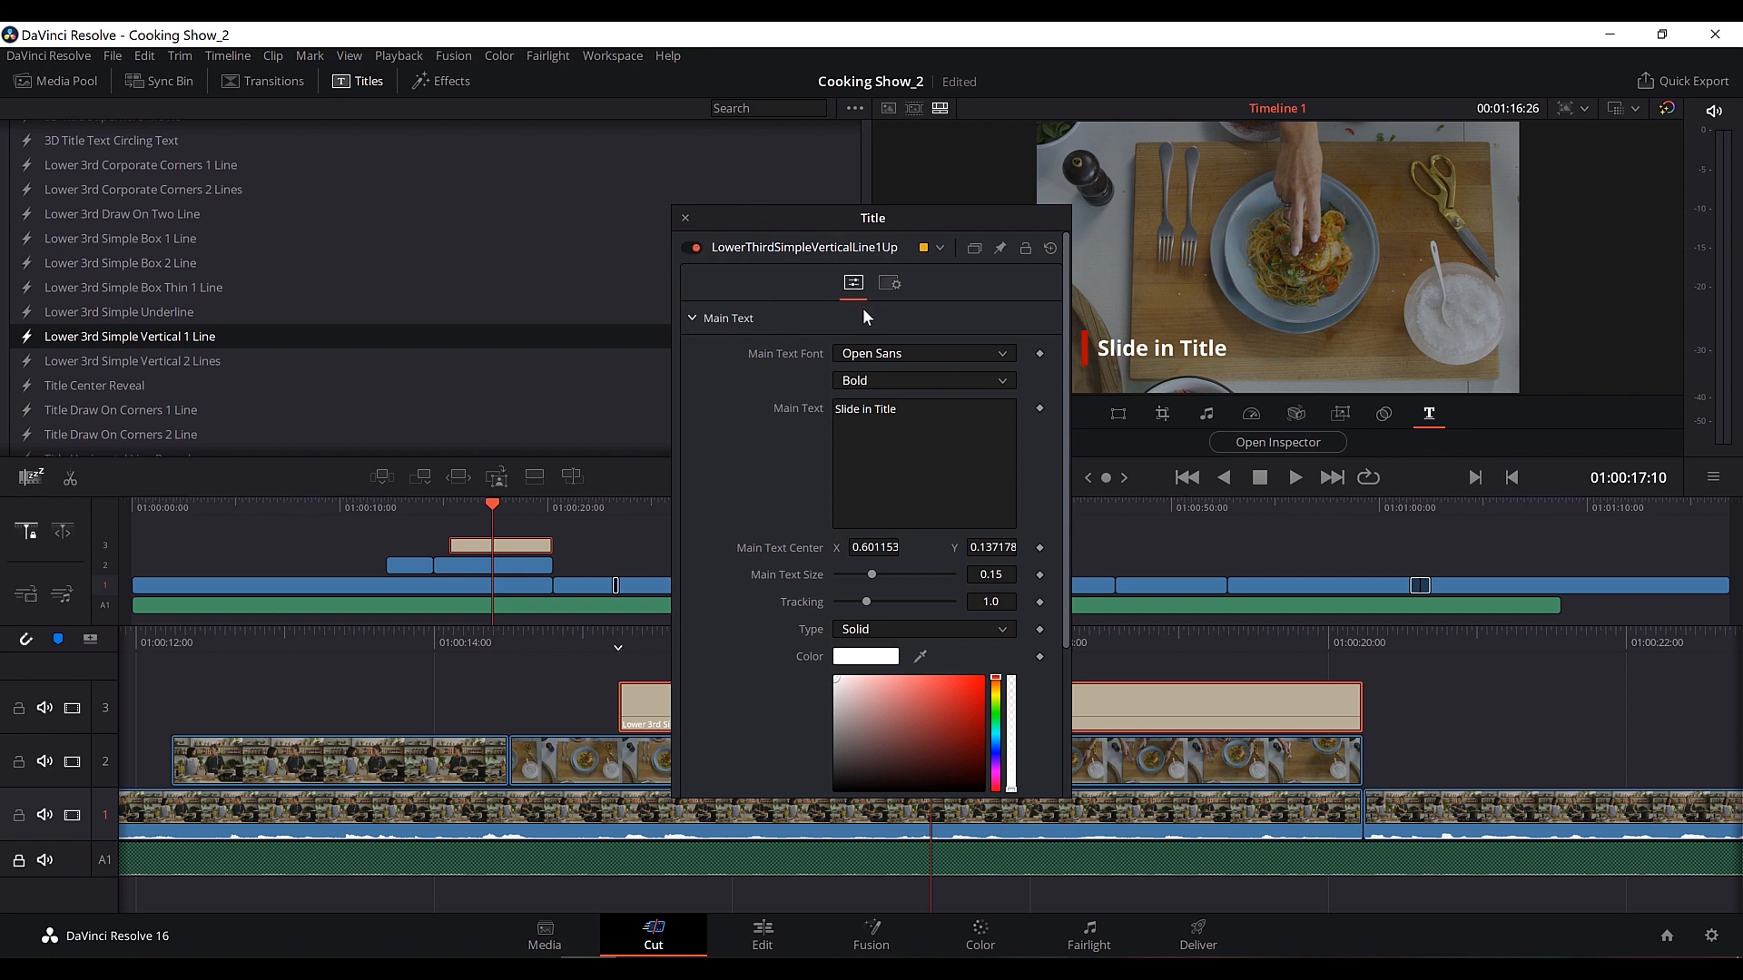
pyautogui.tripleClick(871, 410)
pyautogui.write('Pran')
pyautogui.press('BackSpace')
pyautogui.write('wn and')
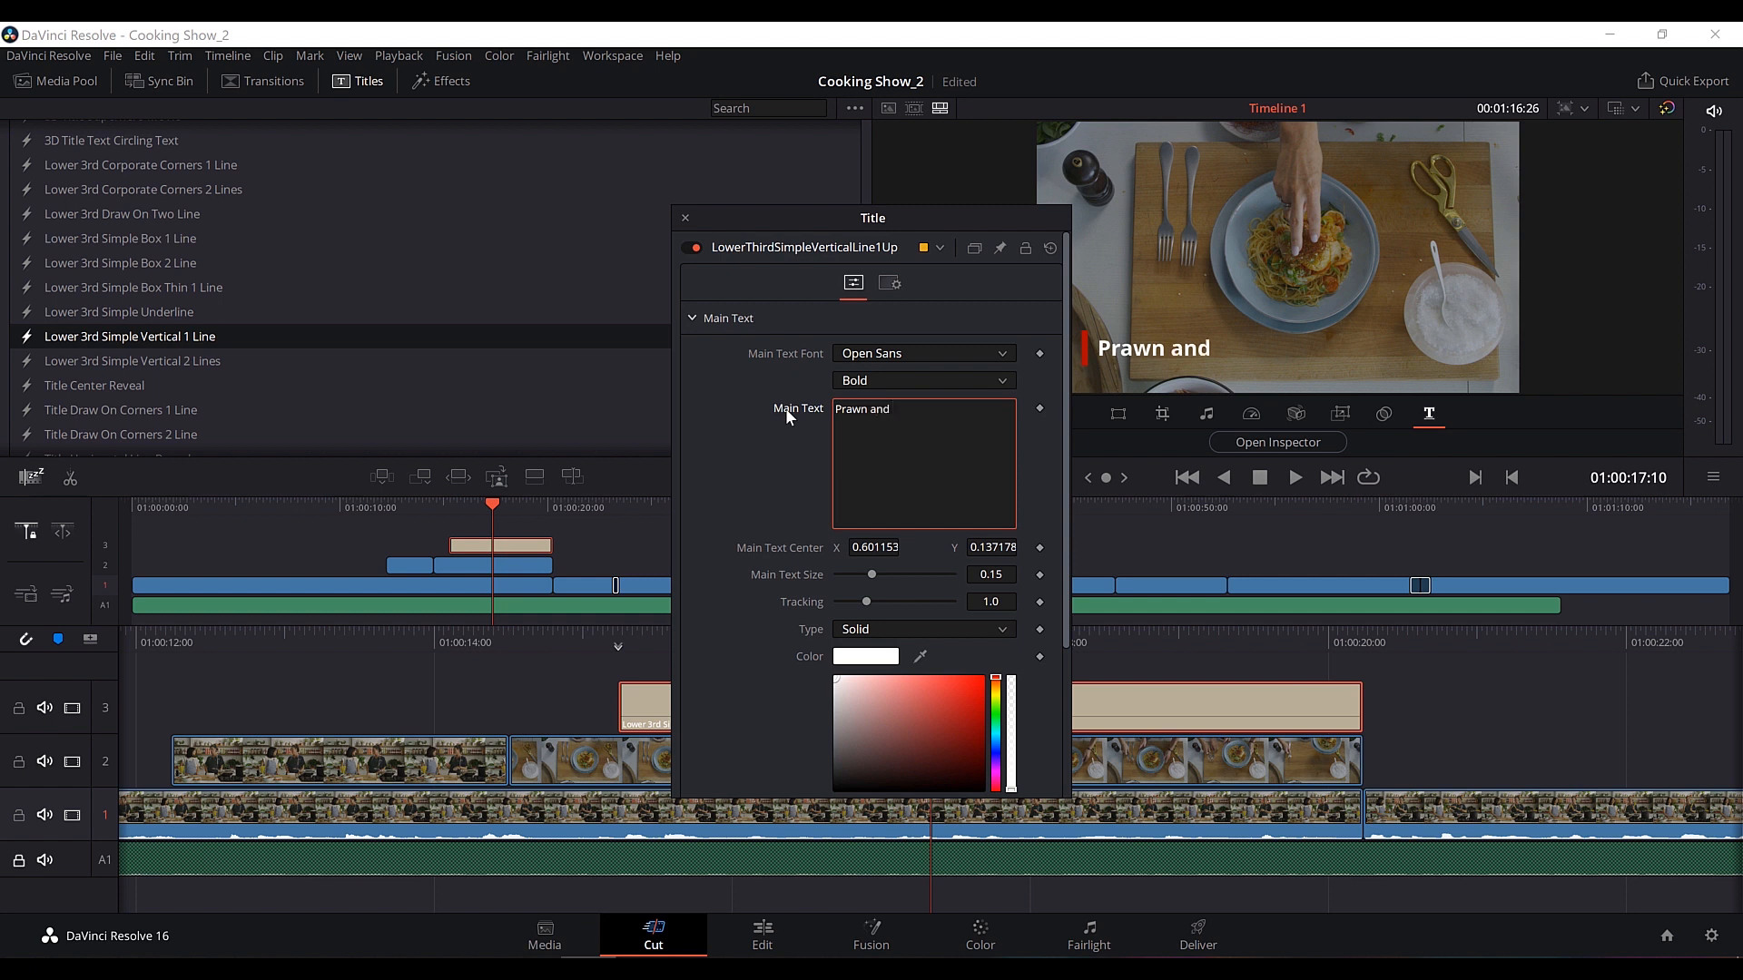
pyautogui.write(' Basil spaghettini')
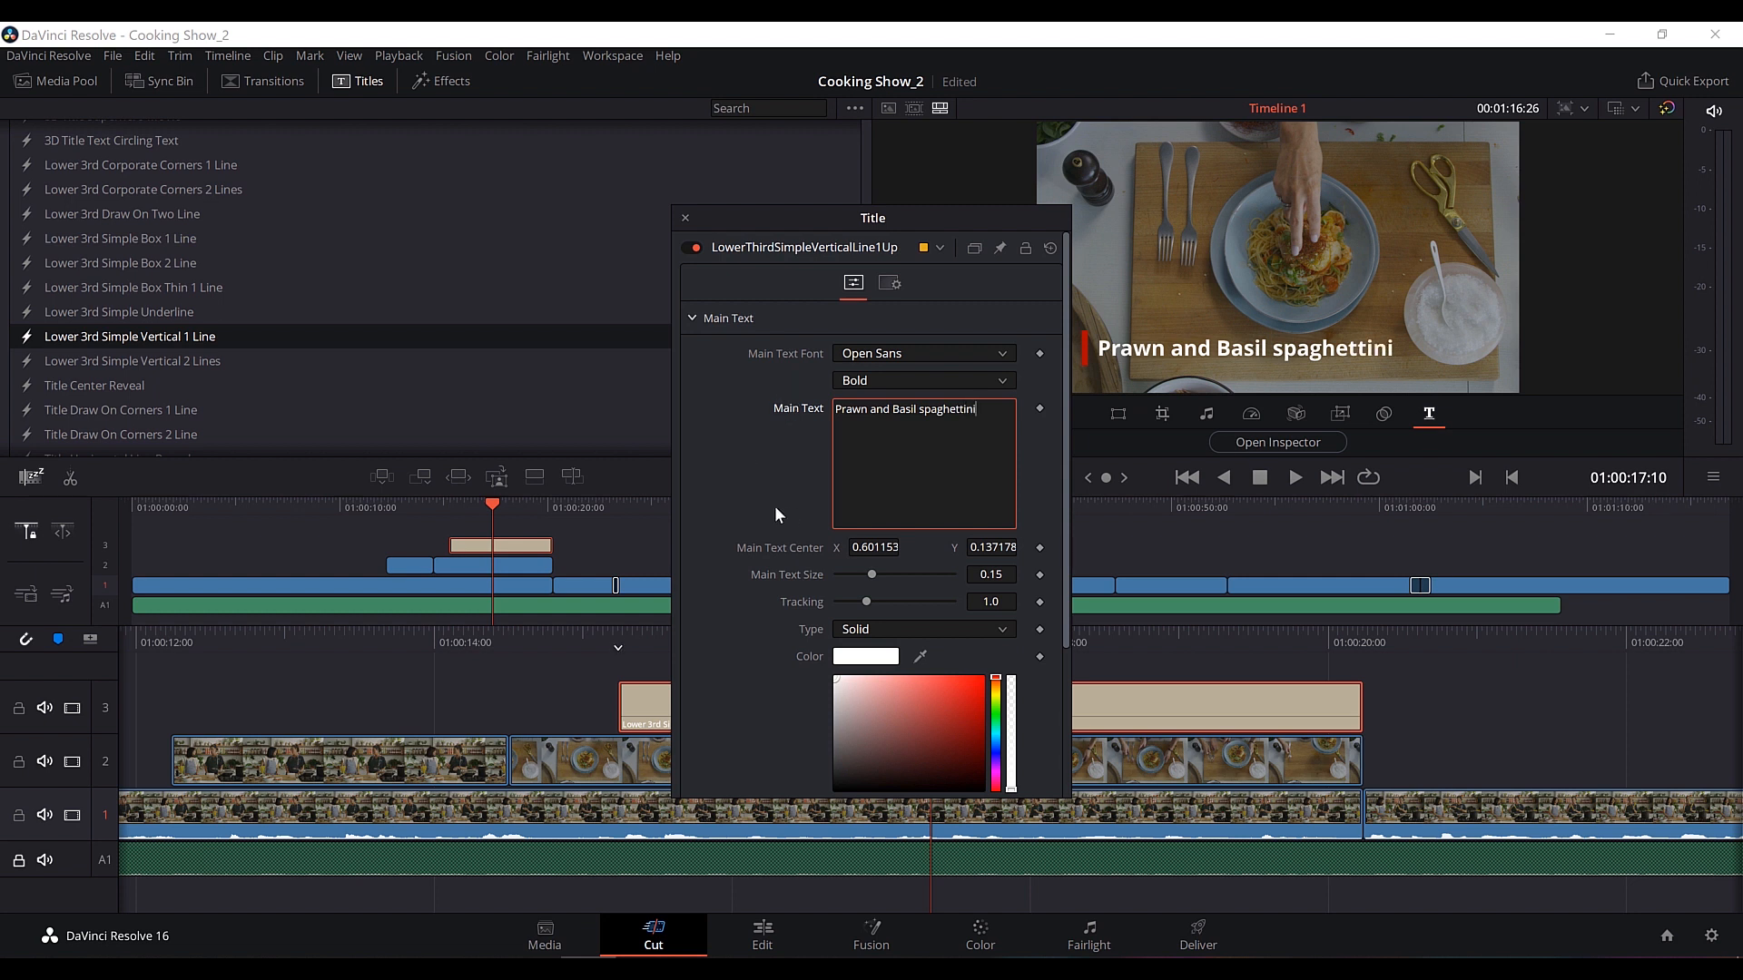
pyautogui.scroll(-4, 738, 499)
pyautogui.scroll(4, 739, 481)
pyautogui.click(685, 218)
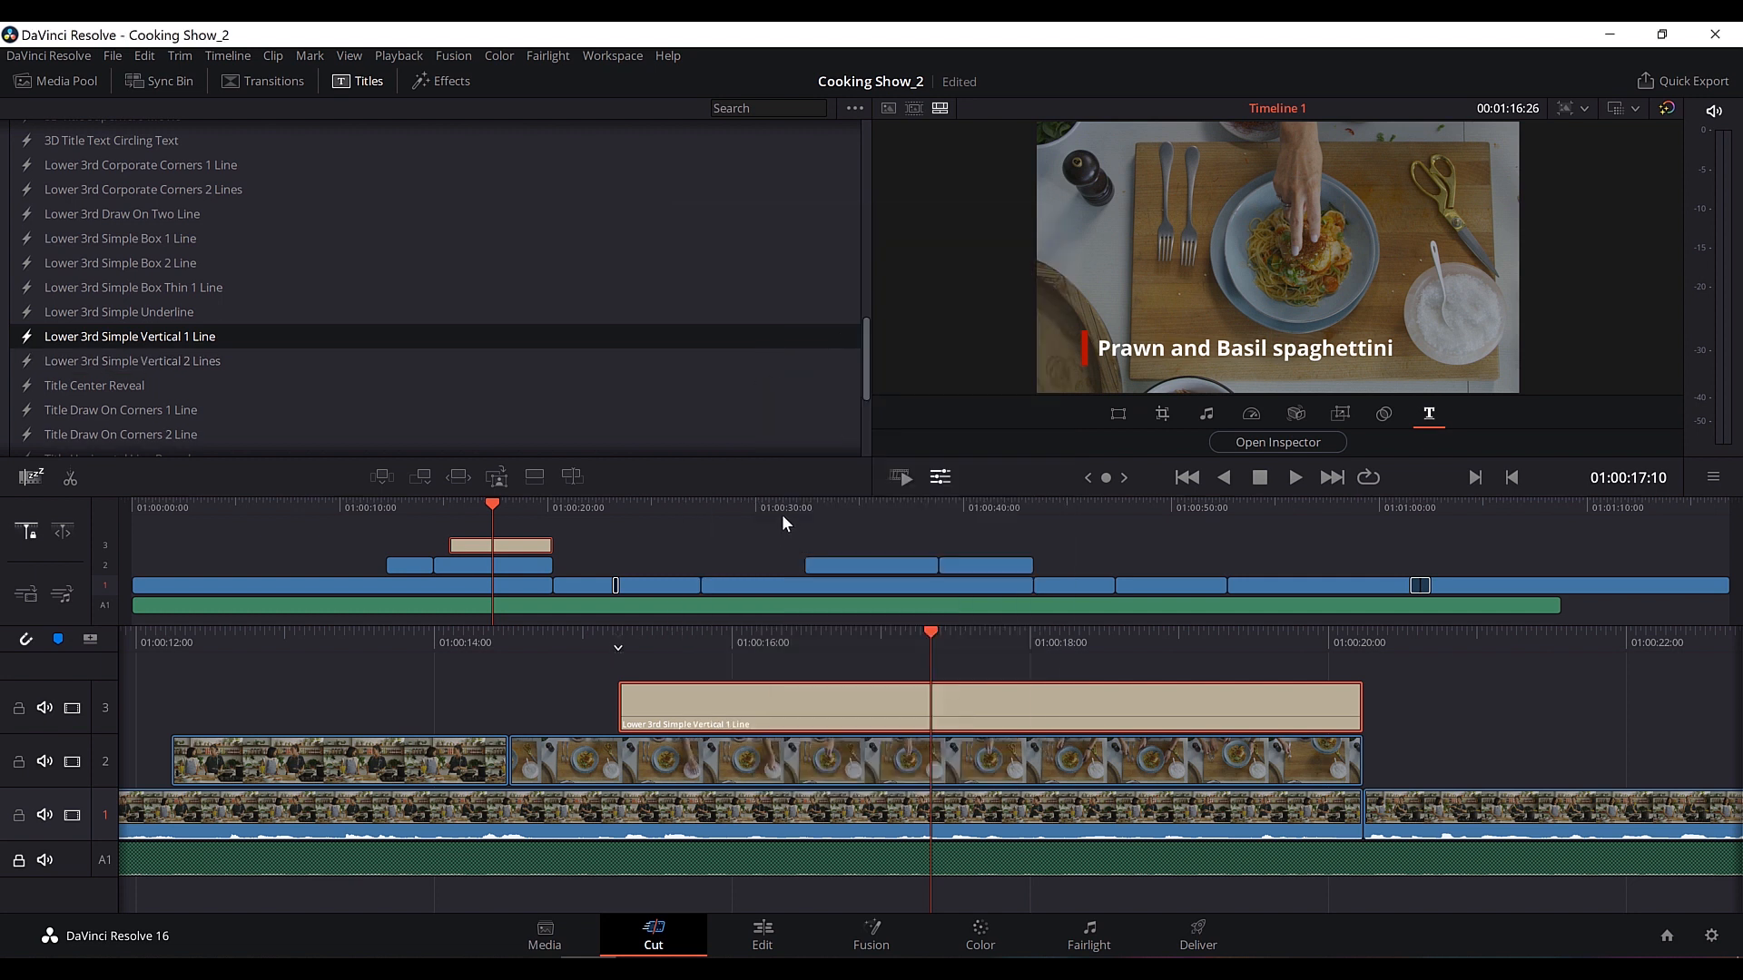
# Play back the edited lower-third title from its start until past its end.
pyautogui.click(443, 504)
pyautogui.press('space')
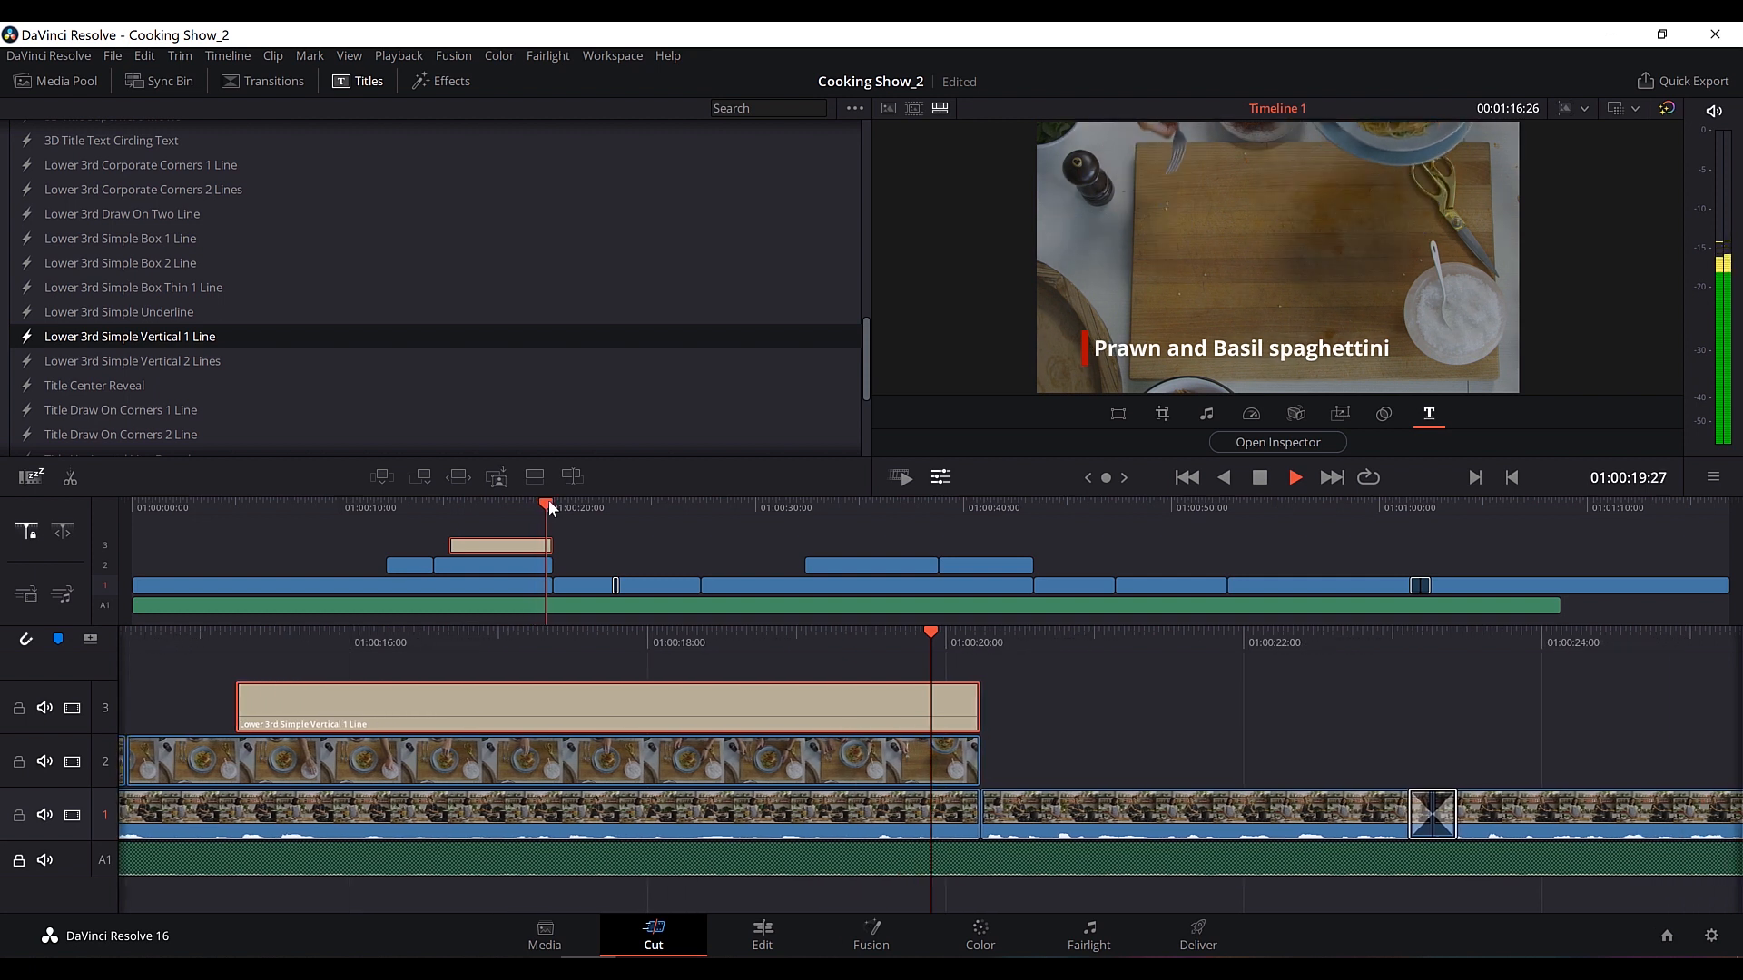
pyautogui.press('space')
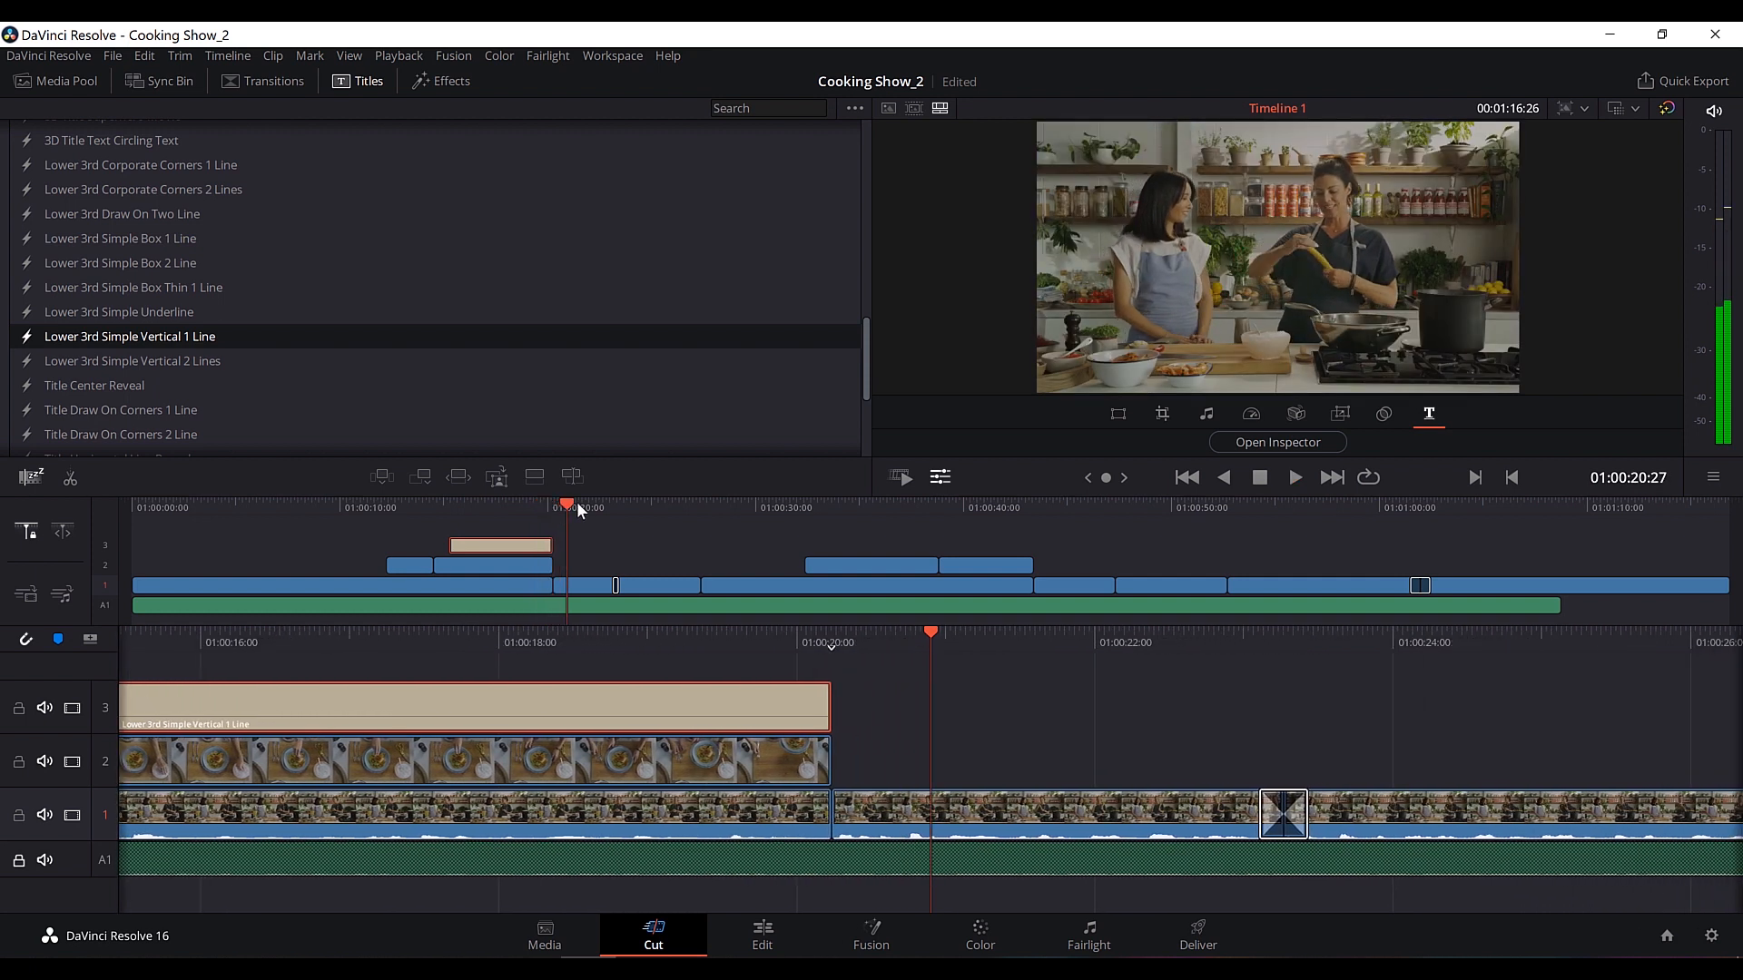
# Browse the video effects, apply Vignette to the plated spaghetti clip on track 2, and preview it under the title.
pyautogui.click(452, 84)
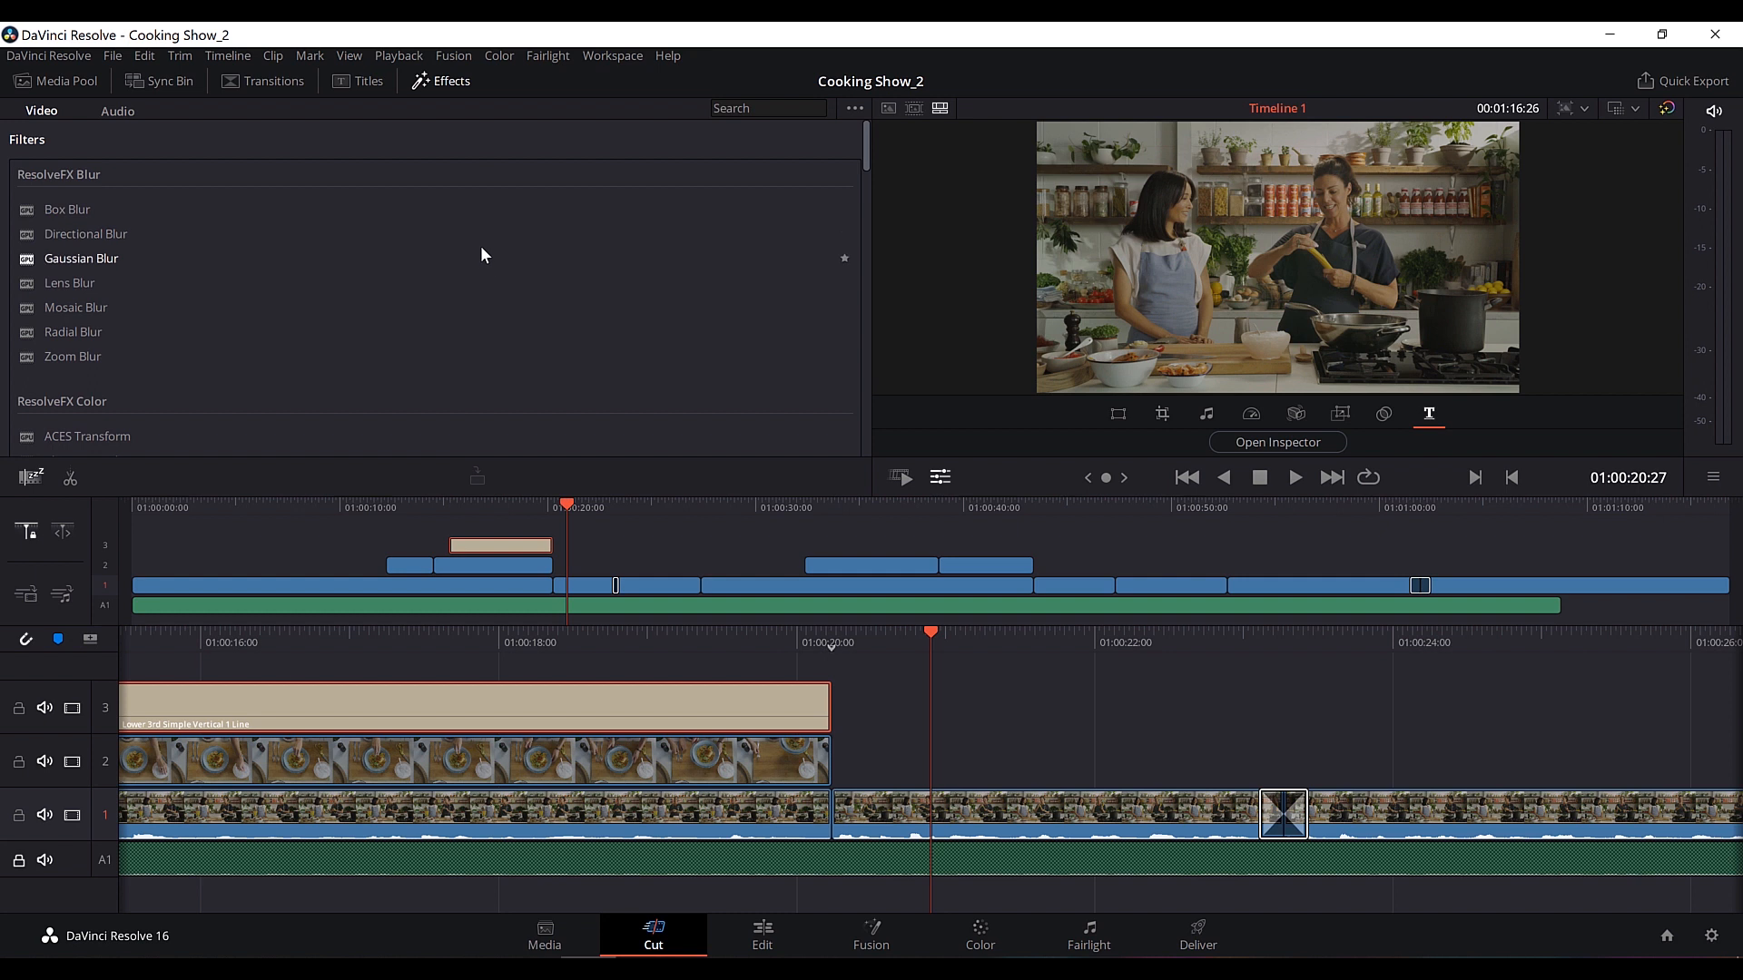
pyautogui.scroll(-3, 481, 247)
pyautogui.scroll(-10, 481, 247)
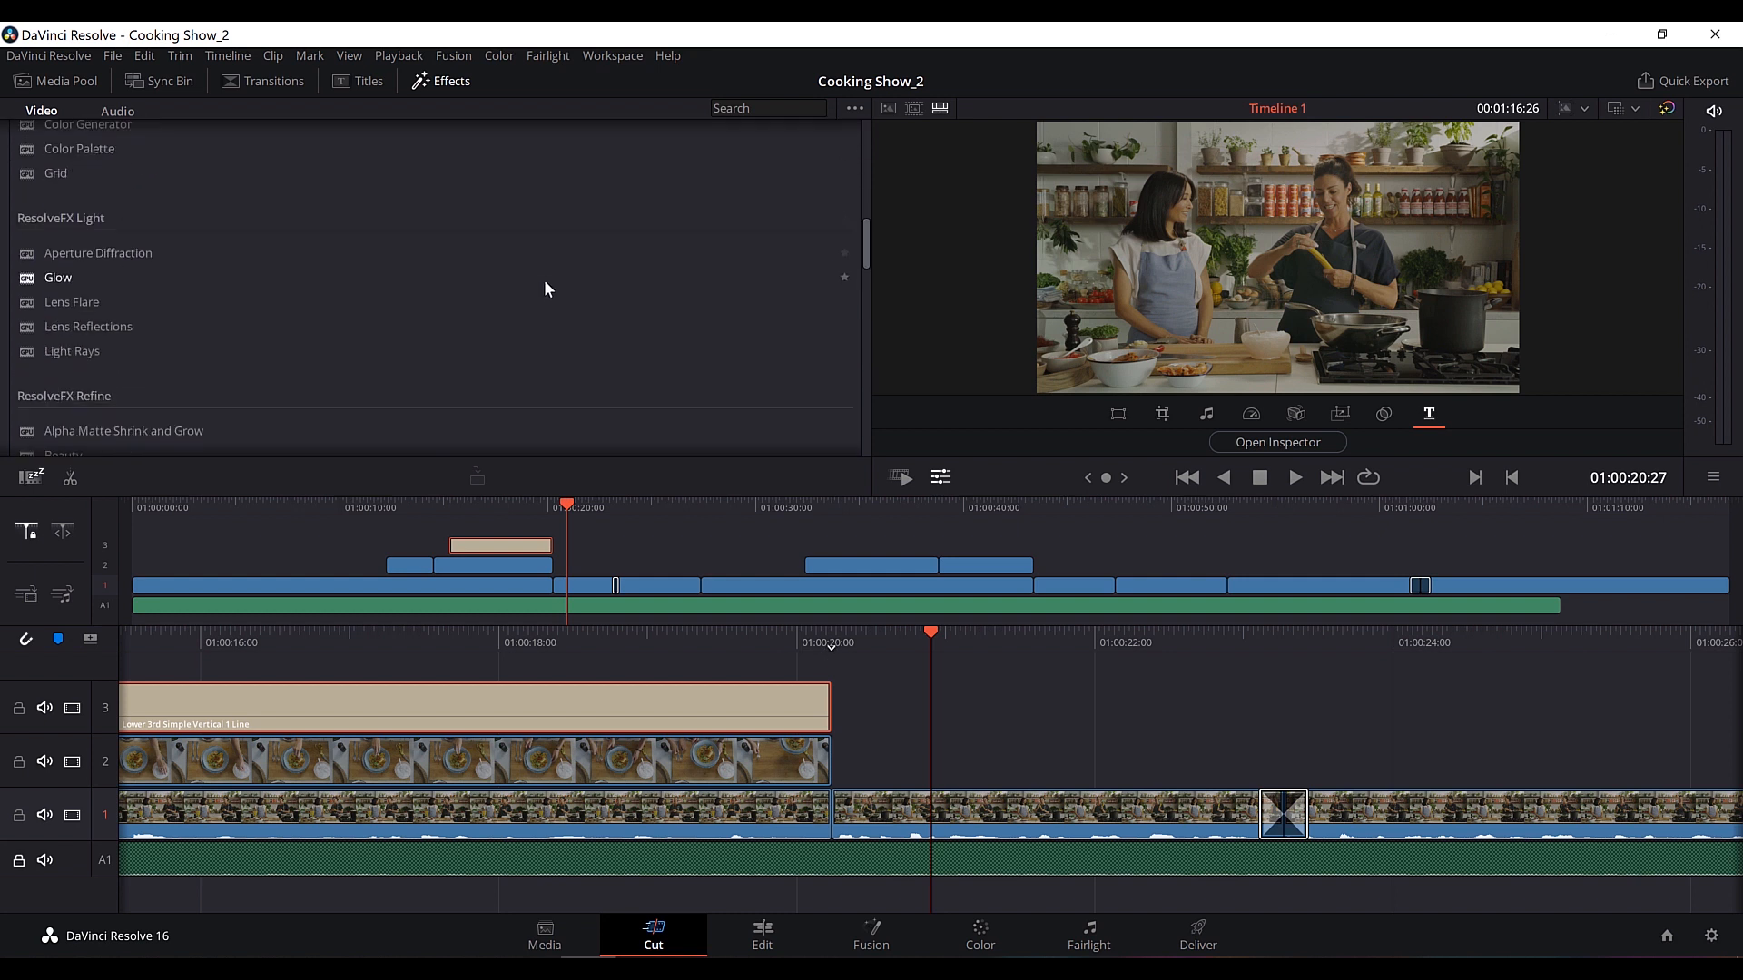
pyautogui.scroll(-5, 544, 288)
pyautogui.scroll(-5, 545, 289)
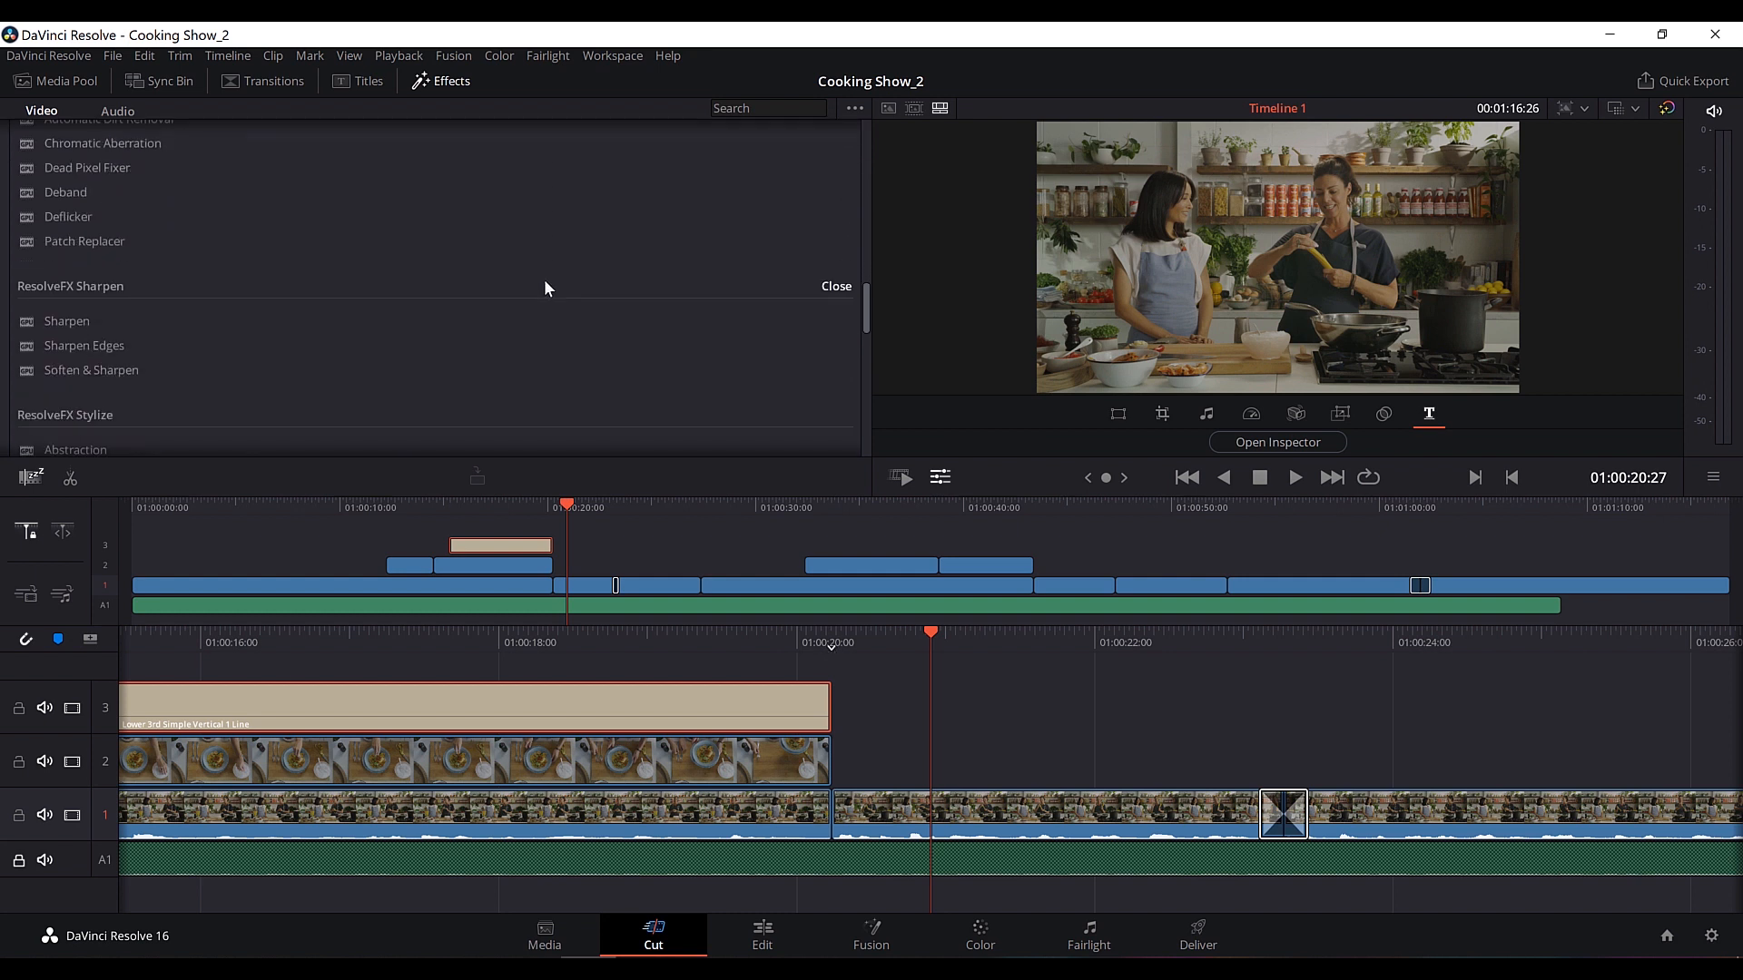
pyautogui.scroll(-14, 386, 309)
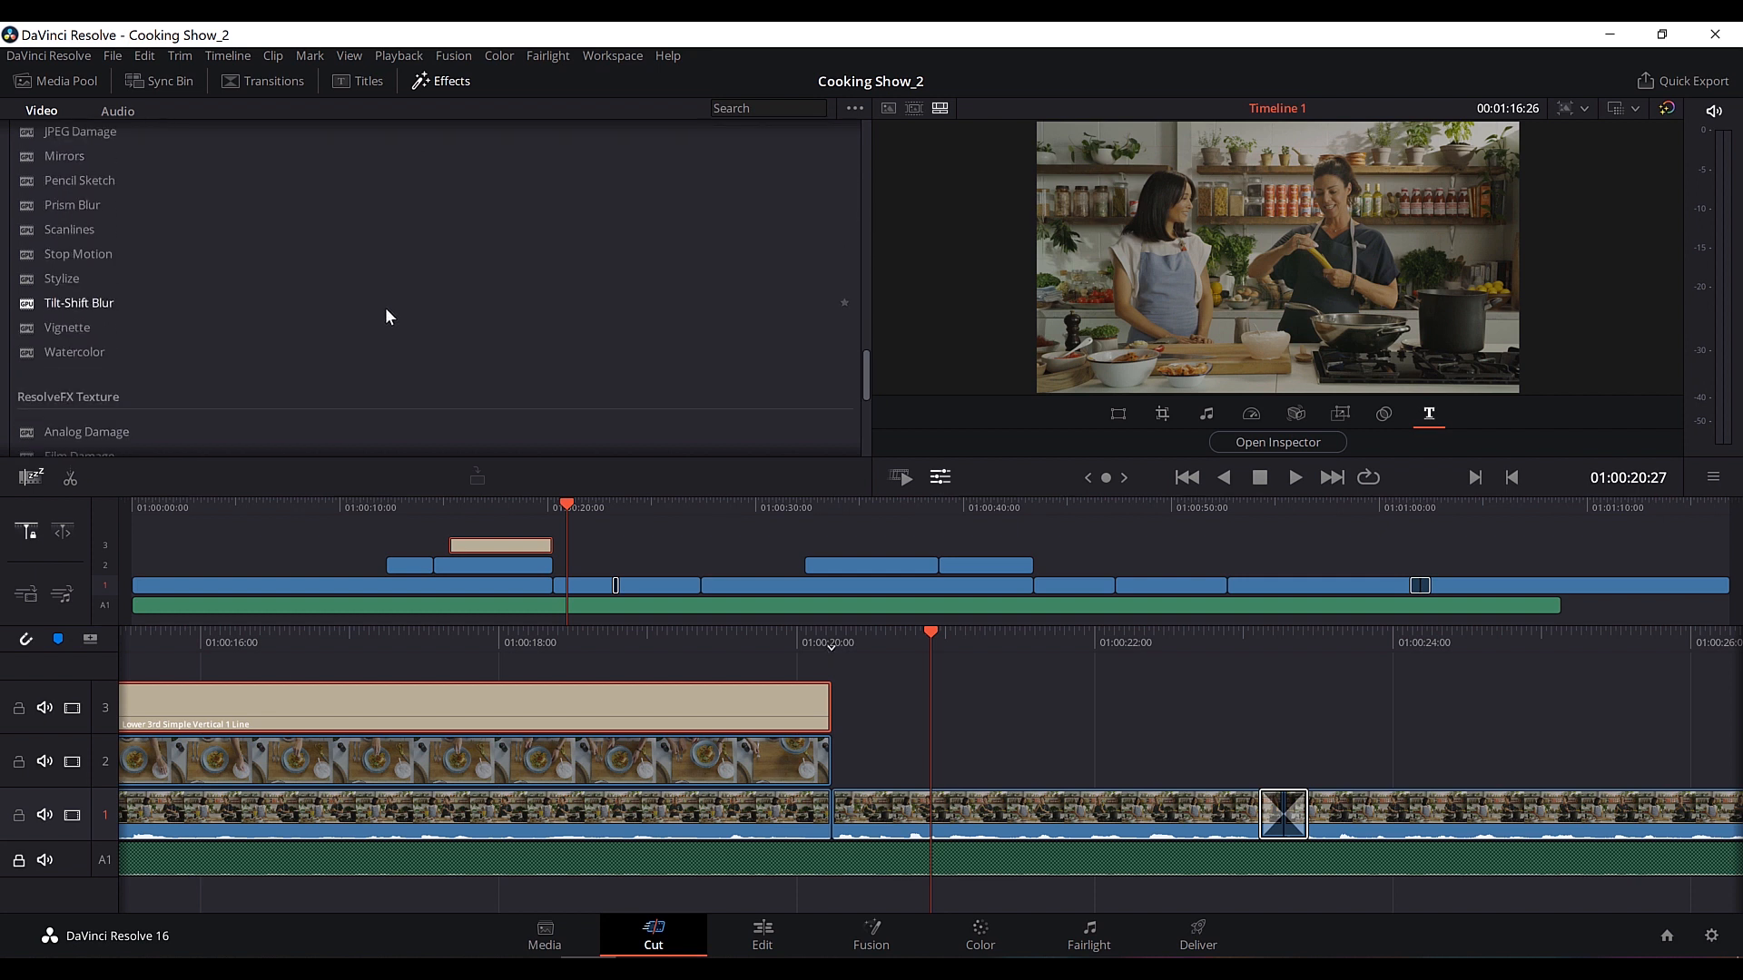
pyautogui.moveTo(82, 334); pyautogui.dragTo(490, 568)
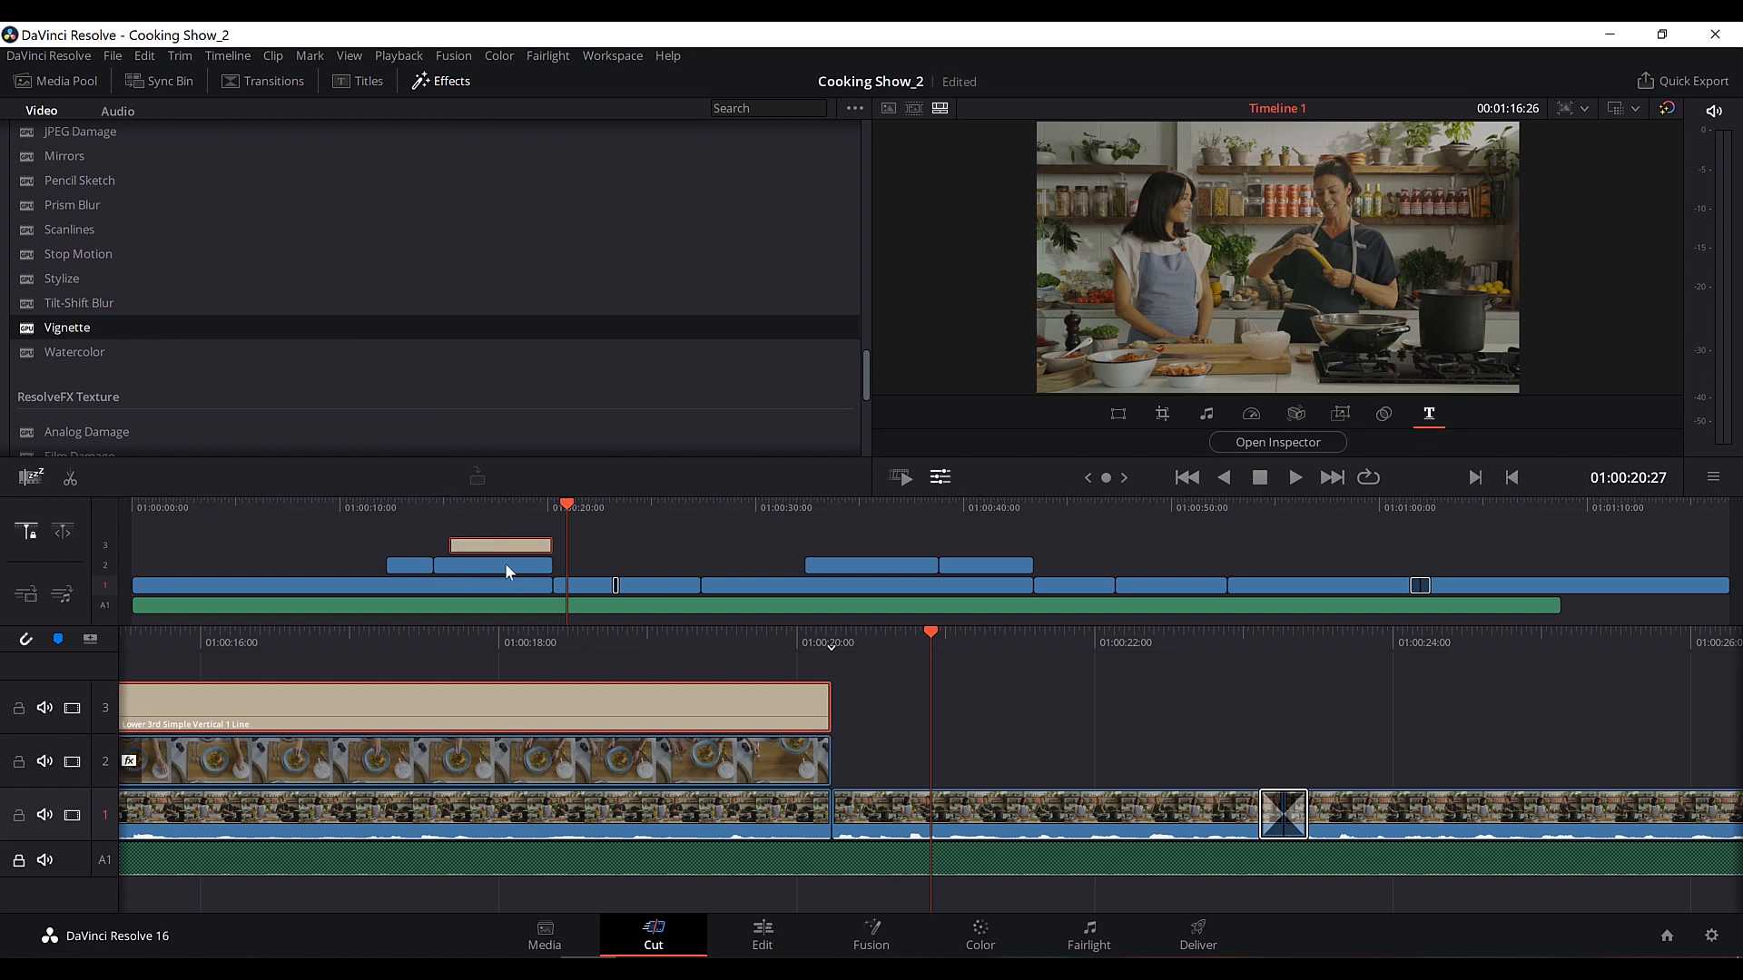
pyautogui.click(506, 505)
pyautogui.moveTo(504, 507); pyautogui.dragTo(500, 507)
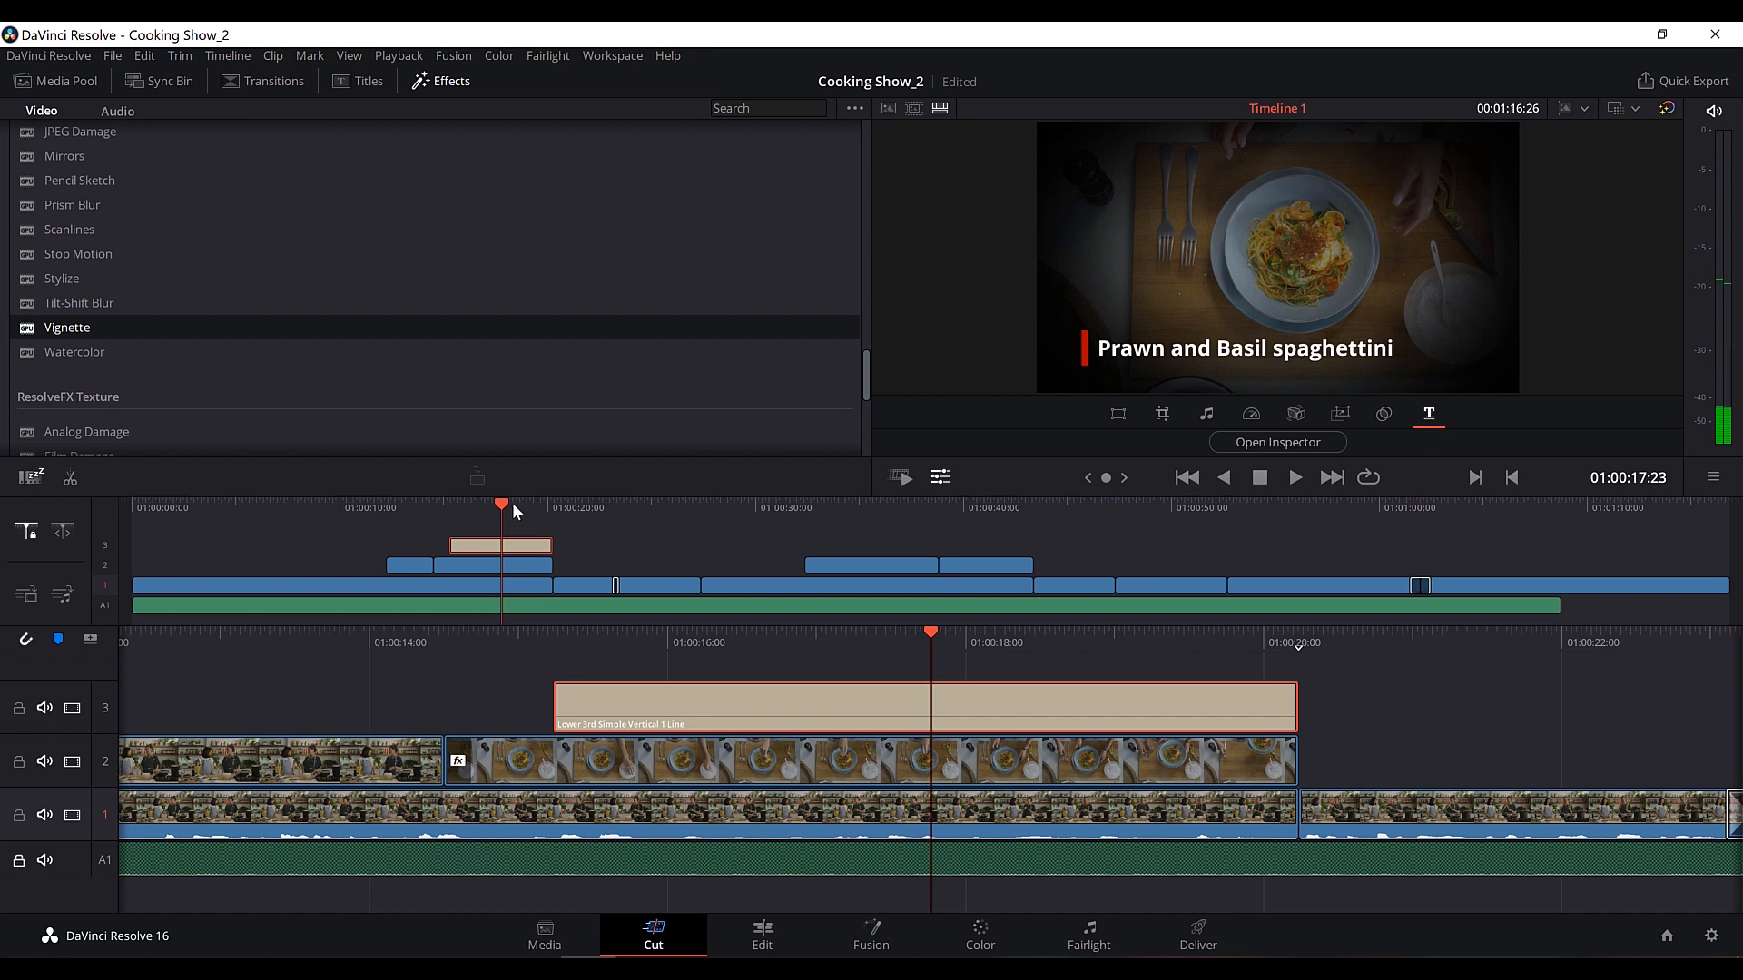
# Open the settings of the spaghetti clip's Vignette effect and set its size to 0.702.
pyautogui.click(515, 566)
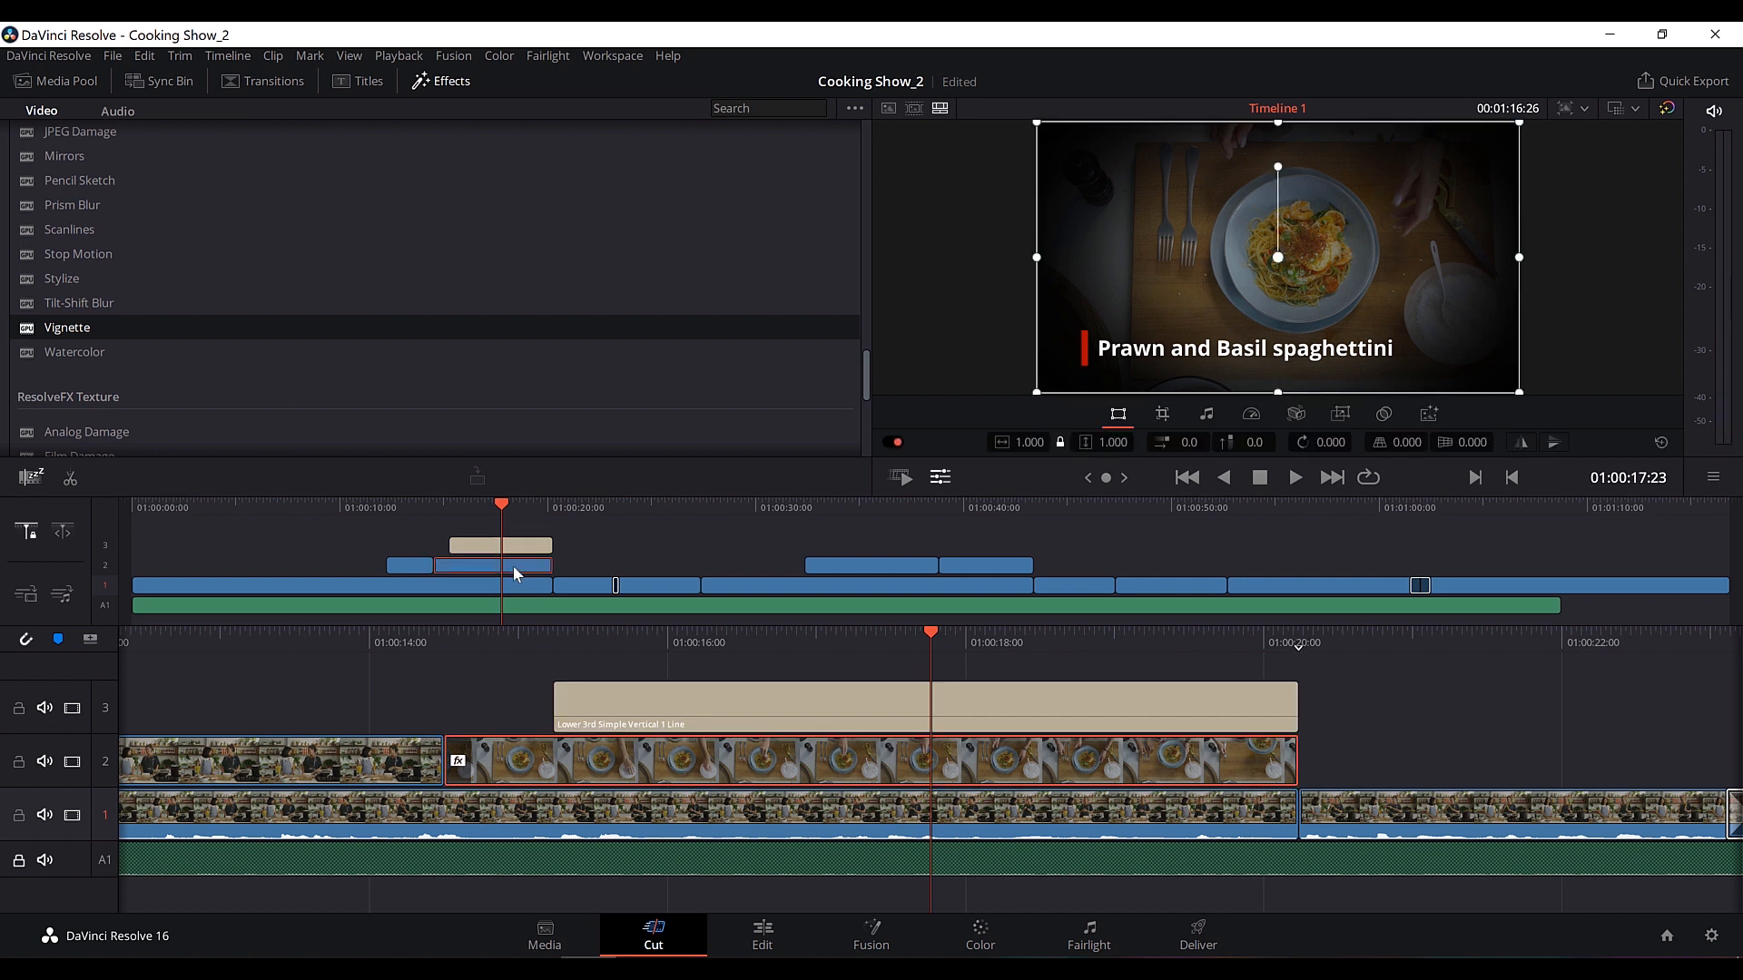
pyautogui.click(1430, 414)
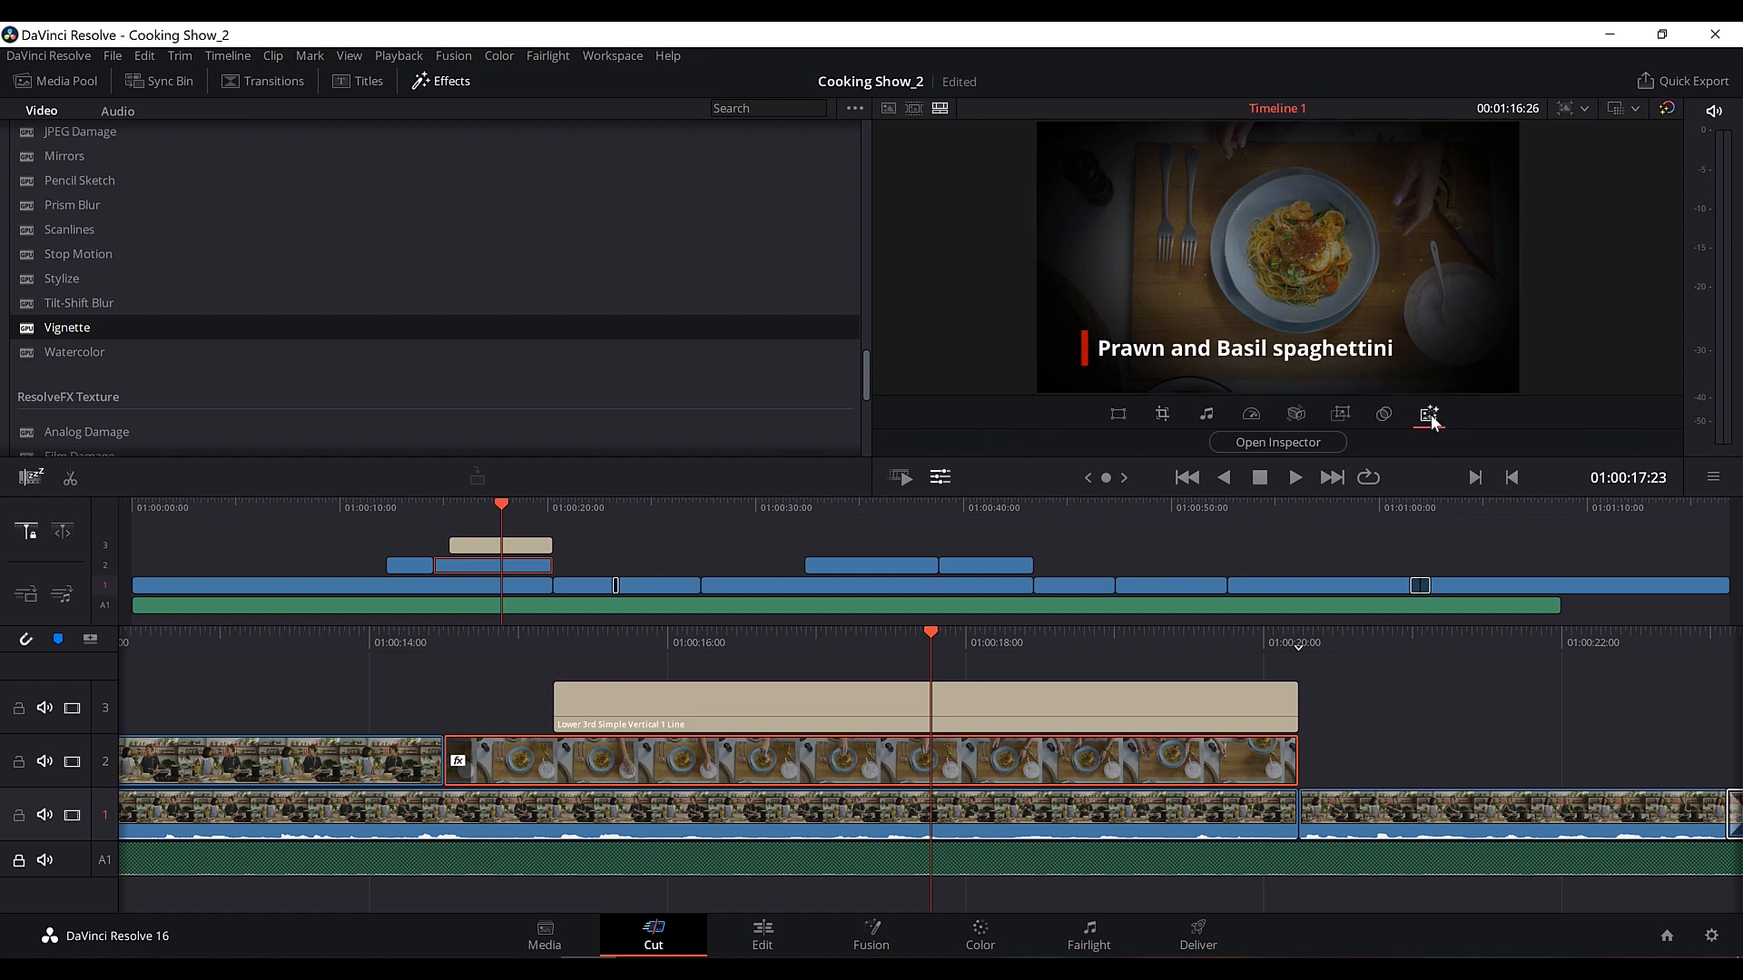
pyautogui.click(1258, 449)
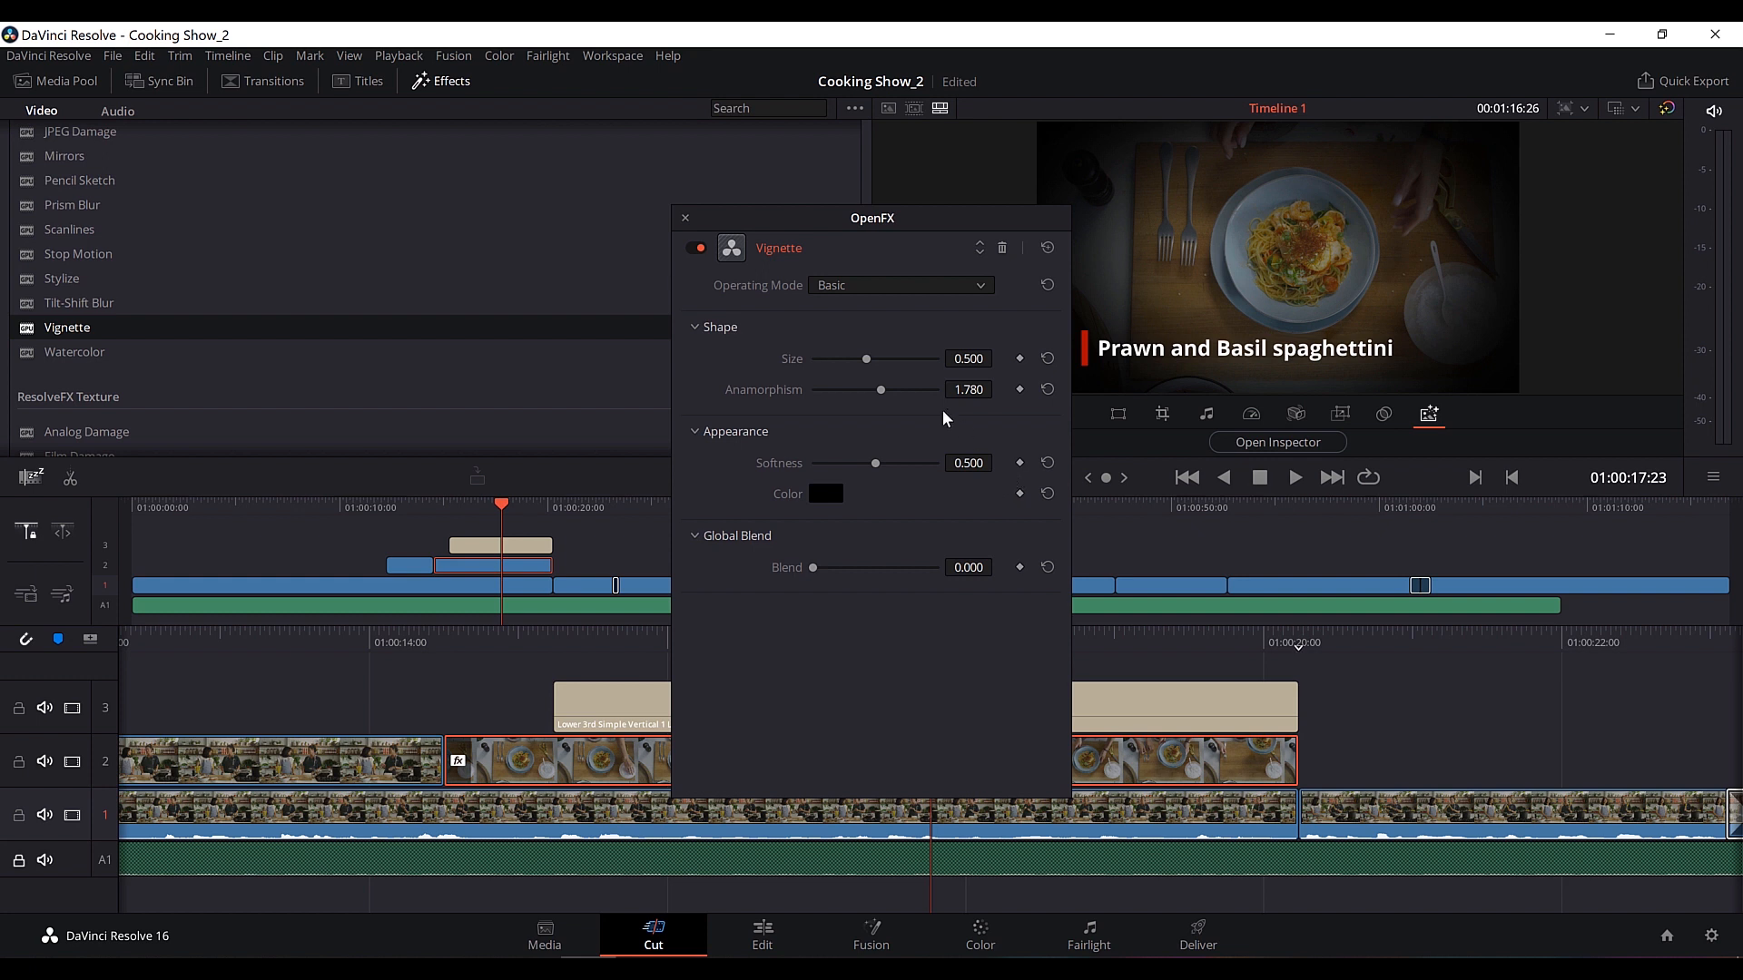
pyautogui.moveTo(868, 360); pyautogui.dragTo(896, 378)
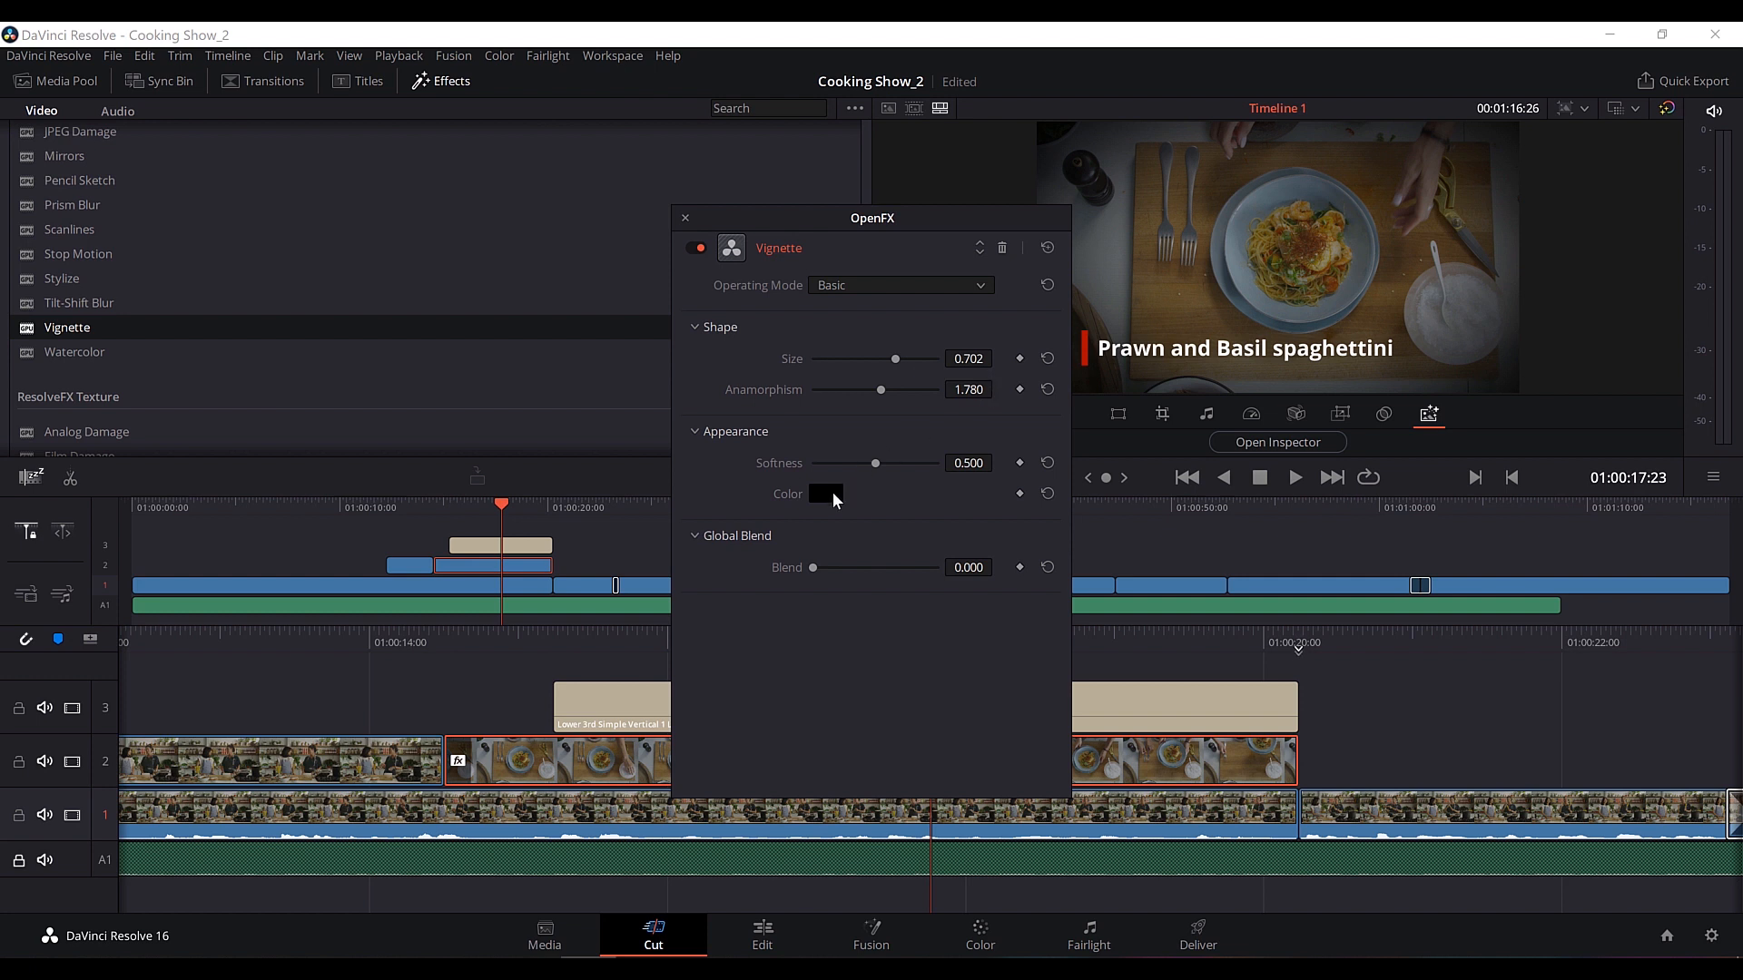
# Change the vignette's color to white (#ffffff).
pyautogui.click(831, 492)
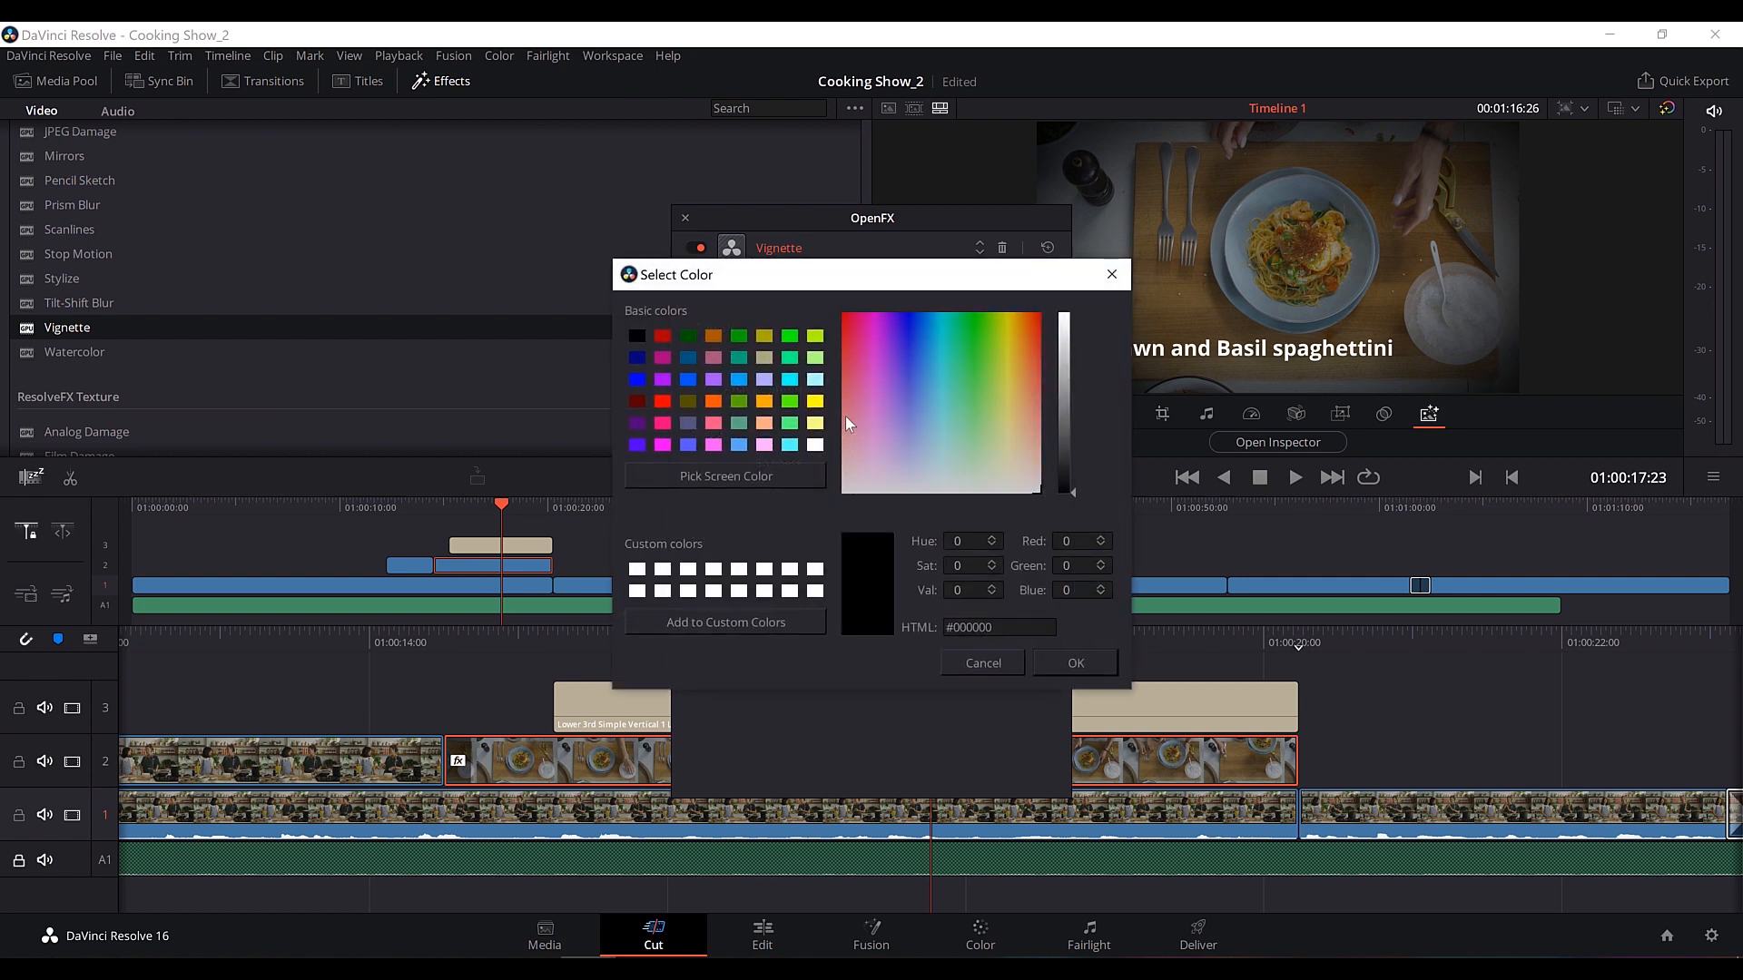
pyautogui.click(647, 570)
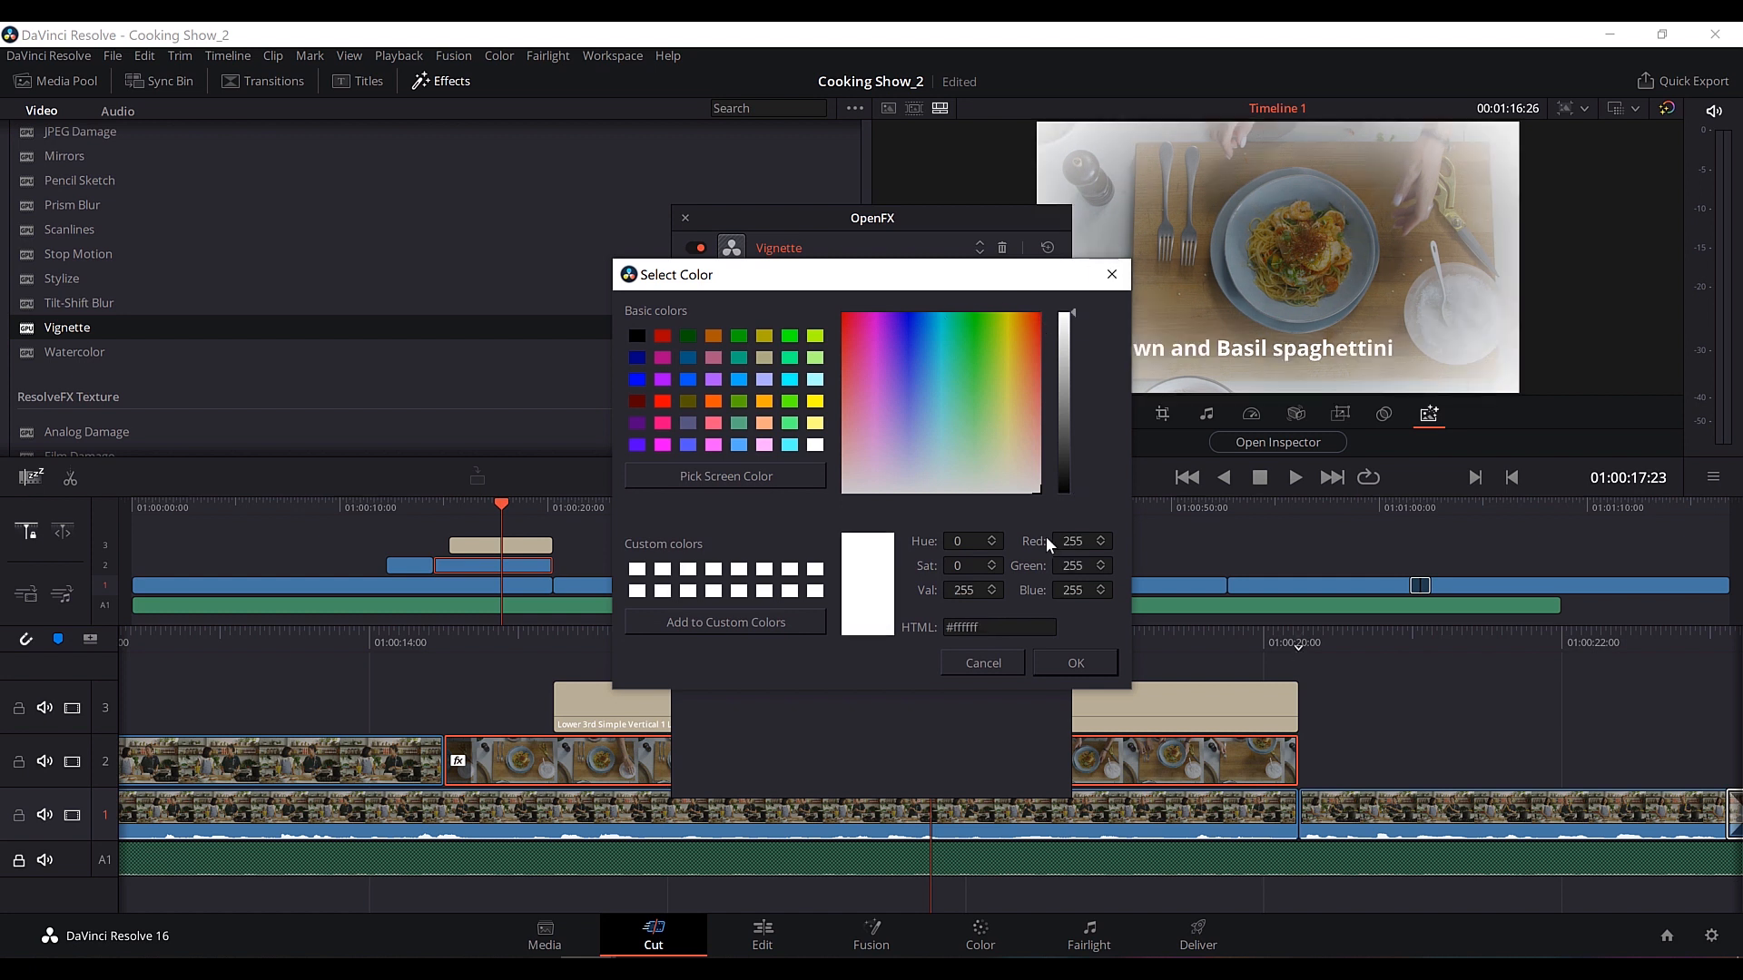
pyautogui.click(1078, 661)
# Set the vignette's softness to 0.601 and its global blend to 0.391, and close the effect settings.
pyautogui.moveTo(859, 464); pyautogui.dragTo(886, 466)
pyautogui.moveTo(820, 565); pyautogui.dragTo(860, 568)
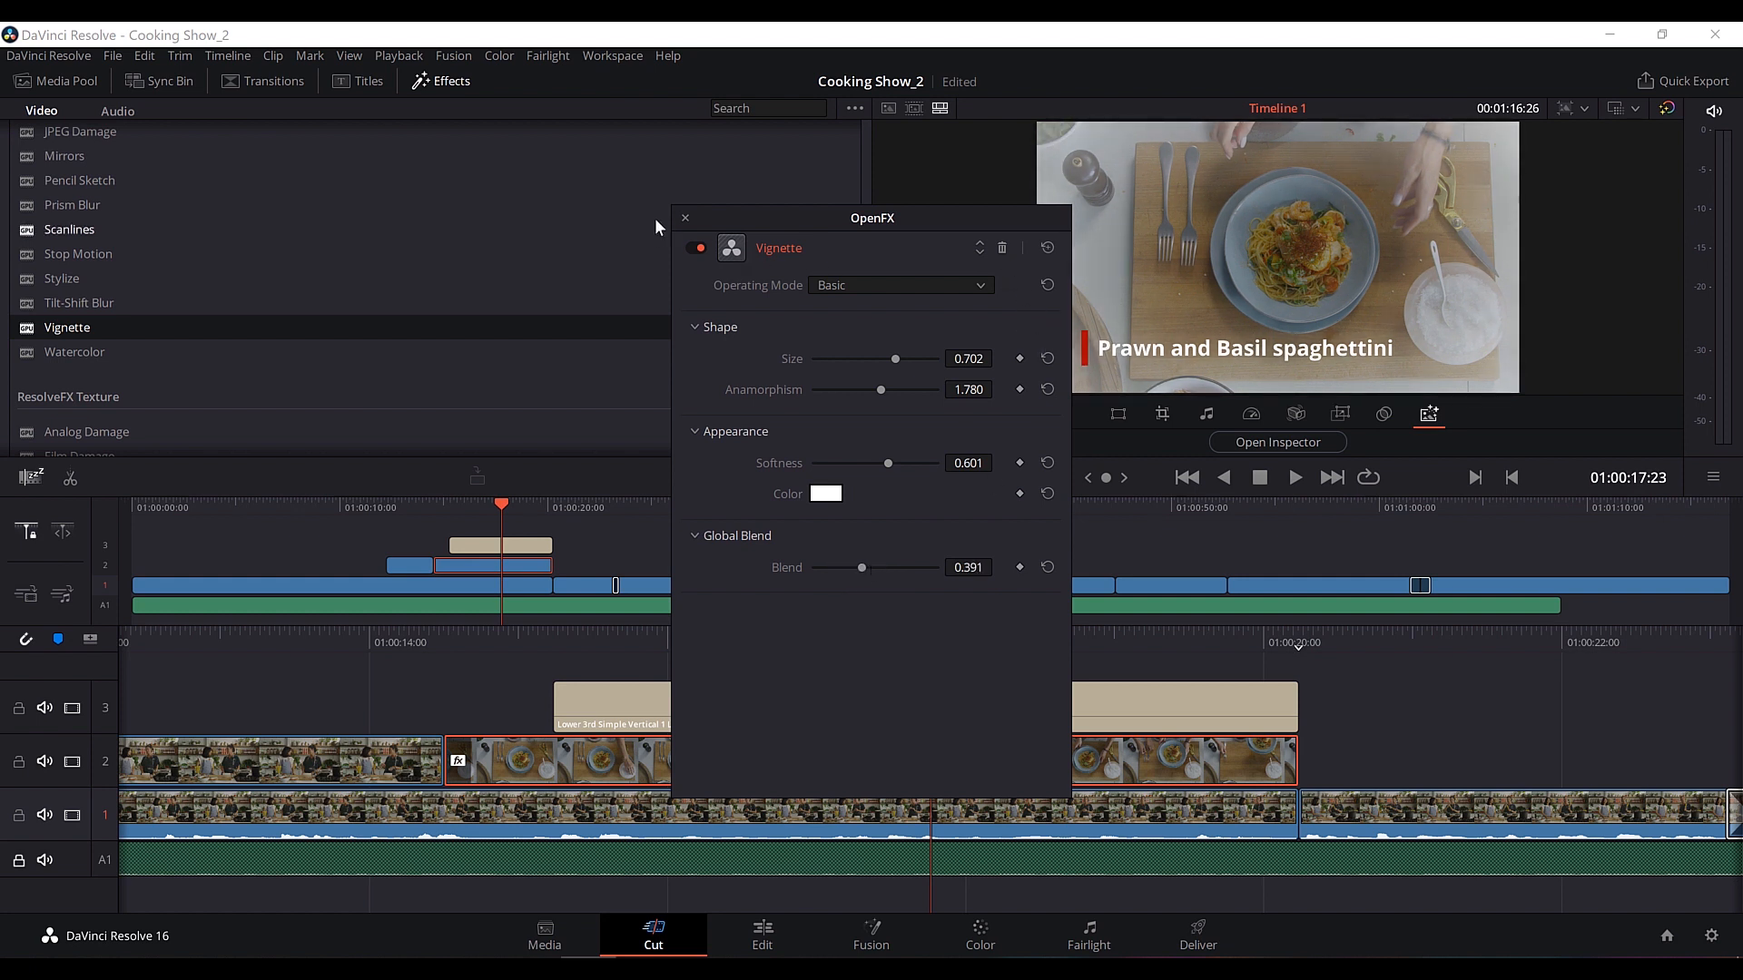
pyautogui.click(685, 218)
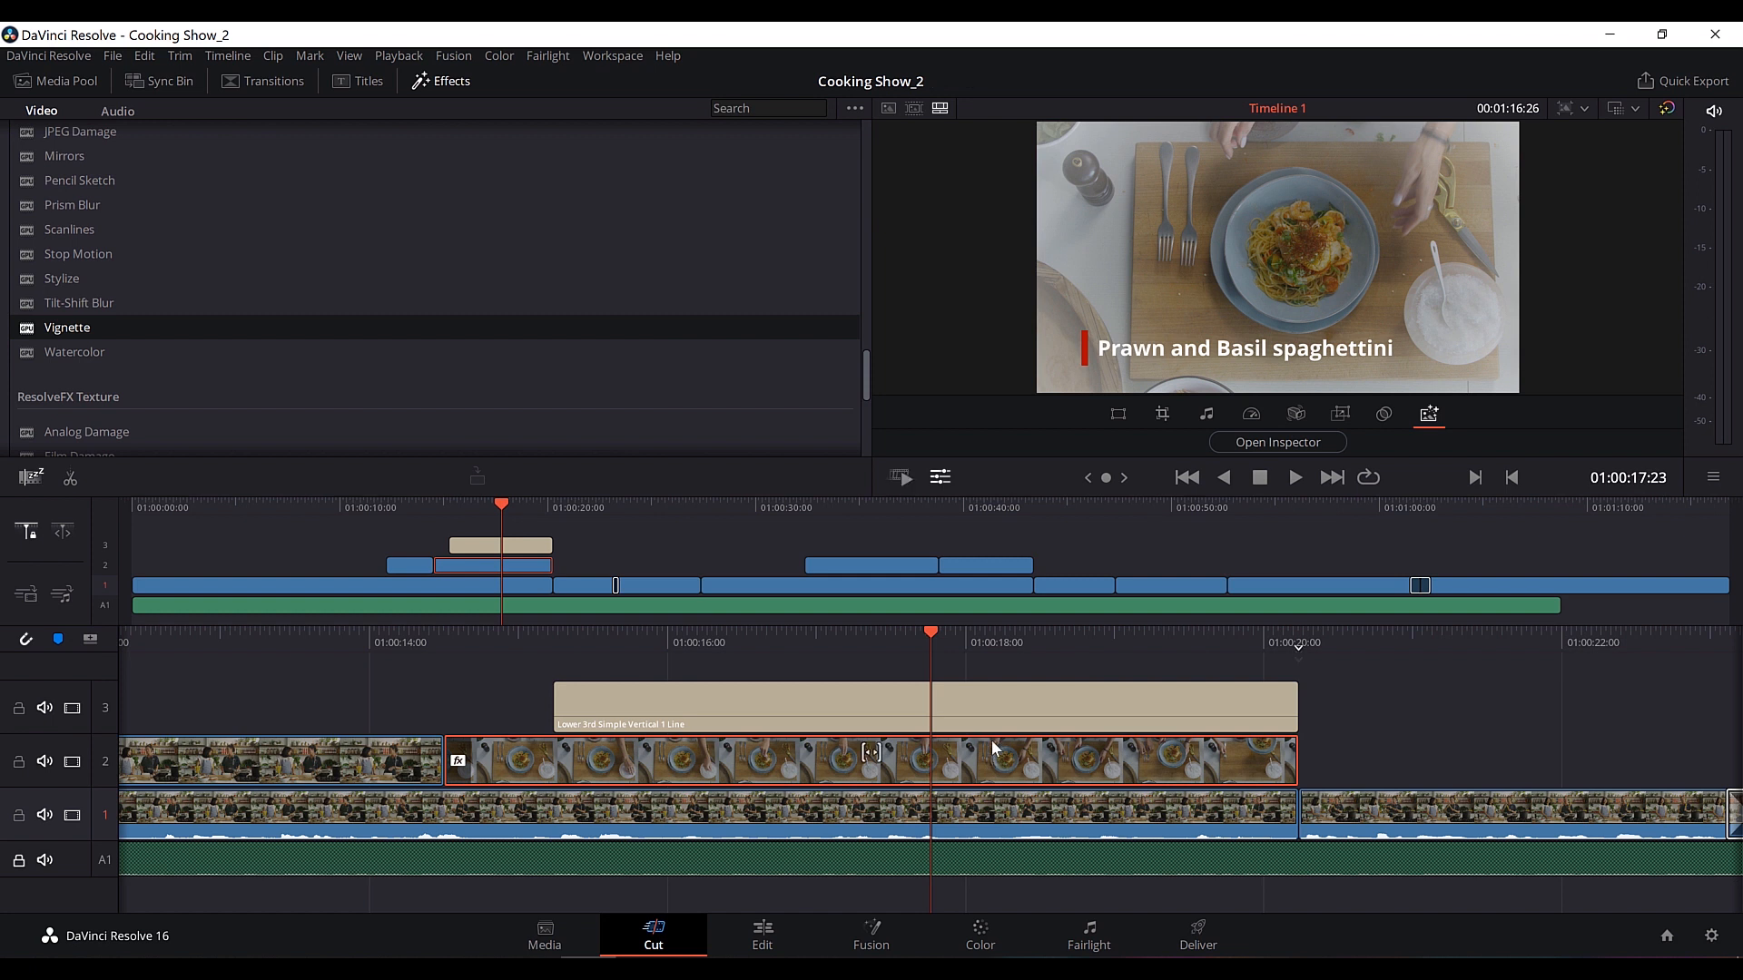
# Enable Dynamic Zoom on the plated spaghetti clip and play it back from its start.
pyautogui.click(1341, 414)
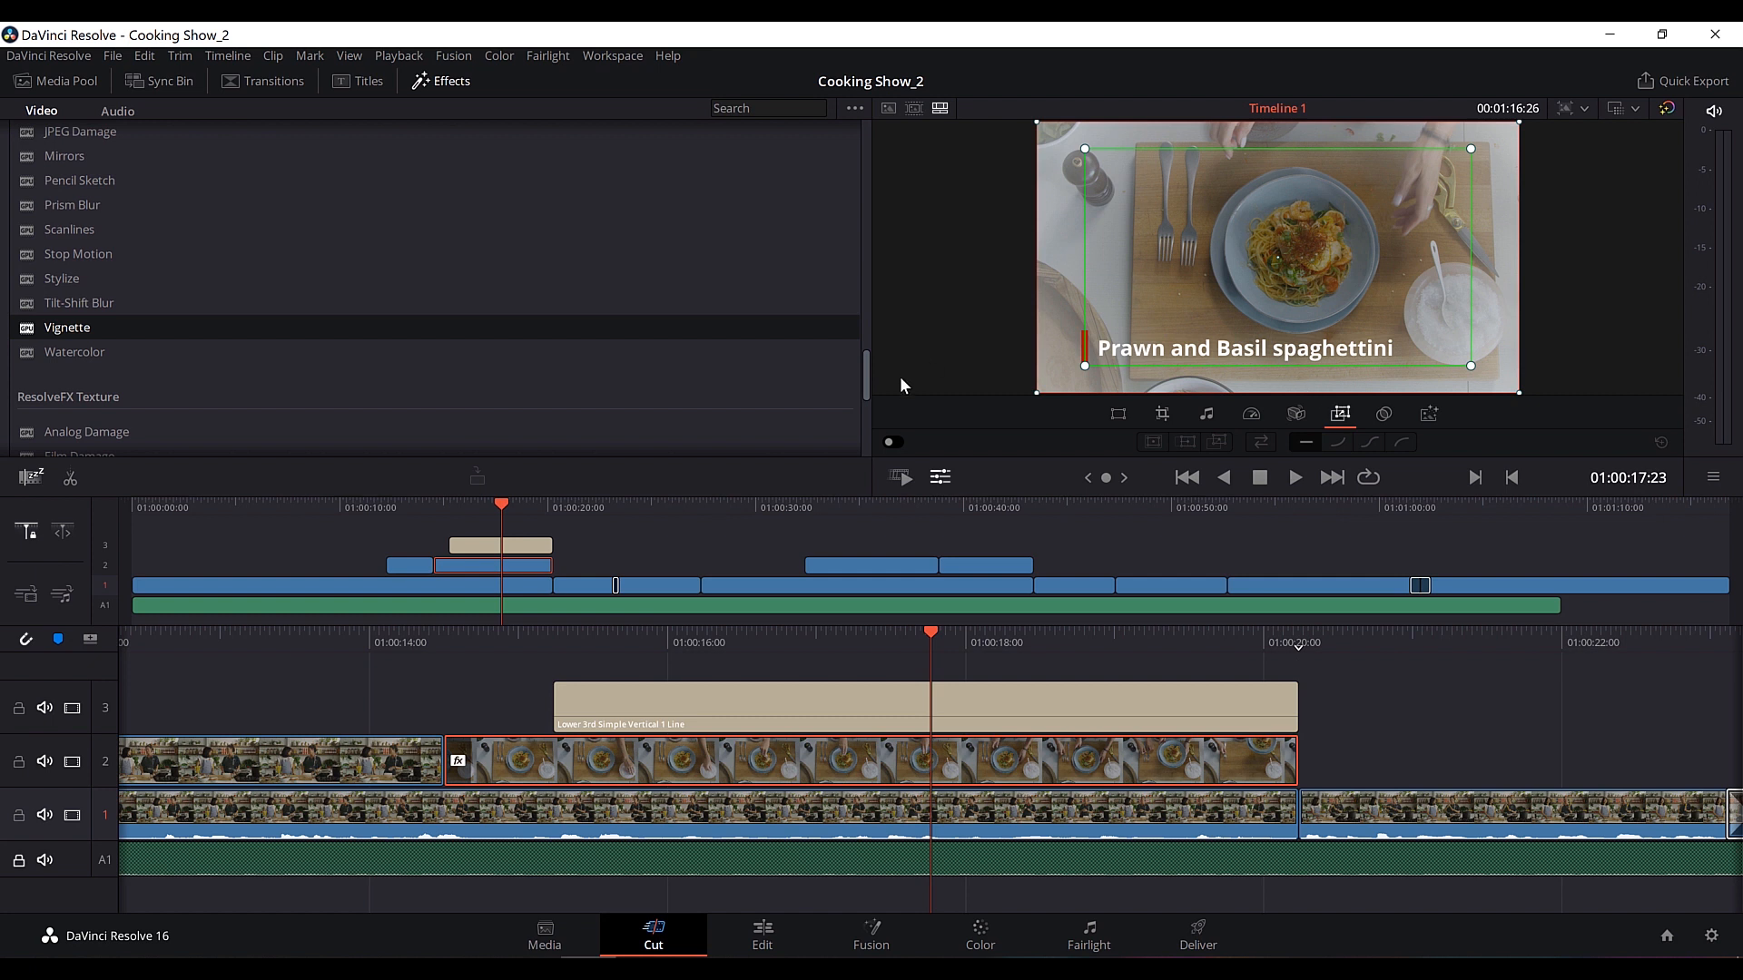
pyautogui.click(897, 443)
pyautogui.moveTo(739, 635); pyautogui.dragTo(968, 625)
pyautogui.moveTo(469, 501); pyautogui.dragTo(432, 501)
pyautogui.press('space')
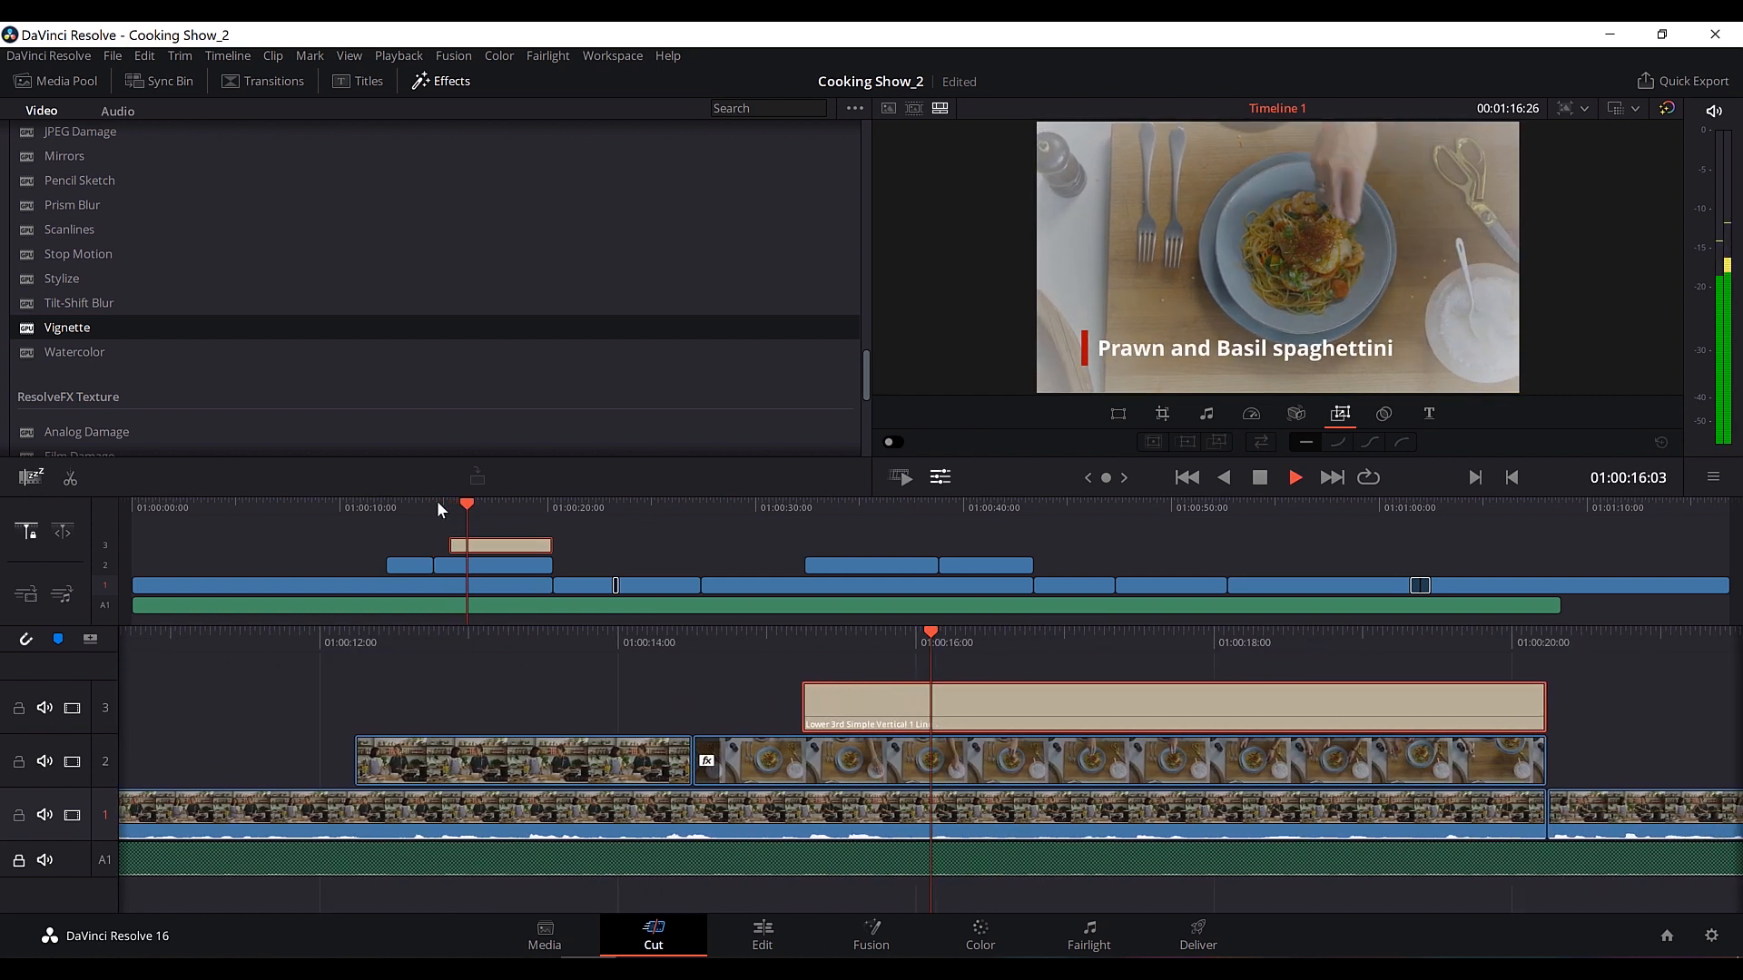
# Swap the Dynamic Zoom direction on the plated spaghetti clip and review the reversed zoom with the title.
pyautogui.click(969, 760)
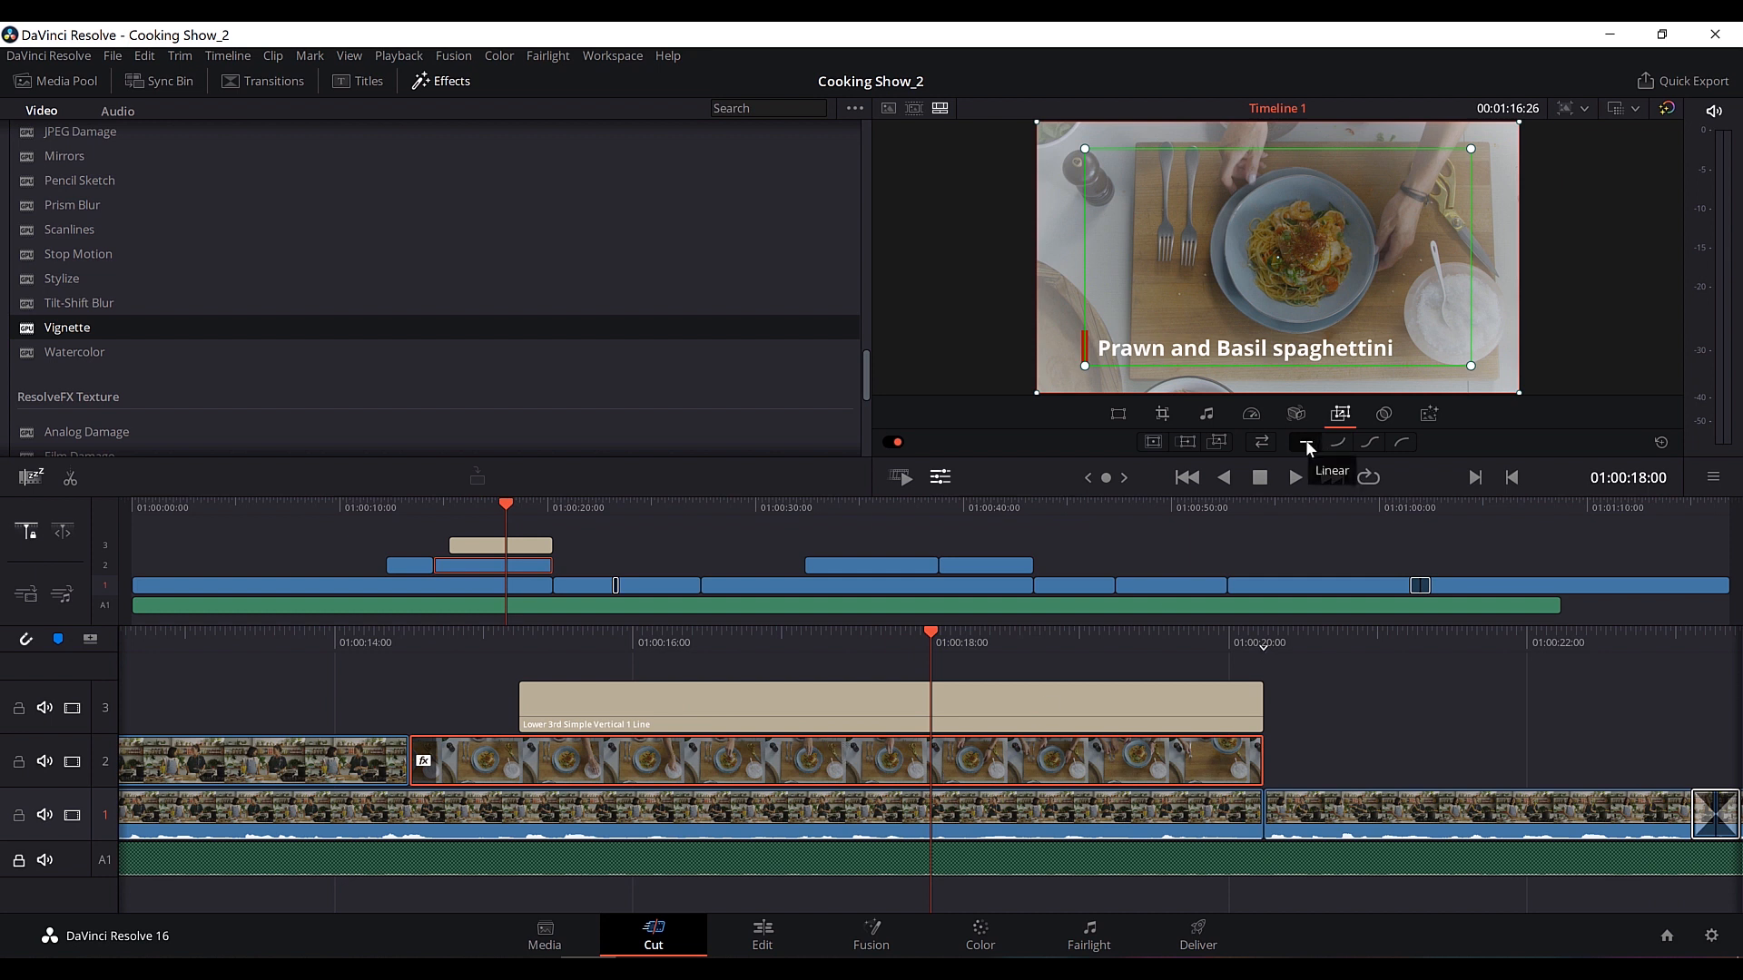
pyautogui.click(1265, 439)
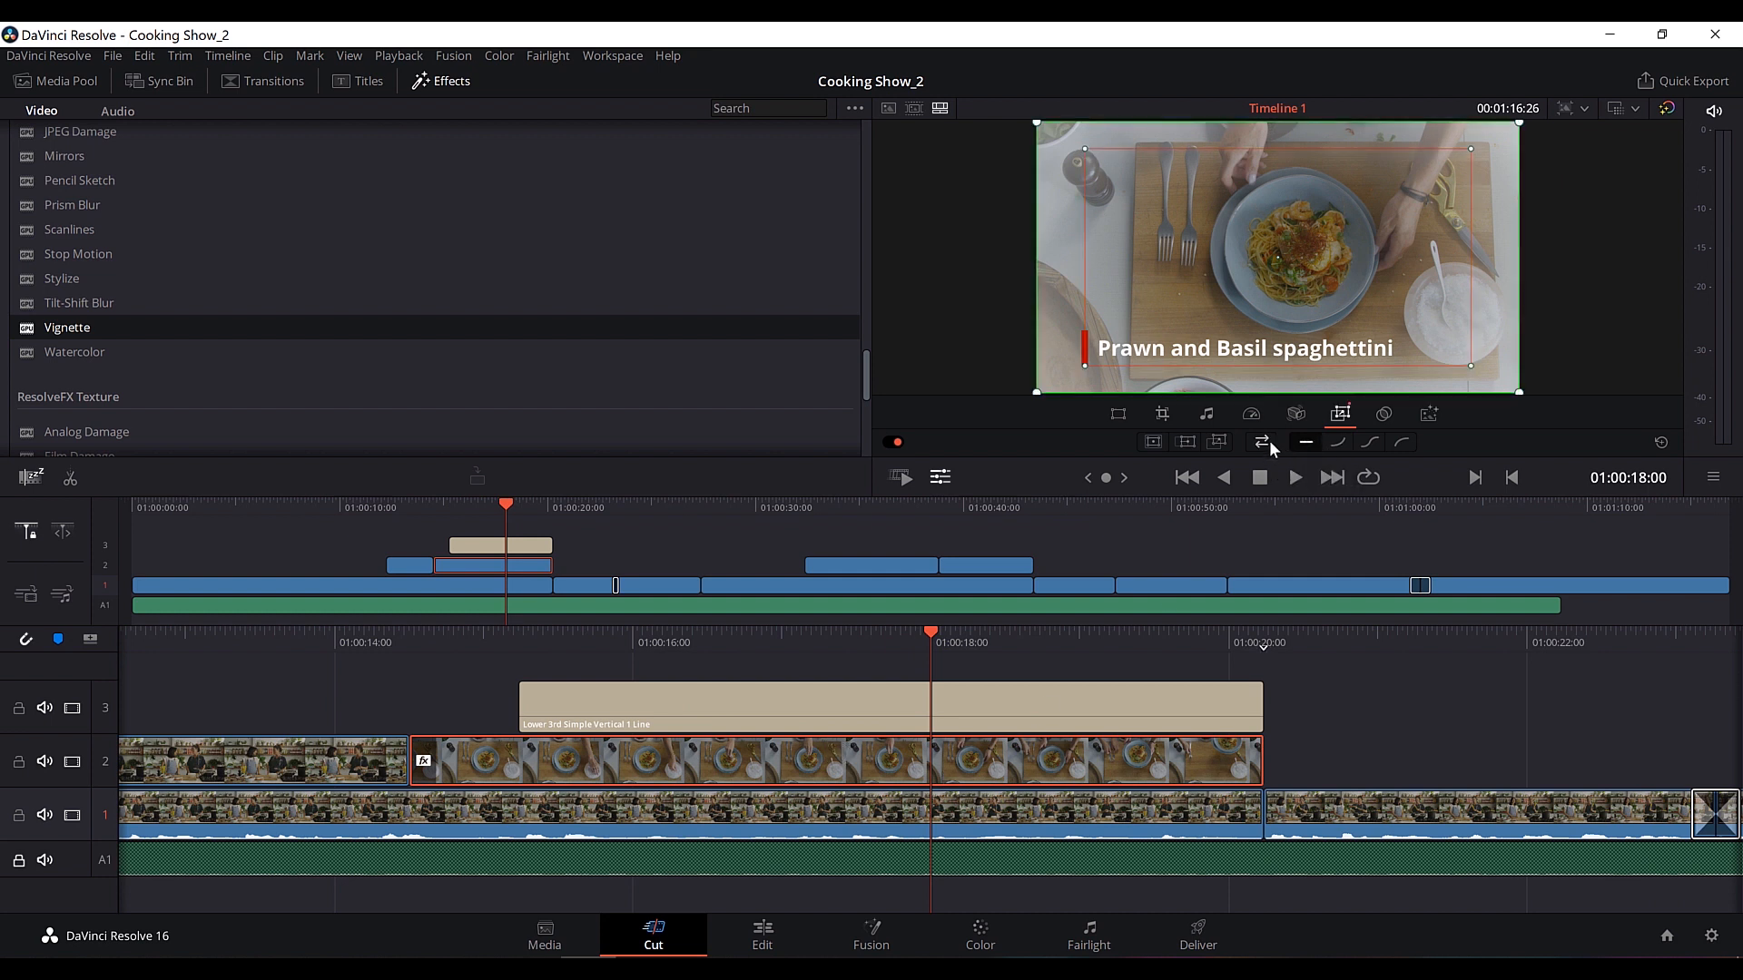
pyautogui.moveTo(455, 638); pyautogui.dragTo(948, 619)
pyautogui.click(1299, 477)
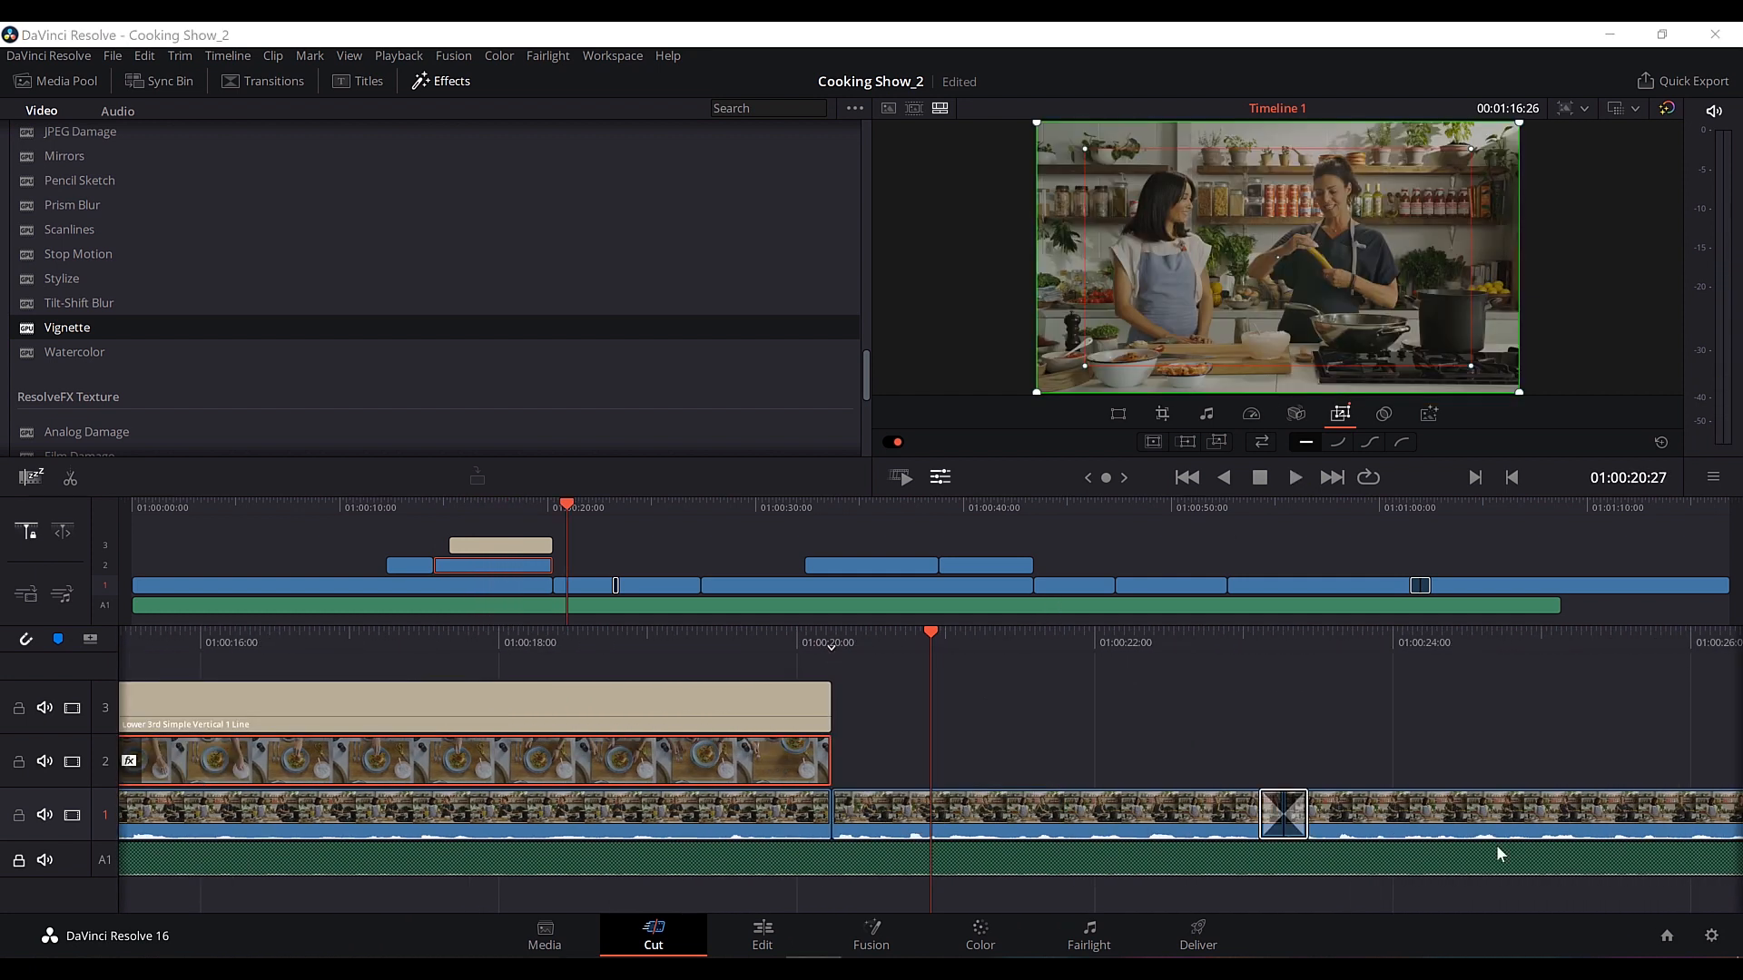
pyautogui.moveTo(568, 505); pyautogui.dragTo(513, 515)
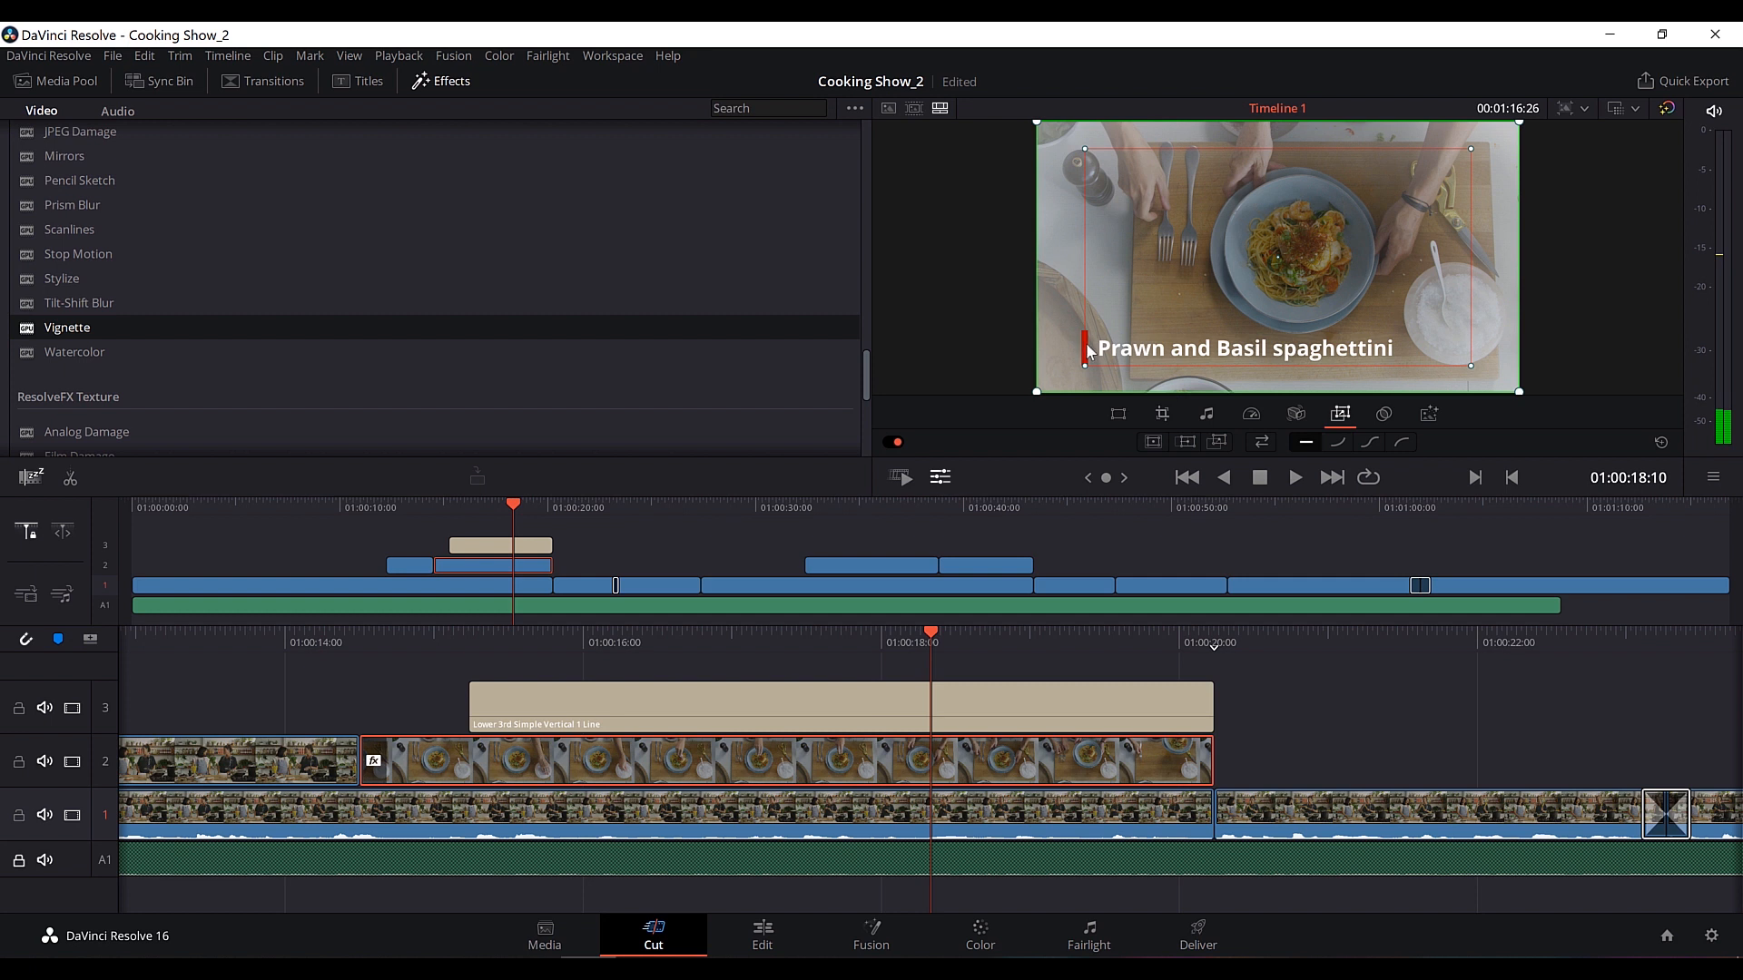
pyautogui.moveTo(494, 515); pyautogui.dragTo(477, 514)
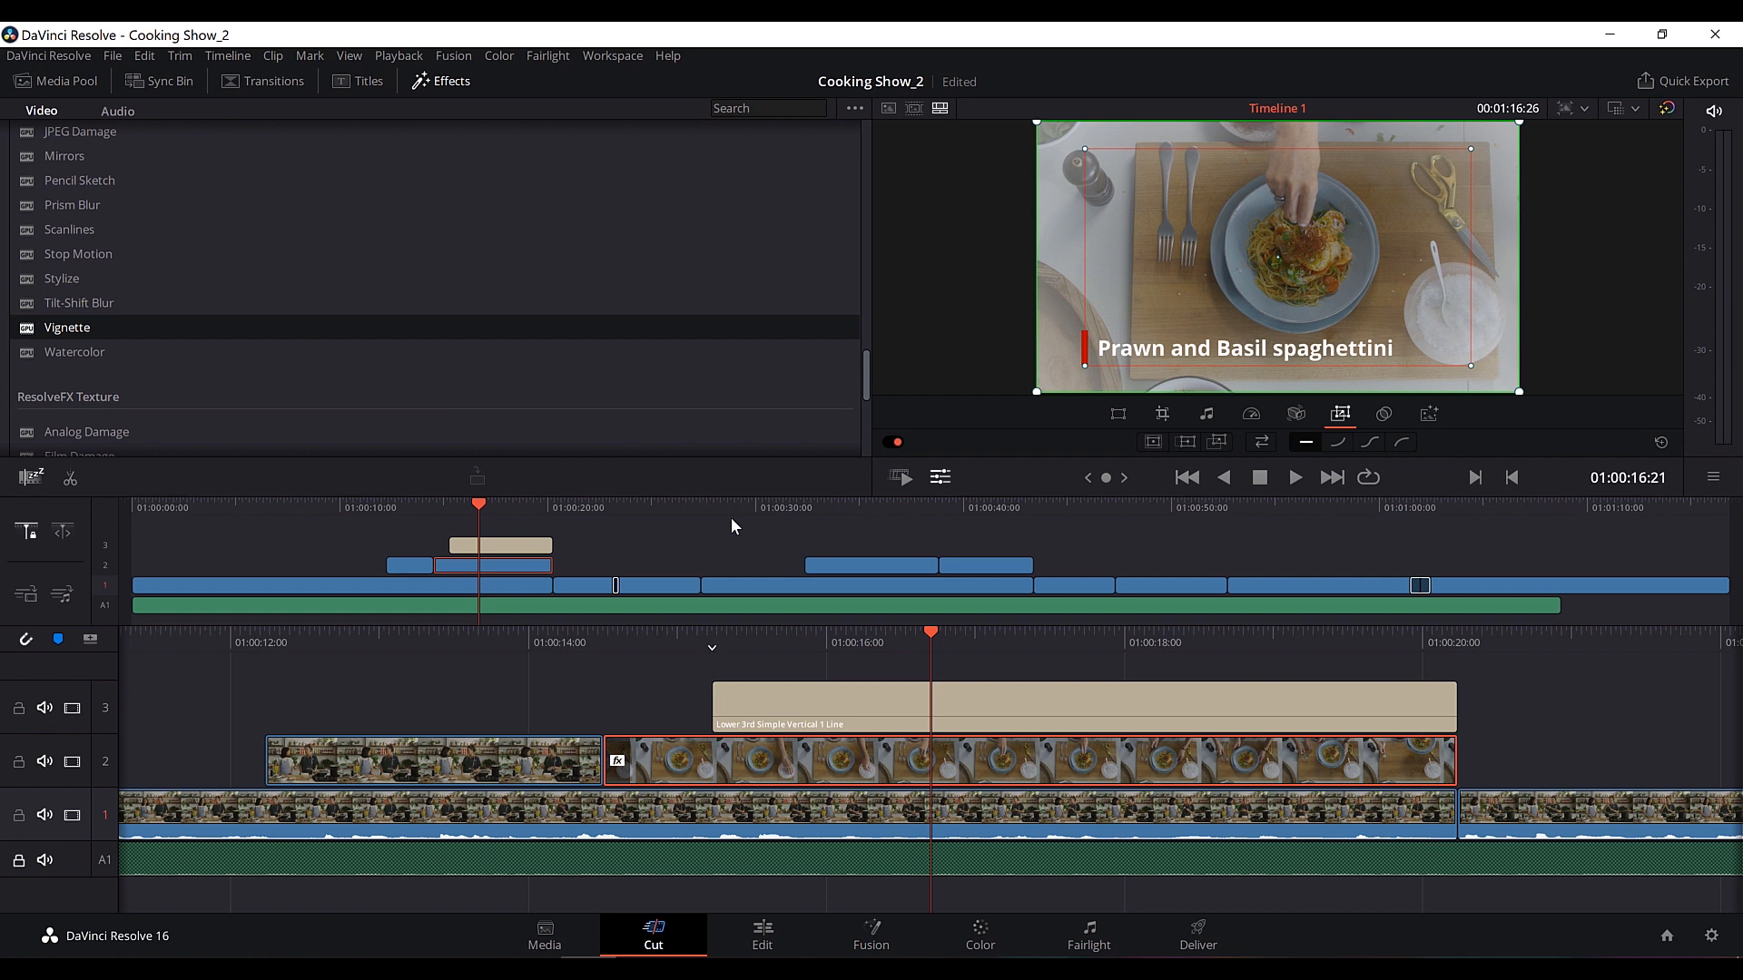
# Play the start of the SIDE VIEW_01.mov clip on track 1 to listen to its sound.
pyautogui.click(699, 503)
pyautogui.press('space')
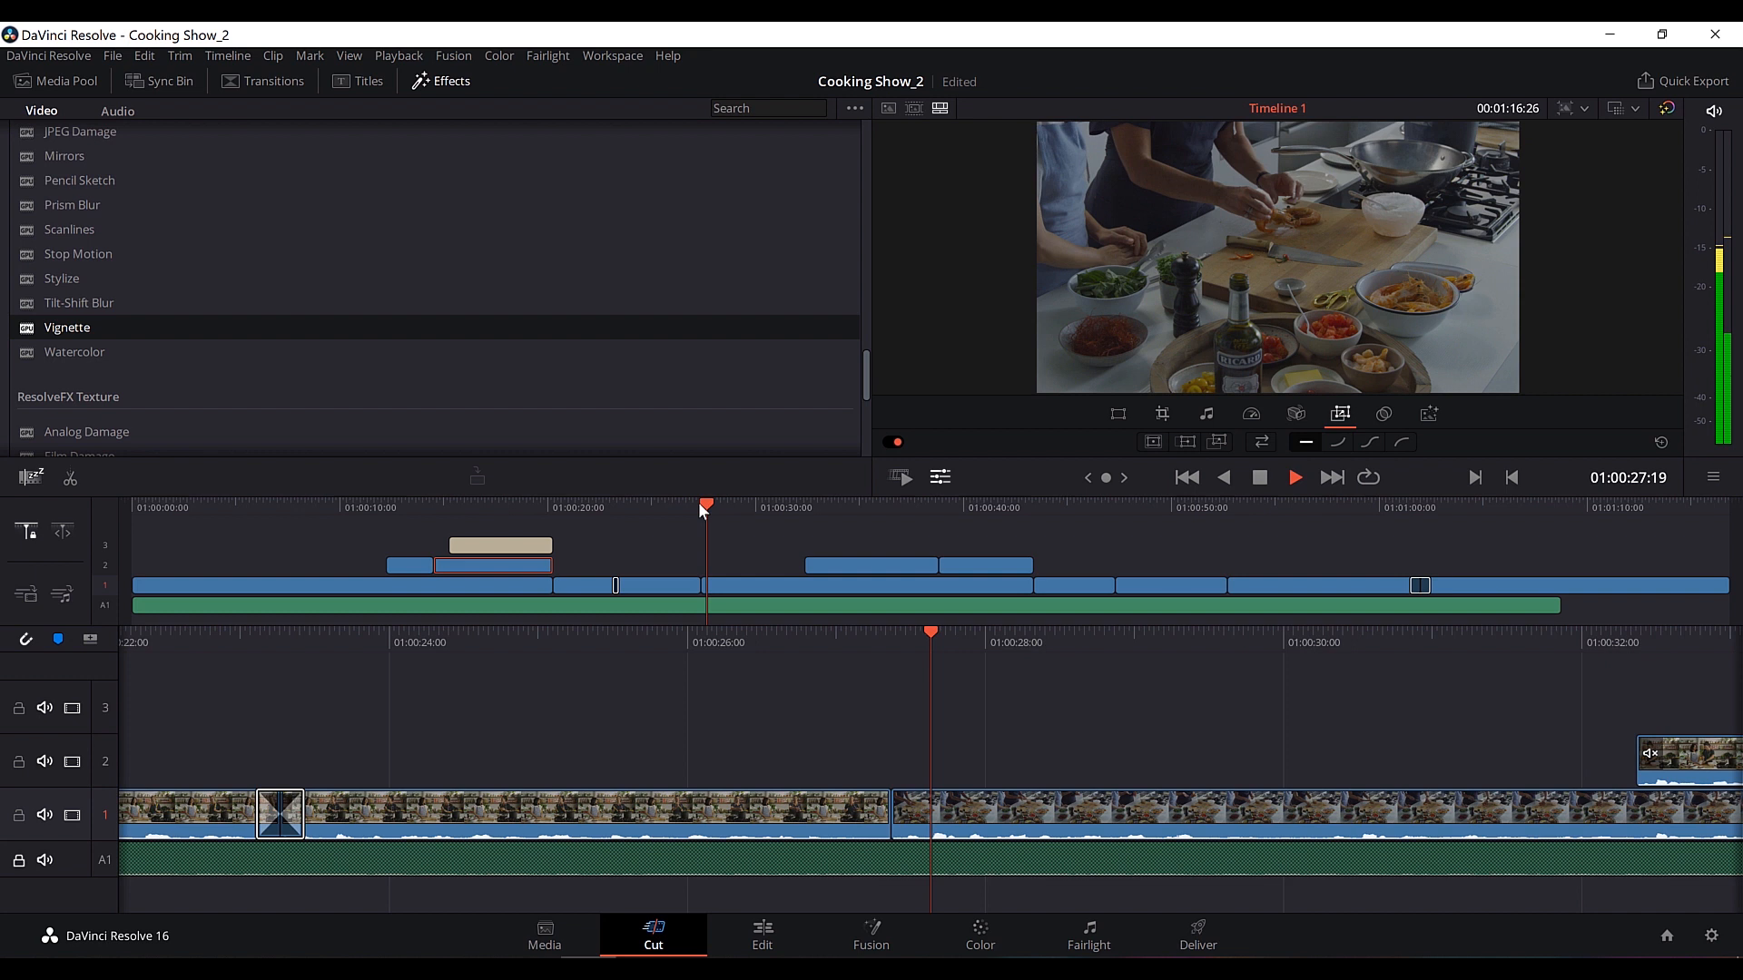
pyautogui.press('space')
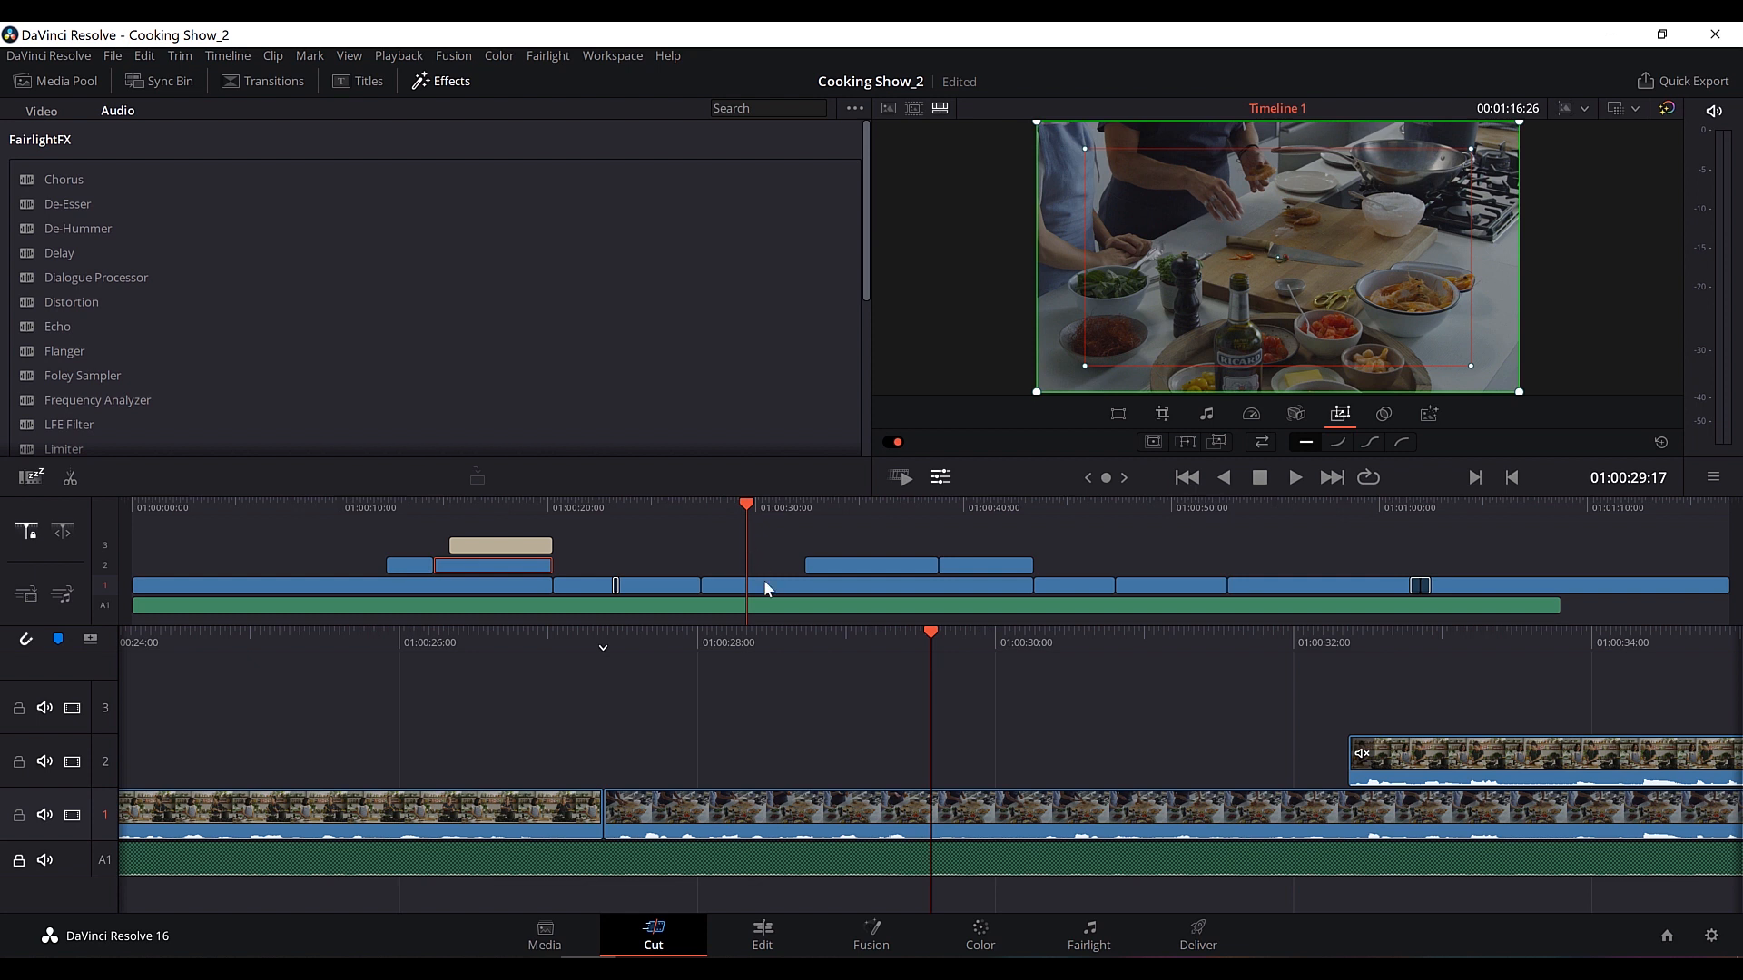
# Add the Stereo Fixer audio effect to the SIDE VIEW_01.mov clip on track 1 and set it to the fourth format option.
pyautogui.click(765, 582)
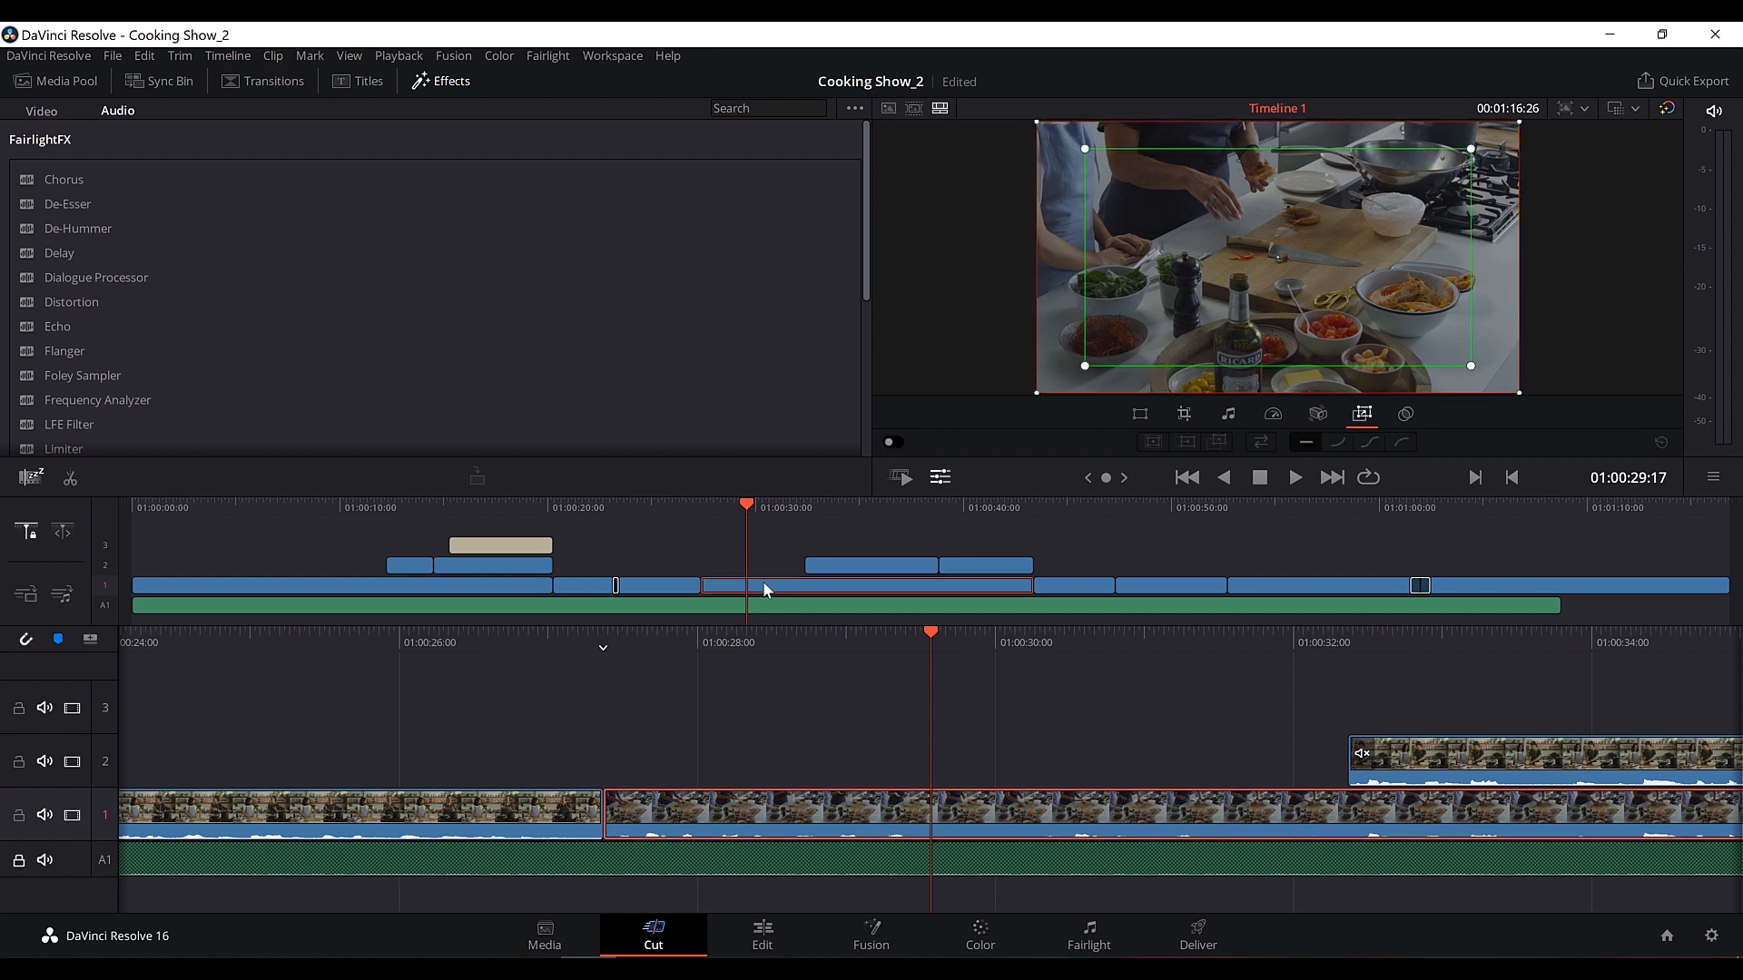
pyautogui.scroll(-5, 447, 238)
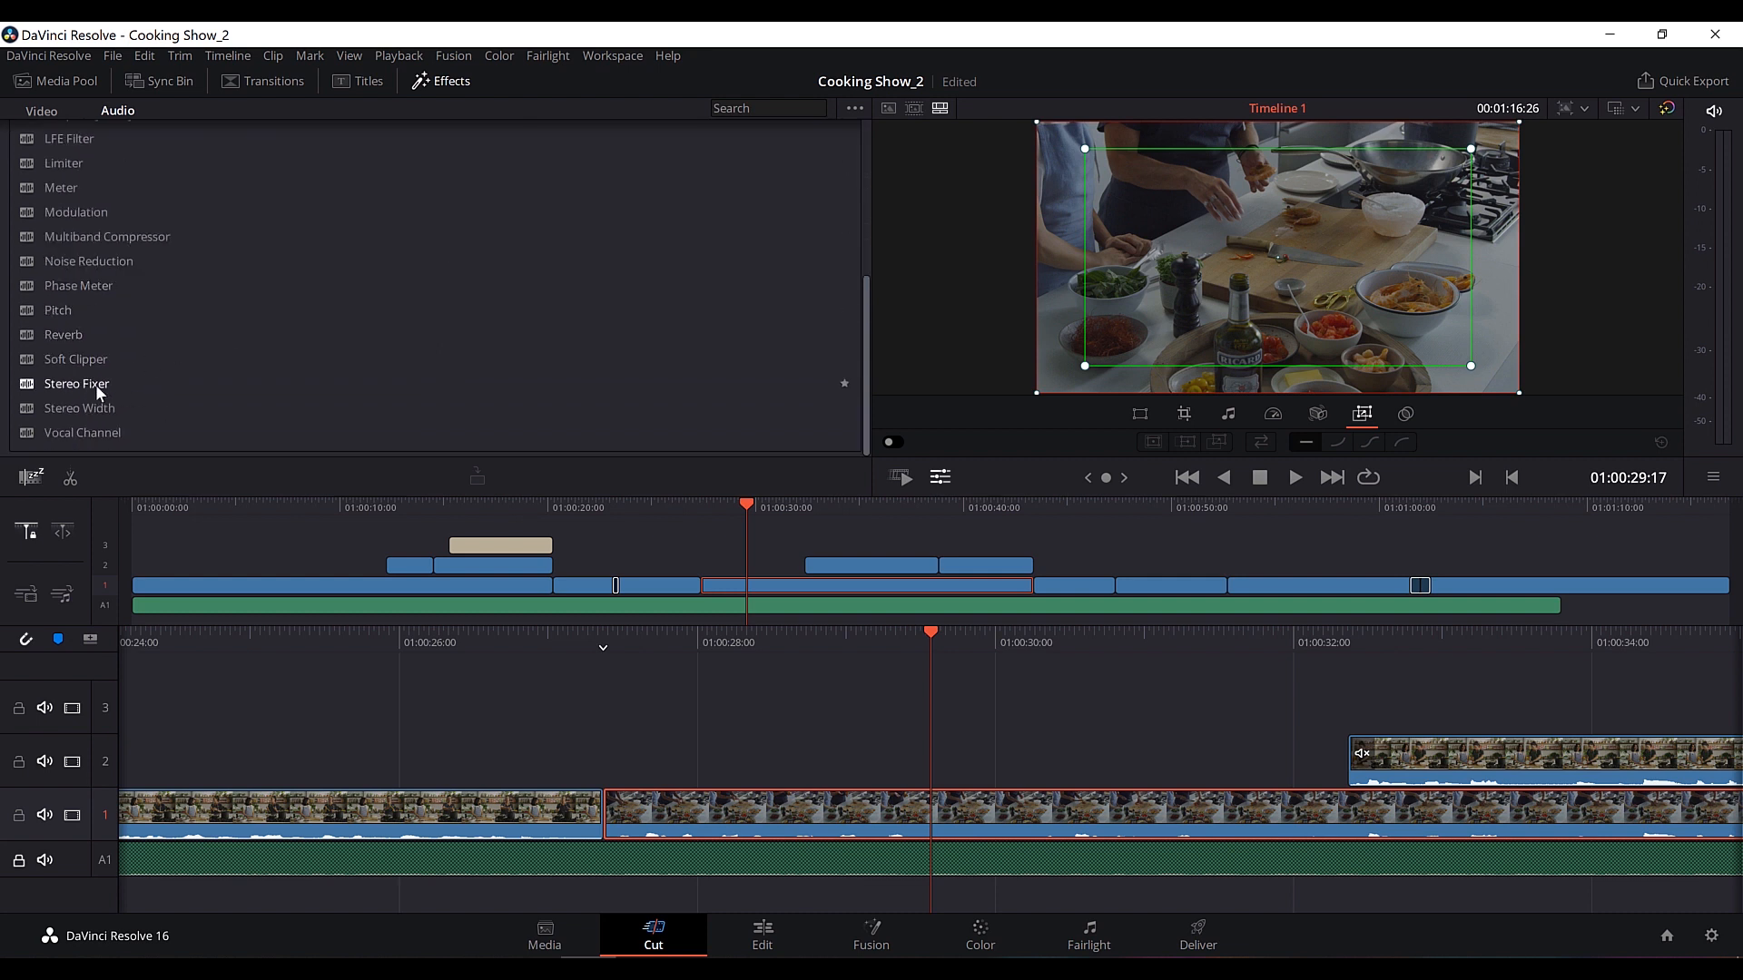
pyautogui.moveTo(94, 385); pyautogui.dragTo(803, 810)
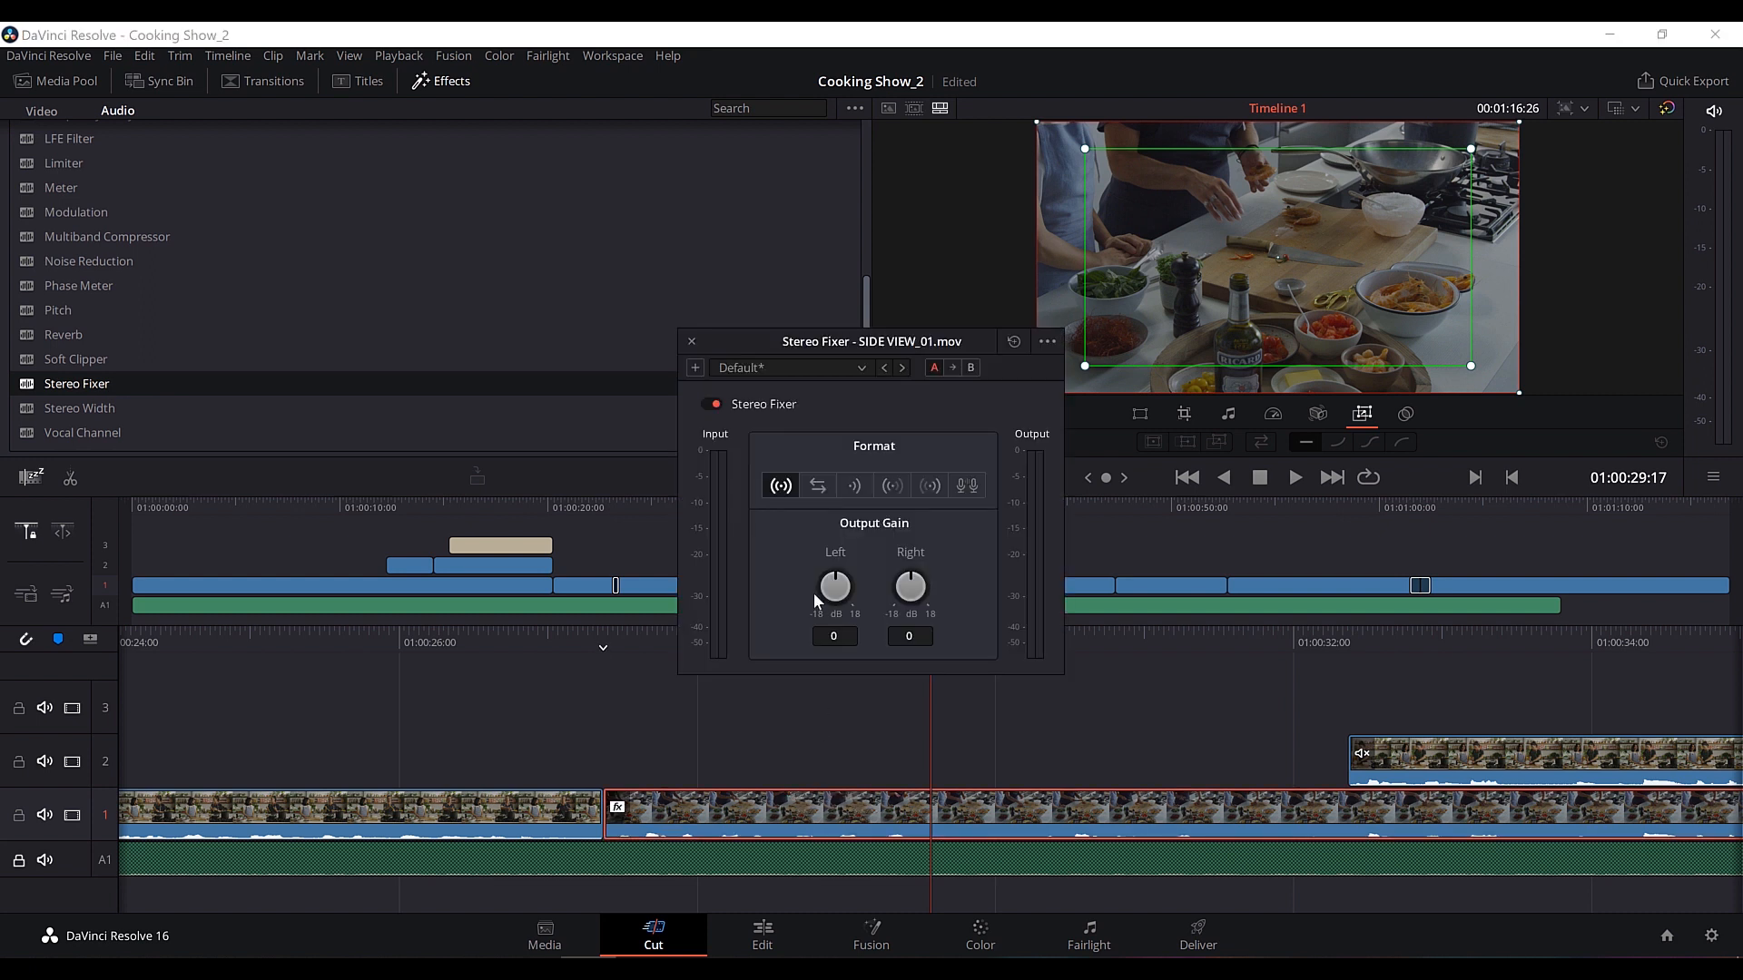
pyautogui.click(890, 486)
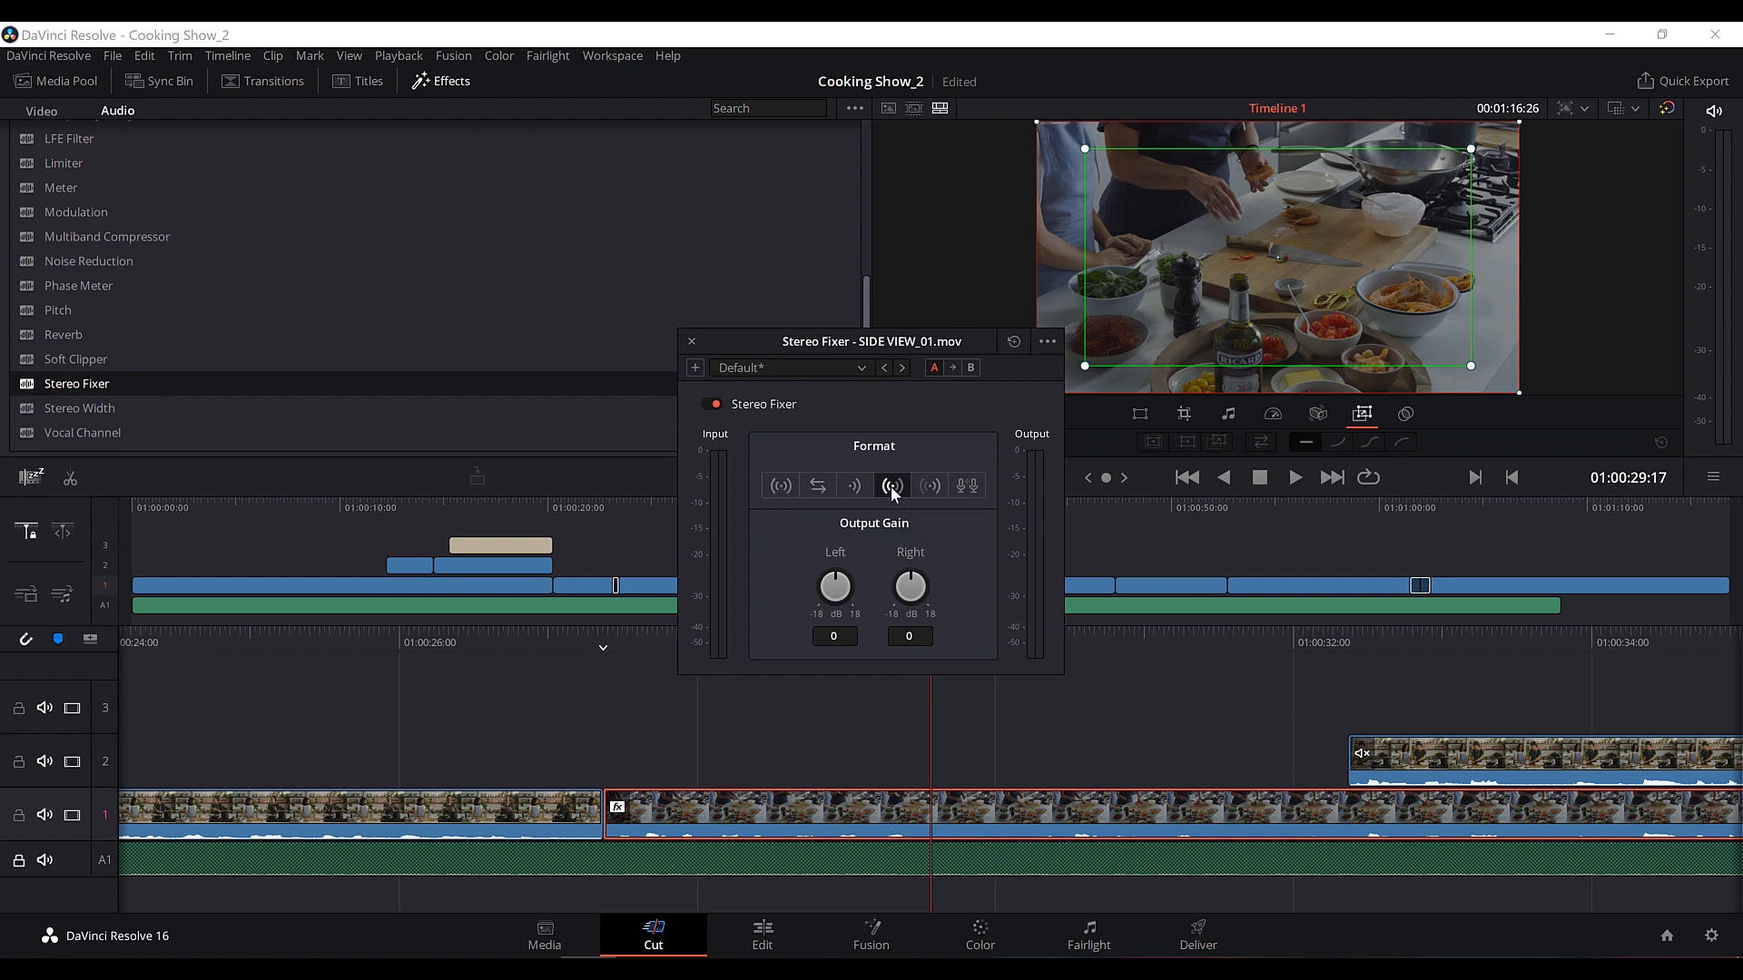
pyautogui.click(692, 341)
# Play back across the cut into the side-view clip to check the corrected audio, and save the project.
pyautogui.click(677, 508)
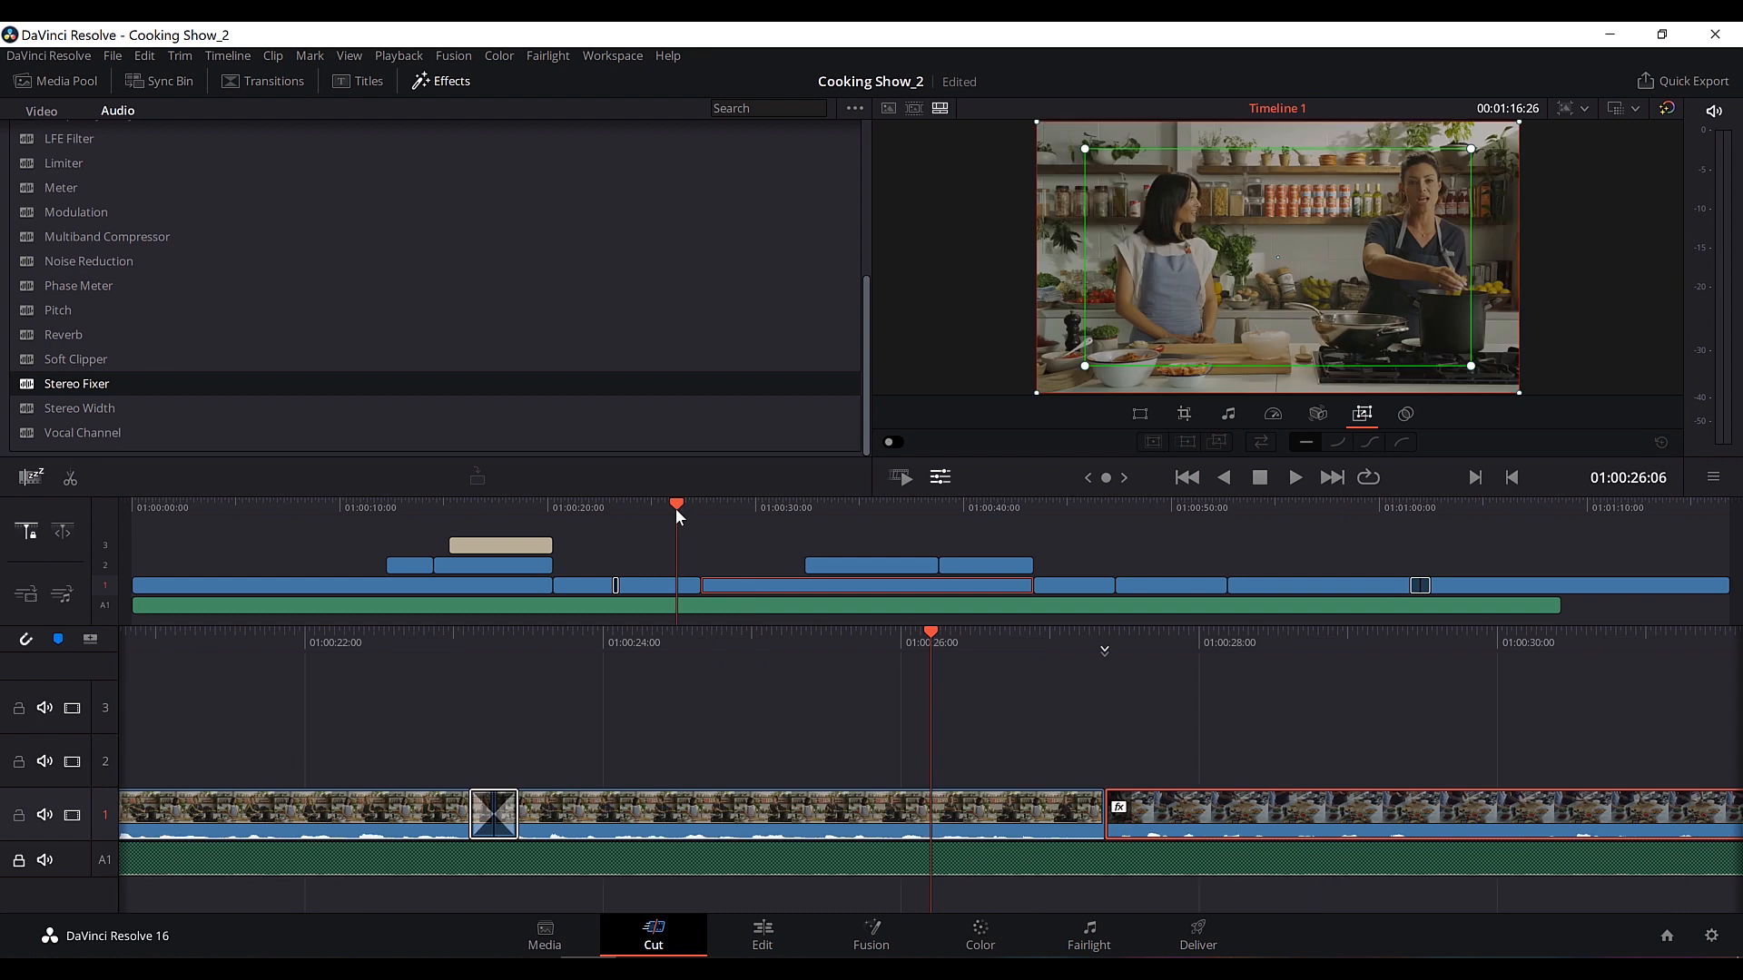
pyautogui.press('space')
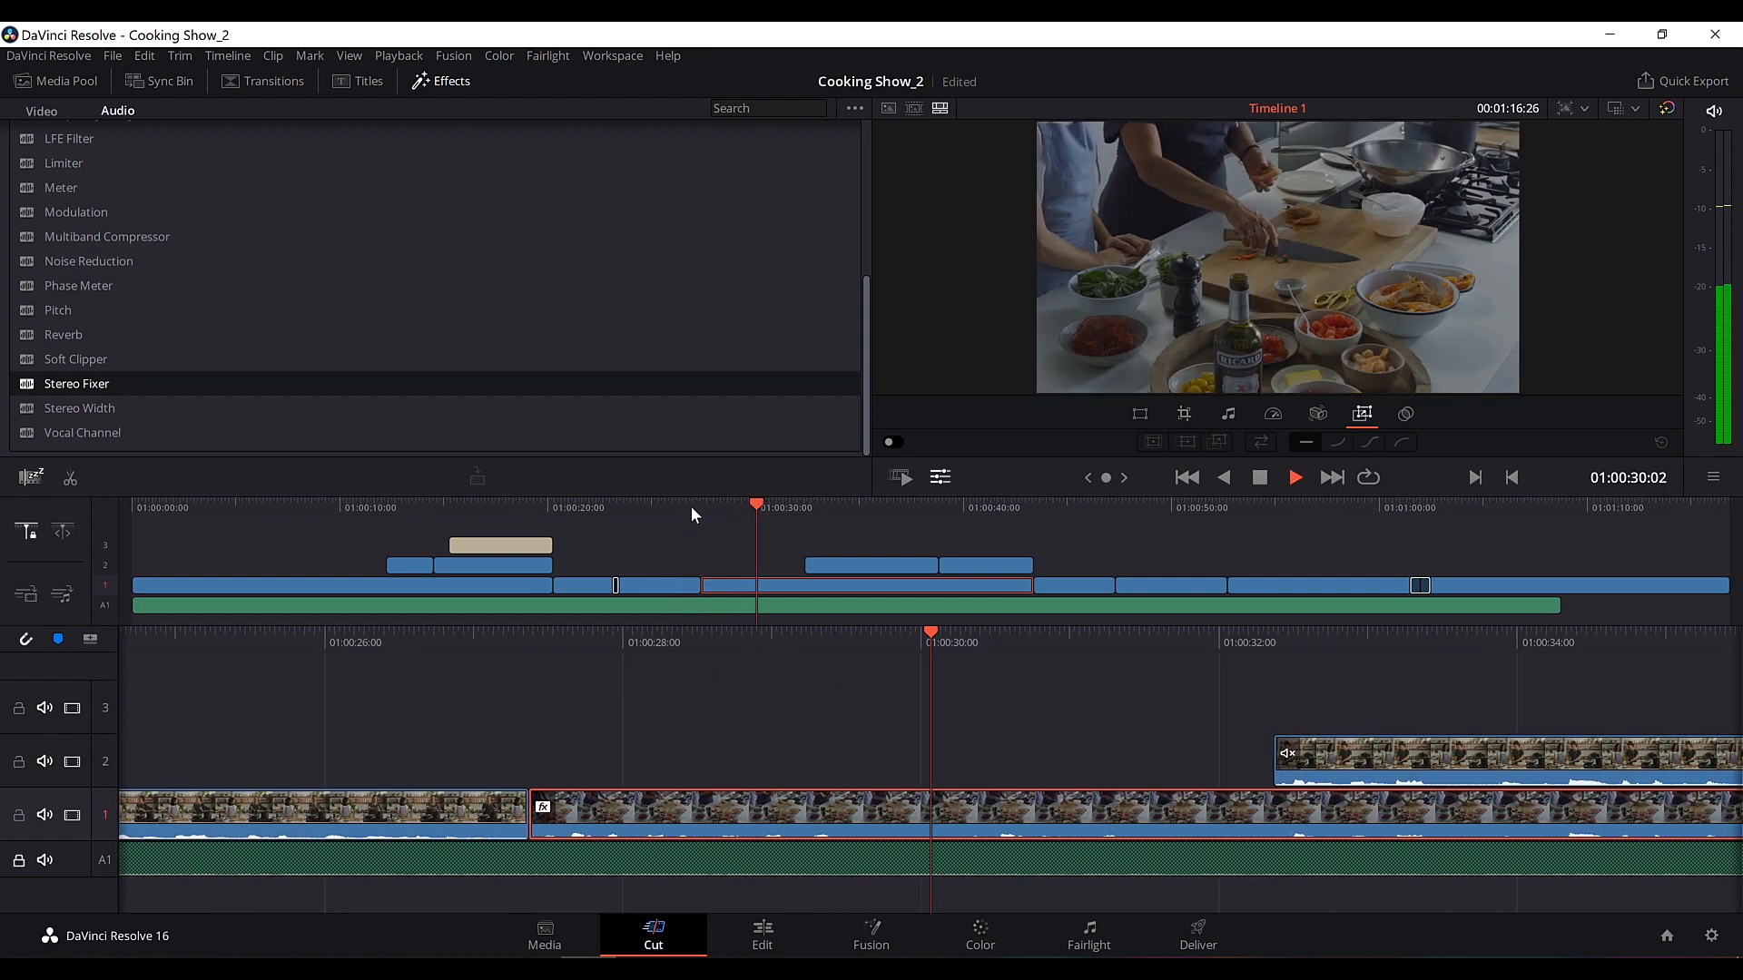
pyautogui.press('space')
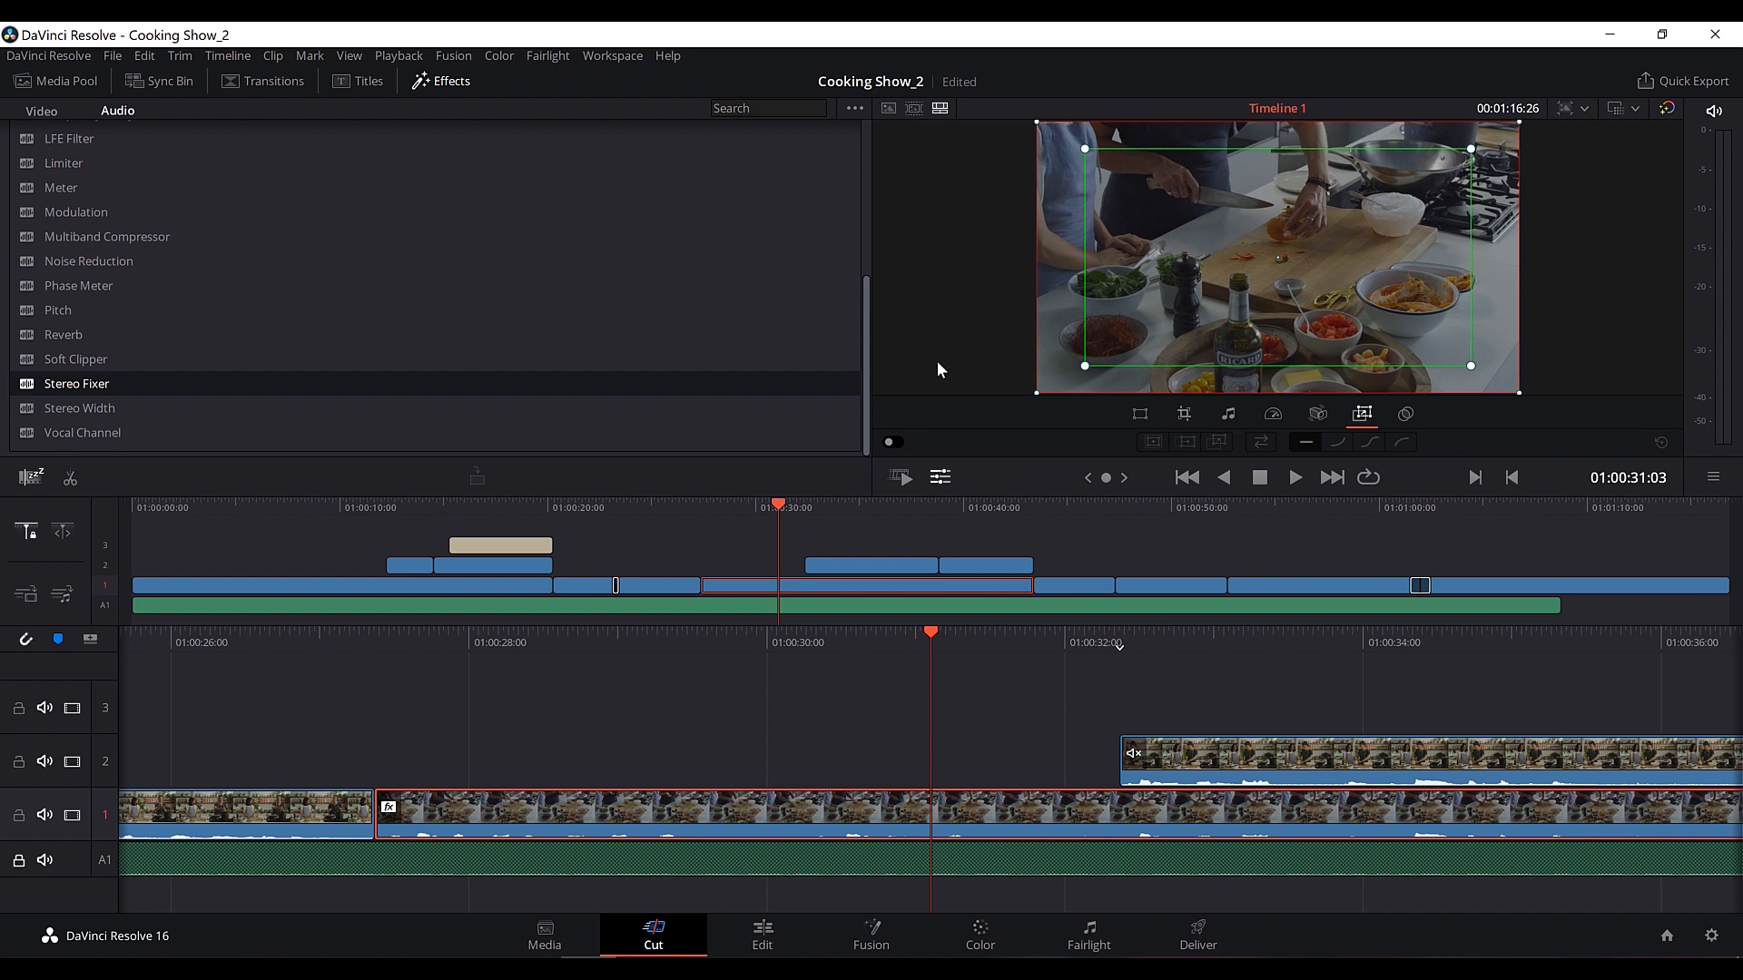
pyautogui.hotkey('ctrl', 's')
pyautogui.click(940, 367)
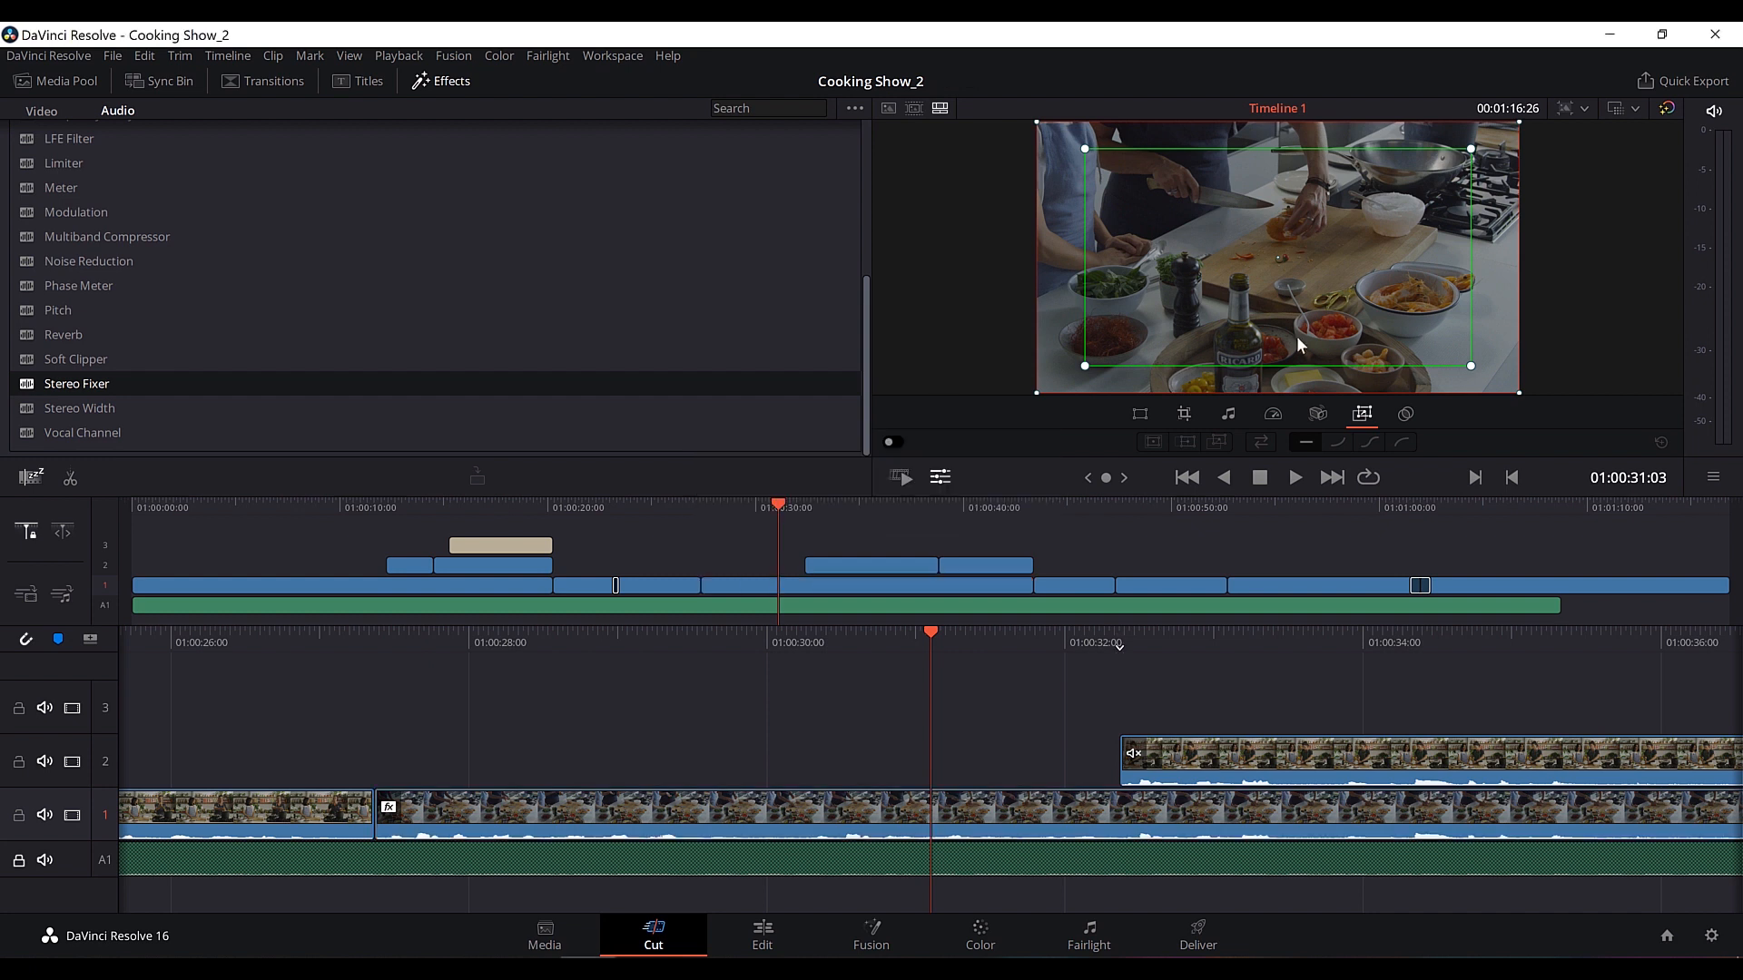
# Examine the Quick Export options for Vimeo with direct upload enabled, and leave without exporting.
pyautogui.click(1687, 79)
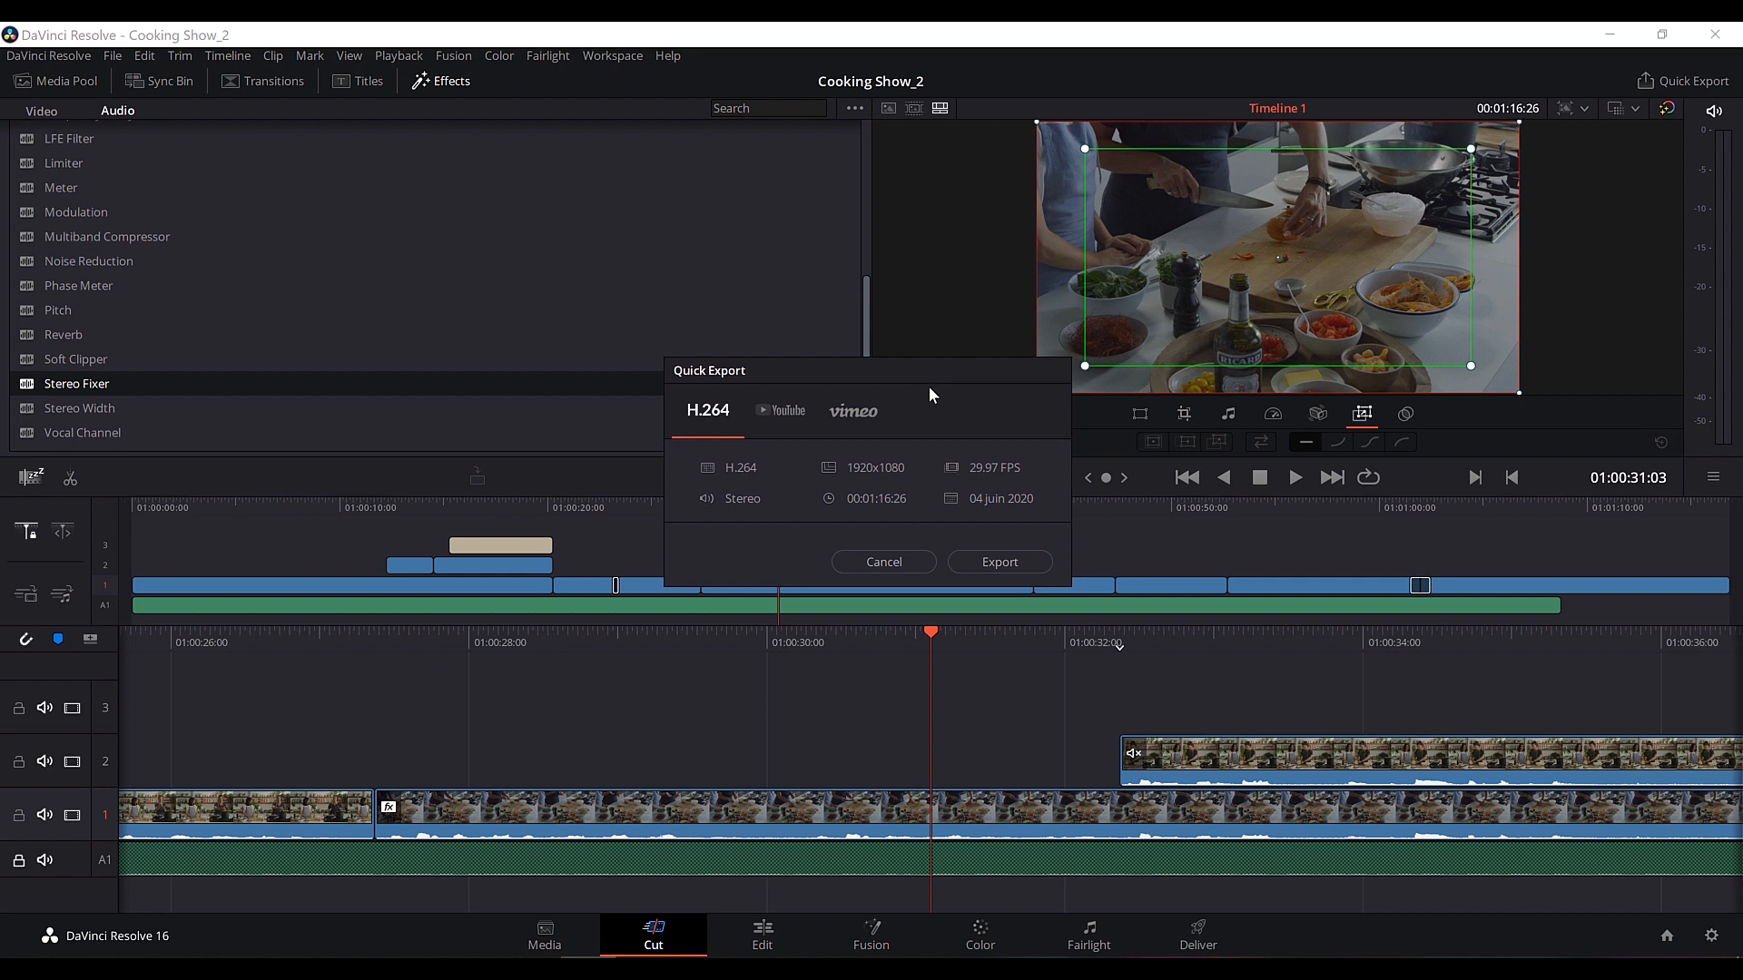
pyautogui.click(857, 417)
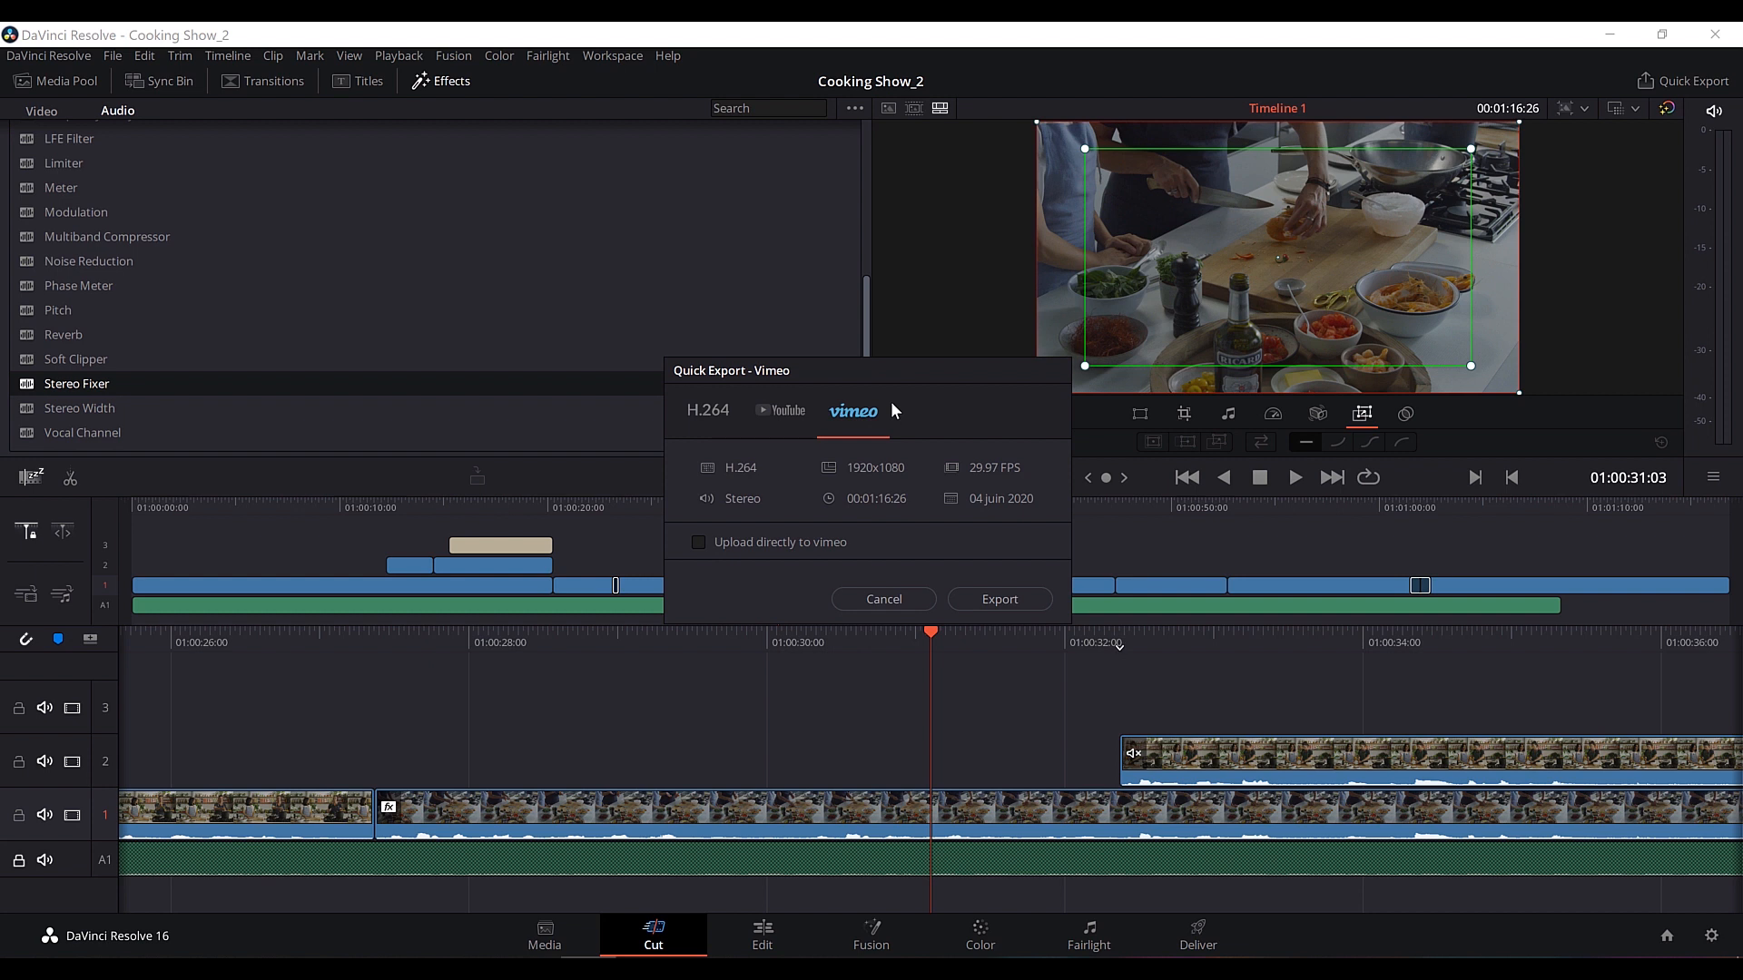
pyautogui.click(791, 543)
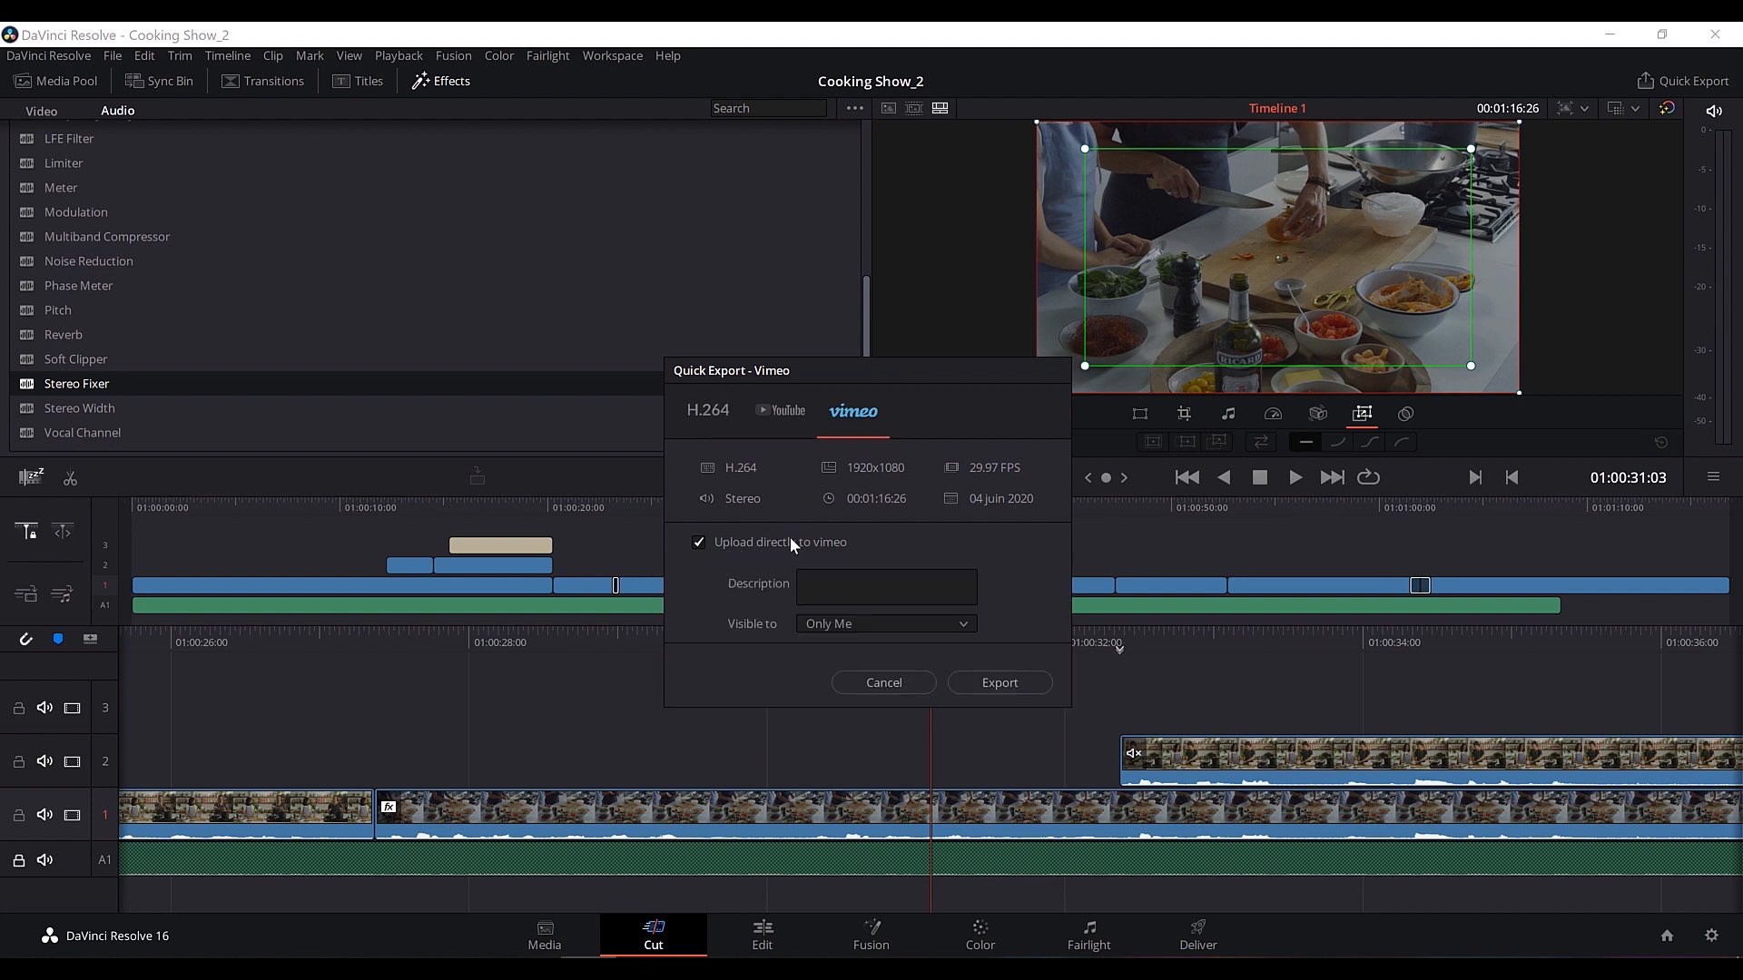
pyautogui.press('Escape')
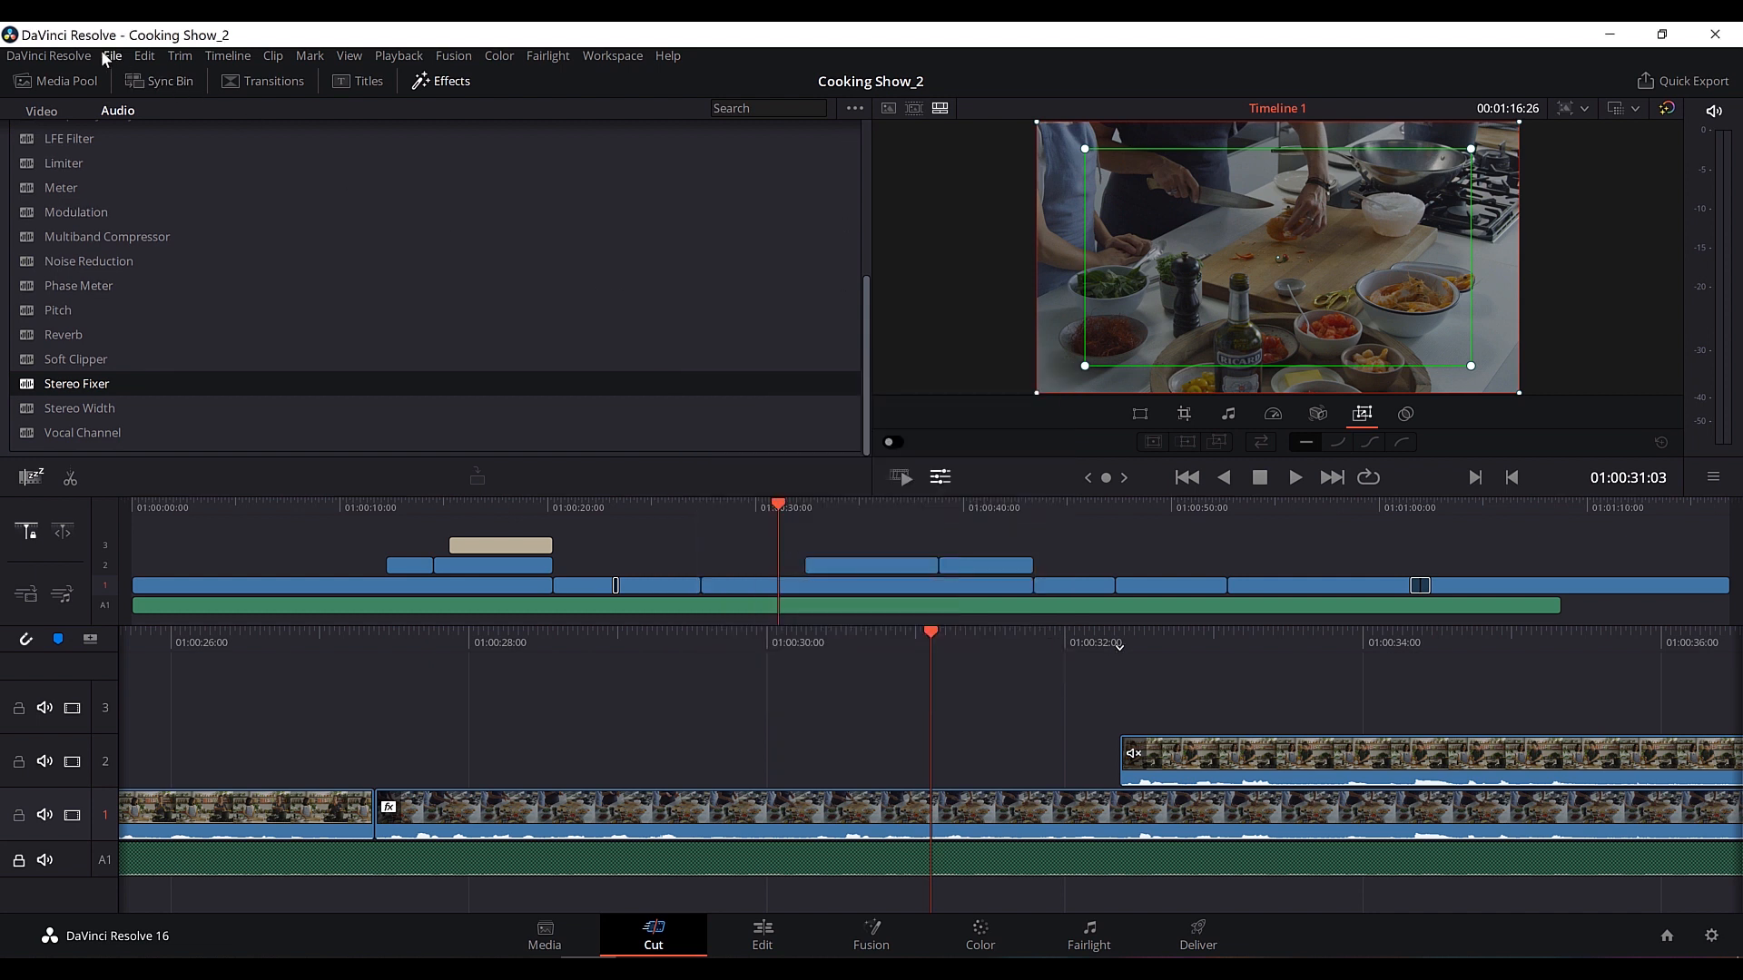
# Check the YouTube and Vimeo sign-in settings under Internet Accounts in the system preferences, and leave without saving.
pyautogui.click(78, 57)
pyautogui.click(90, 138)
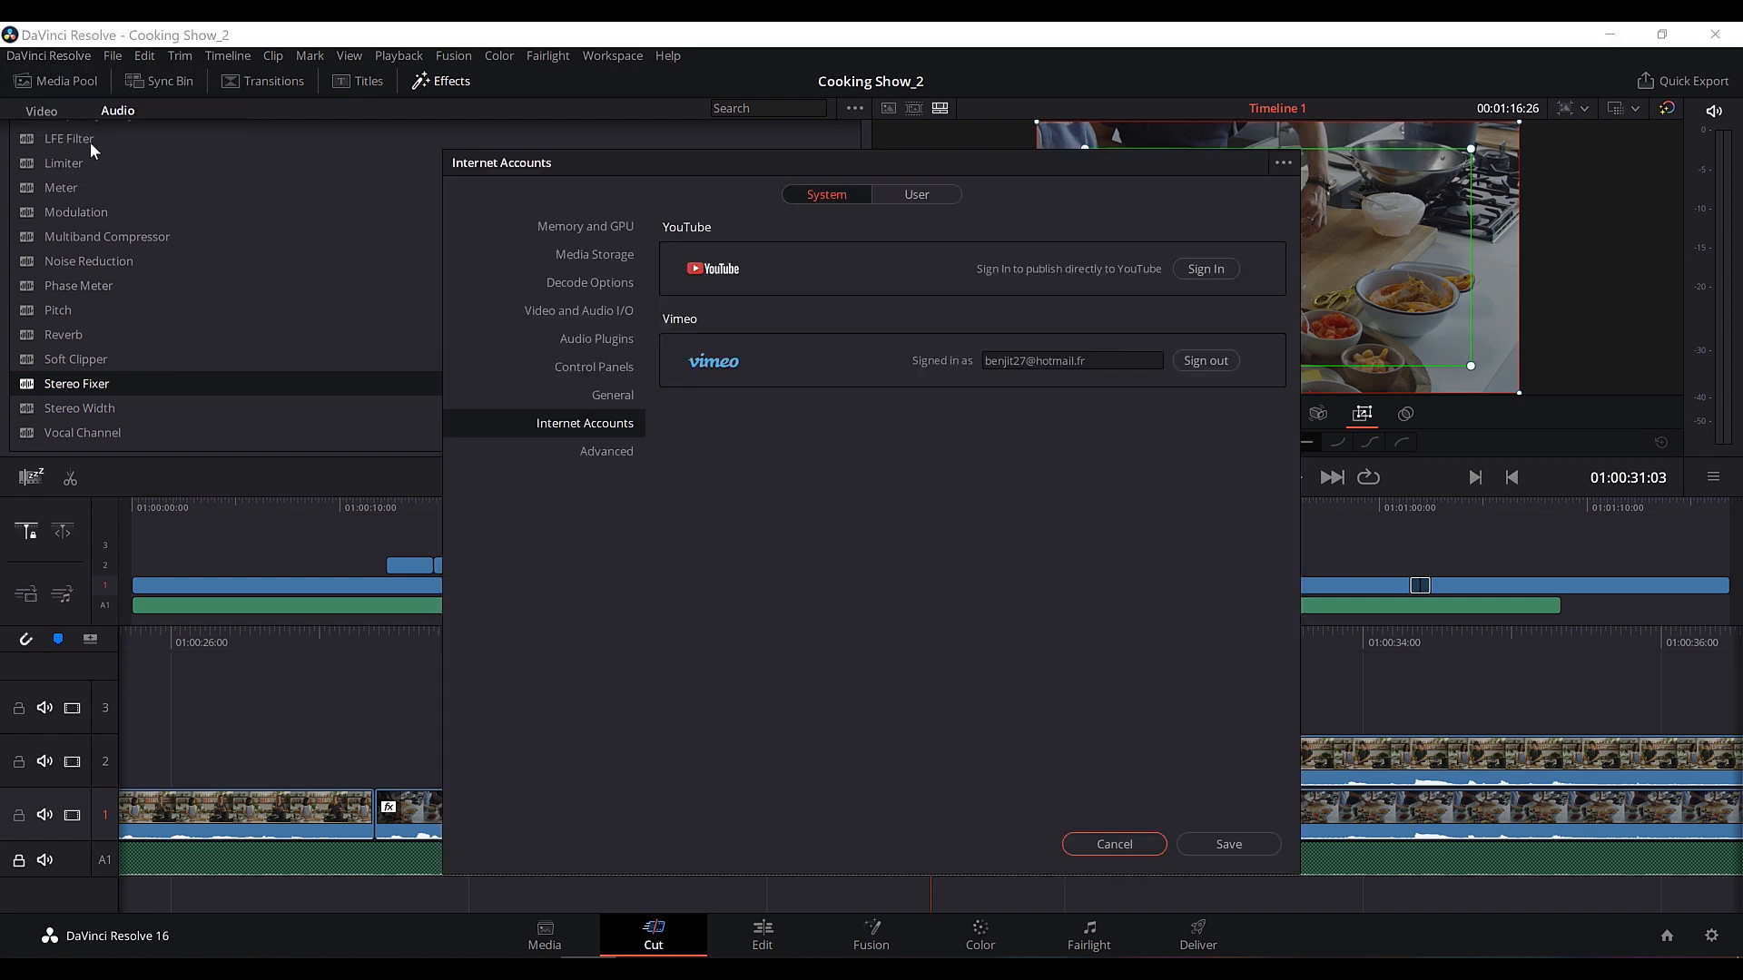
pyautogui.click(820, 195)
pyautogui.click(1123, 842)
# Review the description and visibility settings for uploading directly to Vimeo through Quick Export, and cancel the export.
pyautogui.click(1682, 81)
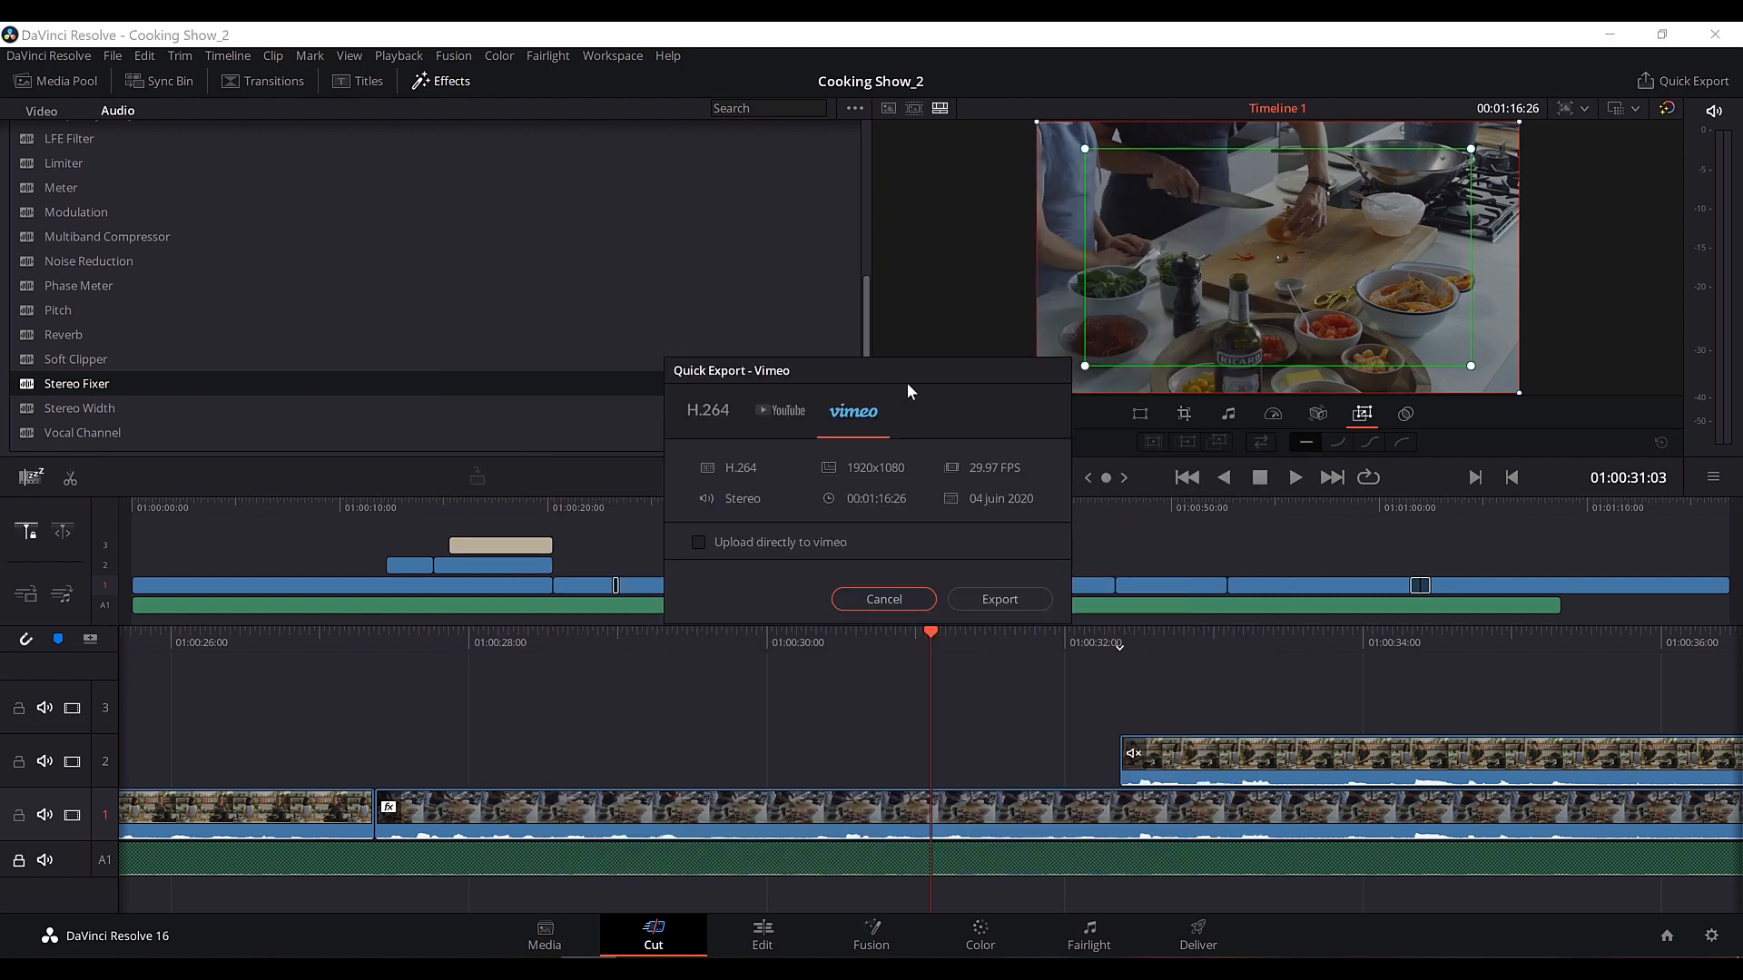
pyautogui.click(699, 542)
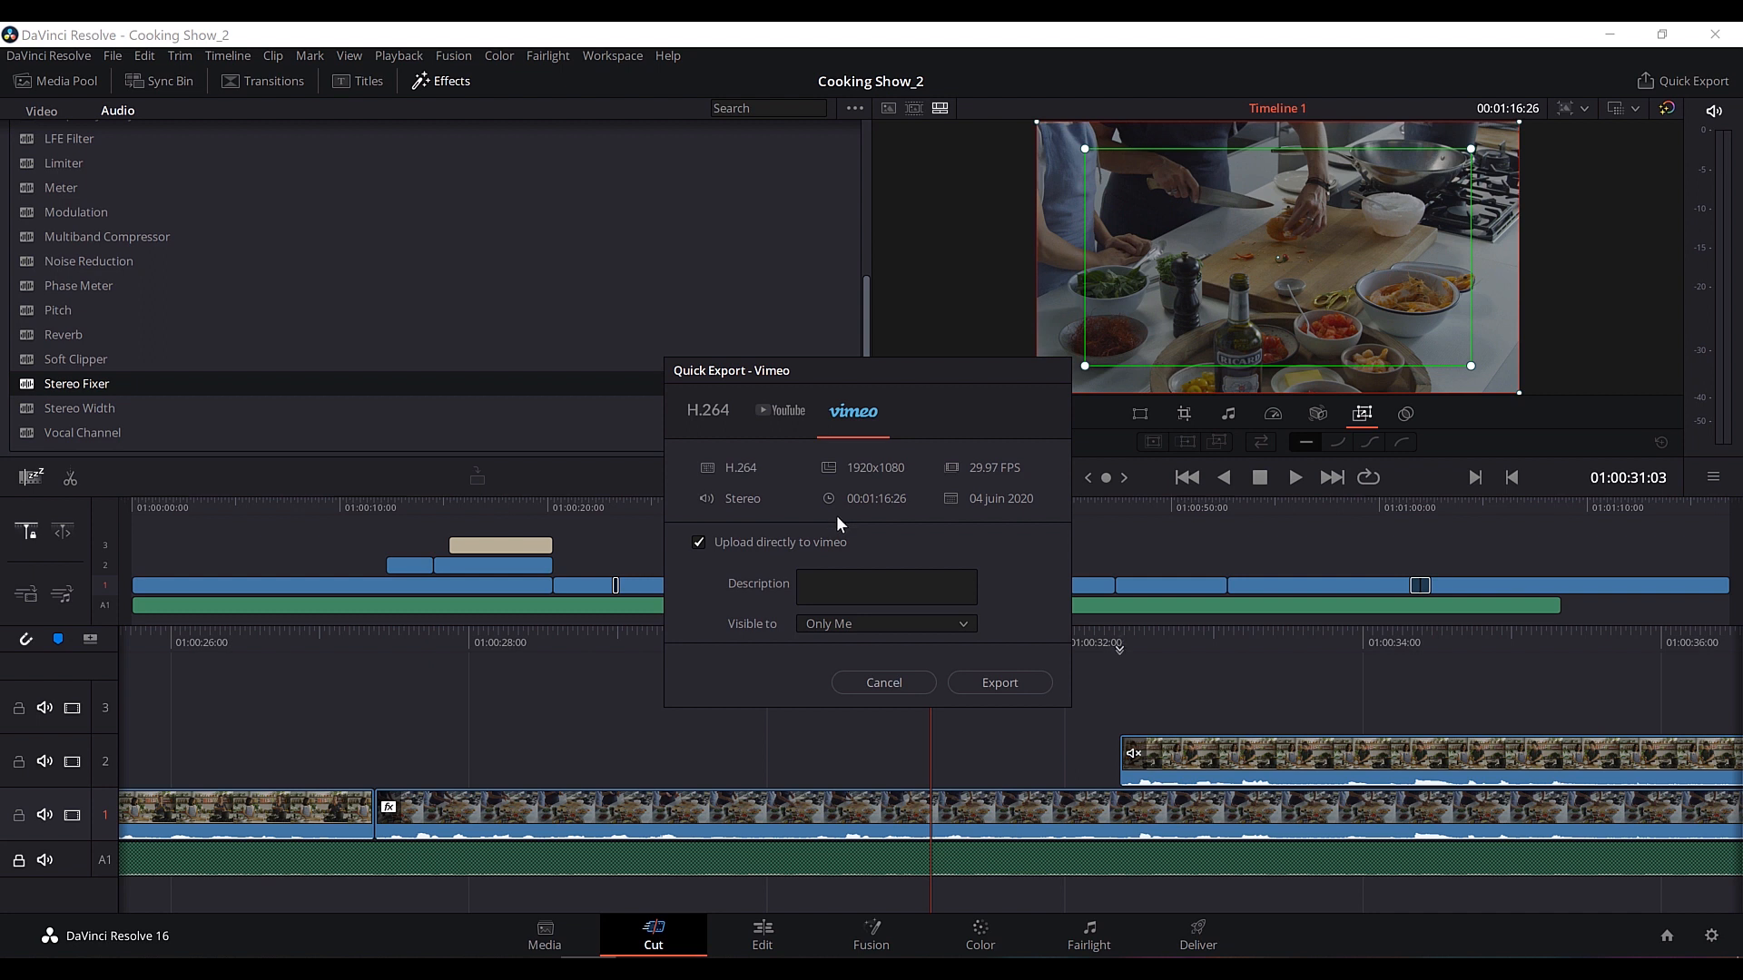
pyautogui.click(869, 684)
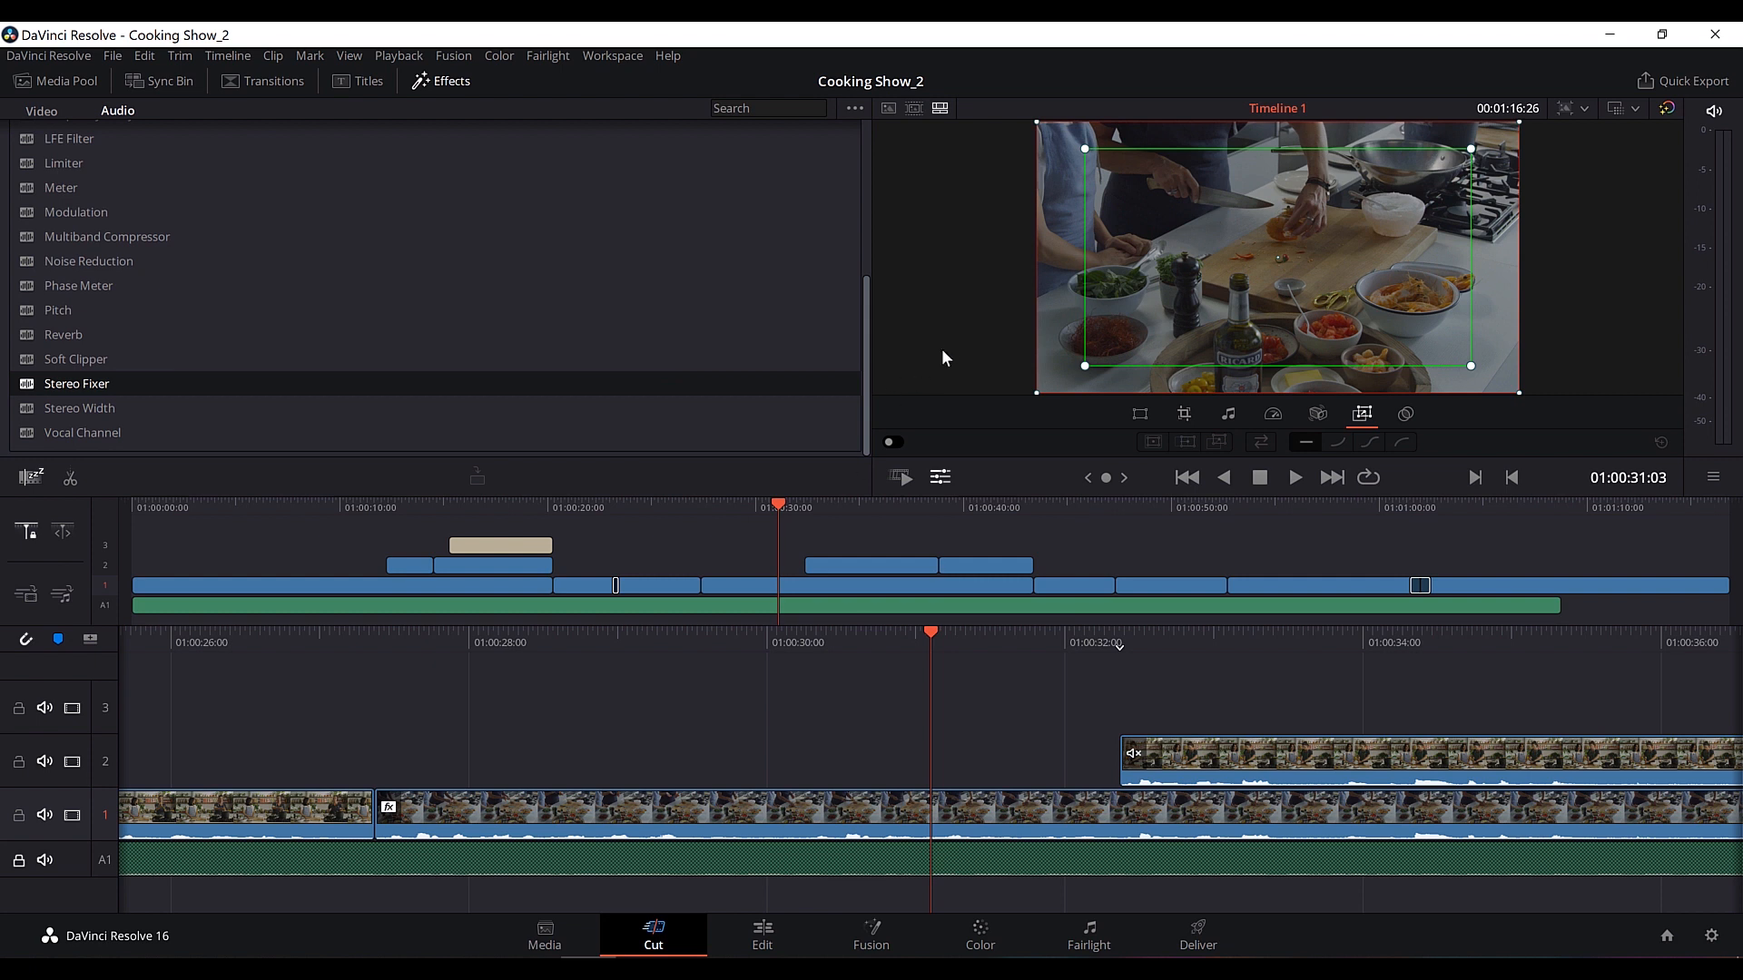
# Show the source clips of the Quick to Cook bin in the media pool.
pyautogui.click(55, 81)
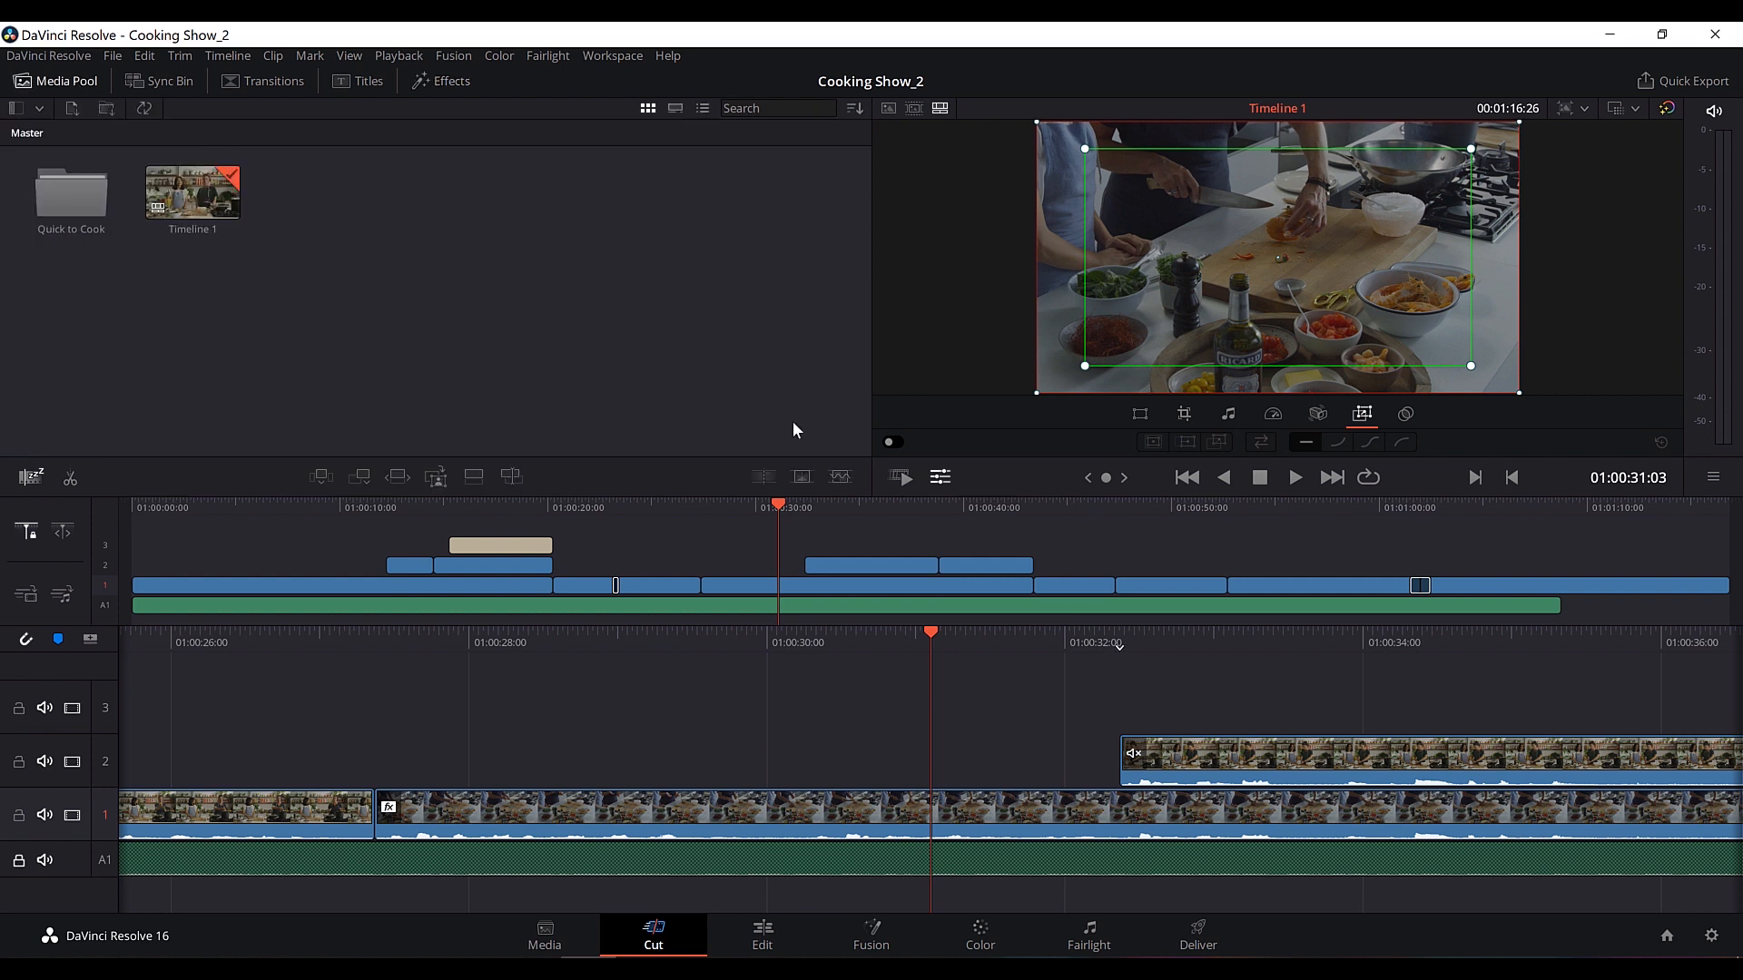
pyautogui.doubleClick(71, 194)
# Hide the clip adjustment tools below the viewer and place the playhead at 01:00:08:11 in the opening shot.
pyautogui.moveTo(773, 508); pyautogui.dragTo(751, 516)
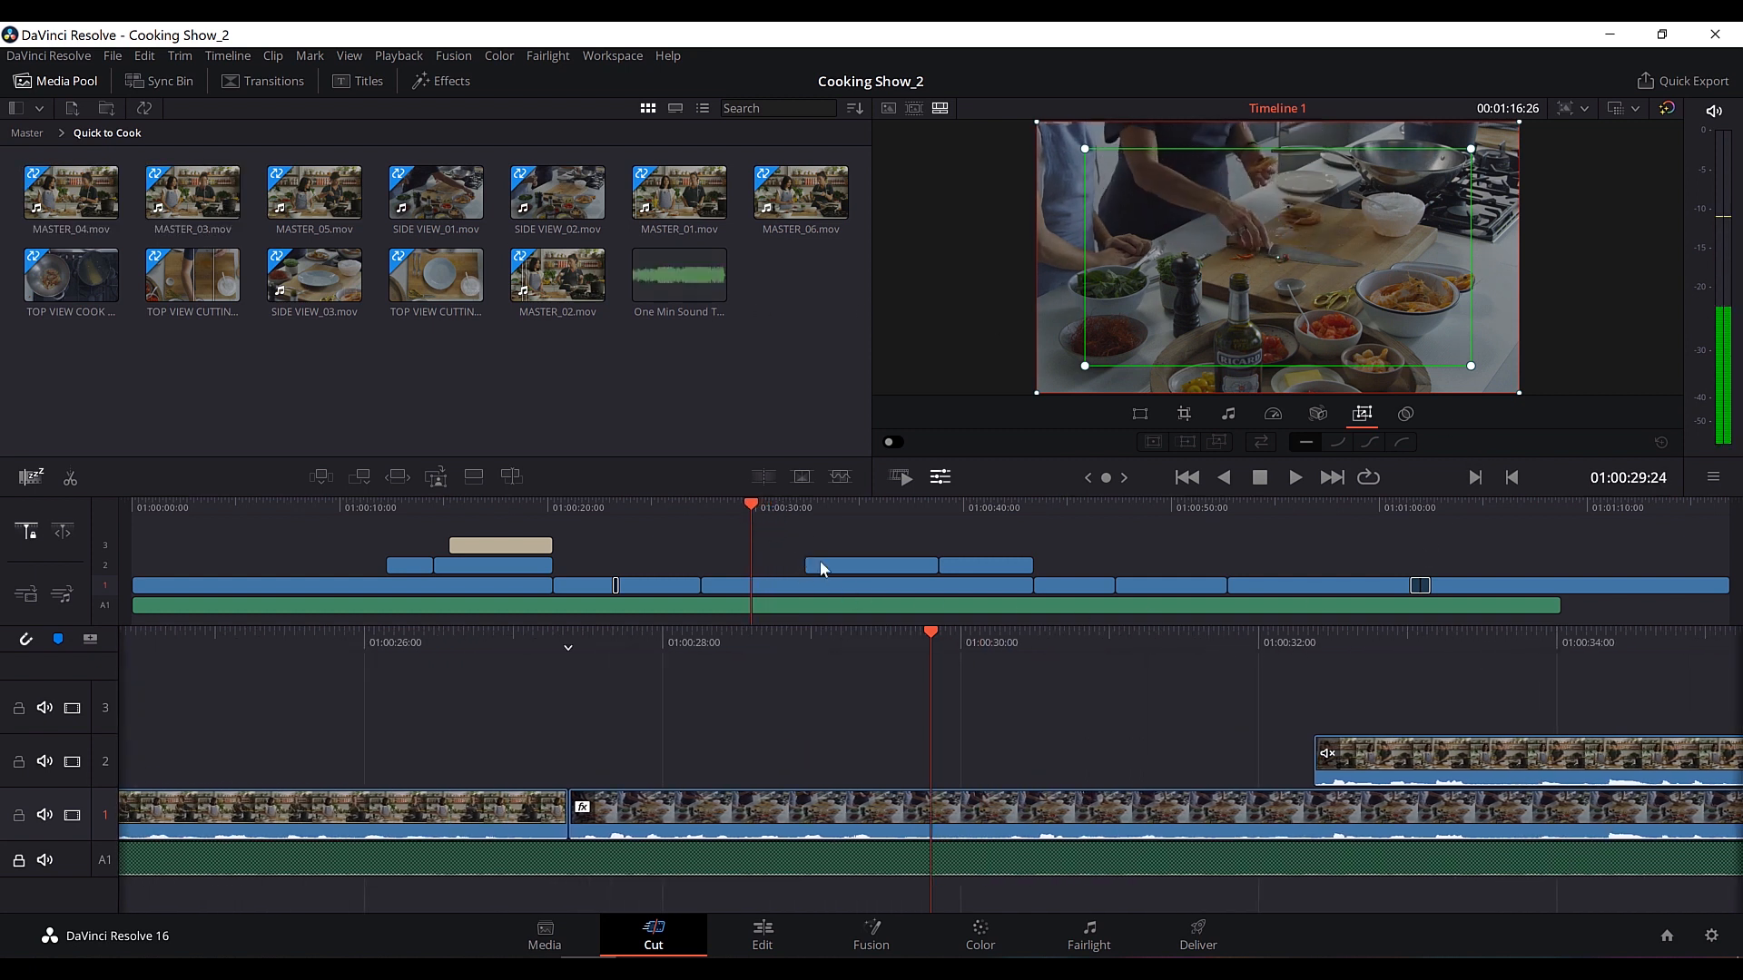
pyautogui.click(940, 477)
pyautogui.click(306, 513)
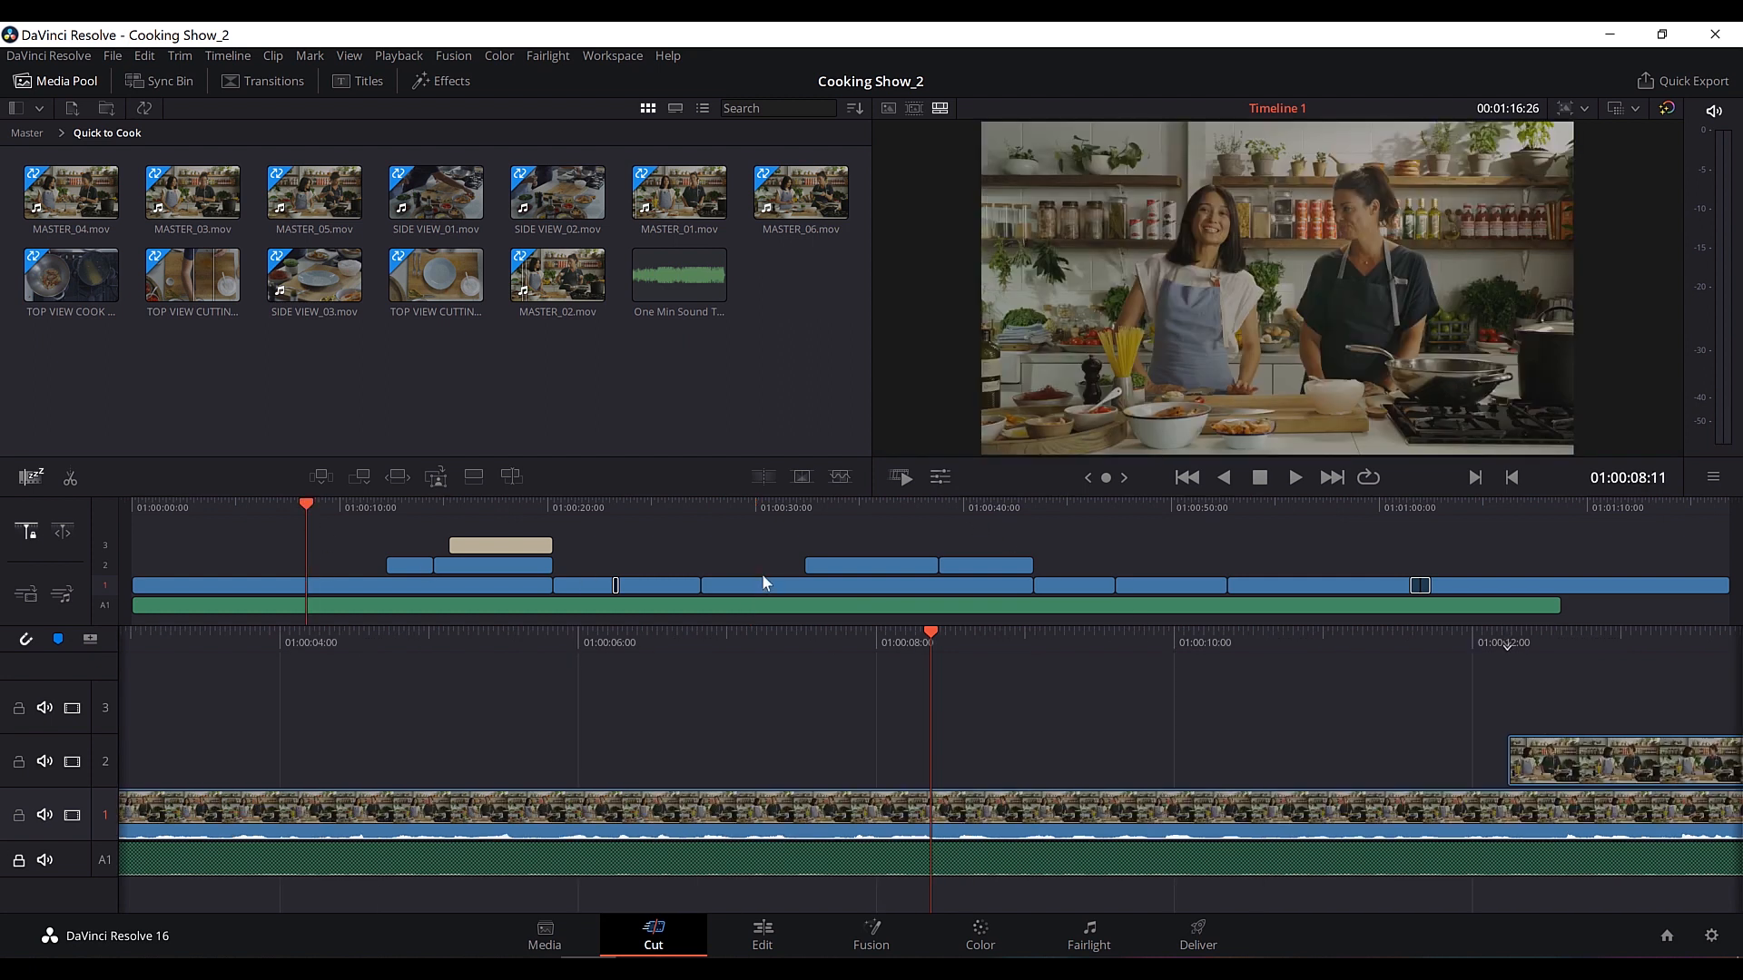